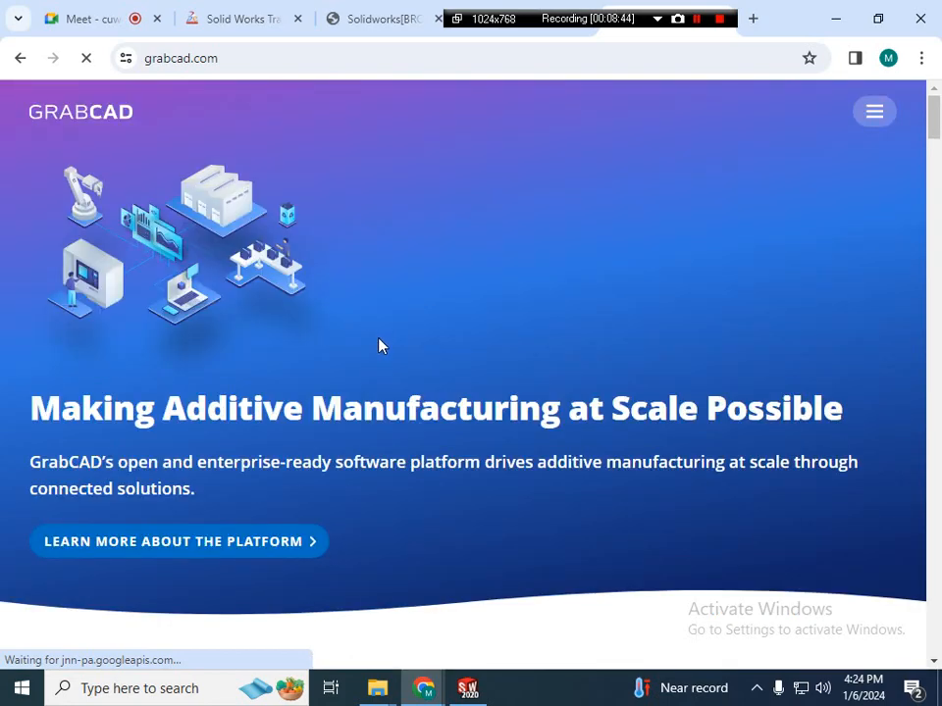
- Open the GrabCAD Community library from the search results and browse the models popular this month
{"action": "scroll", "coordinate": [381, 344], "scroll_direction": "down", "scroll_amount": 5}
{"action": "scroll", "coordinate": [378, 353], "scroll_direction": "up", "scroll_amount": 5}
{"action": "left_click", "coordinate": [19, 58]}
{"action": "left_click", "coordinate": [93, 432]}
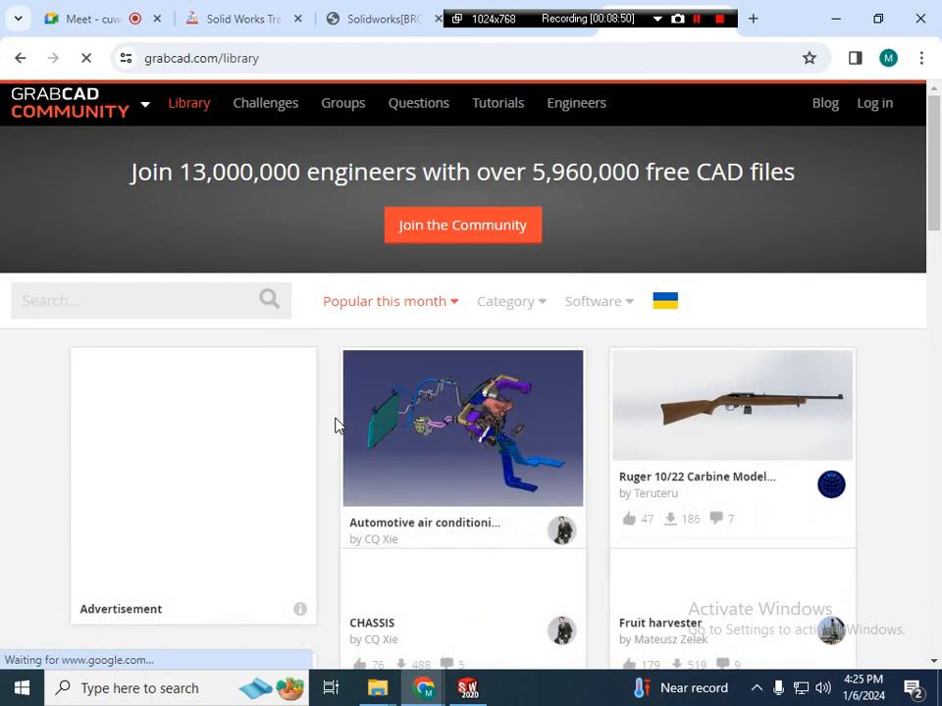
{"action": "scroll", "coordinate": [453, 471], "scroll_direction": "down", "scroll_amount": 2}
{"action": "scroll", "coordinate": [455, 488], "scroll_direction": "down", "scroll_amount": 1}
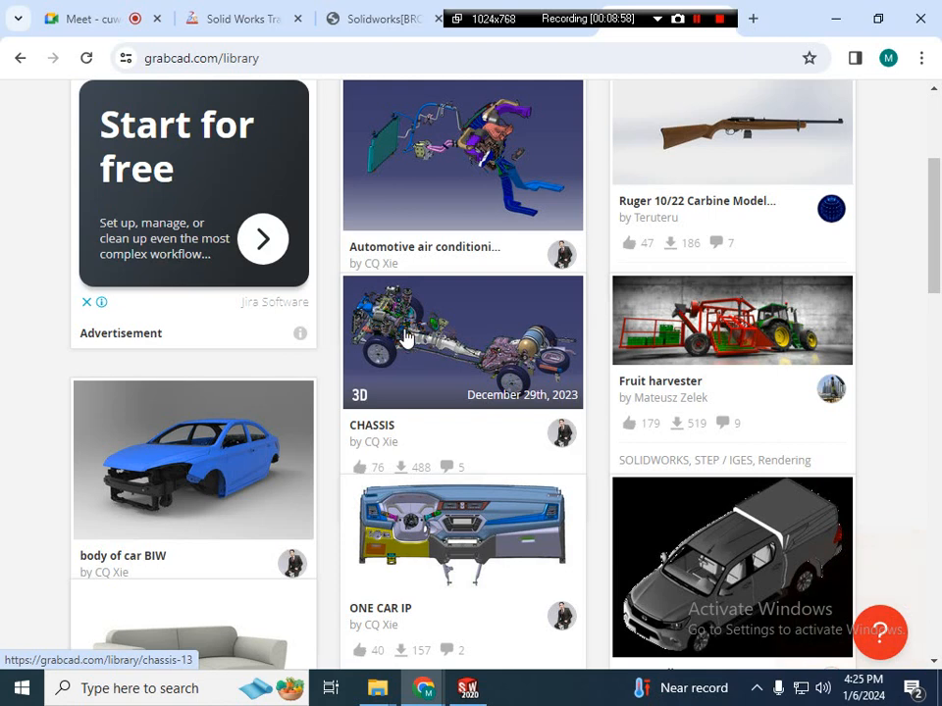
{"action": "scroll", "coordinate": [204, 453], "scroll_direction": "down", "scroll_amount": 3}
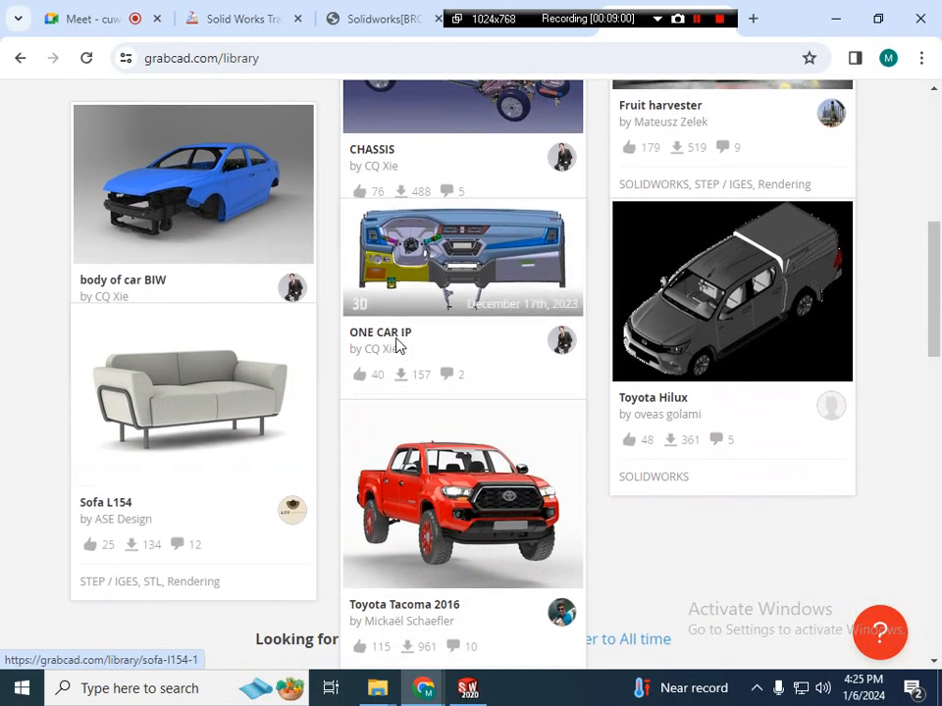
{"action": "scroll", "coordinate": [235, 245], "scroll_direction": "down", "scroll_amount": 2}
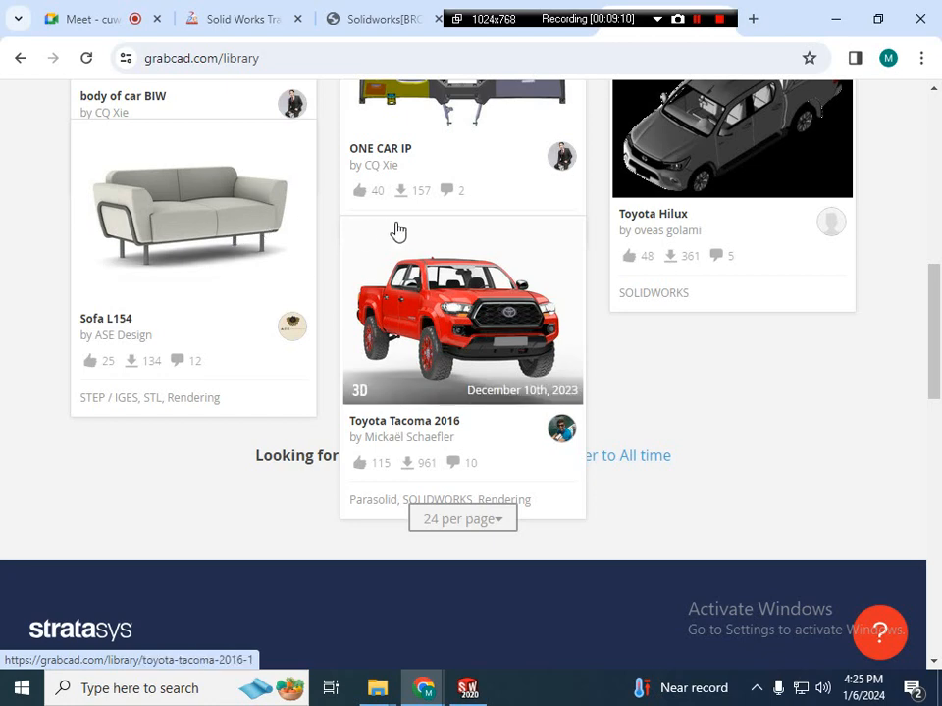
{"action": "scroll", "coordinate": [316, 173], "scroll_direction": "up", "scroll_amount": 15}
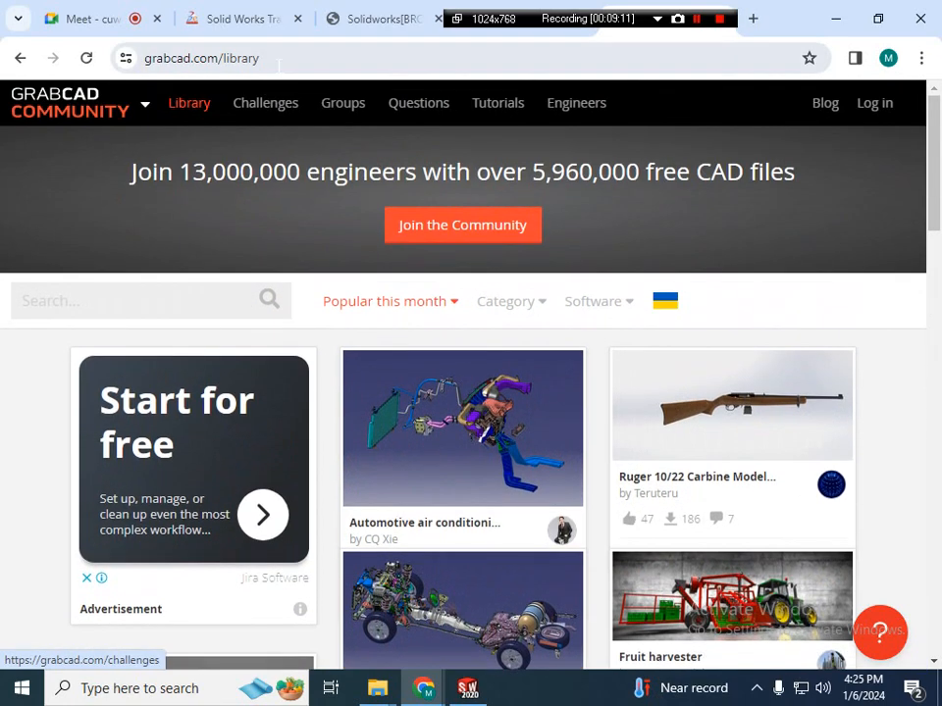
- Search the web for "autocad blocks", leaving out the suggested word "kitchen"
{"action": "left_click", "coordinate": [201, 58]}
{"action": "type", "text": "autoc"}
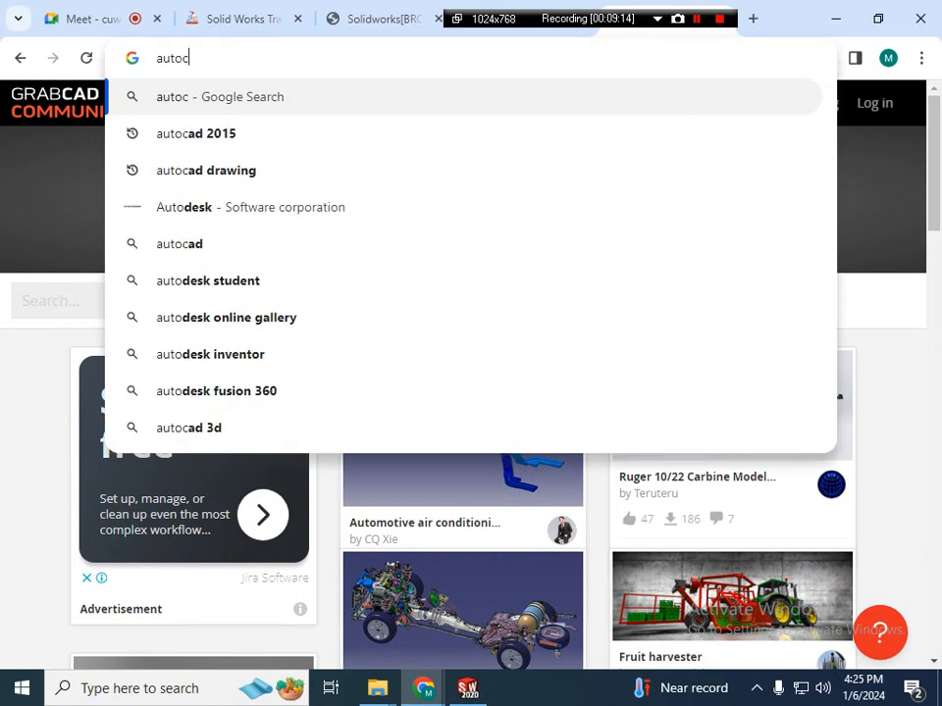
{"action": "type", "text": "ad blocks"}
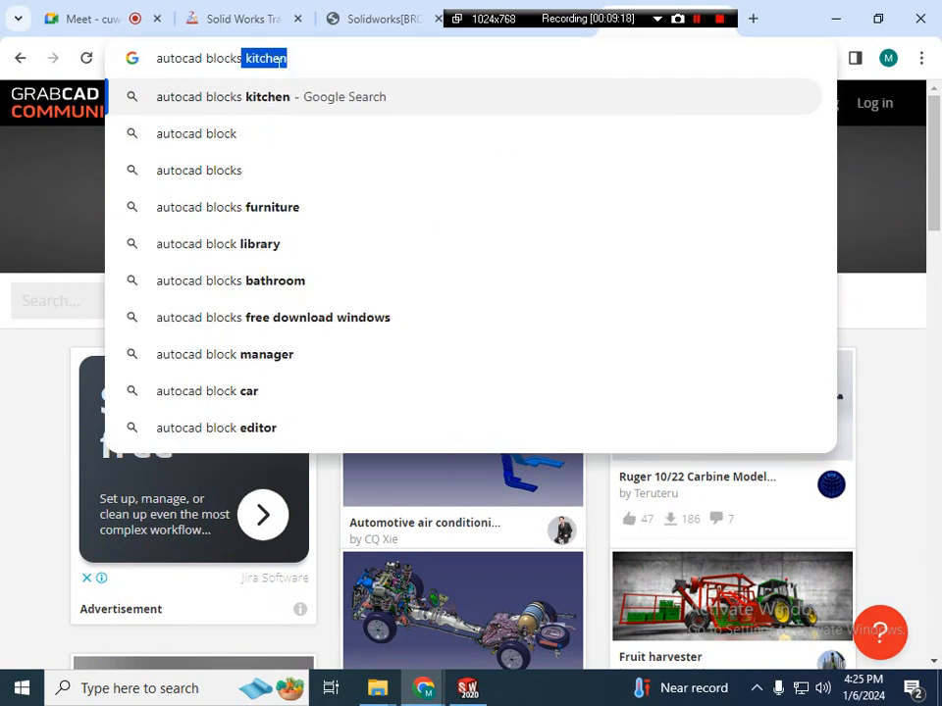
{"action": "key", "text": "Return"}
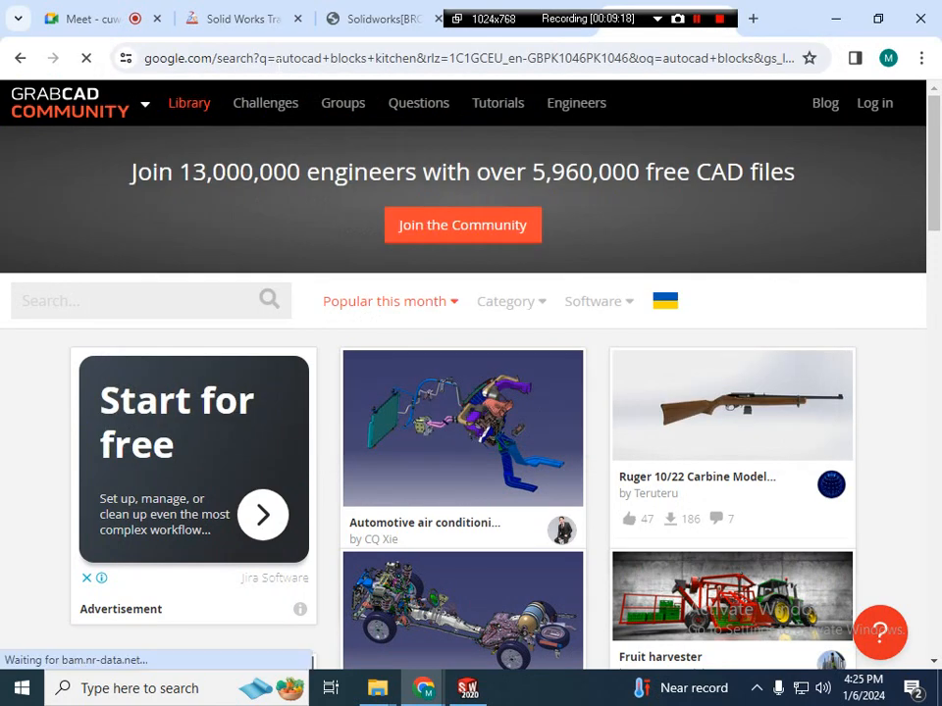
{"action": "double_click", "coordinate": [235, 125]}
{"action": "key", "text": "BackSpace"}
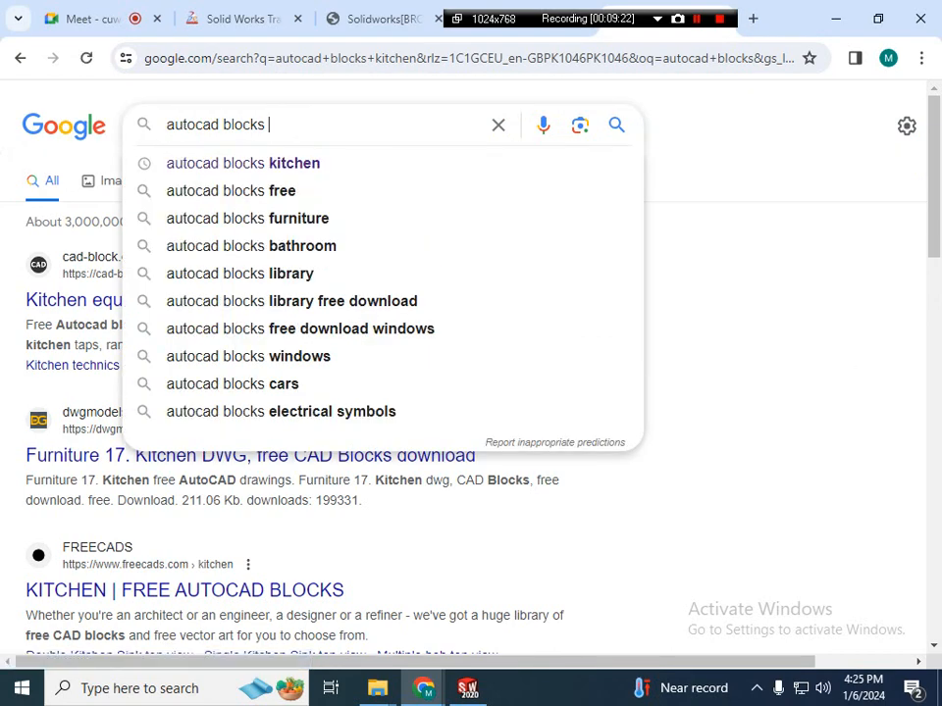
{"action": "key", "text": "Return"}
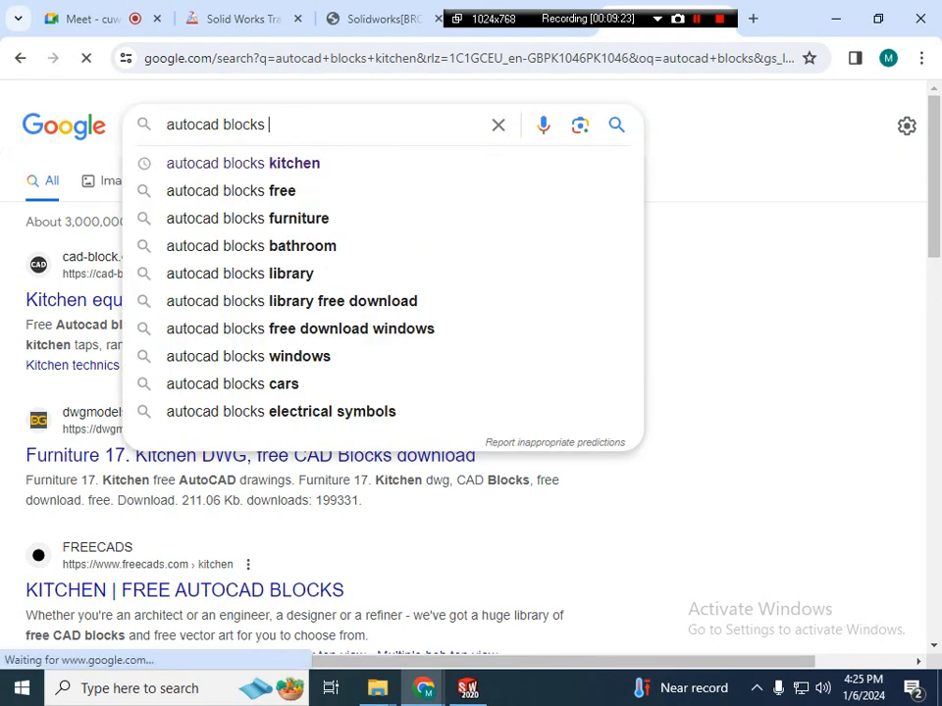
- Show the image results for AutoCAD blocks and preview the Autodesk CAD Blocks picture
{"action": "left_click", "coordinate": [119, 185]}
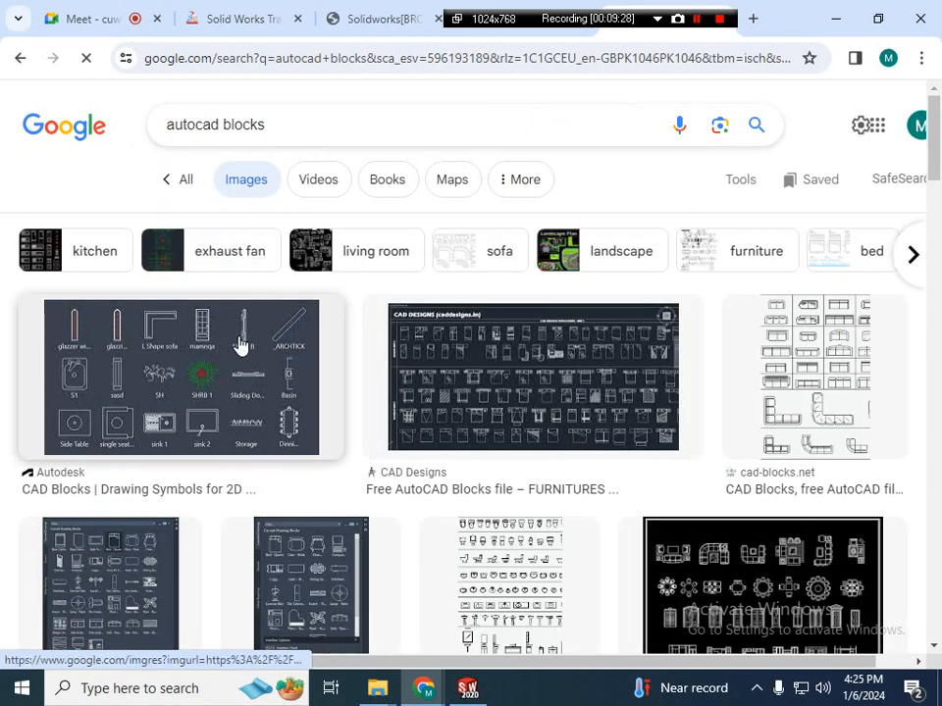
{"action": "left_click", "coordinate": [241, 347]}
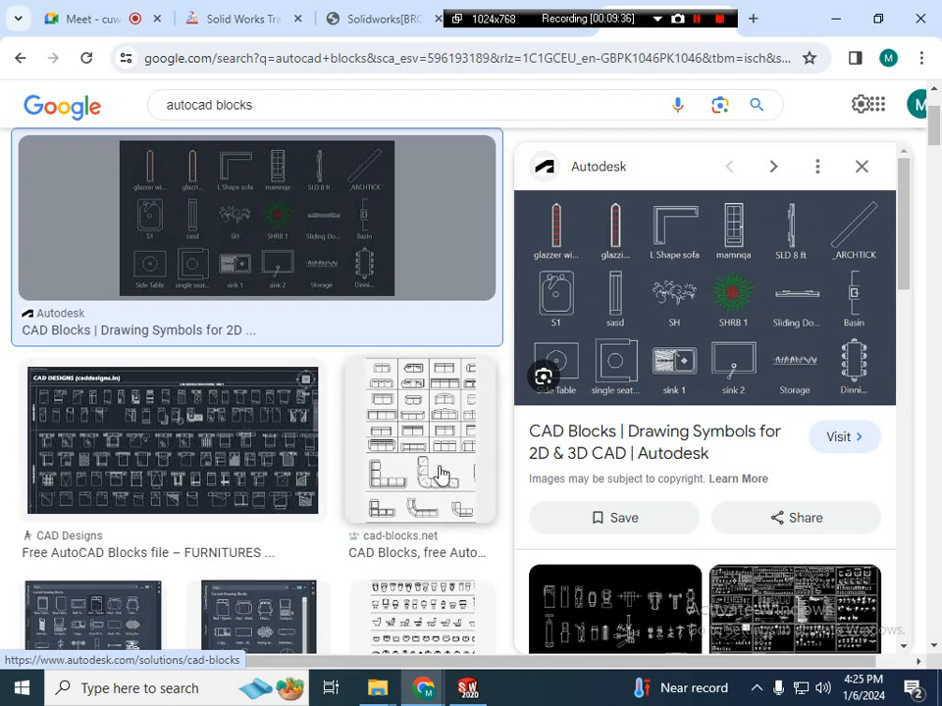
{"action": "scroll", "coordinate": [282, 496], "scroll_direction": "up", "scroll_amount": 2}
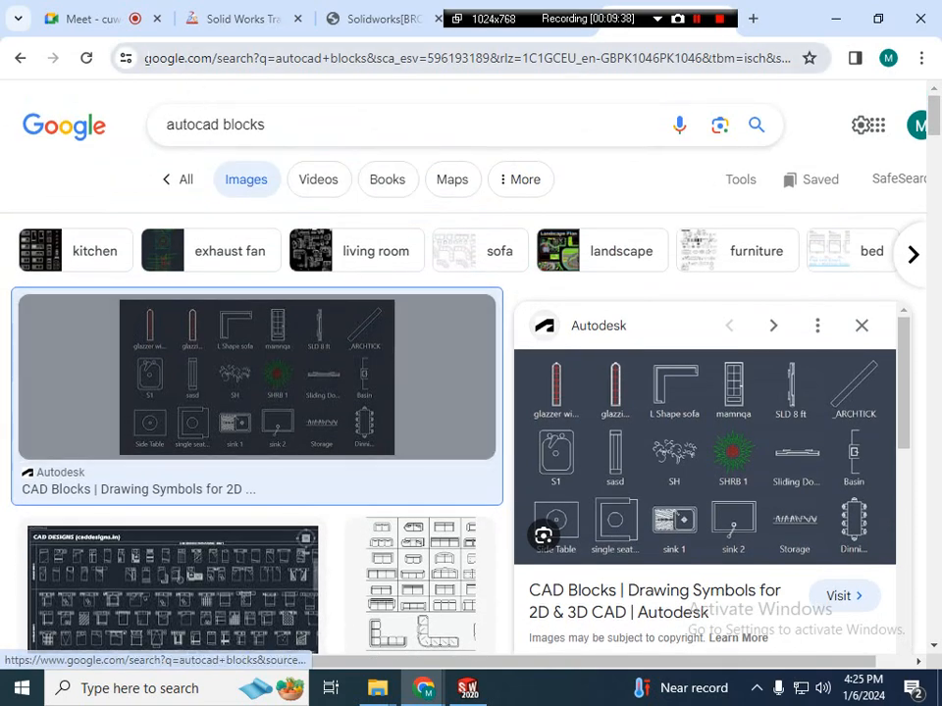
- View the 3D Educators Solid Works course page and the SolidWorks training brochure PDF
{"action": "left_click", "coordinate": [217, 17]}
{"action": "scroll", "coordinate": [480, 357], "scroll_direction": "up", "scroll_amount": 5}
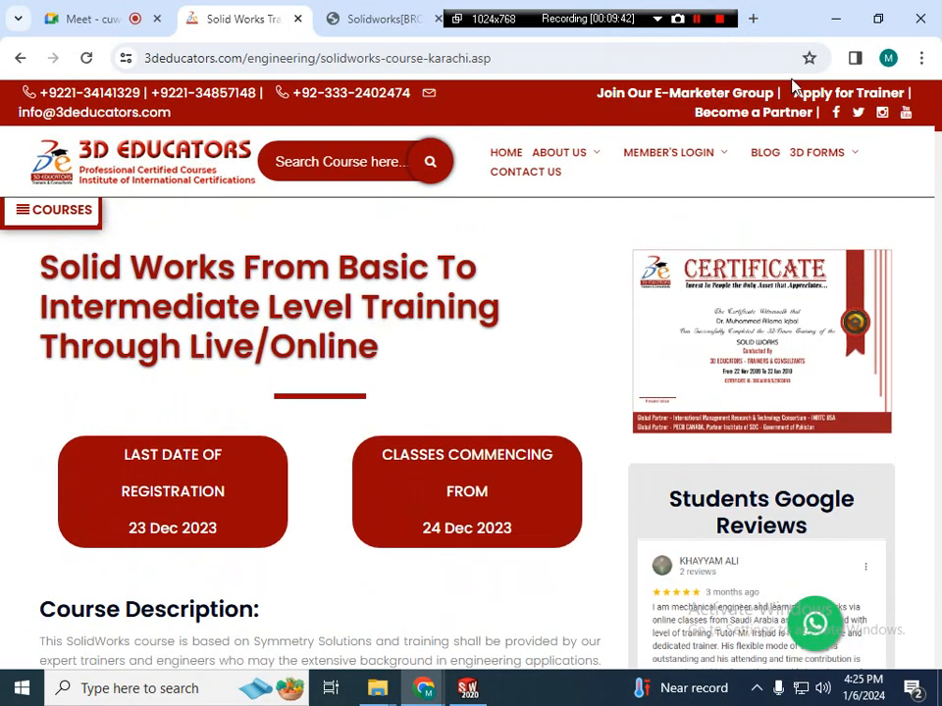
{"action": "left_click", "coordinate": [422, 20]}
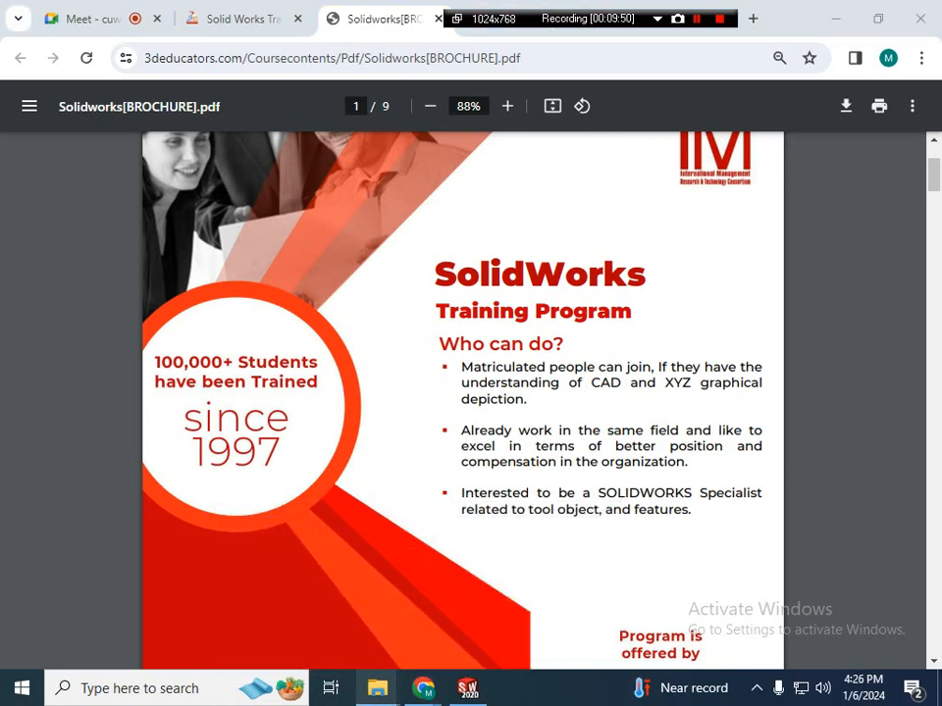
{"action": "left_click", "coordinate": [224, 20]}
- Return to the Google Meet call and set the computer's speaker volume to 100
{"action": "left_click", "coordinate": [134, 16]}
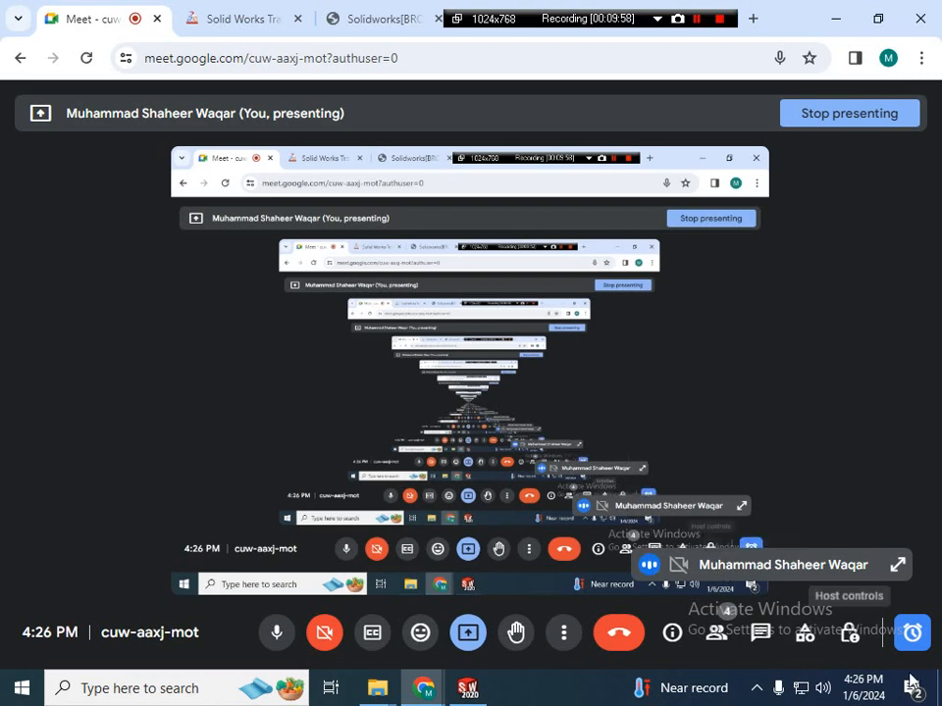
{"action": "left_click", "coordinate": [822, 687]}
{"action": "left_click", "coordinate": [825, 645]}
{"action": "left_click_drag", "start_coordinate": [827, 652], "coordinate": [904, 645]}
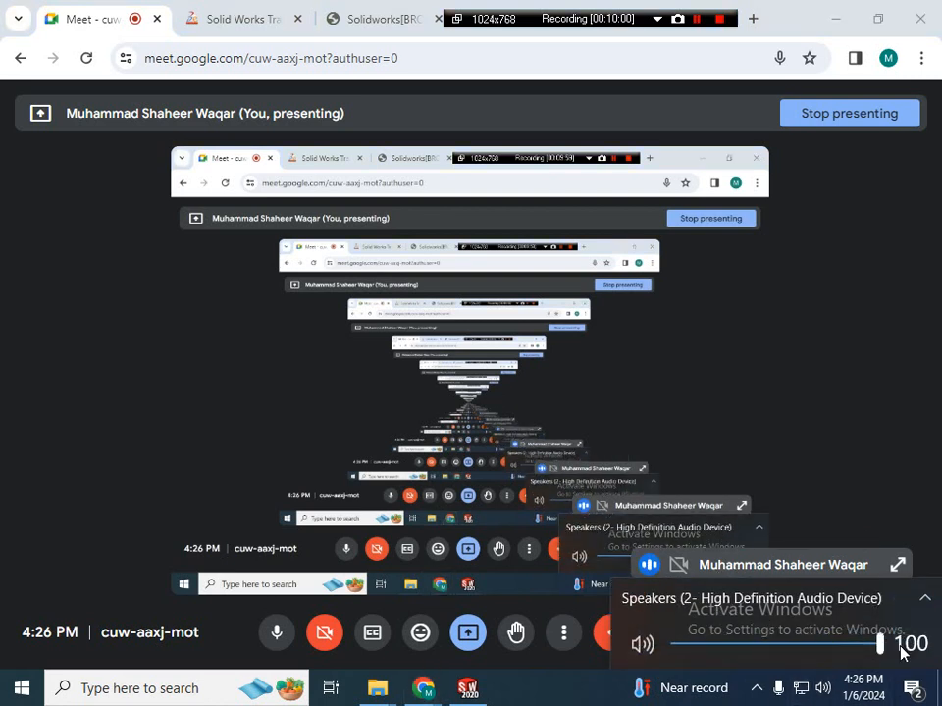
{"action": "left_click", "coordinate": [665, 553]}
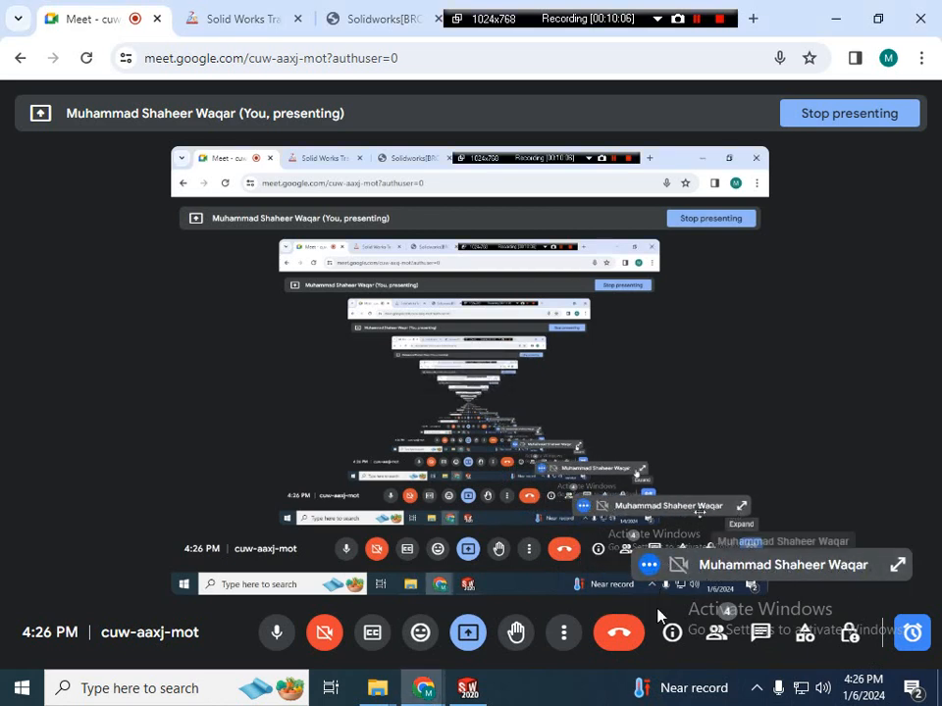
- Expand the self-view tile, and send the in-call message "can you hear me ?" to the participants
{"action": "left_click", "coordinate": [895, 569]}
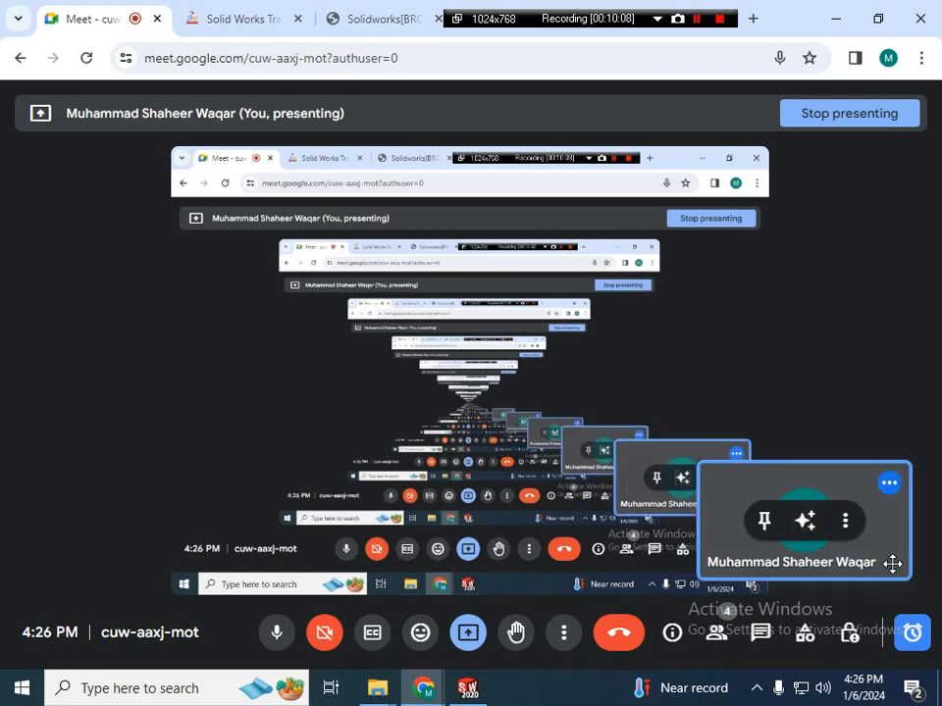
{"action": "left_click", "coordinate": [762, 637]}
{"action": "type", "text": "ca"}
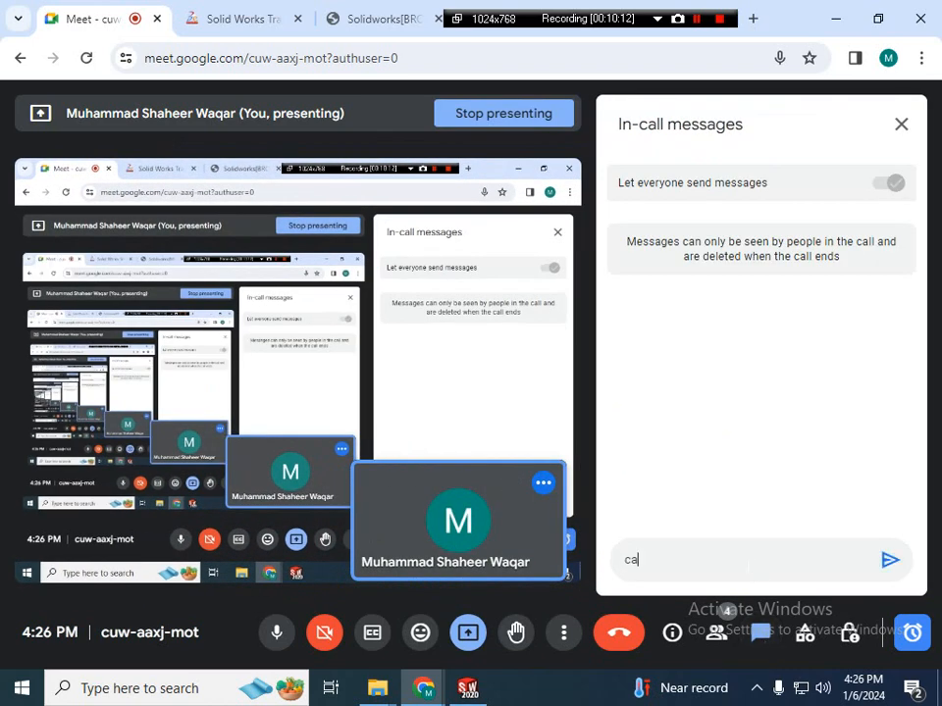
{"action": "type", "text": "n you hear me ?"}
{"action": "left_click", "coordinate": [886, 561]}
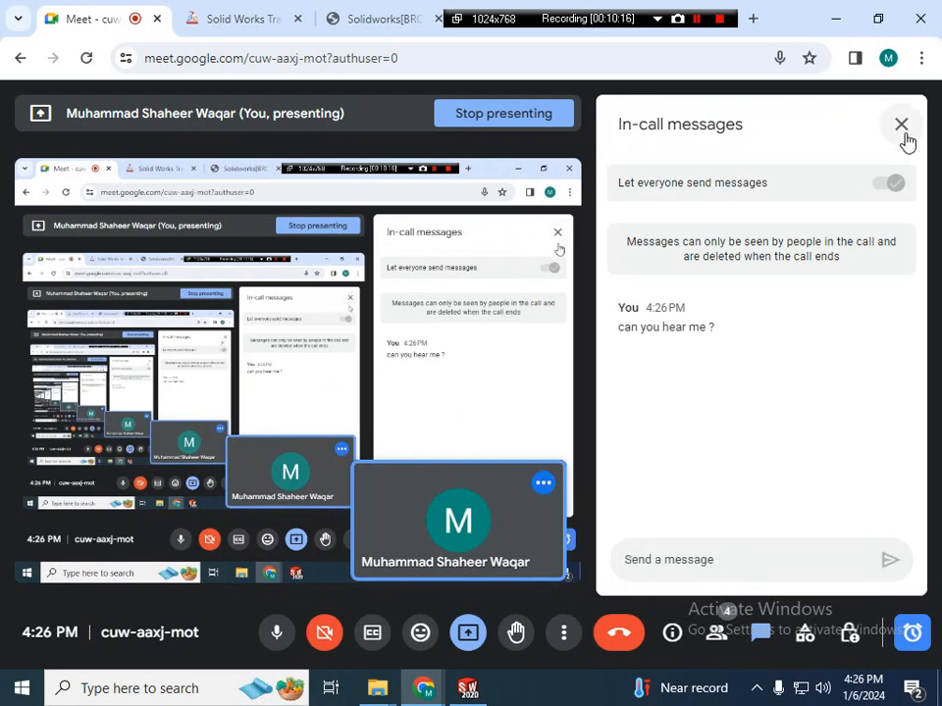
{"action": "left_click", "coordinate": [900, 125]}
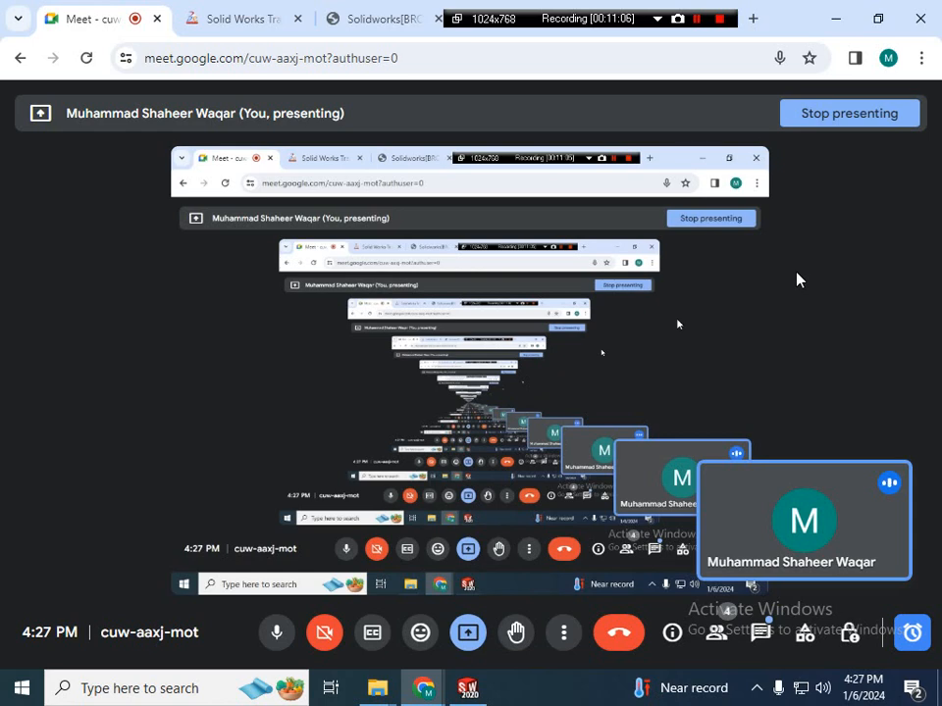
- Close the duplicate SolidWorks_Flexnet_Server and SOLIDWORKS Corp folder windows and minimize the remaining folder, leaving SOLIDWORKS 2020 in front
{"action": "left_click", "coordinate": [469, 693]}
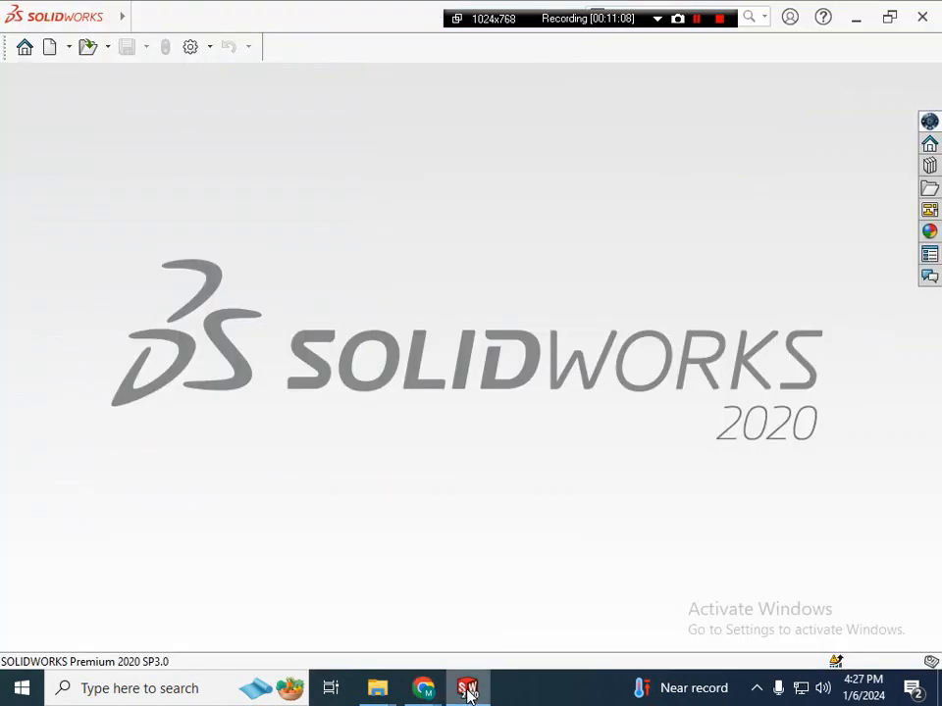
{"action": "mouse_move", "coordinate": [383, 696]}
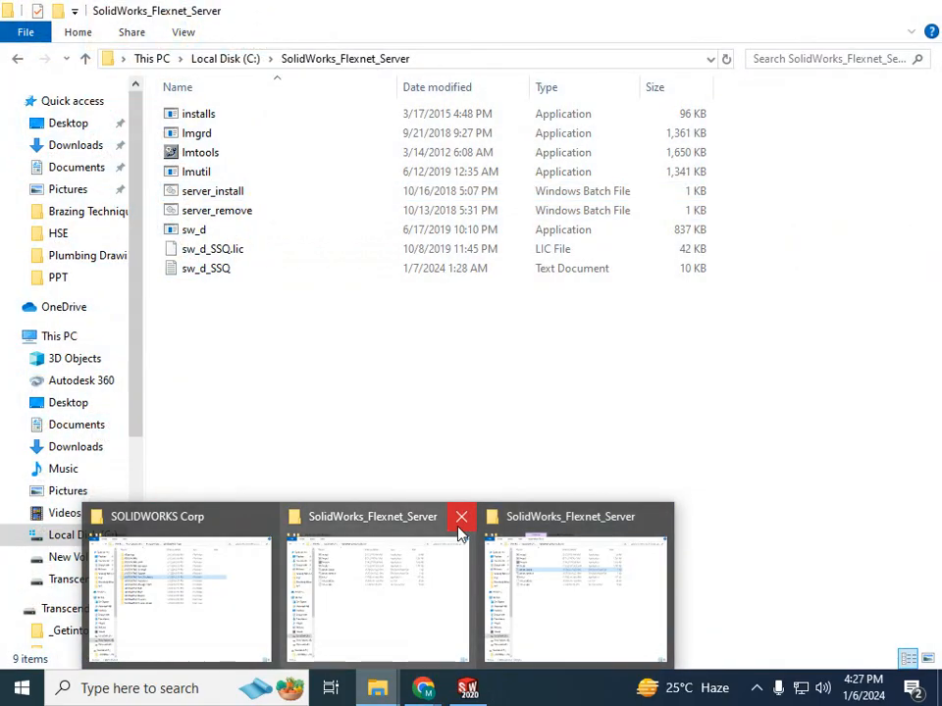
{"action": "left_click", "coordinate": [459, 520]}
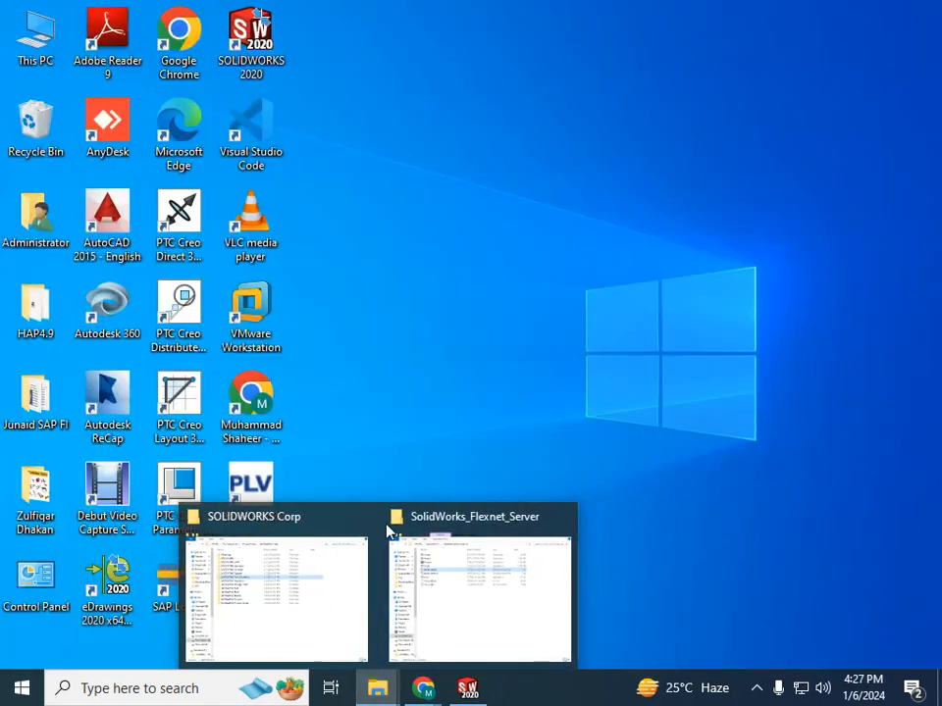
{"action": "left_click", "coordinate": [362, 519]}
{"action": "left_click", "coordinate": [362, 594]}
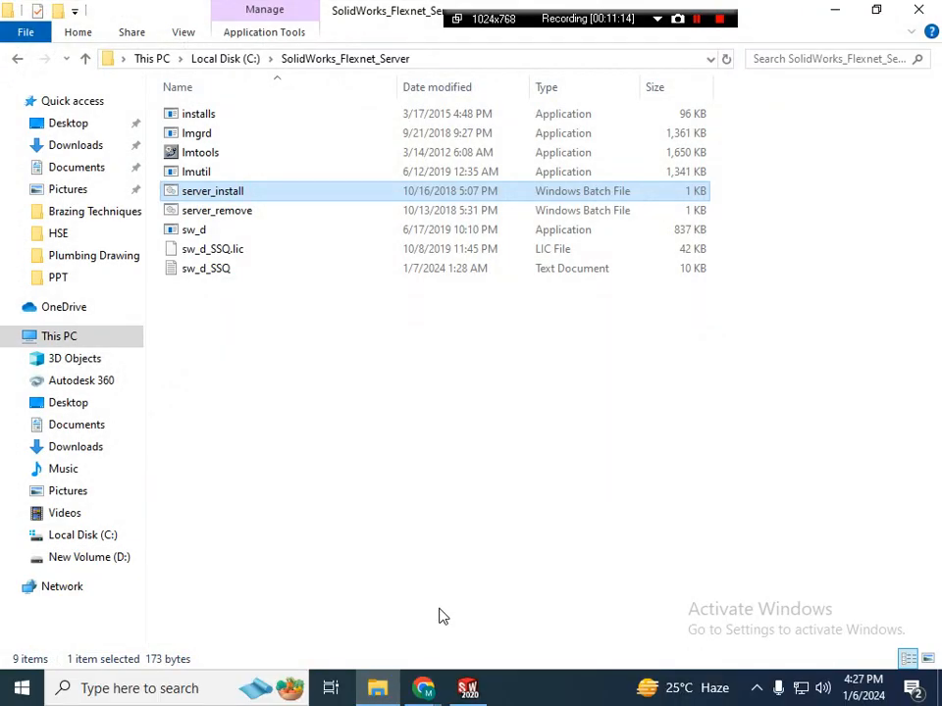
{"action": "left_click", "coordinate": [824, 12]}
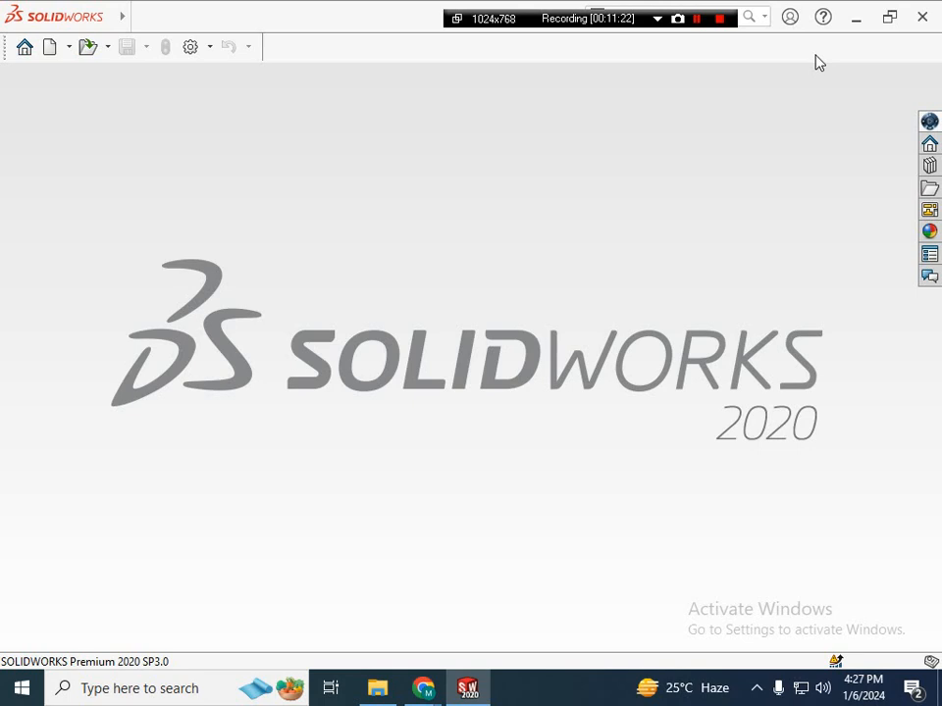
- Switch back to Chrome and look through the trainer profiles and course sections on the Solid Works course page
{"action": "mouse_move", "coordinate": [421, 688]}
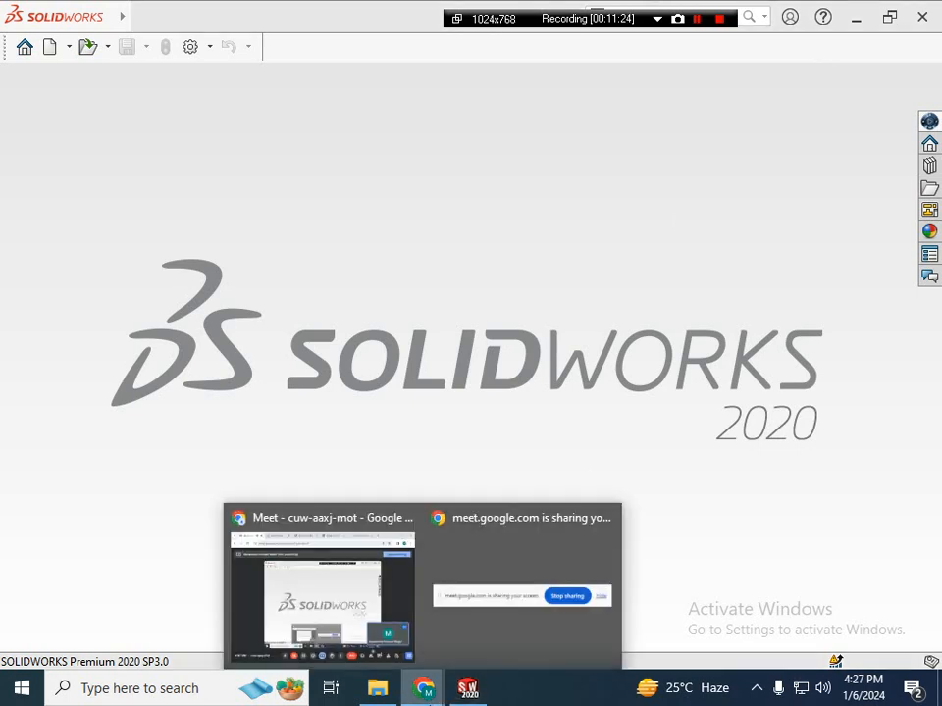
{"action": "left_click", "coordinate": [467, 613]}
{"action": "left_click", "coordinate": [422, 689]}
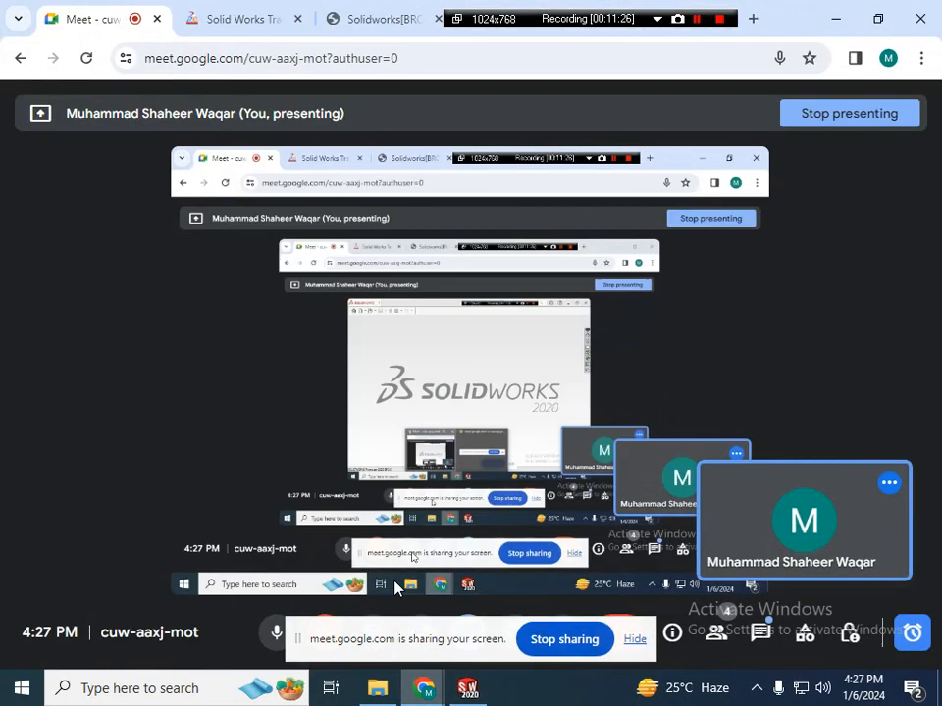
{"action": "left_click", "coordinate": [237, 17]}
{"action": "scroll", "coordinate": [471, 470], "scroll_direction": "down", "scroll_amount": 15}
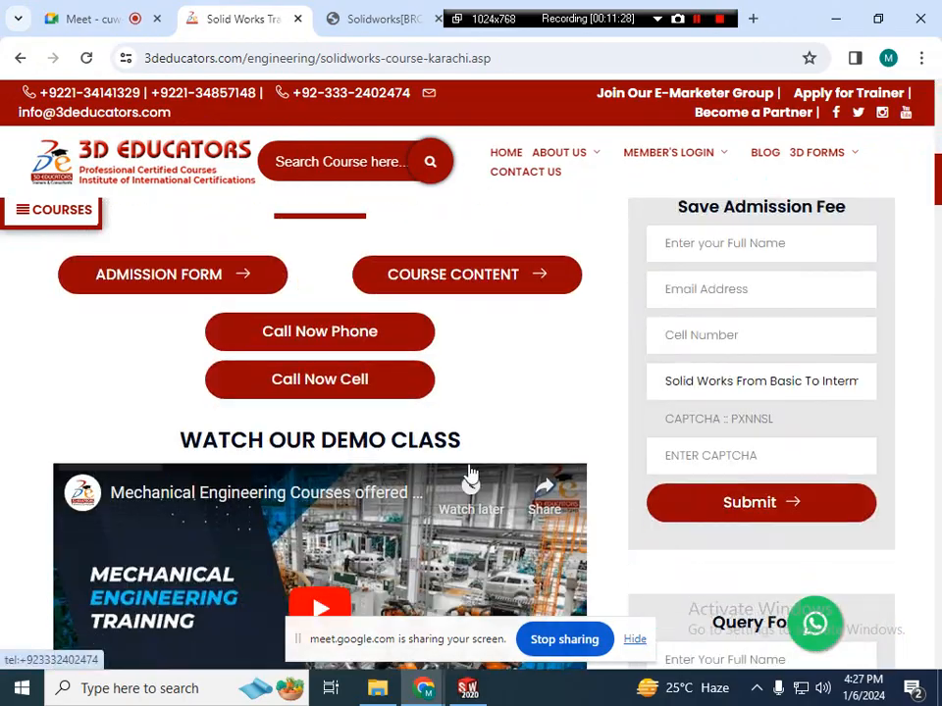
{"action": "scroll", "coordinate": [469, 472], "scroll_direction": "down", "scroll_amount": 4}
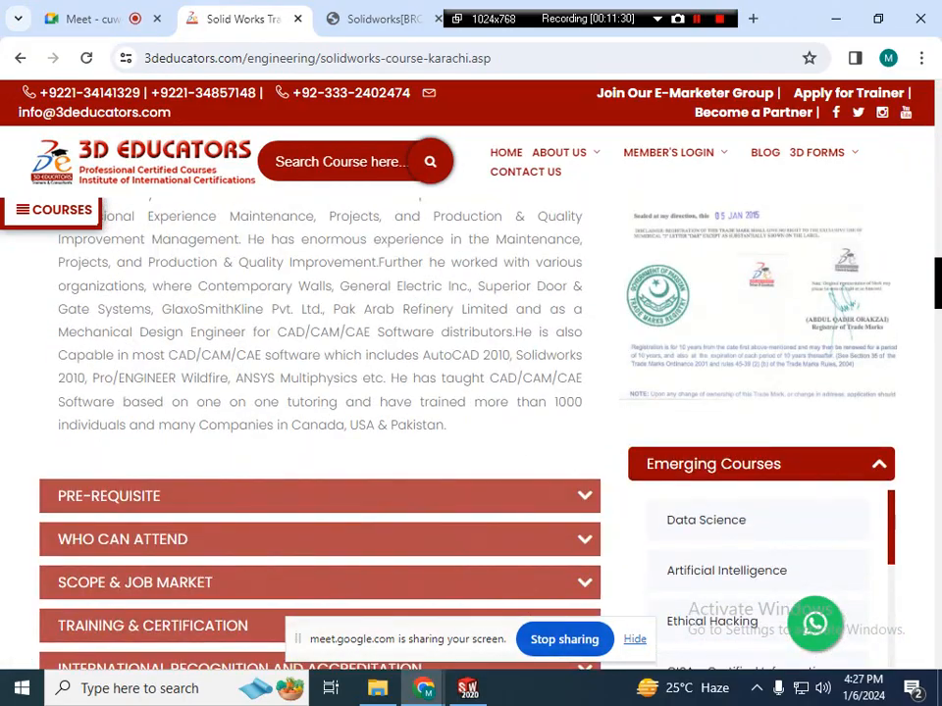
{"action": "scroll", "coordinate": [468, 471], "scroll_direction": "down", "scroll_amount": 1}
{"action": "scroll", "coordinate": [468, 471], "scroll_direction": "up", "scroll_amount": 5}
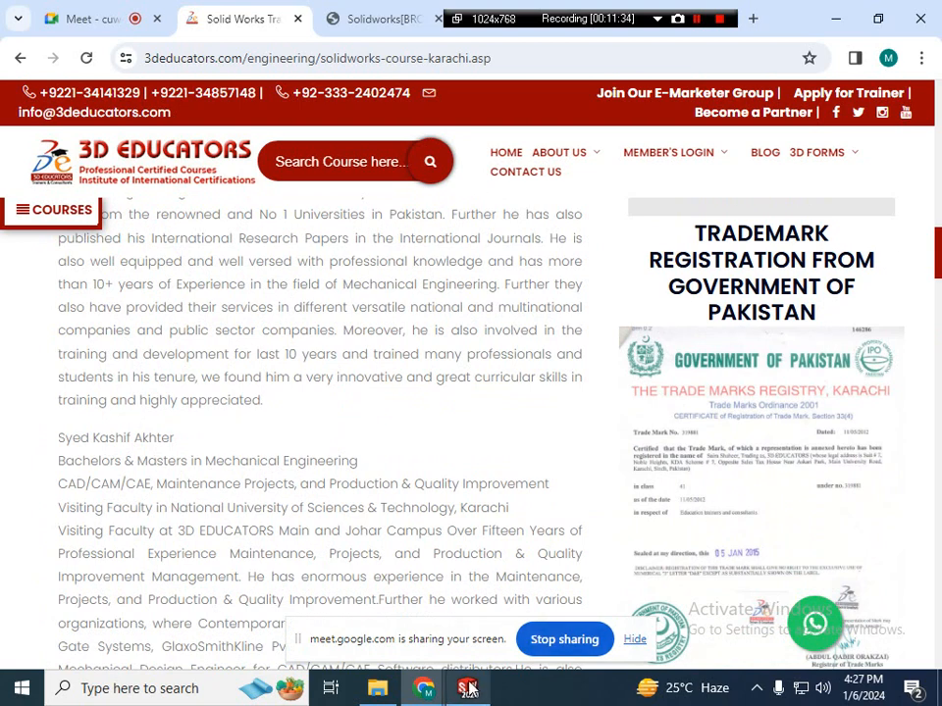
- Return to the Google Meet call and send the in-call message "please introduce yourself" to the participants
{"action": "left_click", "coordinate": [90, 18]}
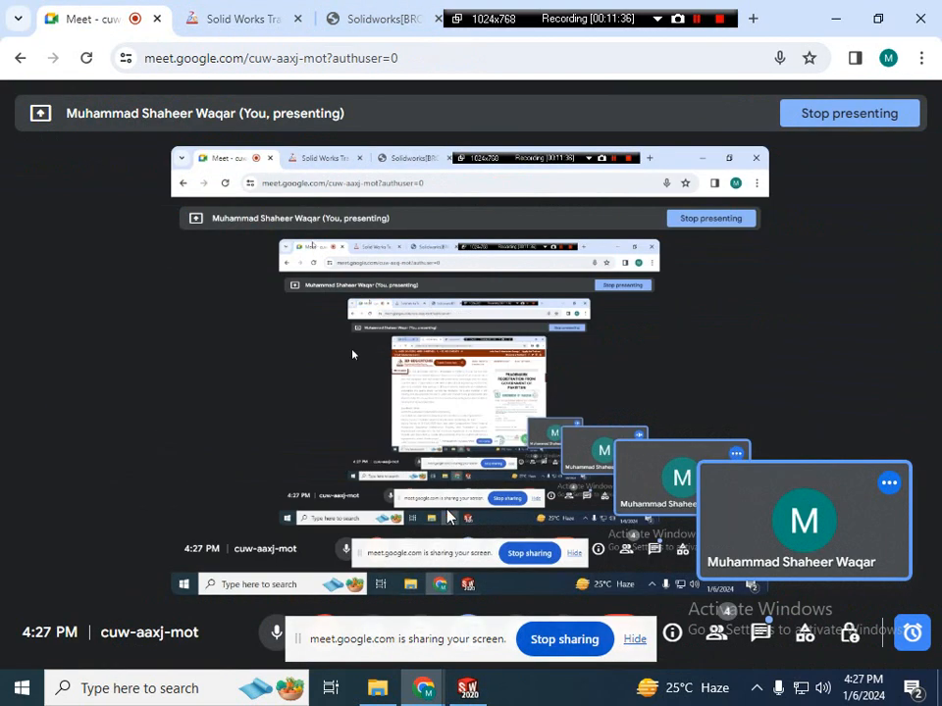
{"action": "left_click", "coordinate": [760, 635]}
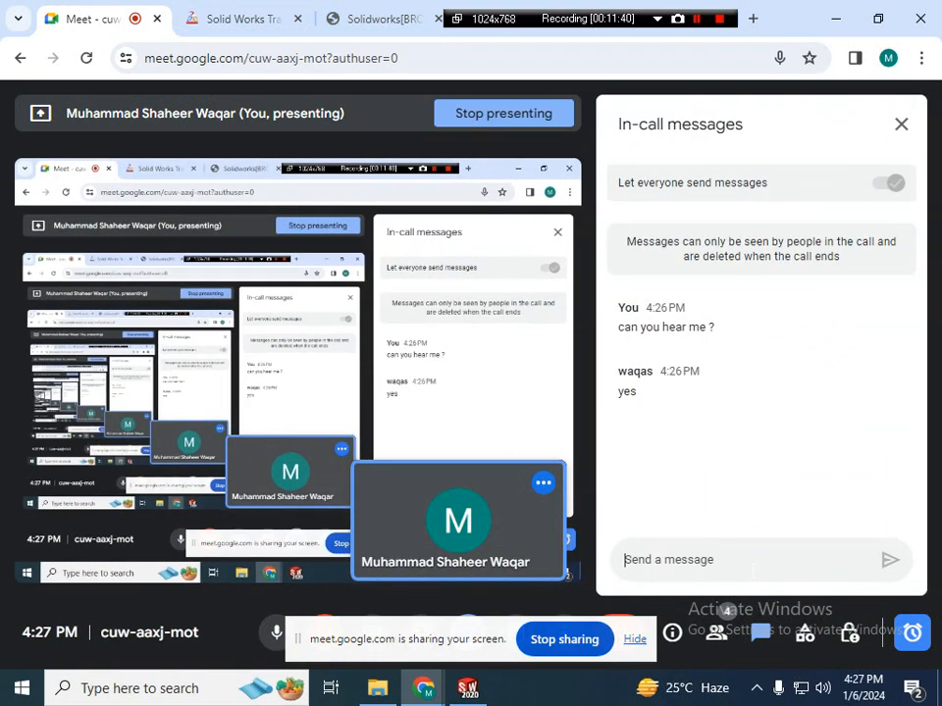
{"action": "type", "text": "please indf"}
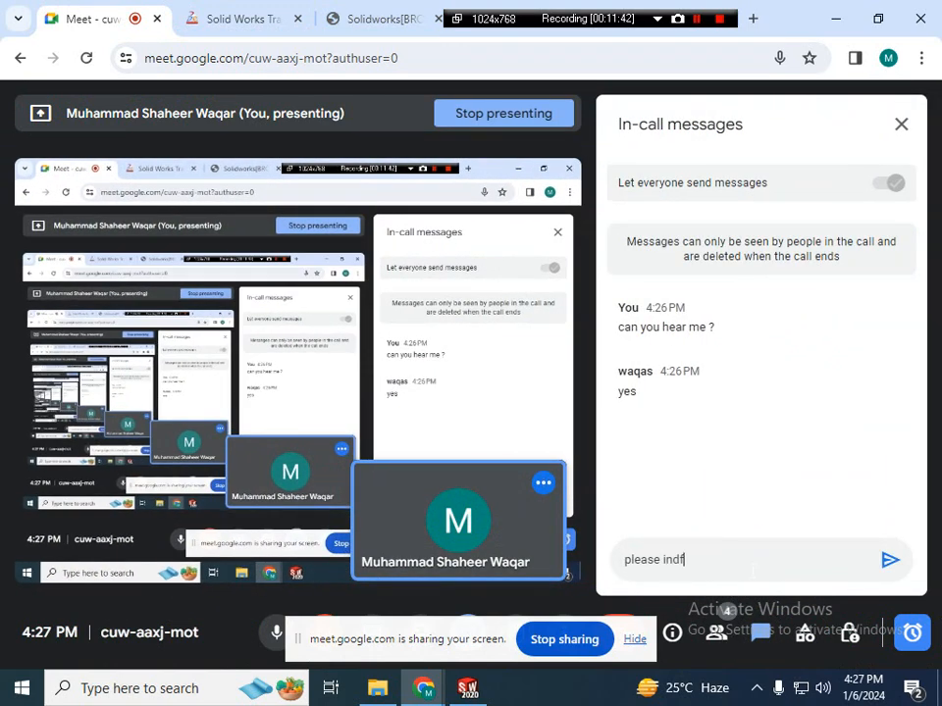
{"action": "key", "text": "BackSpace"}
{"action": "key", "text": "BackSpace"}
{"action": "type", "text": "troc"}
{"action": "key", "text": "BackSpace"}
{"action": "type", "text": "duce yourself"}
{"action": "key", "text": "Return"}
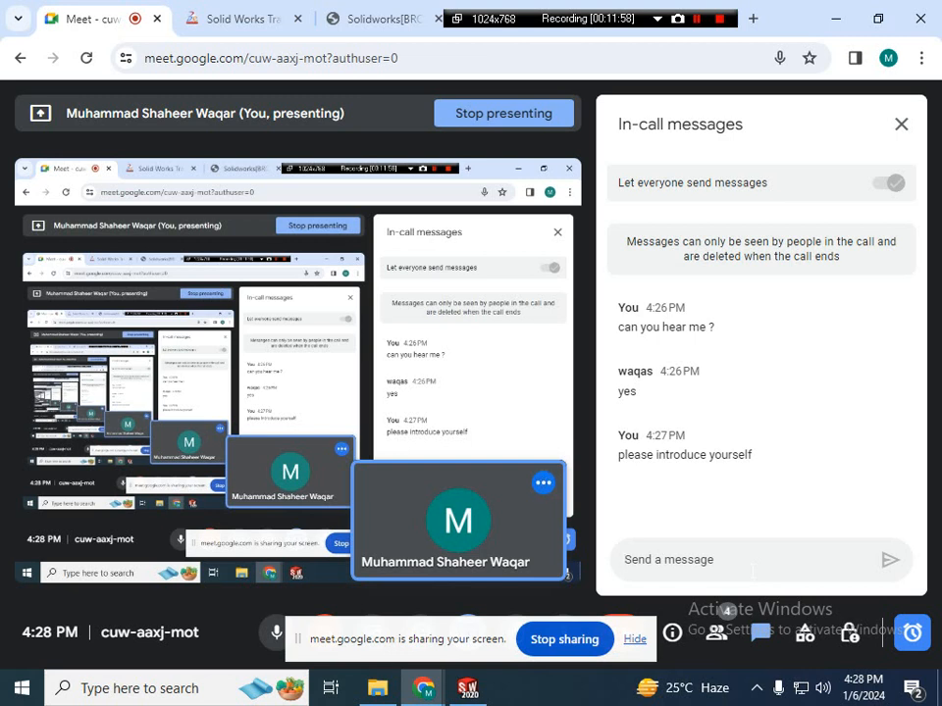
- Switch to SOLIDWORKS and create a new part document with MMGS (millimeter, gram, second) units and the ISO dimension standard
{"action": "left_click", "coordinate": [467, 687]}
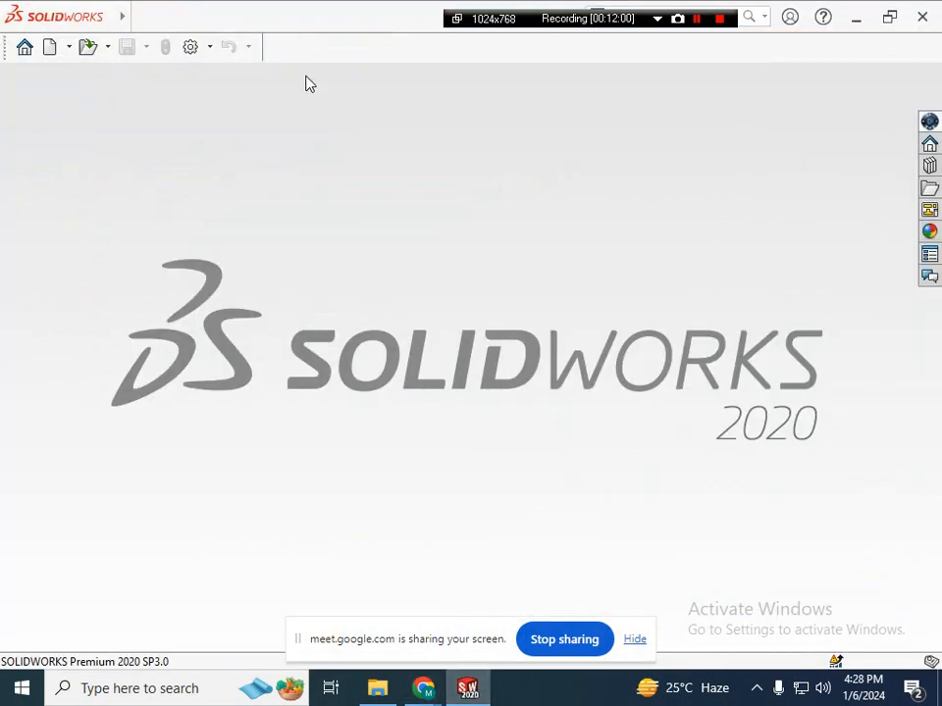
{"action": "left_click", "coordinate": [49, 47]}
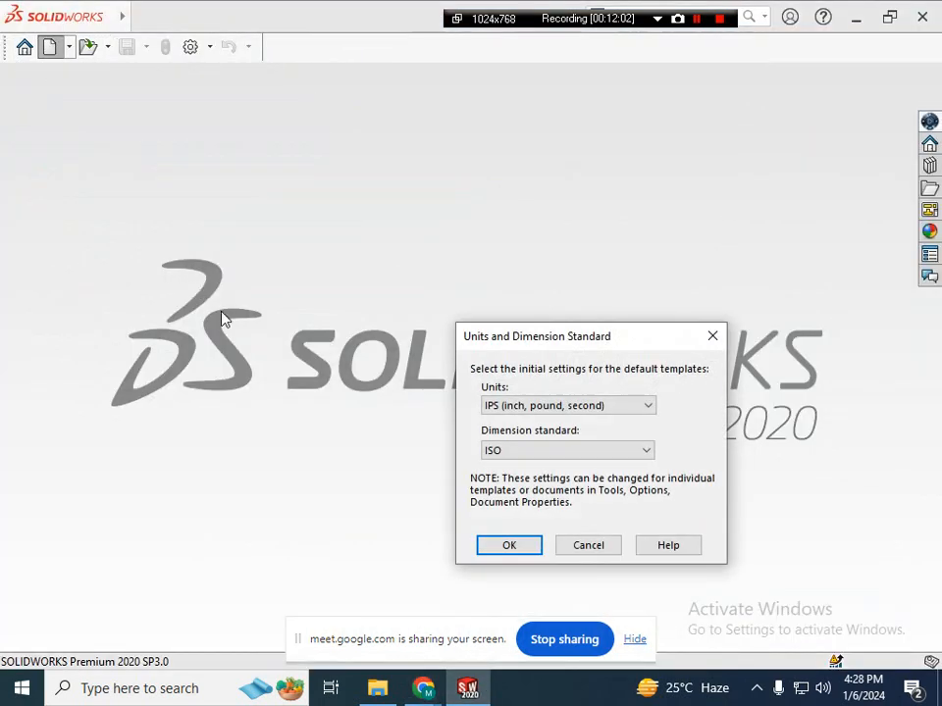
{"action": "left_click", "coordinate": [530, 406]}
{"action": "left_click", "coordinate": [527, 428]}
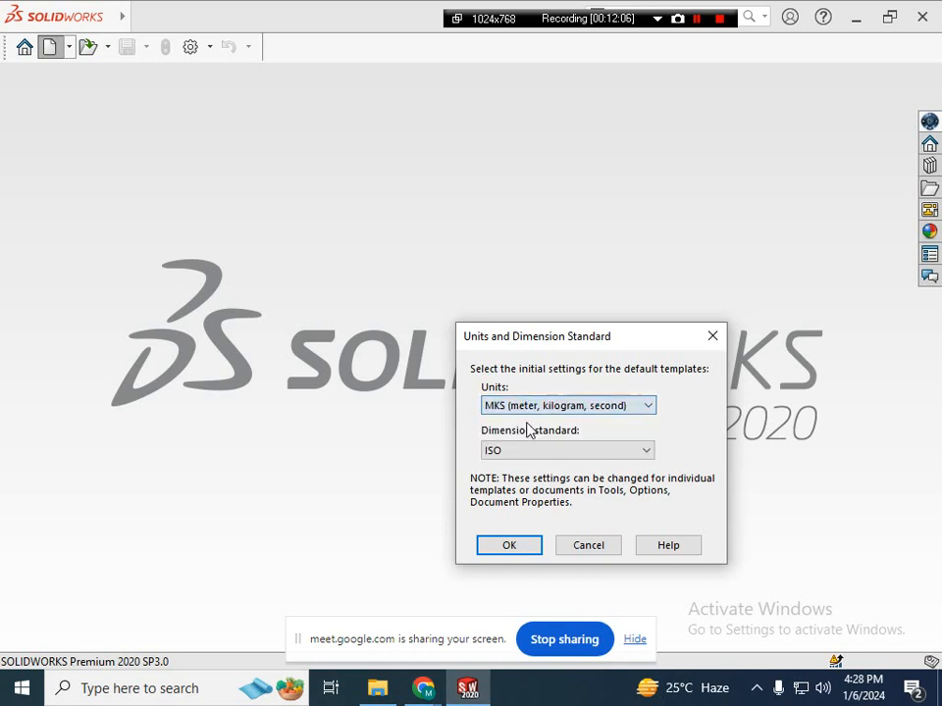
{"action": "left_click", "coordinate": [539, 405]}
{"action": "left_click", "coordinate": [537, 447]}
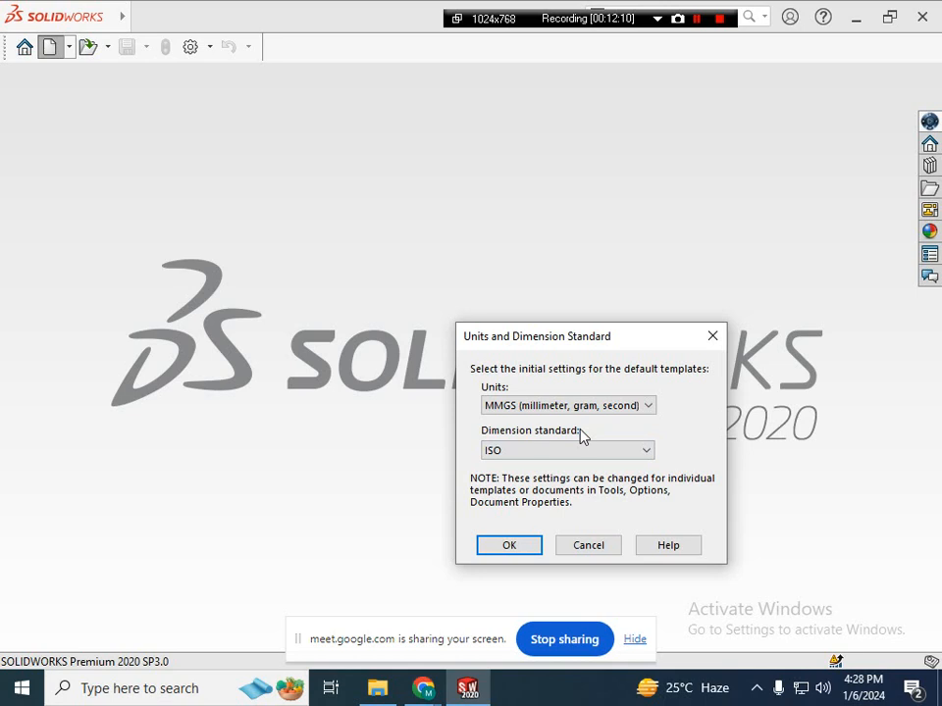
{"action": "left_click", "coordinate": [572, 454]}
{"action": "left_click", "coordinate": [574, 454]}
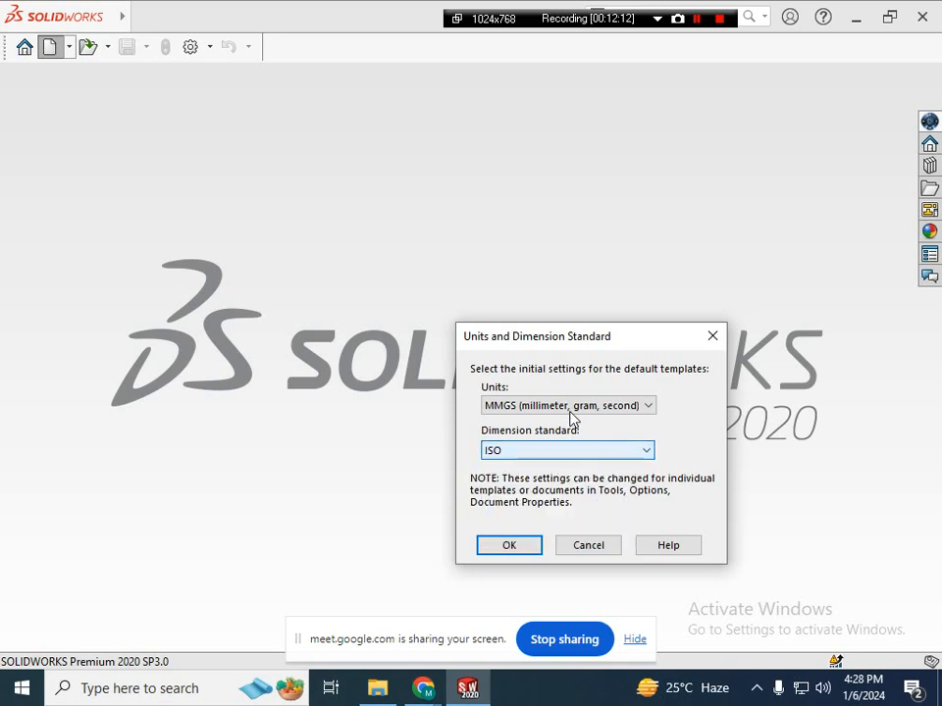
{"action": "left_click", "coordinate": [572, 410]}
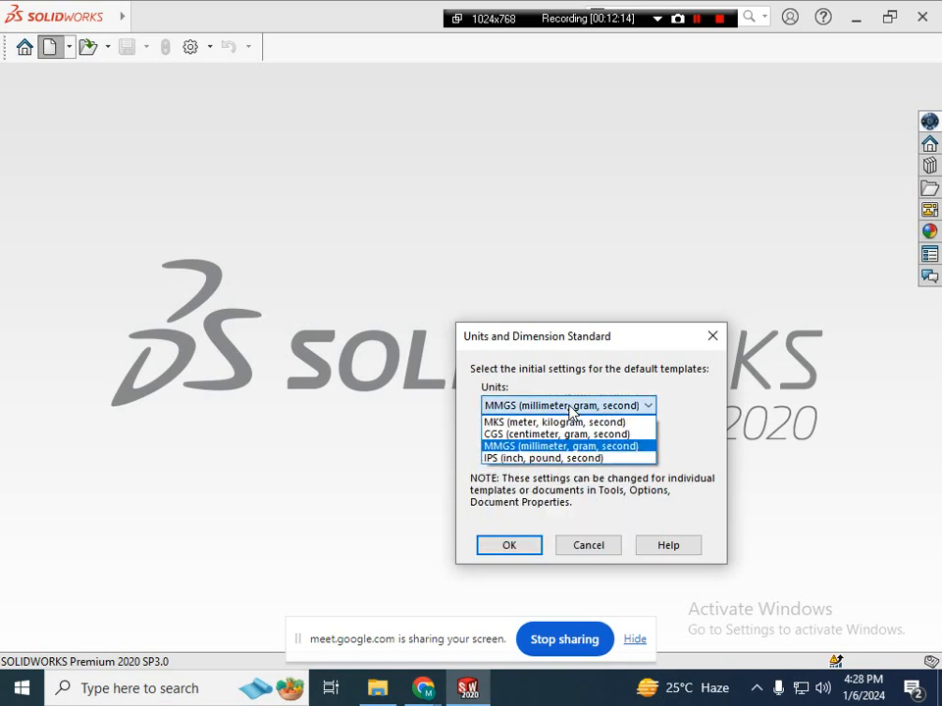
{"action": "left_click", "coordinate": [572, 408]}
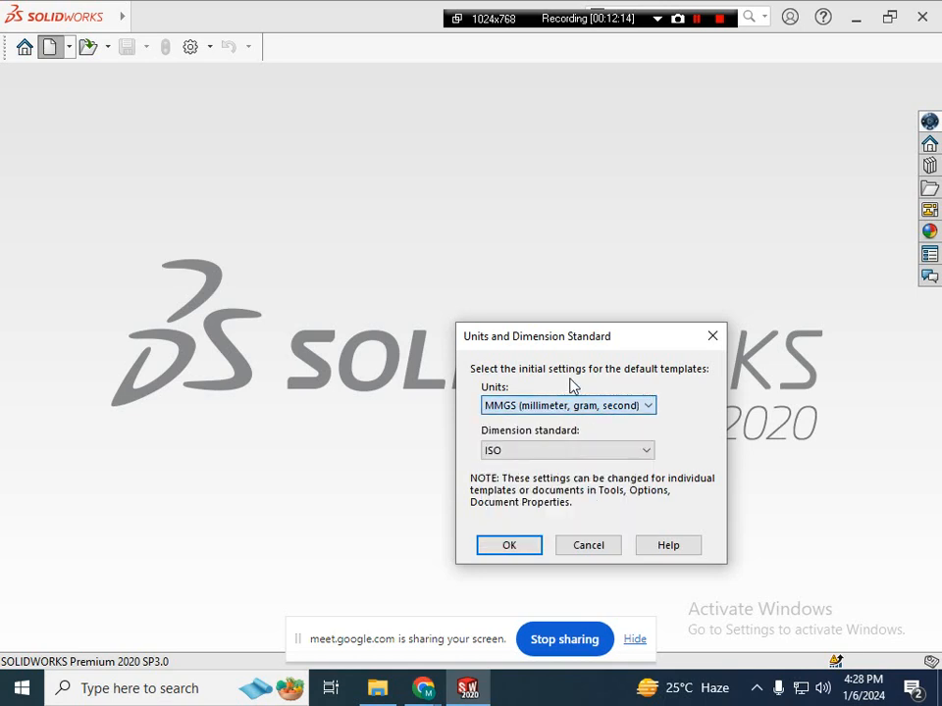
{"action": "left_click", "coordinate": [514, 545]}
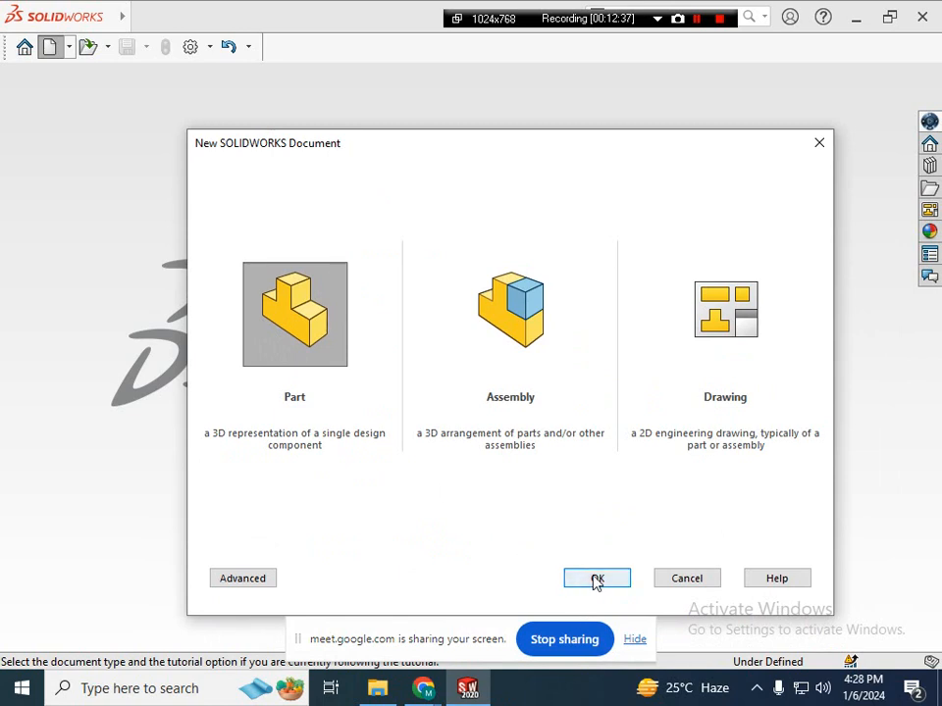
{"action": "left_click", "coordinate": [590, 578]}
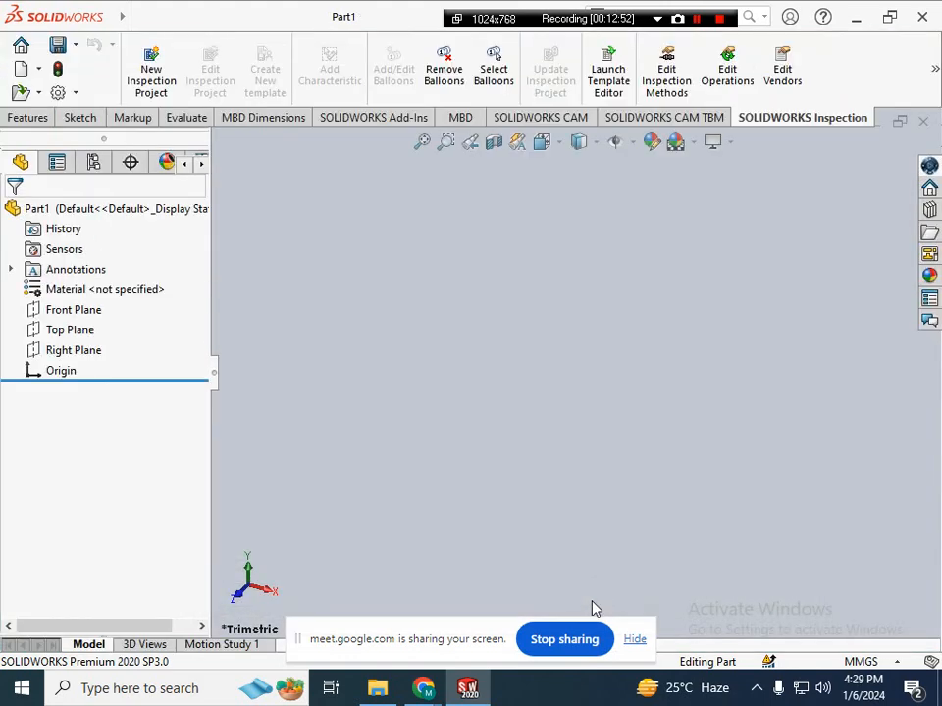
- Look over the new part's Front Plane options and browse the Features, Sketch and Markup command sets
{"action": "right_click", "coordinate": [77, 312]}
{"action": "left_click", "coordinate": [353, 350]}
{"action": "left_click", "coordinate": [29, 117]}
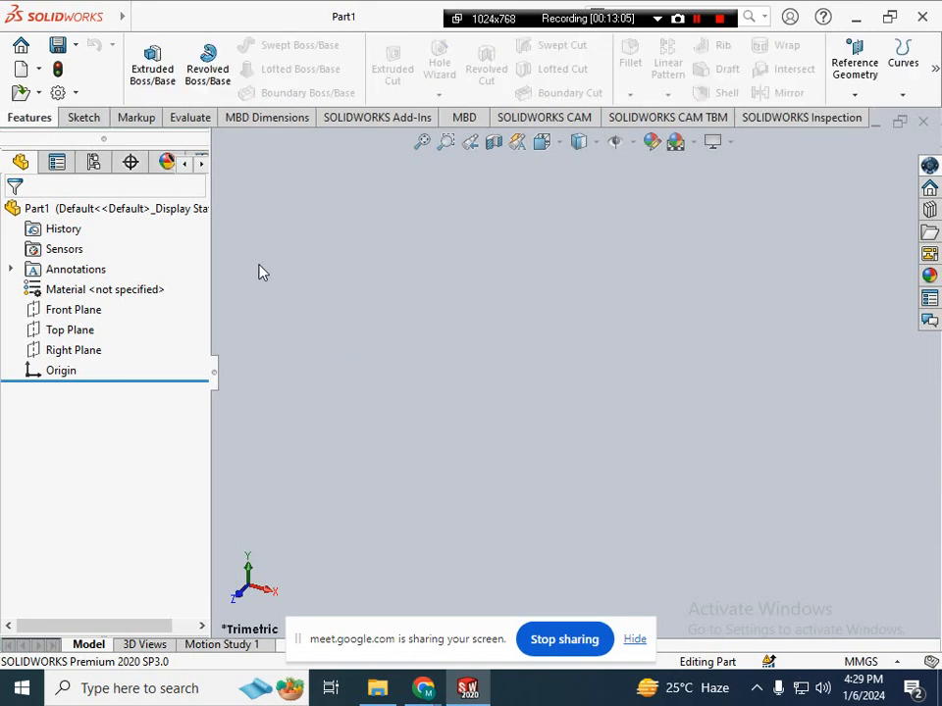
{"action": "left_click", "coordinate": [86, 120]}
{"action": "left_click", "coordinate": [35, 120]}
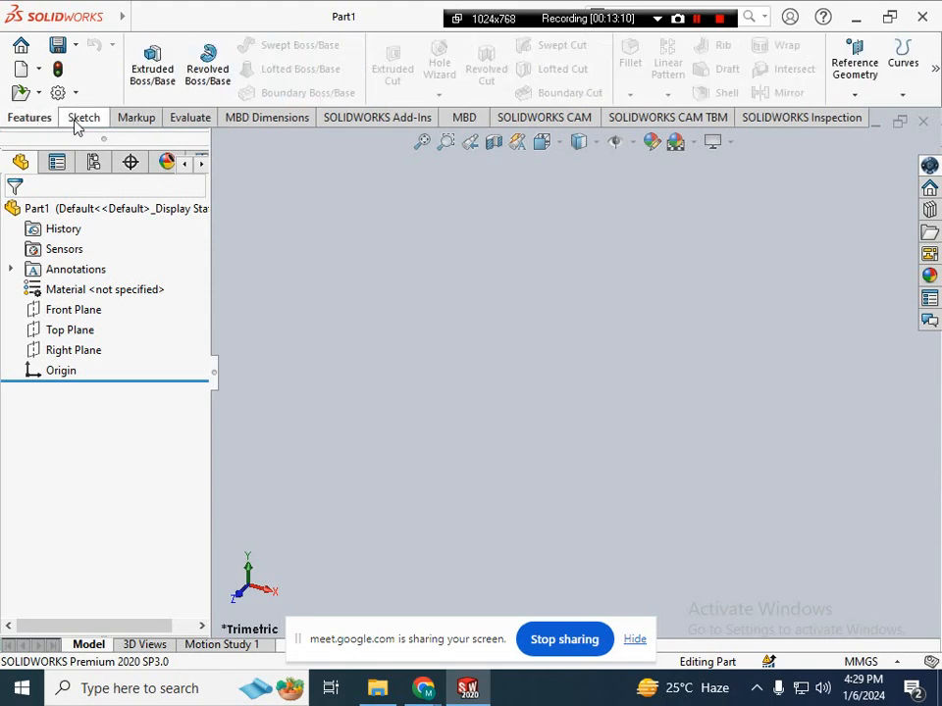
{"action": "left_click", "coordinate": [78, 119]}
{"action": "left_click", "coordinate": [123, 122]}
{"action": "left_click", "coordinate": [42, 121]}
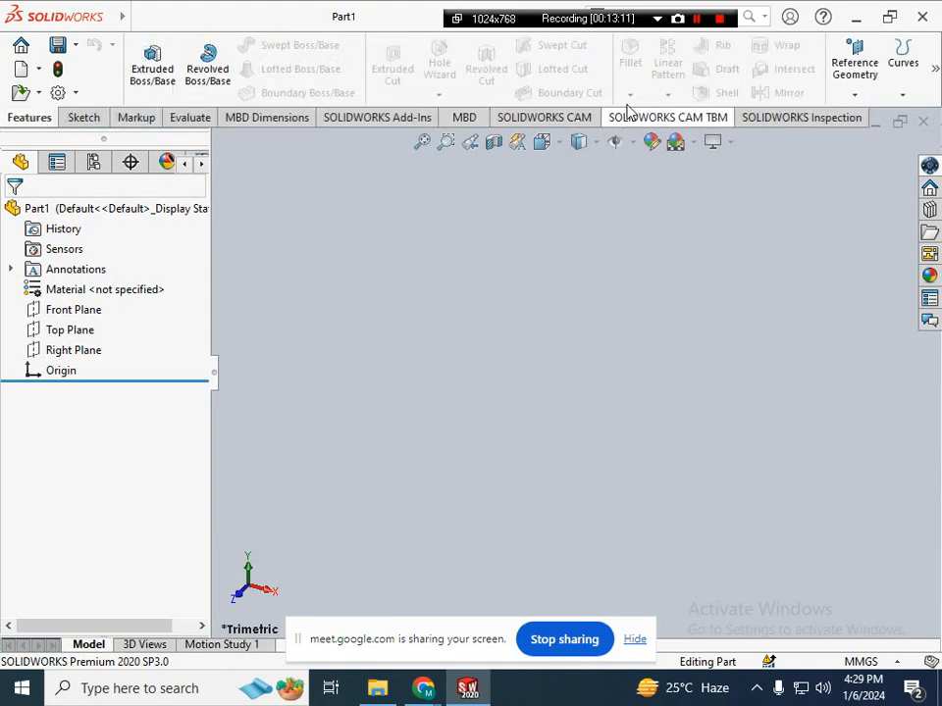
- Review the list of available CommandManager command sets, and pin the main menu bar so it stays visible
{"action": "right_click", "coordinate": [774, 92]}
{"action": "mouse_move", "coordinate": [789, 148]}
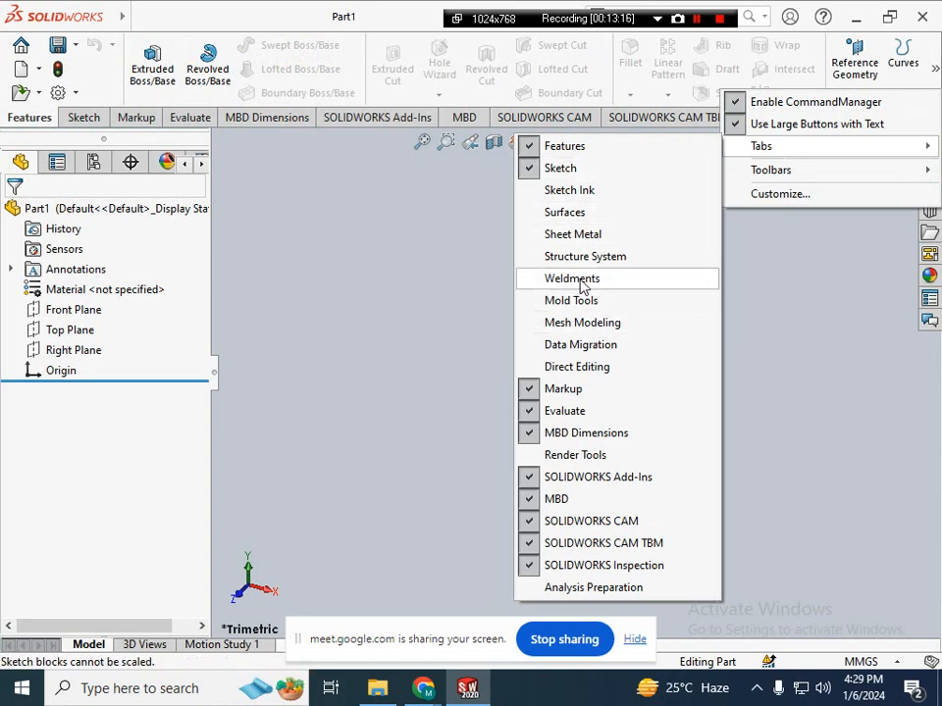
{"action": "left_click", "coordinate": [347, 35]}
{"action": "left_click", "coordinate": [140, 17]}
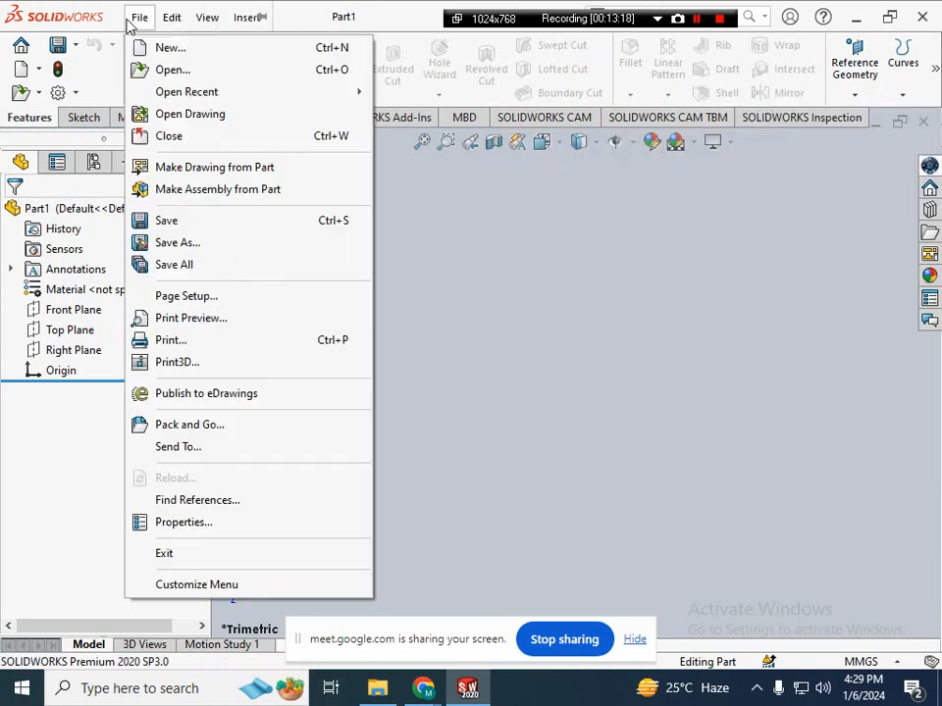
{"action": "left_click", "coordinate": [375, 21]}
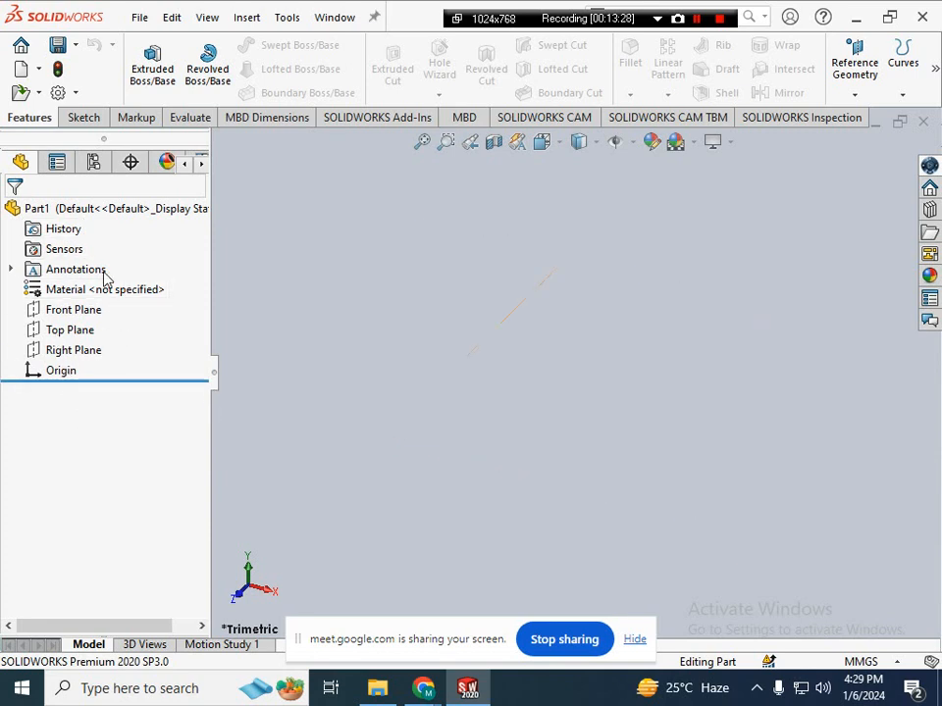
- Display the Blocks toolbar, undock it over the graphics area, and close it
{"action": "right_click", "coordinate": [529, 86]}
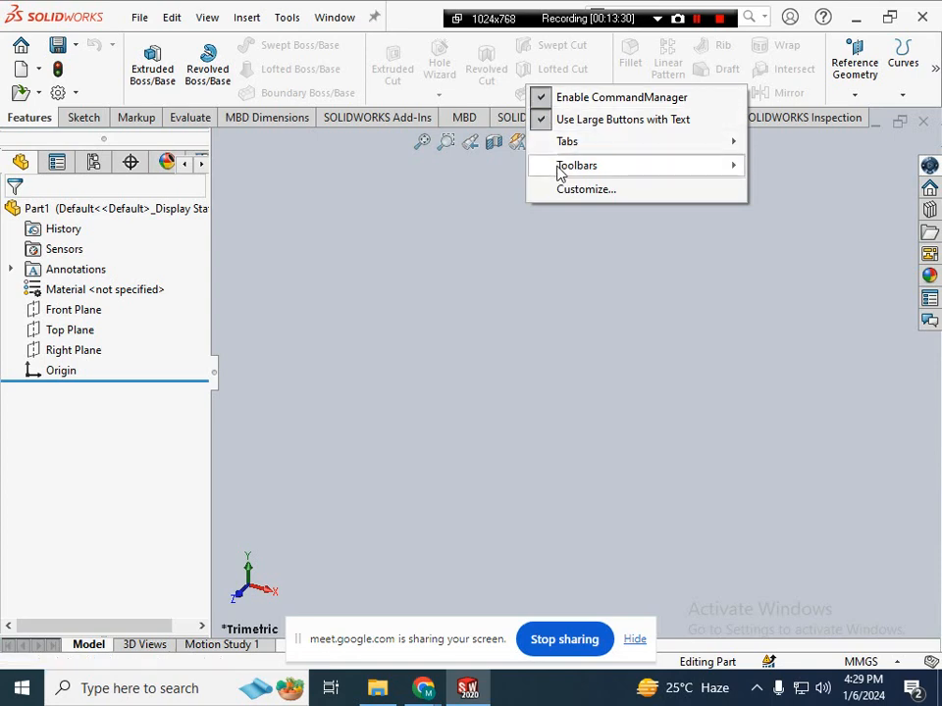
{"action": "mouse_move", "coordinate": [557, 172]}
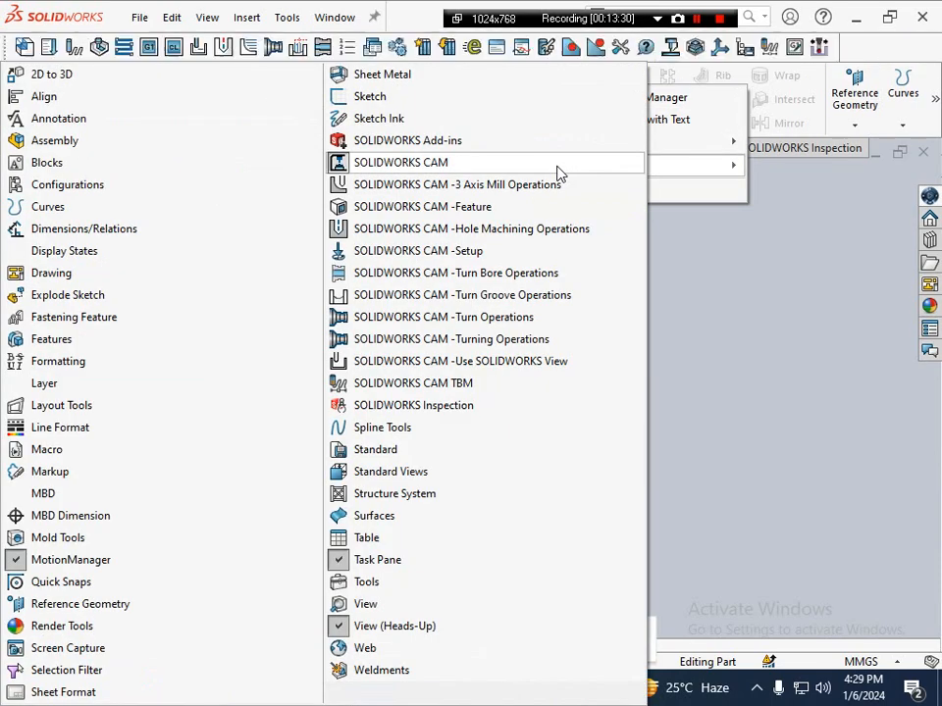
{"action": "left_click", "coordinate": [105, 163]}
{"action": "left_click", "coordinate": [695, 283]}
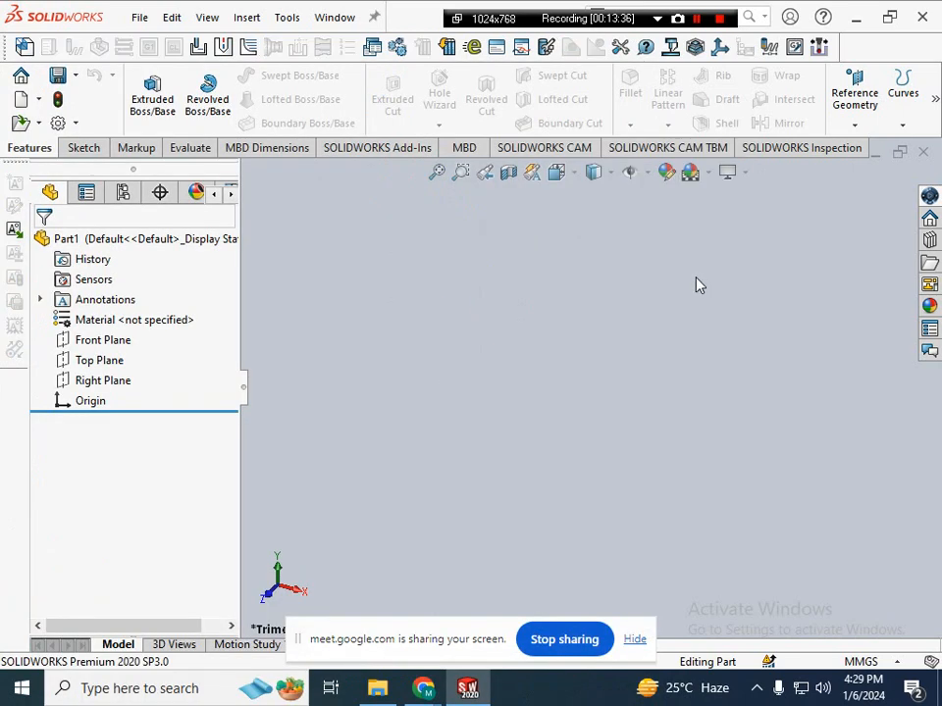
{"action": "left_click_drag", "start_coordinate": [15, 163], "coordinate": [274, 232]}
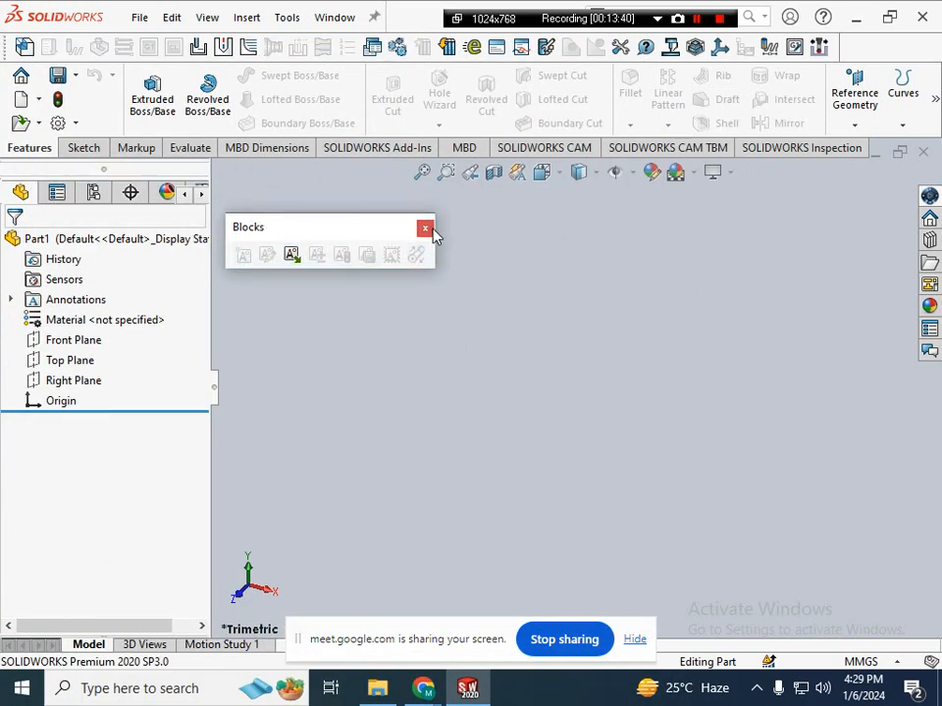
{"action": "left_click", "coordinate": [425, 227]}
- Examine the lists of toolbars and CommandManager command sets that can be added to the interface
{"action": "right_click", "coordinate": [465, 111]}
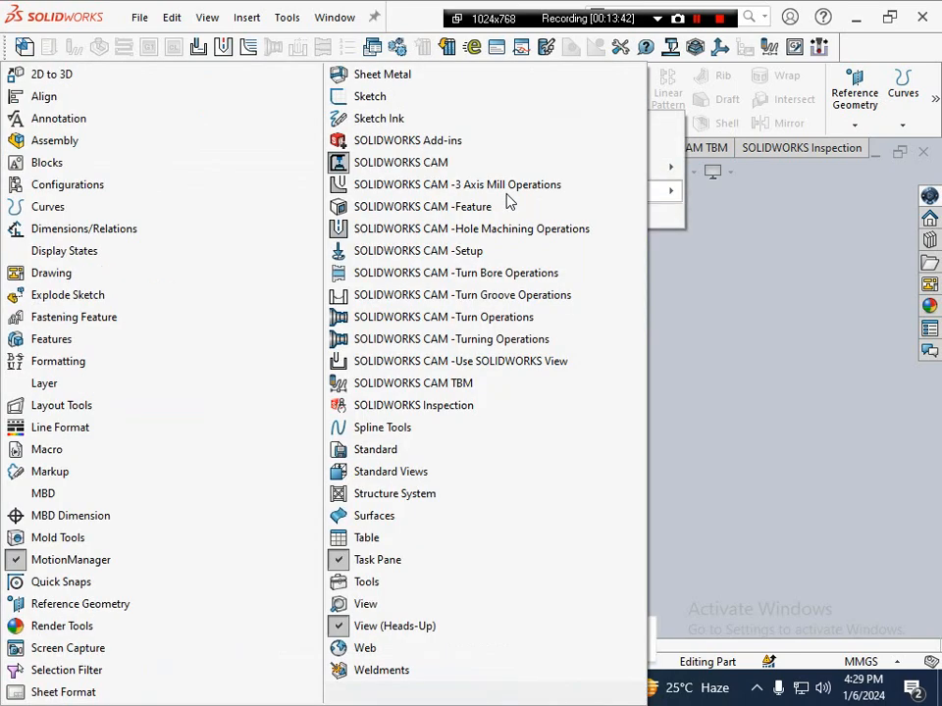
{"action": "right_click", "coordinate": [668, 114]}
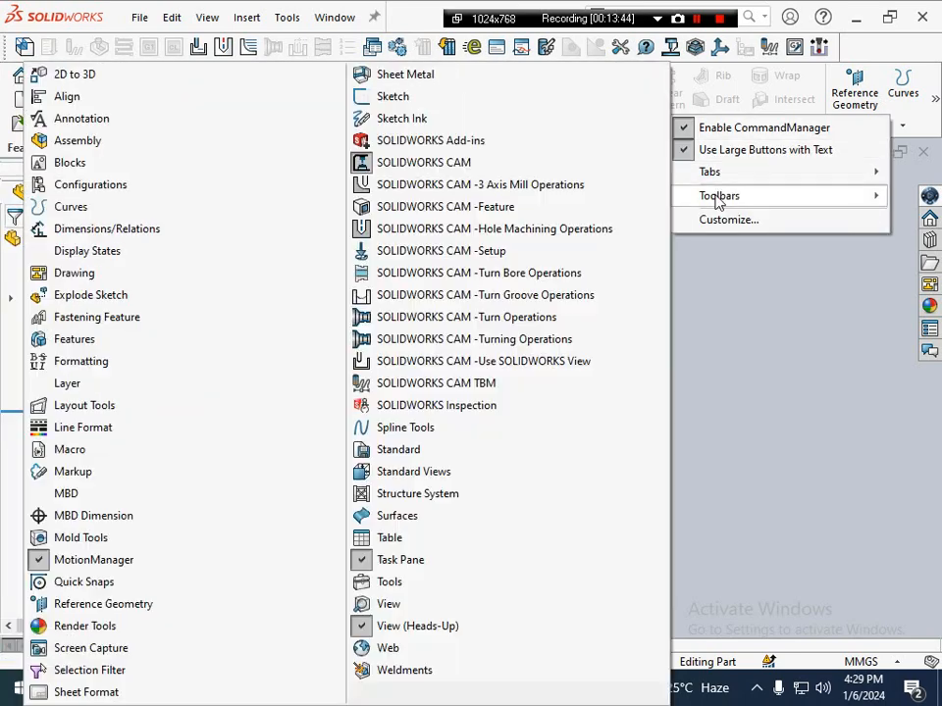
{"action": "left_click", "coordinate": [706, 322]}
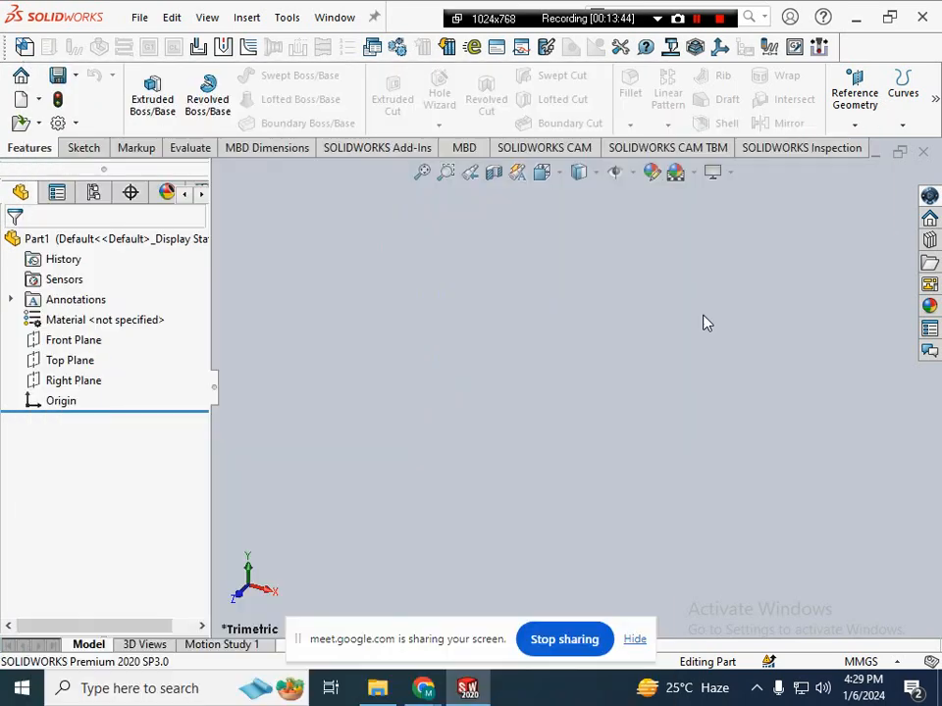
{"action": "right_click", "coordinate": [415, 93]}
{"action": "mouse_move", "coordinate": [469, 166]}
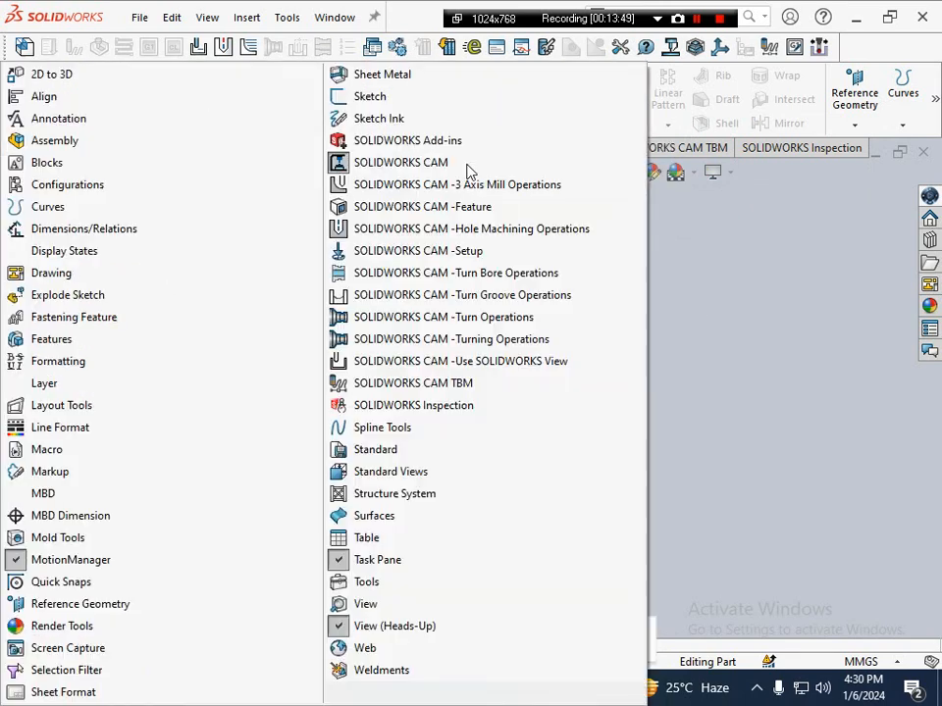
{"action": "left_click", "coordinate": [668, 121]}
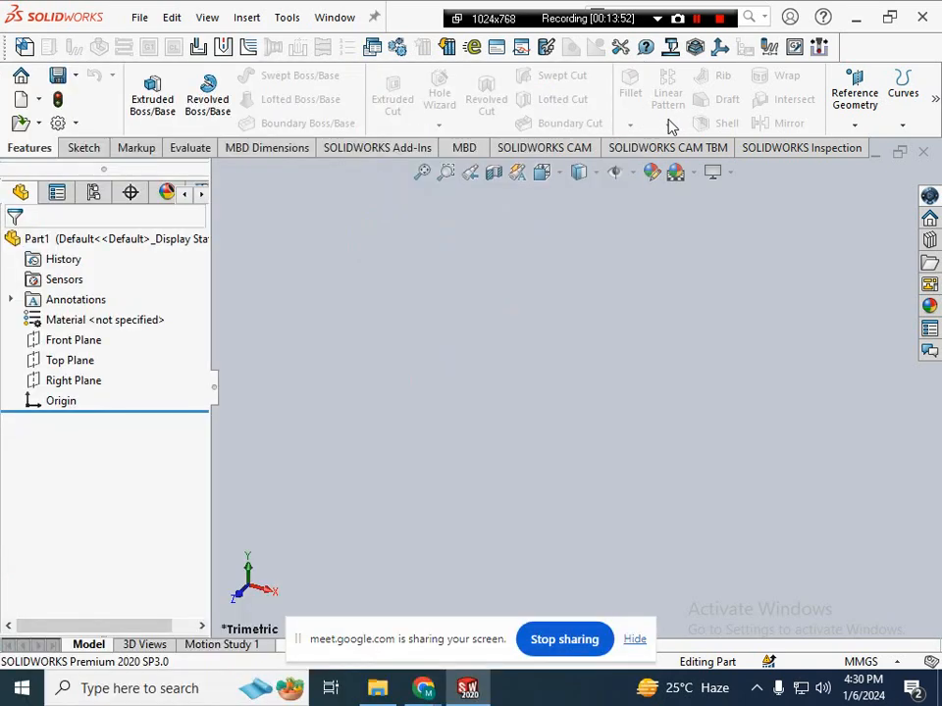
{"action": "right_click", "coordinate": [538, 108]}
{"action": "mouse_move", "coordinate": [579, 159]}
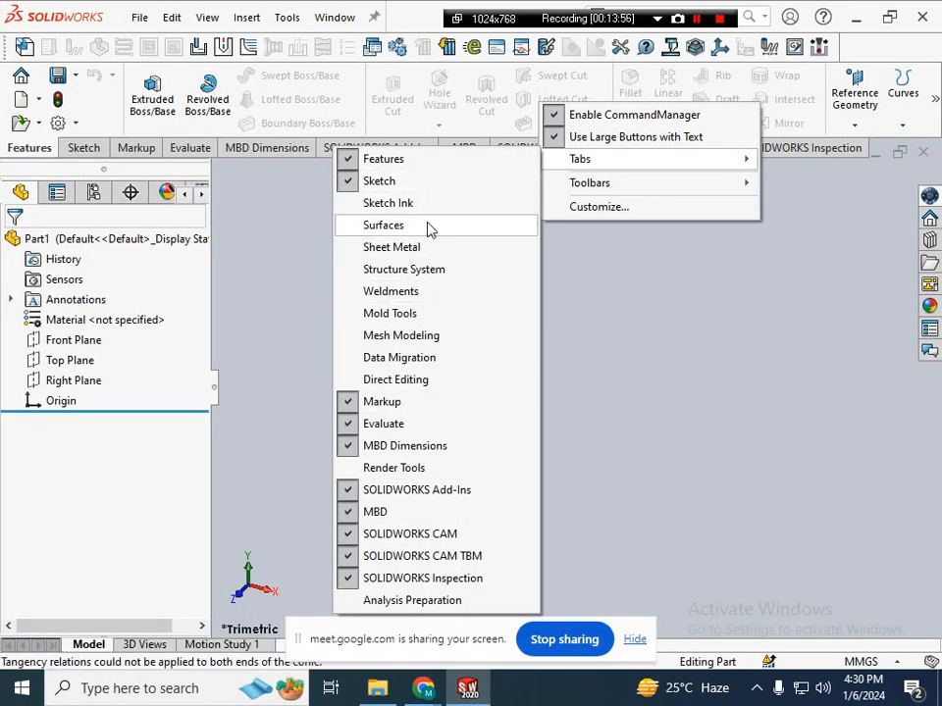
{"action": "left_click", "coordinate": [409, 108]}
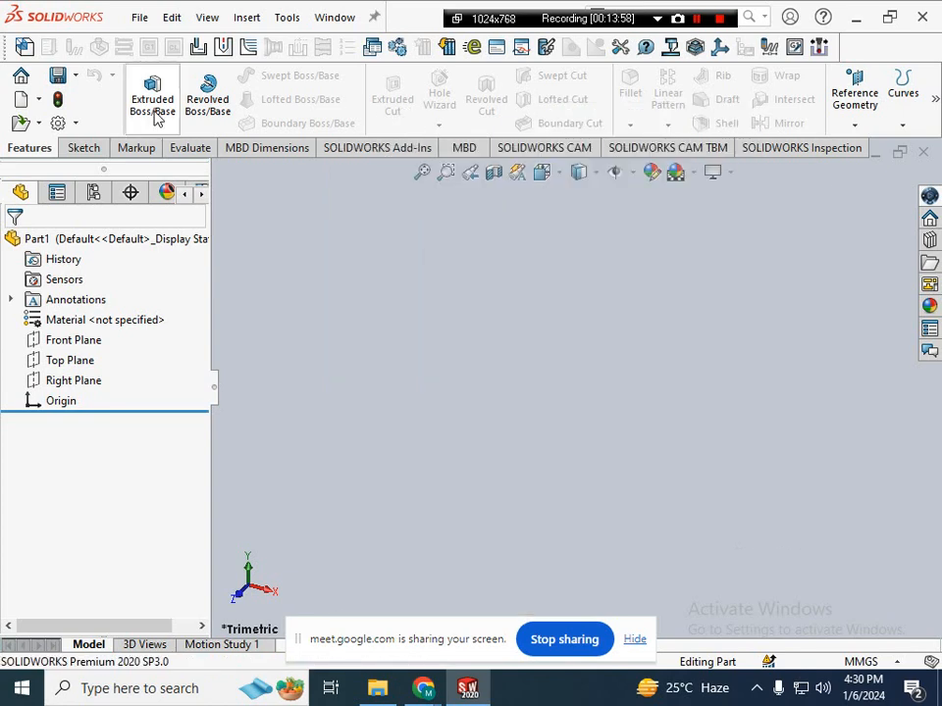
- Show the Sketch and Markup command sets once more, and return to the Features commands
{"action": "left_click", "coordinate": [77, 148]}
{"action": "left_click", "coordinate": [155, 150]}
{"action": "left_click", "coordinate": [204, 150]}
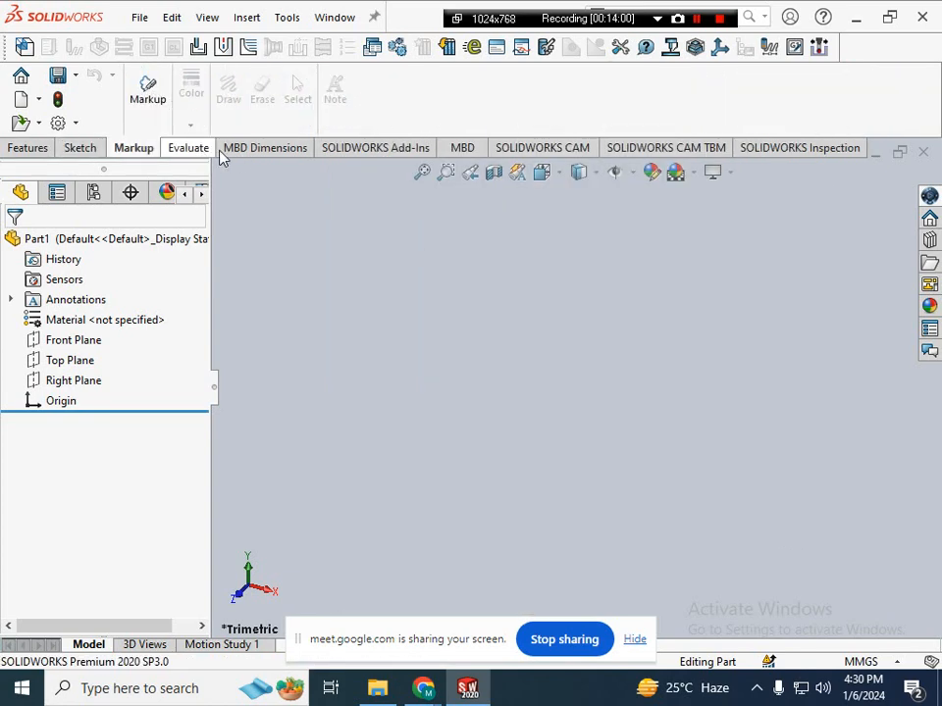
{"action": "left_click", "coordinate": [225, 150]}
{"action": "left_click", "coordinate": [28, 148]}
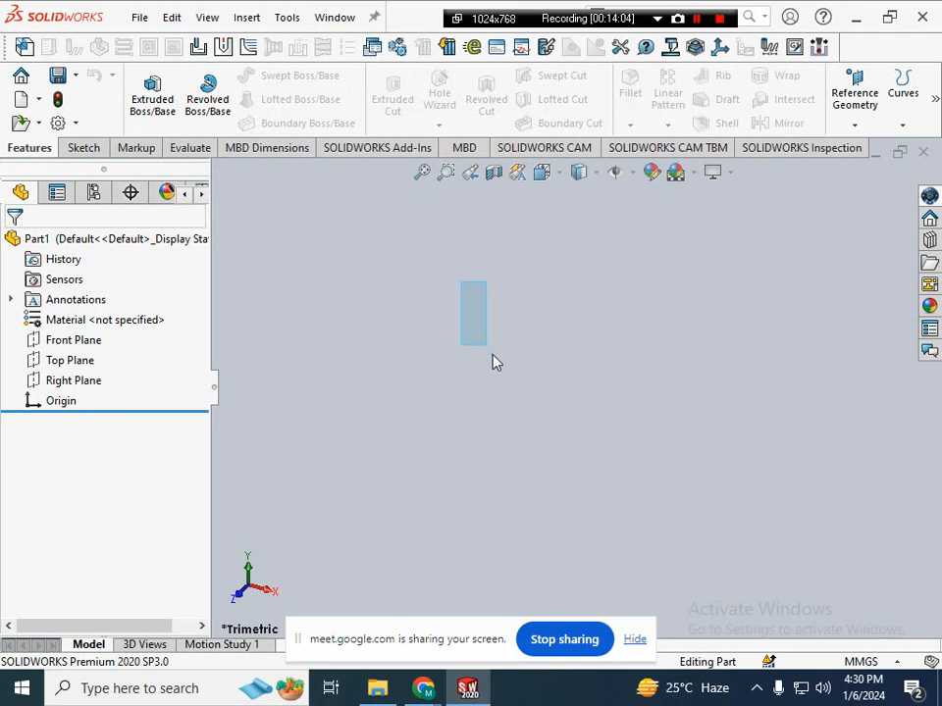
{"action": "left_click_drag", "start_coordinate": [495, 363], "coordinate": [496, 359]}
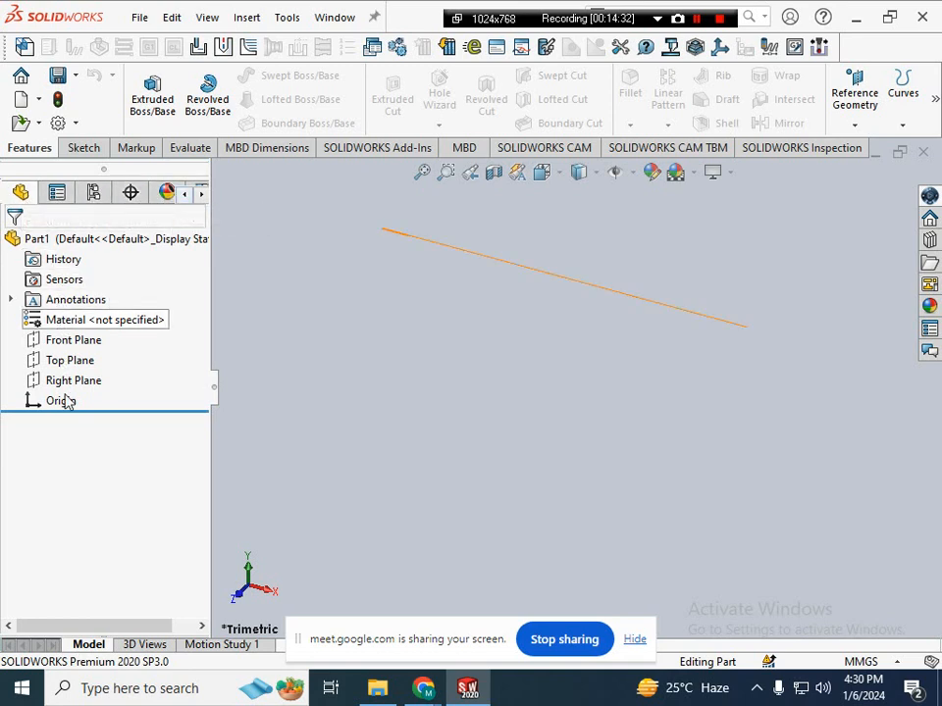
- Select the Front Plane to view its outline in the graphics area, and clear the selection
{"action": "right_click", "coordinate": [87, 343]}
{"action": "left_click", "coordinate": [63, 463]}
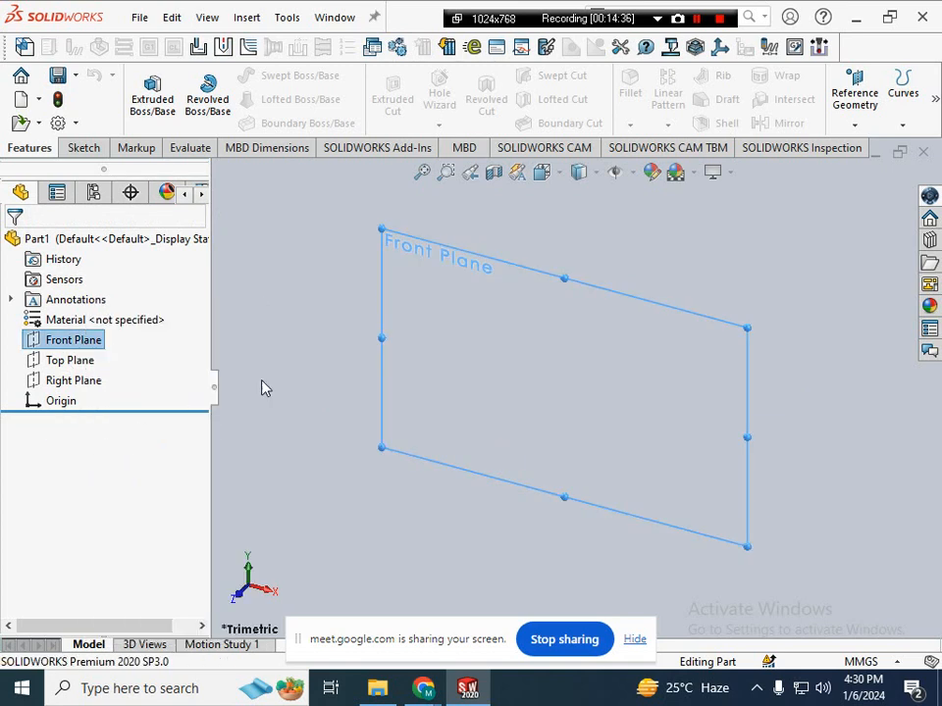
{"action": "left_click", "coordinate": [261, 382]}
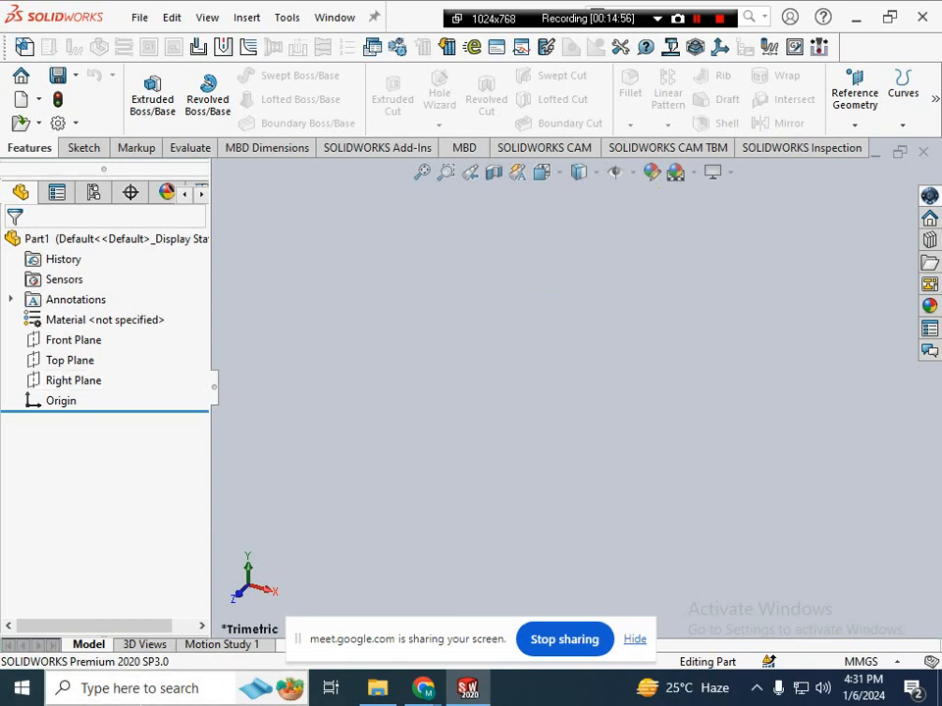
- Switch to Paint and scribble a freehand line with overlapping loops on the blank canvas using the Pencil
{"action": "left_click", "coordinate": [79, 689]}
{"action": "type", "text": "paint"}
{"action": "key", "text": "Return"}
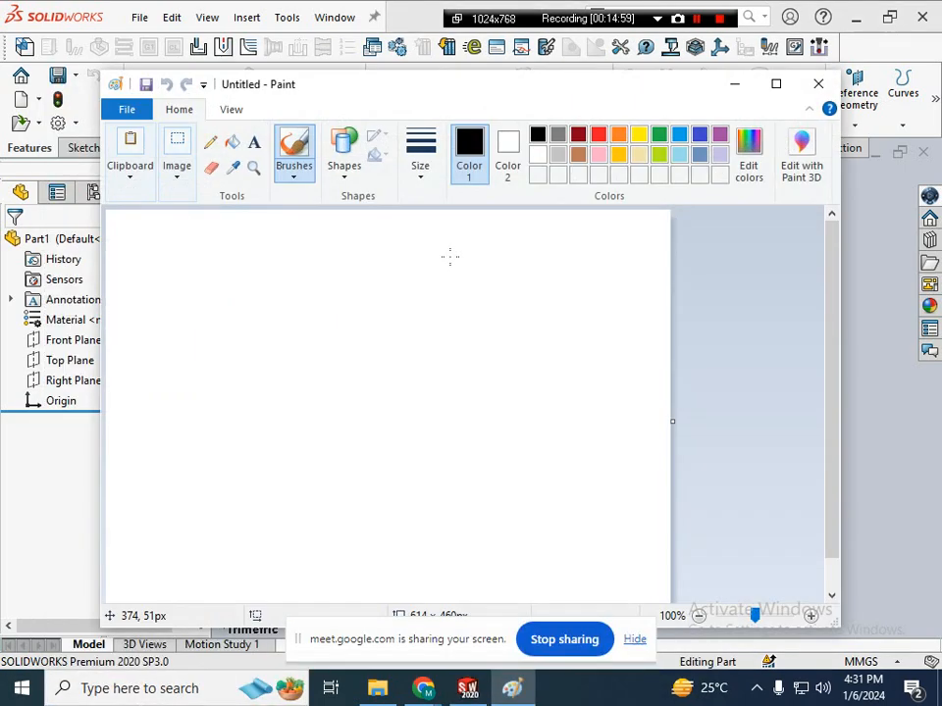
{"action": "left_click", "coordinate": [211, 142]}
{"action": "mouse_move", "coordinate": [310, 362]}
{"action": "left_mouse_down"}
{"action": "mouse_move", "coordinate": [375, 387]}
{"action": "mouse_move", "coordinate": [387, 422]}
{"action": "mouse_move", "coordinate": [378, 396]}
{"action": "mouse_move", "coordinate": [487, 446]}
{"action": "left_mouse_up"}
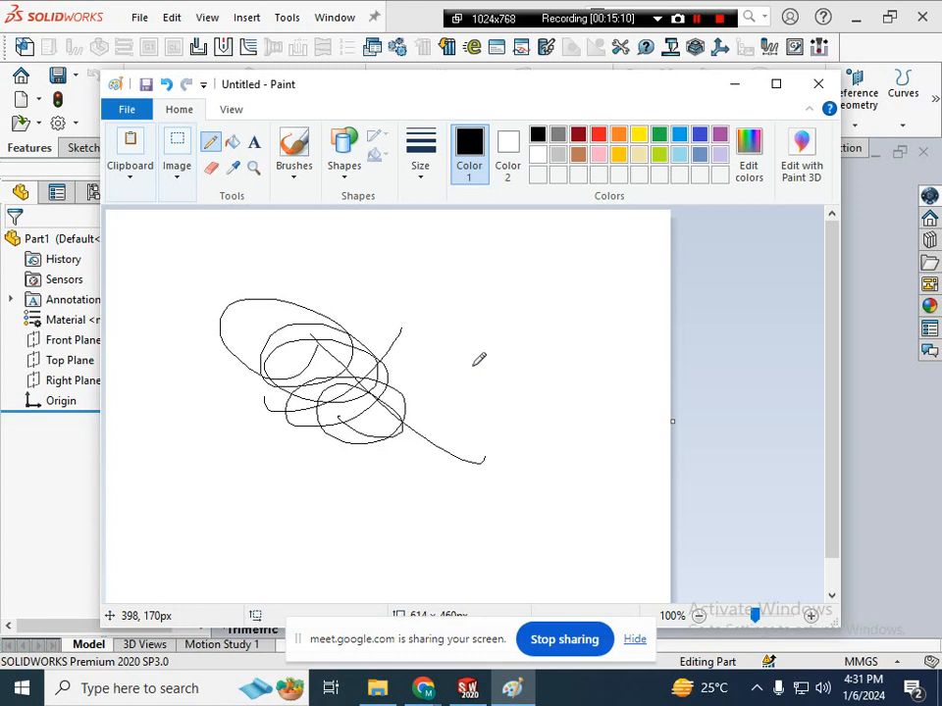
{"action": "scroll", "coordinate": [477, 502], "scroll_direction": "up", "scroll_amount": 5, "text": "ctrl"}
{"action": "scroll", "coordinate": [543, 500], "scroll_direction": "down", "scroll_amount": 3, "text": "ctrl"}
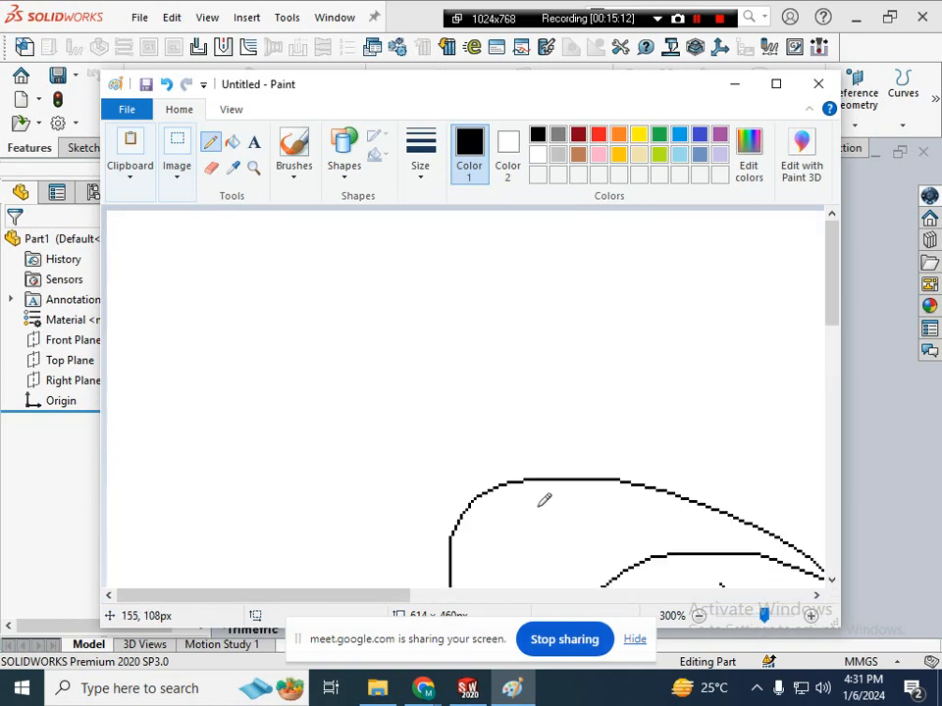
{"action": "scroll", "coordinate": [534, 520], "scroll_direction": "up", "scroll_amount": 1, "text": "ctrl"}
{"action": "scroll", "coordinate": [535, 520], "scroll_direction": "down", "scroll_amount": 1}
{"action": "scroll", "coordinate": [621, 531], "scroll_direction": "down", "scroll_amount": 4, "text": "ctrl"}
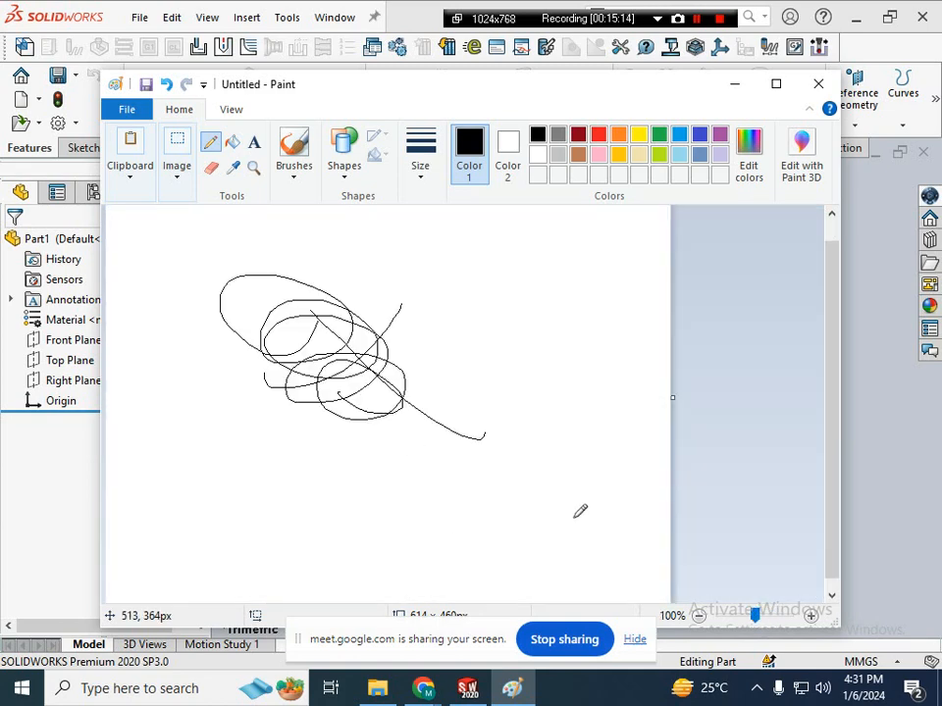
- Close Paint without saving the scribble and return to the SOLIDWORKS part
{"action": "left_click_drag", "start_coordinate": [675, 92], "coordinate": [468, 99]}
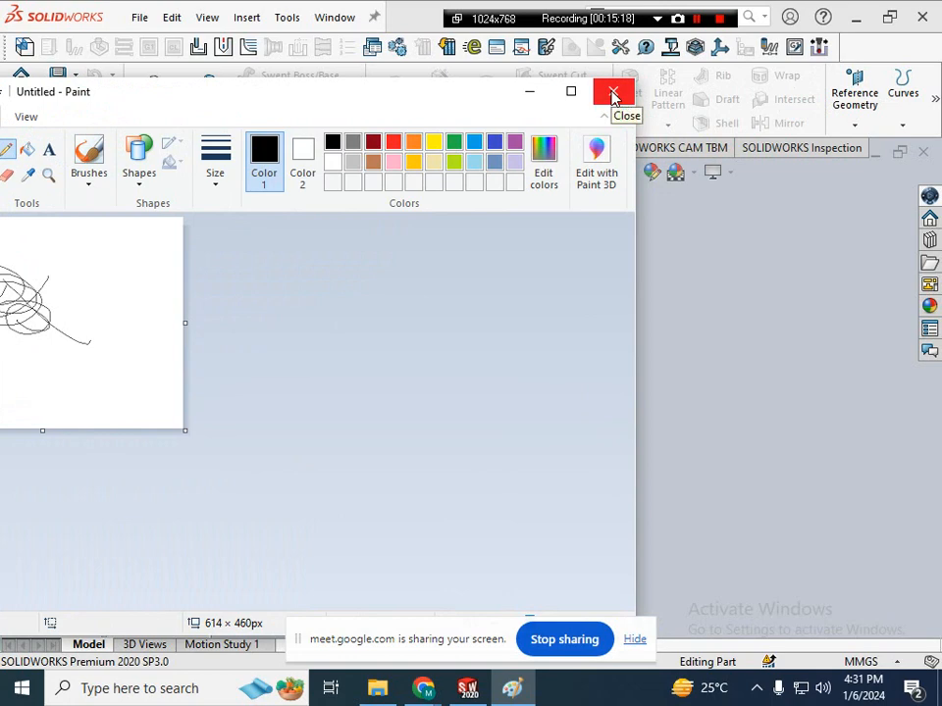
{"action": "left_click", "coordinate": [612, 94]}
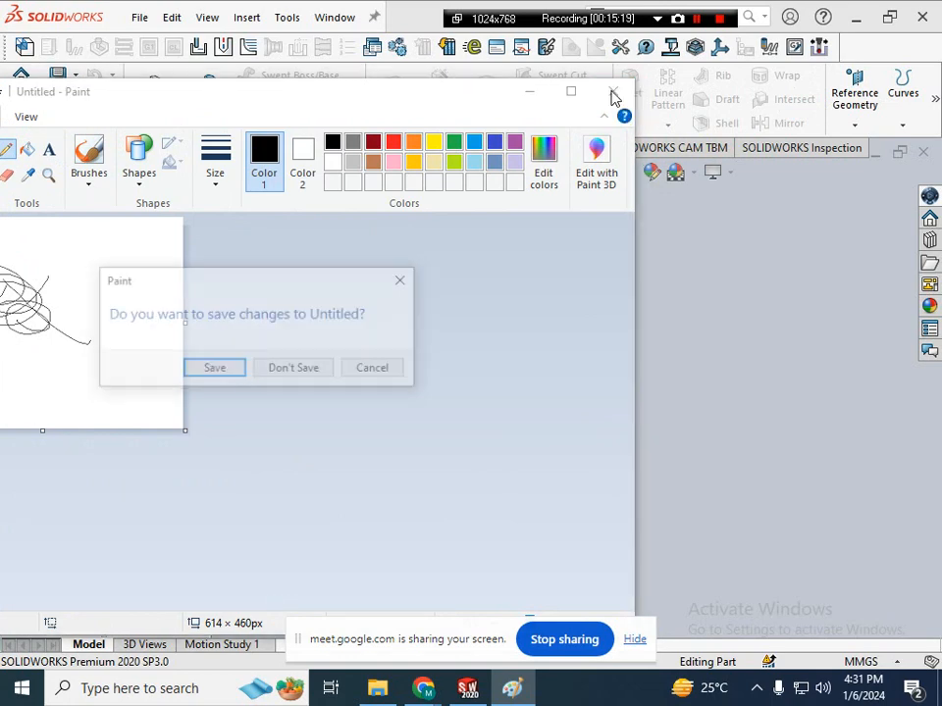
{"action": "left_click", "coordinate": [284, 378]}
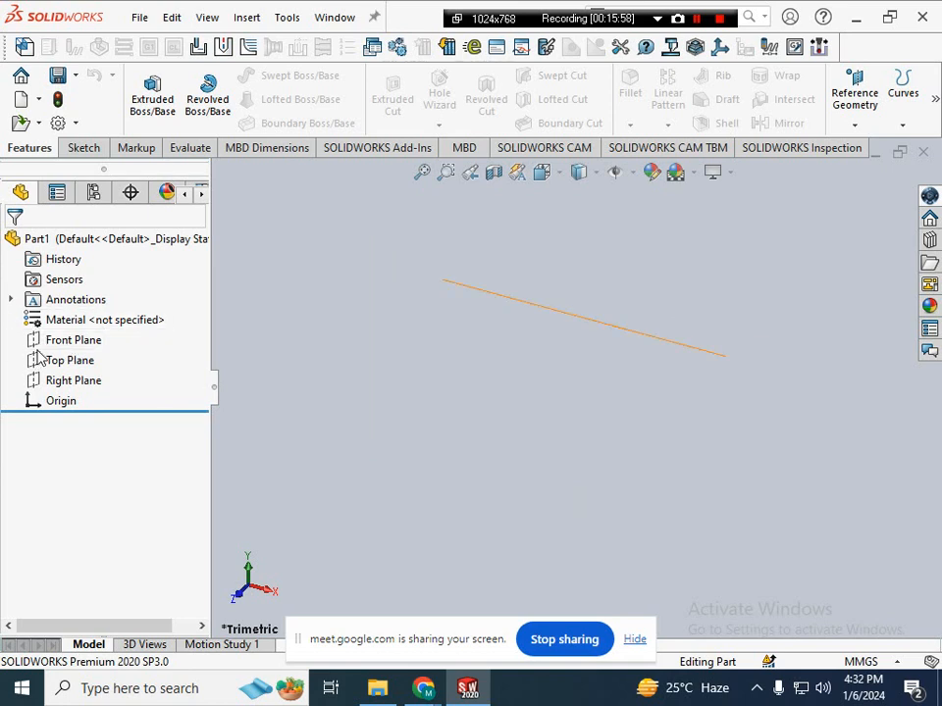
{"action": "left_click", "coordinate": [71, 344]}
{"action": "right_click", "coordinate": [61, 341]}
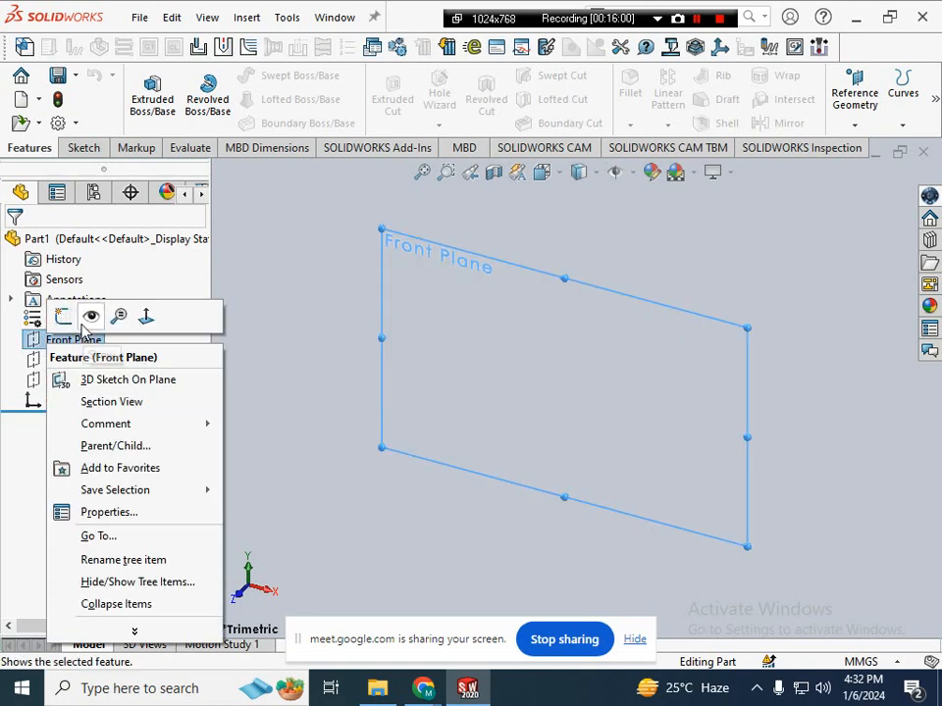
{"action": "left_click", "coordinate": [67, 315]}
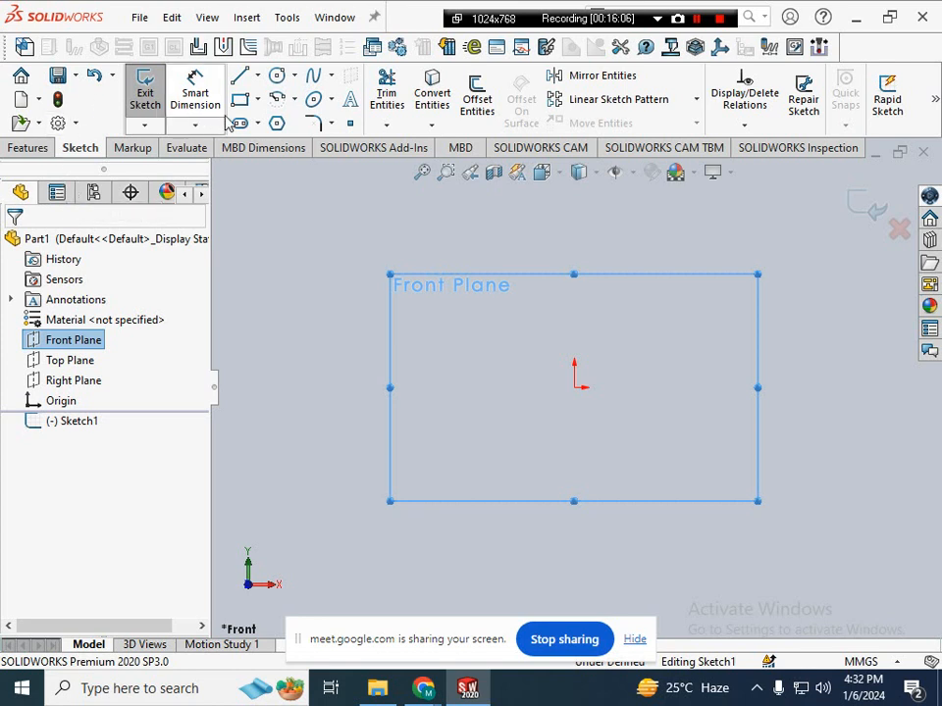
{"action": "left_click", "coordinate": [257, 101]}
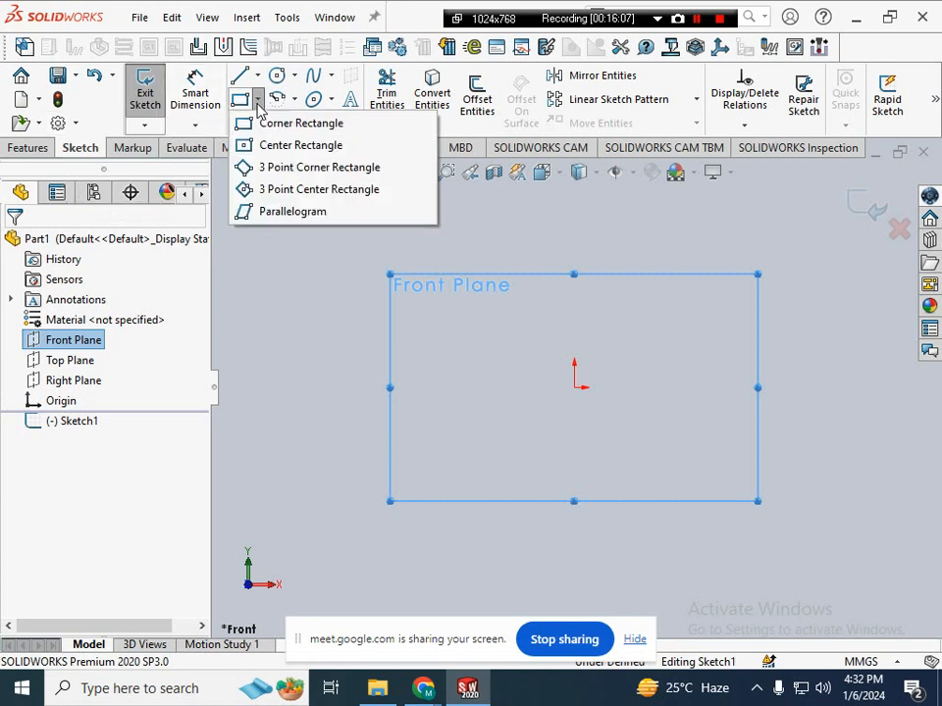
{"action": "left_click", "coordinate": [251, 335]}
{"action": "left_click", "coordinate": [898, 227]}
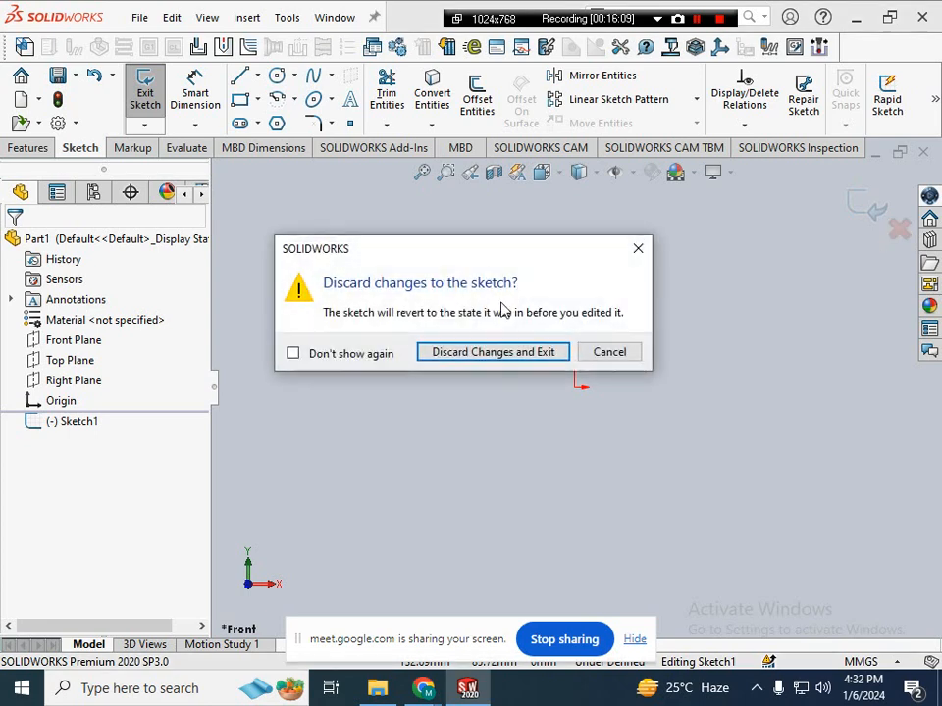
{"action": "left_click", "coordinate": [482, 353]}
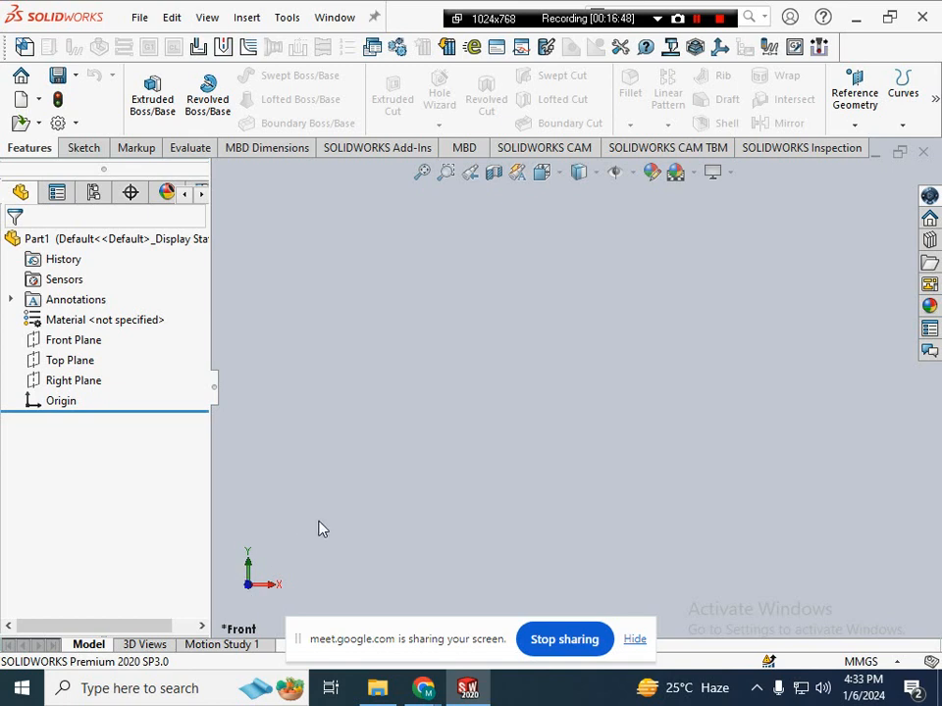
{"action": "right_click", "coordinate": [82, 345]}
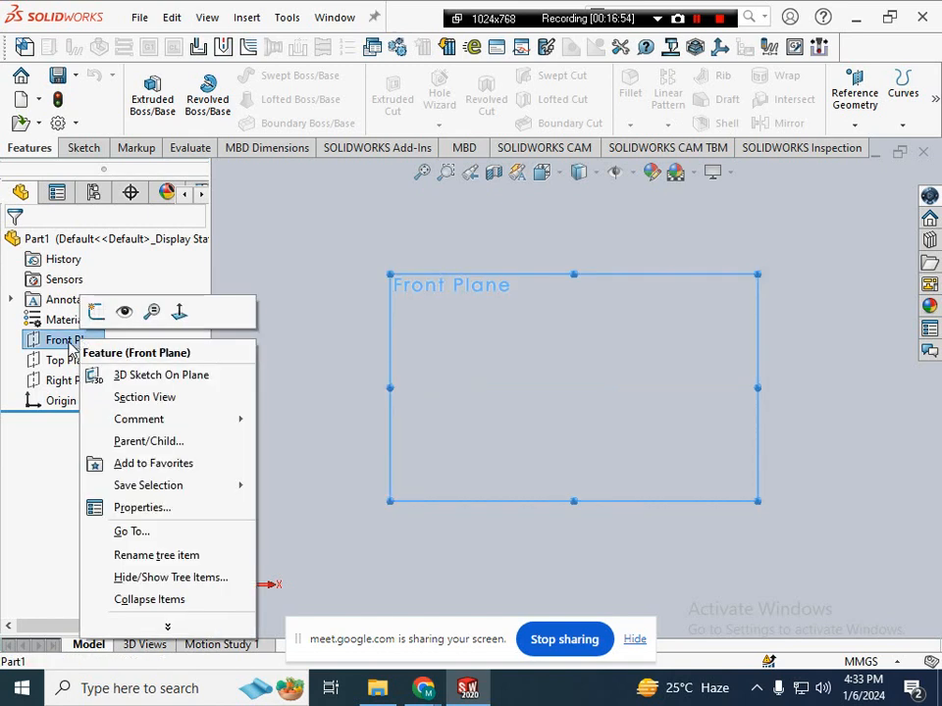
{"action": "left_click", "coordinate": [355, 359]}
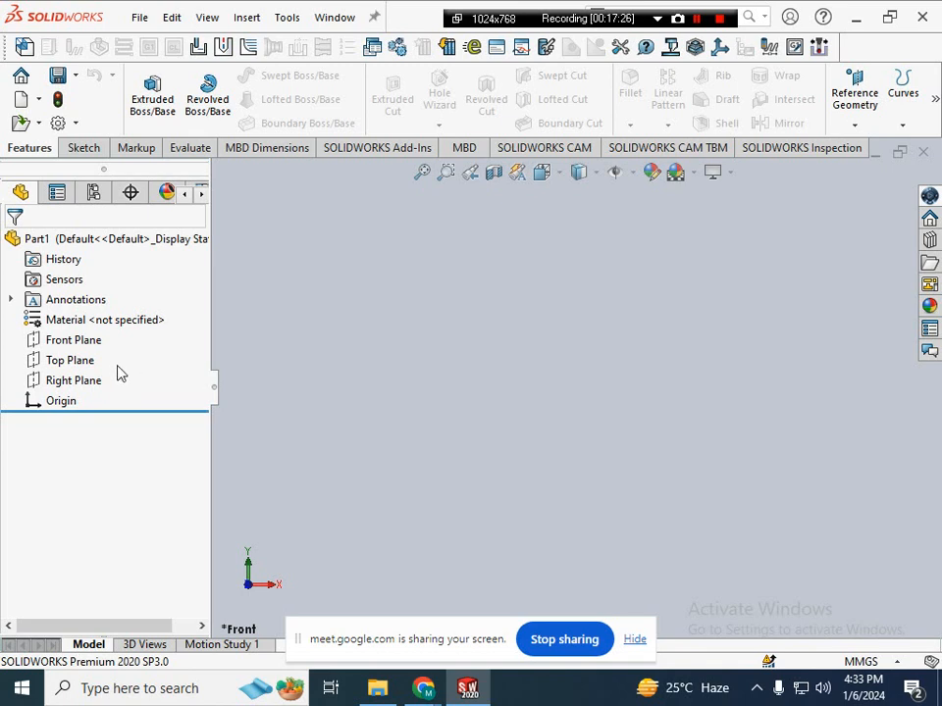
{"action": "right_click", "coordinate": [108, 342]}
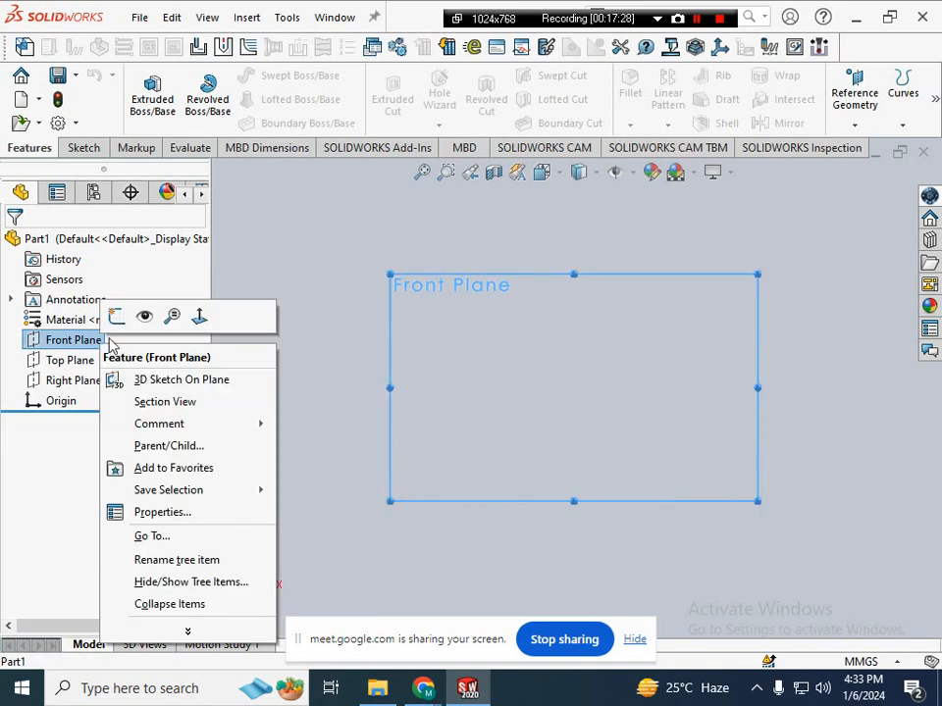
{"action": "left_click", "coordinate": [286, 361]}
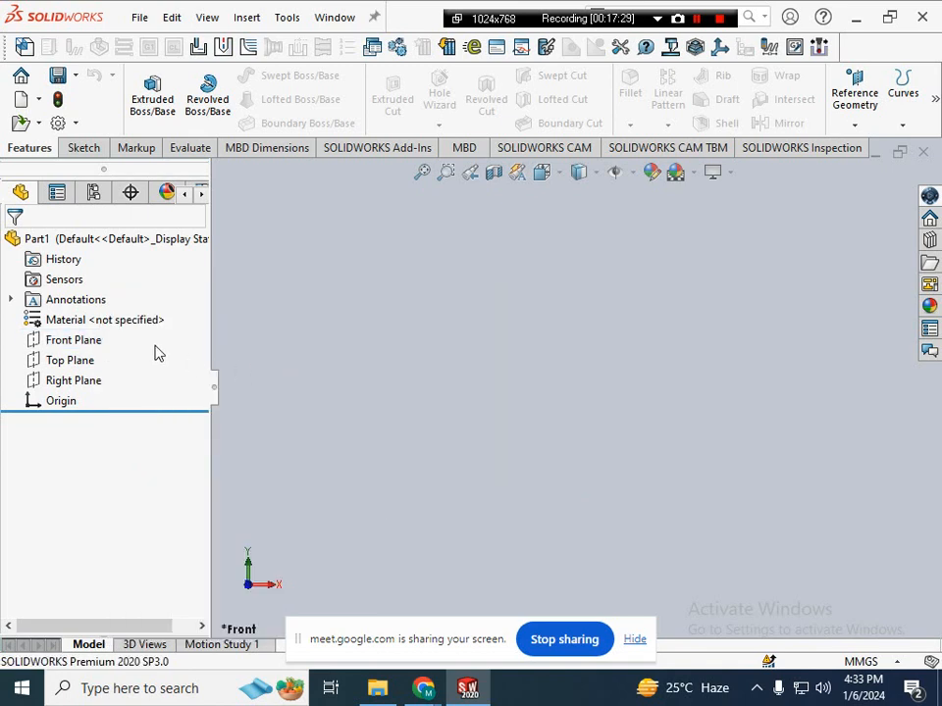
{"action": "right_click", "coordinate": [88, 344]}
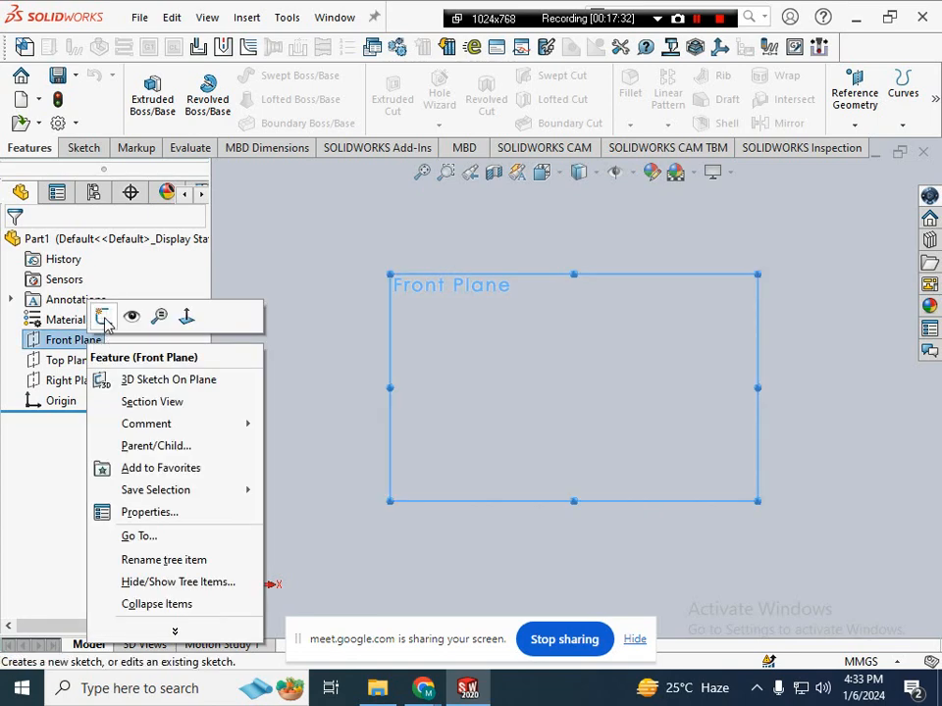
{"action": "left_click", "coordinate": [104, 320]}
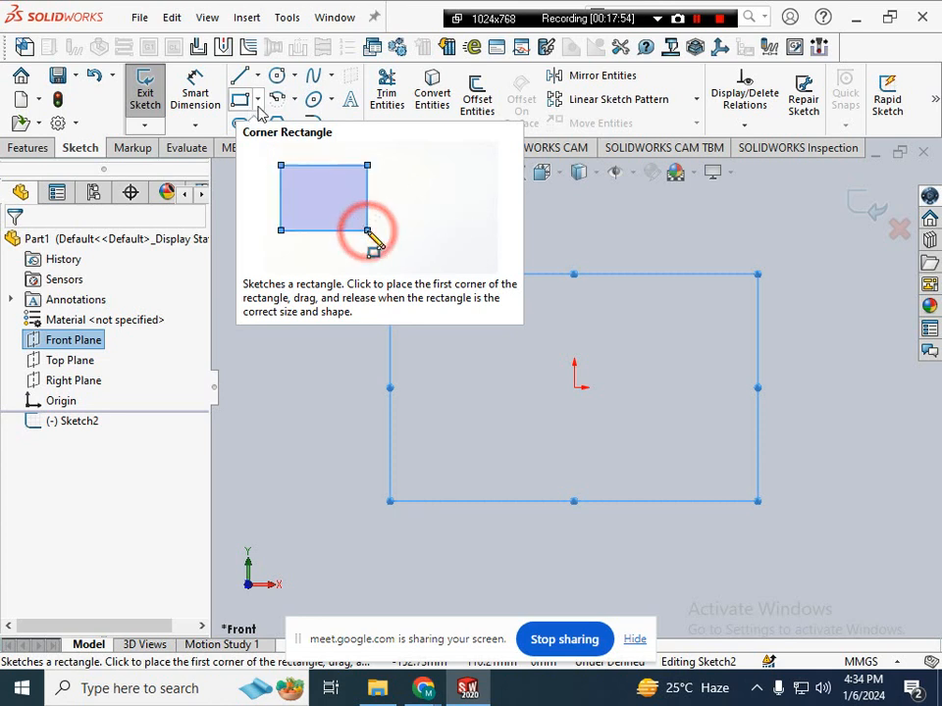
{"action": "left_click", "coordinate": [257, 99]}
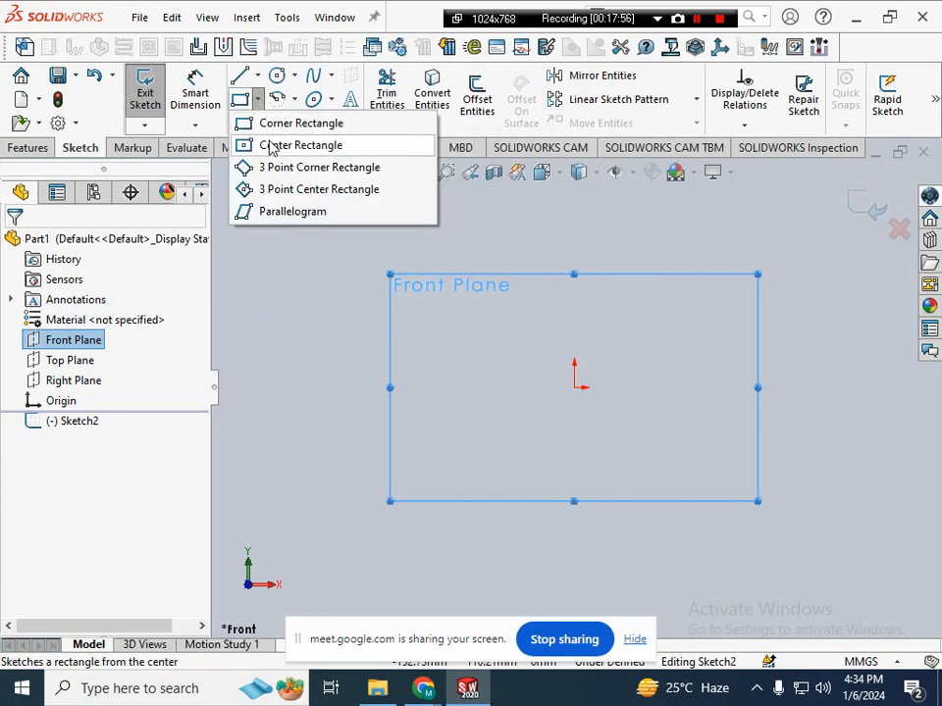
{"action": "left_click", "coordinate": [273, 144]}
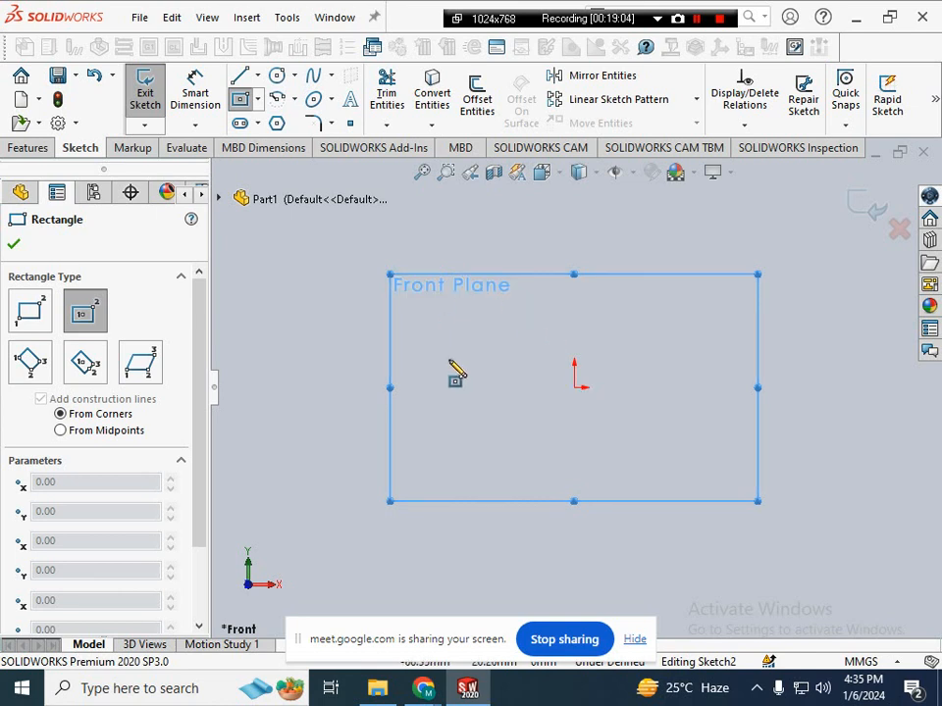
{"action": "key", "text": "Escape"}
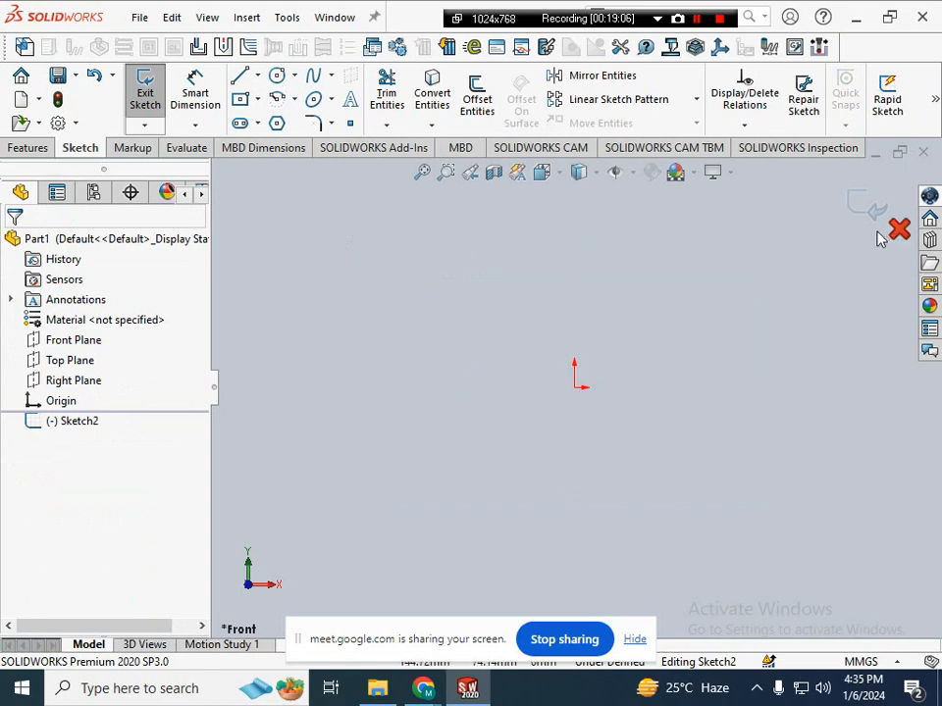
{"action": "left_click", "coordinate": [895, 229]}
{"action": "left_click", "coordinate": [512, 354]}
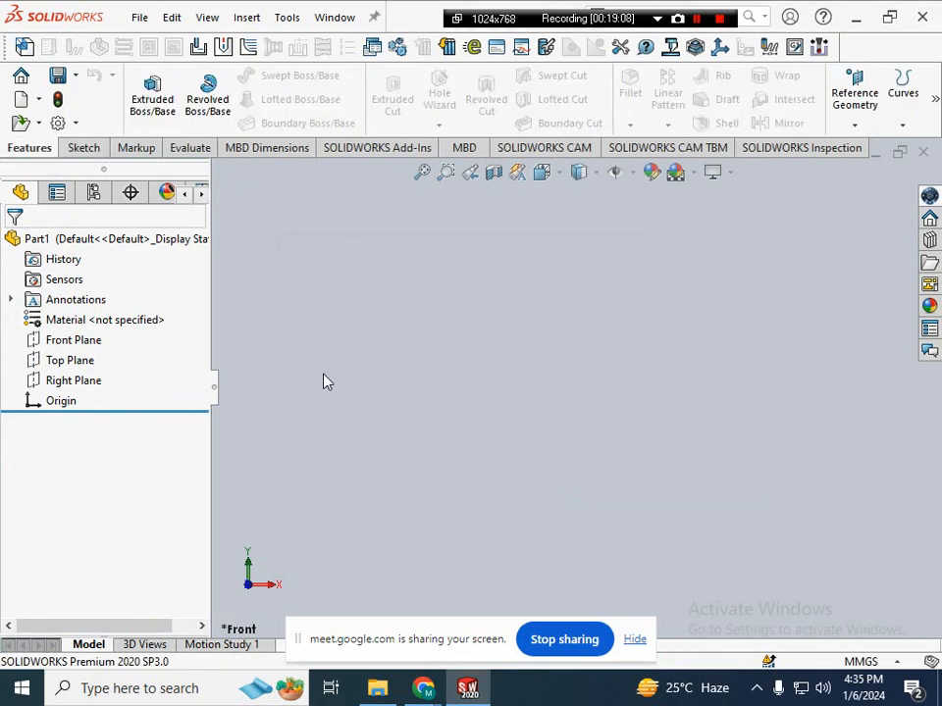
- Start a sketch on the Front Plane and show the available line and rectangle variants
{"action": "right_click", "coordinate": [95, 342]}
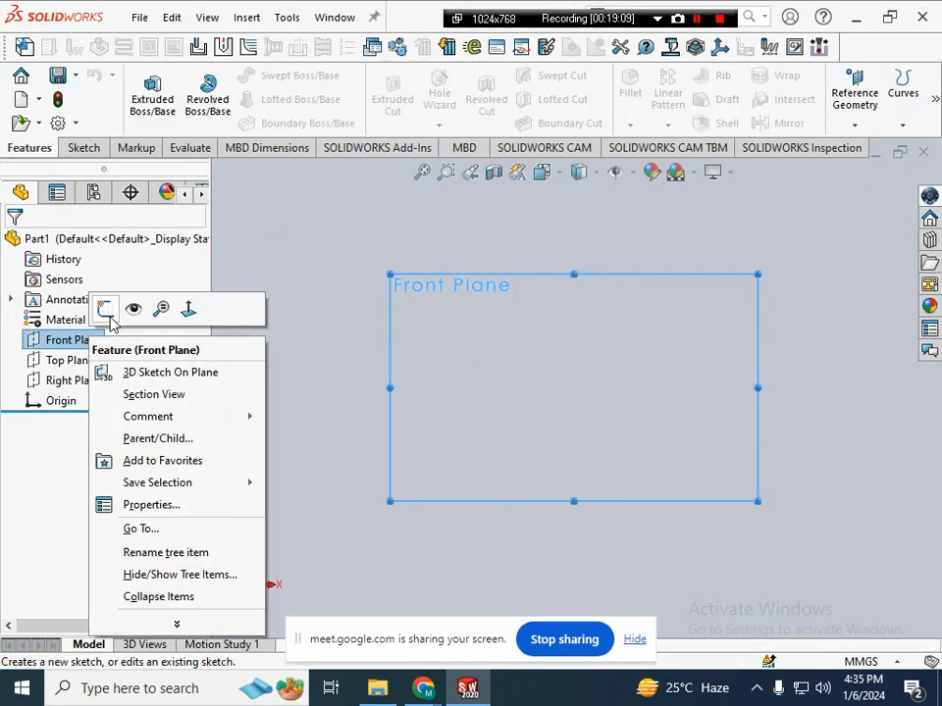
{"action": "left_click", "coordinate": [104, 310]}
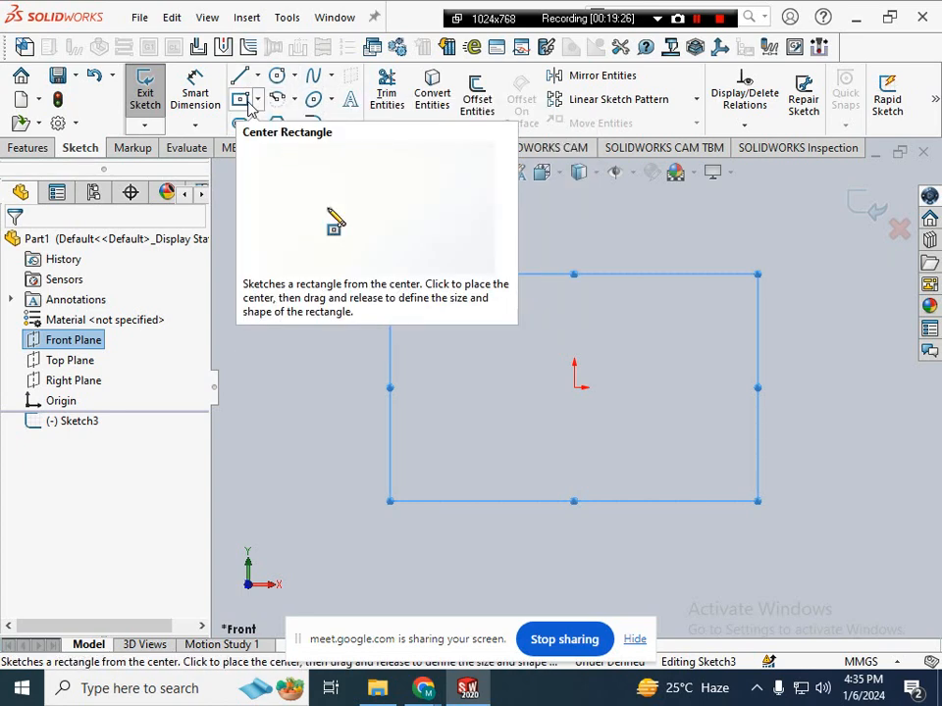
{"action": "left_click", "coordinate": [259, 79]}
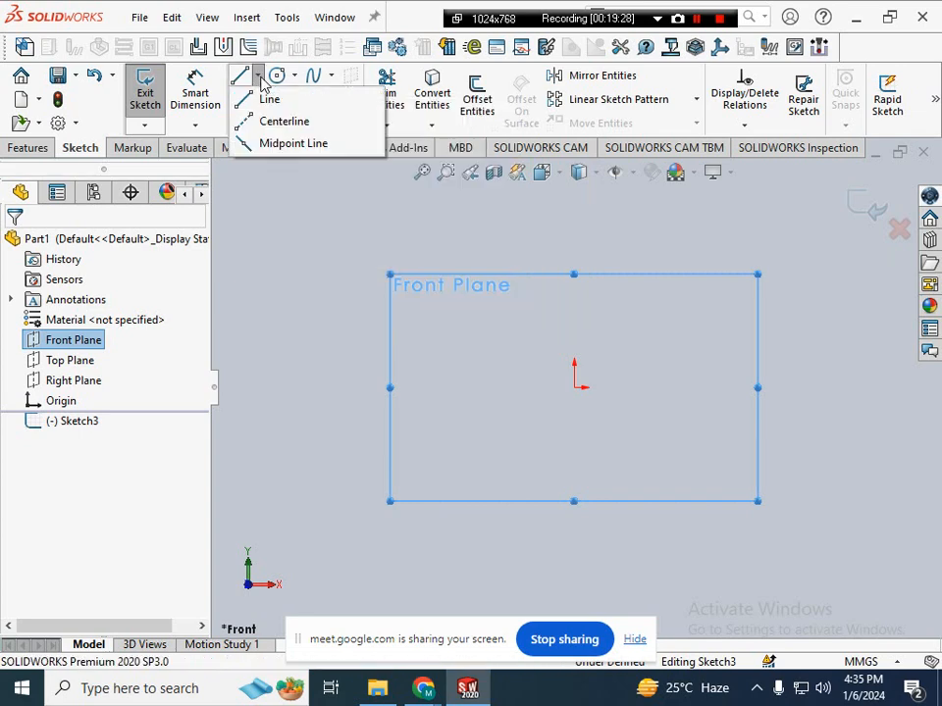
{"action": "left_click", "coordinate": [259, 80]}
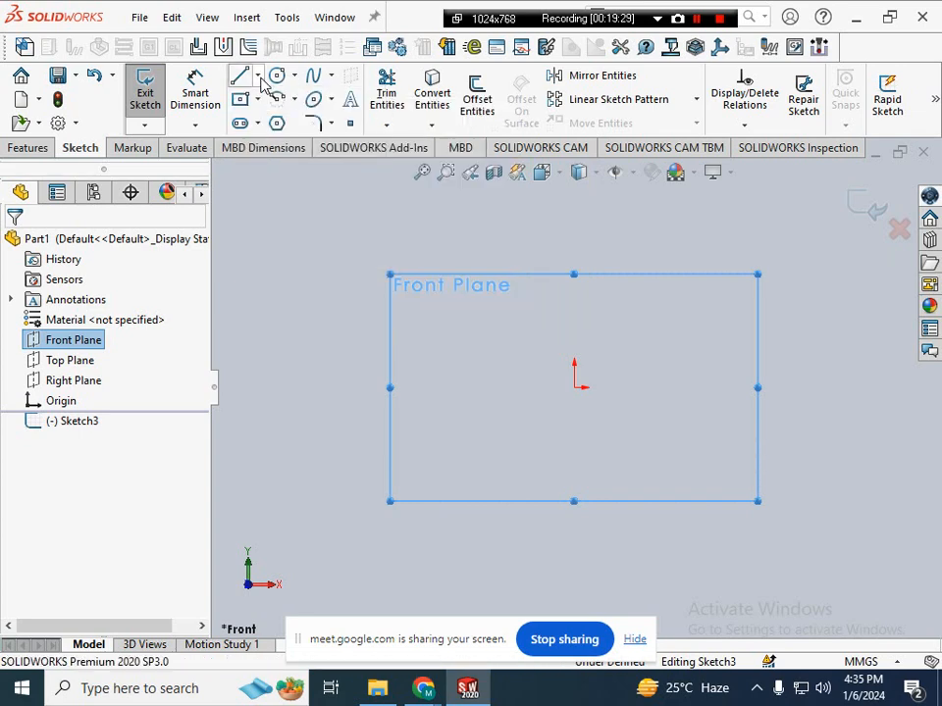
{"action": "left_click", "coordinate": [260, 104]}
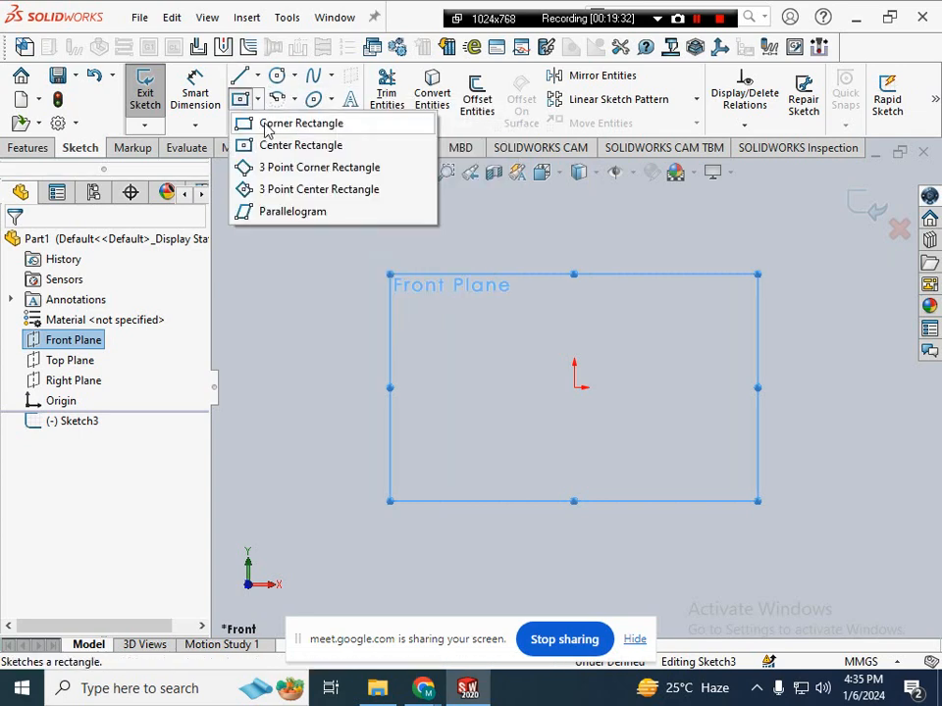
{"action": "left_click", "coordinate": [265, 144]}
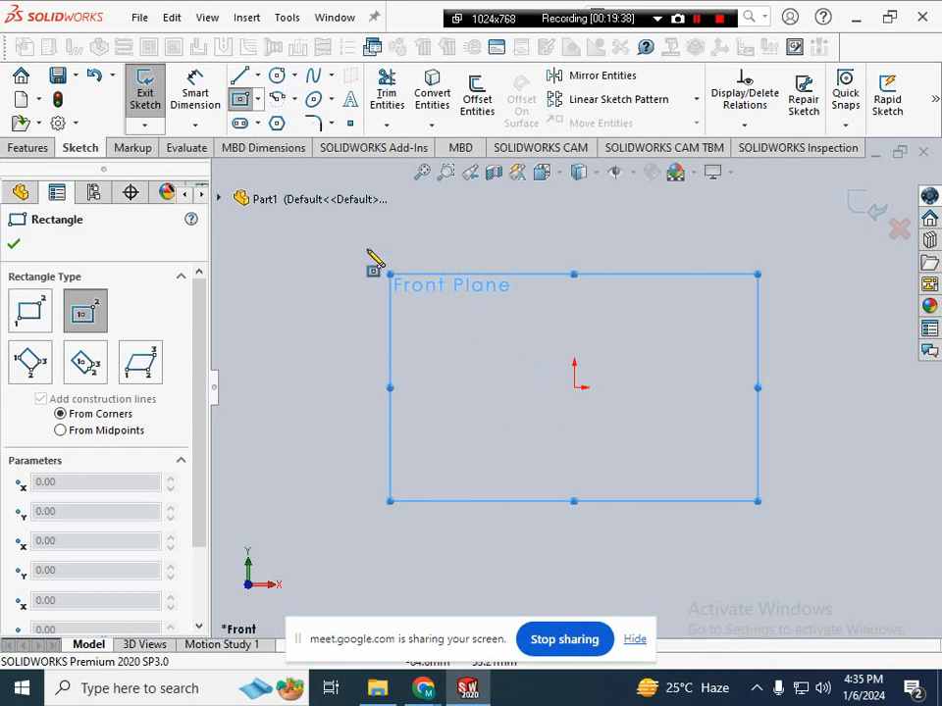
{"action": "left_click", "coordinate": [257, 99]}
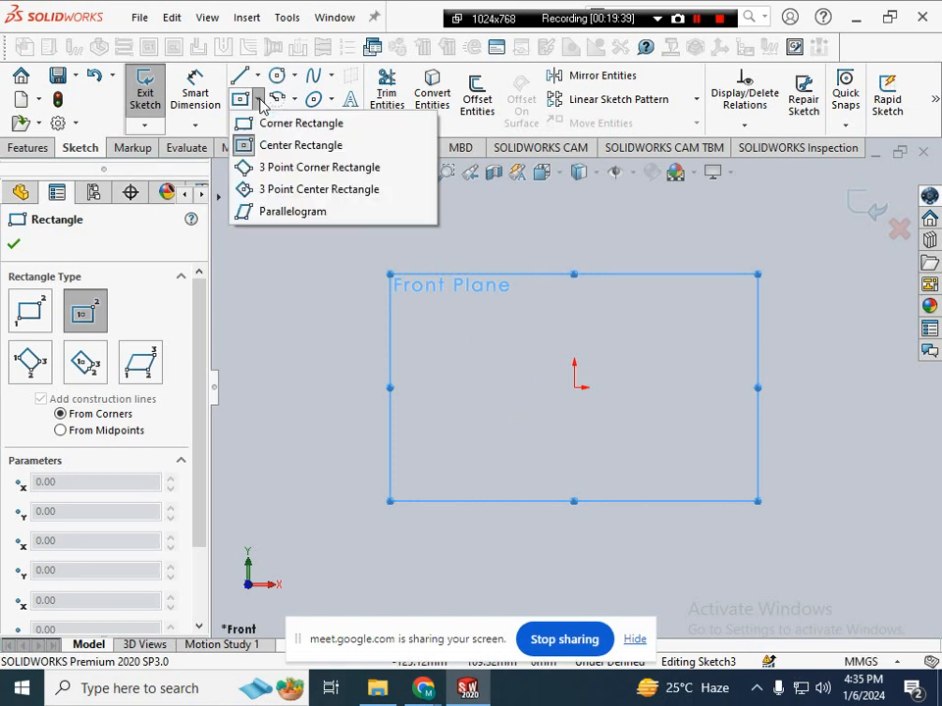
{"action": "left_click", "coordinate": [300, 147]}
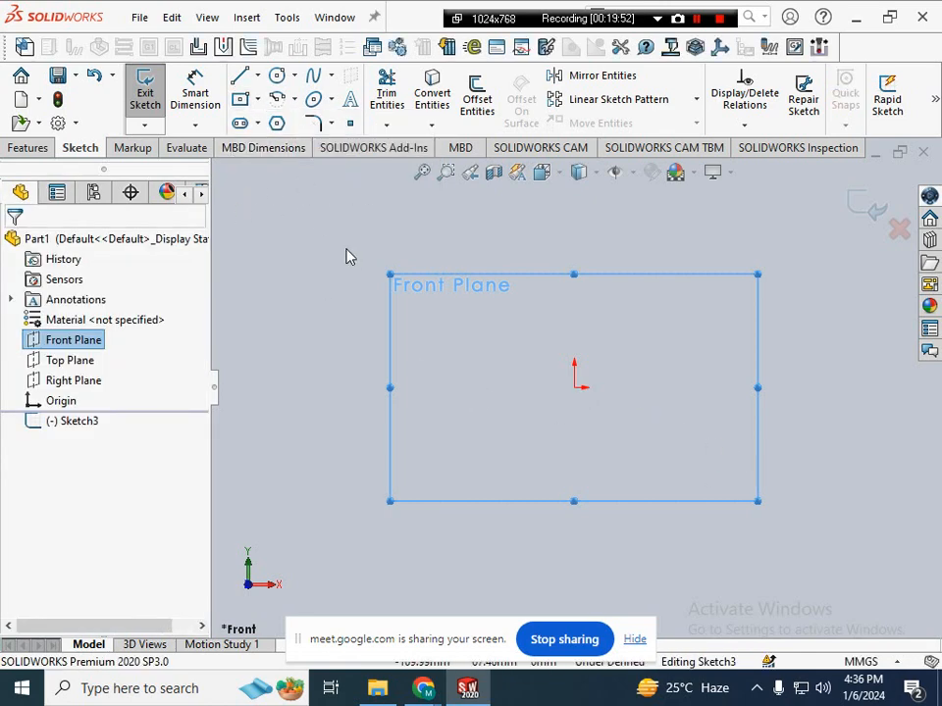
- Sketch a Center Rectangle about 178 mm wide and 85 mm high, centred on the origin
{"action": "left_click", "coordinate": [256, 99]}
{"action": "left_click", "coordinate": [275, 143]}
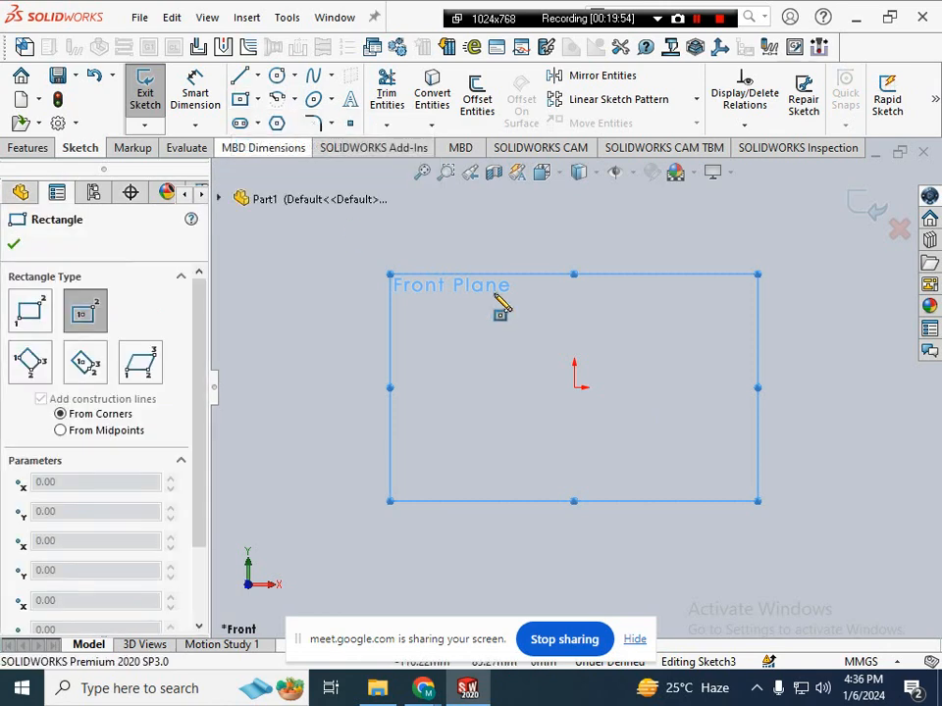
{"action": "left_click", "coordinate": [575, 388]}
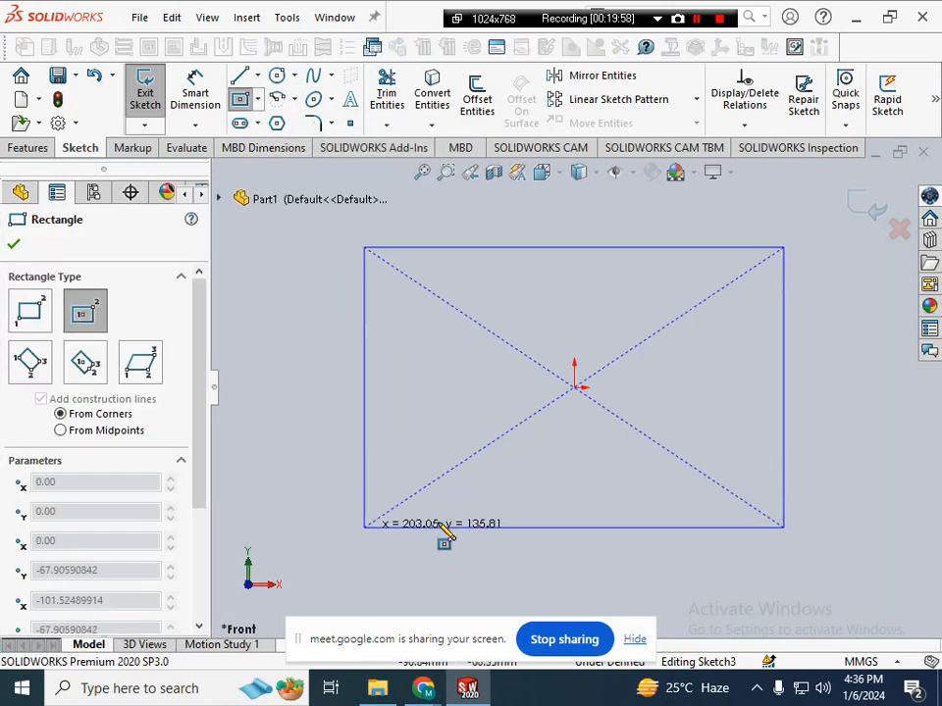
{"action": "left_click", "coordinate": [392, 475]}
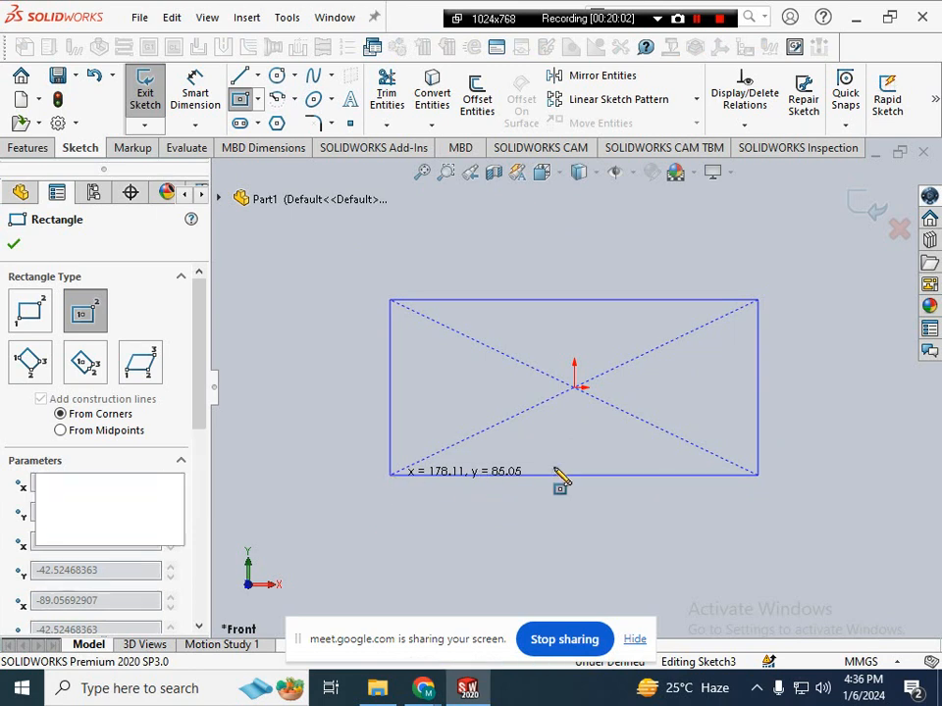
{"action": "scroll", "coordinate": [650, 452], "scroll_direction": "up", "scroll_amount": 2}
{"action": "scroll", "coordinate": [652, 454], "scroll_direction": "down", "scroll_amount": 1}
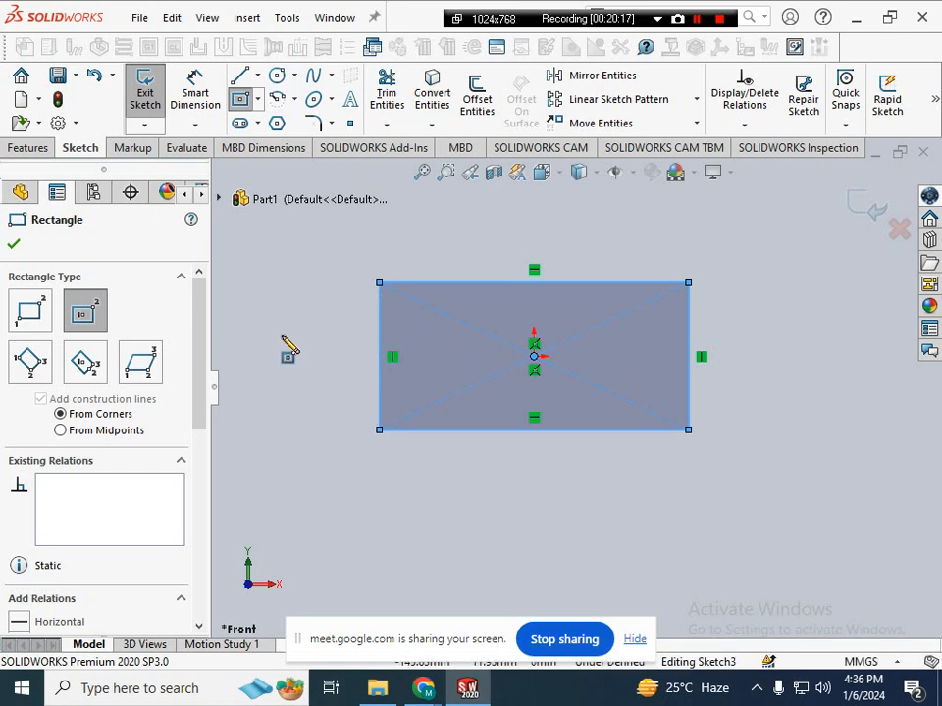
{"action": "key", "text": "Escape"}
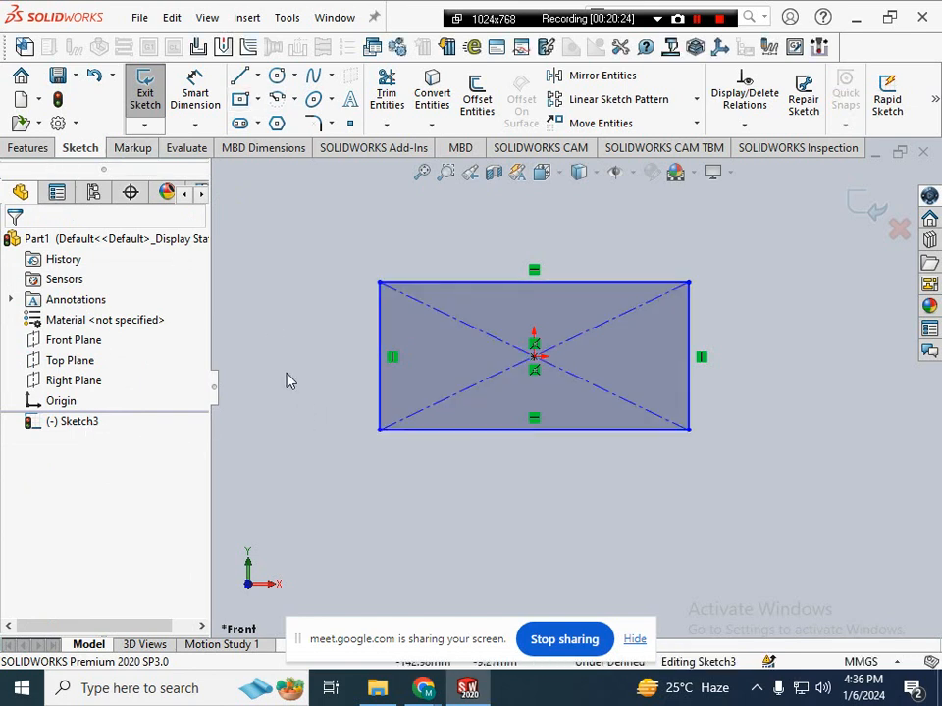
{"action": "right_click_drag", "start_coordinate": [293, 357], "coordinate": [288, 300]}
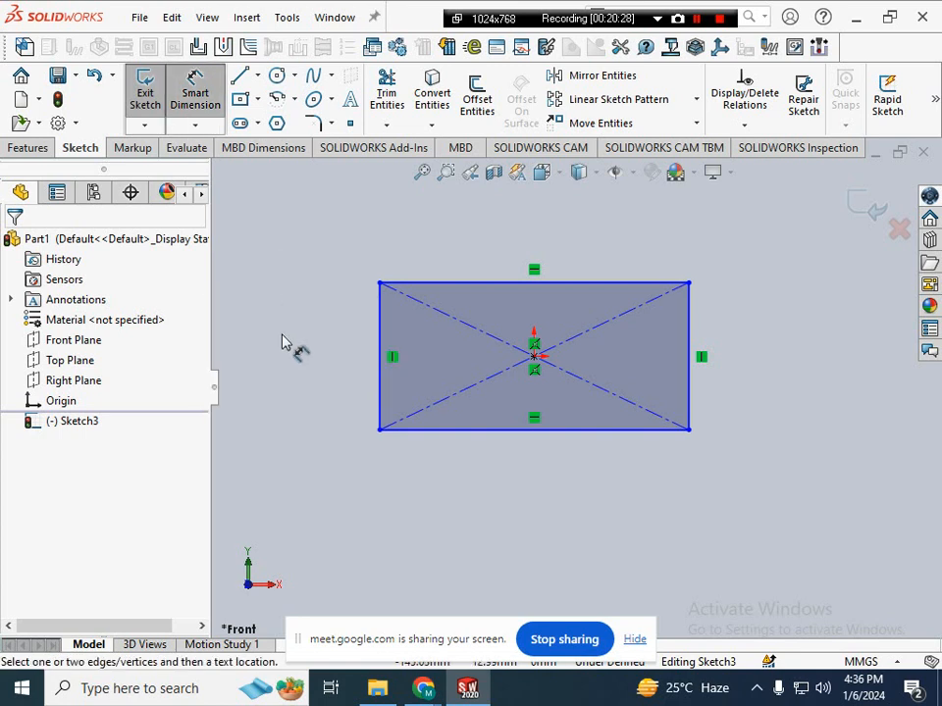
{"action": "key", "text": "Escape"}
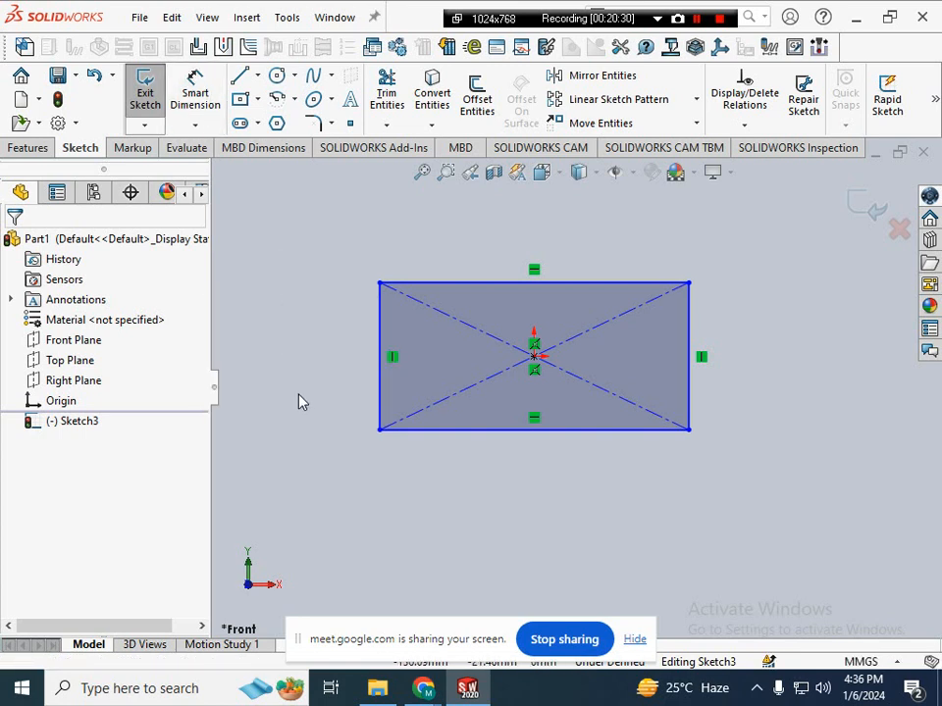
{"action": "mouse_move", "coordinate": [296, 397]}
{"action": "right_mouse_down"}
{"action": "mouse_move", "coordinate": [296, 380]}
{"action": "mouse_move", "coordinate": [317, 425]}
{"action": "mouse_move", "coordinate": [267, 358]}
{"action": "mouse_move", "coordinate": [304, 374]}
{"action": "mouse_move", "coordinate": [296, 393]}
{"action": "right_mouse_up"}
{"action": "right_click_drag", "start_coordinate": [296, 349], "coordinate": [305, 300]}
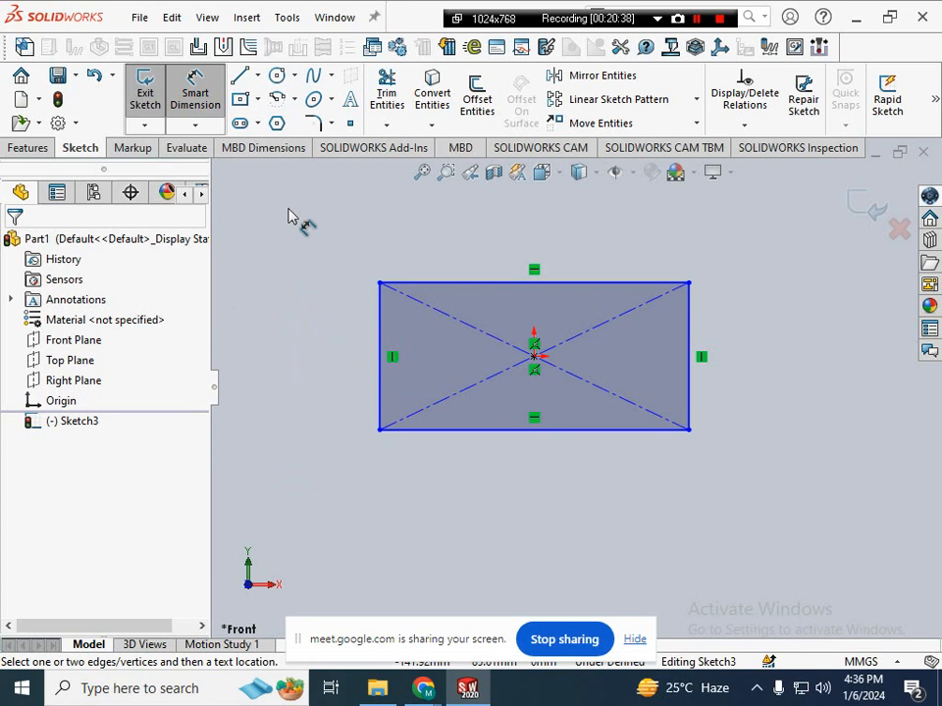
{"action": "key", "text": "Escape"}
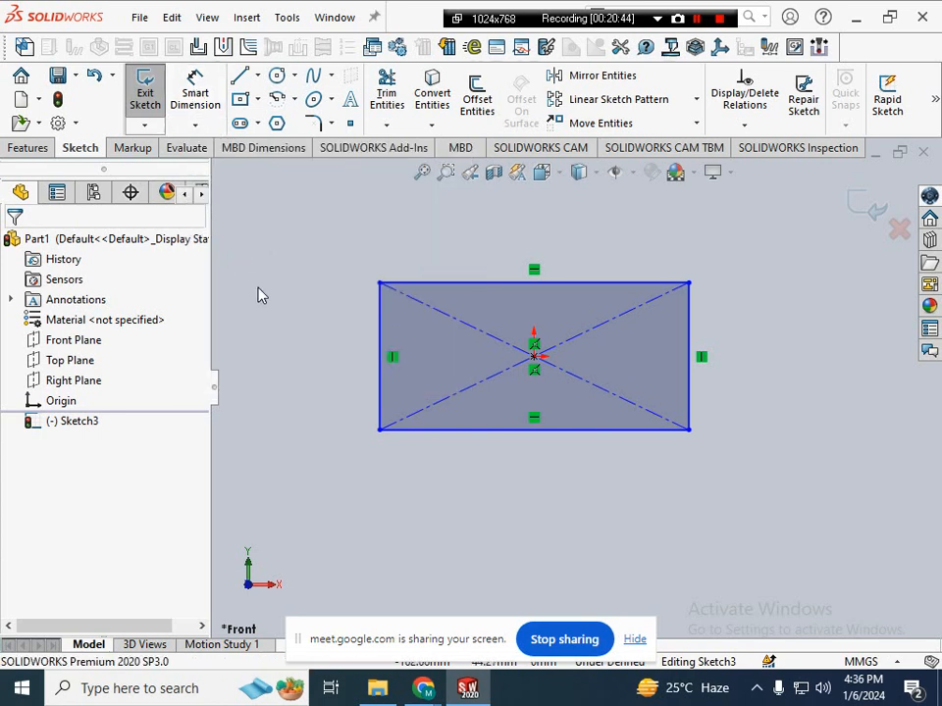
{"action": "right_click_drag", "start_coordinate": [264, 302], "coordinate": [244, 270]}
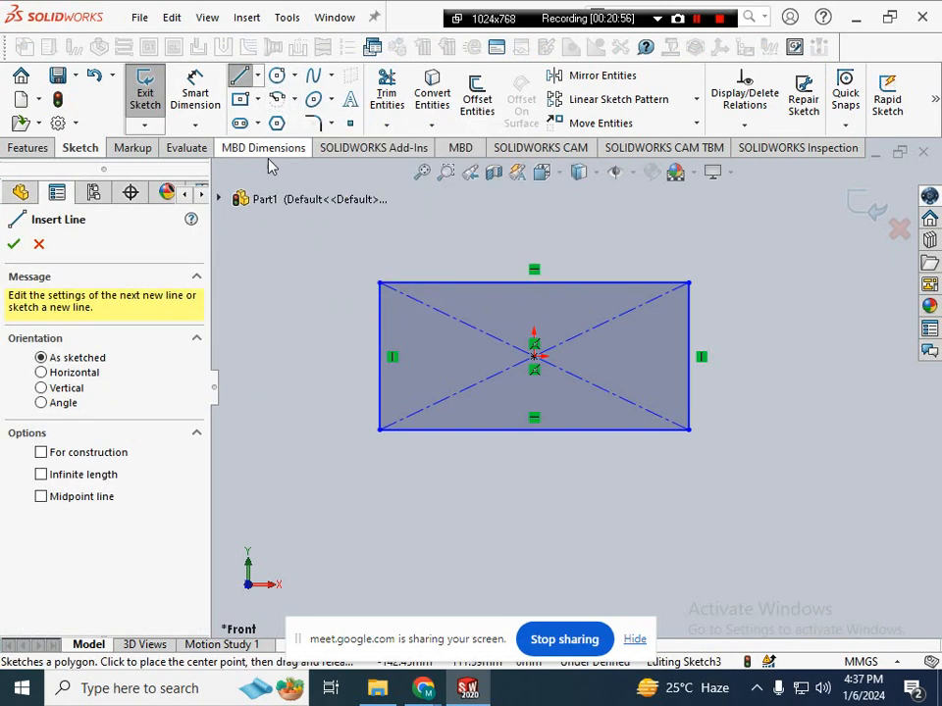
{"action": "key", "text": "Escape"}
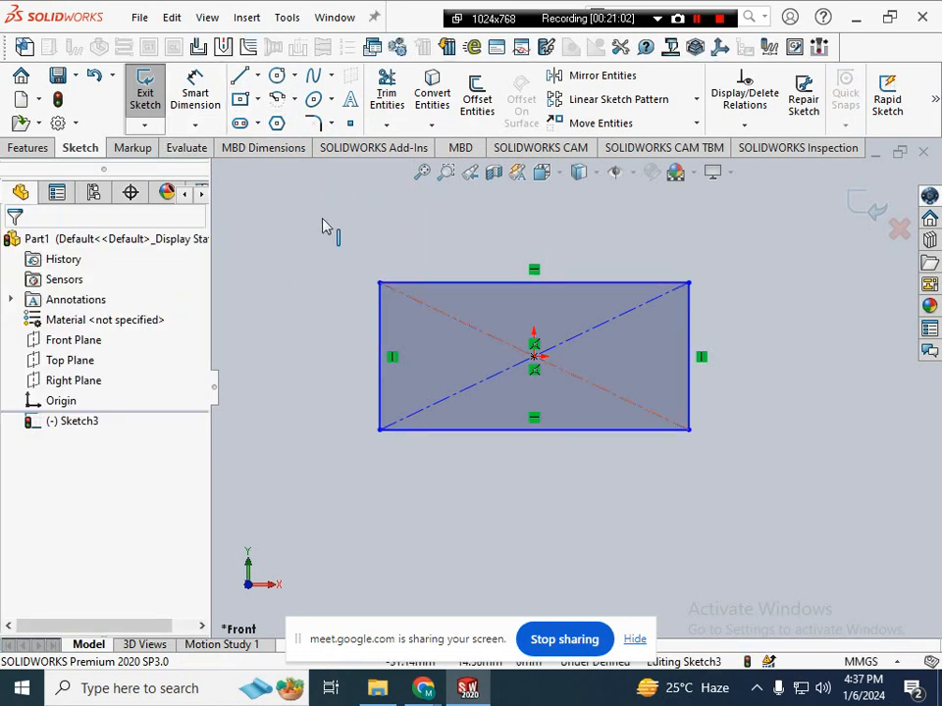
- Dimension the rectangle's left vertical side with Smart Dimension and set its height to 85 mm
{"action": "left_click", "coordinate": [196, 95]}
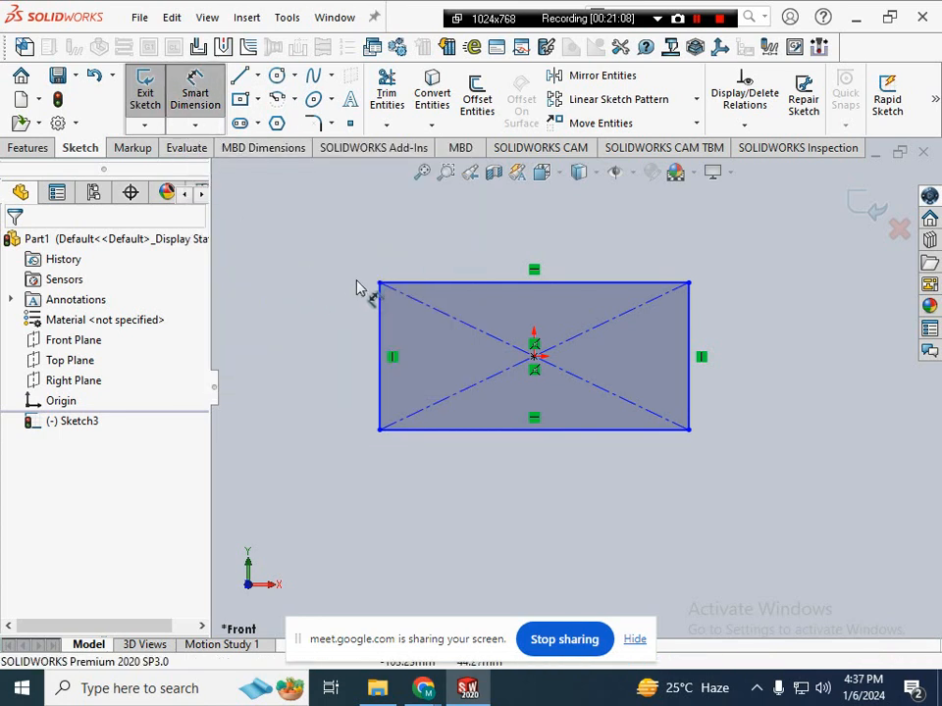
{"action": "left_click", "coordinate": [381, 316]}
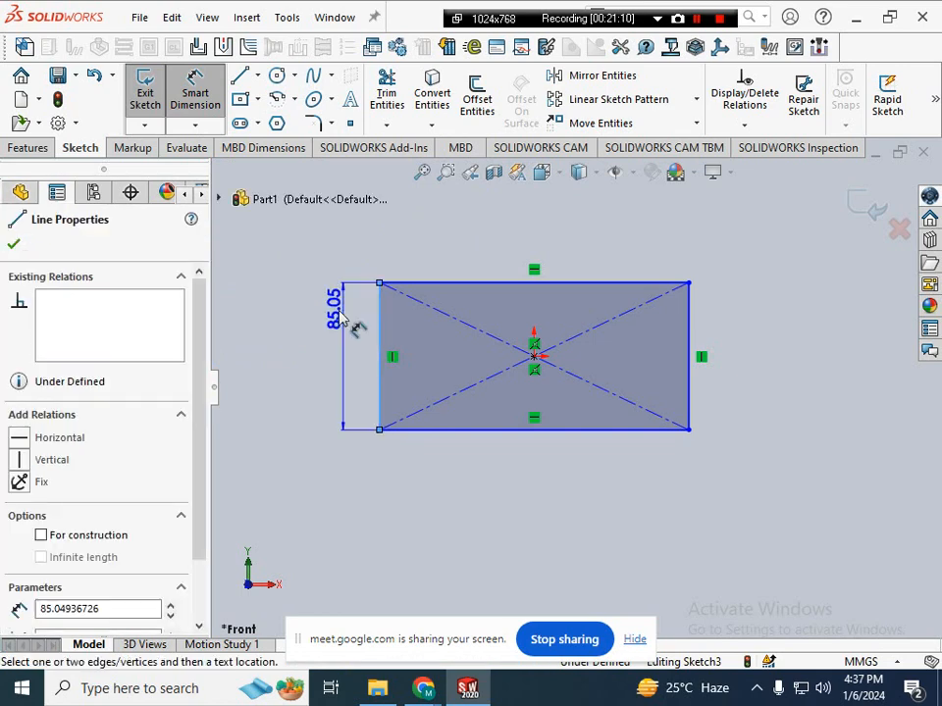
{"action": "left_click", "coordinate": [305, 343]}
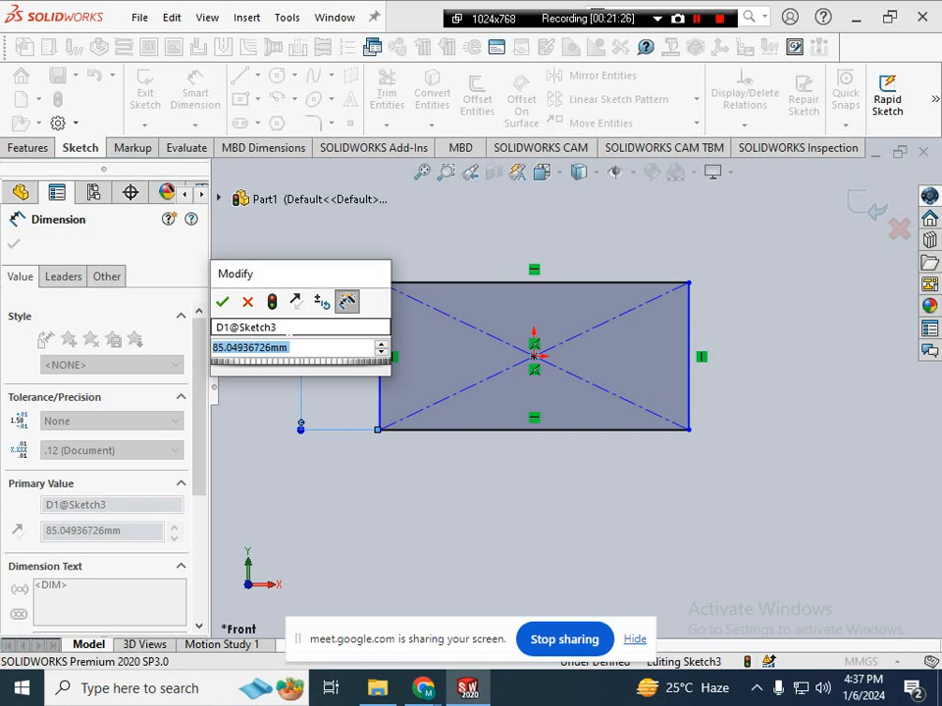
{"action": "type", "text": "85"}
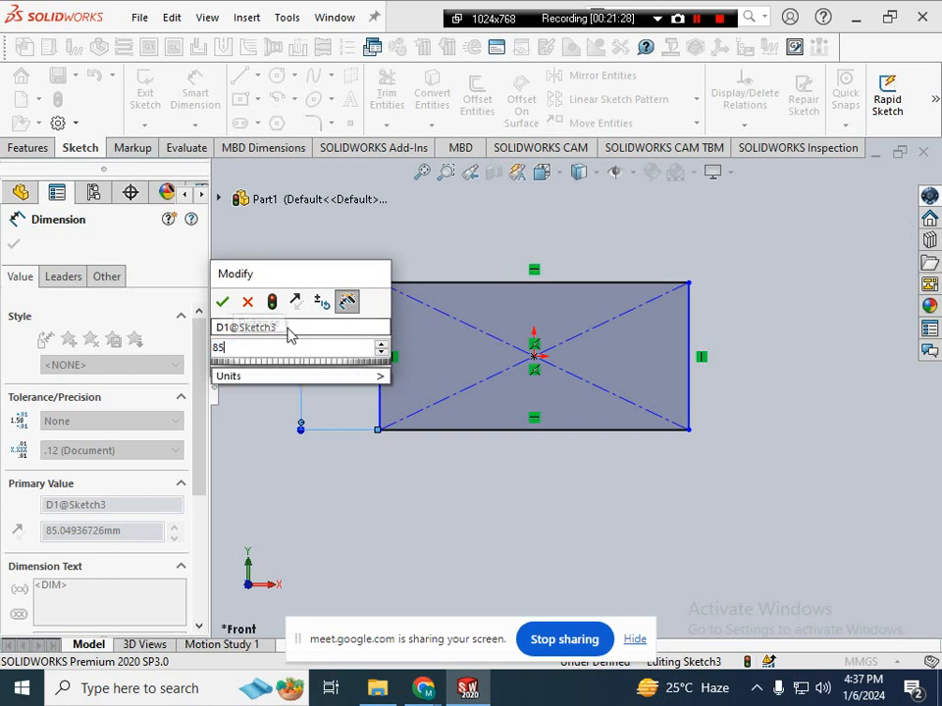
{"action": "key", "text": "Return"}
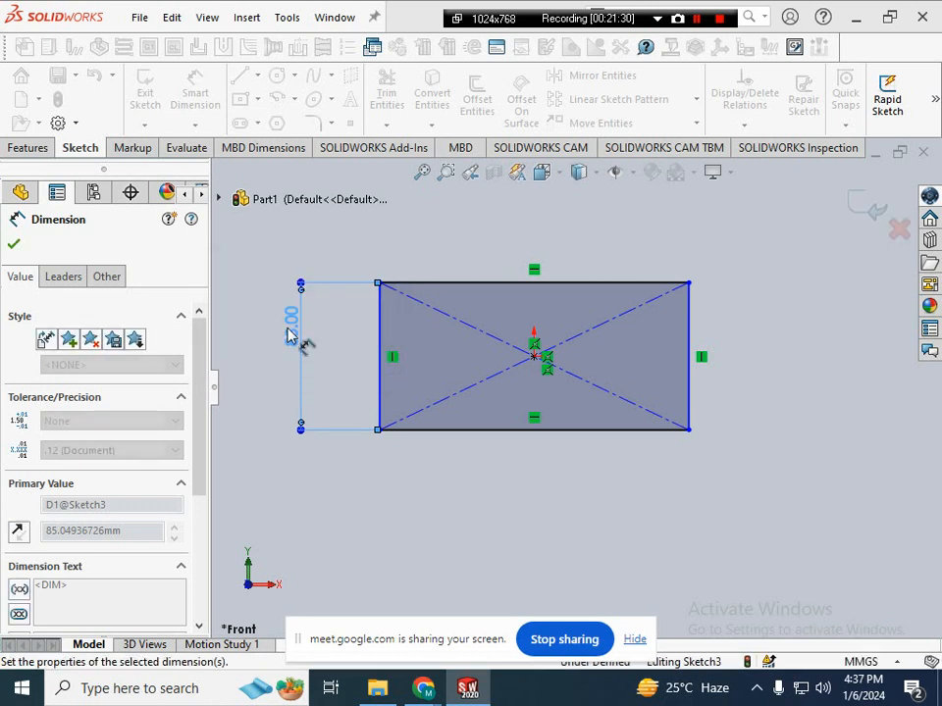
- Dimension the rectangle's upper horizontal side, set its width to 100 mm, and leave Smart Dimension
{"action": "left_click", "coordinate": [422, 290]}
{"action": "left_click", "coordinate": [447, 225]}
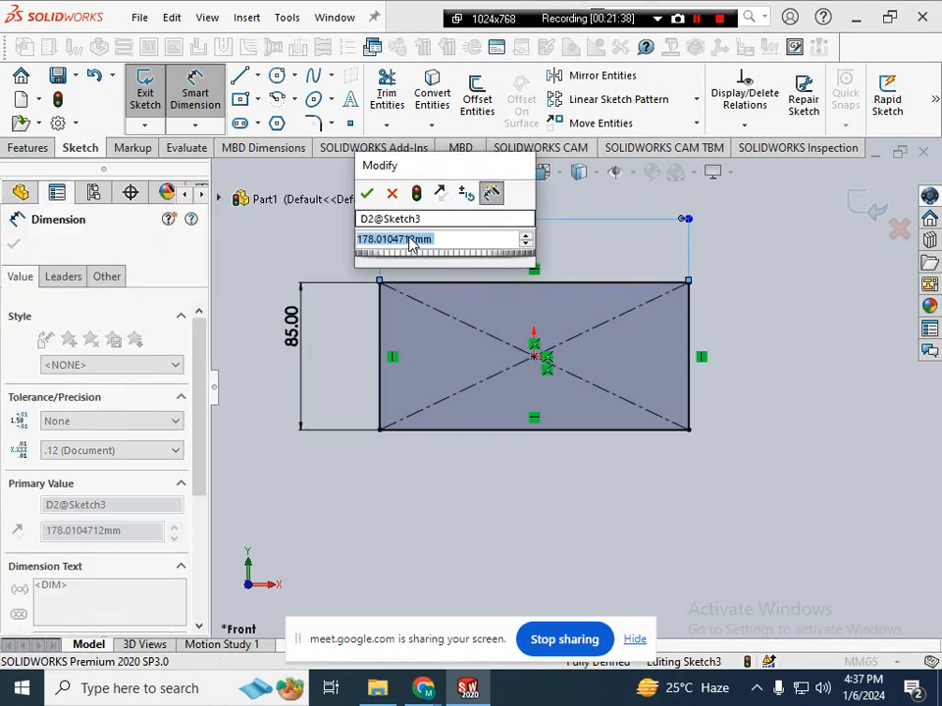
{"action": "type", "text": "100"}
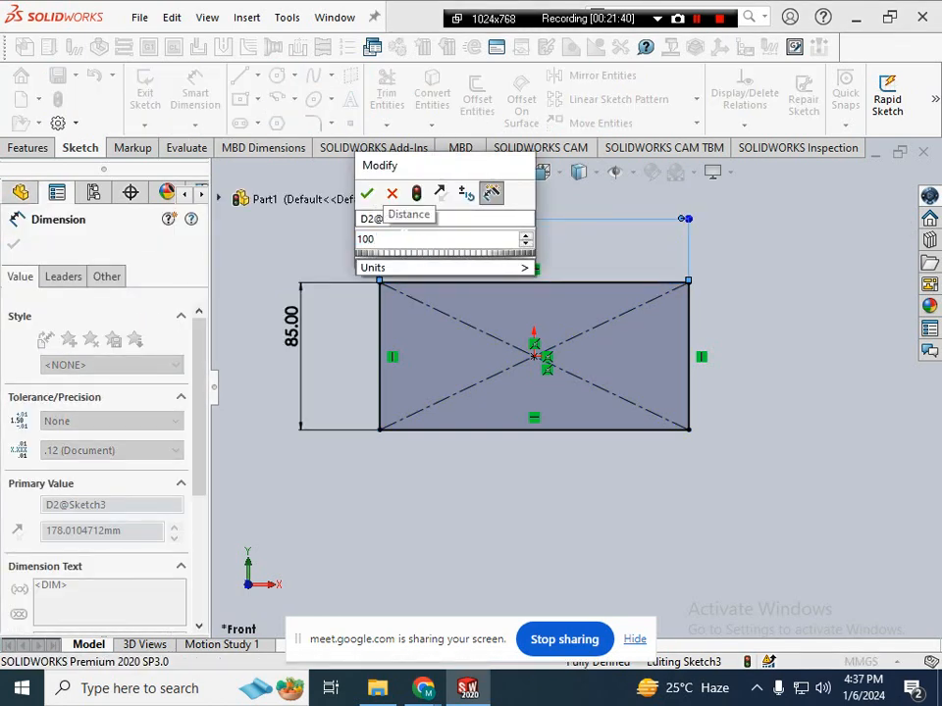
{"action": "key", "text": "Return"}
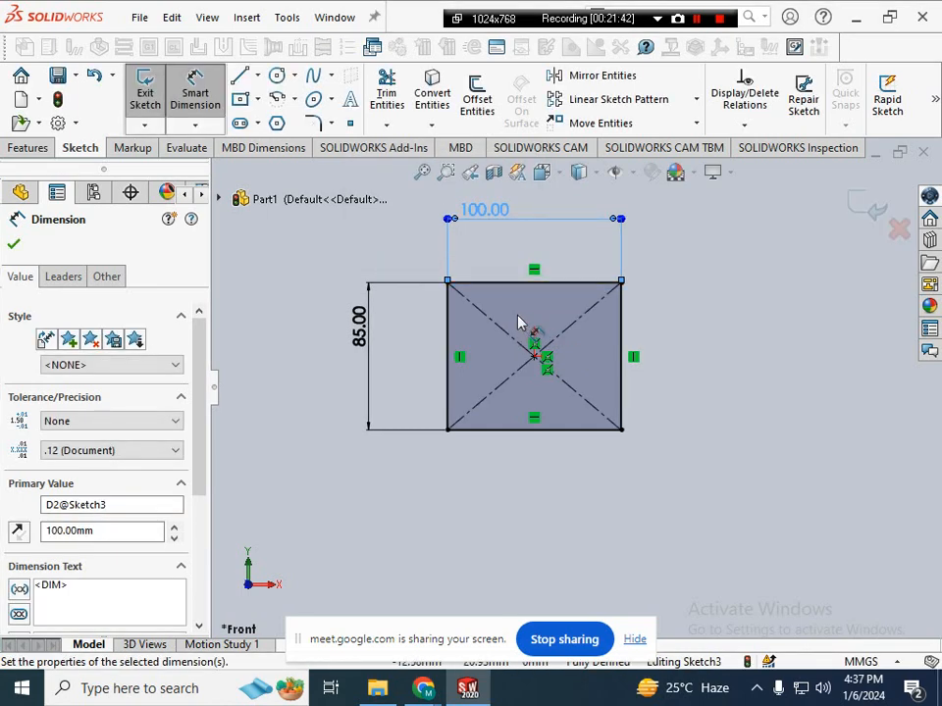
{"action": "key", "text": "Escape"}
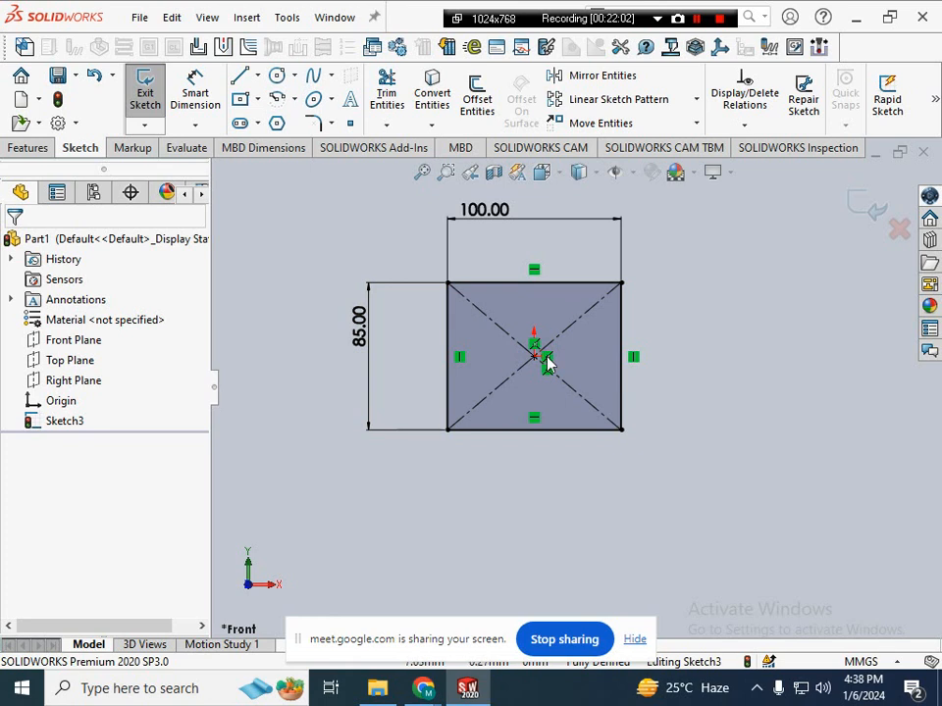
- Delete the sketch relations that hold the rectangle's centre on the origin
{"action": "scroll", "coordinate": [549, 368], "scroll_direction": "down", "scroll_amount": 3}
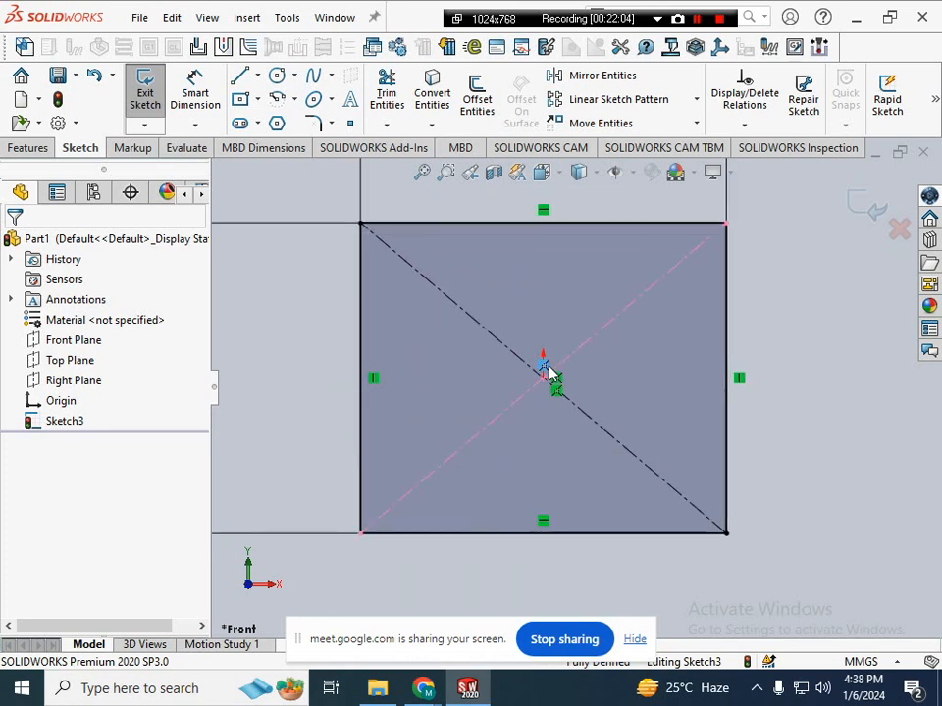
{"action": "left_click", "coordinate": [555, 387]}
{"action": "key", "text": "Delete"}
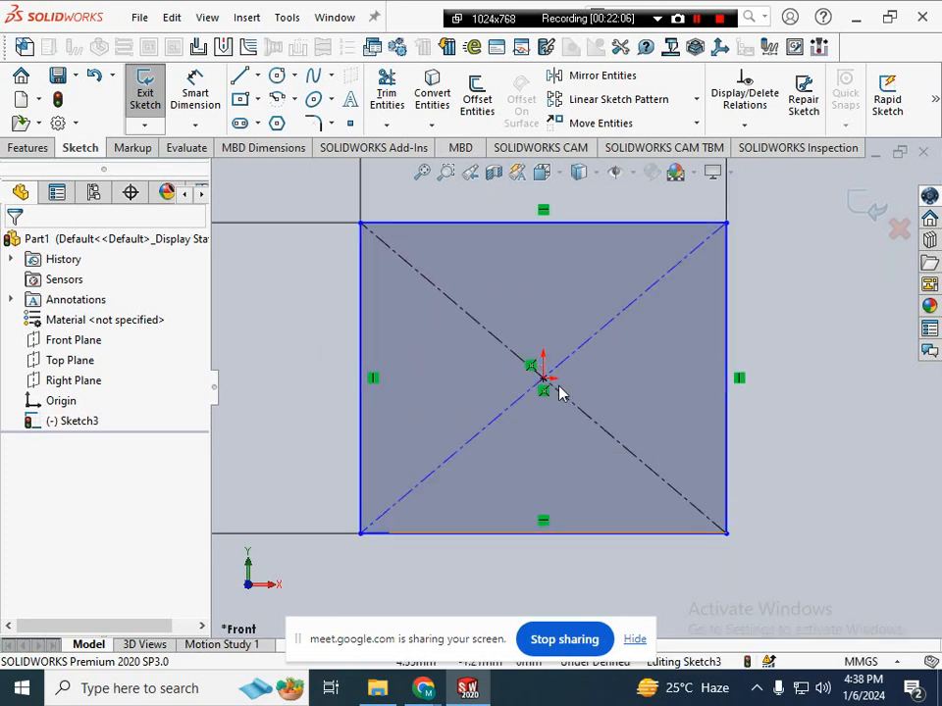
{"action": "scroll", "coordinate": [575, 387], "scroll_direction": "up", "scroll_amount": 3}
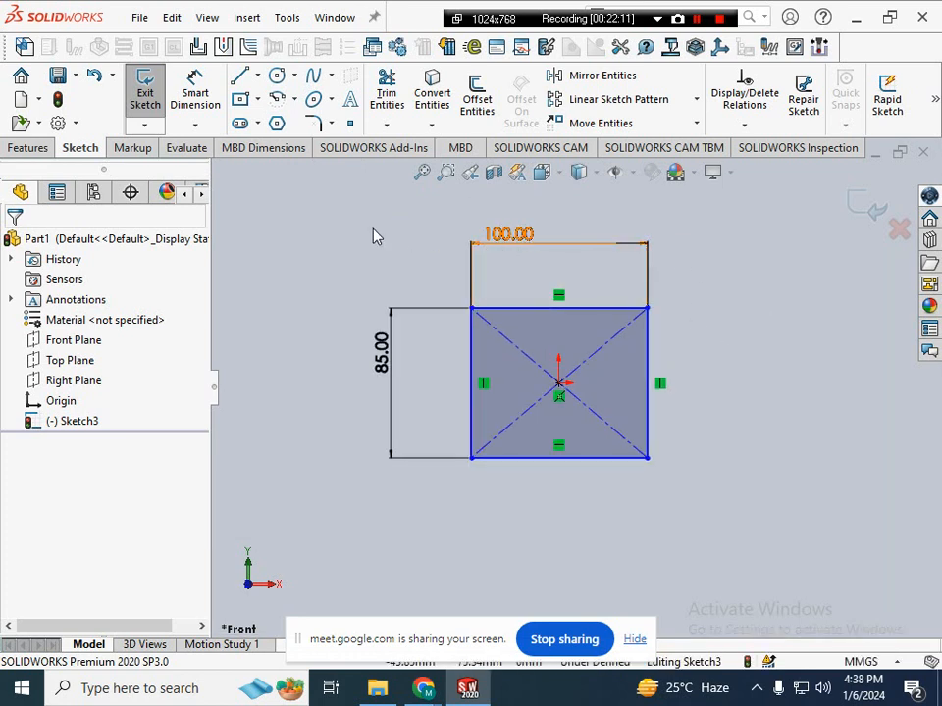
- Try to move the whole selected rectangle with its dimensions off the origin by its centre point
{"action": "left_click_drag", "start_coordinate": [315, 204], "coordinate": [708, 521]}
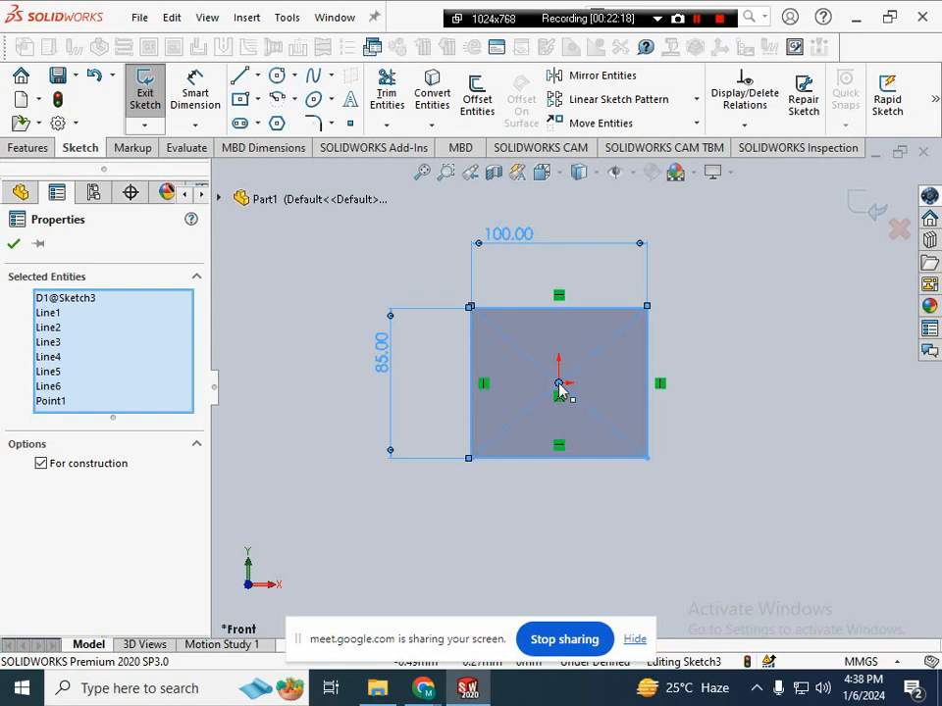
{"action": "mouse_move", "coordinate": [558, 384]}
{"action": "left_mouse_down"}
{"action": "mouse_move", "coordinate": [517, 391]}
{"action": "mouse_move", "coordinate": [454, 427]}
{"action": "left_mouse_up"}
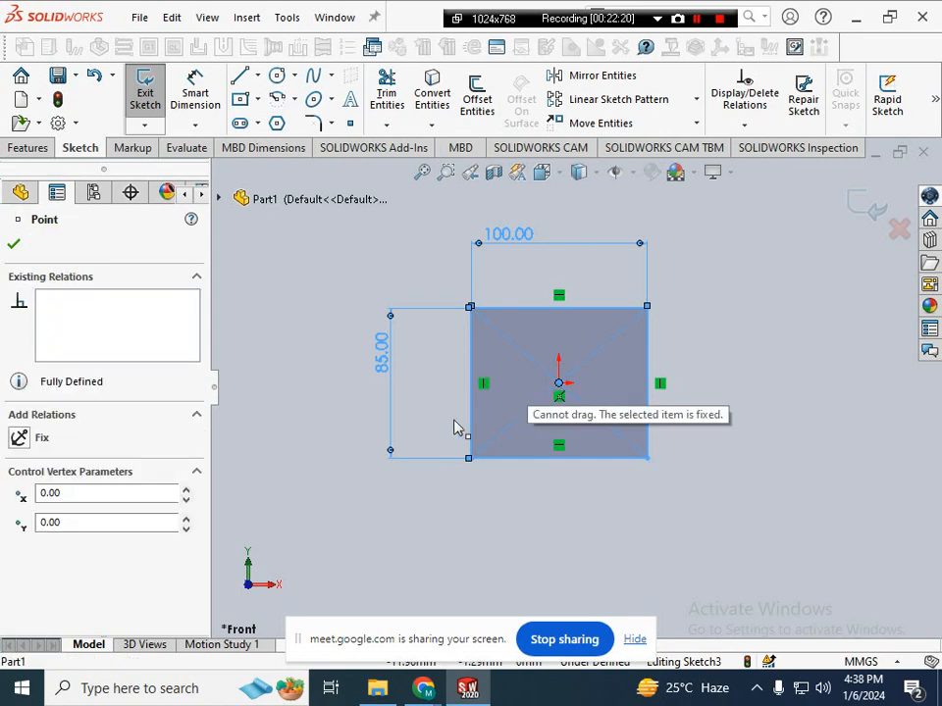
{"action": "left_click_drag", "start_coordinate": [468, 476], "coordinate": [606, 498]}
{"action": "left_click_drag", "start_coordinate": [647, 441], "coordinate": [659, 473]}
{"action": "key", "text": "Escape"}
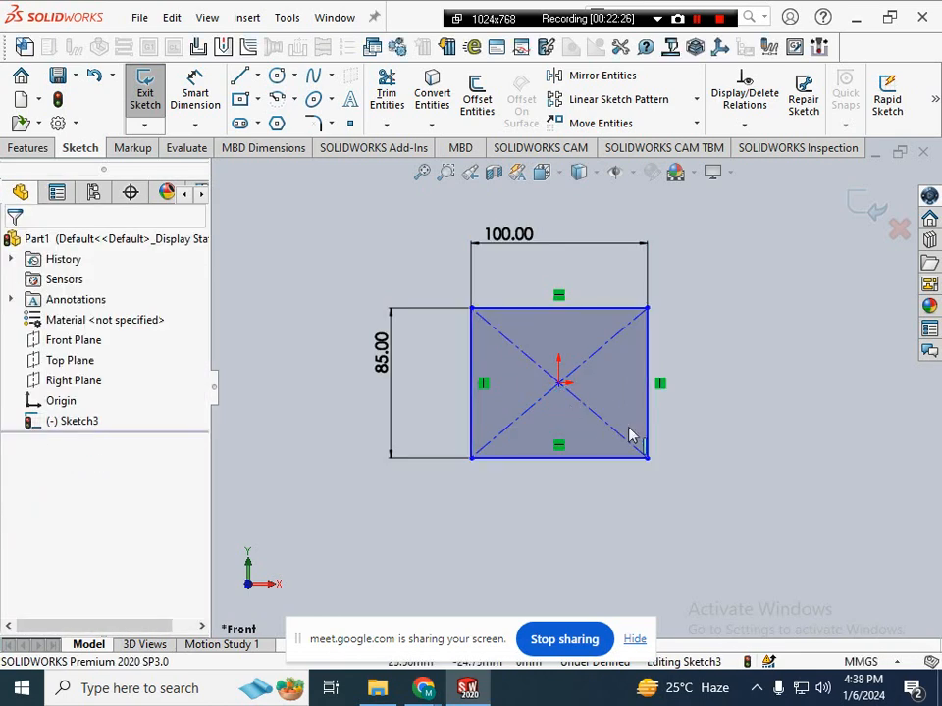
- Select the whole rectangle and move it by its centre point below and to the left of the origin
{"action": "left_click_drag", "start_coordinate": [373, 237], "coordinate": [707, 525]}
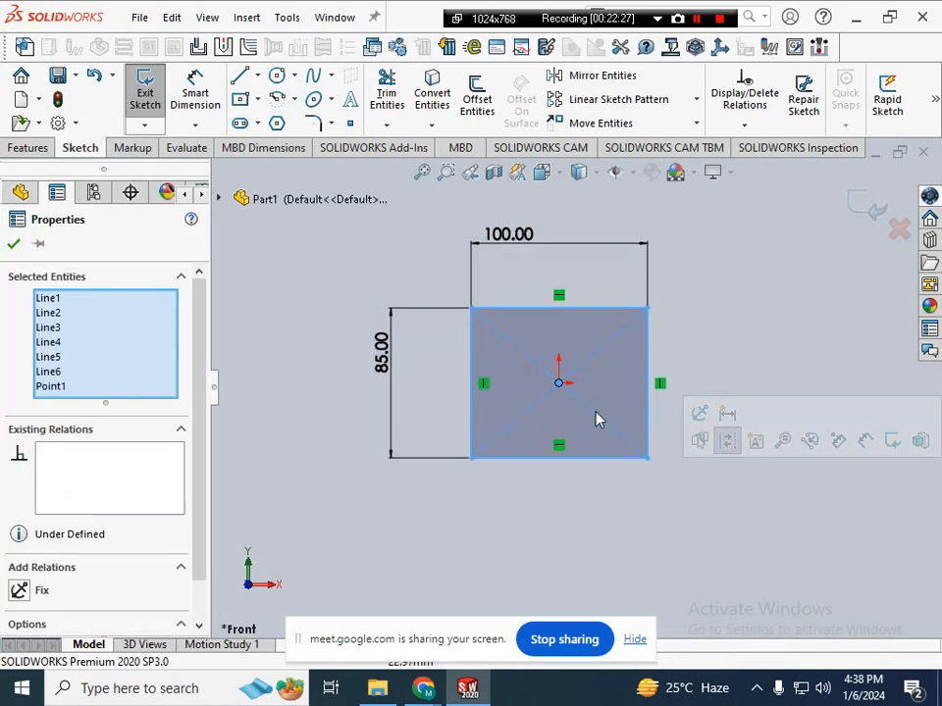
{"action": "left_click_drag", "start_coordinate": [559, 383], "coordinate": [470, 416]}
{"action": "left_click", "coordinate": [681, 523]}
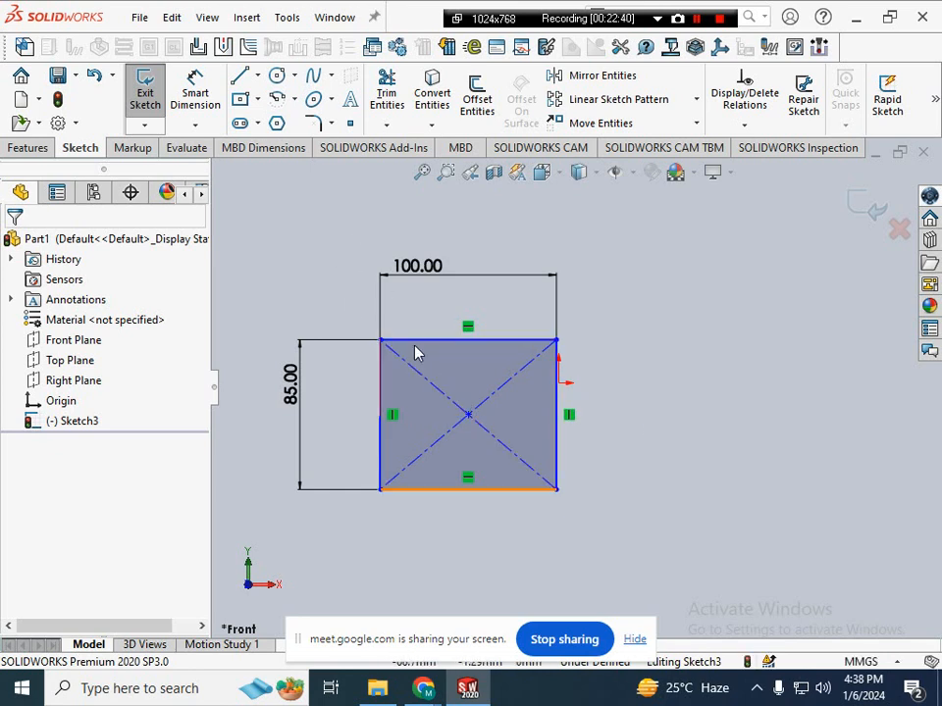
{"action": "left_click_drag", "start_coordinate": [251, 225], "coordinate": [336, 288]}
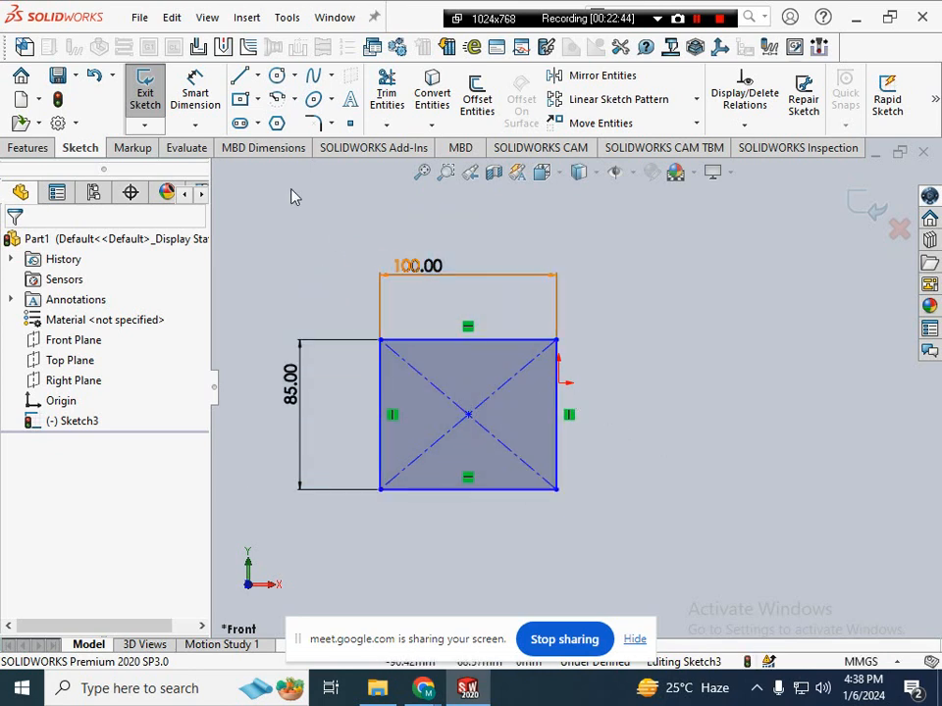
- Sketch a circle above and to the right of the rectangle, overlapping its upper-right corner
{"action": "left_click", "coordinate": [277, 75]}
{"action": "left_click", "coordinate": [619, 310]}
{"action": "left_click", "coordinate": [690, 357]}
{"action": "key", "text": "Escape"}
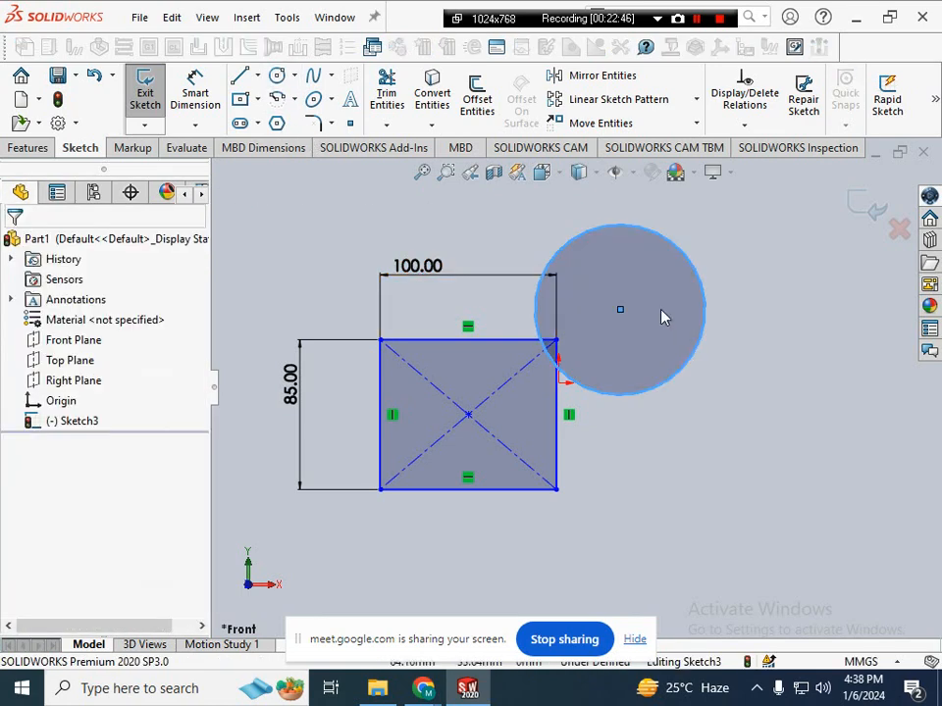
- Sketch a slanted line about 99 mm long to the right of the rectangle, below the circle
{"action": "left_click", "coordinate": [240, 74]}
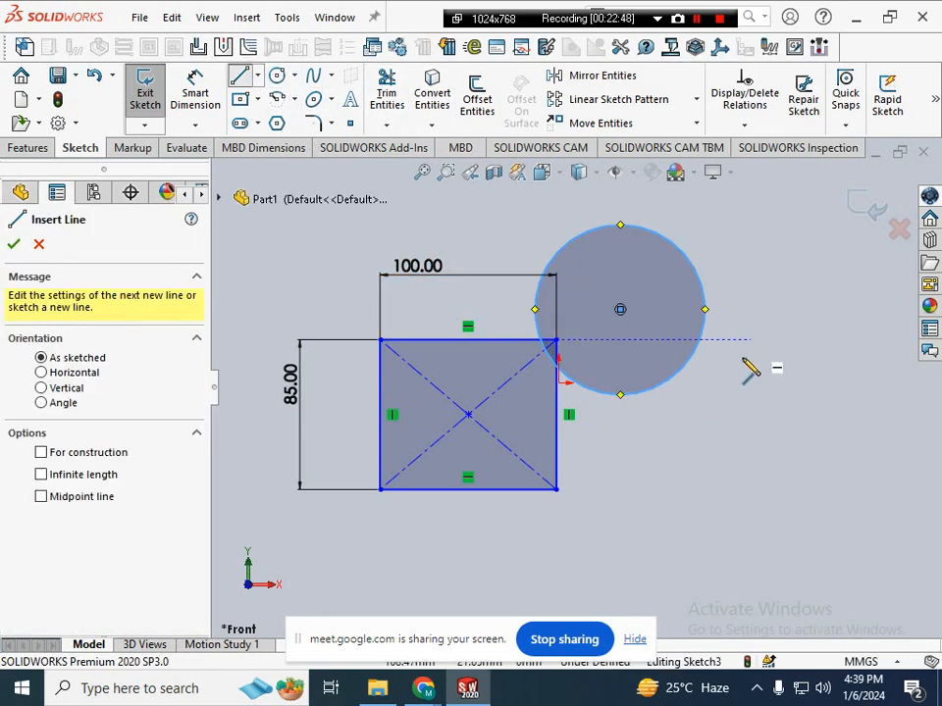
{"action": "left_click", "coordinate": [750, 341]}
{"action": "left_click", "coordinate": [647, 480]}
{"action": "key", "text": "Escape"}
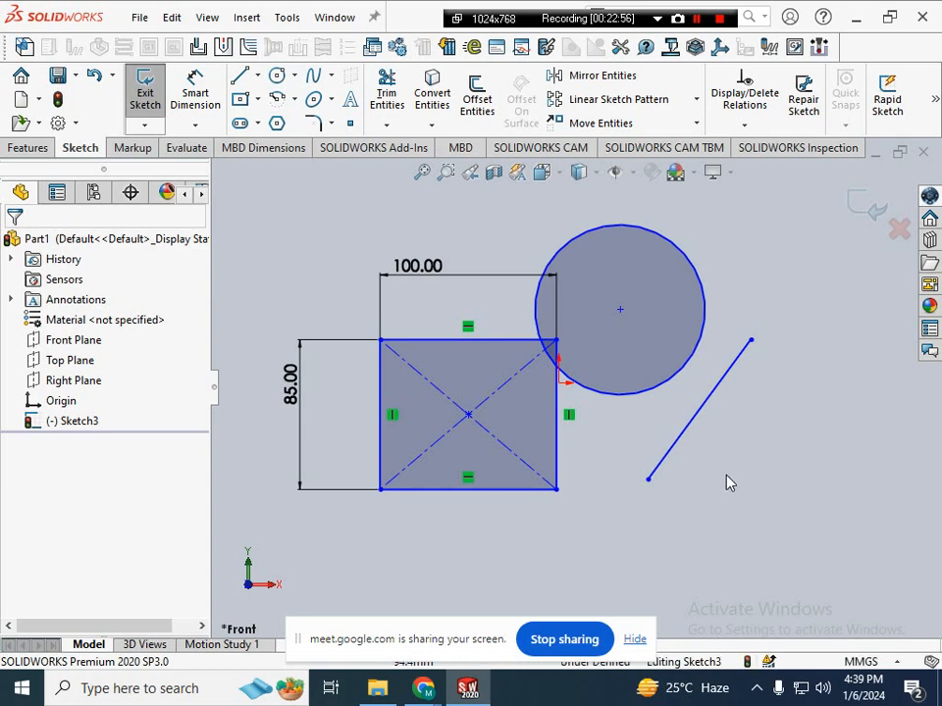
- Add an angle dimension between the rectangle's right side and the slanted line, keeping the drawn angle
{"action": "right_click_drag", "start_coordinate": [726, 475], "coordinate": [723, 390]}
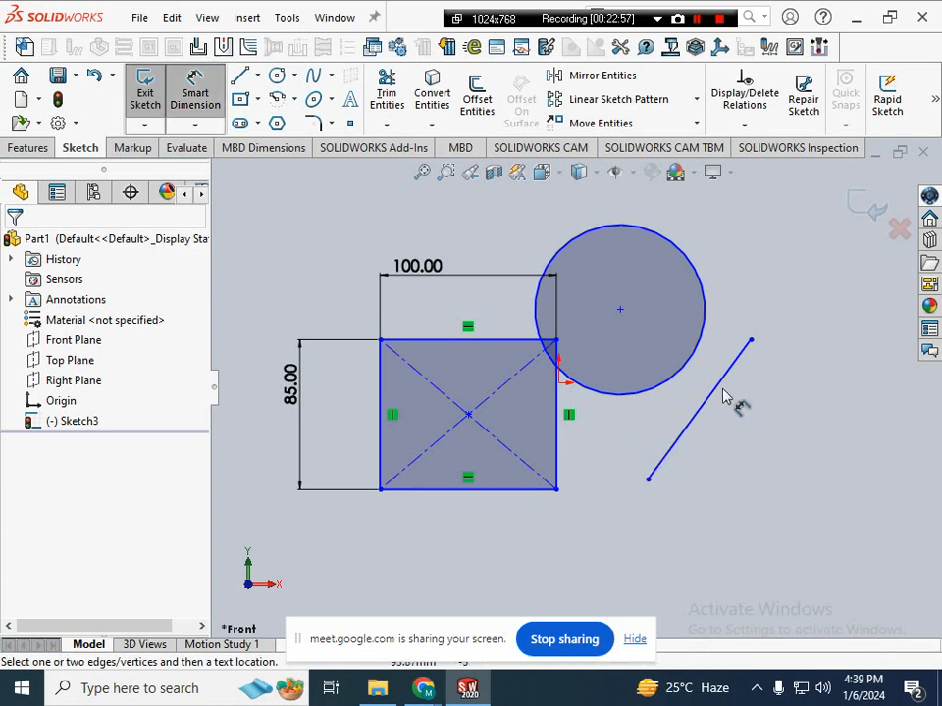
{"action": "left_click", "coordinate": [559, 456]}
{"action": "left_click", "coordinate": [653, 472]}
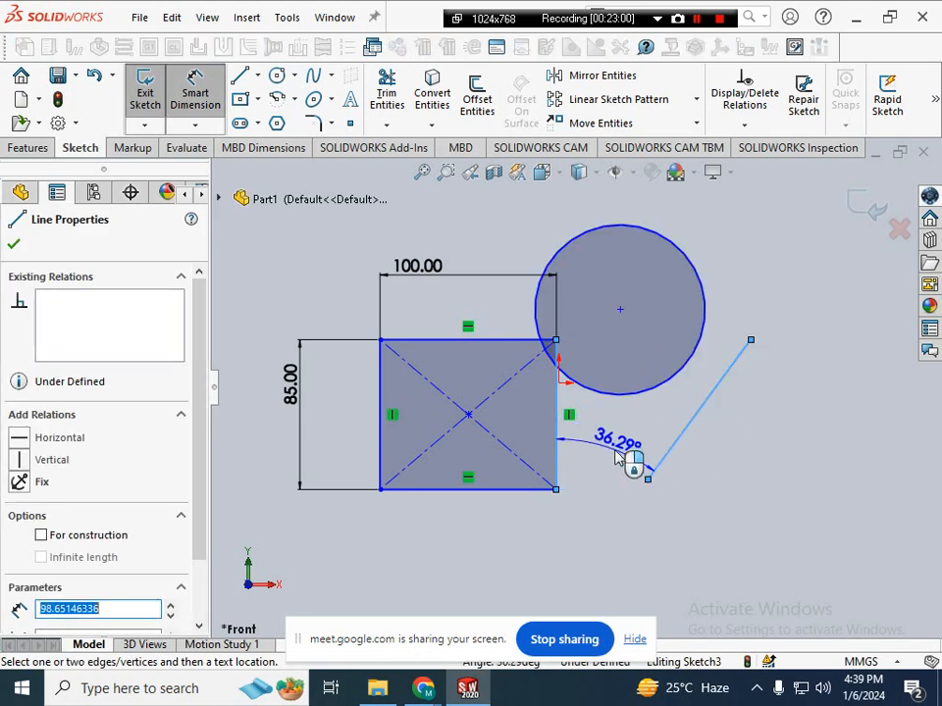
{"action": "left_click", "coordinate": [620, 458]}
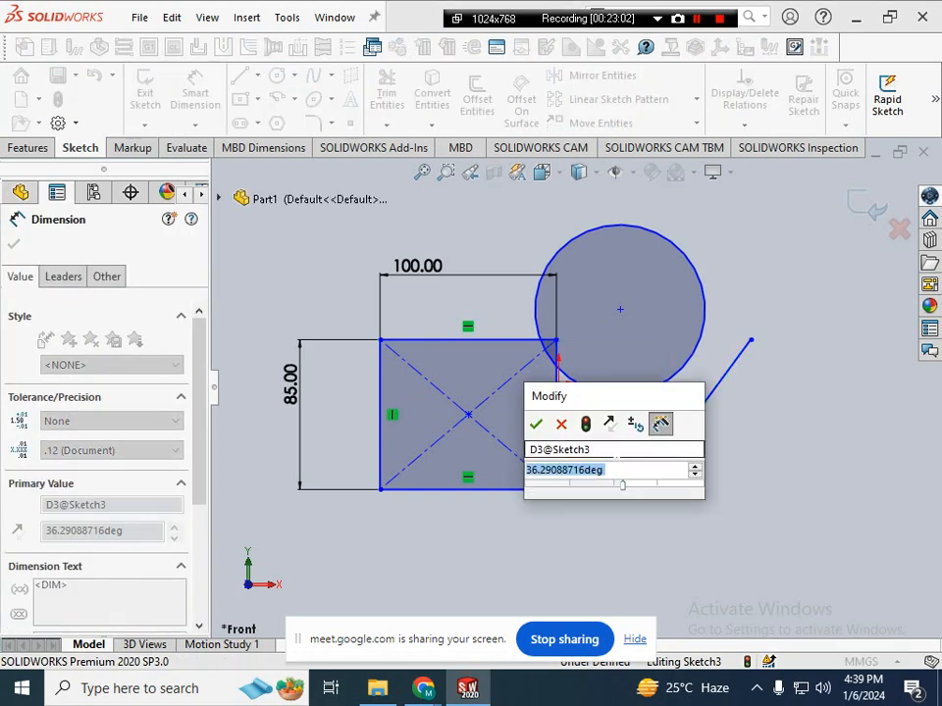
{"action": "key", "text": "Escape"}
{"action": "key", "text": "Escape"}
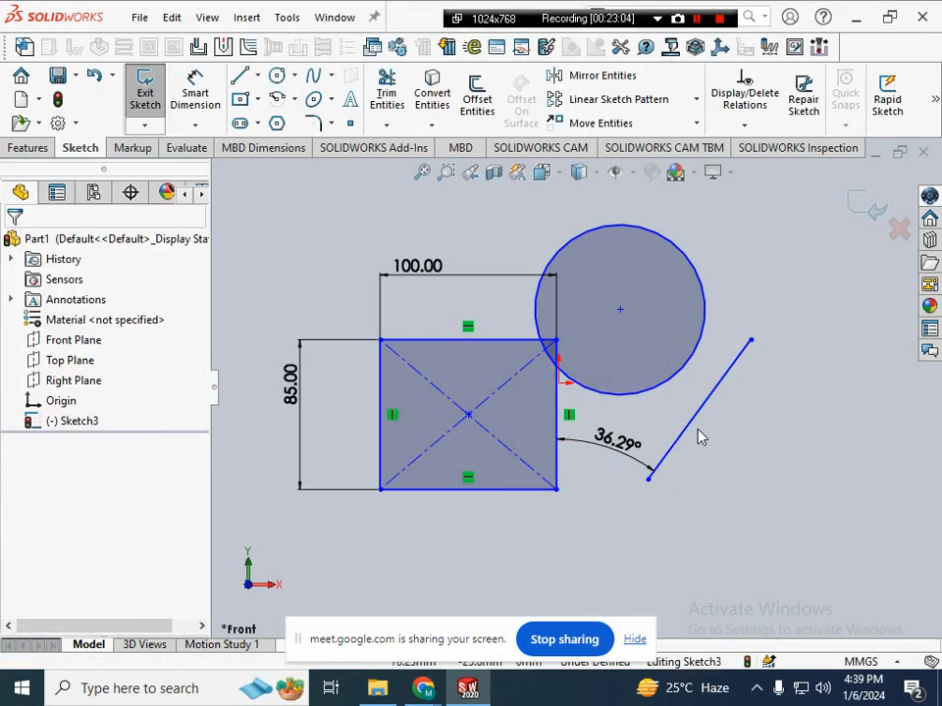
- Delete the slanted line together with its angle dimension
{"action": "left_click_drag", "start_coordinate": [698, 430], "coordinate": [630, 439]}
{"action": "key", "text": "Delete"}
{"action": "left_click", "coordinate": [678, 470]}
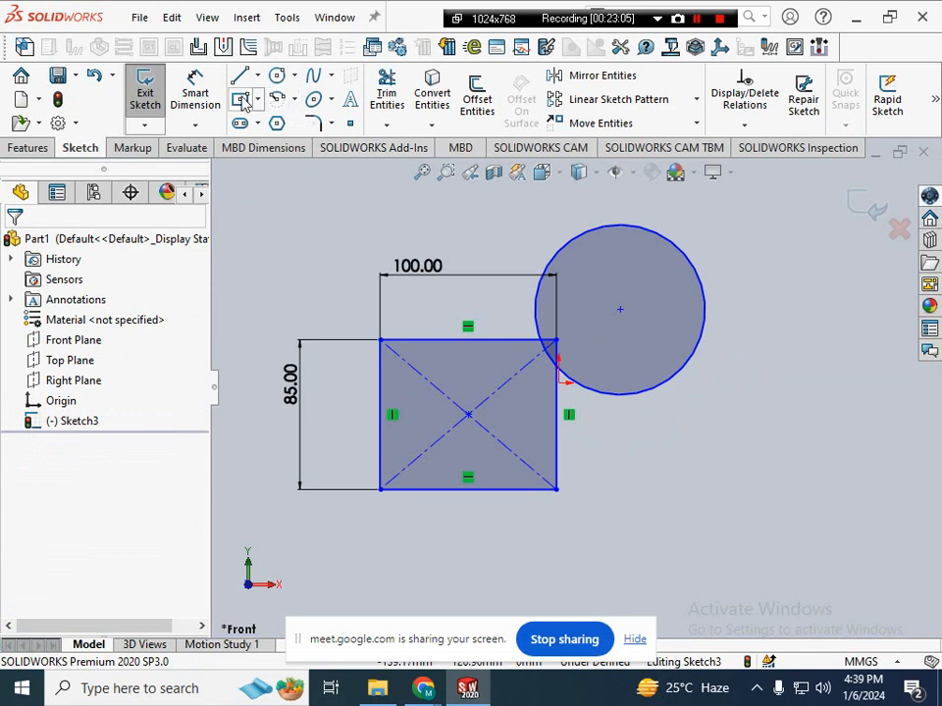
- Sketch a second Center Rectangle to the right of the first, overlapping the circle, and undo it
{"action": "left_click", "coordinate": [241, 99]}
{"action": "left_click", "coordinate": [653, 431]}
{"action": "left_click", "coordinate": [745, 535]}
{"action": "key", "text": "Escape"}
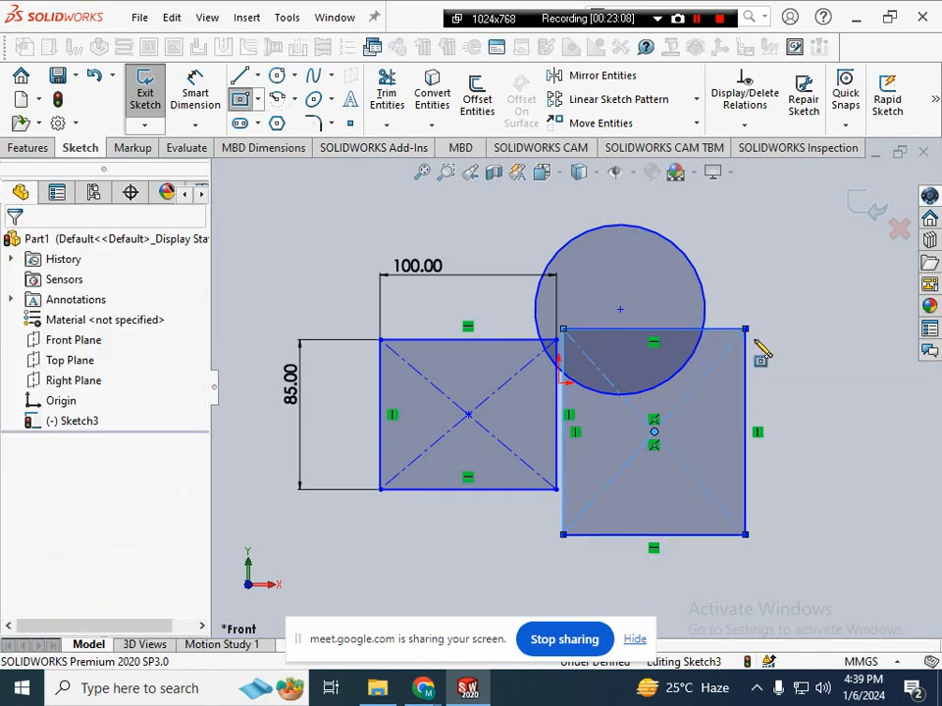
{"action": "key", "text": "ctrl+z"}
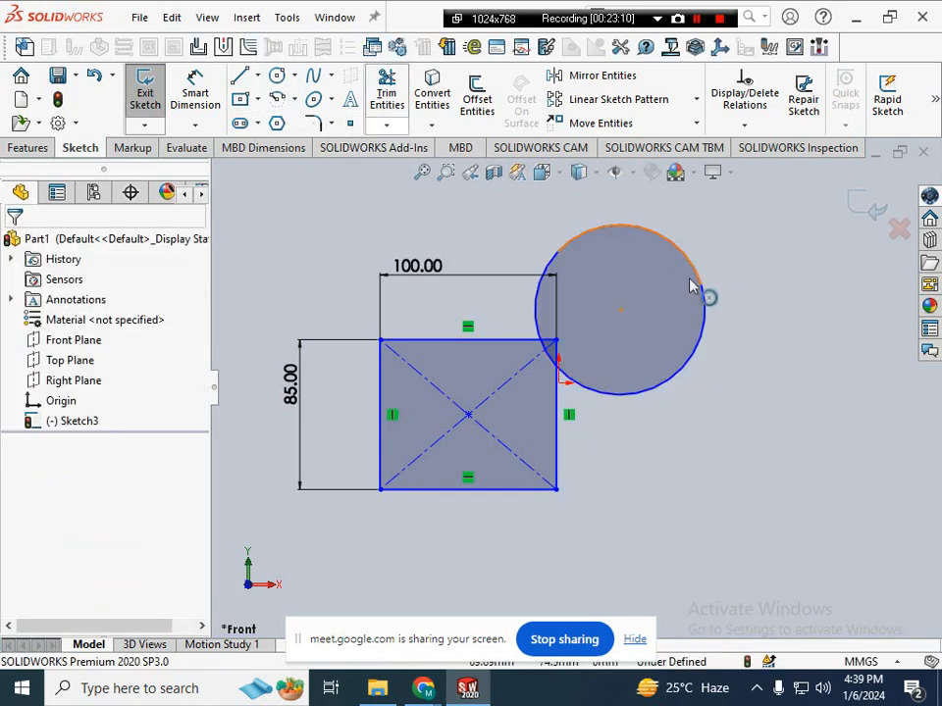
- Delete the circle from the sketch
{"action": "left_click", "coordinate": [693, 283]}
{"action": "key", "text": "Delete"}
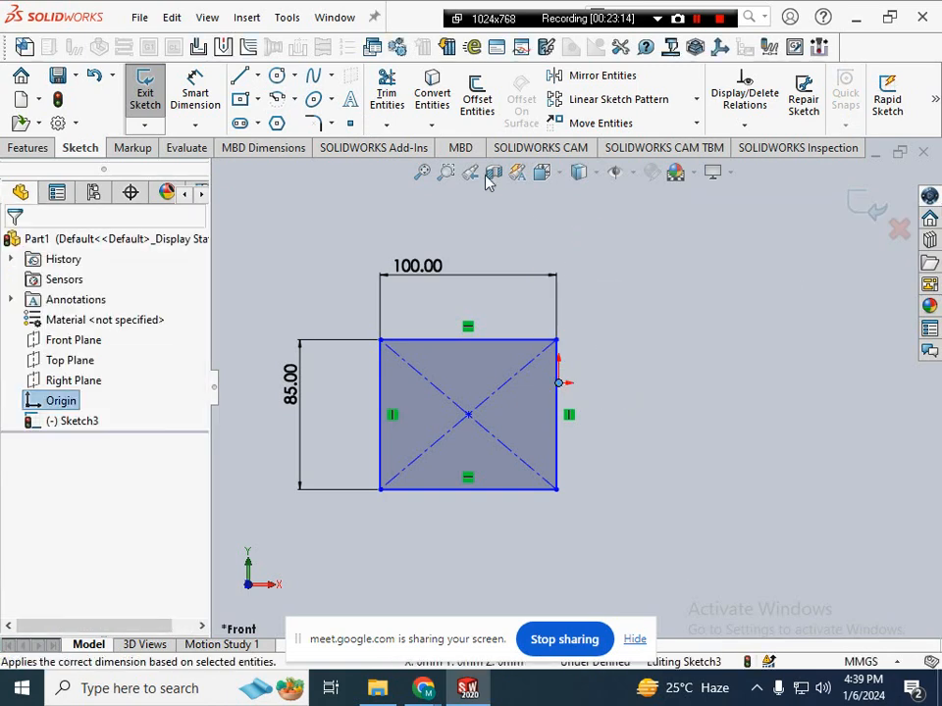
- Sketch a second rectangle with Corner Rectangle, above and to the right of the dimensioned rectangle
{"action": "left_click", "coordinate": [245, 105]}
{"action": "left_click", "coordinate": [257, 99]}
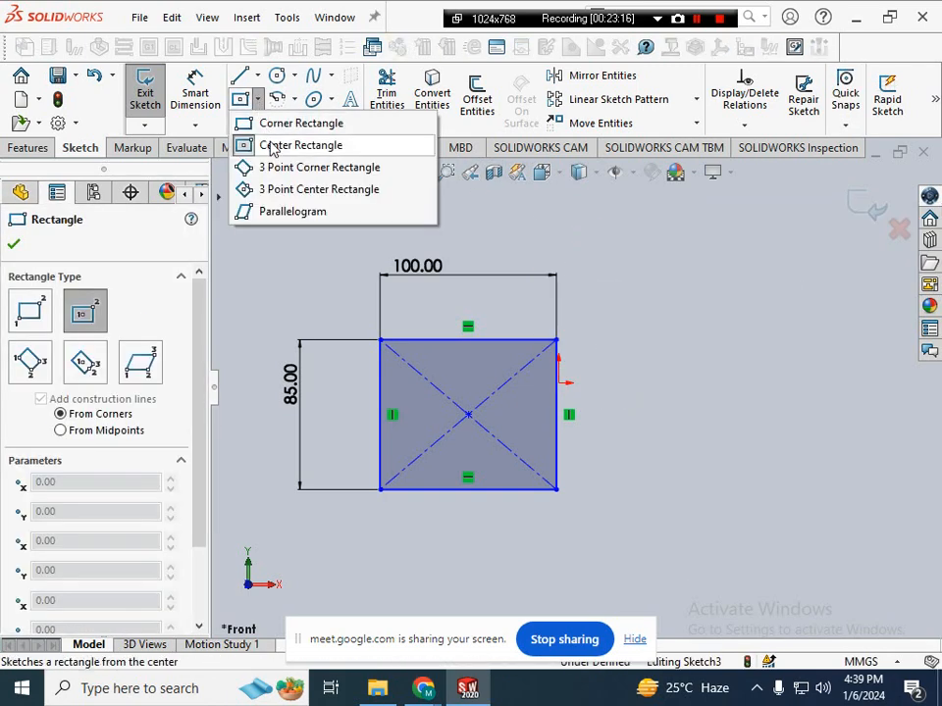
{"action": "left_click", "coordinate": [269, 124]}
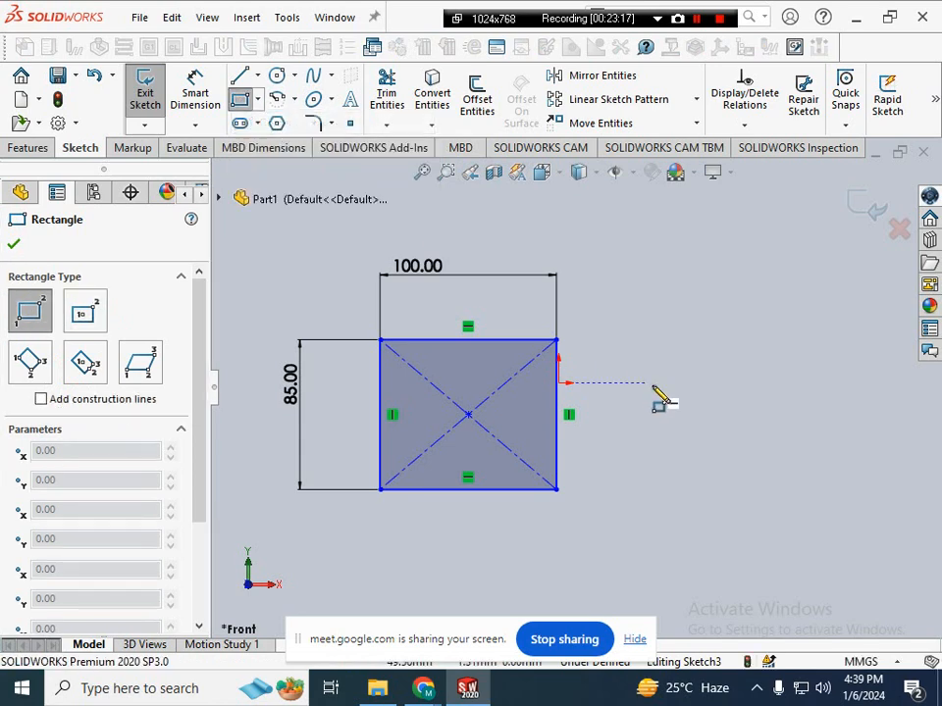
{"action": "left_click", "coordinate": [675, 253]}
{"action": "left_click", "coordinate": [772, 339]}
{"action": "key", "text": "Escape"}
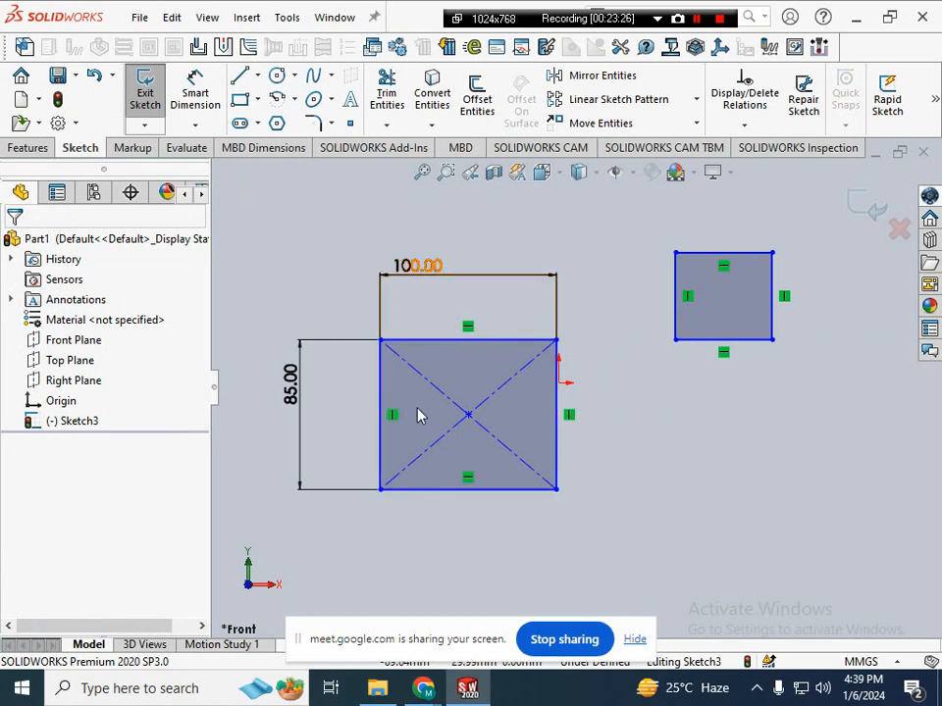
- Stretch the second rectangle's right edge outward and raise its bottom edge, making it about 89 mm wide and 21 mm high
{"action": "scroll", "coordinate": [745, 359], "scroll_direction": "up", "scroll_amount": 3}
{"action": "scroll", "coordinate": [736, 359], "scroll_direction": "down", "scroll_amount": 2}
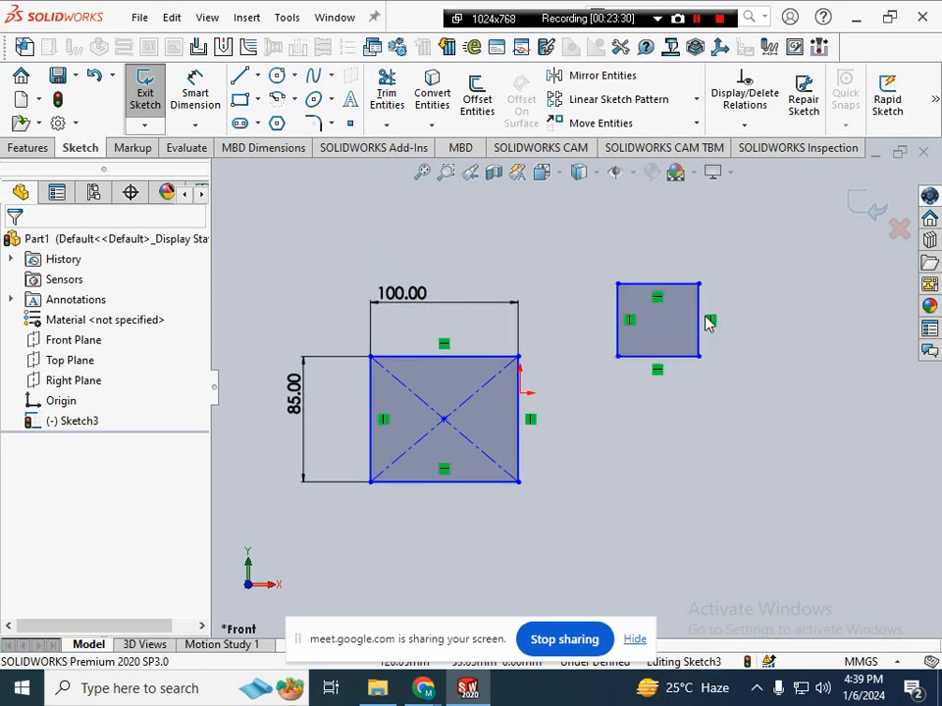
{"action": "left_click_drag", "start_coordinate": [699, 332], "coordinate": [753, 330]}
{"action": "left_click_drag", "start_coordinate": [704, 356], "coordinate": [704, 314]}
{"action": "left_click", "coordinate": [702, 382]}
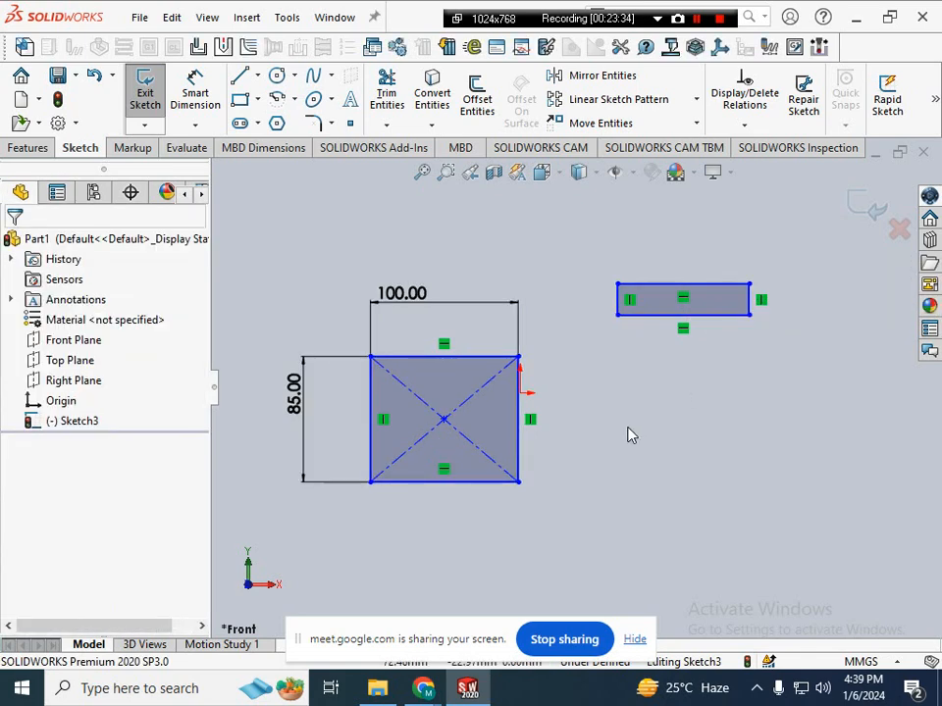
- Dimension the second rectangle with a width of 85 mm and a height of 20 mm
{"action": "right_click_drag", "start_coordinate": [626, 432], "coordinate": [634, 382]}
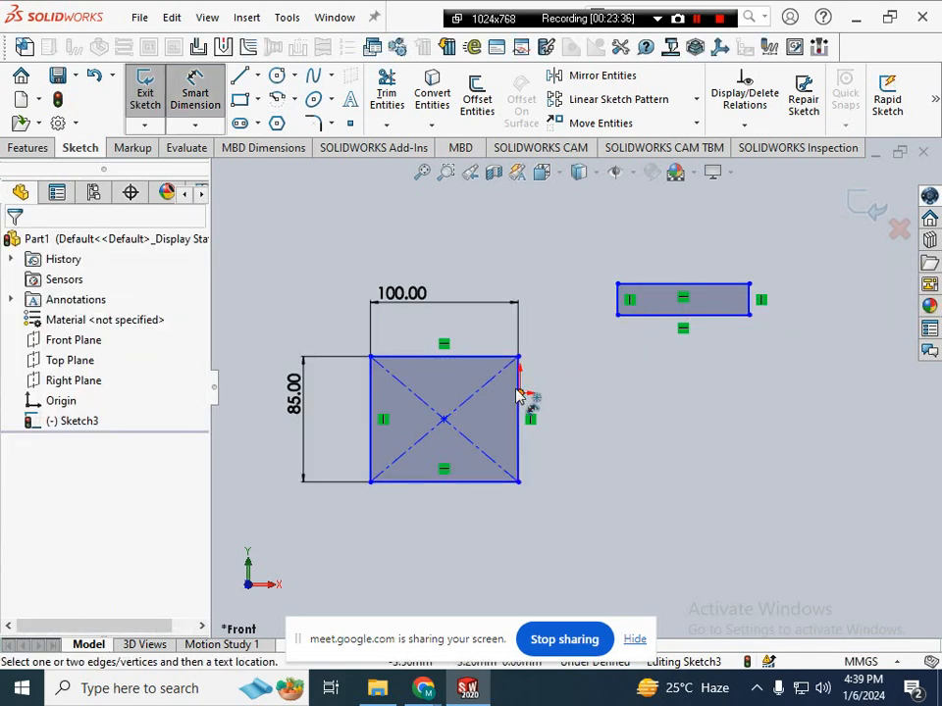
{"action": "left_click", "coordinate": [656, 286]}
{"action": "left_click", "coordinate": [643, 261]}
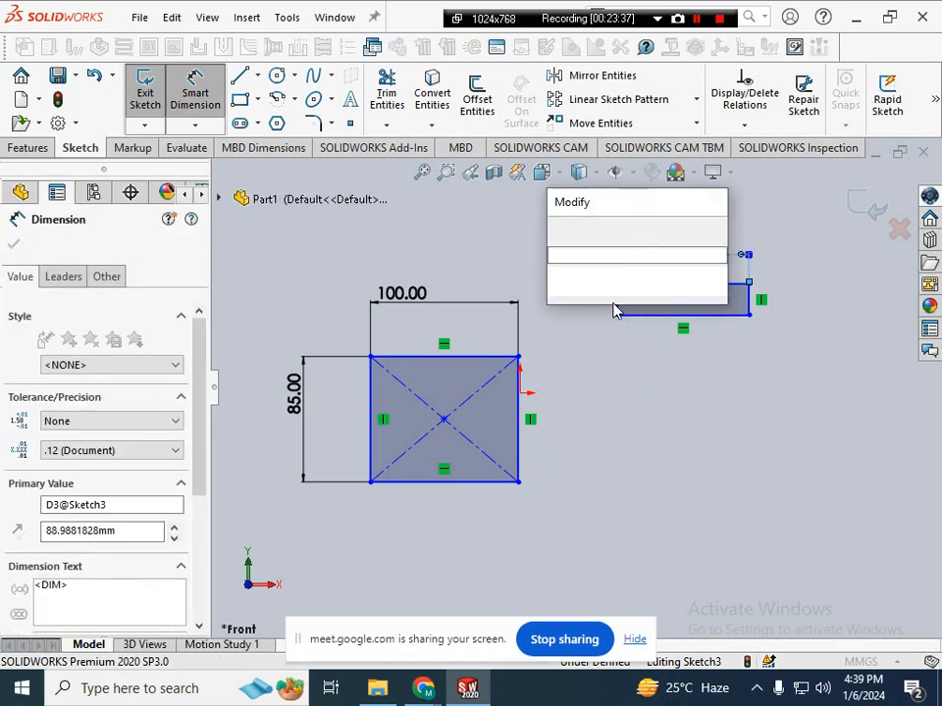
{"action": "type", "text": "85"}
{"action": "key", "text": "Return"}
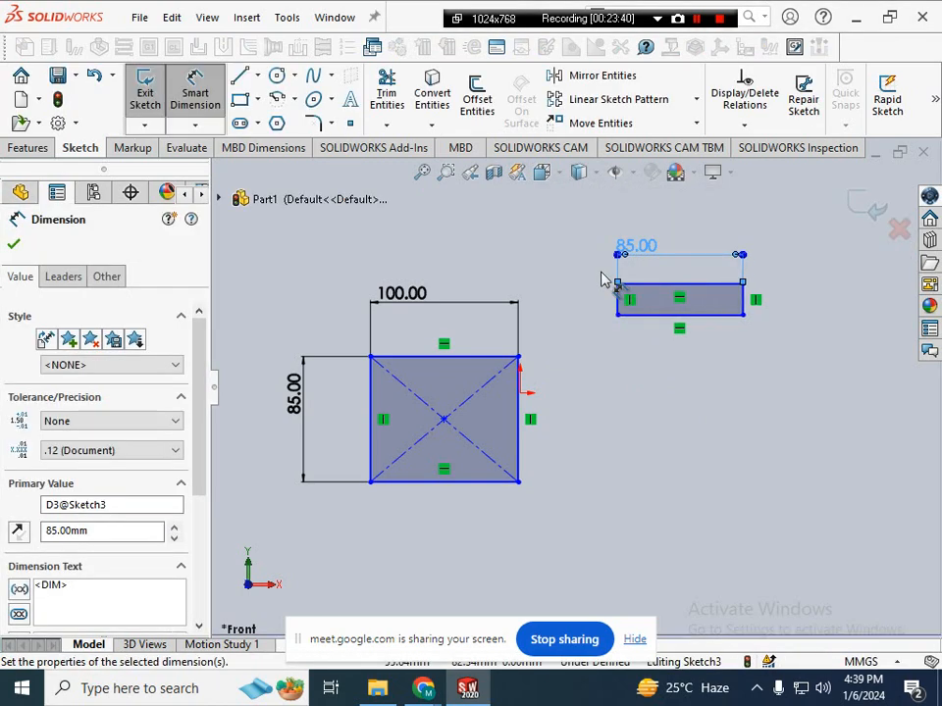
{"action": "left_click", "coordinate": [621, 306]}
{"action": "left_click", "coordinate": [594, 311]}
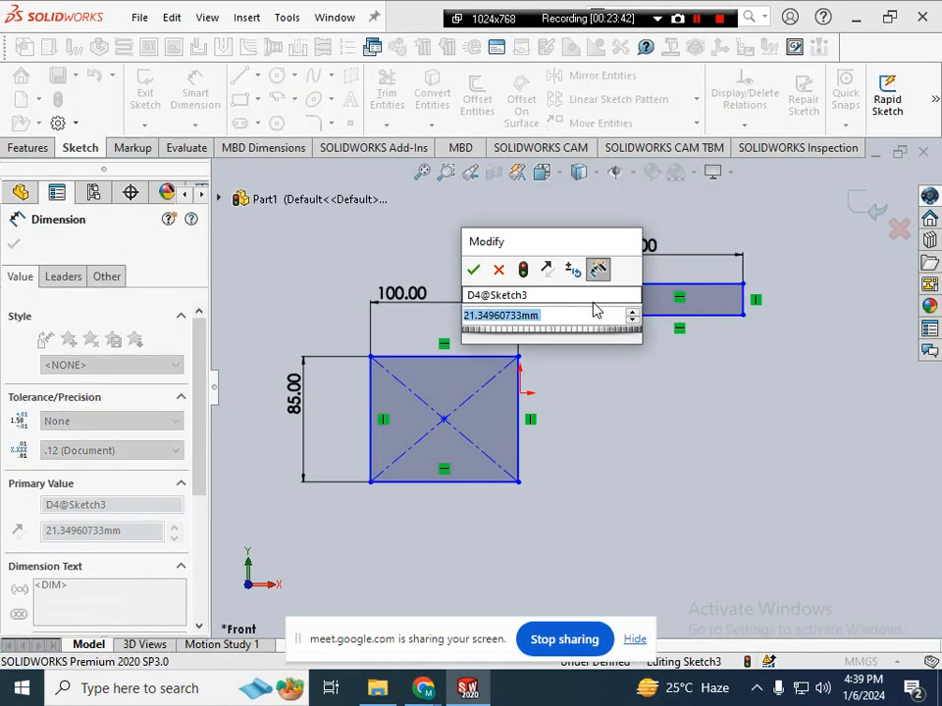
{"action": "type", "text": "20"}
{"action": "key", "text": "Return"}
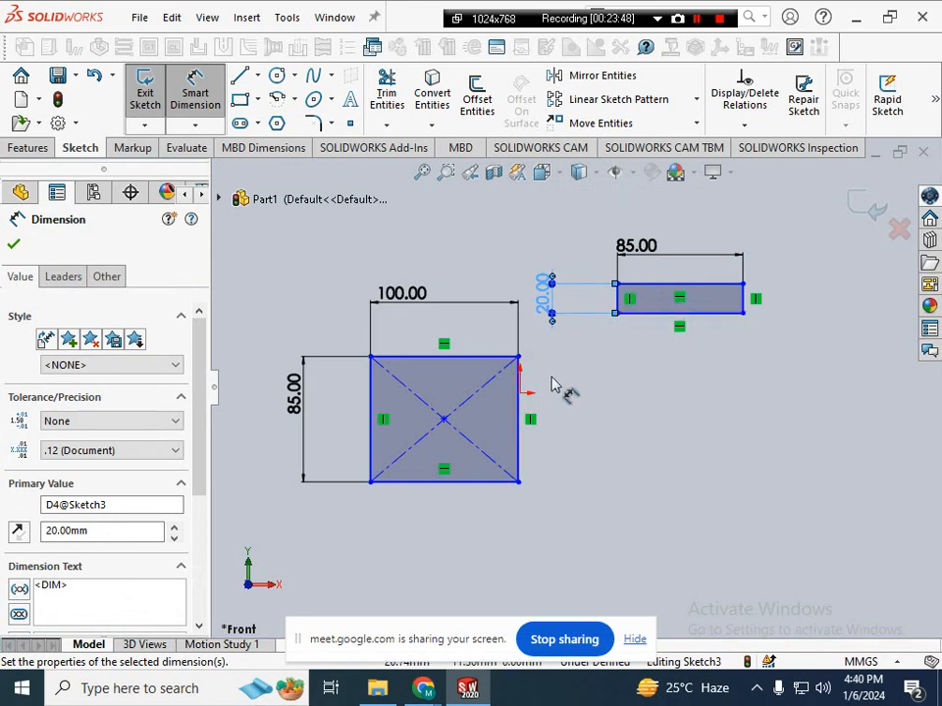
- Add a 100 mm horizontal distance between the first rectangle's right side and the second rectangle's left side
{"action": "left_click", "coordinate": [523, 419]}
{"action": "left_click", "coordinate": [618, 304]}
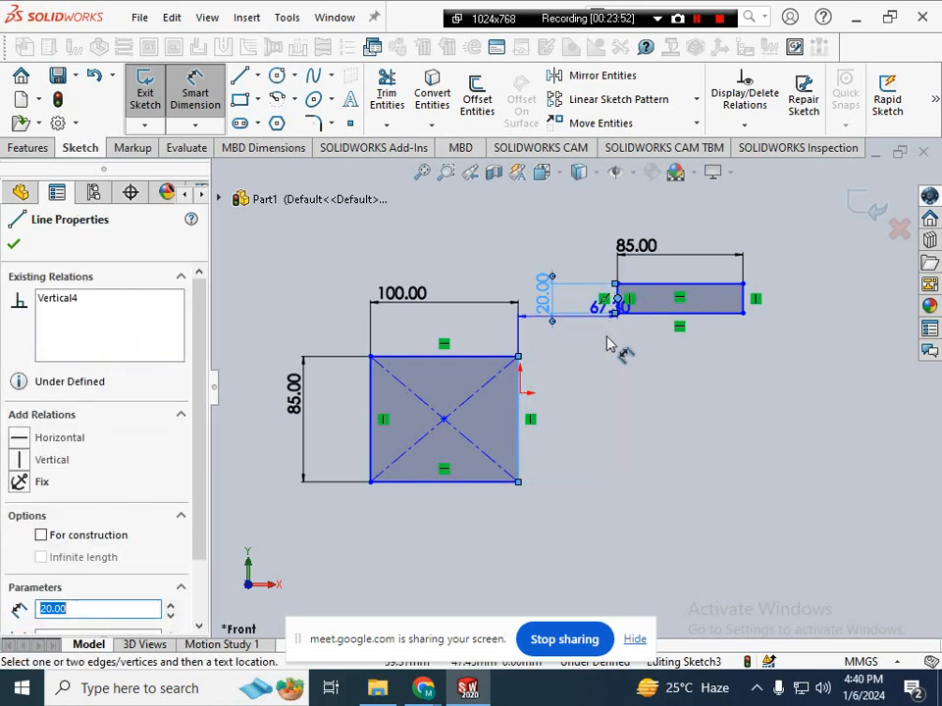
{"action": "left_click", "coordinate": [580, 485]}
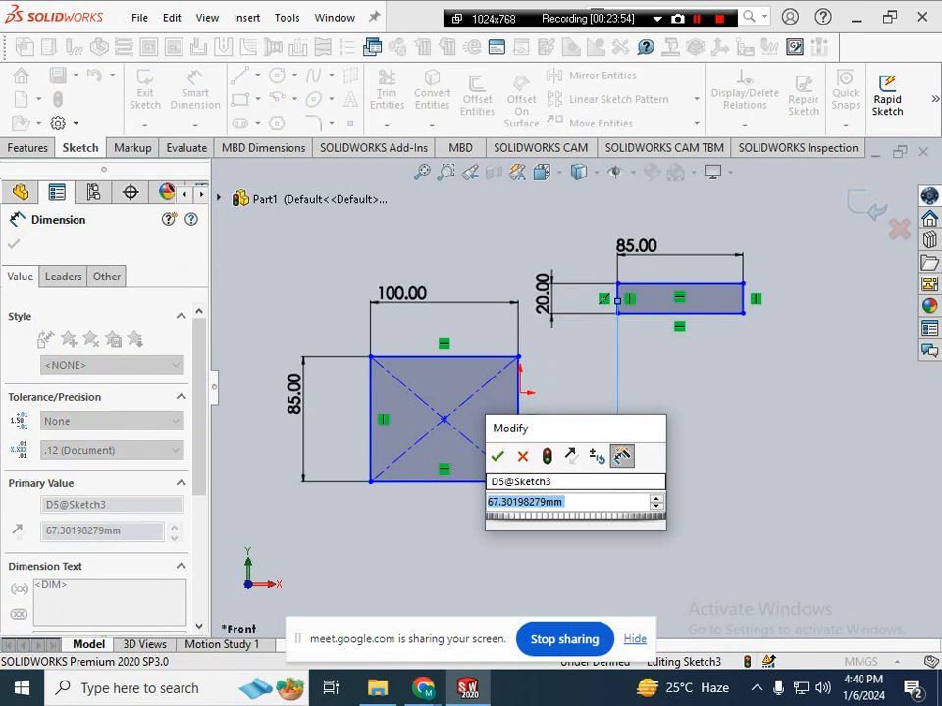
{"action": "type", "text": "100"}
{"action": "key", "text": "Return"}
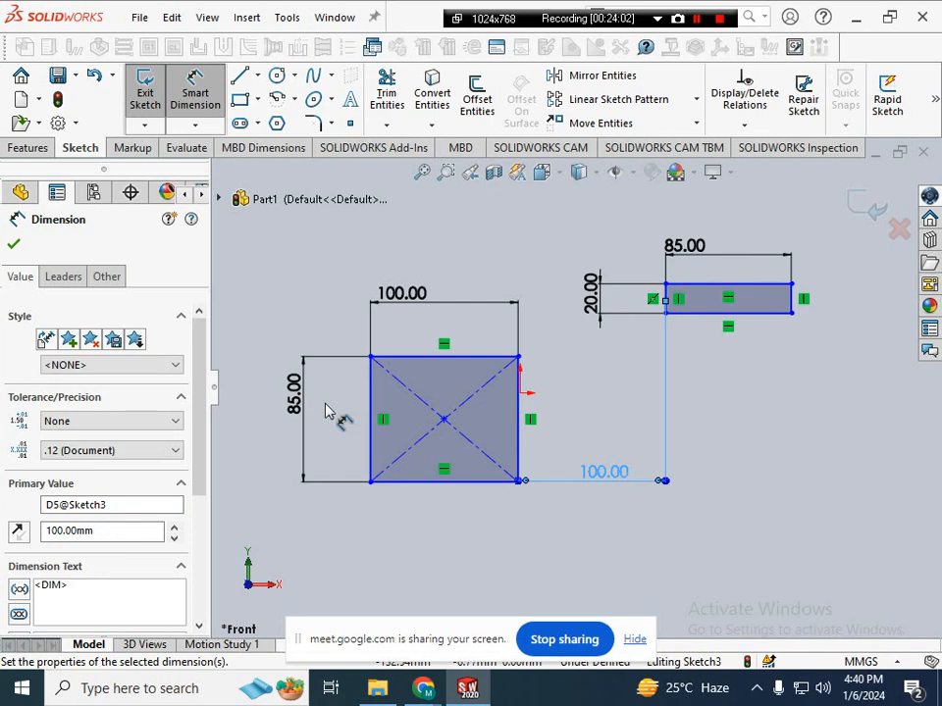
- Delete both rectangles together with all their dimensions from the sketch
{"action": "key", "text": "Escape"}
{"action": "left_click_drag", "start_coordinate": [259, 201], "coordinate": [815, 563]}
{"action": "key", "text": "Delete"}
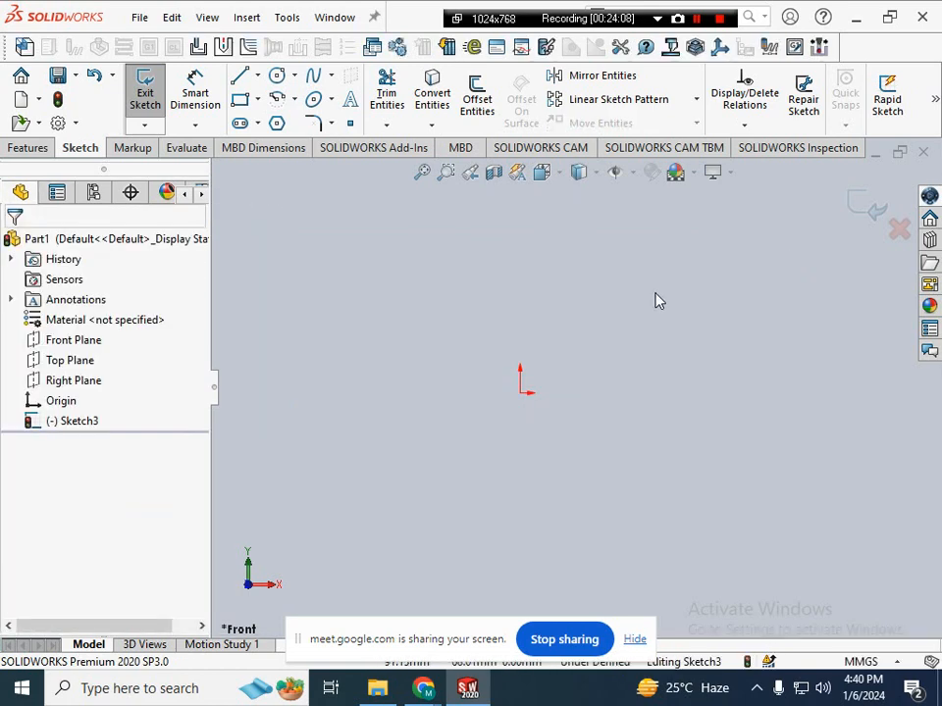
- Sketch a closed, irregular four-sided profile with the Line tool above the origin, with its bottom side horizontal
{"action": "left_click", "coordinate": [256, 100]}
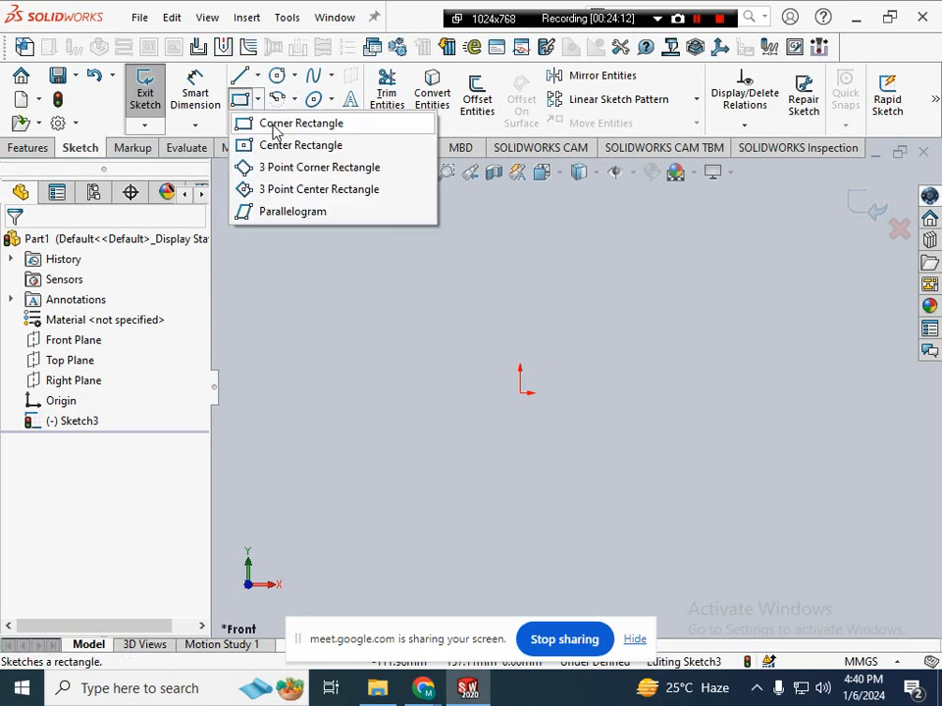
{"action": "left_click", "coordinate": [239, 76]}
{"action": "left_click", "coordinate": [387, 269]}
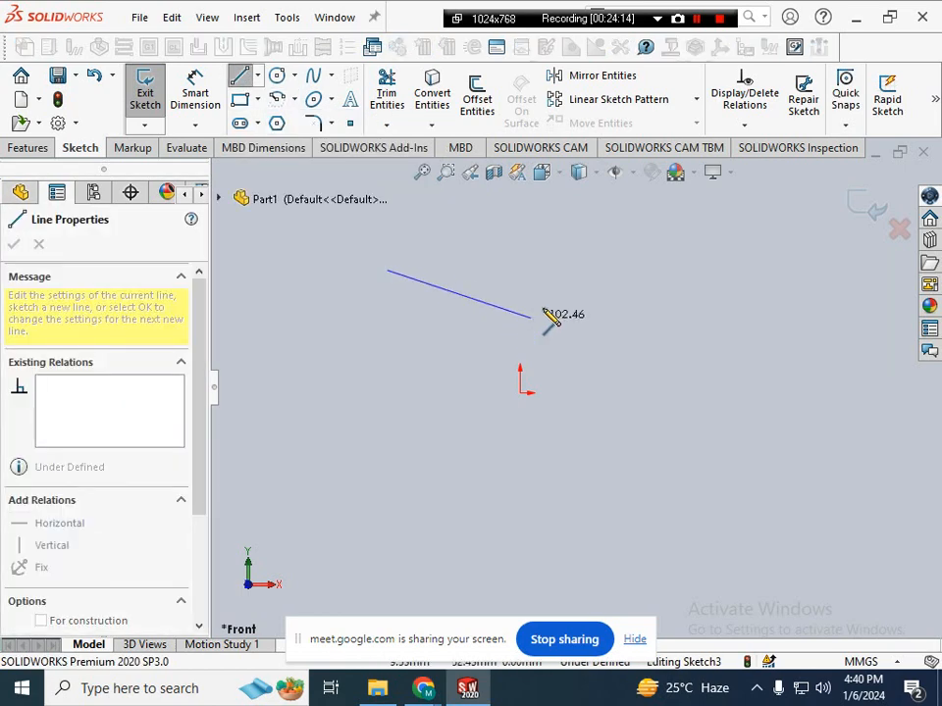
{"action": "left_click", "coordinate": [552, 295]}
{"action": "left_click", "coordinate": [541, 329]}
{"action": "left_click", "coordinate": [421, 328]}
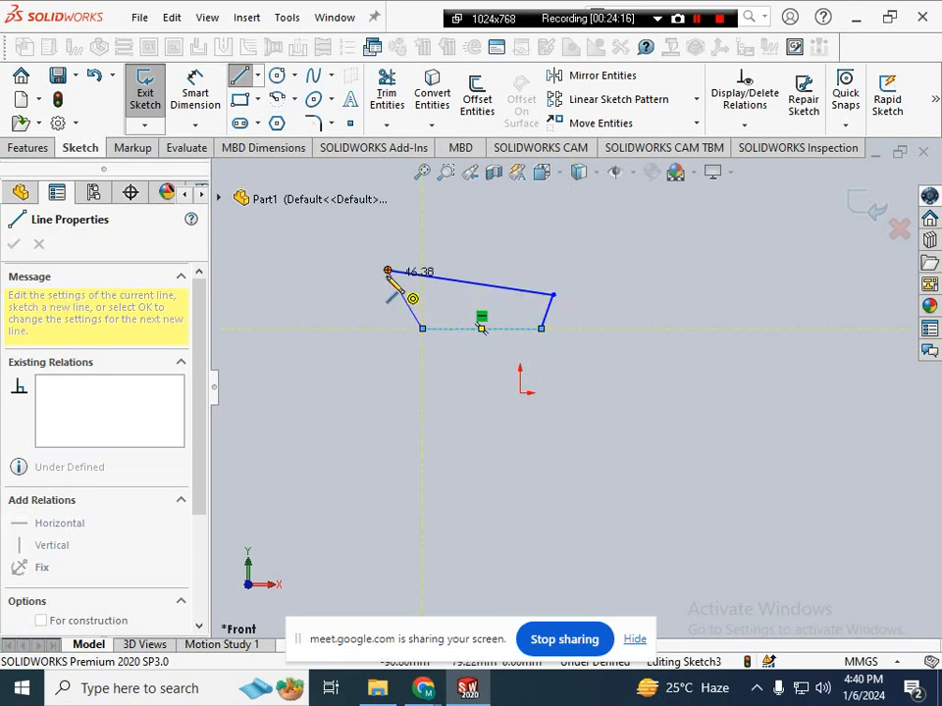
{"action": "left_click", "coordinate": [388, 270]}
{"action": "key", "text": "Escape"}
- Delete all four lines of the irregular profile
{"action": "left_click_drag", "start_coordinate": [410, 271], "coordinate": [624, 410]}
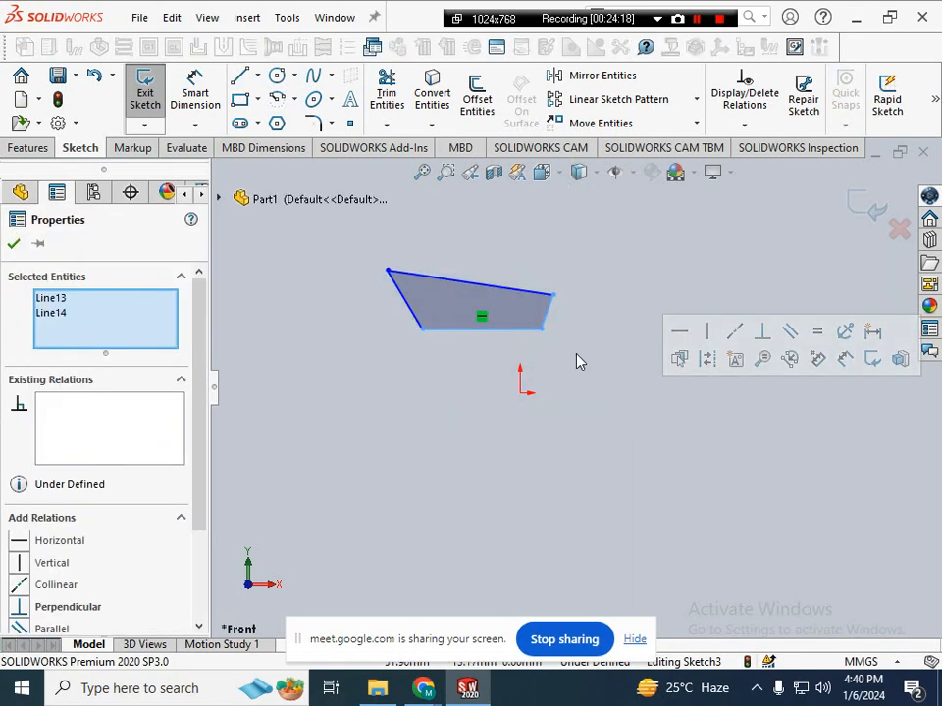
{"action": "key", "text": "Delete"}
{"action": "left_click_drag", "start_coordinate": [544, 297], "coordinate": [368, 322]}
{"action": "key", "text": "Delete"}
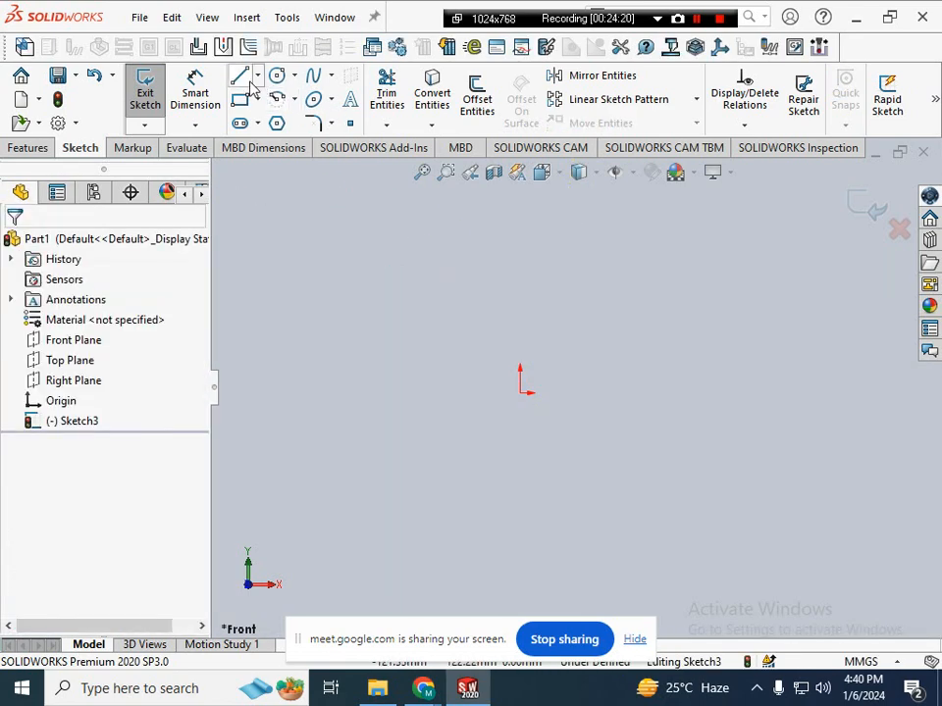
- Sketch a long, slightly sloped line above the origin and a vertical line about 137 mm long down from its left end
{"action": "left_click", "coordinate": [240, 75]}
{"action": "left_click", "coordinate": [330, 284]}
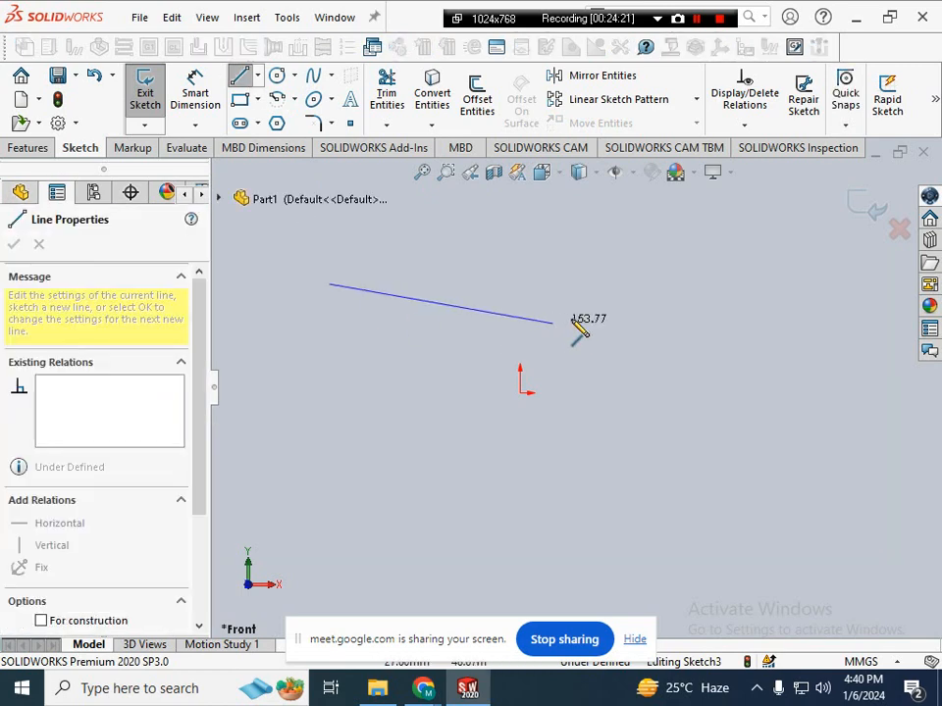
{"action": "double_click", "coordinate": [621, 292]}
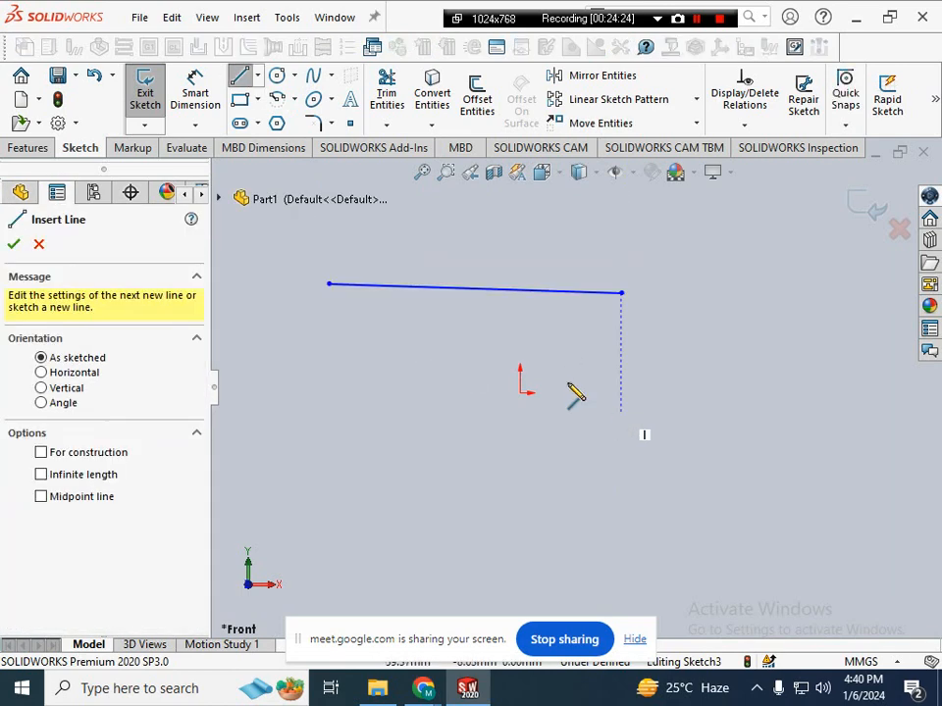
{"action": "left_click", "coordinate": [330, 284]}
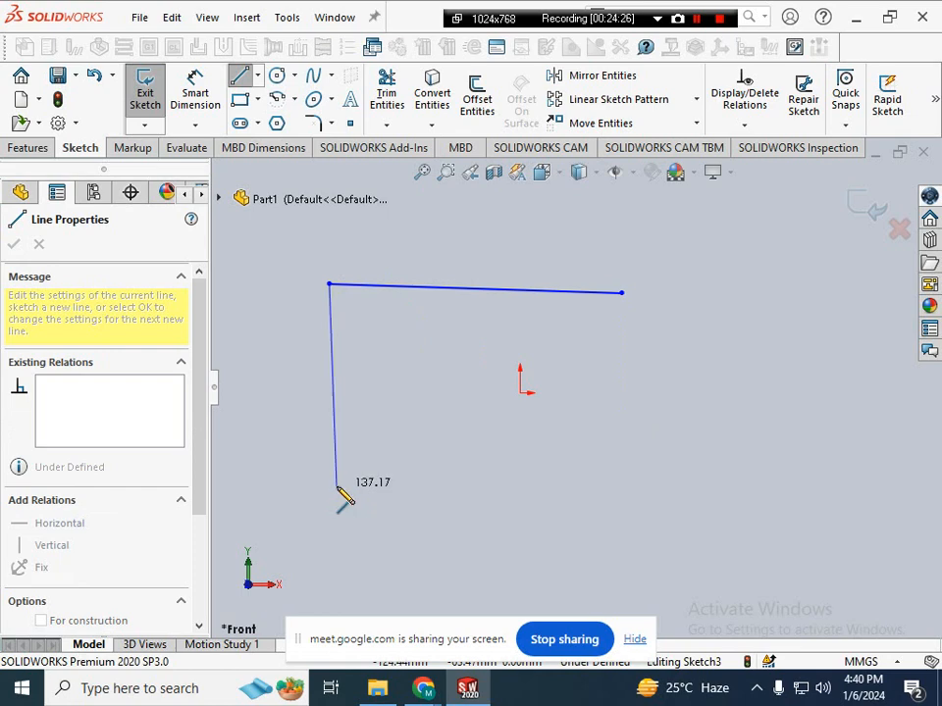
{"action": "double_click", "coordinate": [337, 488]}
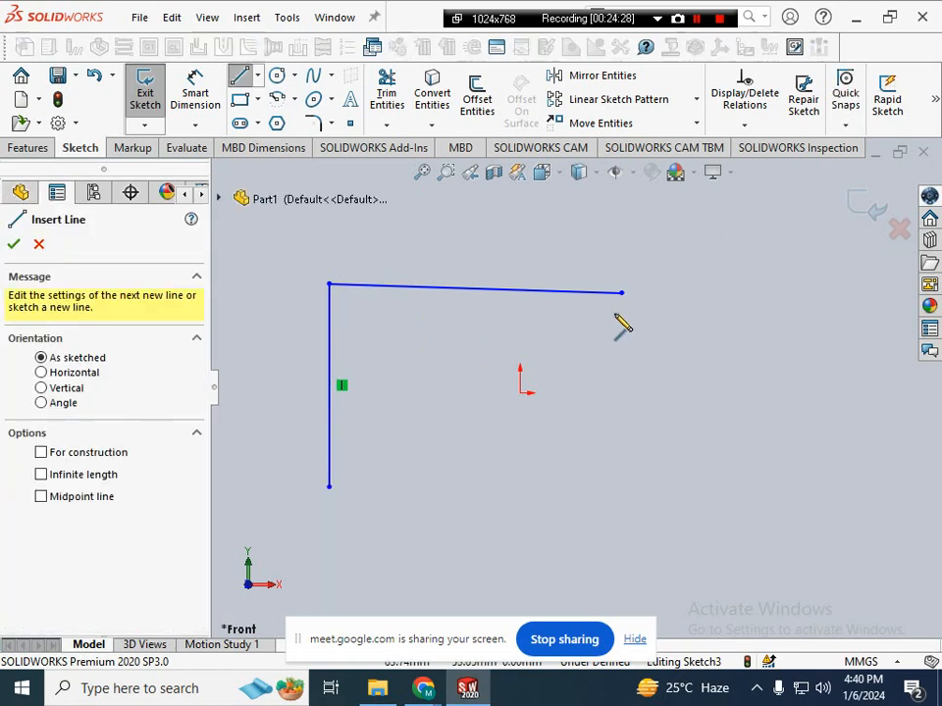
- Sketch a slanted line about 96 mm long from the top line's right end to the origin
{"action": "left_click", "coordinate": [621, 294]}
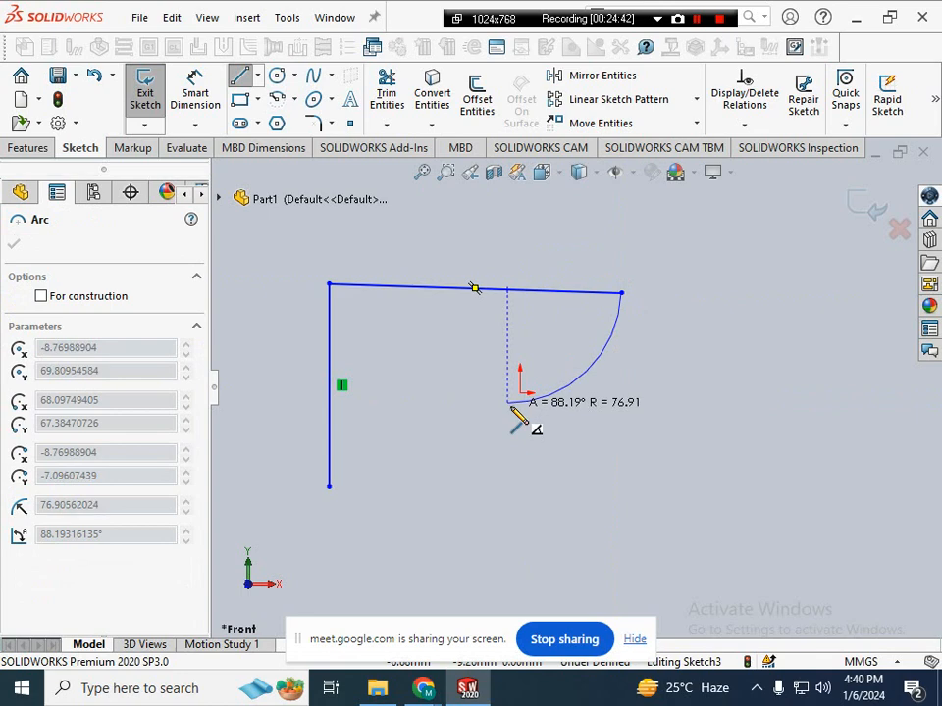
{"action": "key", "text": "Escape"}
{"action": "key", "text": "l"}
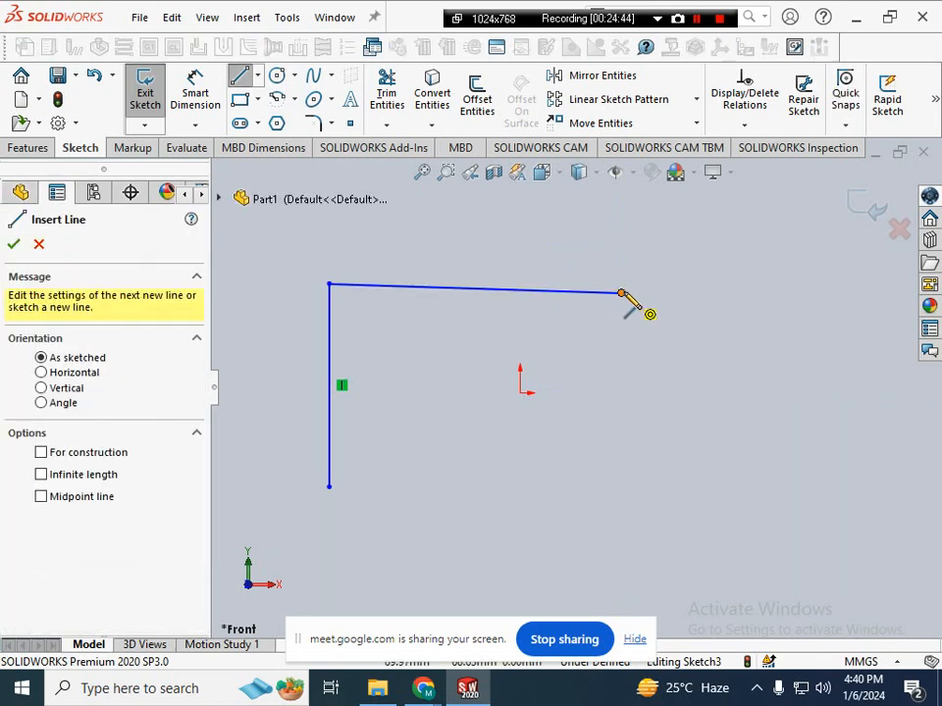
{"action": "left_click", "coordinate": [620, 294]}
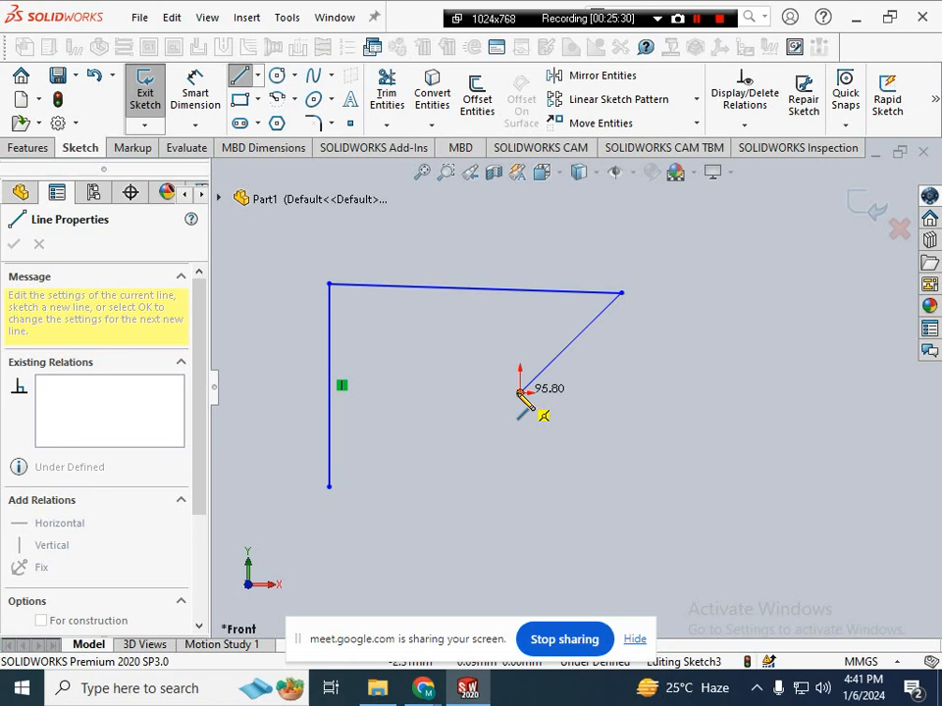
{"action": "left_click", "coordinate": [519, 392]}
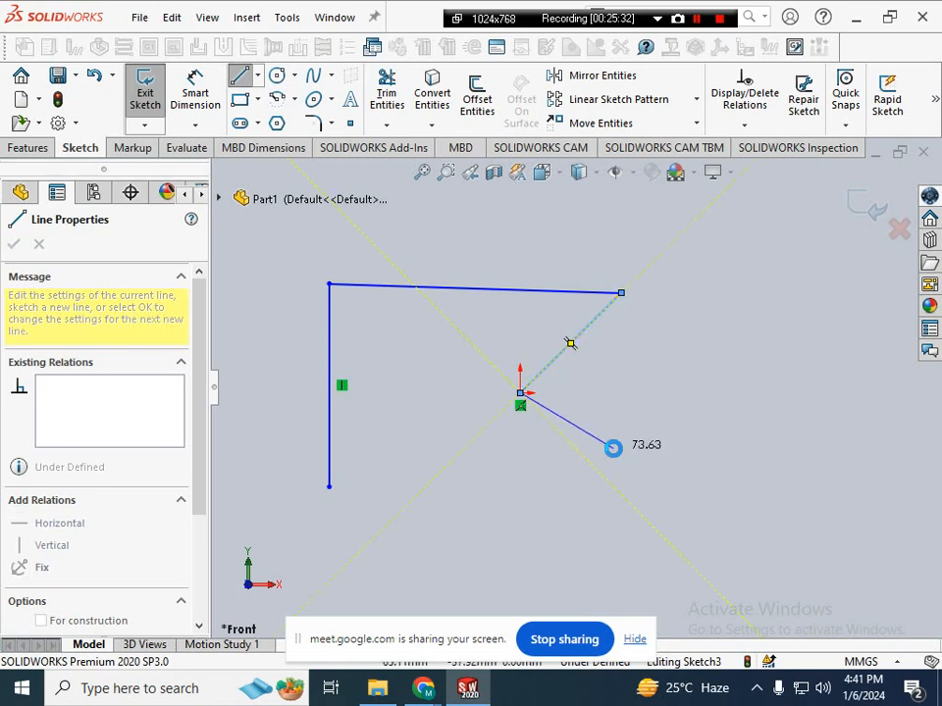
{"action": "key", "text": "Escape"}
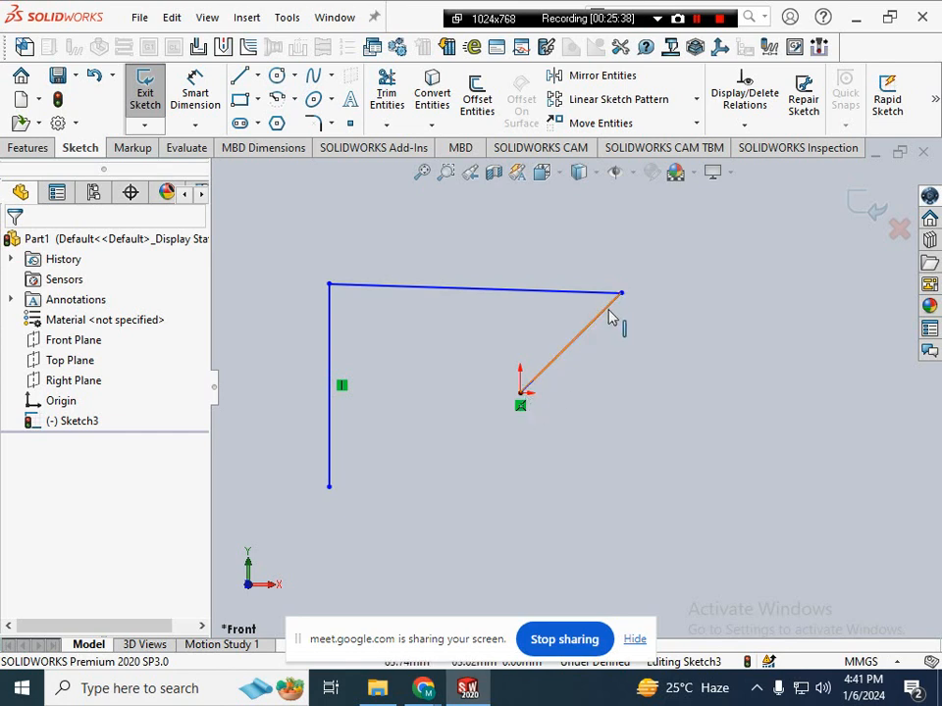
- Add a Vertical relation to the slanted line that ends at the origin
{"action": "left_click_drag", "start_coordinate": [609, 315], "coordinate": [563, 353]}
{"action": "left_click", "coordinate": [585, 370]}
{"action": "left_click", "coordinate": [567, 346]}
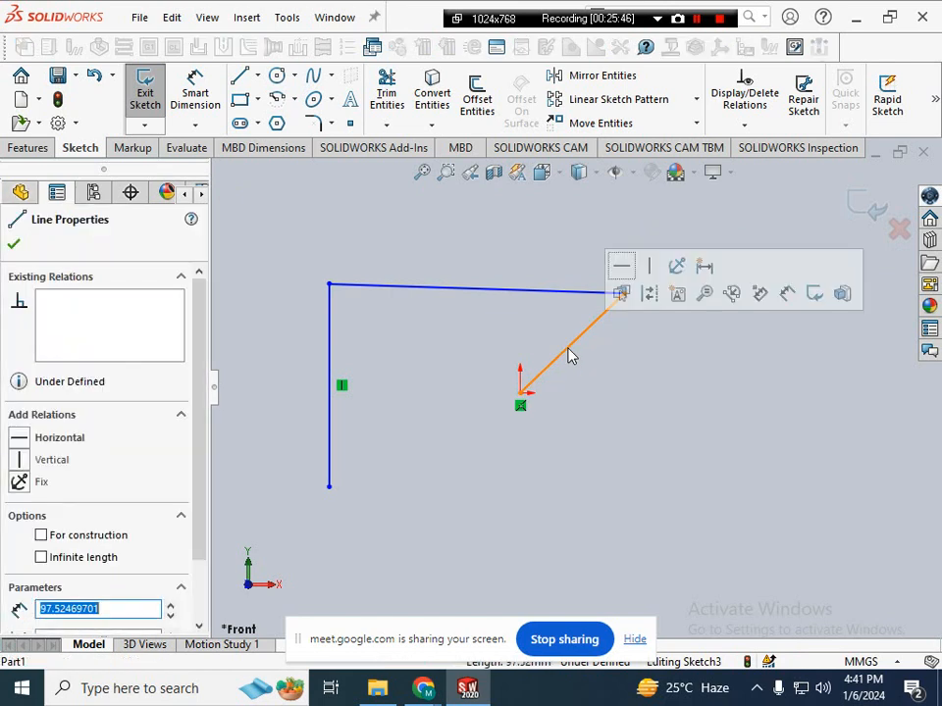
{"action": "left_click", "coordinate": [649, 273]}
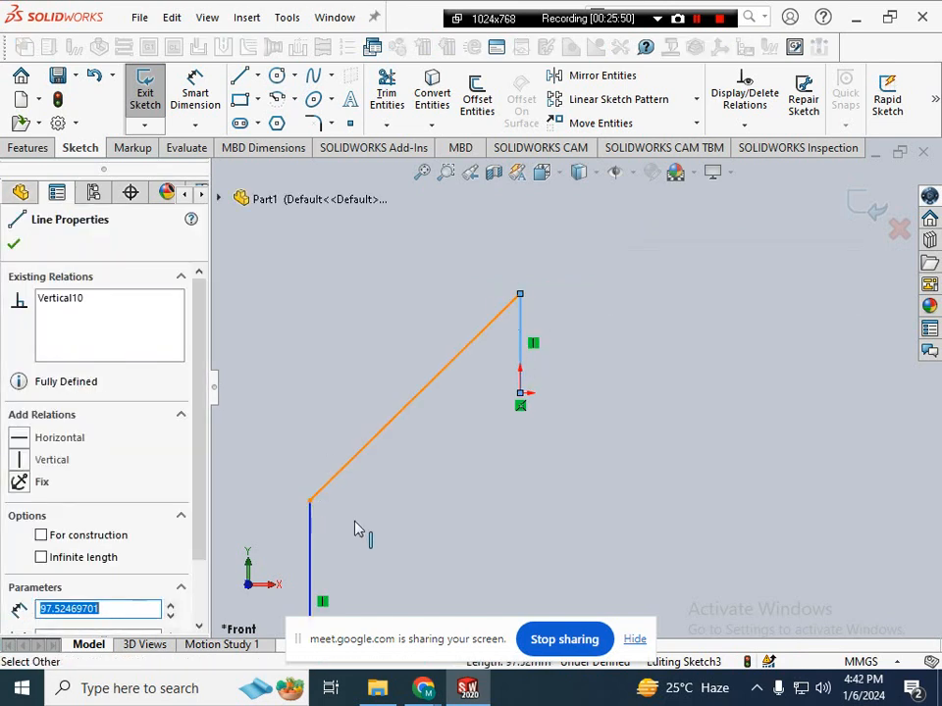
{"action": "left_click", "coordinate": [636, 352]}
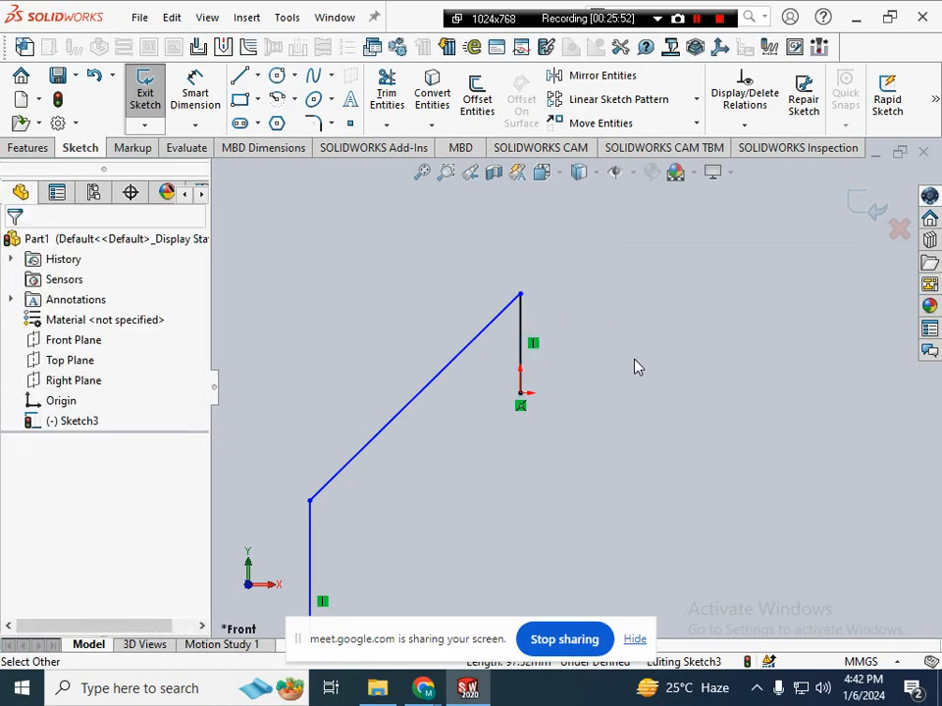
- Move the upper endpoint of the origin's vertical line upward, lengthening the line to about 107 mm
{"action": "left_click", "coordinate": [524, 336]}
{"action": "left_click", "coordinate": [616, 351]}
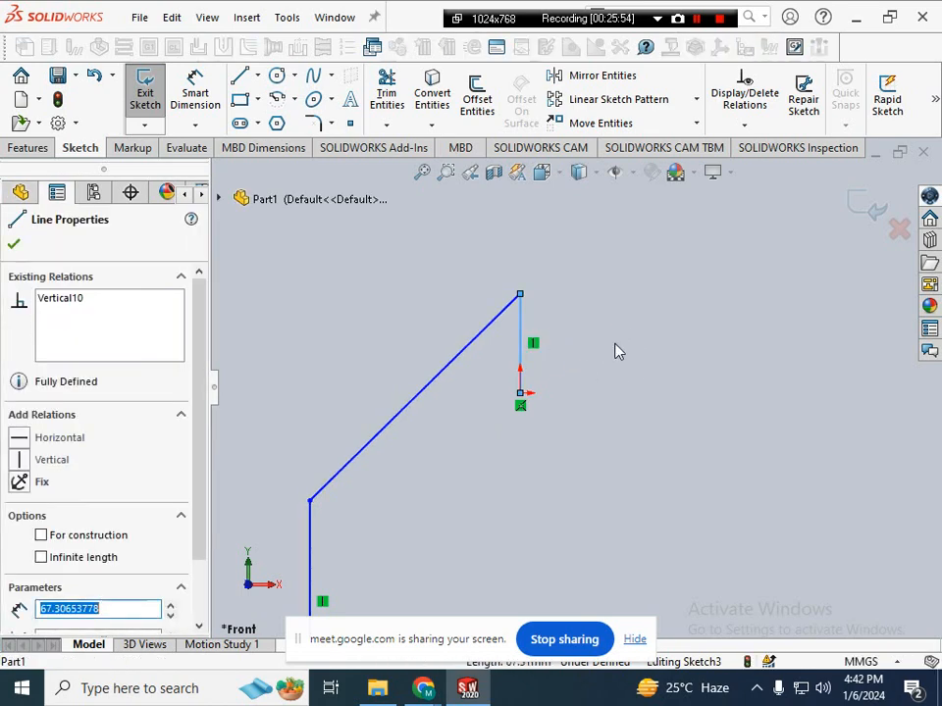
{"action": "left_click_drag", "start_coordinate": [521, 297], "coordinate": [523, 238]}
{"action": "right_click_drag", "start_coordinate": [629, 439], "coordinate": [620, 366]}
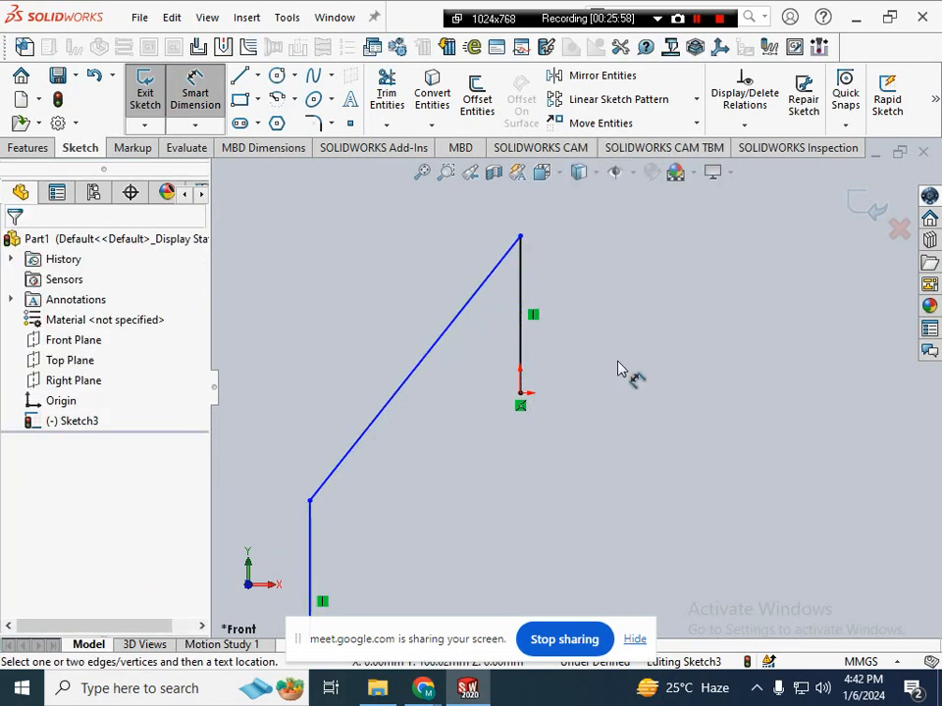
{"action": "key", "text": "Escape"}
{"action": "left_click", "coordinate": [196, 98]}
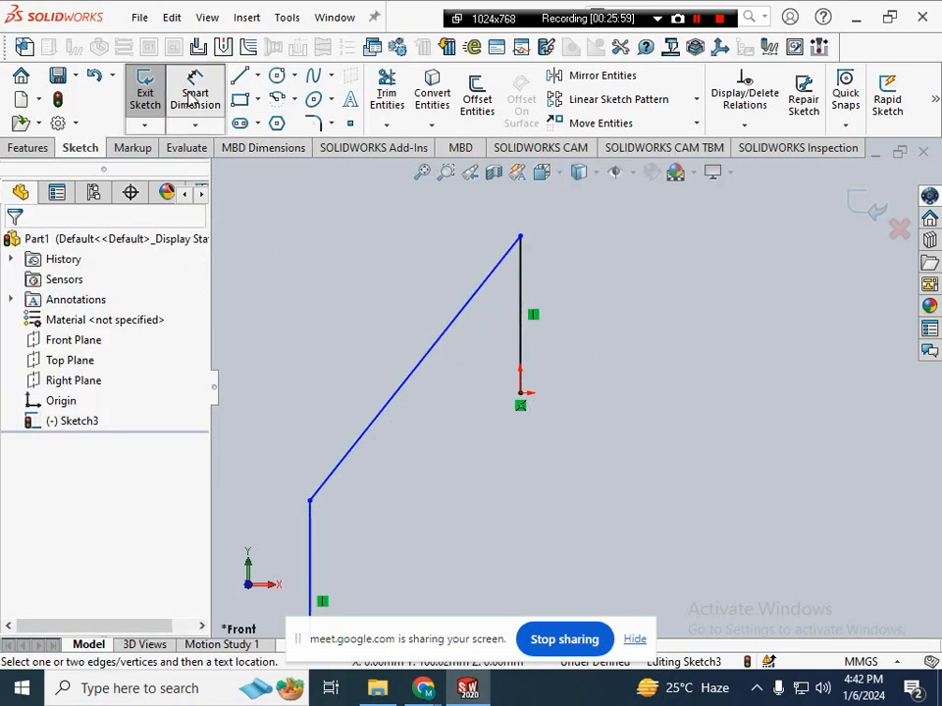
{"action": "key", "text": "Escape"}
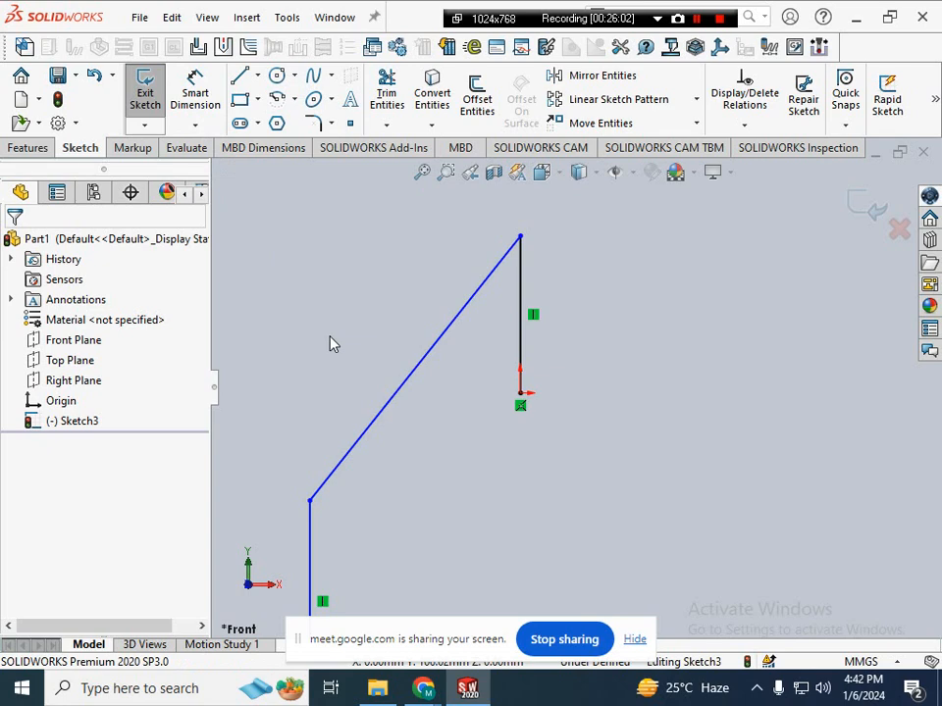
- Dimension the vertical line rising from the origin to 100 mm and check its upper endpoint
{"action": "right_click_drag", "start_coordinate": [333, 343], "coordinate": [337, 248]}
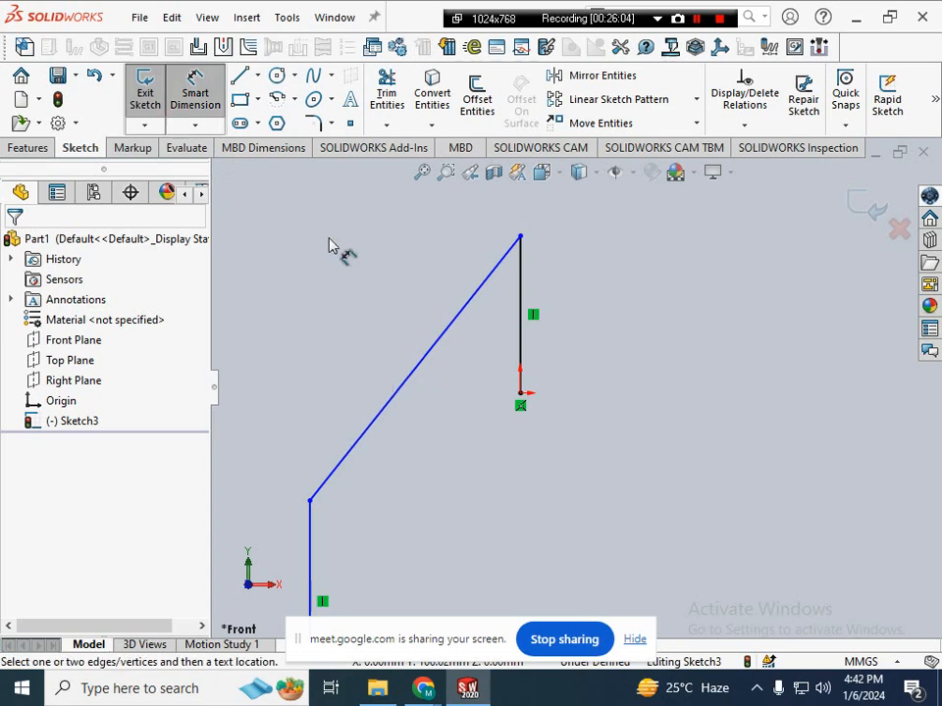
{"action": "left_click", "coordinate": [522, 312]}
{"action": "left_click", "coordinate": [591, 312]}
{"action": "type", "text": "100"}
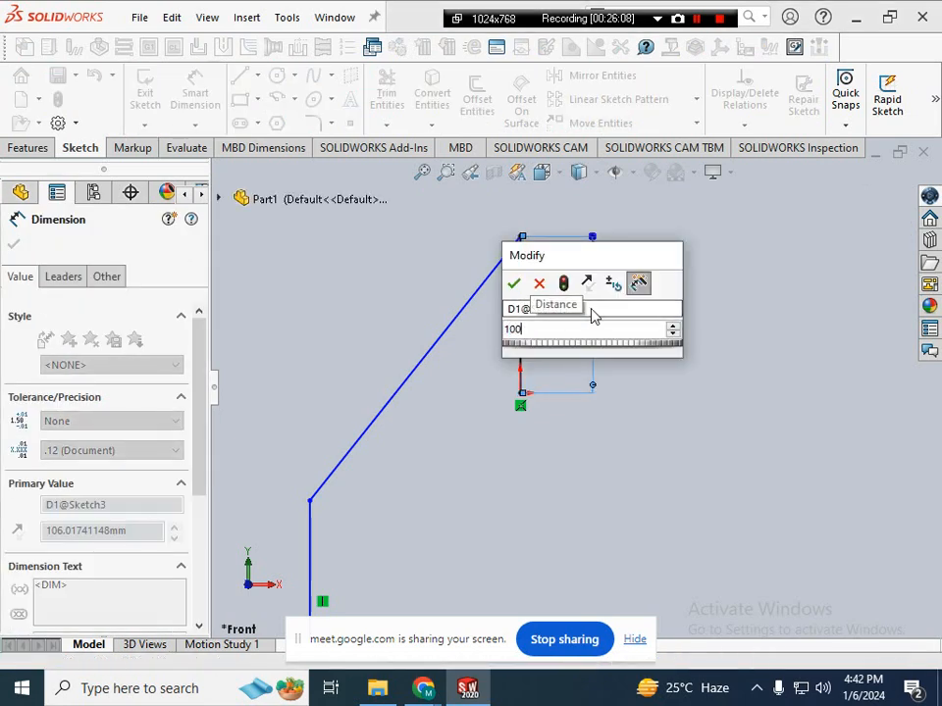
{"action": "key", "text": "Return"}
{"action": "key", "text": "Escape"}
{"action": "key", "text": "Escape"}
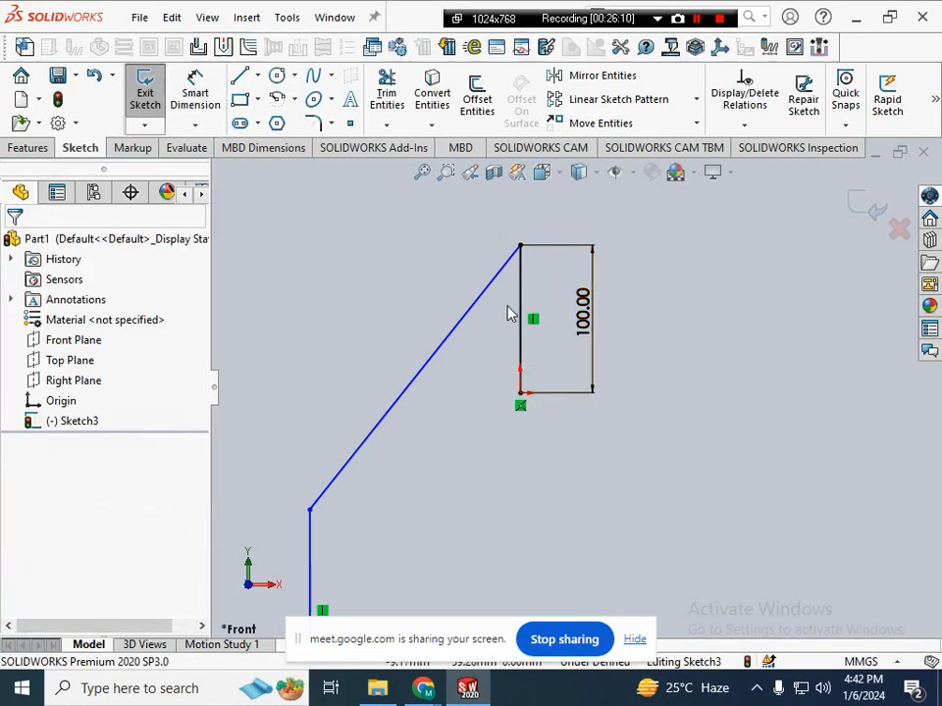
{"action": "left_click", "coordinate": [517, 295]}
{"action": "left_click", "coordinate": [522, 246]}
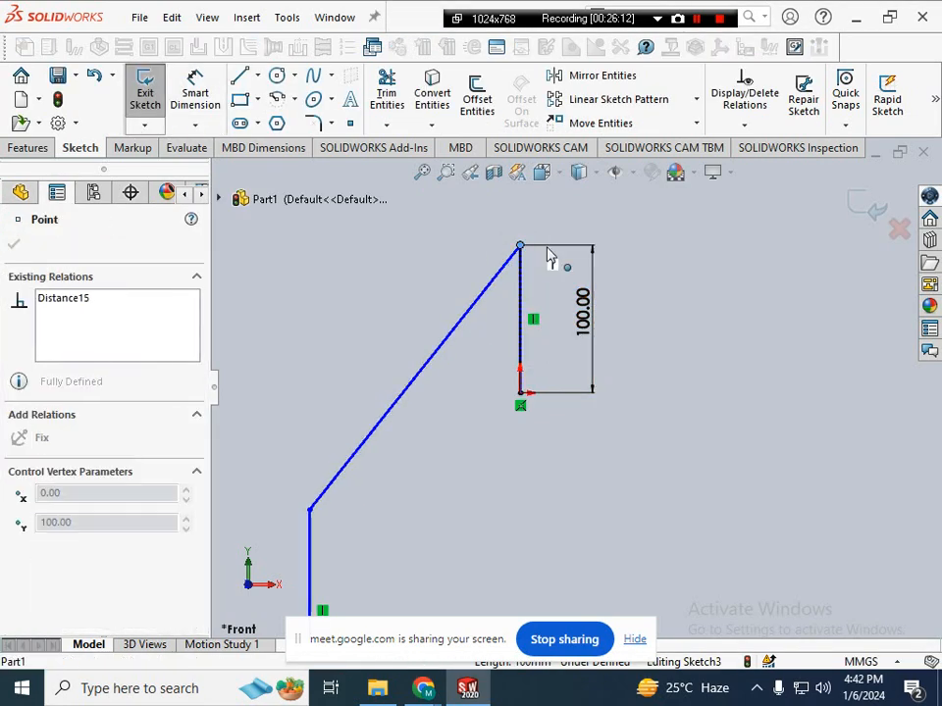
{"action": "left_click", "coordinate": [641, 408]}
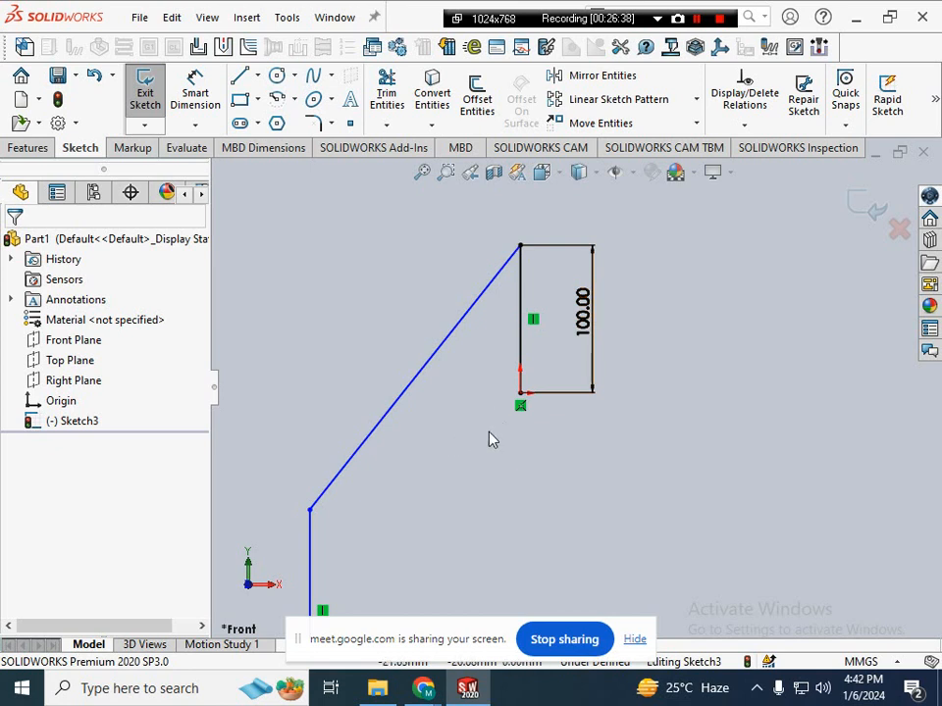
- Add a Horizontal relation to the slanted line joining the tops of the two vertical lines
{"action": "left_click", "coordinate": [443, 345]}
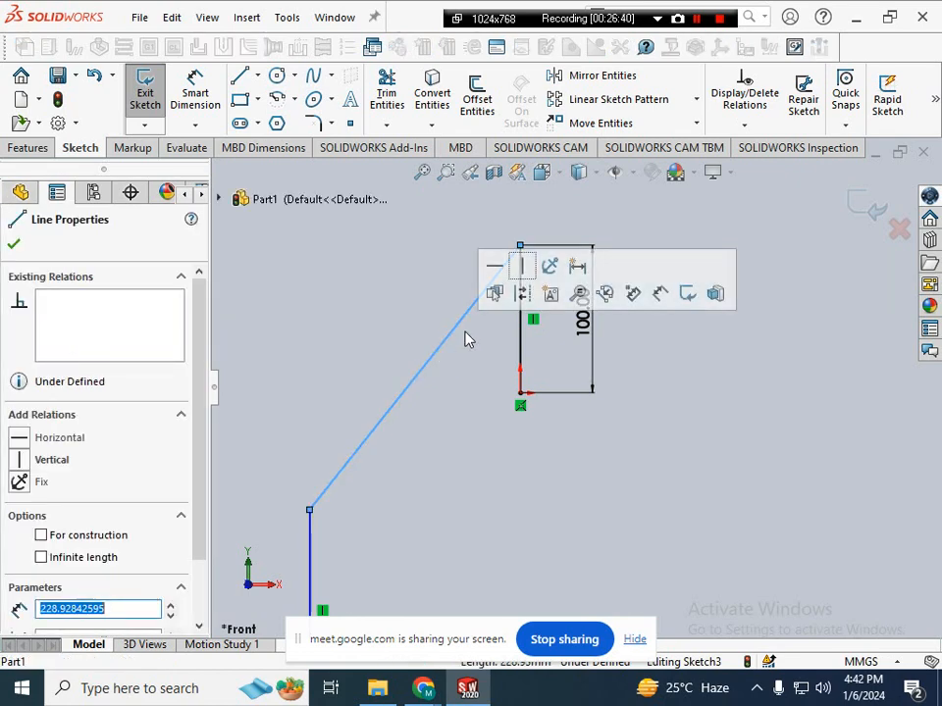
{"action": "left_click", "coordinate": [493, 271]}
{"action": "left_click", "coordinate": [395, 359]}
{"action": "scroll", "coordinate": [396, 359], "scroll_direction": "up", "scroll_amount": 3}
{"action": "scroll", "coordinate": [452, 394], "scroll_direction": "down", "scroll_amount": 3}
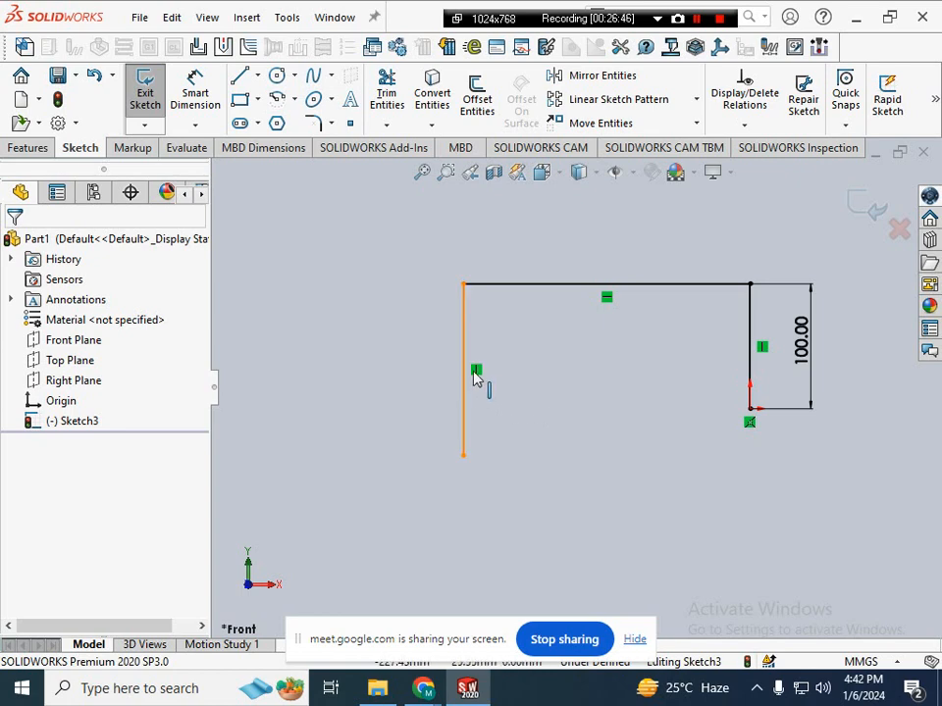
{"action": "left_click", "coordinate": [475, 373]}
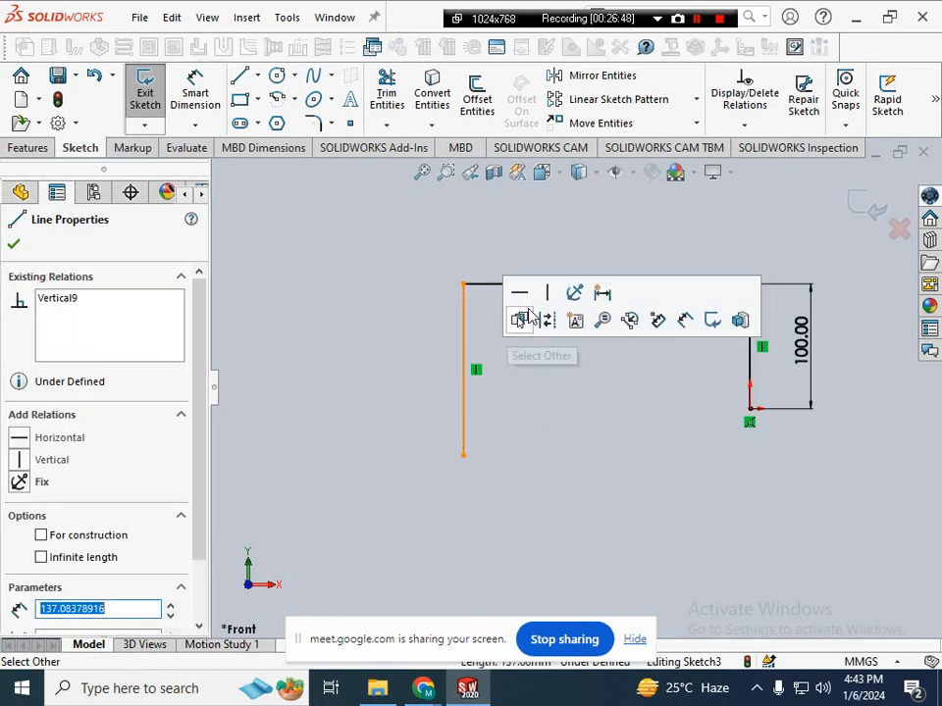
{"action": "left_click", "coordinate": [526, 427]}
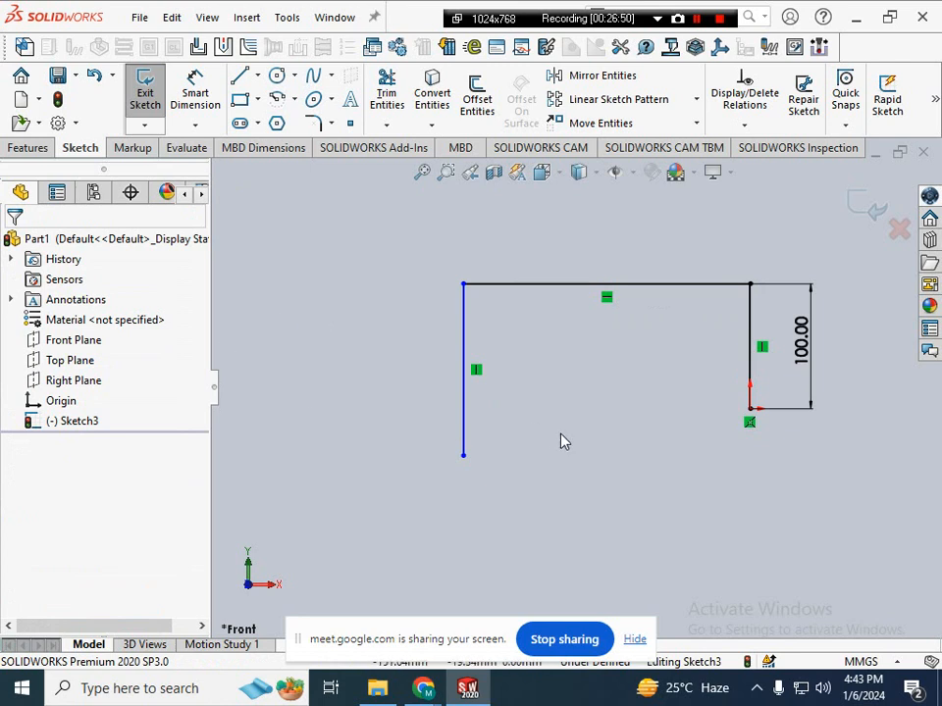
{"action": "scroll", "coordinate": [561, 442], "scroll_direction": "up", "scroll_amount": 3}
{"action": "scroll", "coordinate": [561, 439], "scroll_direction": "down", "scroll_amount": 2}
{"action": "left_click", "coordinate": [493, 404]}
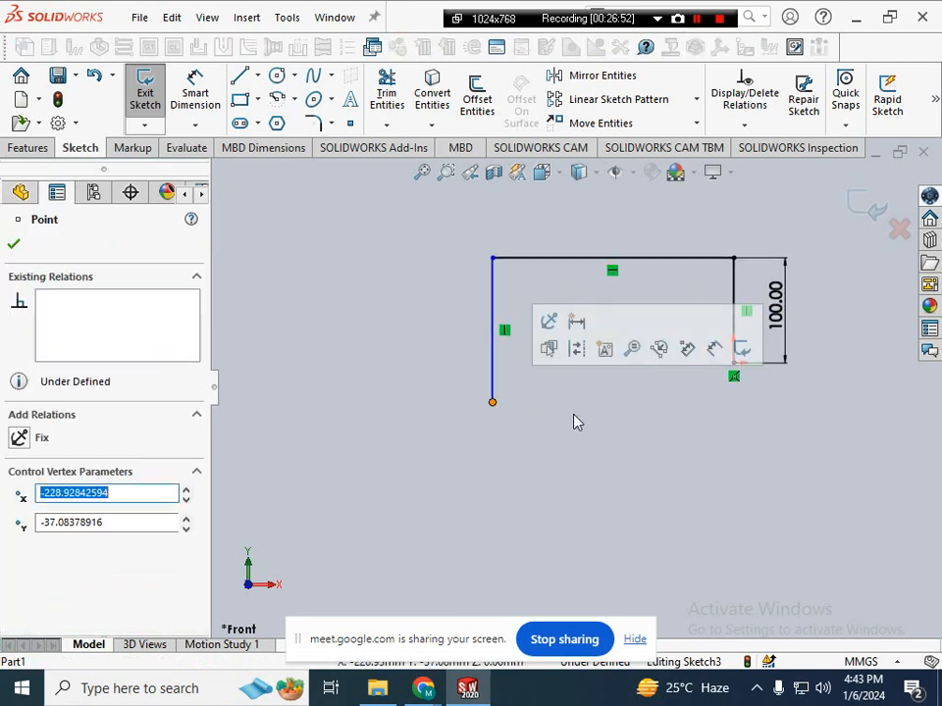
{"action": "scroll", "coordinate": [573, 422], "scroll_direction": "up", "scroll_amount": 1}
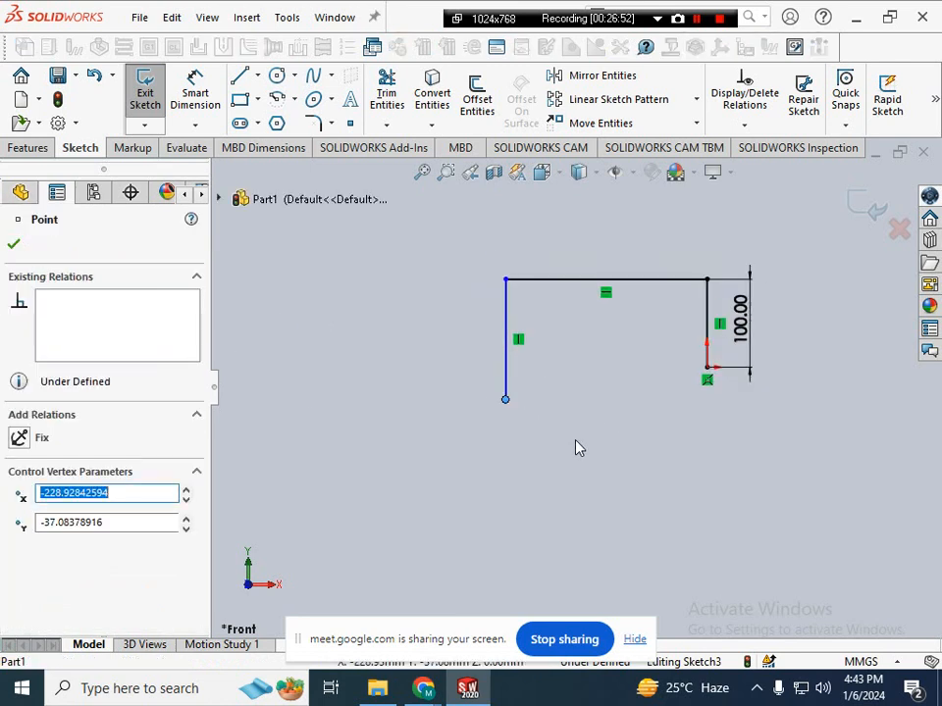
{"action": "left_click", "coordinate": [706, 370], "text": "ctrl"}
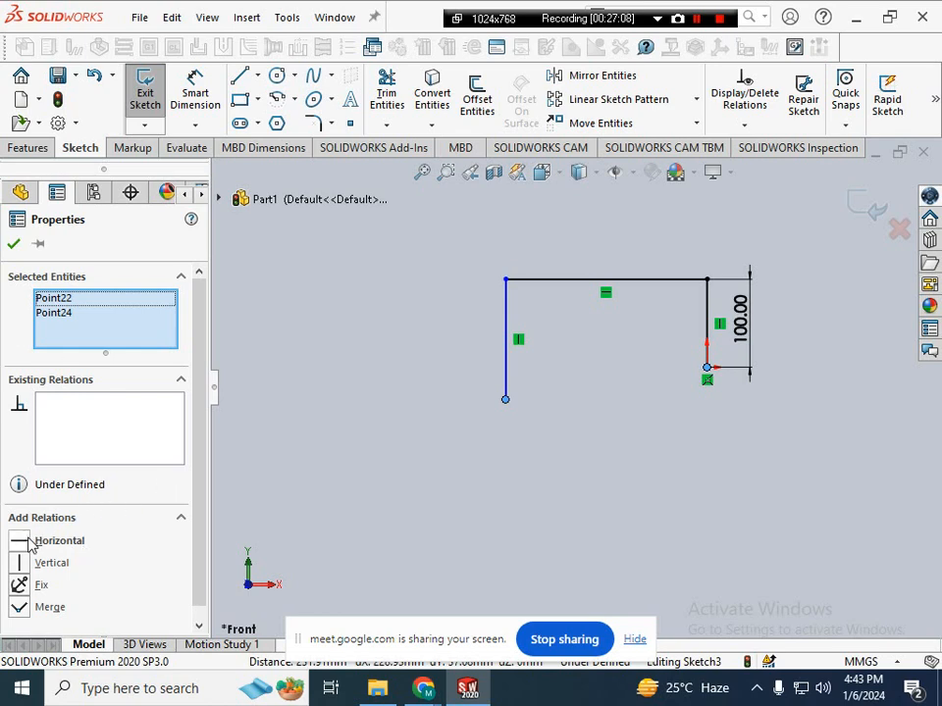
{"action": "left_click", "coordinate": [302, 487]}
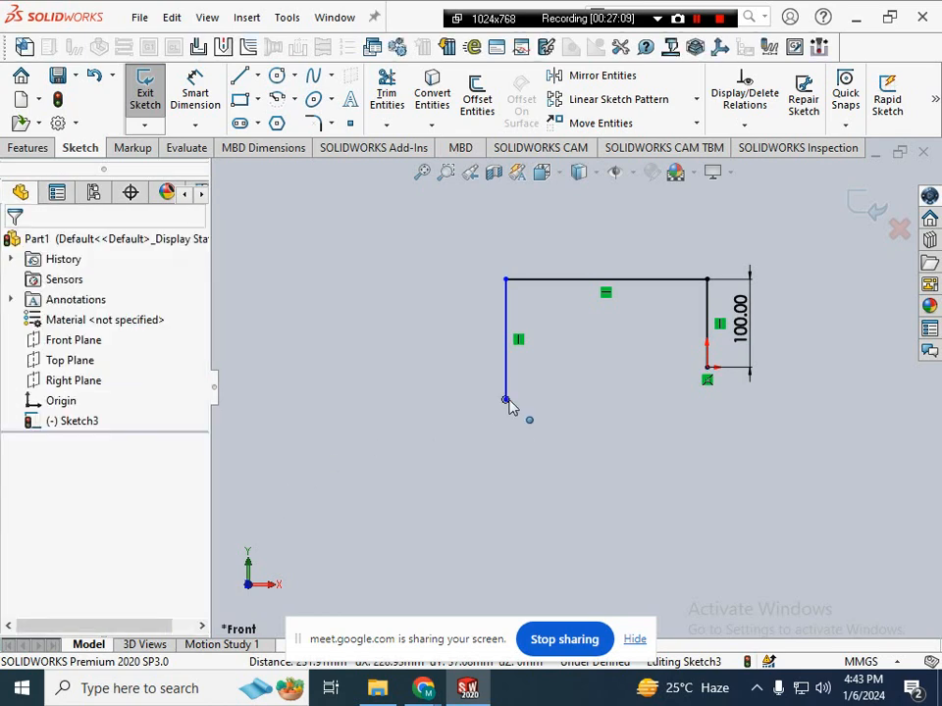
- Pull the left vertical line's lower endpoint downward and add a Horizontal relation between that endpoint and the origin
{"action": "left_click_drag", "start_coordinate": [505, 400], "coordinate": [504, 485]}
{"action": "left_click", "coordinate": [590, 506]}
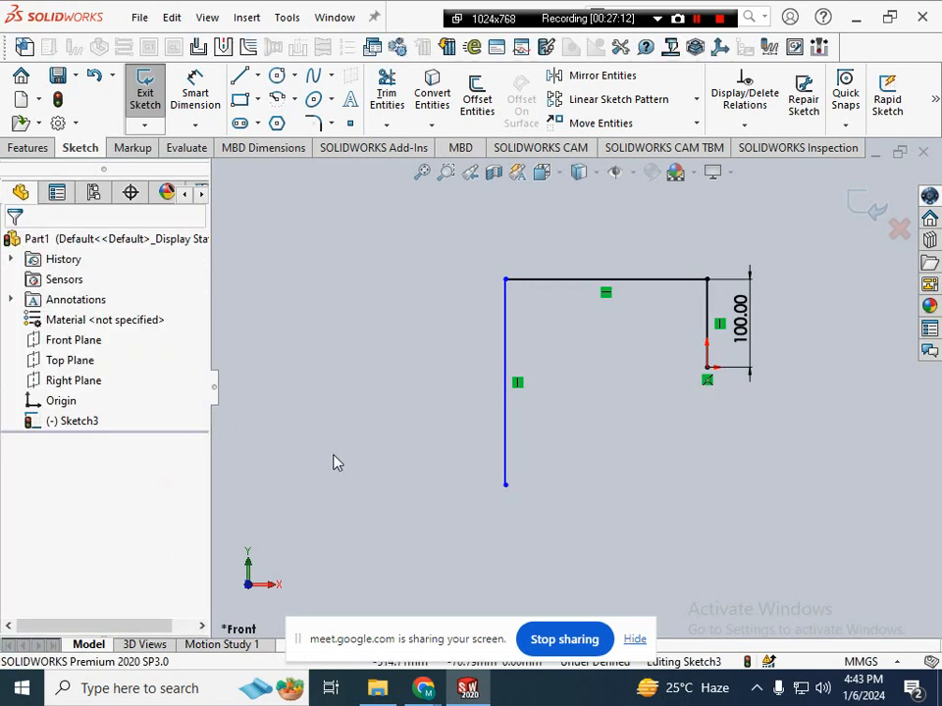
{"action": "left_click", "coordinate": [505, 484]}
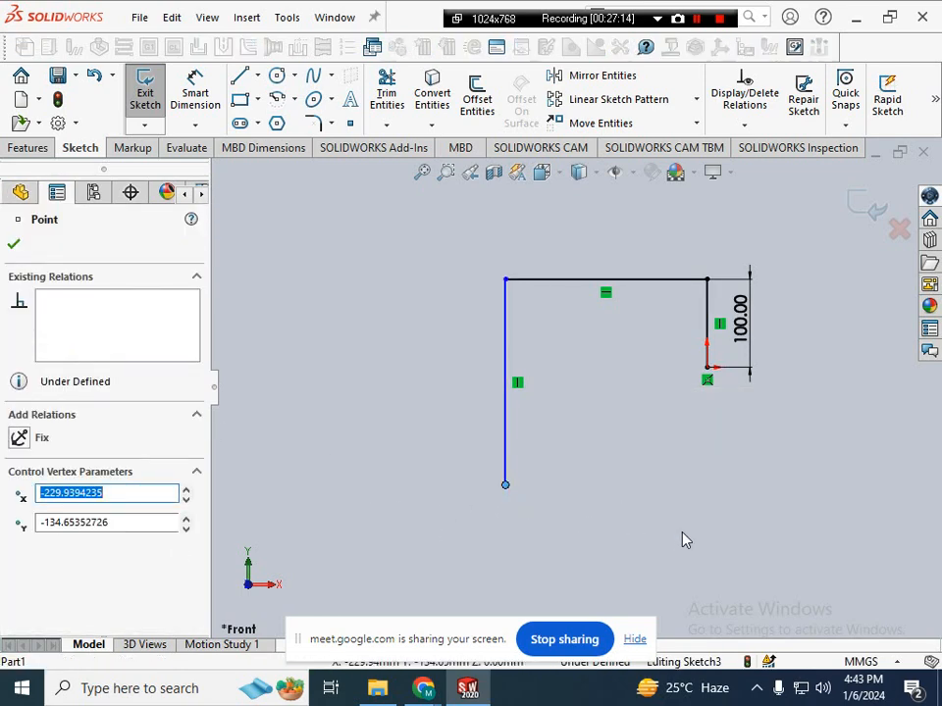
{"action": "left_click", "coordinate": [706, 367], "text": "ctrl"}
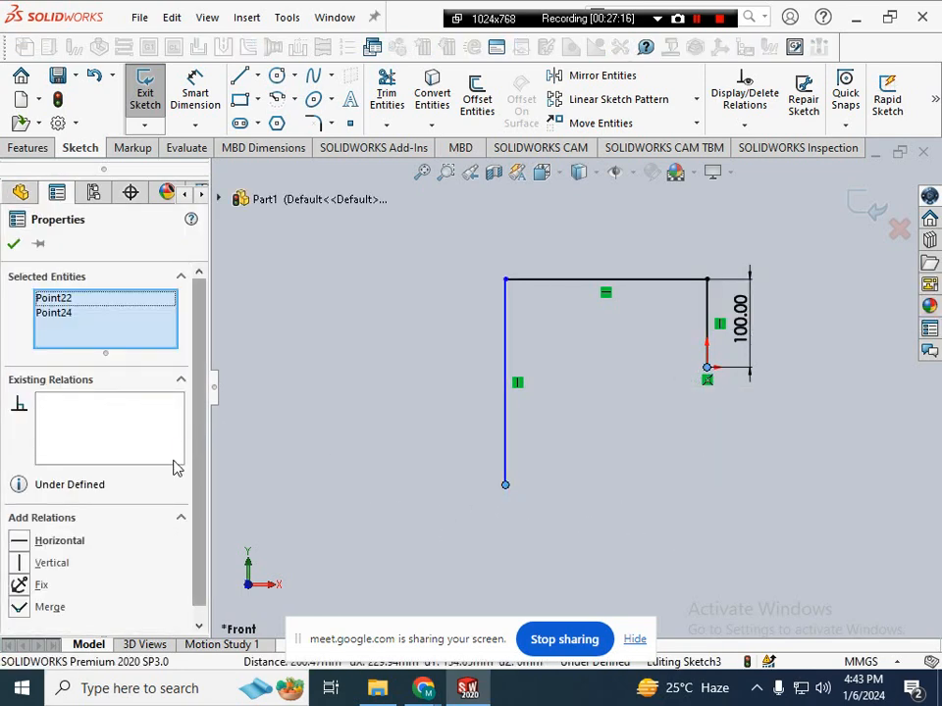
{"action": "left_click", "coordinate": [21, 543]}
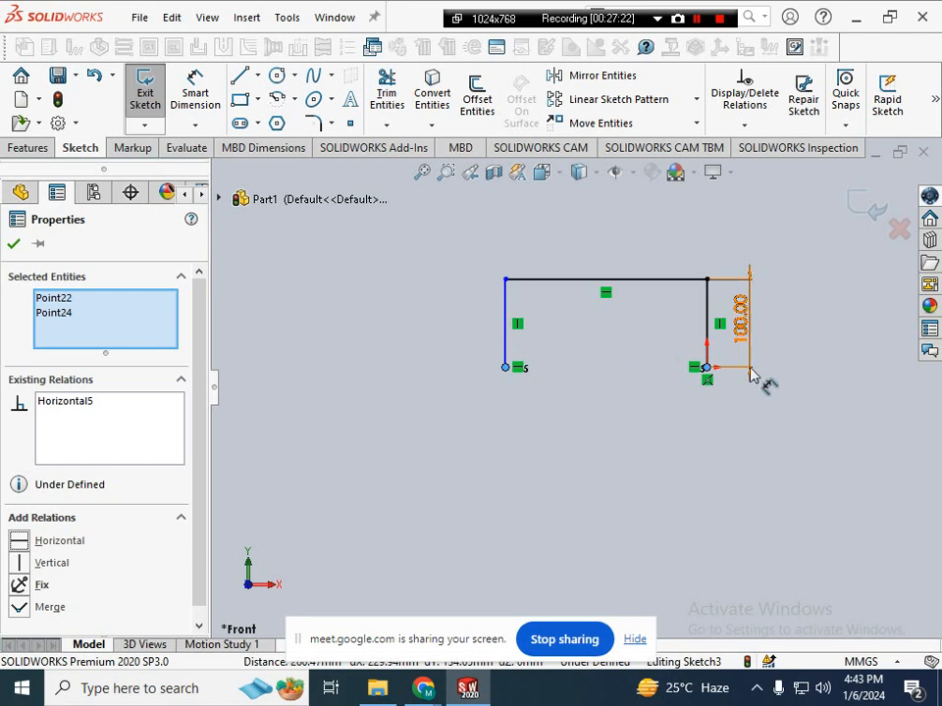
{"action": "left_click", "coordinate": [580, 428]}
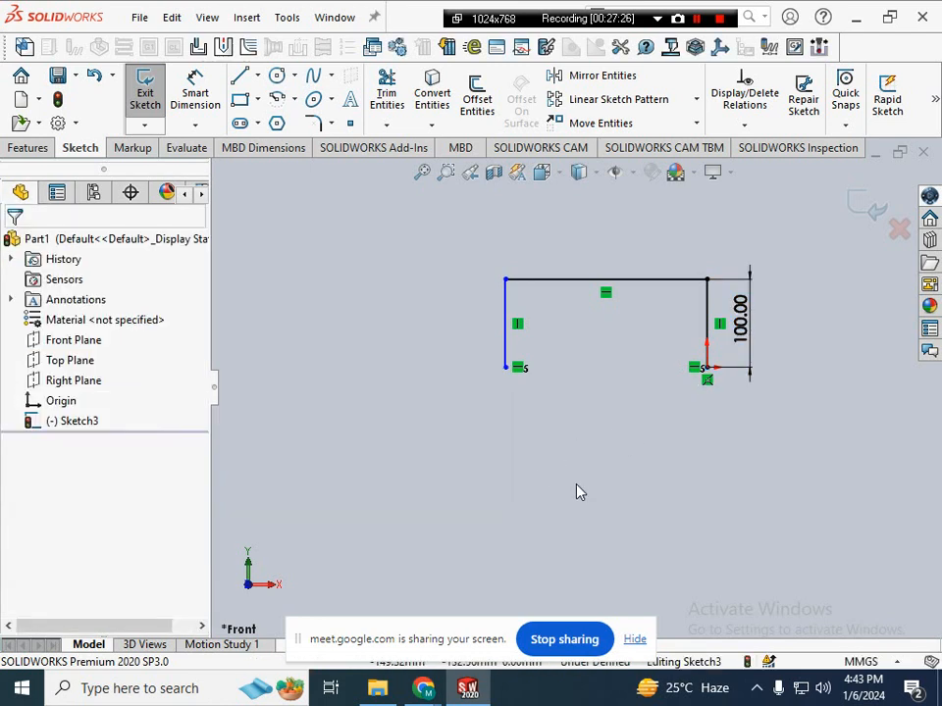
- Dimension the horizontal top line's length to 230 mm, placing the dimension above it
{"action": "left_click", "coordinate": [576, 286]}
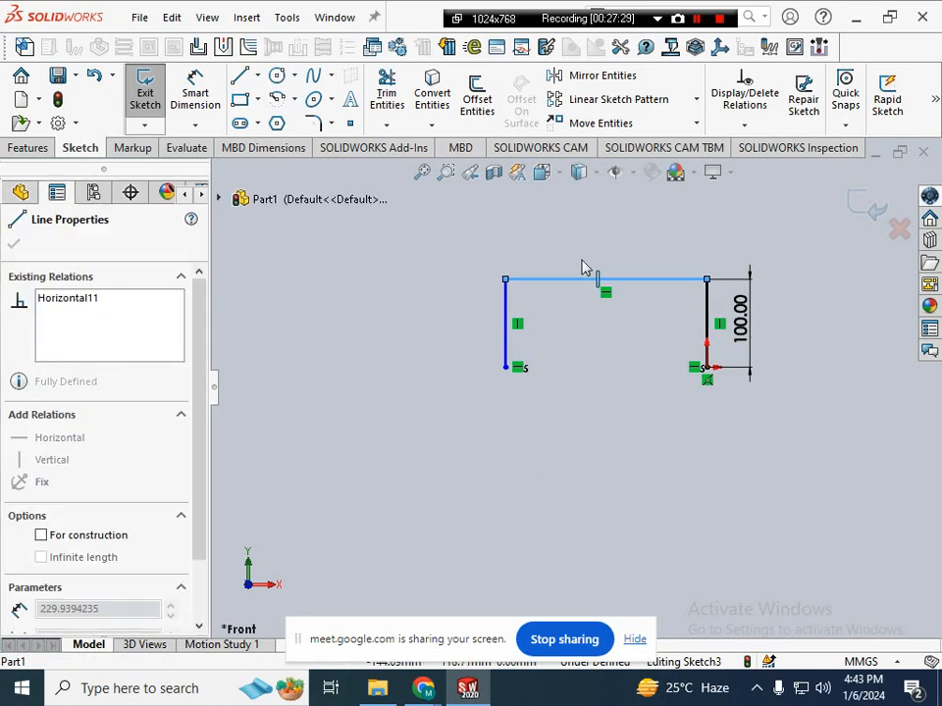
{"action": "left_click", "coordinate": [608, 367]}
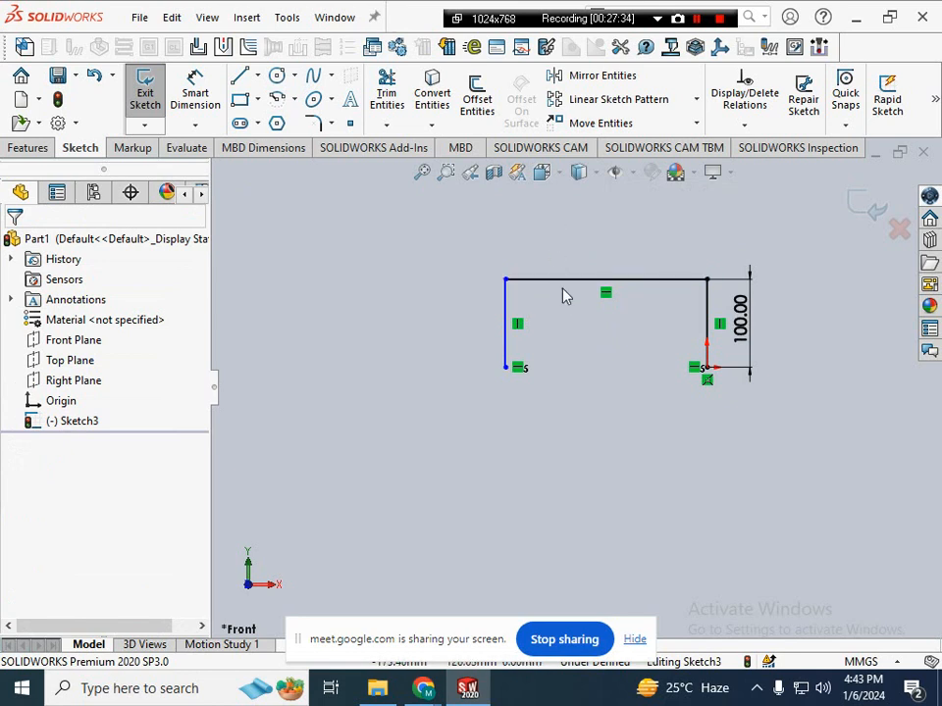
{"action": "right_click_drag", "start_coordinate": [609, 401], "coordinate": [605, 320]}
{"action": "key", "text": "Escape"}
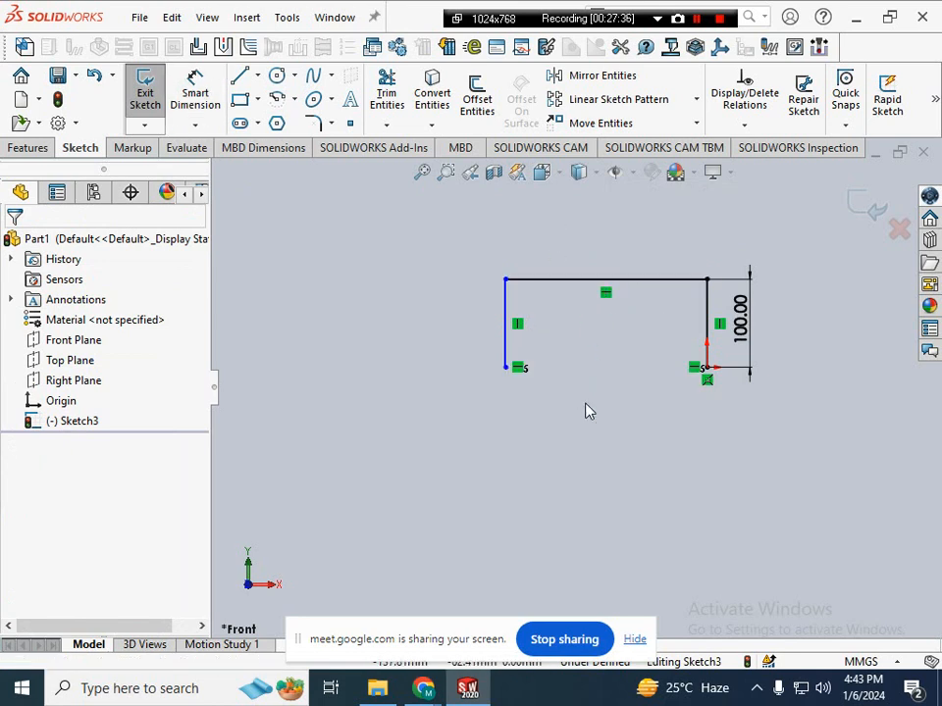
{"action": "left_click_drag", "start_coordinate": [504, 280], "coordinate": [454, 287]}
{"action": "key", "text": "Escape"}
{"action": "right_click_drag", "start_coordinate": [591, 442], "coordinate": [578, 332]}
{"action": "left_click", "coordinate": [566, 281]}
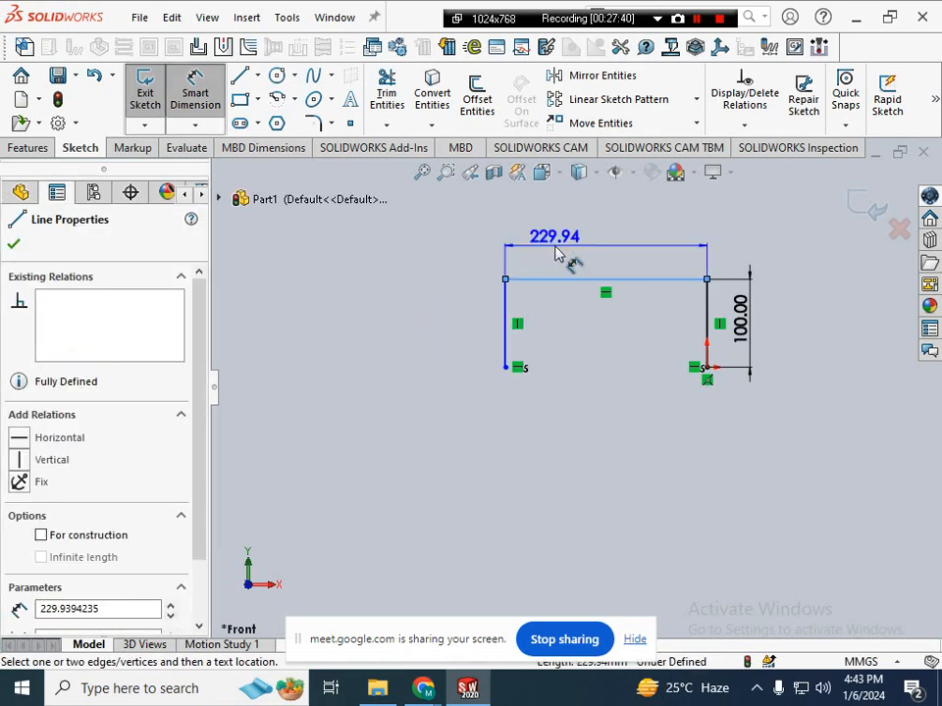
{"action": "left_click", "coordinate": [555, 253]}
{"action": "type", "text": "230"}
{"action": "key", "text": "Return"}
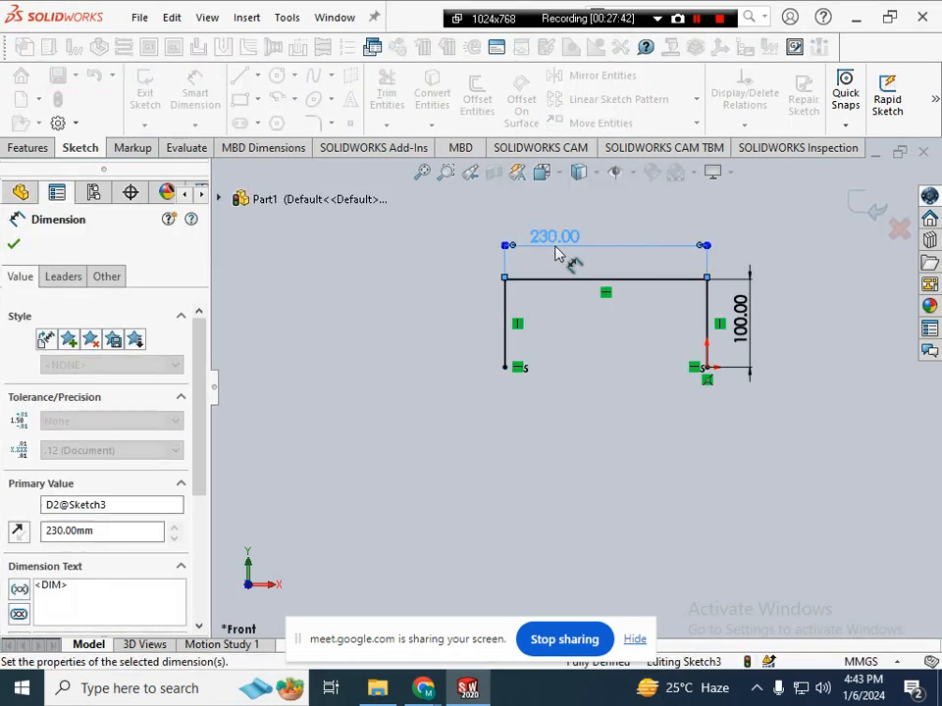
{"action": "key", "text": "Escape"}
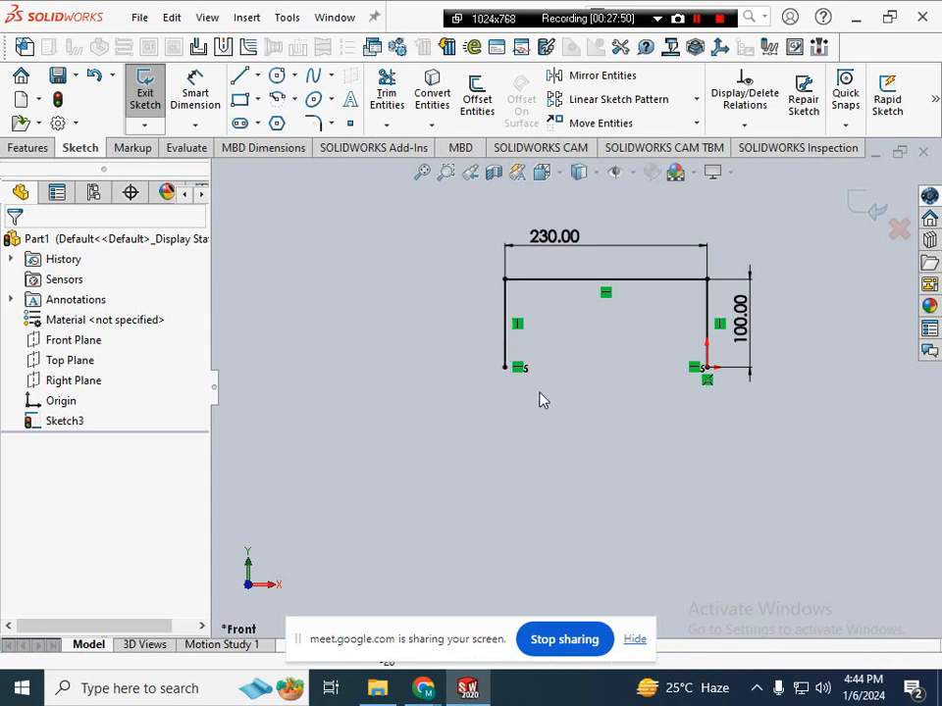
- Set the top line's length dimension to 210 mm
{"action": "left_click", "coordinate": [497, 343]}
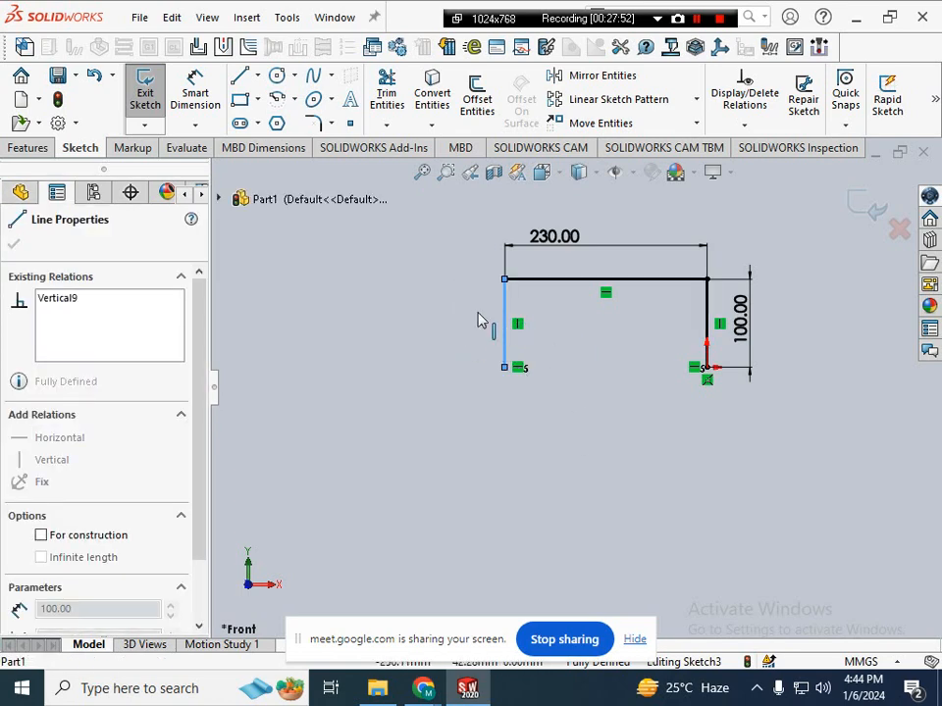
{"action": "left_click", "coordinate": [546, 296]}
{"action": "left_click", "coordinate": [554, 236]}
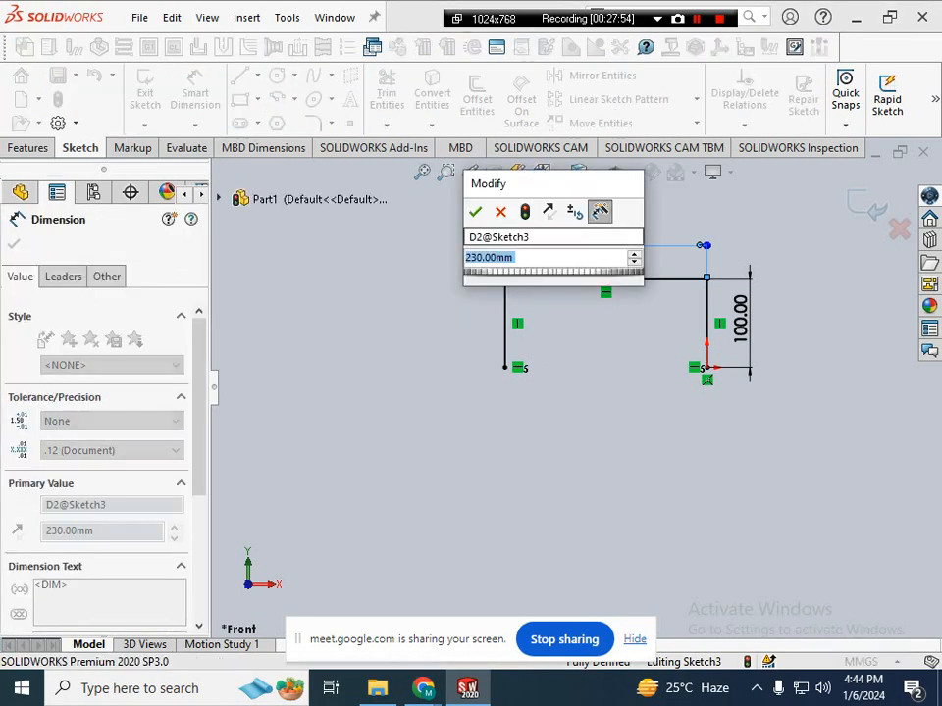
{"action": "type", "text": "210"}
{"action": "key", "text": "Return"}
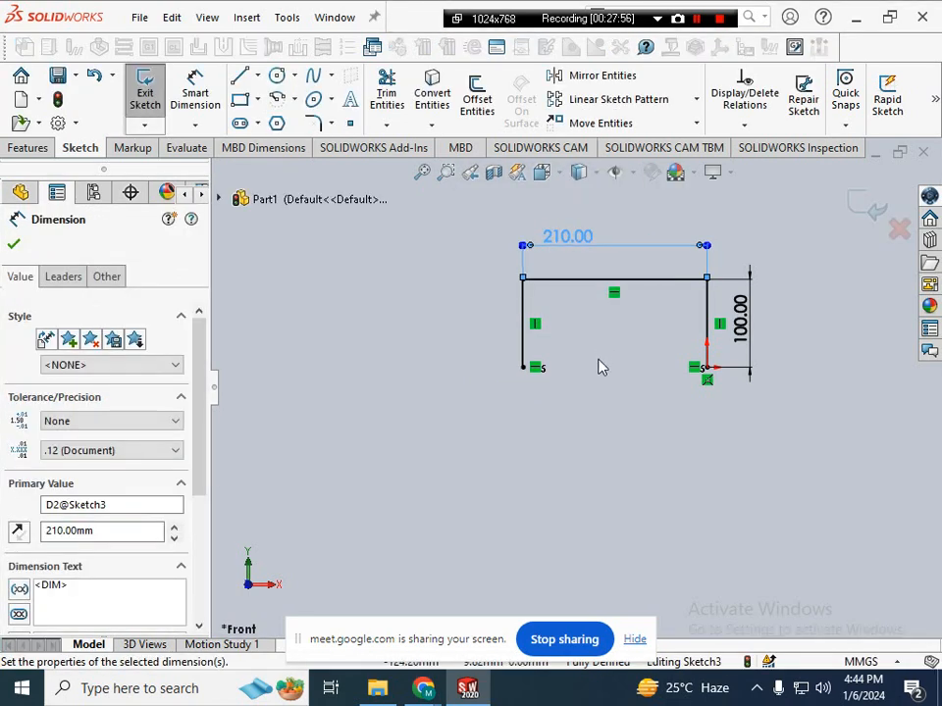
{"action": "left_click", "coordinate": [605, 406]}
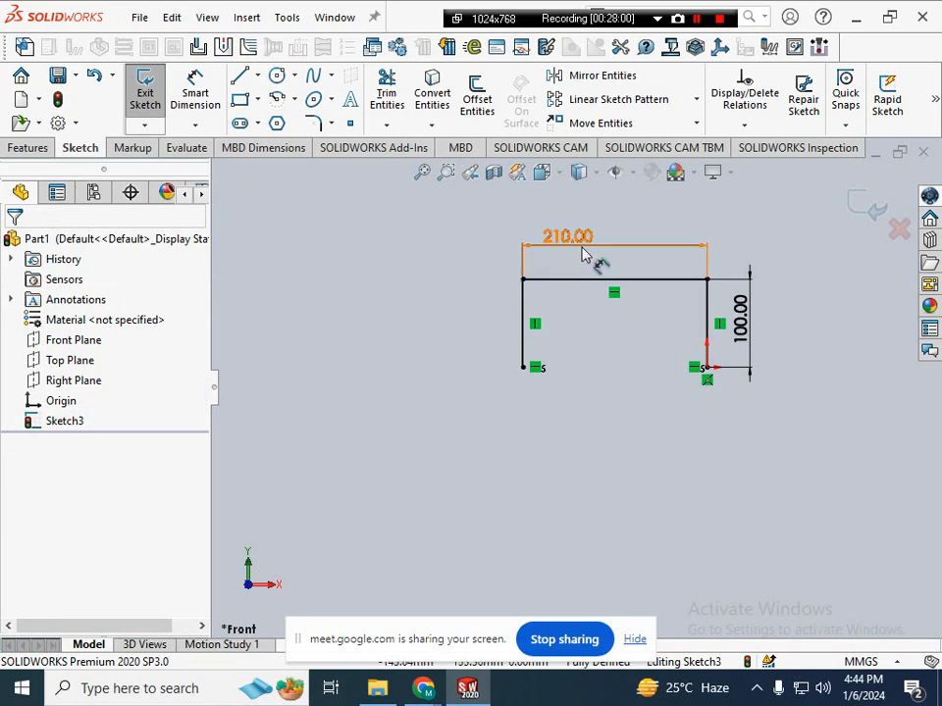
- Delete the top line's Horizontal relation and move its left endpoint downward so the line slopes
{"action": "left_click", "coordinate": [616, 296]}
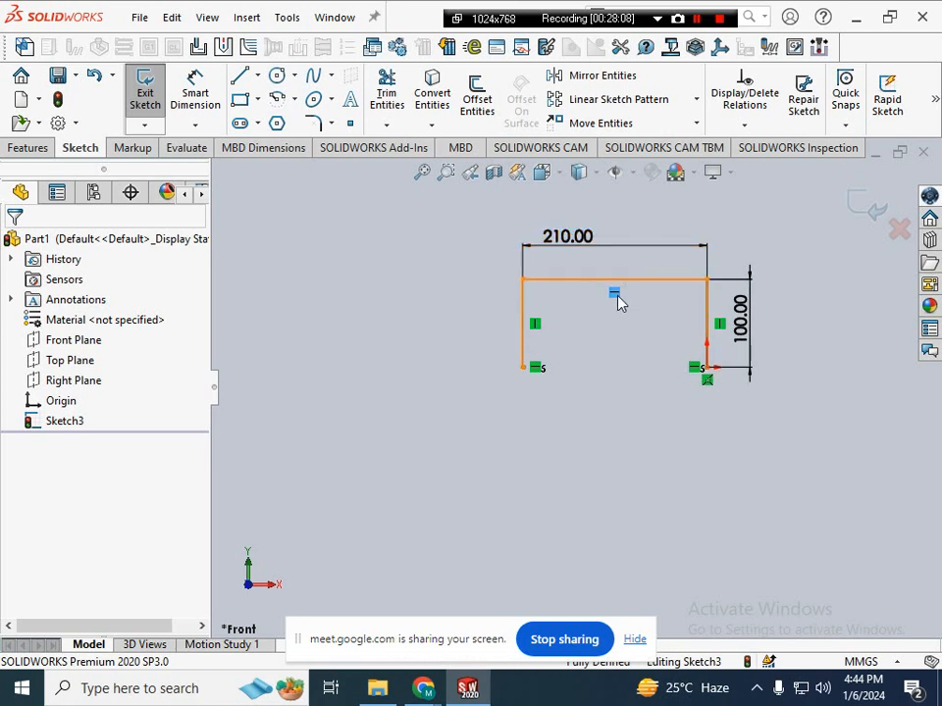
{"action": "key", "text": "Delete"}
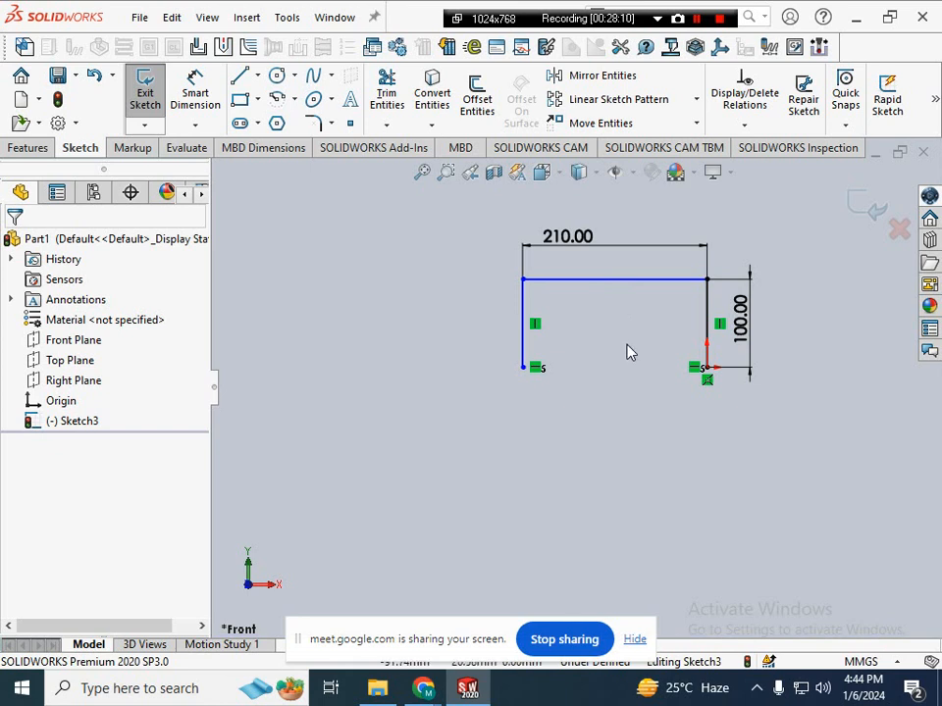
{"action": "left_click", "coordinate": [589, 284]}
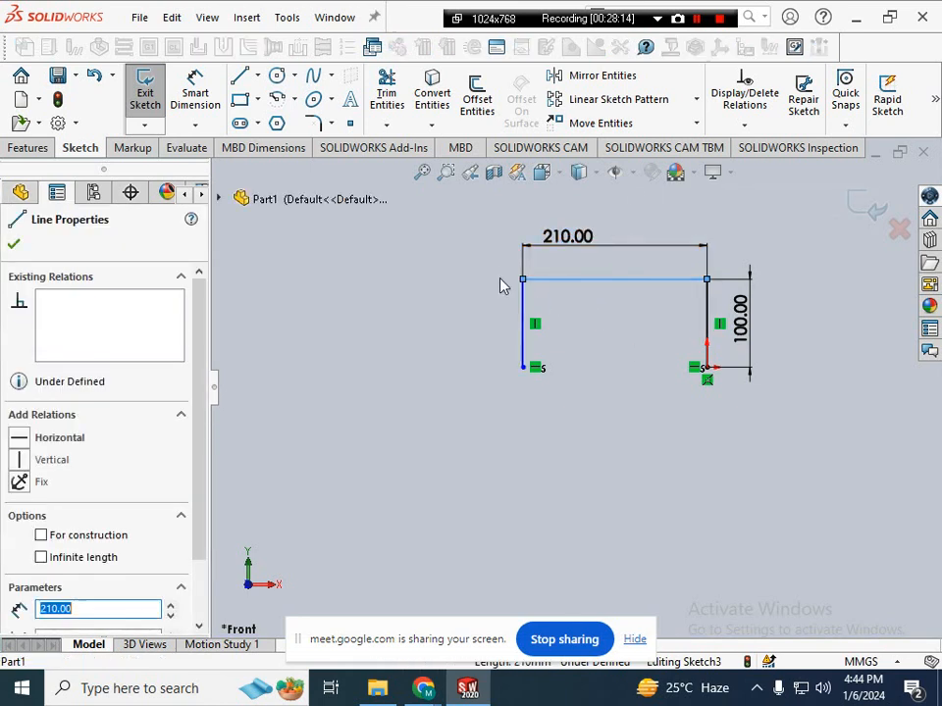
{"action": "left_click_drag", "start_coordinate": [525, 284], "coordinate": [473, 344]}
{"action": "left_click", "coordinate": [585, 395]}
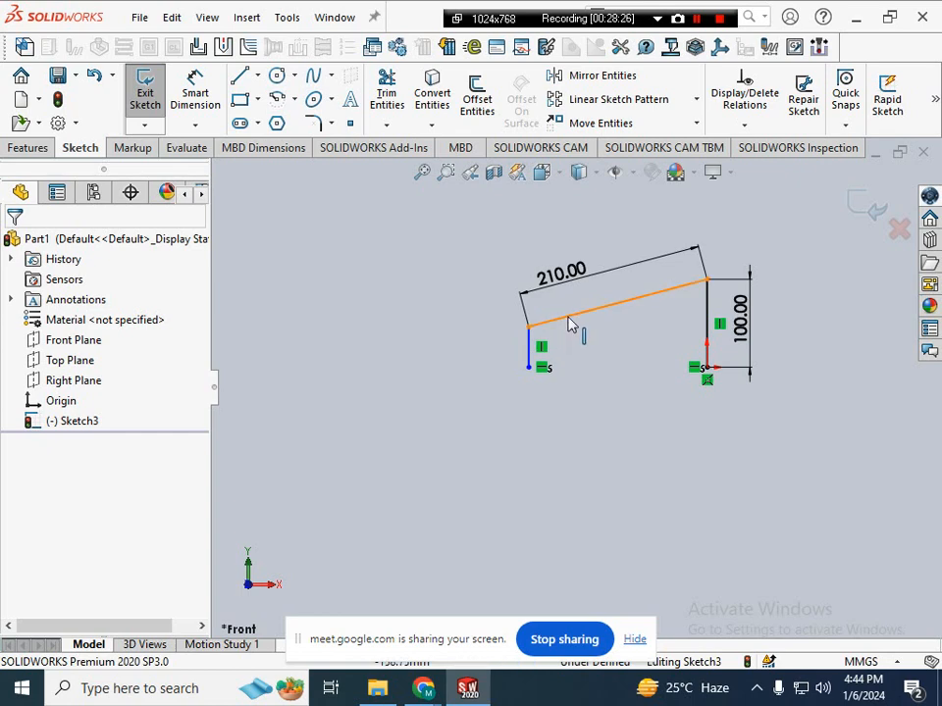
{"action": "right_click_drag", "start_coordinate": [652, 374], "coordinate": [658, 323]}
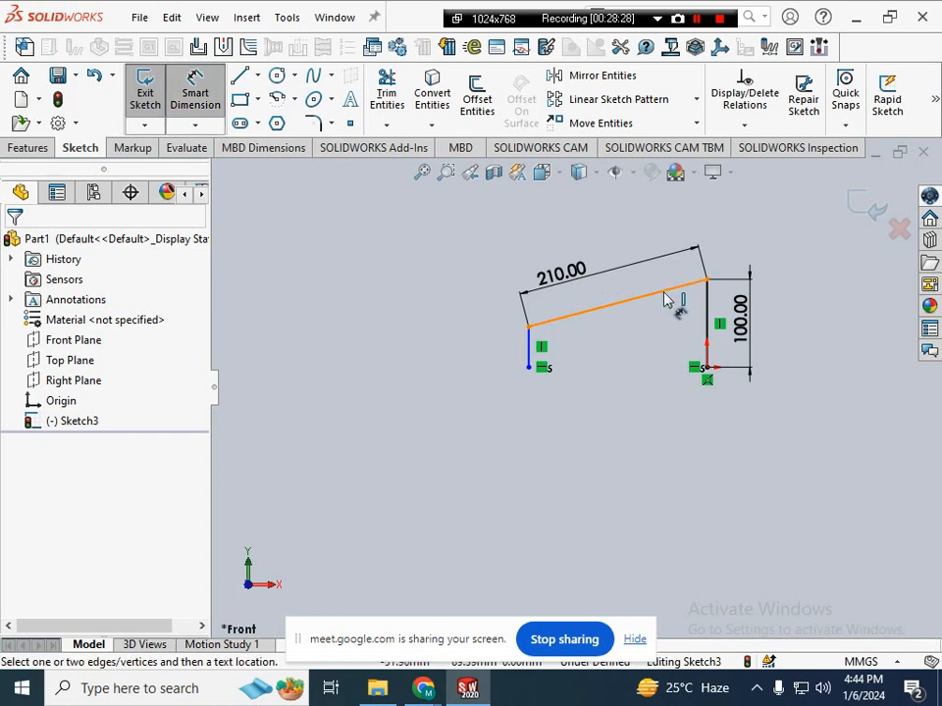
{"action": "left_click", "coordinate": [665, 292]}
{"action": "left_click", "coordinate": [708, 315]}
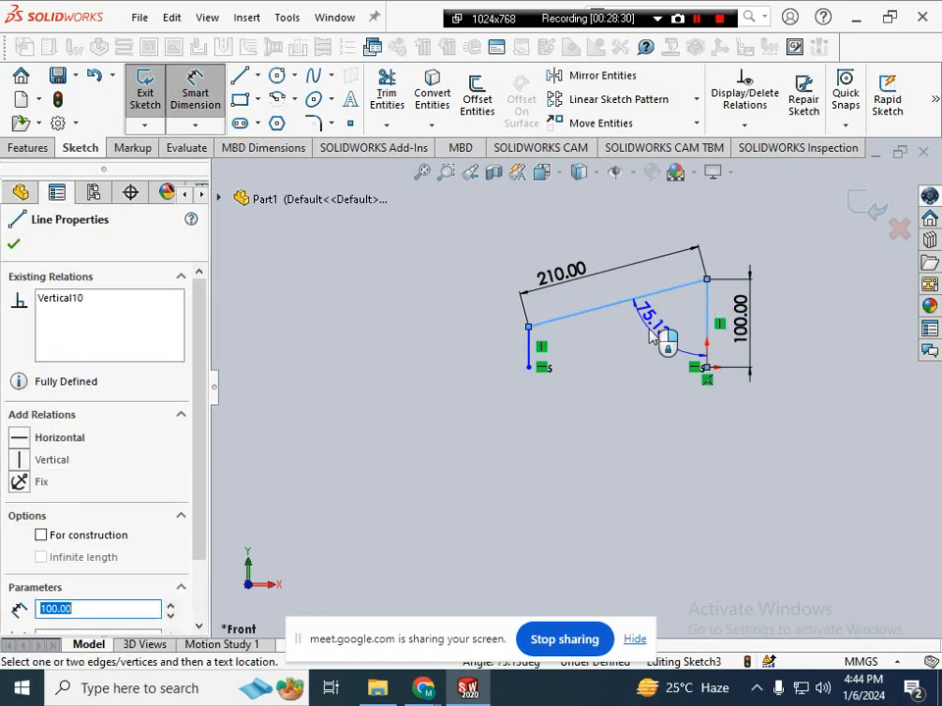
{"action": "key", "text": "Escape"}
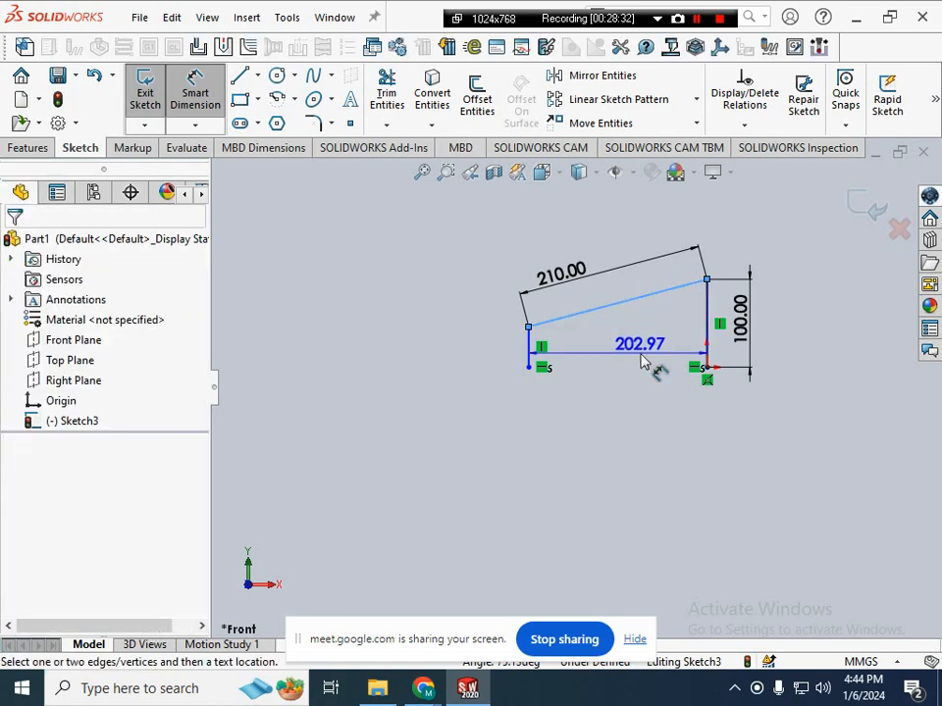
{"action": "key", "text": "Escape"}
- Undo the top line's endpoint move and the deletion of its Horizontal relation
{"action": "key", "text": "ctrl+z"}
{"action": "key", "text": "ctrl+z"}
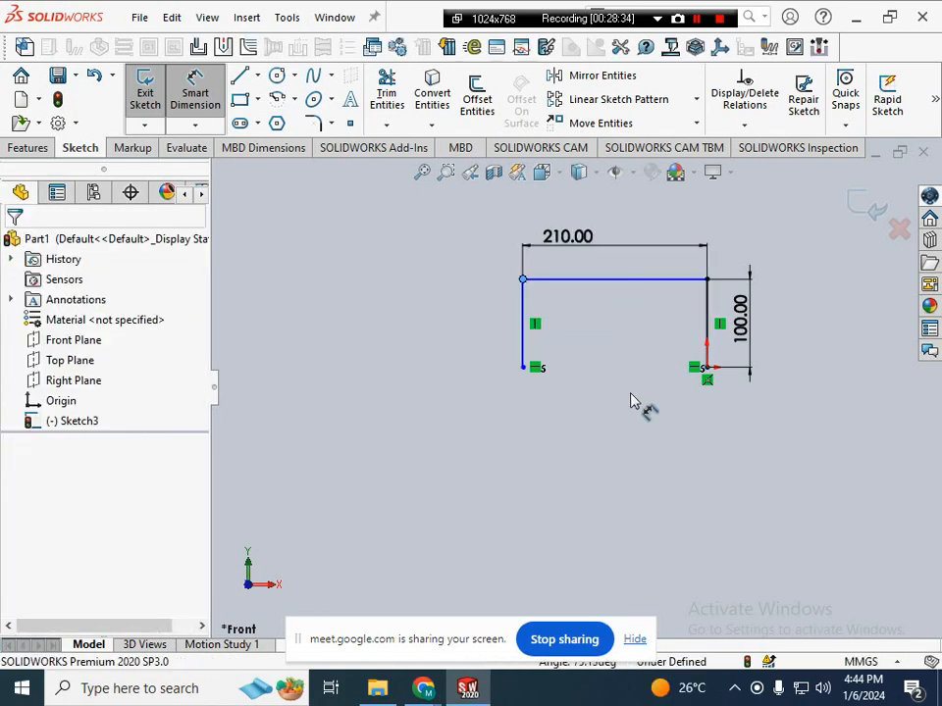
{"action": "key", "text": "ctrl+z"}
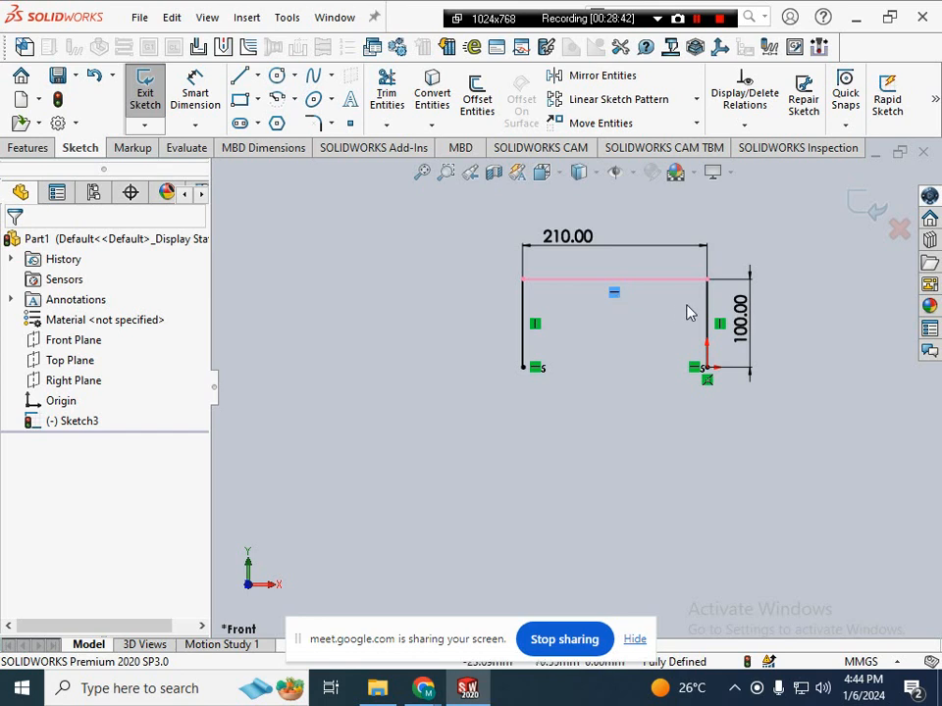
- Delete the top line's Horizontal relation, pull its left endpoint downward so the line slopes, and undo that move
{"action": "left_click", "coordinate": [653, 392]}
{"action": "key", "text": "Delete"}
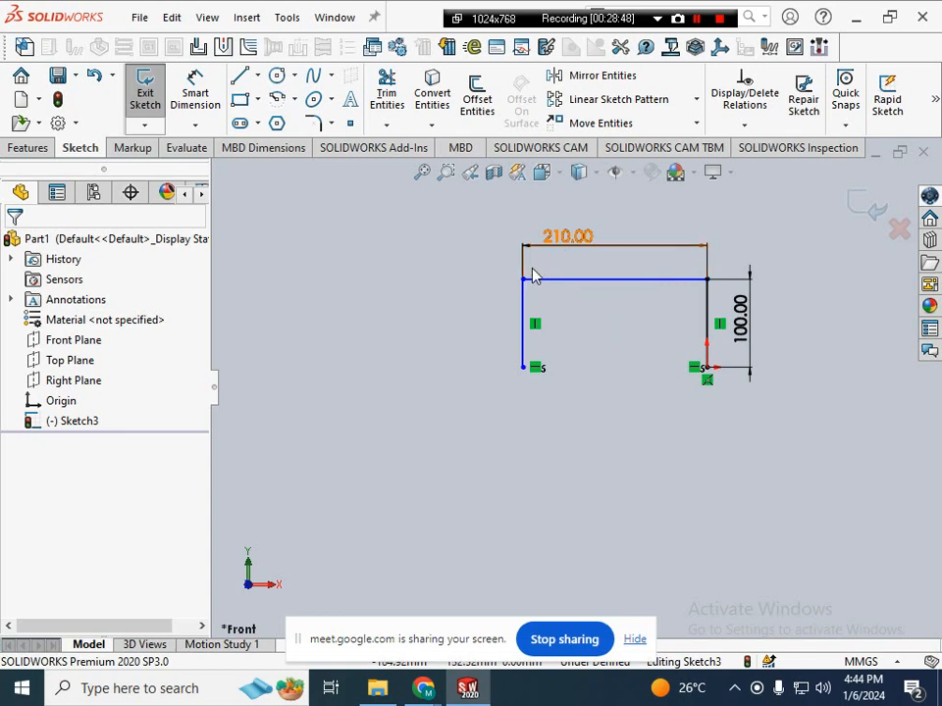
{"action": "mouse_move", "coordinate": [523, 281]}
{"action": "left_mouse_down"}
{"action": "mouse_move", "coordinate": [529, 341]}
{"action": "mouse_move", "coordinate": [520, 361]}
{"action": "mouse_move", "coordinate": [551, 380]}
{"action": "left_mouse_up"}
{"action": "left_click", "coordinate": [551, 377]}
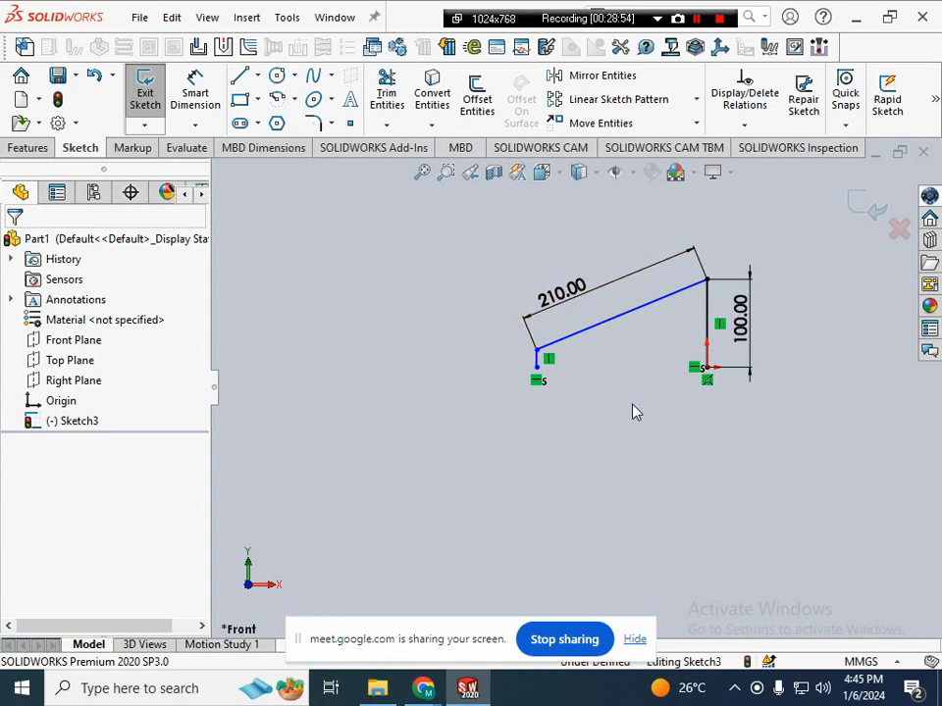
{"action": "key", "text": "ctrl+z"}
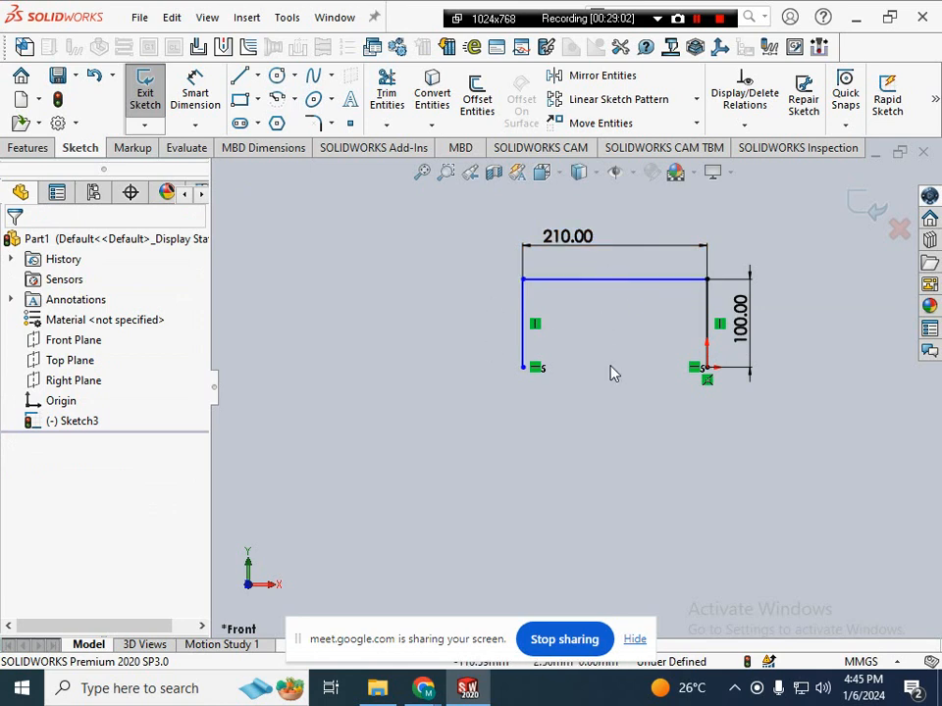
- Add a Horizontal relation to the top line
{"action": "left_click", "coordinate": [626, 293]}
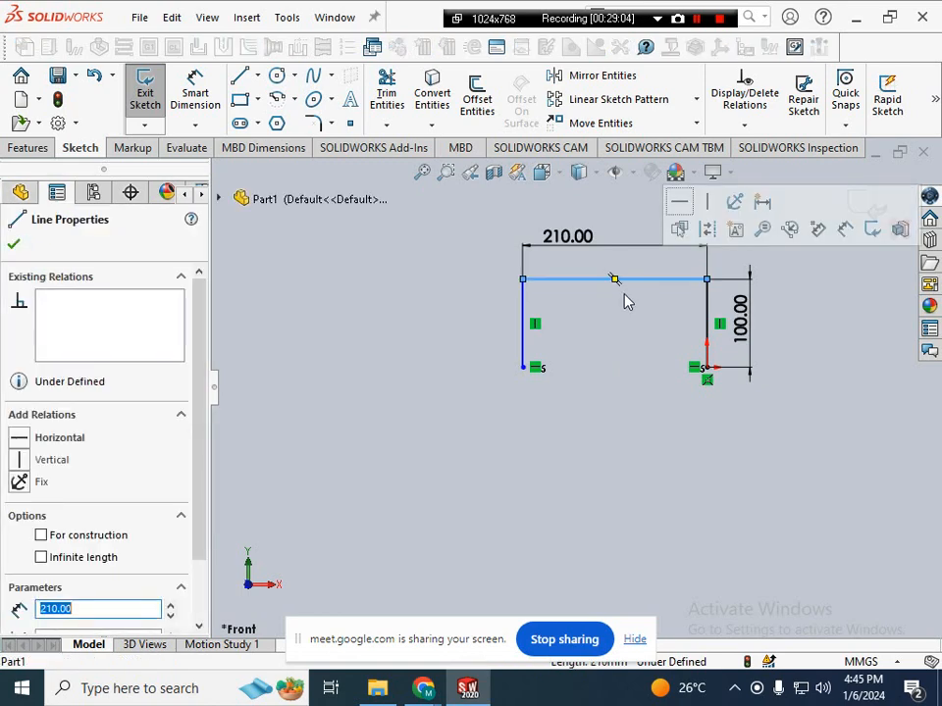
{"action": "left_click", "coordinate": [35, 440]}
{"action": "left_click", "coordinate": [408, 427]}
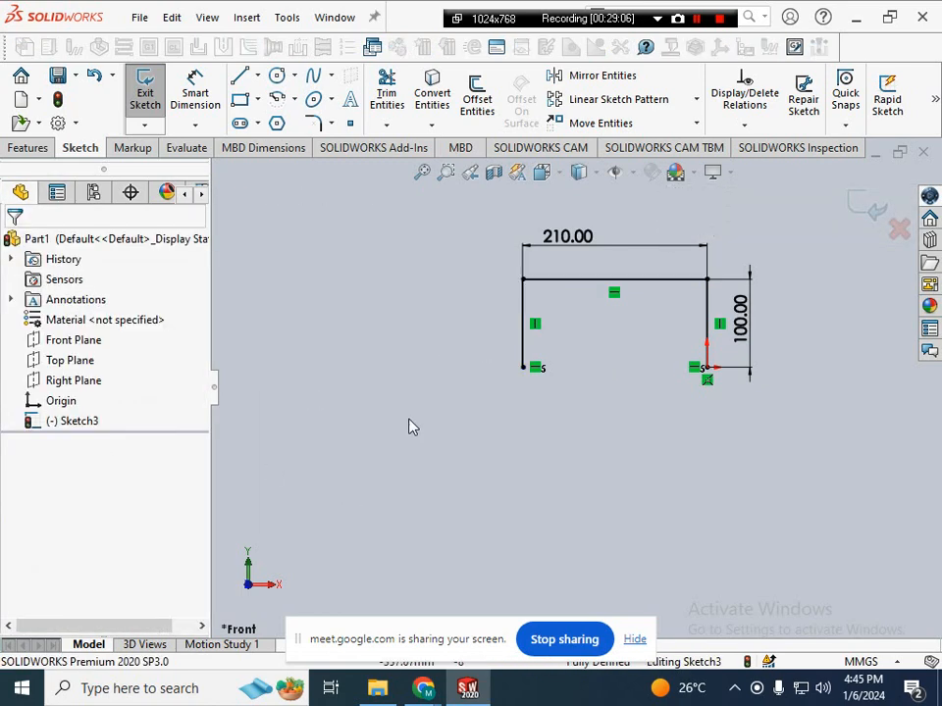
- Close the rectangle with a horizontal line from the left vertical line's lower endpoint to the origin
{"action": "left_click", "coordinate": [522, 367]}
{"action": "left_click", "coordinate": [706, 368]}
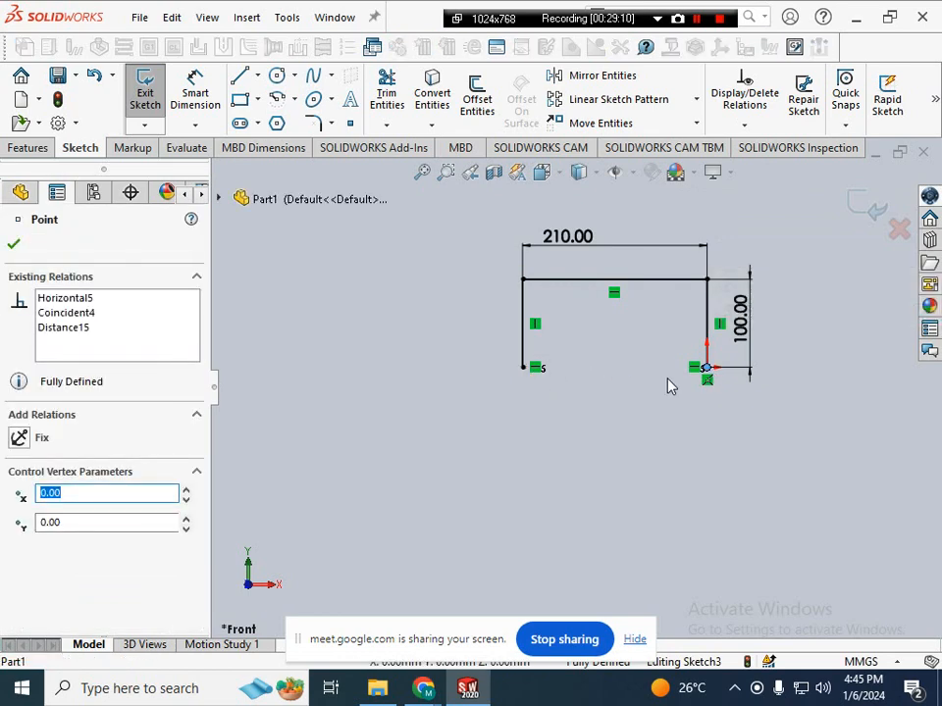
{"action": "left_click", "coordinate": [566, 410]}
{"action": "key", "text": "l"}
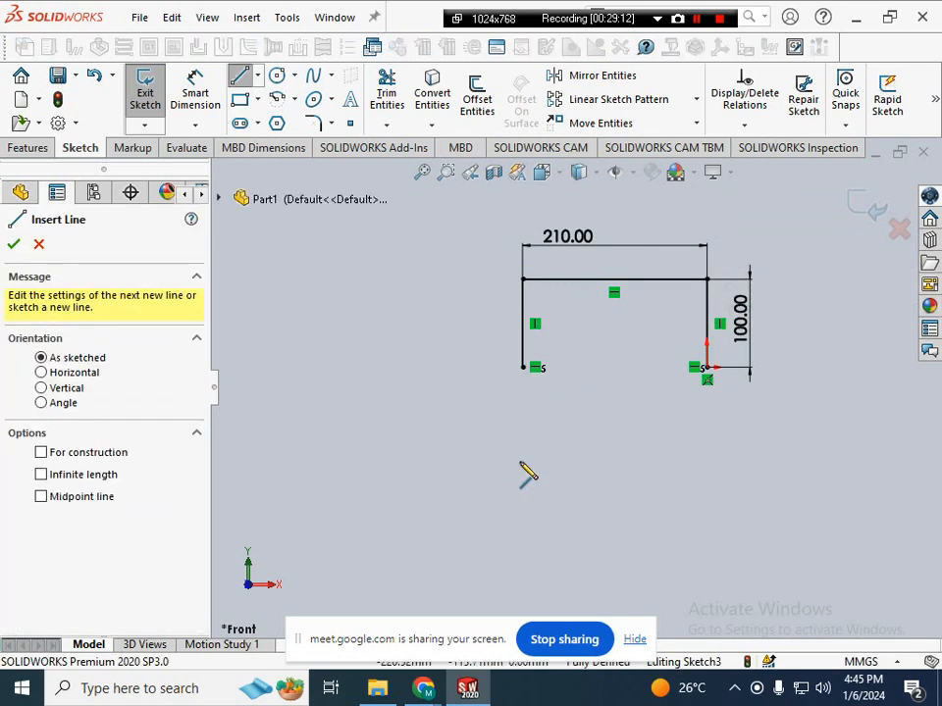
{"action": "left_click", "coordinate": [523, 367]}
{"action": "left_click", "coordinate": [706, 368]}
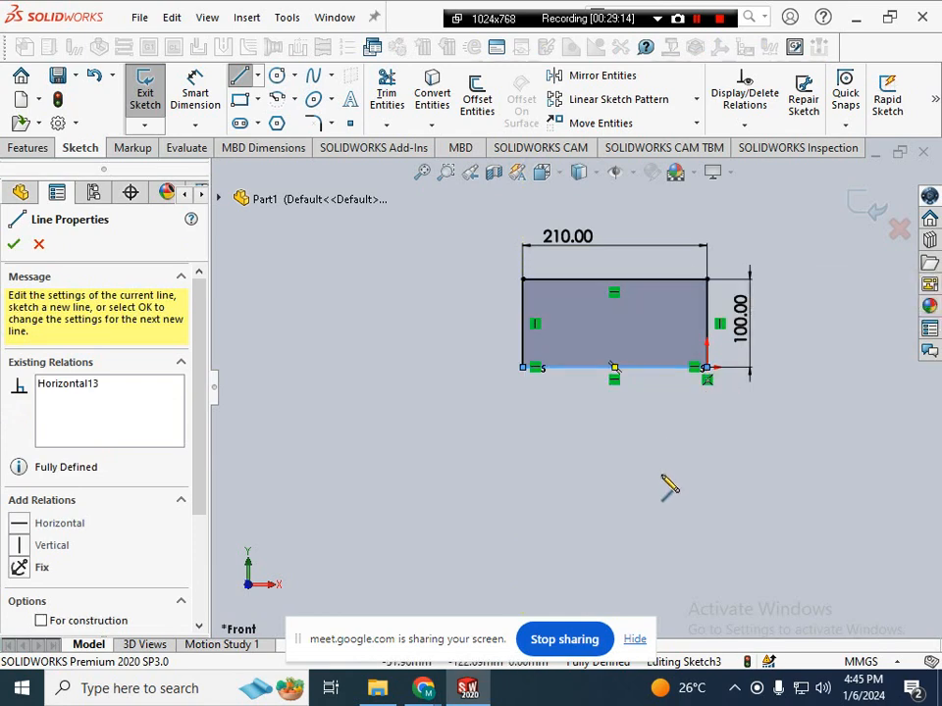
{"action": "key", "text": "Escape"}
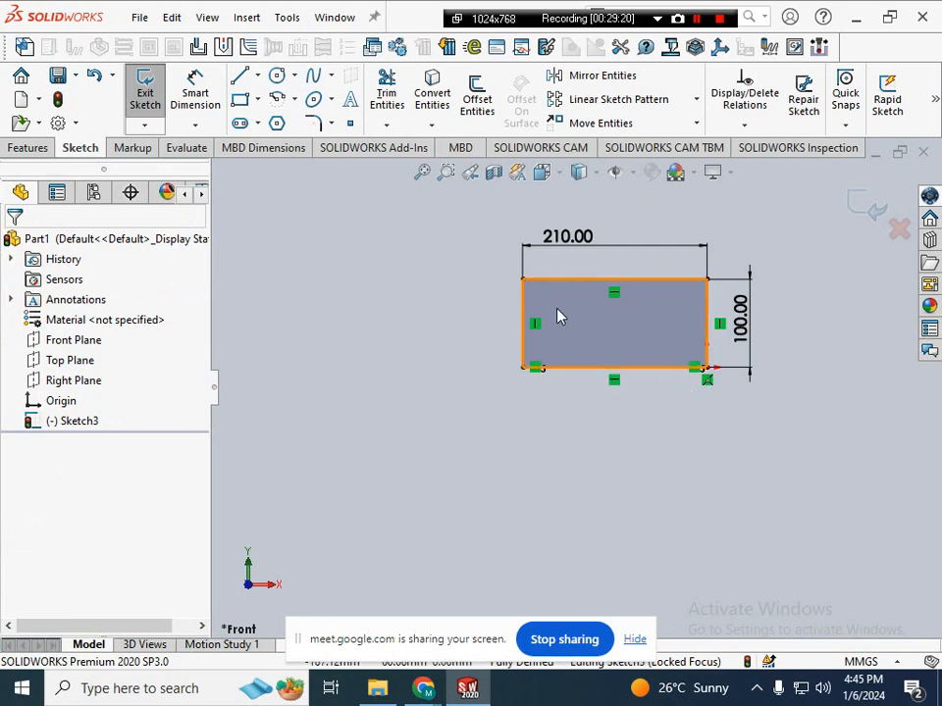
{"action": "left_click_drag", "start_coordinate": [439, 202], "coordinate": [760, 471]}
{"action": "key", "text": "Escape"}
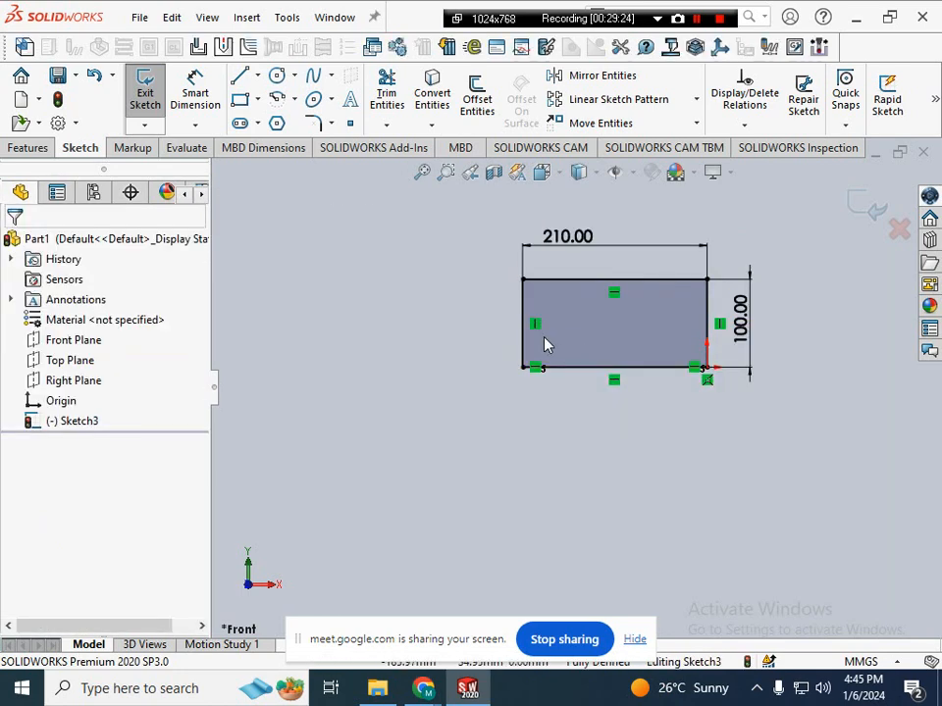
{"action": "left_click", "coordinate": [524, 318]}
{"action": "key", "text": "Escape"}
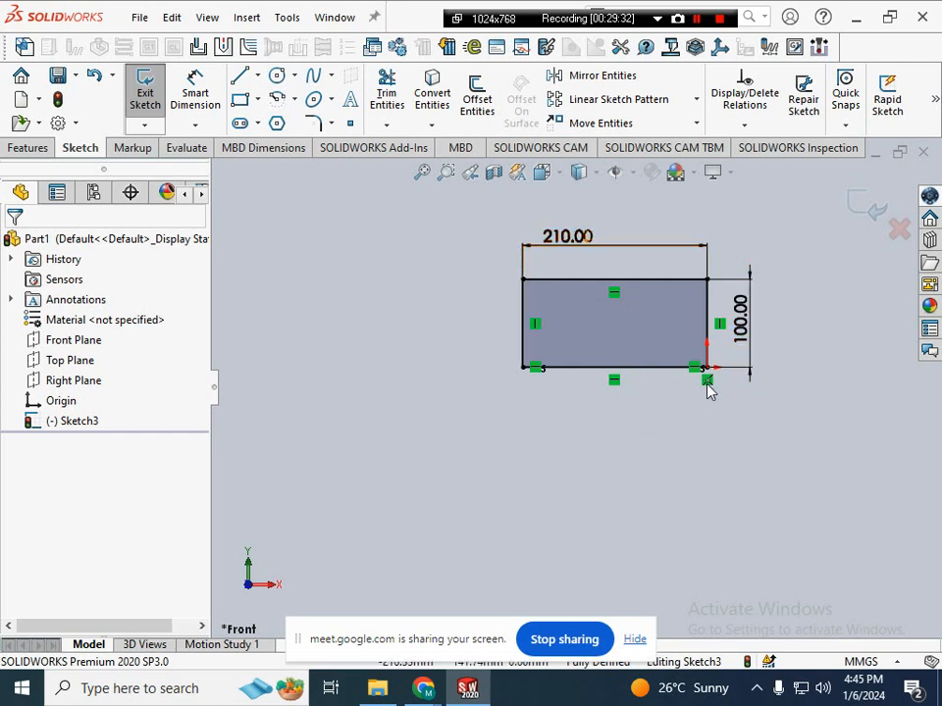
{"action": "scroll", "coordinate": [706, 385], "scroll_direction": "up", "scroll_amount": 3}
{"action": "scroll", "coordinate": [704, 384], "scroll_direction": "down", "scroll_amount": 3}
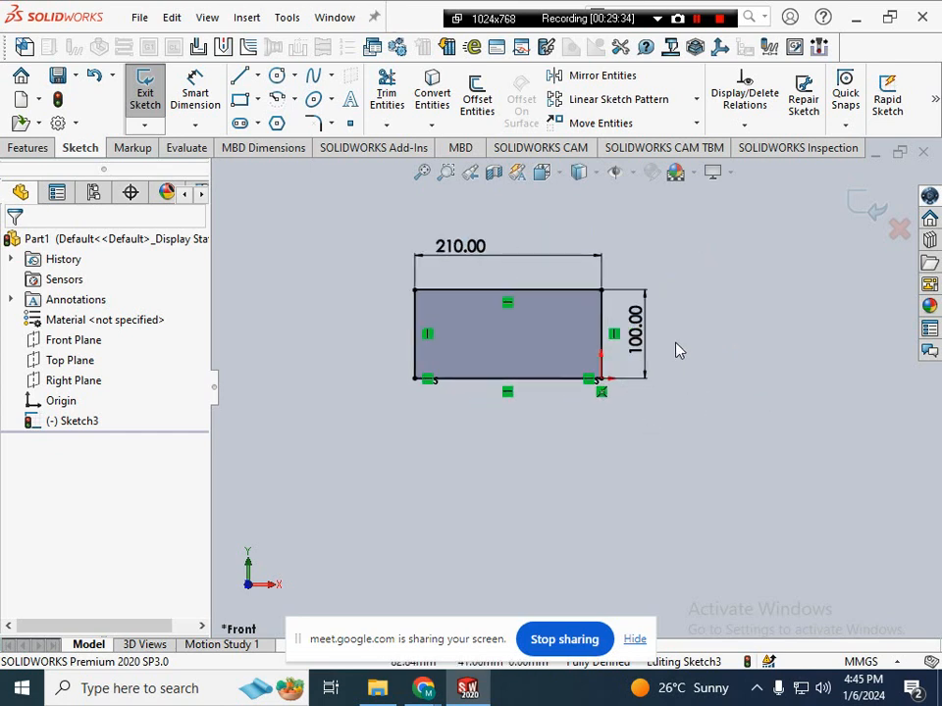
- Delete the Coincident relation between the rectangle's lower right corner and the origin, and move the rectangle up and left of the origin
{"action": "left_click", "coordinate": [601, 383]}
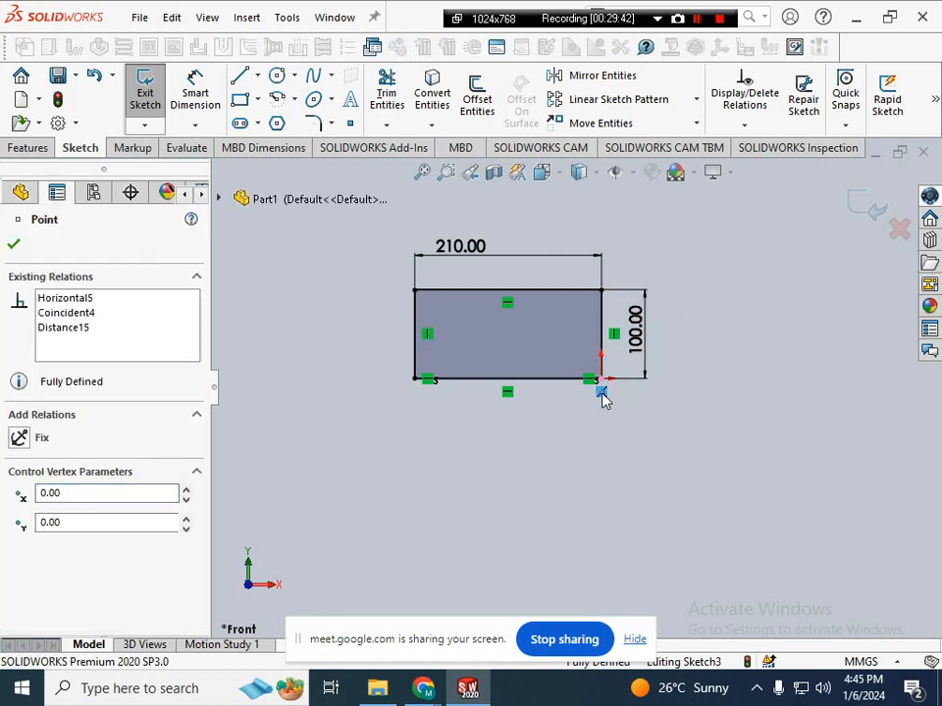
{"action": "key", "text": "Delete"}
{"action": "left_click_drag", "start_coordinate": [378, 265], "coordinate": [677, 465]}
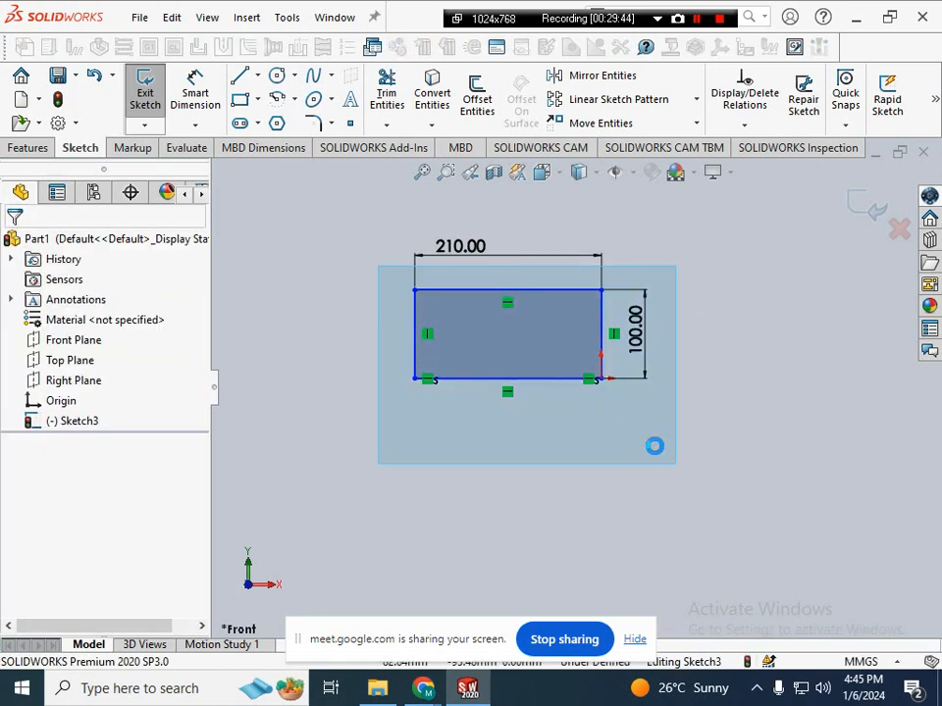
{"action": "left_click_drag", "start_coordinate": [412, 333], "coordinate": [277, 275]}
{"action": "left_click", "coordinate": [487, 404]}
{"action": "scroll", "coordinate": [471, 364], "scroll_direction": "up", "scroll_amount": 1}
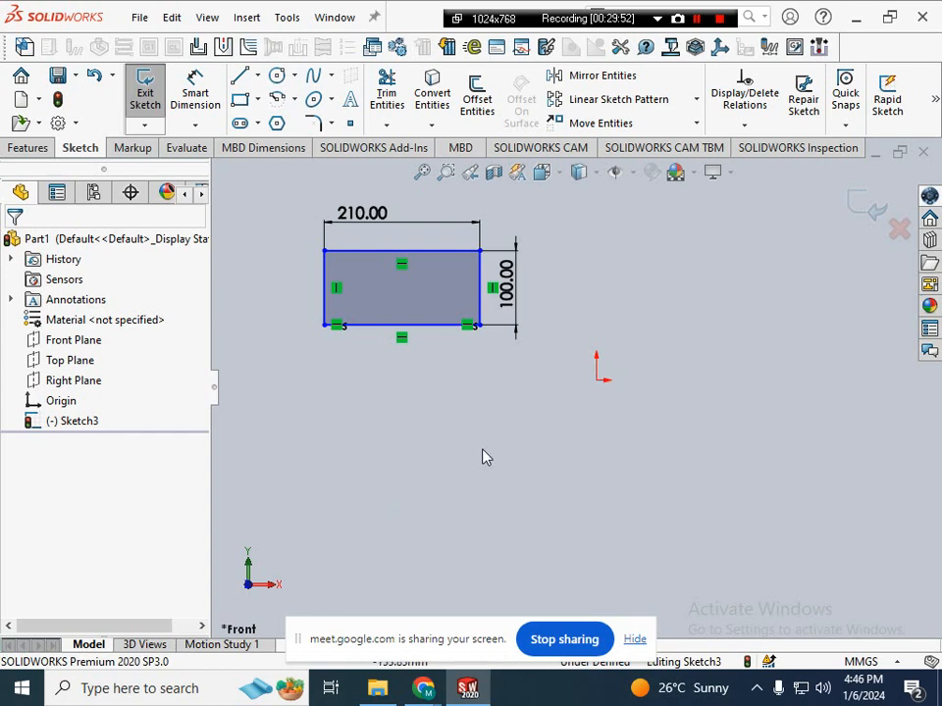
- Dimension the horizontal distance from the rectangle's right edge to the origin as 150 mm, placing it above
{"action": "right_click_drag", "start_coordinate": [482, 457], "coordinate": [484, 368]}
{"action": "left_click", "coordinate": [480, 314]}
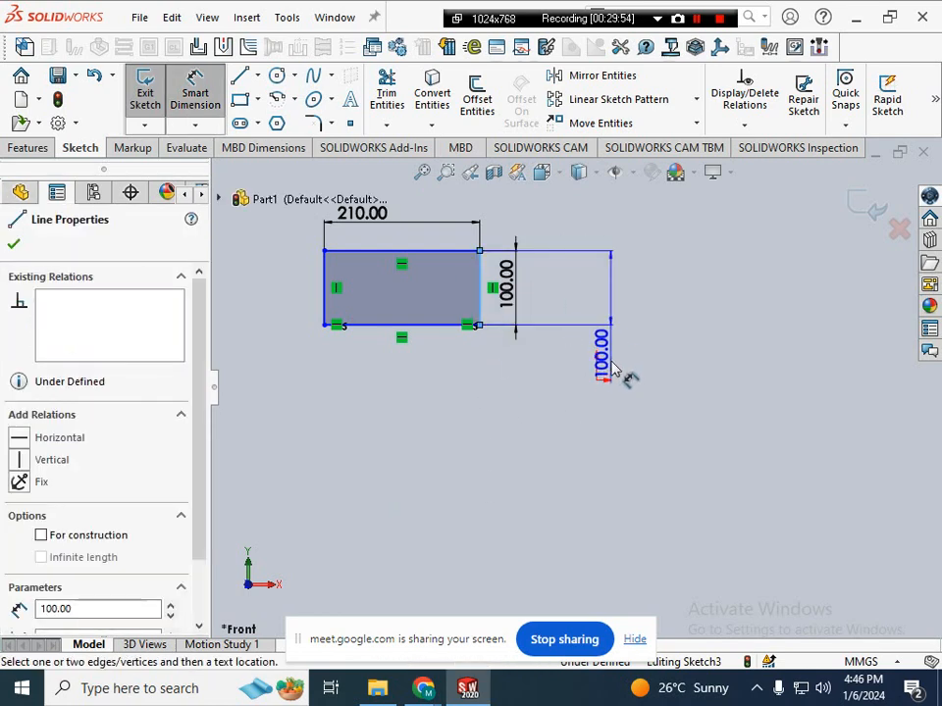
{"action": "left_click", "coordinate": [598, 379]}
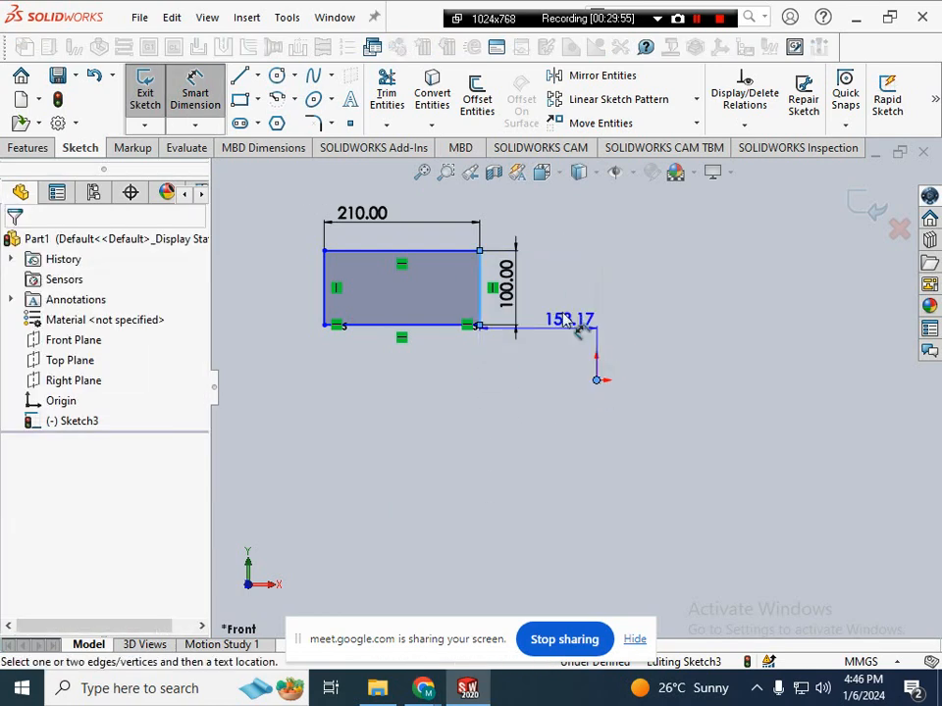
{"action": "left_click", "coordinate": [552, 237]}
{"action": "type", "text": "15"}
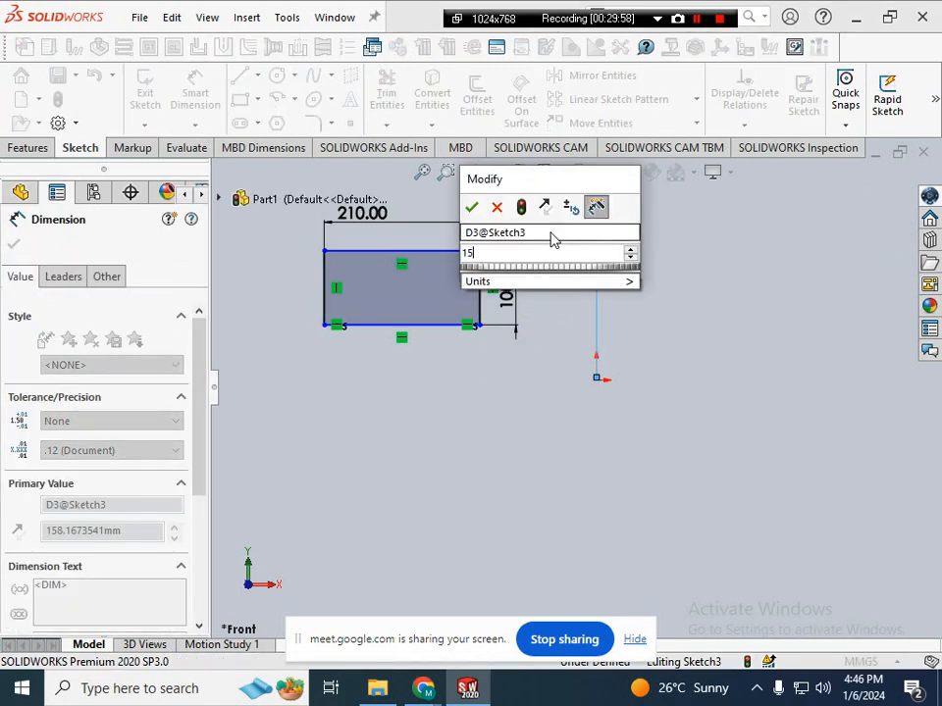
{"action": "type", "text": "0"}
{"action": "key", "text": "Return"}
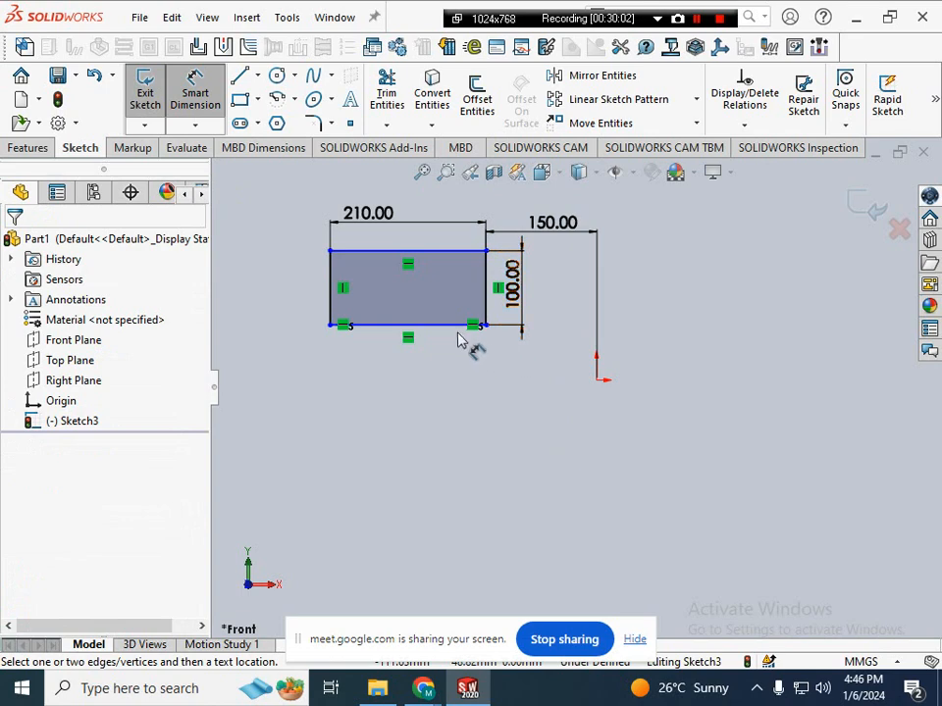
- Dimension the vertical distance from the rectangle's bottom edge to the origin as 75 mm
{"action": "left_click", "coordinate": [467, 332]}
{"action": "left_click", "coordinate": [597, 380]}
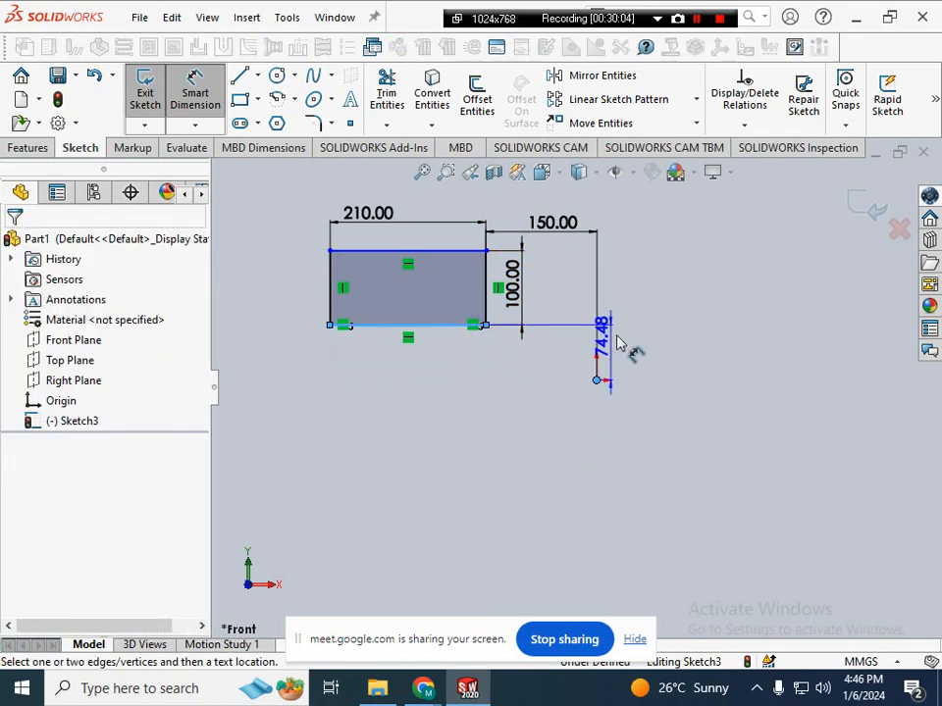
{"action": "left_click", "coordinate": [627, 351]}
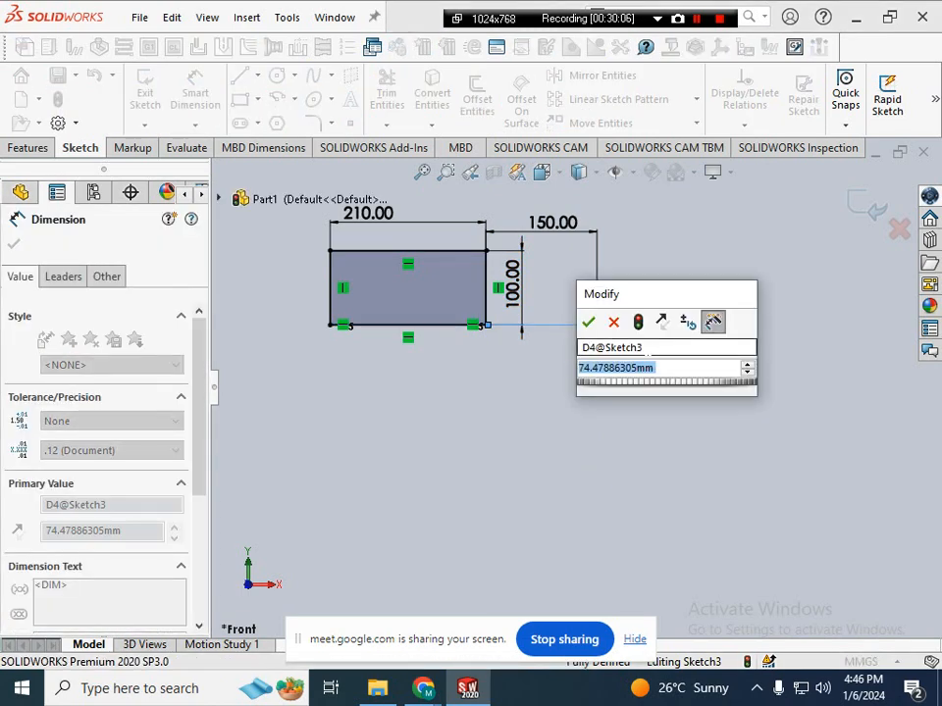
{"action": "type", "text": "75"}
{"action": "key", "text": "Return"}
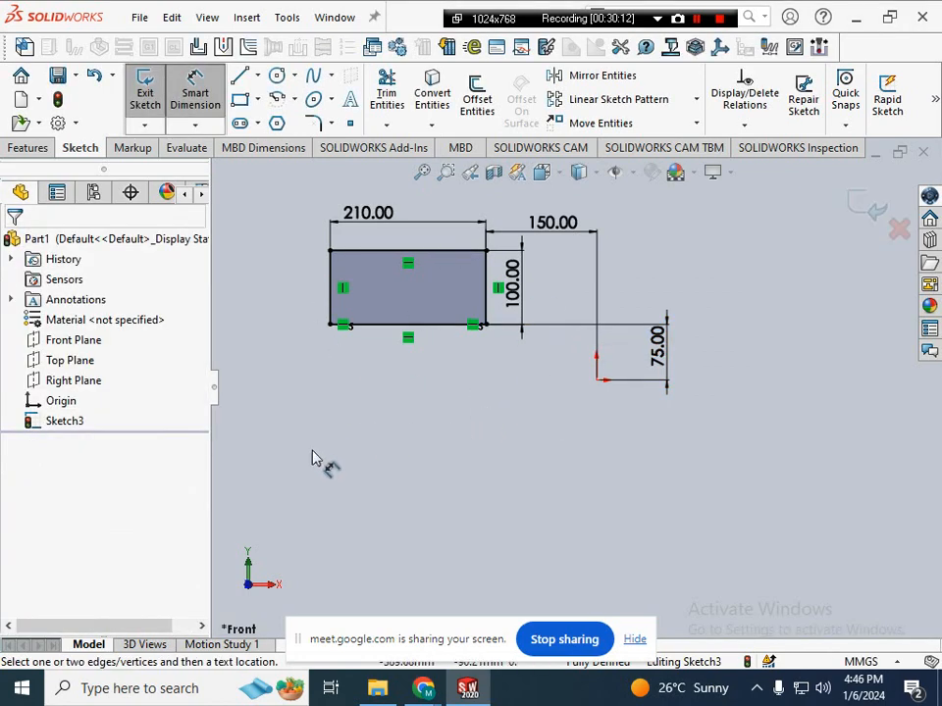
- Sketch a center-point circle about 61 mm in diameter below and left of the rectangle
{"action": "right_click_drag", "start_coordinate": [276, 467], "coordinate": [431, 480]}
{"action": "key", "text": "Escape"}
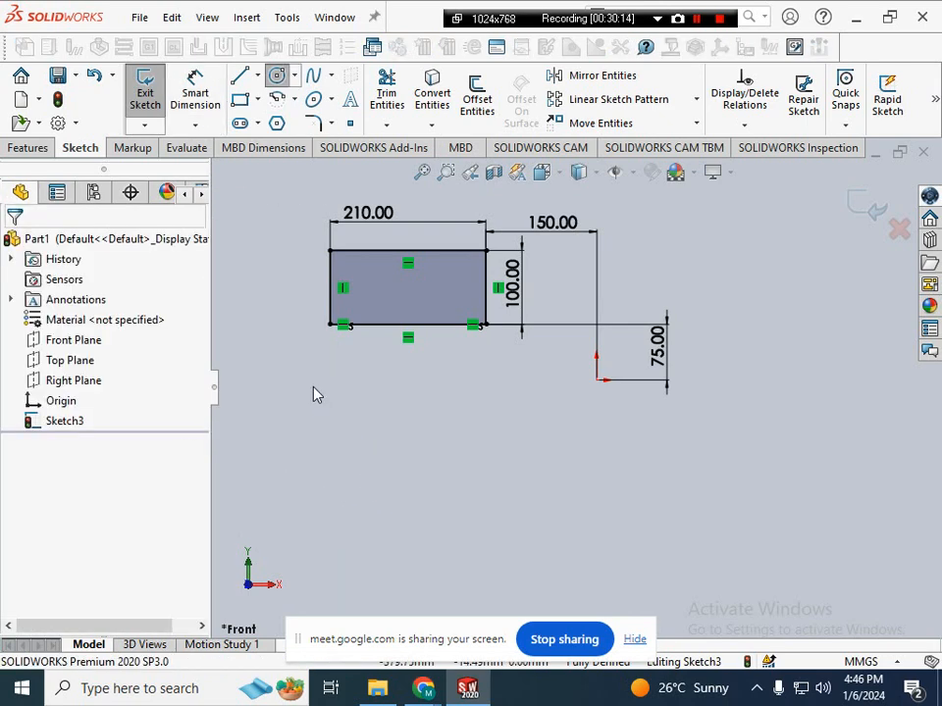
{"action": "left_click", "coordinate": [277, 76]}
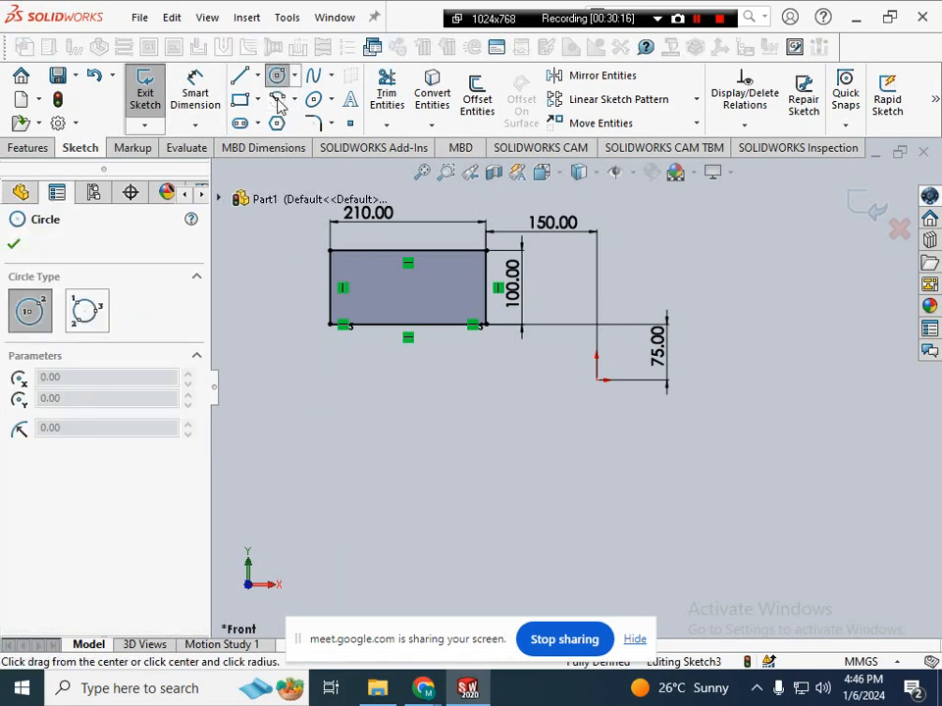
{"action": "left_click", "coordinate": [287, 454]}
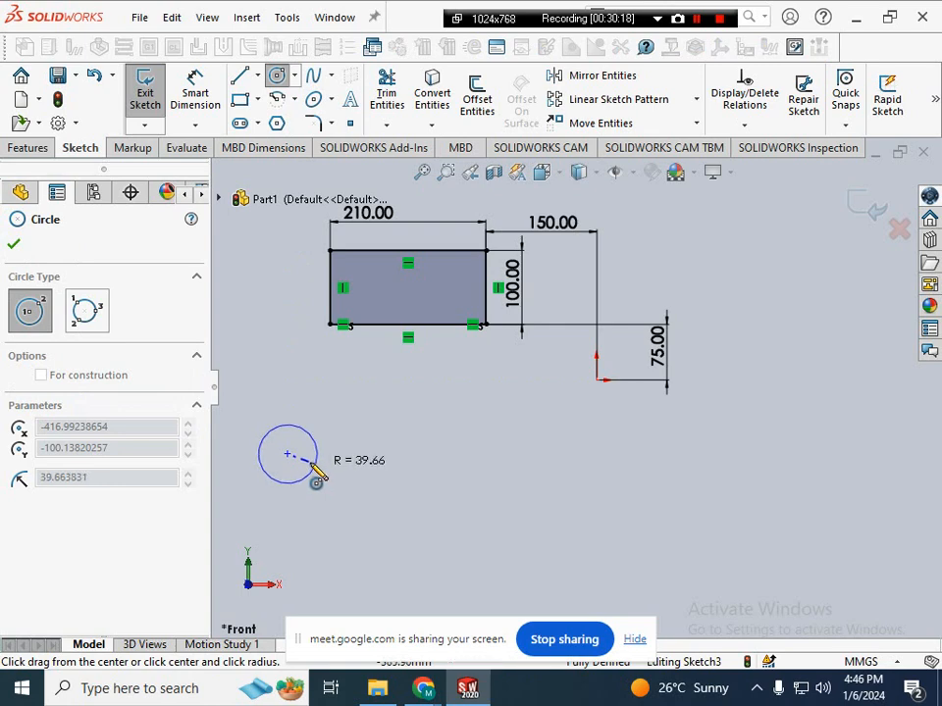
{"action": "left_click", "coordinate": [310, 463]}
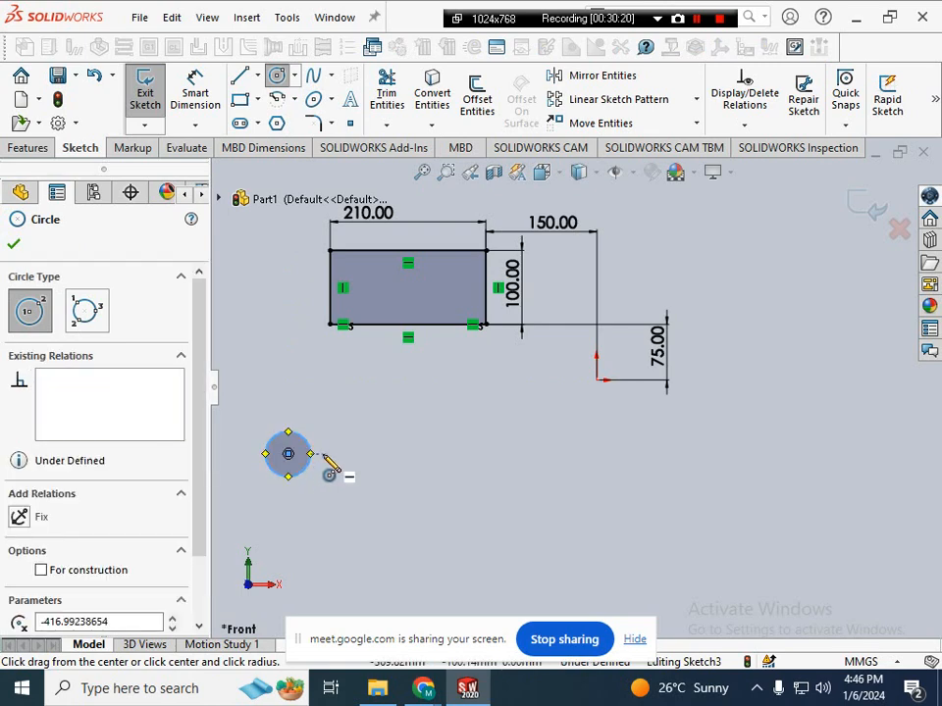
{"action": "key", "text": "Escape"}
- Dimension the circle's diameter as 100 mm, placing the dimension up and to the right of it
{"action": "right_click_drag", "start_coordinate": [342, 531], "coordinate": [339, 422]}
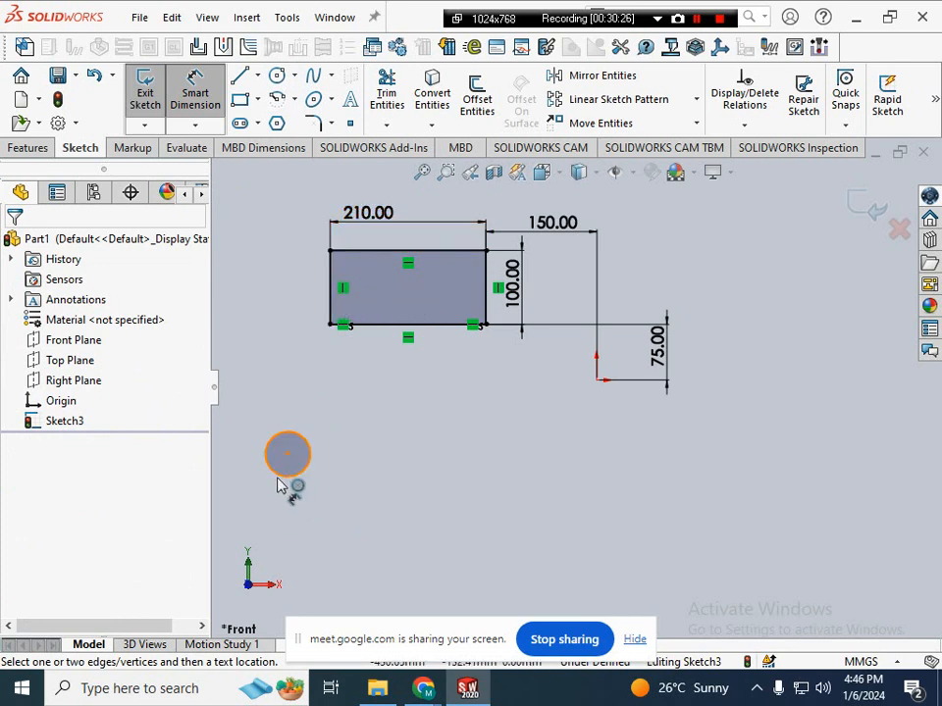
{"action": "key", "text": "Escape"}
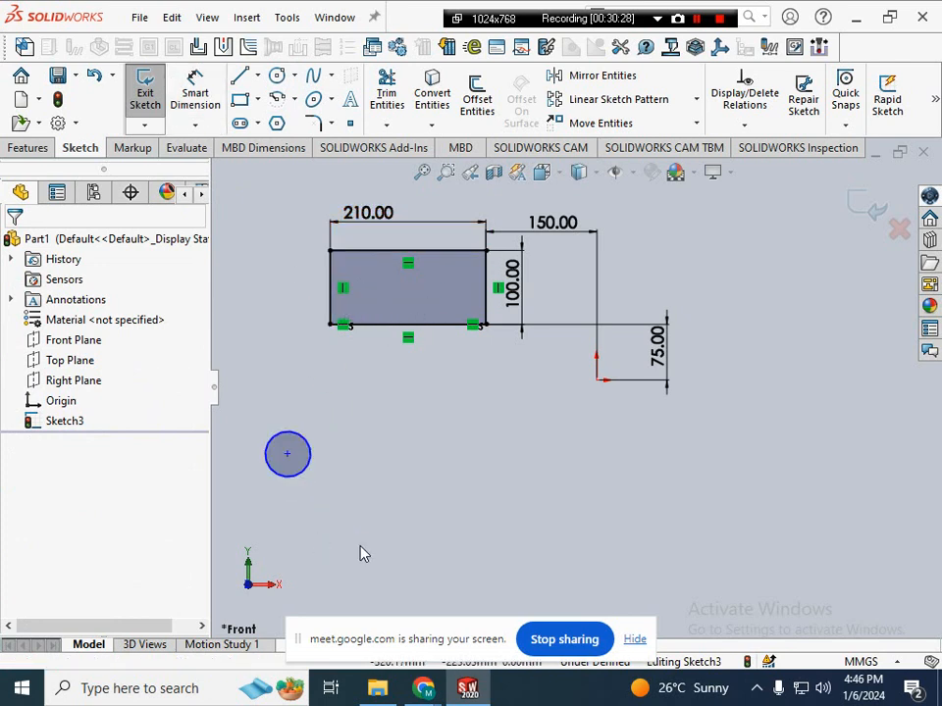
{"action": "key", "text": "Return"}
{"action": "key", "text": "Escape"}
{"action": "key", "text": "Return"}
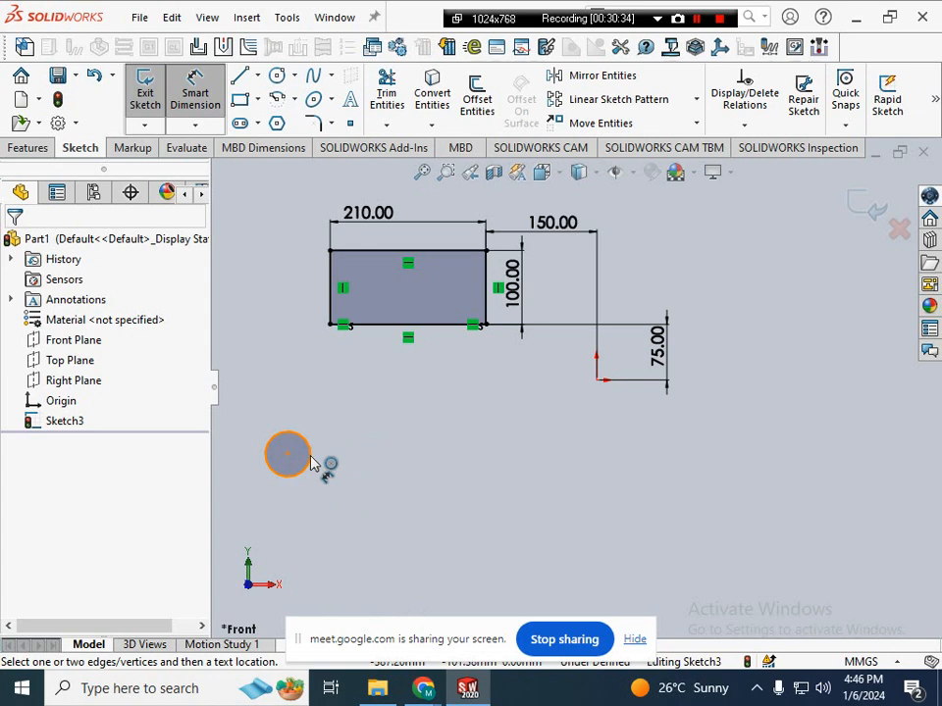
{"action": "left_click", "coordinate": [312, 463]}
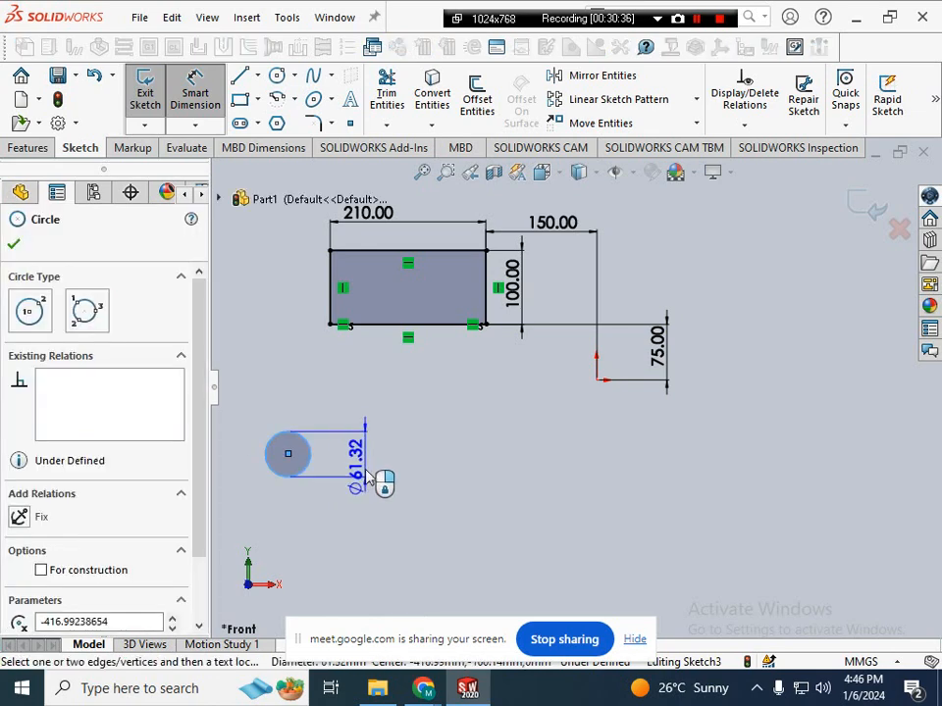
{"action": "left_click", "coordinate": [387, 415]}
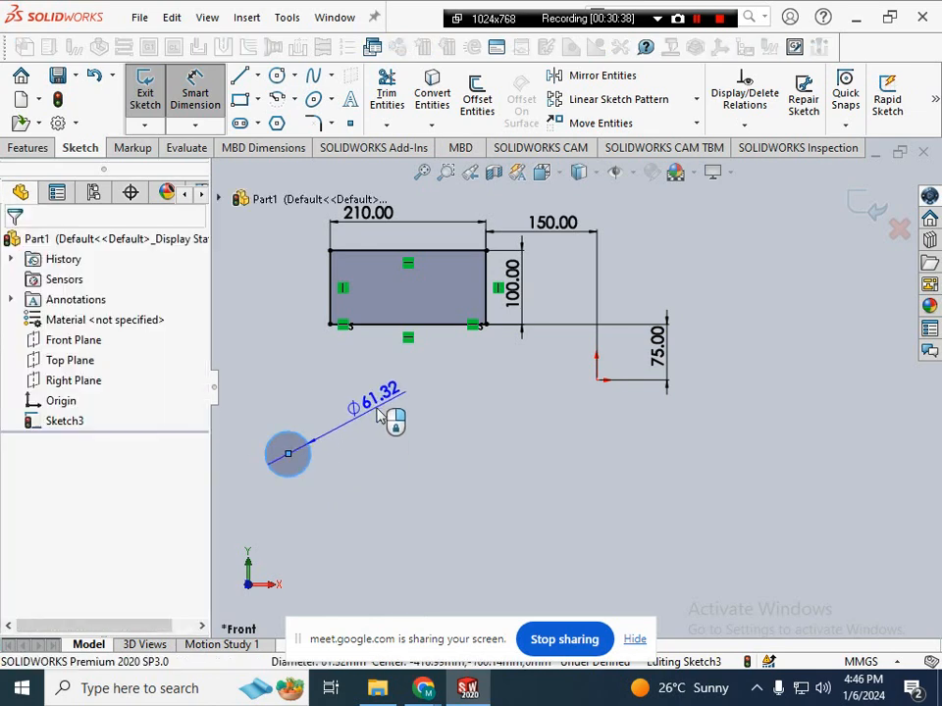
{"action": "type", "text": "100"}
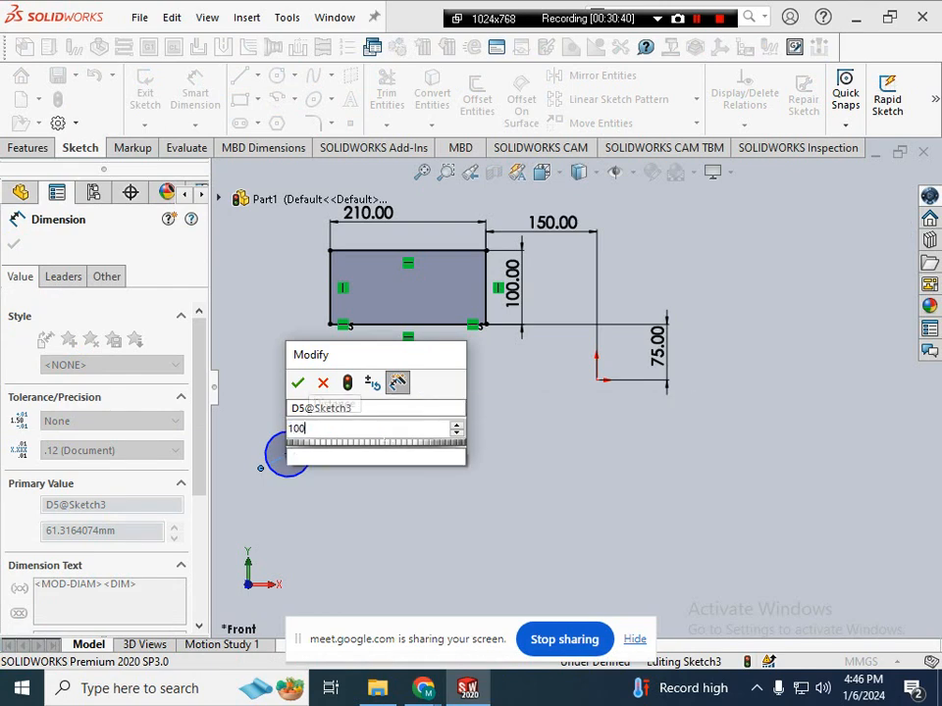
{"action": "key", "text": "Return"}
{"action": "key", "text": "Escape"}
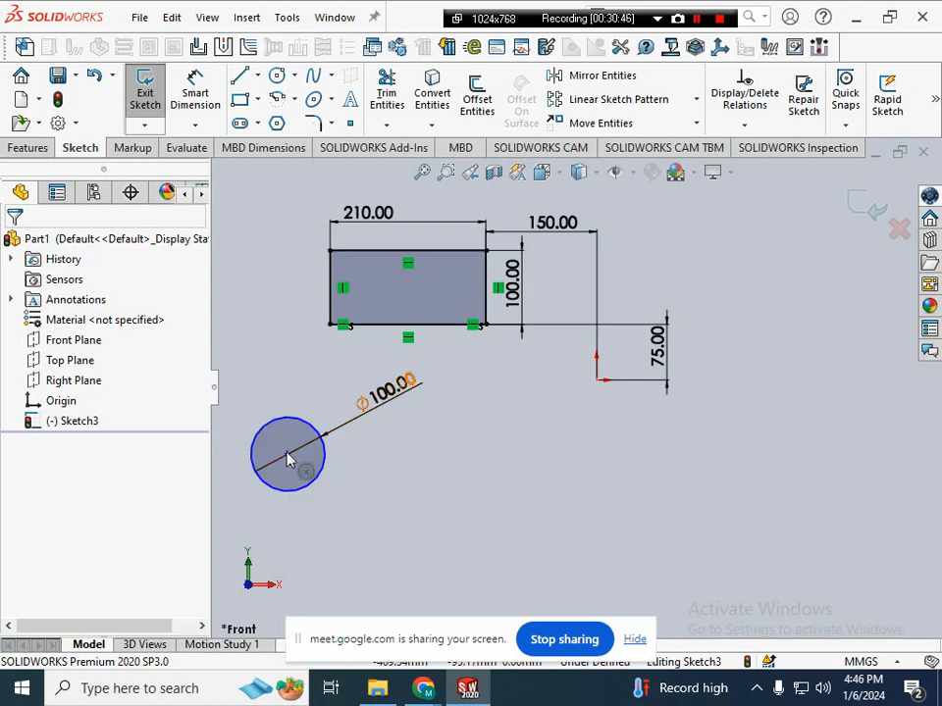
- Move the circle by its center around the sketch and leave it directly below the rectangle's lower left corner
{"action": "left_click_drag", "start_coordinate": [289, 456], "coordinate": [355, 501]}
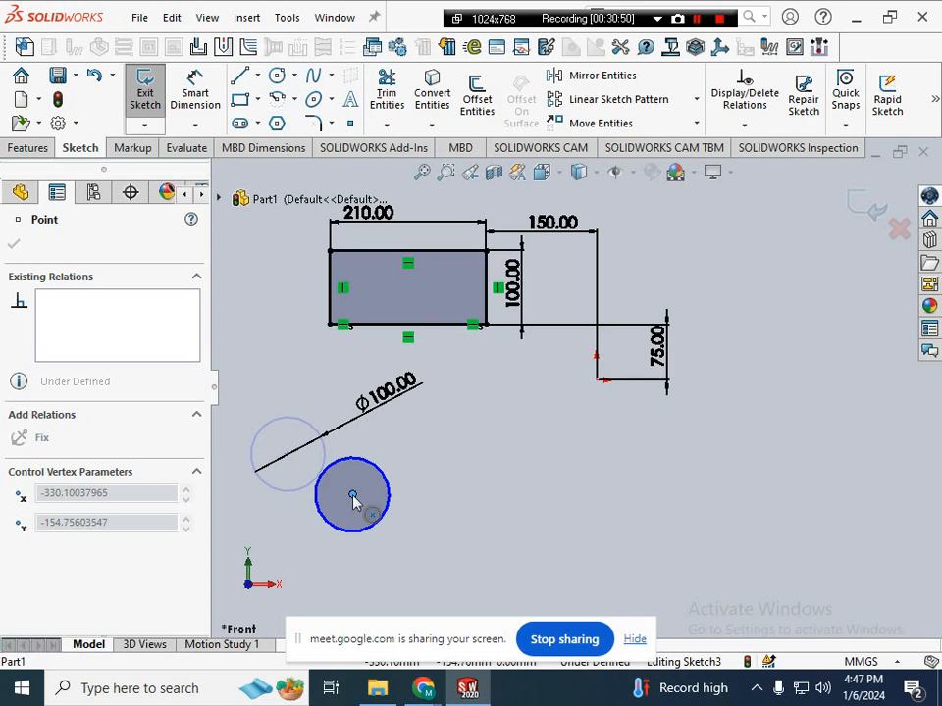
{"action": "left_click_drag", "start_coordinate": [354, 502], "coordinate": [414, 414]}
{"action": "left_click", "coordinate": [358, 412]}
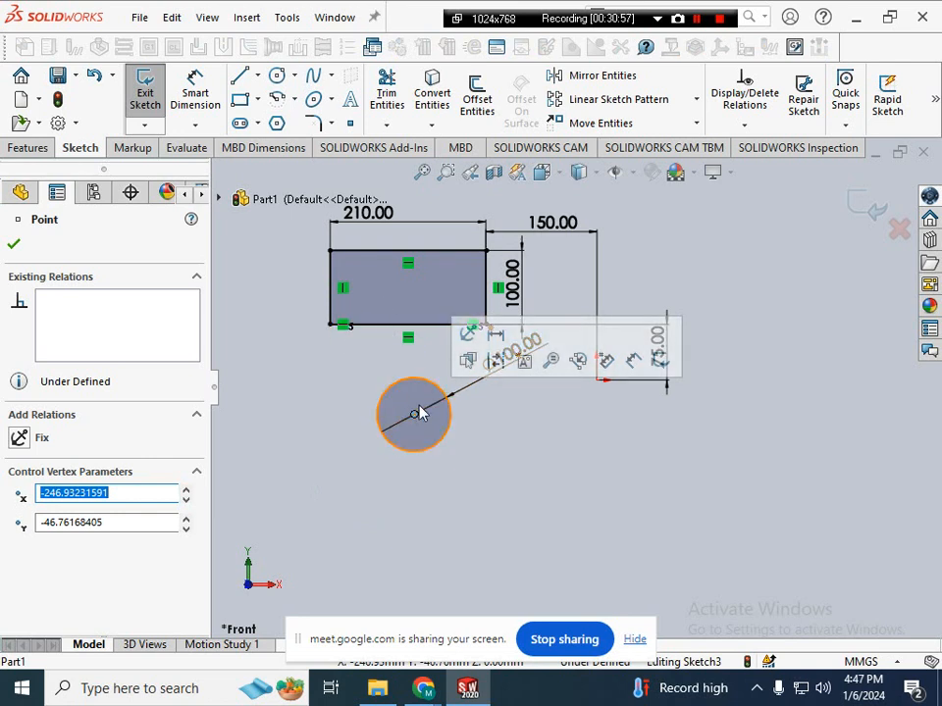
{"action": "left_click", "coordinate": [370, 530]}
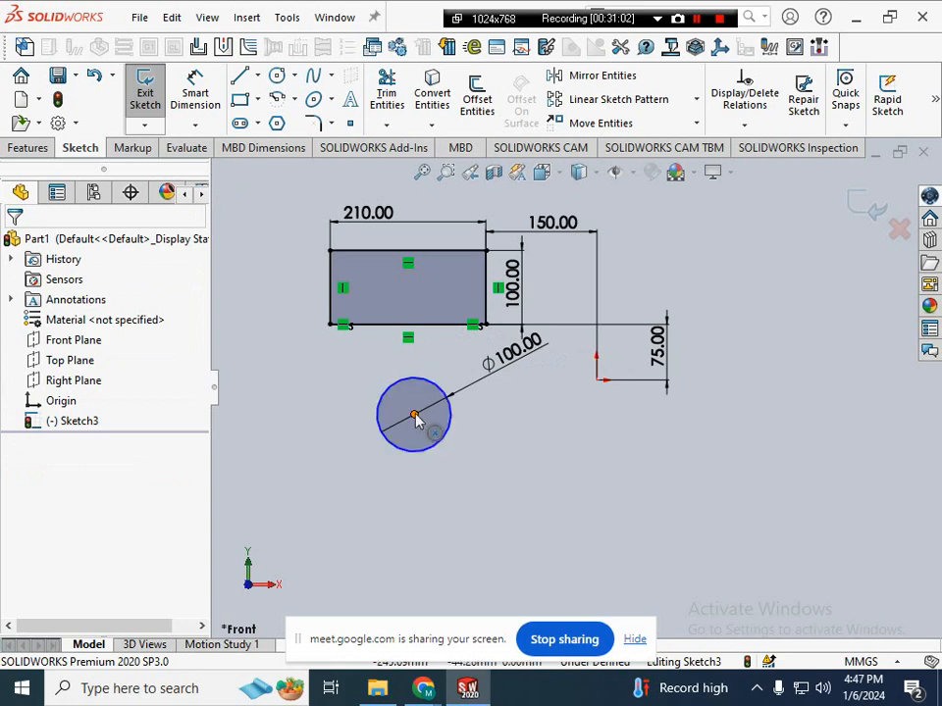
{"action": "left_click_drag", "start_coordinate": [415, 419], "coordinate": [329, 417]}
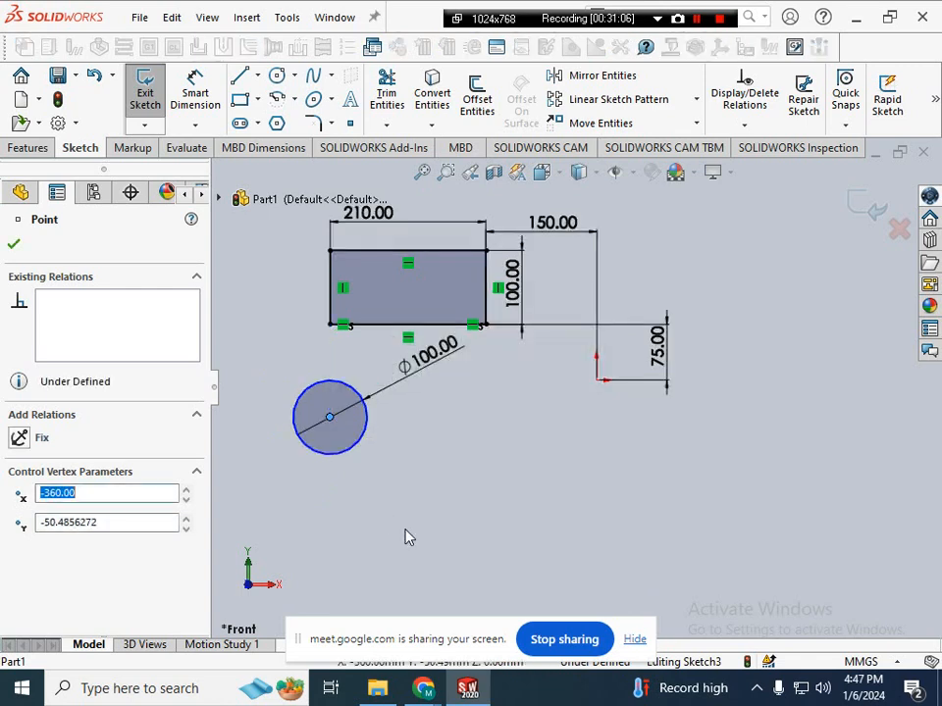
{"action": "left_click", "coordinate": [405, 529]}
- Dimension the vertical distance from the rectangle's bottom edge to the circle's center as 120 mm
{"action": "right_click_drag", "start_coordinate": [383, 443], "coordinate": [320, 341]}
{"action": "right_click_drag", "start_coordinate": [426, 554], "coordinate": [424, 460]}
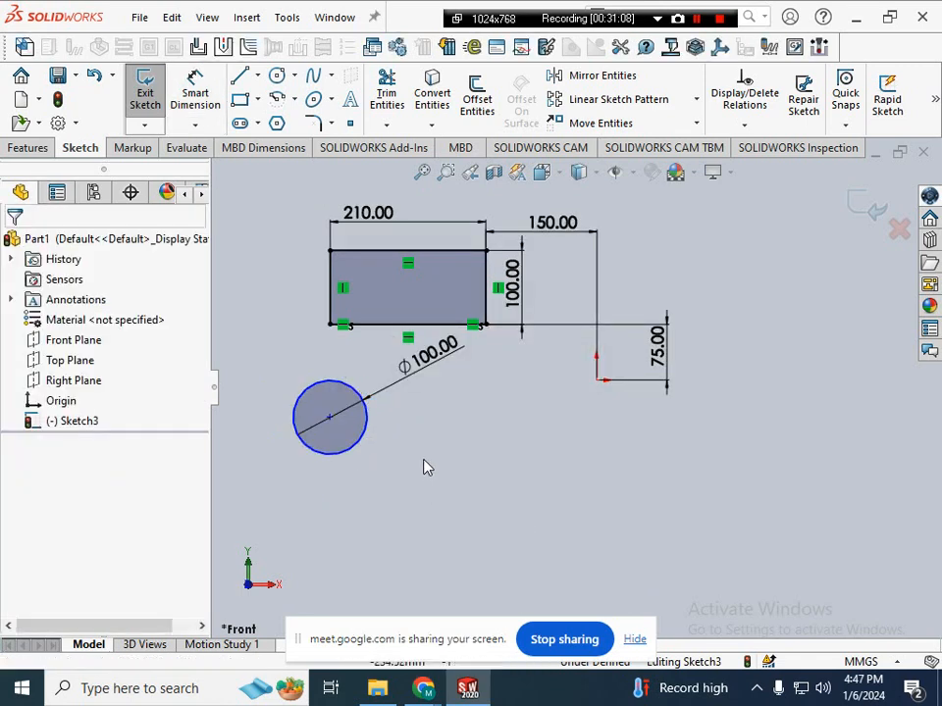
{"action": "right_click_drag", "start_coordinate": [400, 540], "coordinate": [399, 471]}
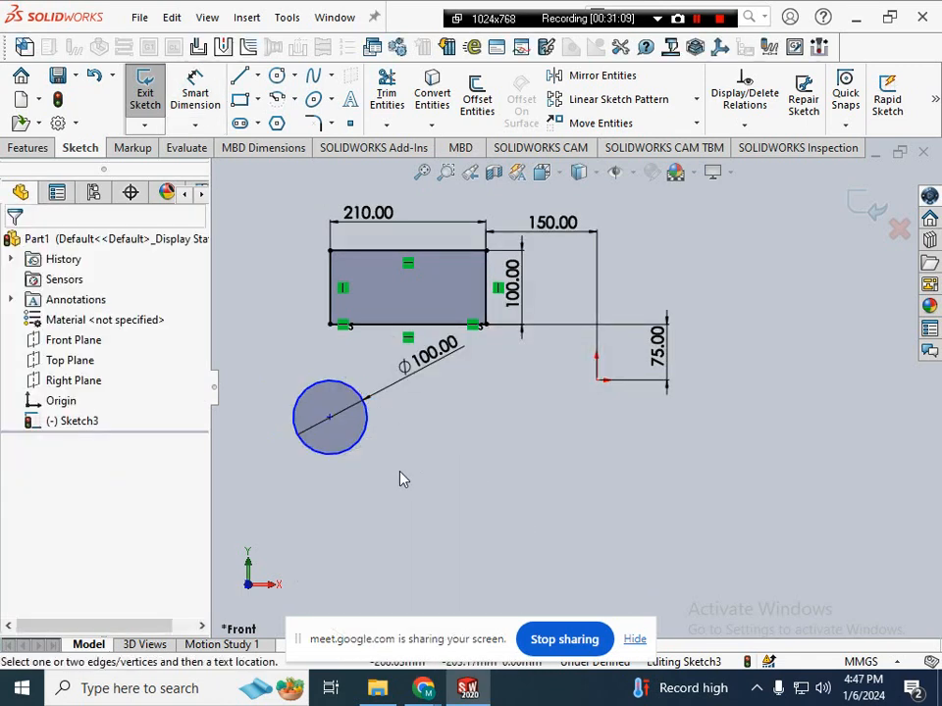
{"action": "left_click", "coordinate": [355, 324]}
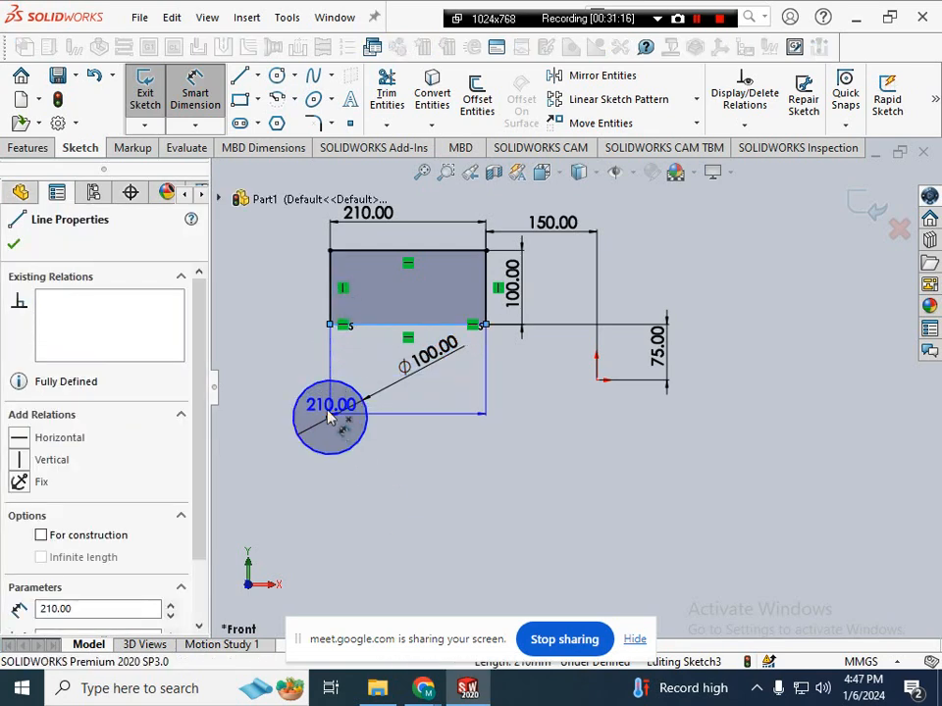
{"action": "left_click", "coordinate": [330, 416]}
{"action": "left_click", "coordinate": [278, 369]}
{"action": "type", "text": "120"}
{"action": "key", "text": "Return"}
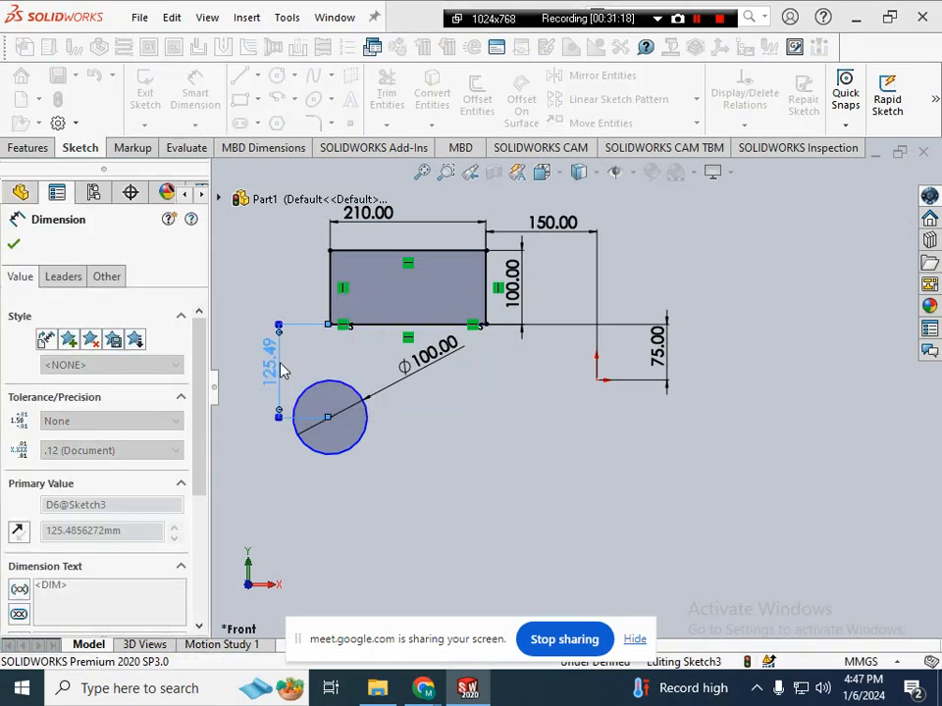
{"action": "left_click", "coordinate": [403, 508]}
{"action": "key", "text": "Escape"}
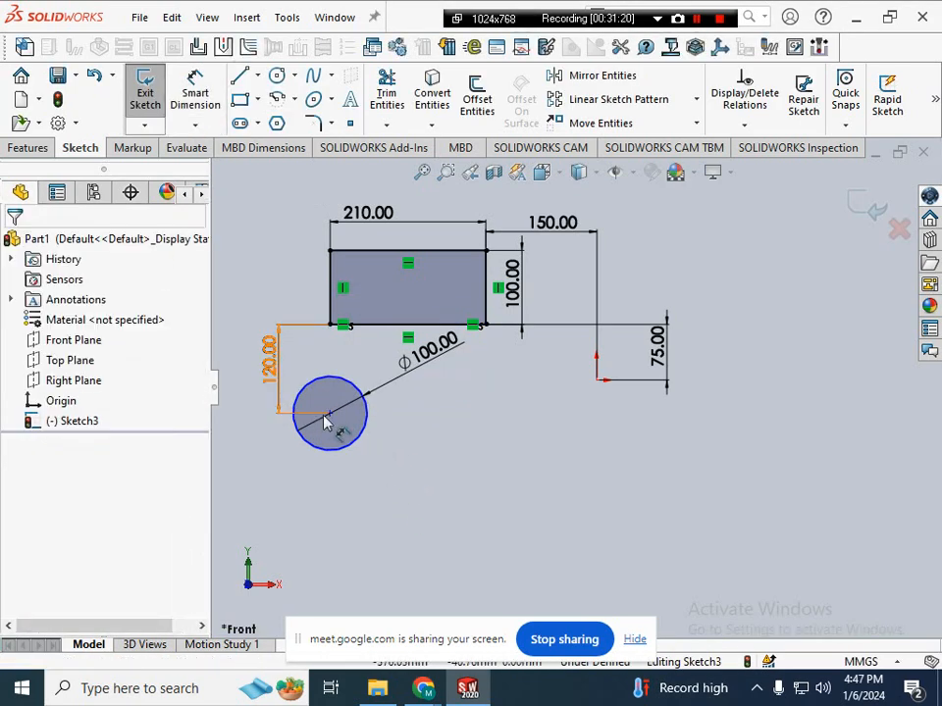
- Add a Vertical relation between the circle's center and the rectangle's lower left corner
{"action": "left_click_drag", "start_coordinate": [328, 414], "coordinate": [331, 462]}
{"action": "left_click", "coordinate": [431, 476]}
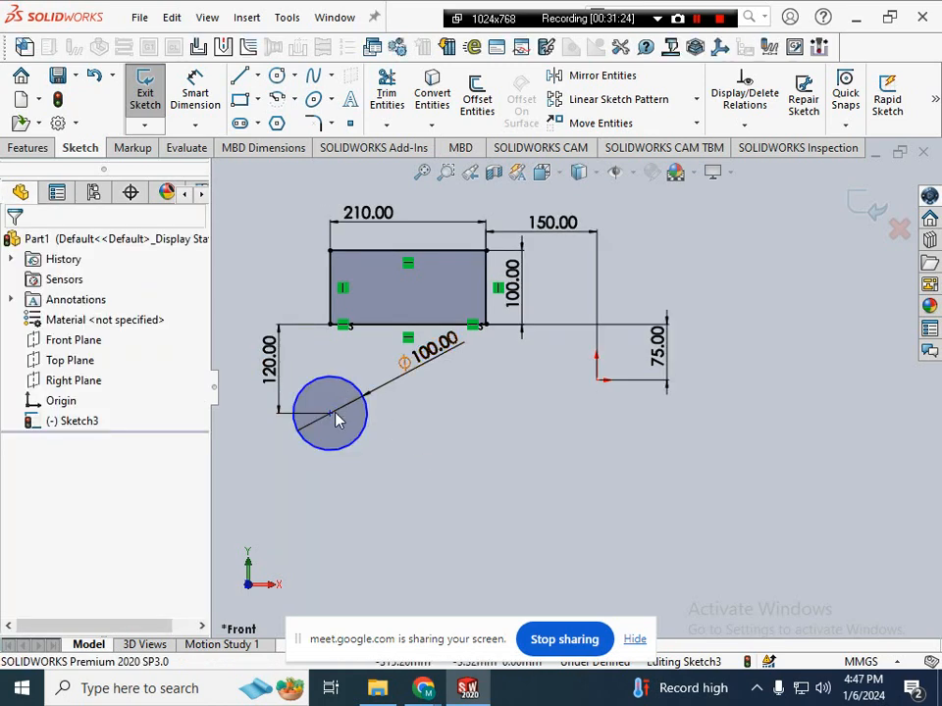
{"action": "left_click", "coordinate": [329, 414]}
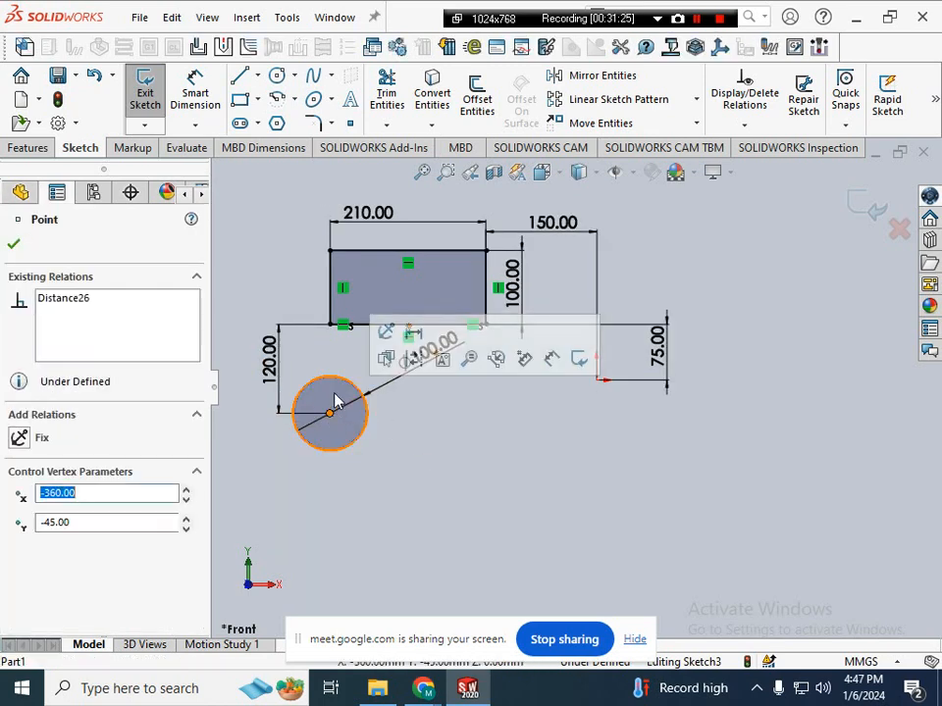
{"action": "left_click", "coordinate": [331, 324], "text": "ctrl"}
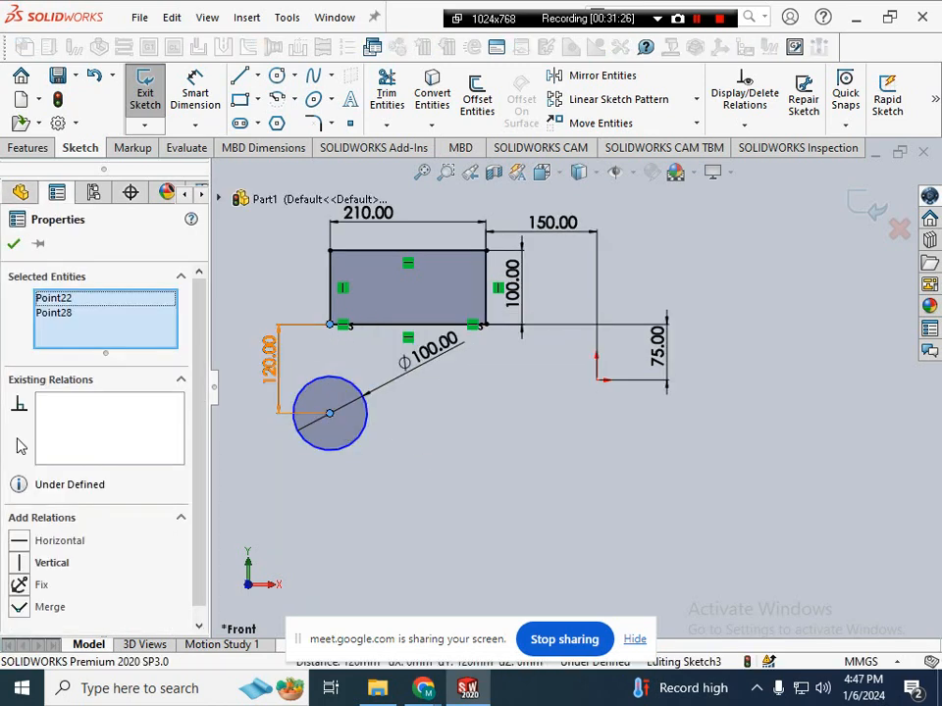
{"action": "left_click", "coordinate": [44, 562]}
{"action": "left_click", "coordinate": [368, 517]}
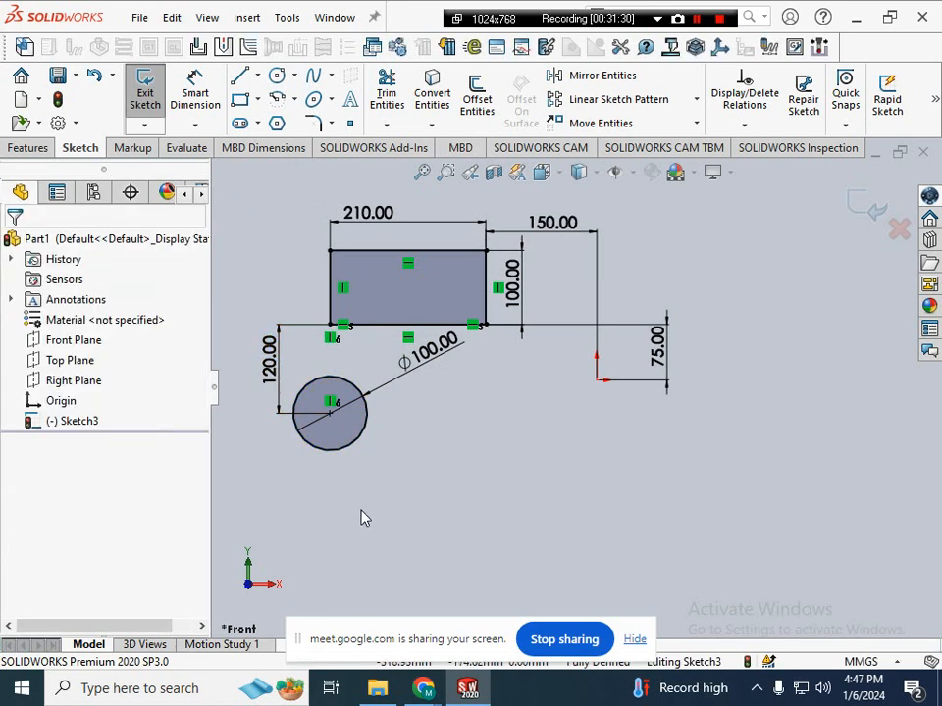
- Delete the rectangle, the circle and all their dimensions from the sketch
{"action": "scroll", "coordinate": [400, 538], "scroll_direction": "up", "scroll_amount": 1}
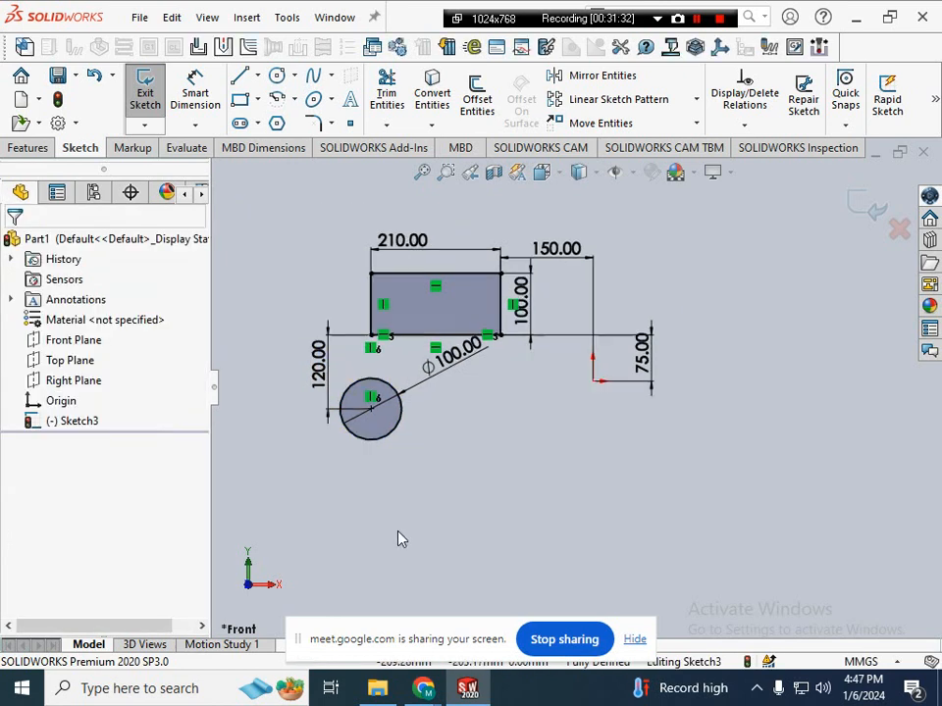
{"action": "scroll", "coordinate": [485, 478], "scroll_direction": "up", "scroll_amount": 2}
{"action": "scroll", "coordinate": [493, 474], "scroll_direction": "down", "scroll_amount": 2}
{"action": "scroll", "coordinate": [573, 339], "scroll_direction": "up", "scroll_amount": 3}
{"action": "scroll", "coordinate": [573, 338], "scroll_direction": "down", "scroll_amount": 2}
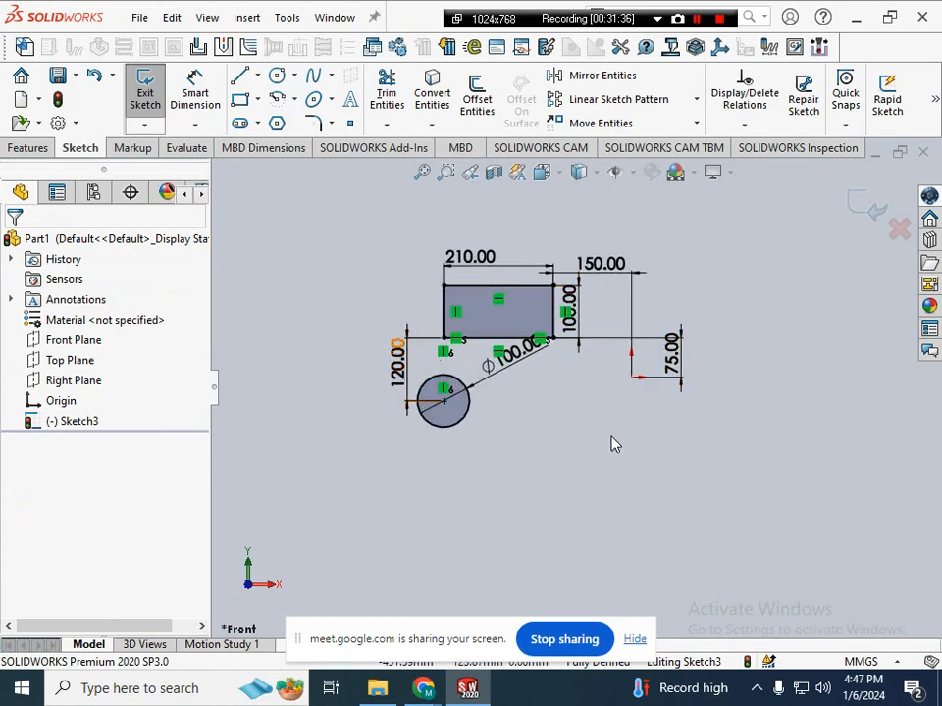
{"action": "left_click_drag", "start_coordinate": [349, 200], "coordinate": [723, 522]}
{"action": "key", "text": "Delete"}
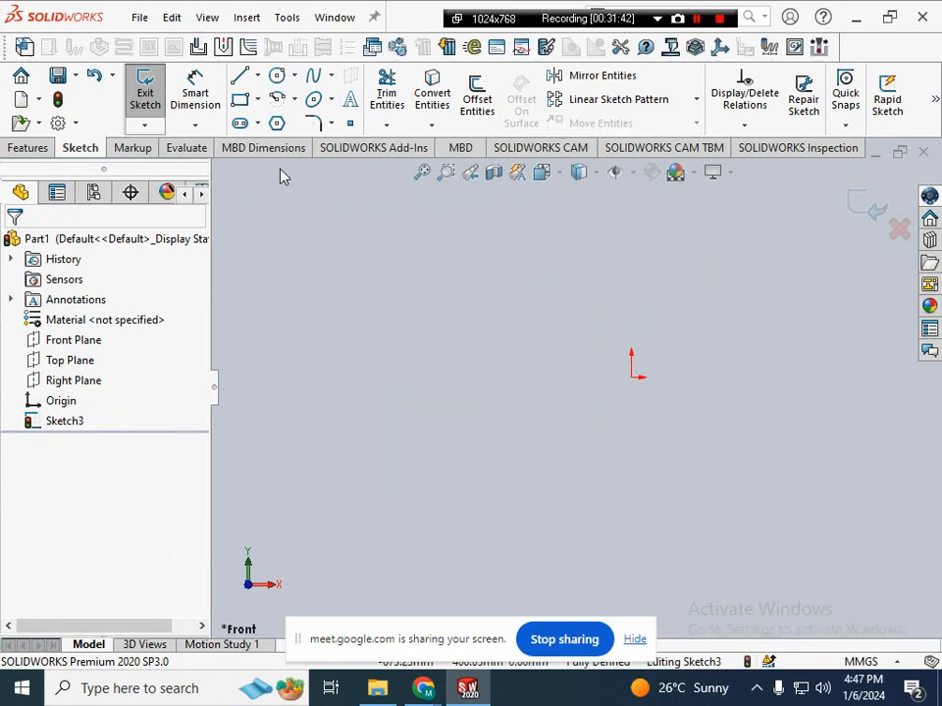
- Sketch a center rectangle from the origin, about 372 mm wide and 414 mm high
{"action": "left_click", "coordinate": [257, 100]}
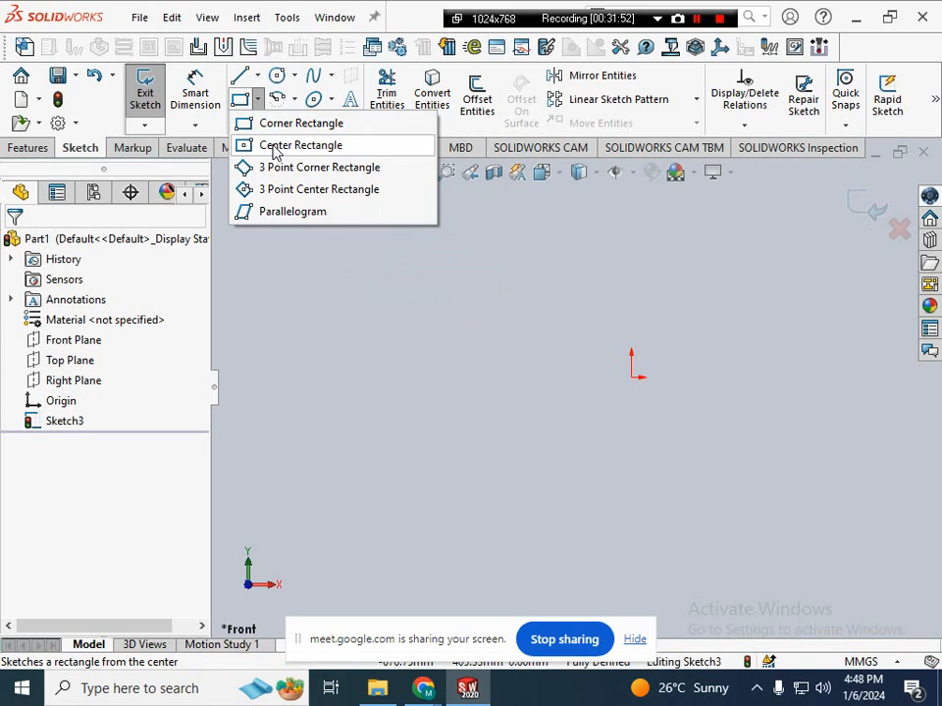
{"action": "left_click", "coordinate": [276, 147]}
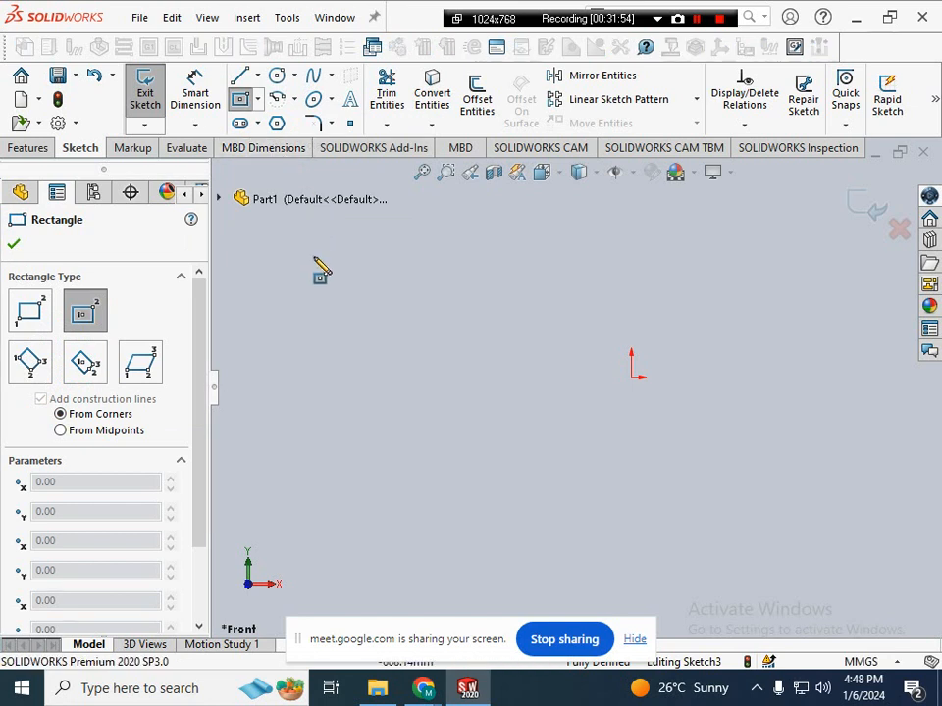
{"action": "left_click", "coordinate": [631, 376]}
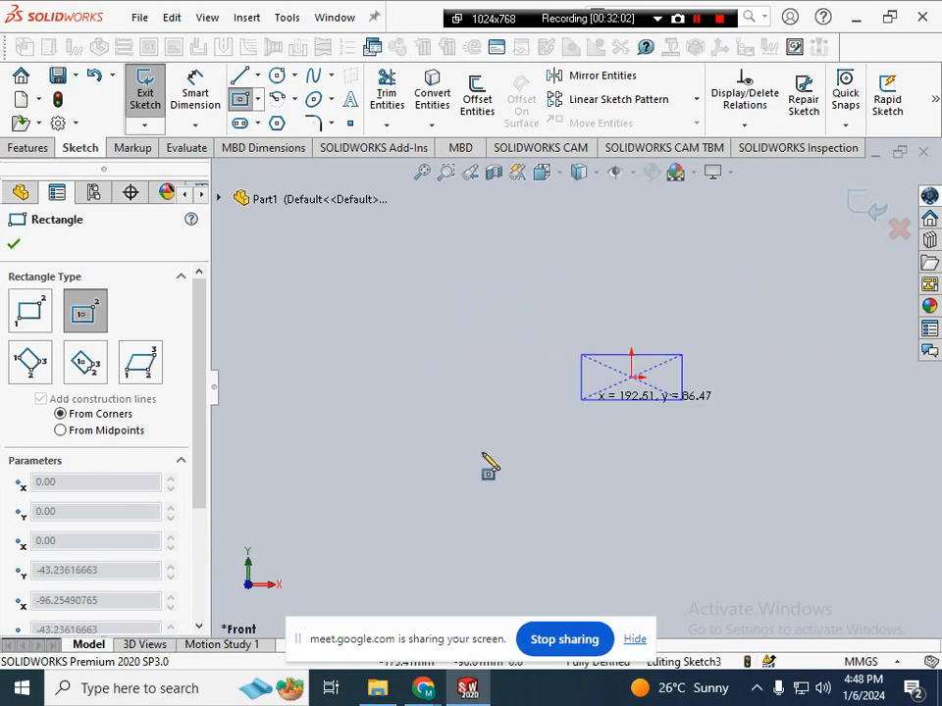
{"action": "key", "text": "Escape"}
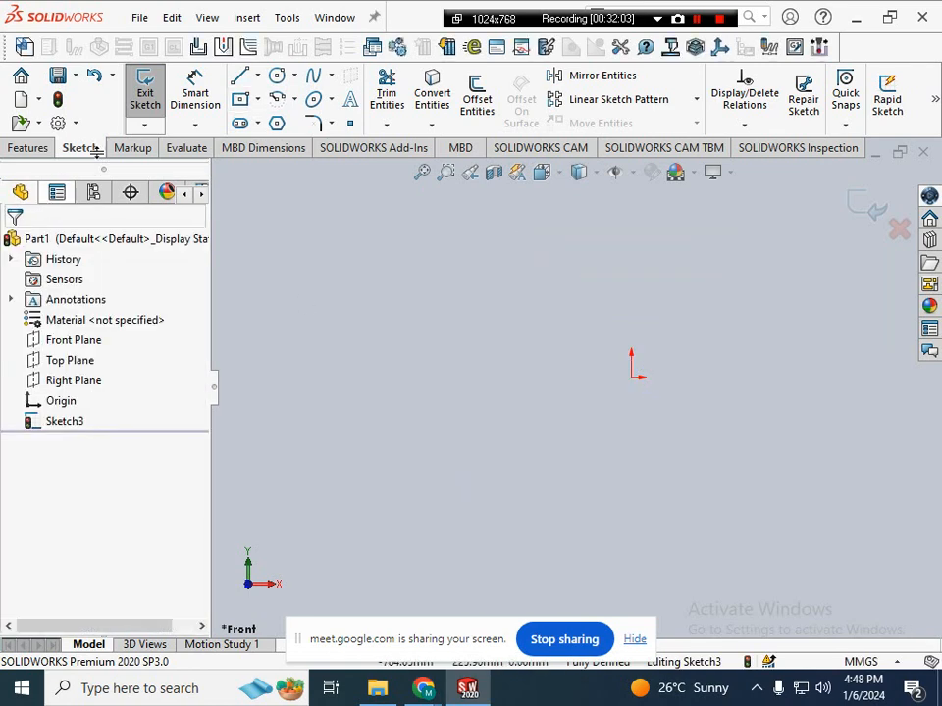
{"action": "left_click", "coordinate": [240, 99]}
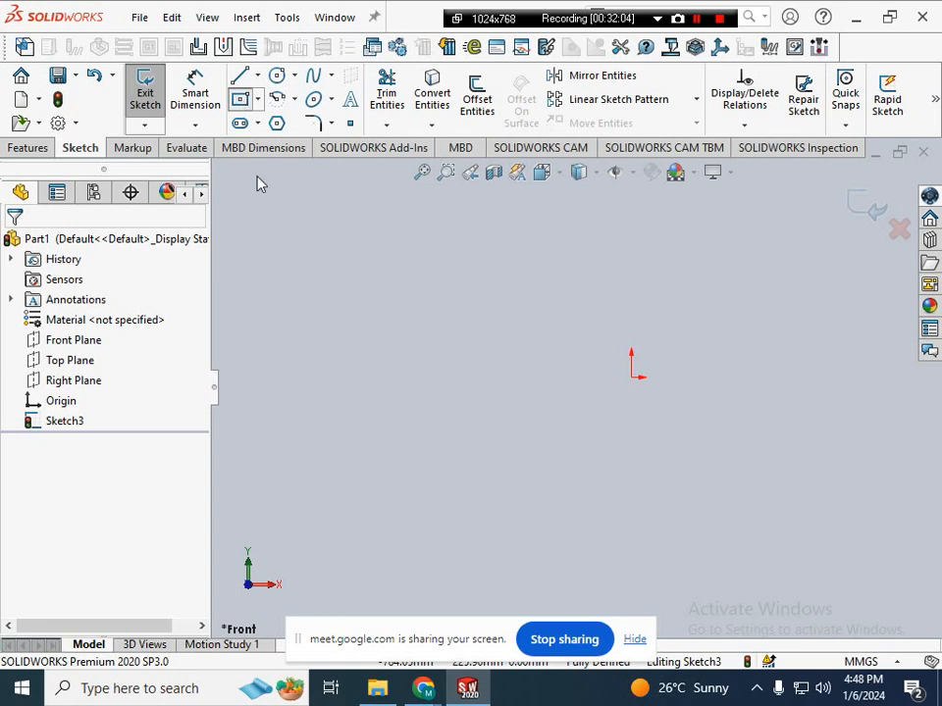
{"action": "left_click", "coordinate": [631, 376]}
{"action": "left_click", "coordinate": [535, 485]}
{"action": "key", "text": "Escape"}
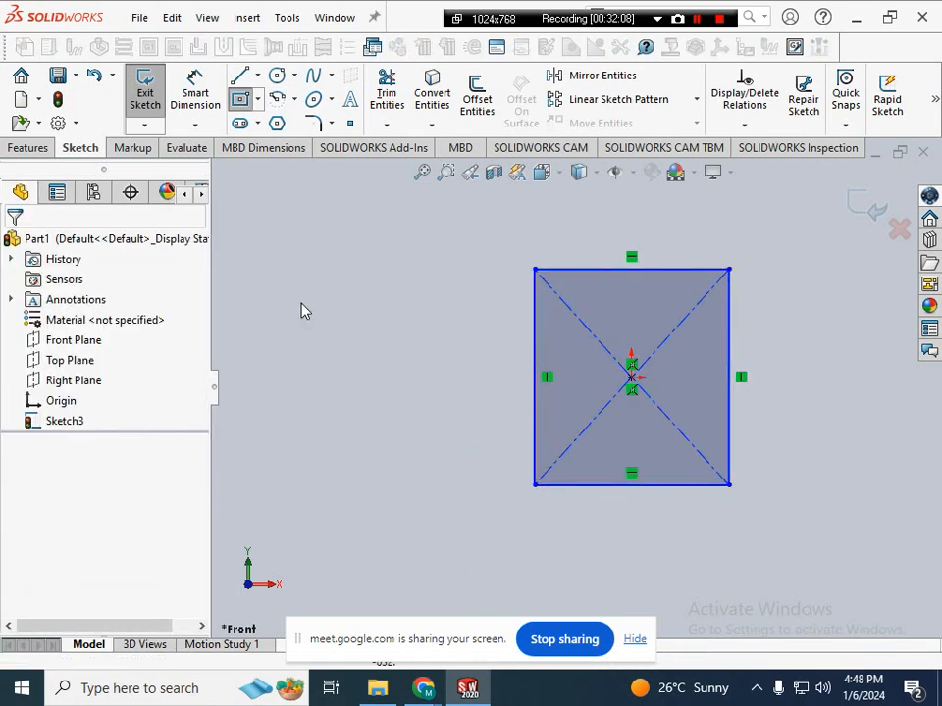
- Dimension the rectangle's left edge as 400 mm, placing the dimension to its left
{"action": "left_click", "coordinate": [193, 94]}
{"action": "left_click", "coordinate": [534, 384]}
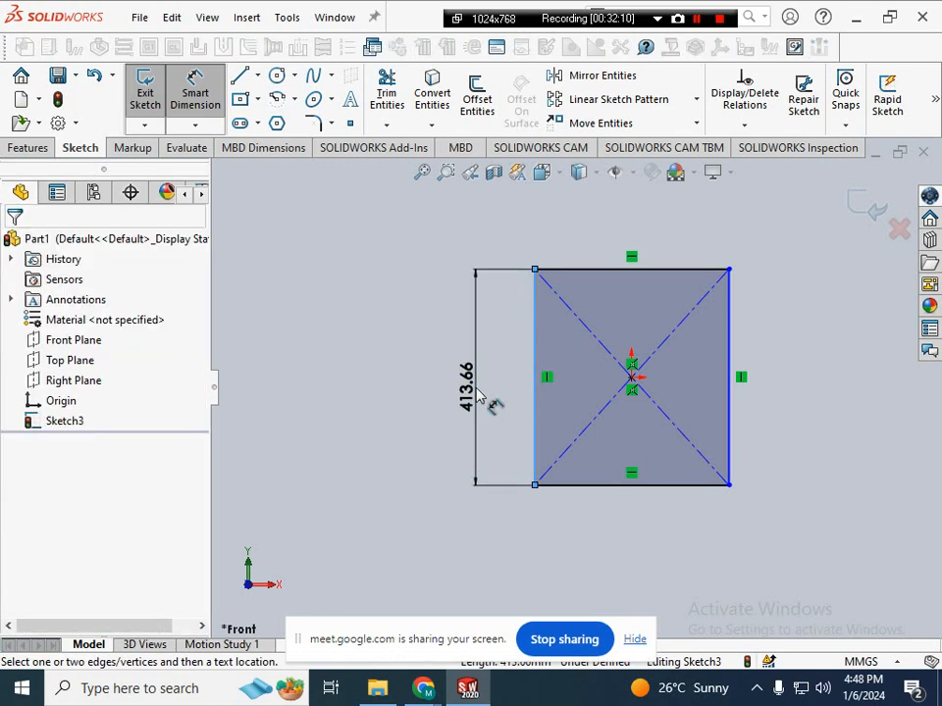
{"action": "left_click", "coordinate": [471, 392]}
{"action": "type", "text": "4"}
{"action": "type", "text": "00"}
{"action": "key", "text": "Return"}
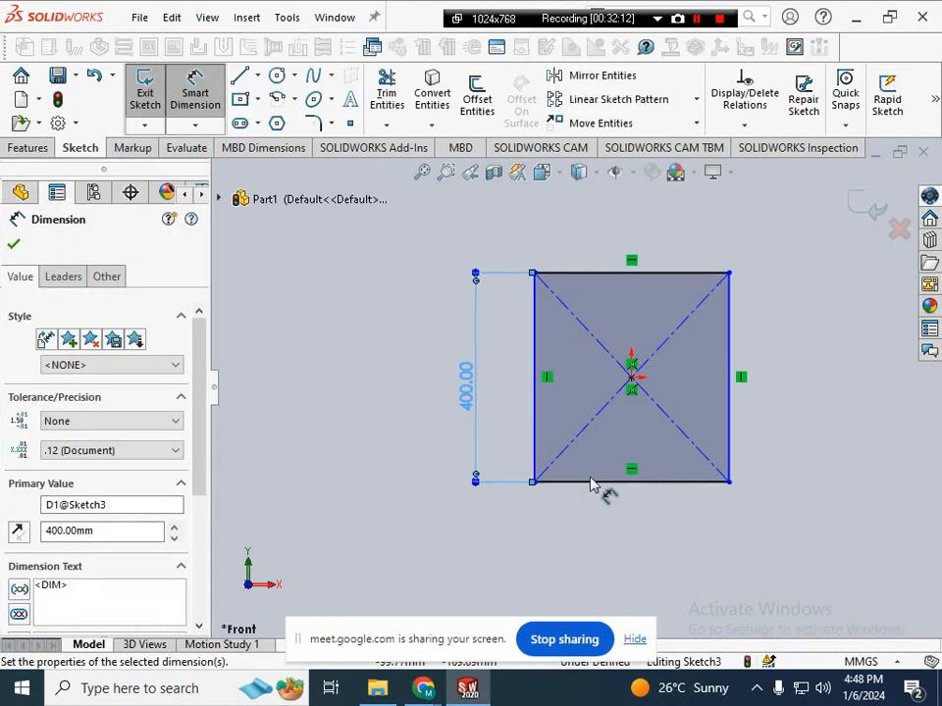
- Dimension the rectangle's bottom edge as 400 mm, placing the dimension below it
{"action": "left_click", "coordinate": [601, 485]}
{"action": "left_click", "coordinate": [594, 540]}
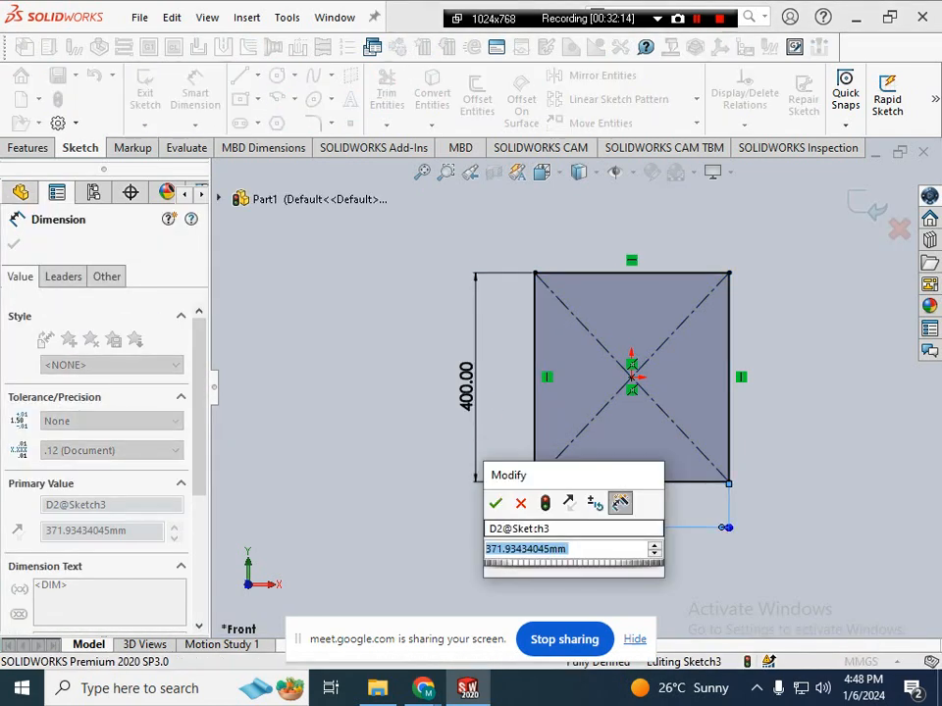
{"action": "type", "text": "400"}
{"action": "key", "text": "Return"}
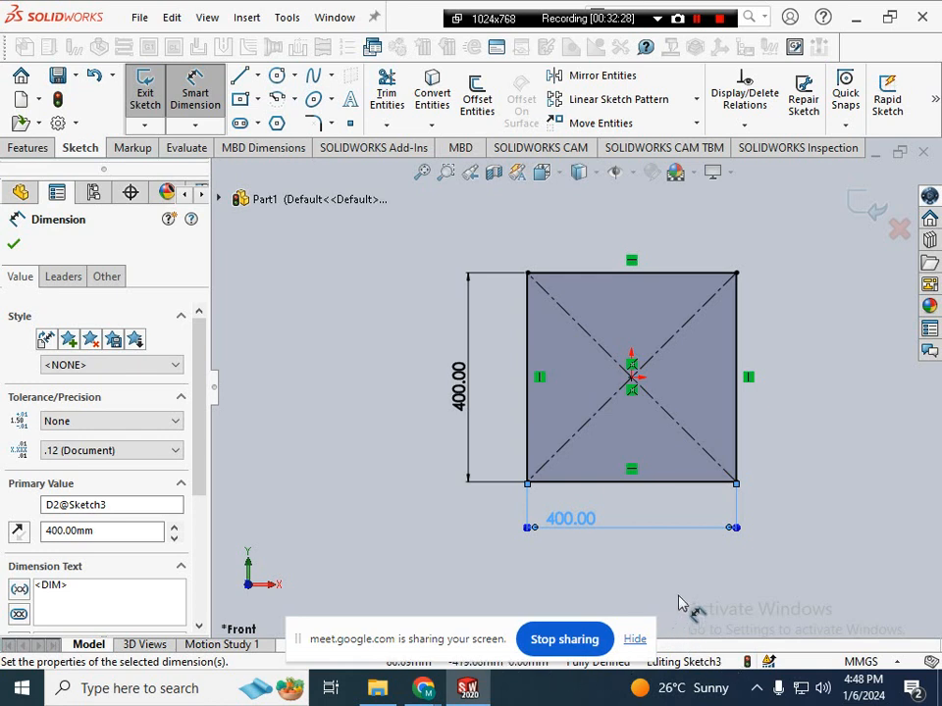
{"action": "key", "text": "Escape"}
- Set the document unit system to MMGS (millimeter, gram, second)
{"action": "left_click", "coordinate": [632, 645]}
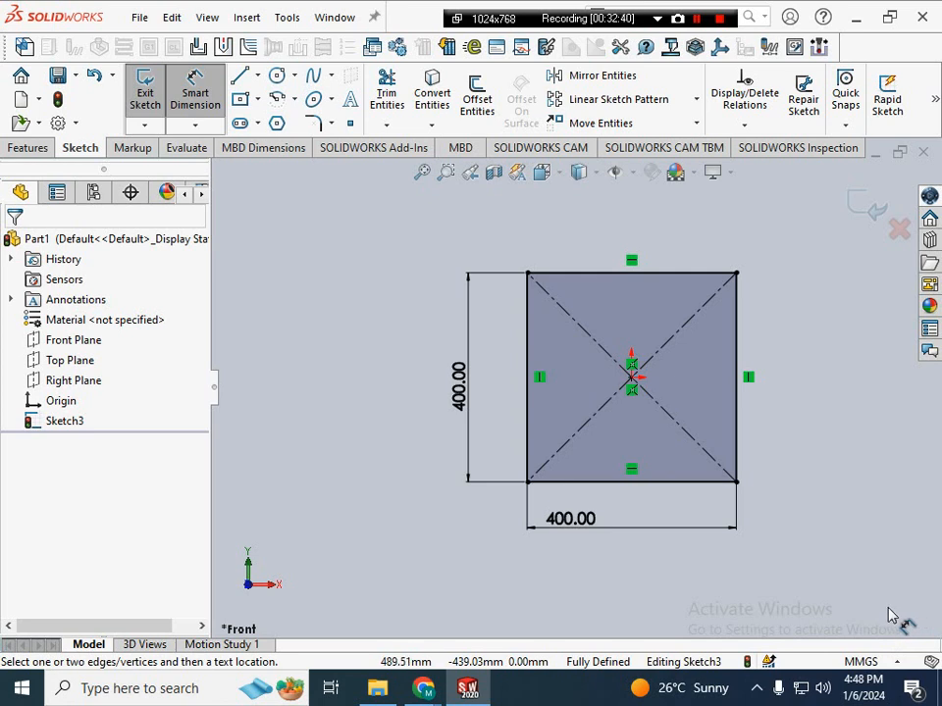
{"action": "left_click", "coordinate": [863, 661]}
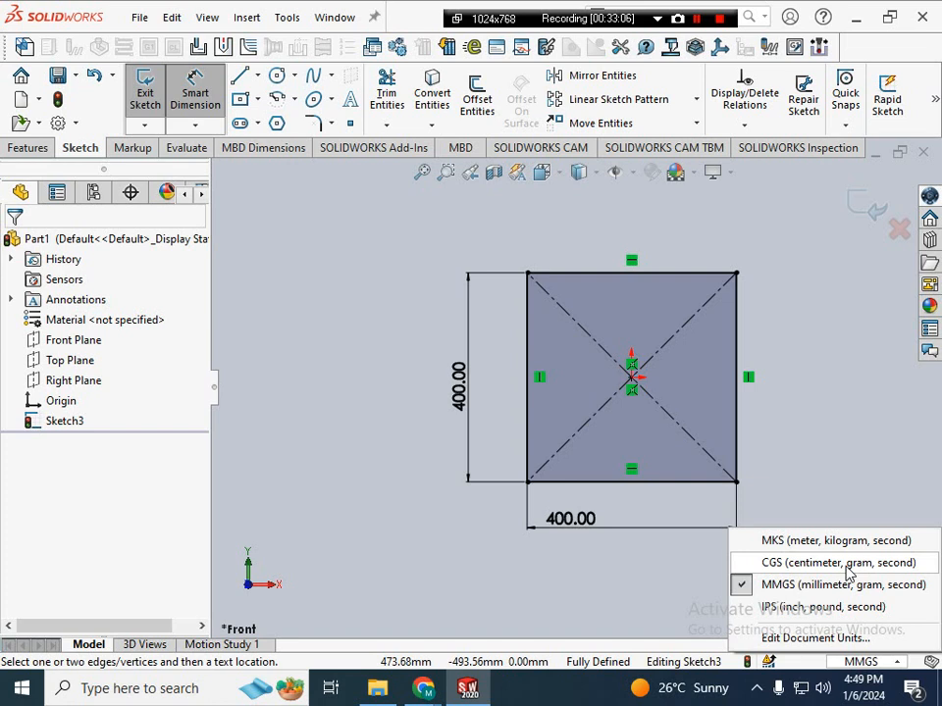
{"action": "left_click", "coordinate": [849, 581]}
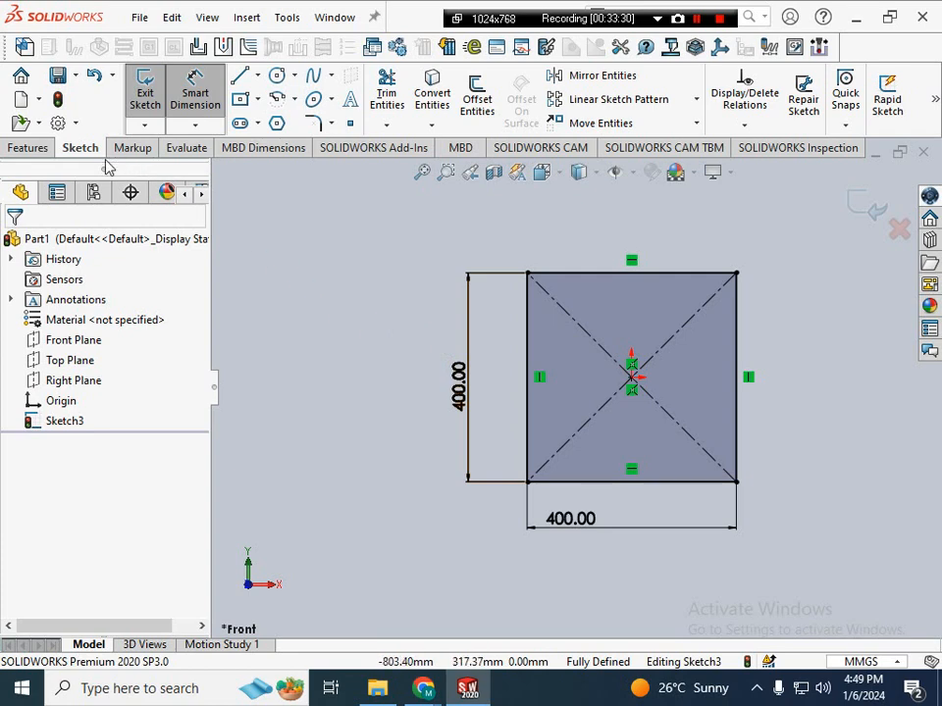
{"action": "left_click", "coordinate": [49, 155]}
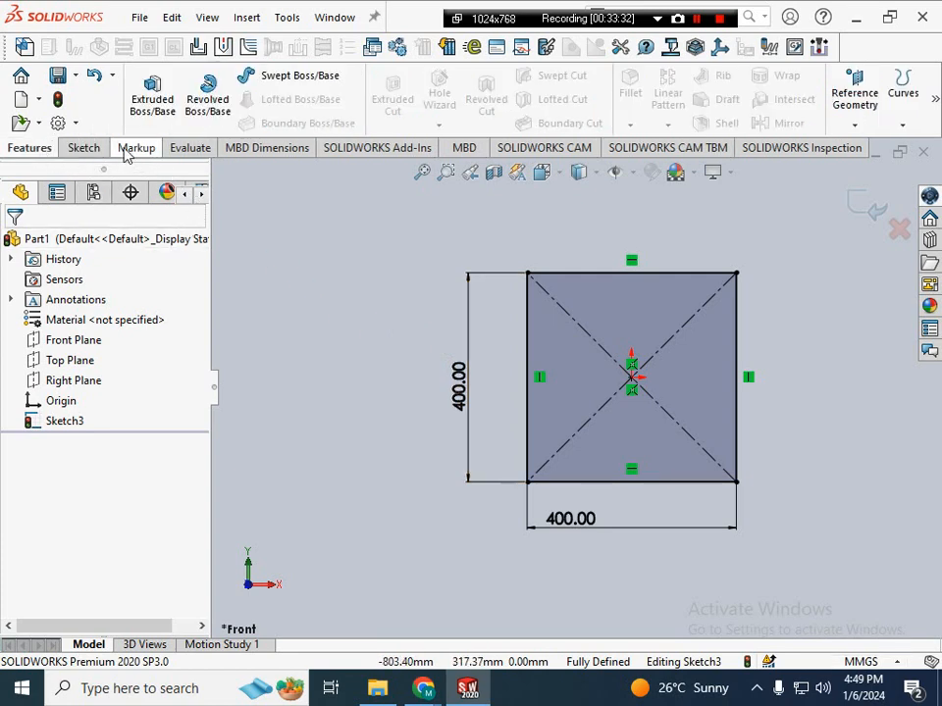
{"action": "left_click", "coordinate": [80, 150]}
{"action": "left_click", "coordinate": [18, 149]}
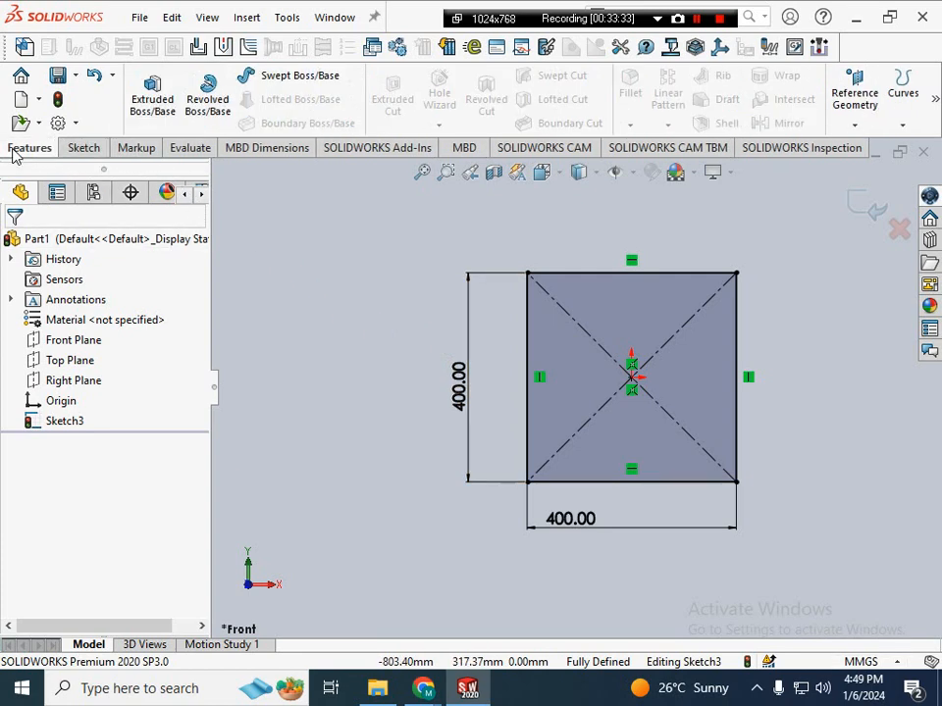
{"action": "left_click", "coordinate": [76, 152]}
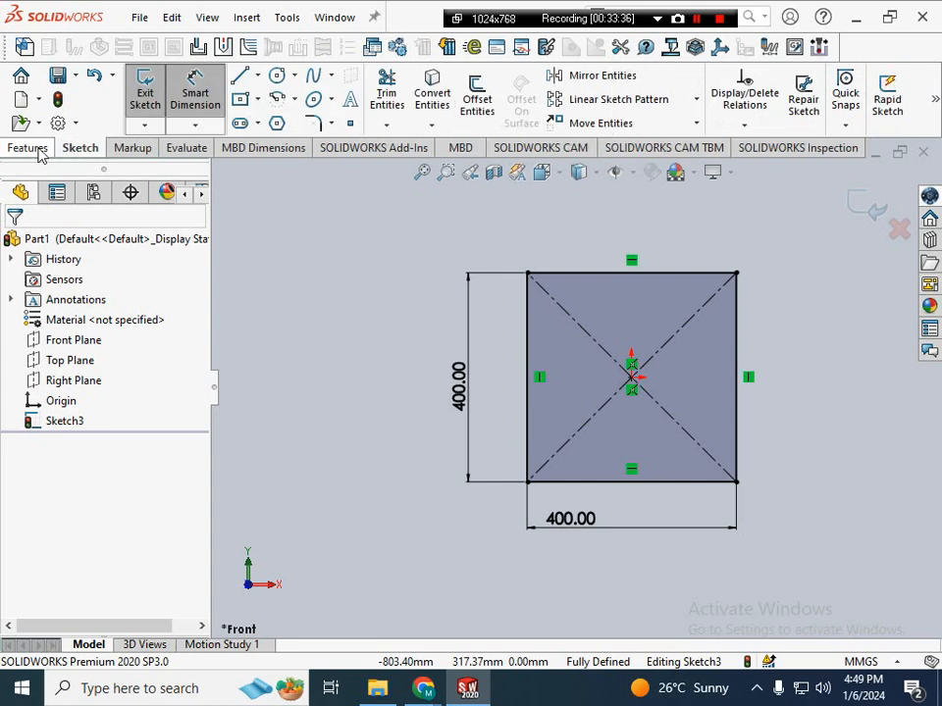
- Start a blind boss extrusion of the 400 mm square sketch and pull its depth out to about 649 mm
{"action": "left_click", "coordinate": [39, 153]}
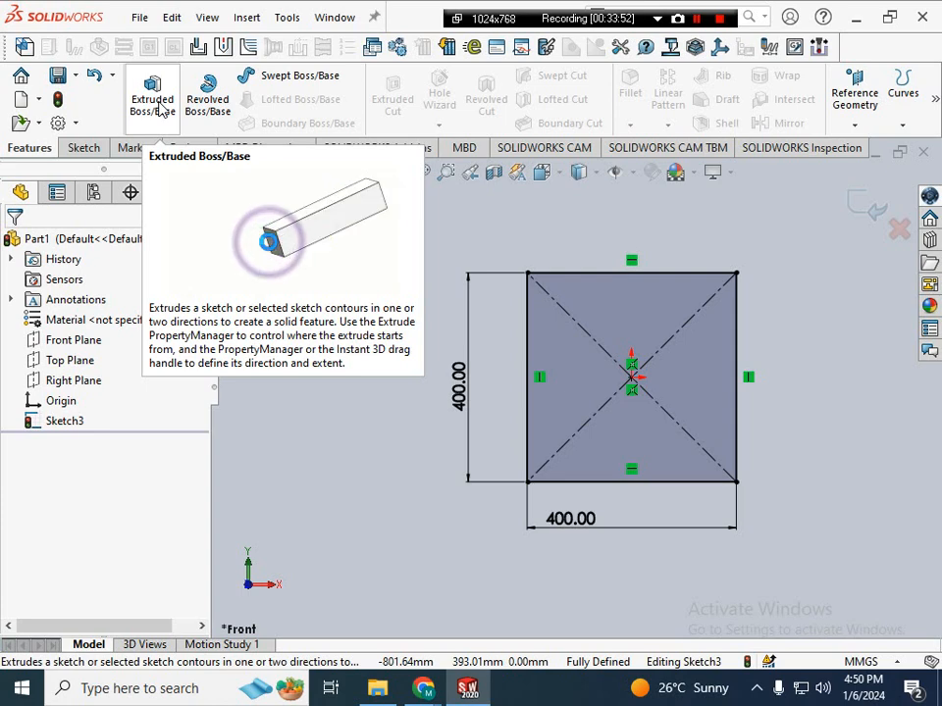
{"action": "left_click", "coordinate": [158, 108]}
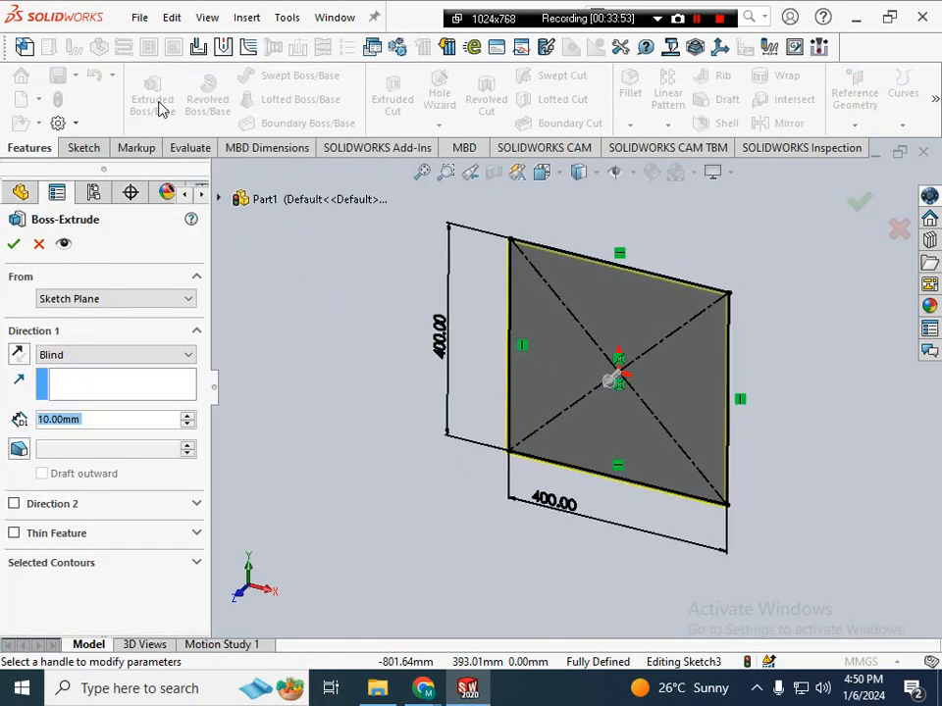
{"action": "scroll", "coordinate": [402, 353], "scroll_direction": "up", "scroll_amount": 2}
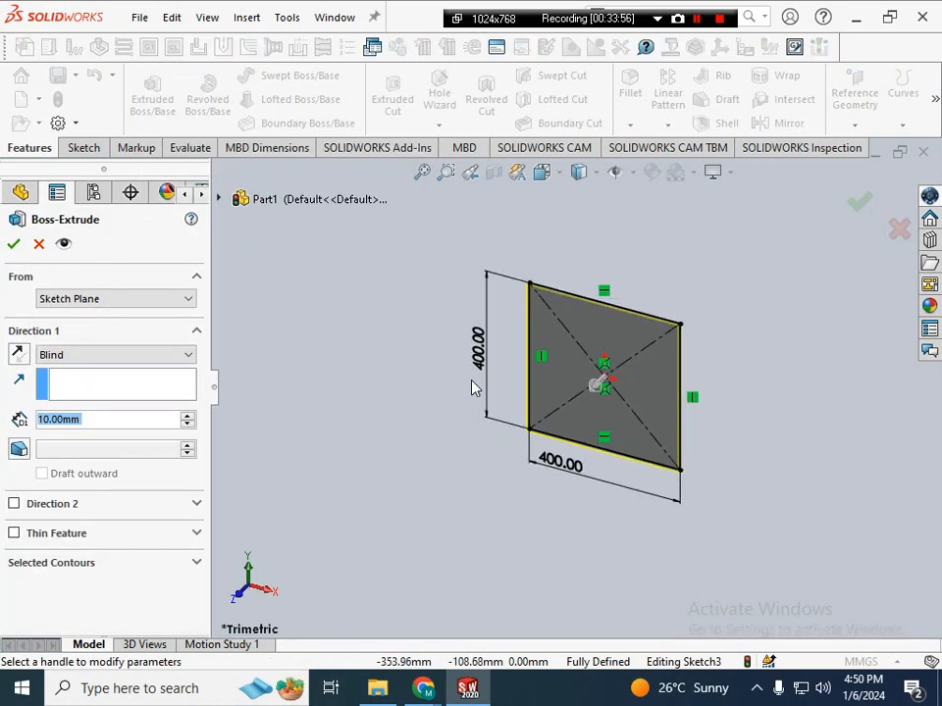
{"action": "mouse_move", "coordinate": [597, 390]}
{"action": "left_mouse_down"}
{"action": "mouse_move", "coordinate": [467, 473]}
{"action": "mouse_move", "coordinate": [449, 502]}
{"action": "left_mouse_up"}
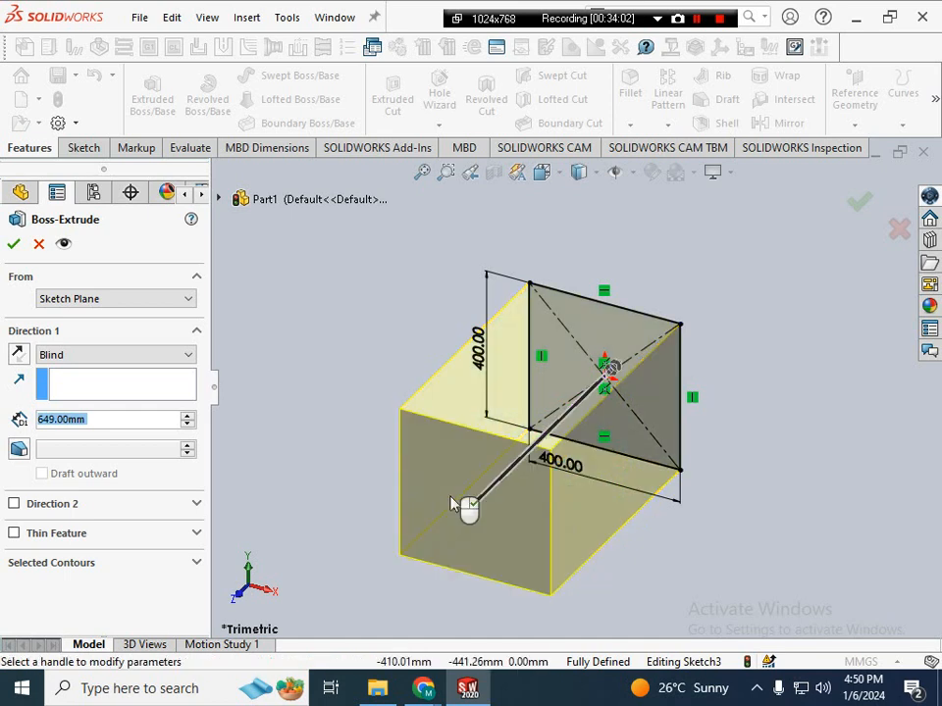
- Try entering the extrusion depth as the calculation 100+250-300
{"action": "key", "text": "ctrl+a"}
{"action": "type", "text": "1000"}
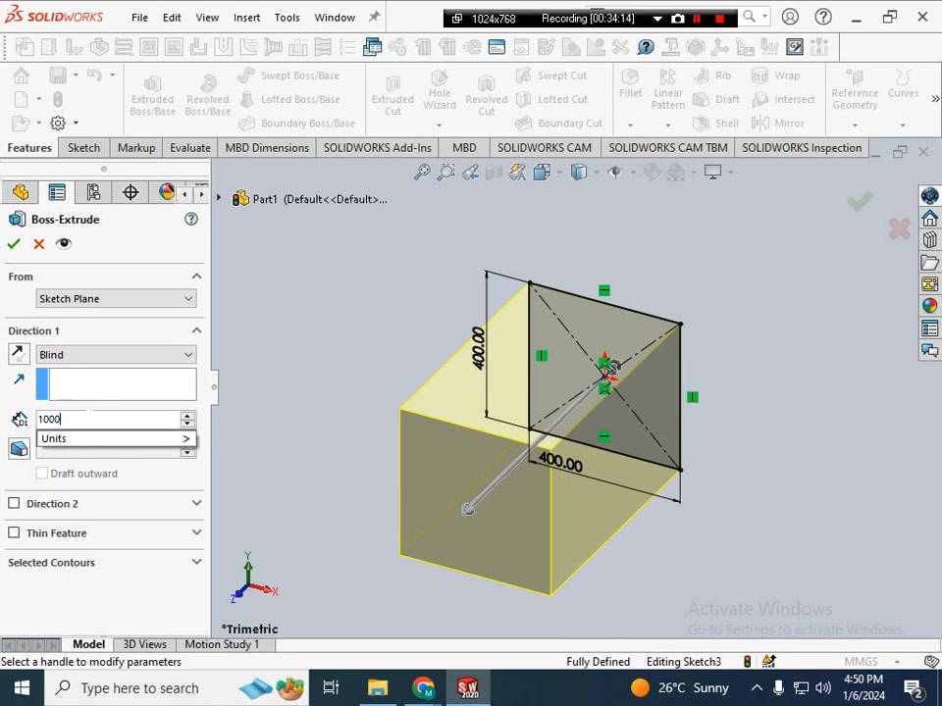
{"action": "double_click", "coordinate": [89, 418]}
{"action": "type", "text": "100+"}
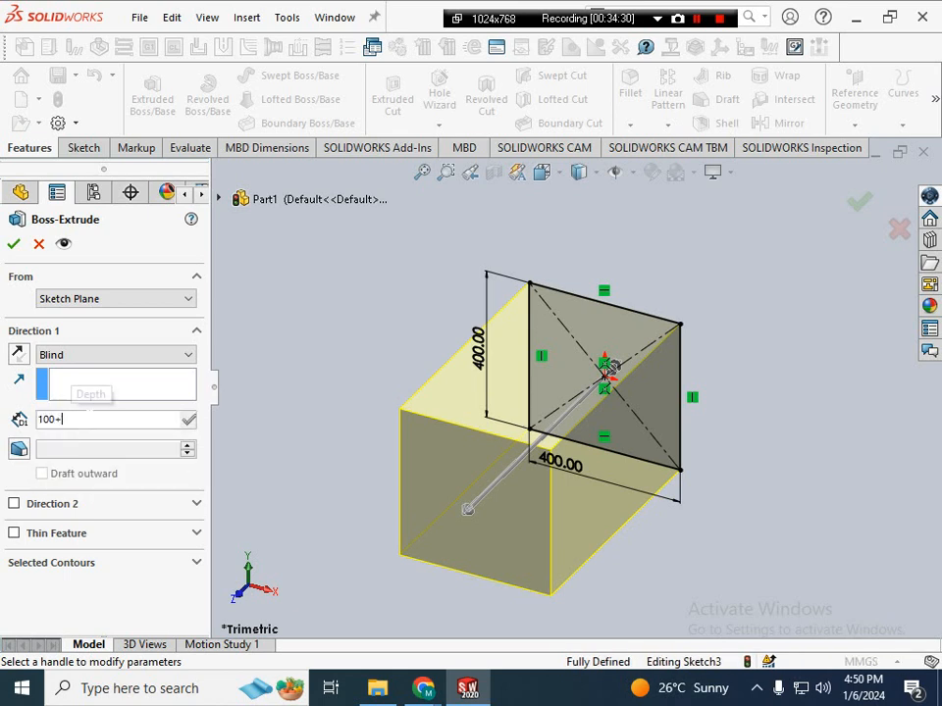
{"action": "type", "text": "250-300"}
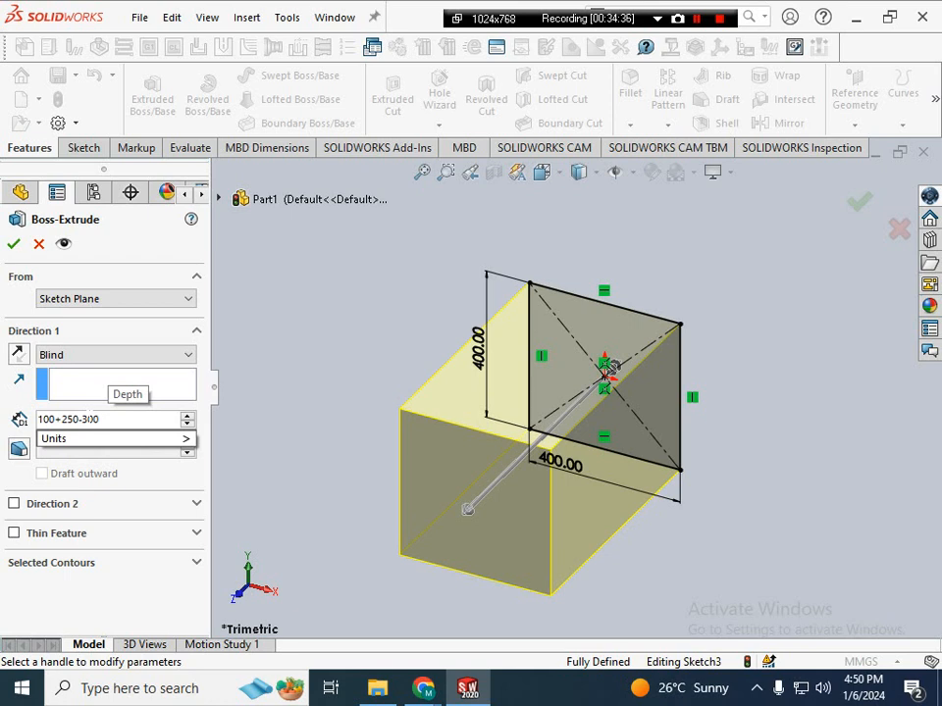
{"action": "key", "text": "Return"}
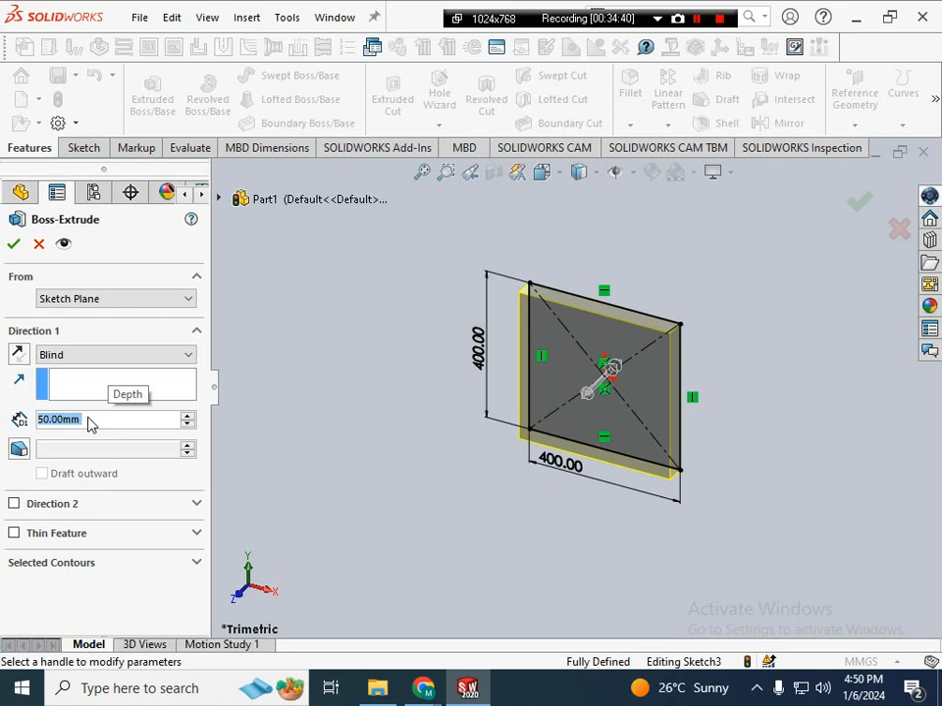
- Set the blind extrusion depth to 1000 mm and finish the boss
{"action": "key", "text": "BackSpace"}
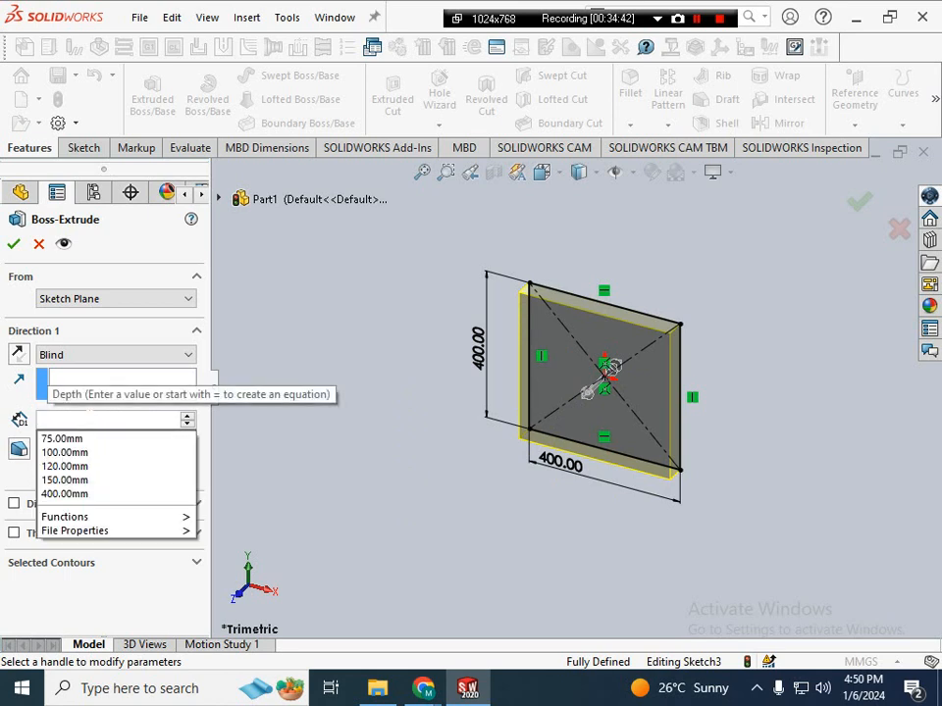
{"action": "type", "text": "1000"}
{"action": "key", "text": "Return"}
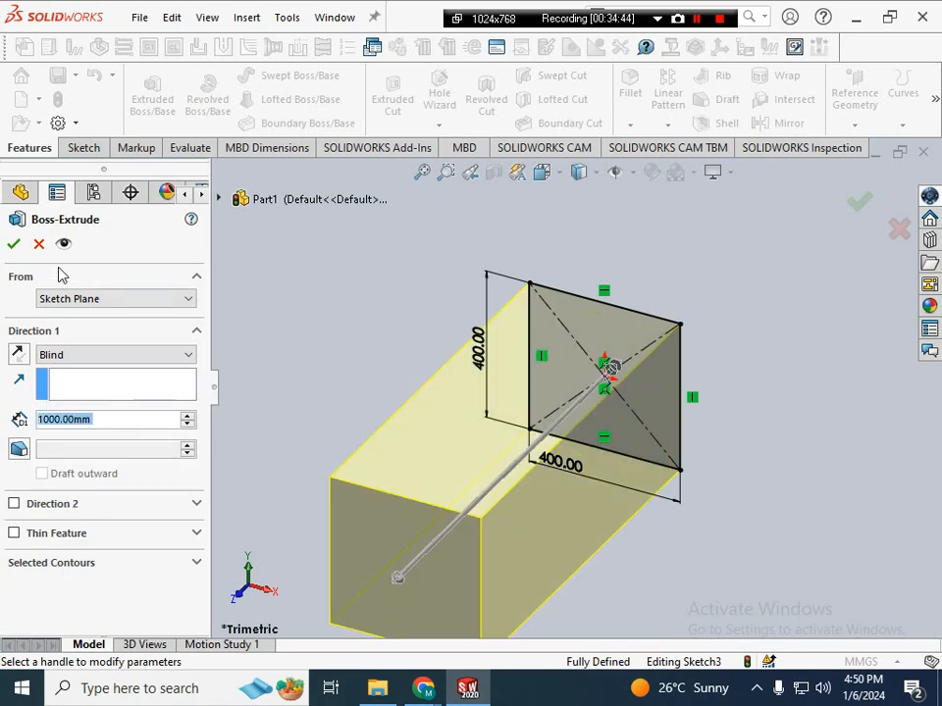
{"action": "left_click", "coordinate": [14, 243]}
{"action": "scroll", "coordinate": [334, 383], "scroll_direction": "up", "scroll_amount": 3}
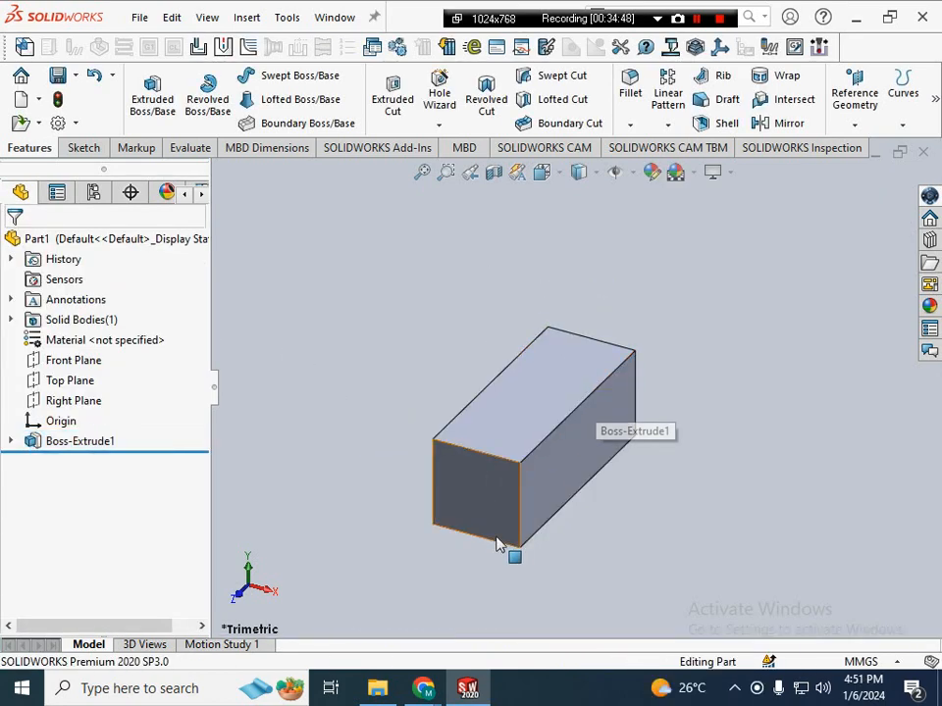
{"action": "left_click", "coordinate": [504, 489]}
{"action": "left_click", "coordinate": [338, 396]}
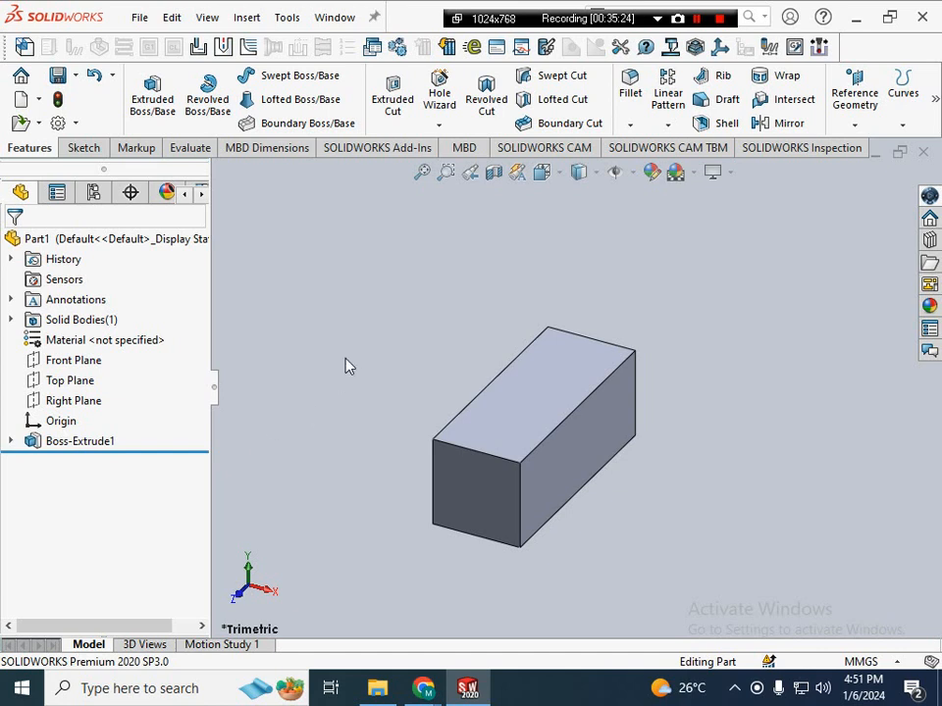
{"action": "scroll", "coordinate": [539, 399], "scroll_direction": "up", "scroll_amount": 2}
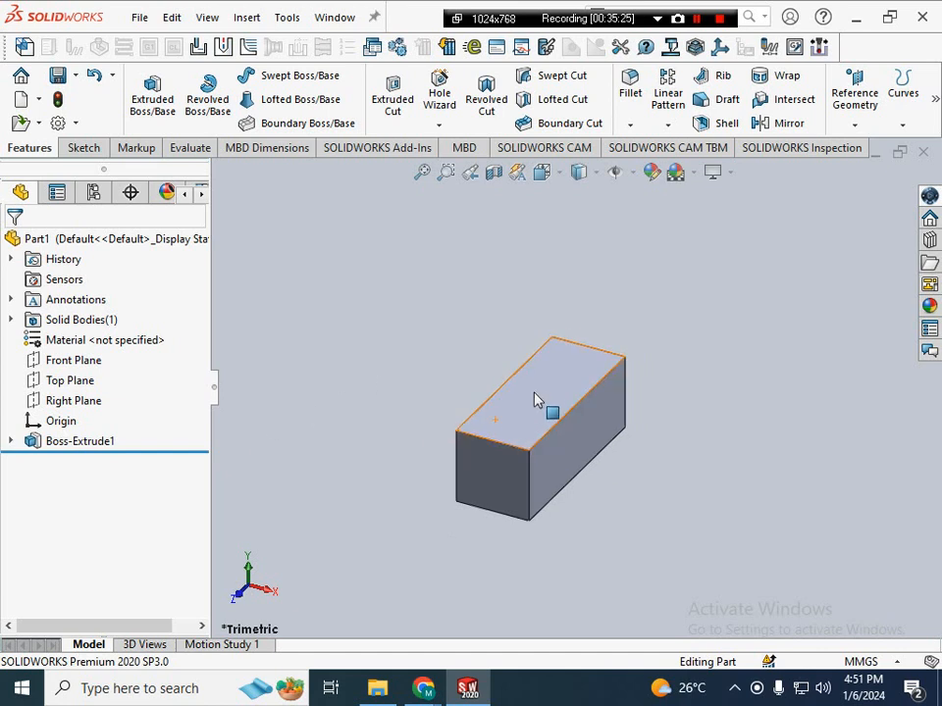
{"action": "right_click", "coordinate": [418, 370]}
{"action": "left_click", "coordinate": [361, 342]}
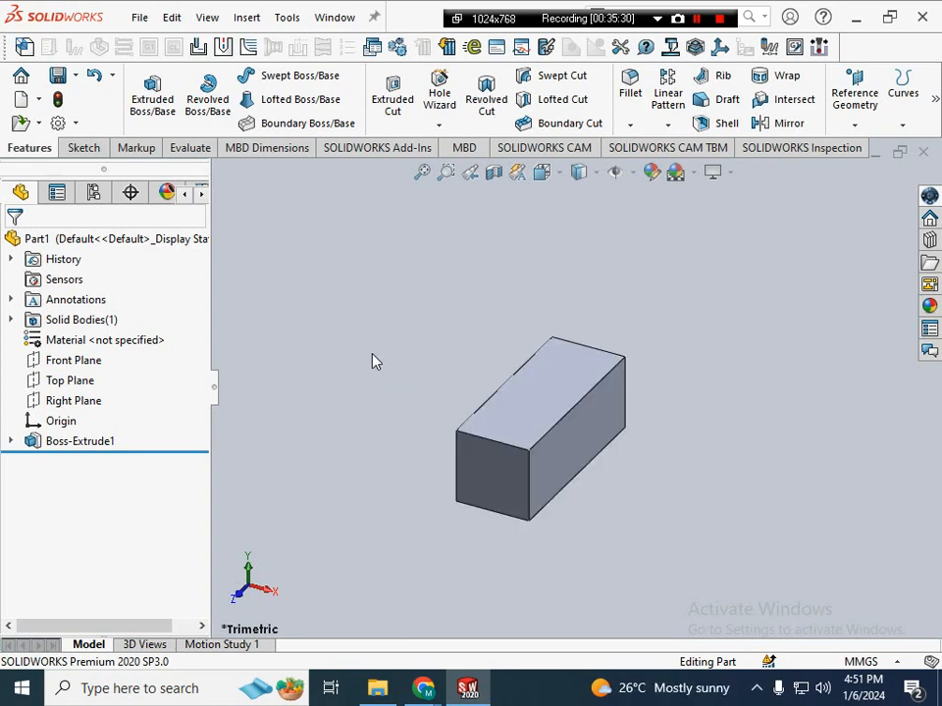
{"action": "right_click", "coordinate": [420, 306]}
{"action": "left_click", "coordinate": [359, 334]}
{"action": "scroll", "coordinate": [481, 329], "scroll_direction": "up", "scroll_amount": 1}
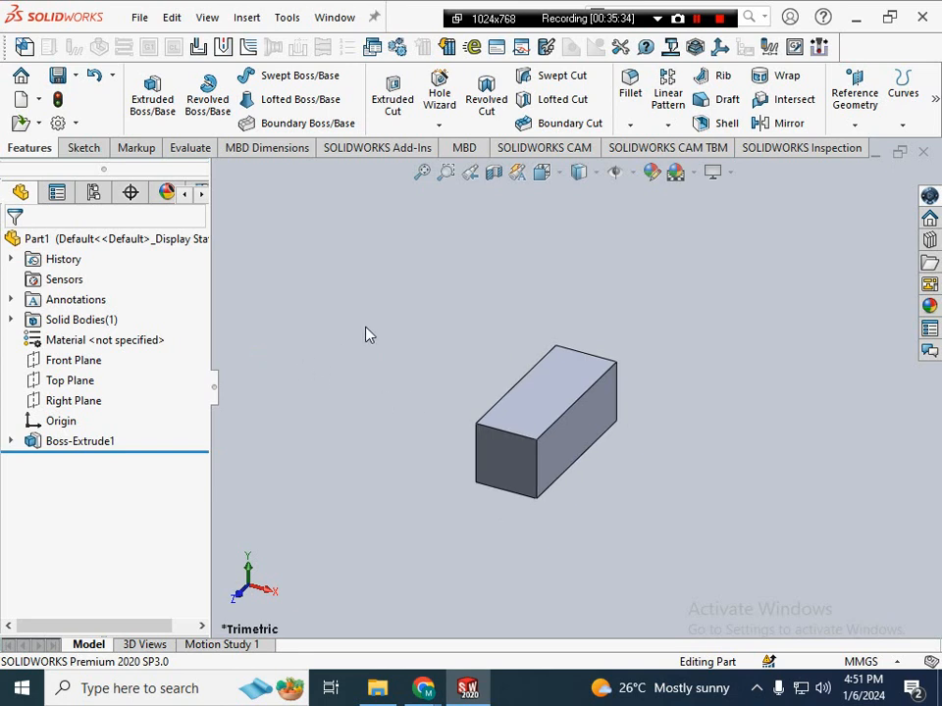
{"action": "scroll", "coordinate": [384, 370], "scroll_direction": "up", "scroll_amount": 2}
{"action": "right_click", "coordinate": [488, 339]}
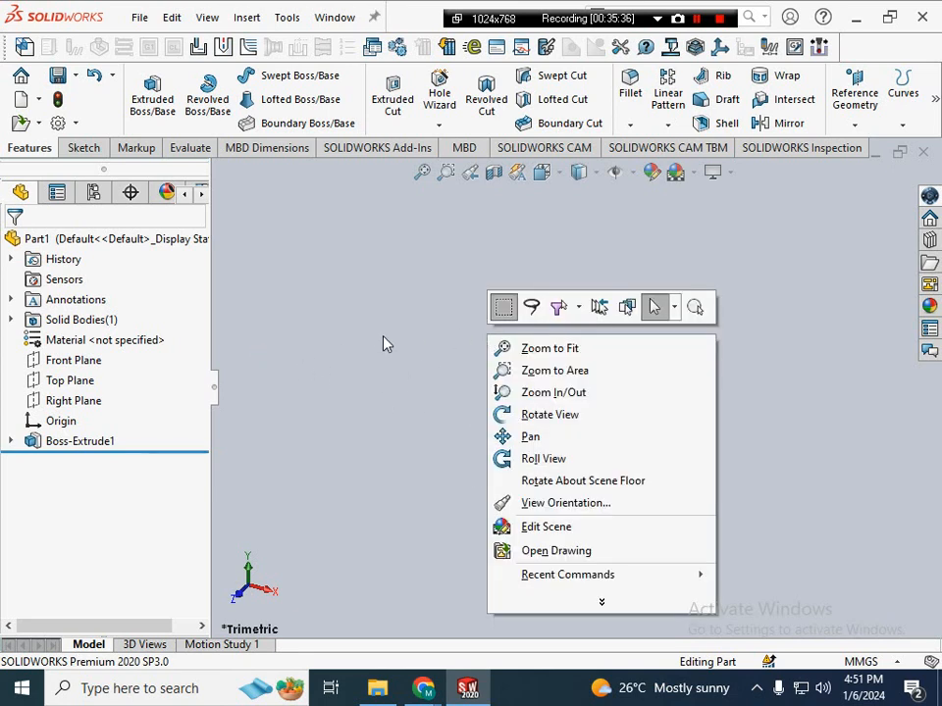
{"action": "left_click", "coordinate": [385, 343]}
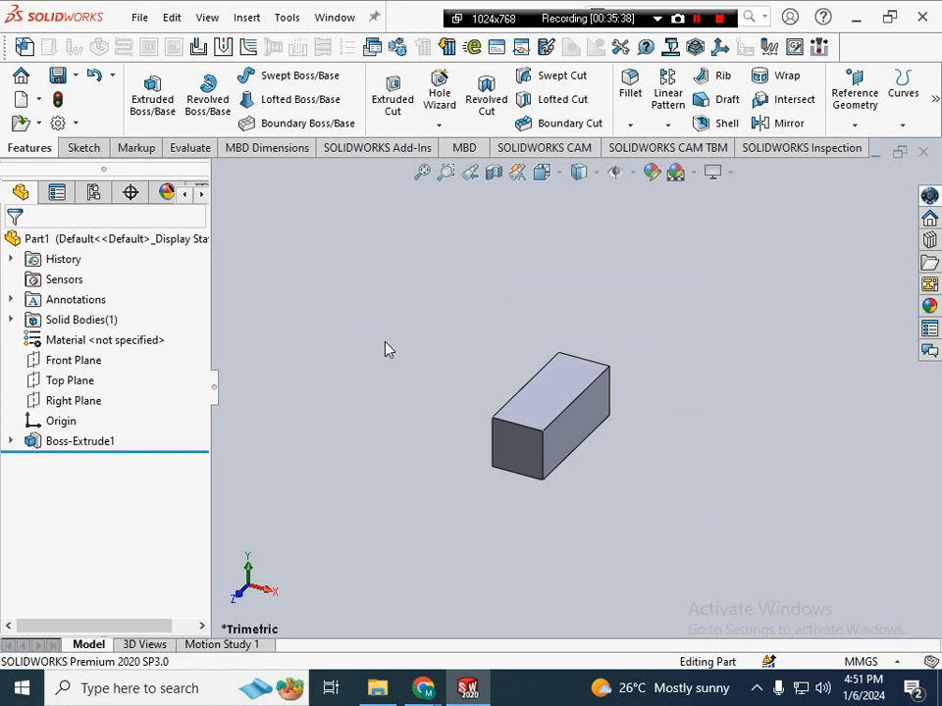
- Start a new sketch on one of the block's long rectangular faces
{"action": "right_click", "coordinate": [387, 349]}
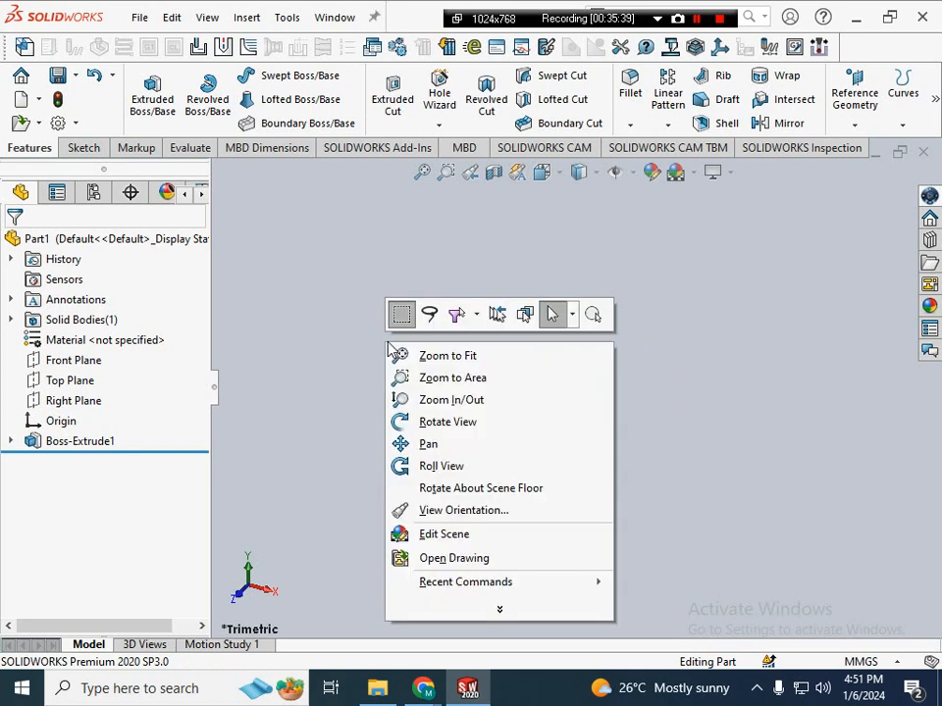
{"action": "left_click", "coordinate": [446, 424]}
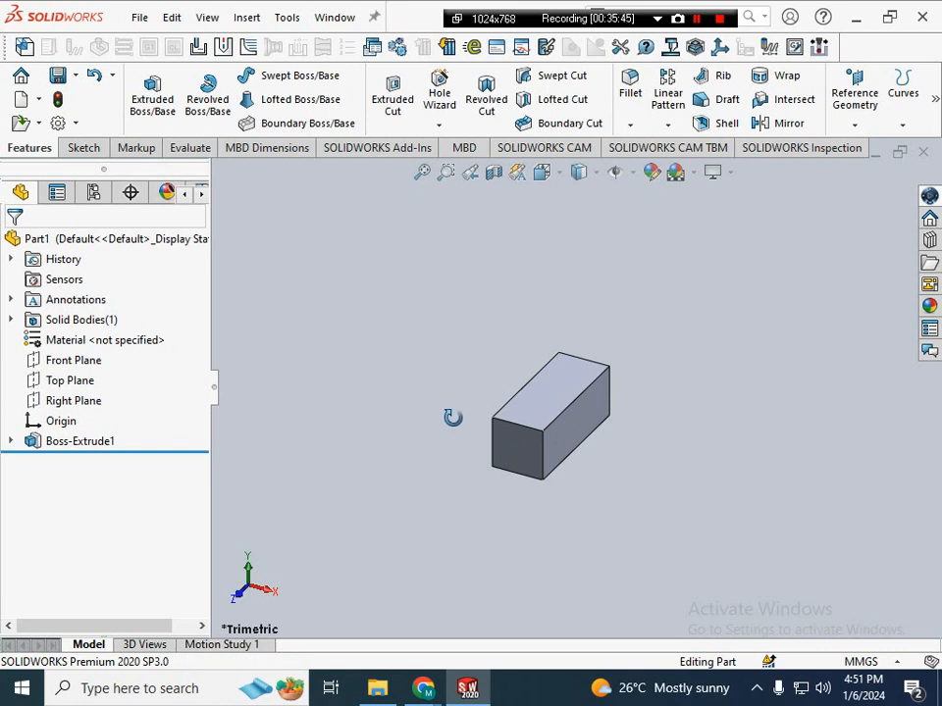
{"action": "left_click_drag", "start_coordinate": [452, 418], "coordinate": [467, 355]}
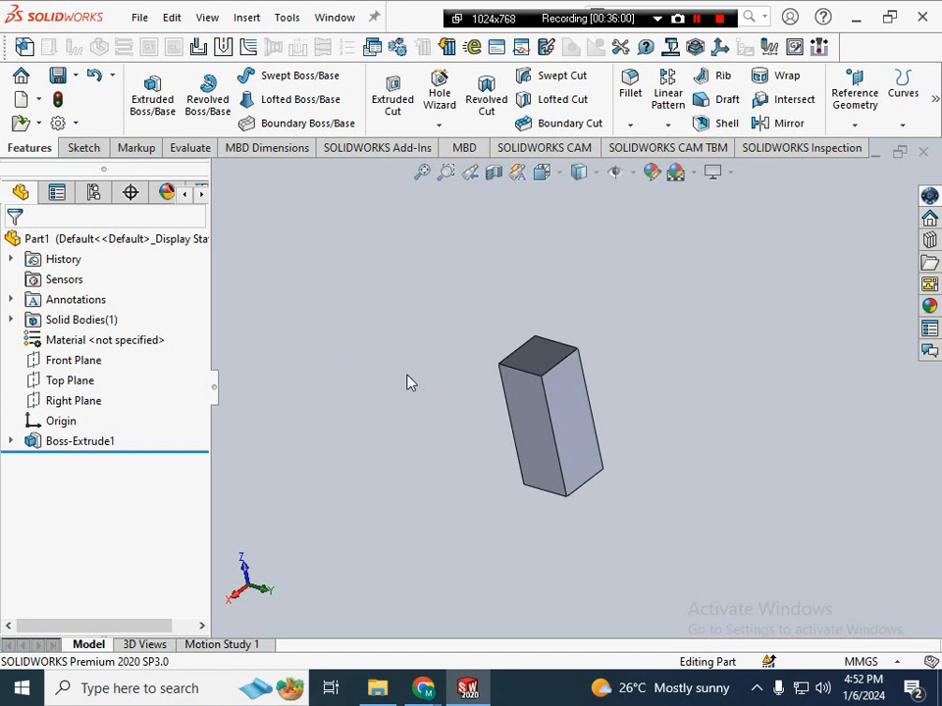
{"action": "left_click", "coordinate": [574, 419]}
{"action": "right_click", "coordinate": [575, 419]}
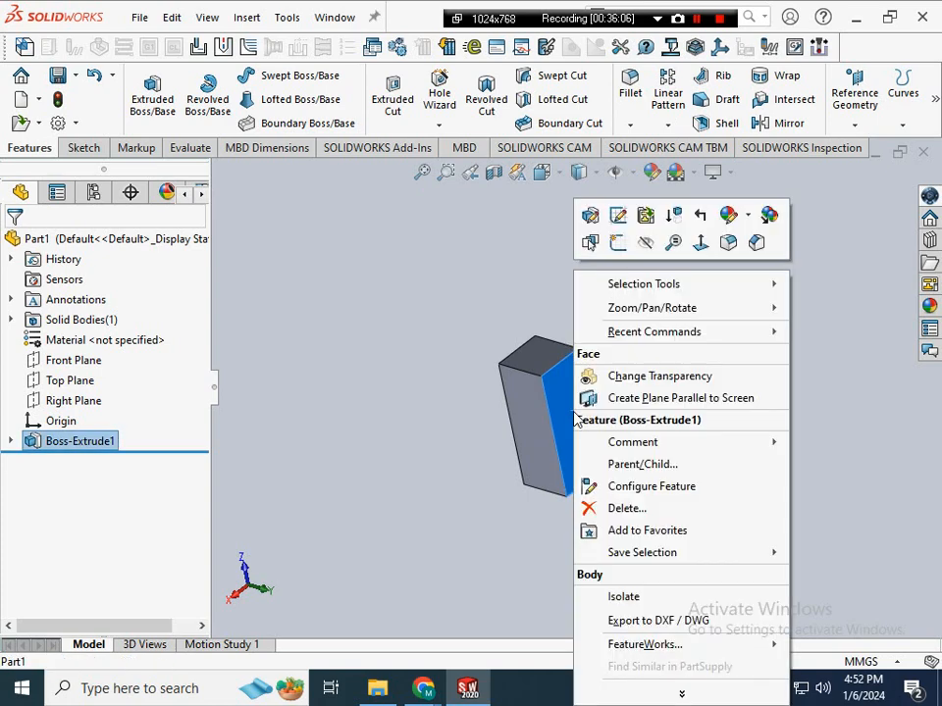
{"action": "left_click", "coordinate": [623, 246]}
{"action": "scroll", "coordinate": [590, 434], "scroll_direction": "down", "scroll_amount": 2}
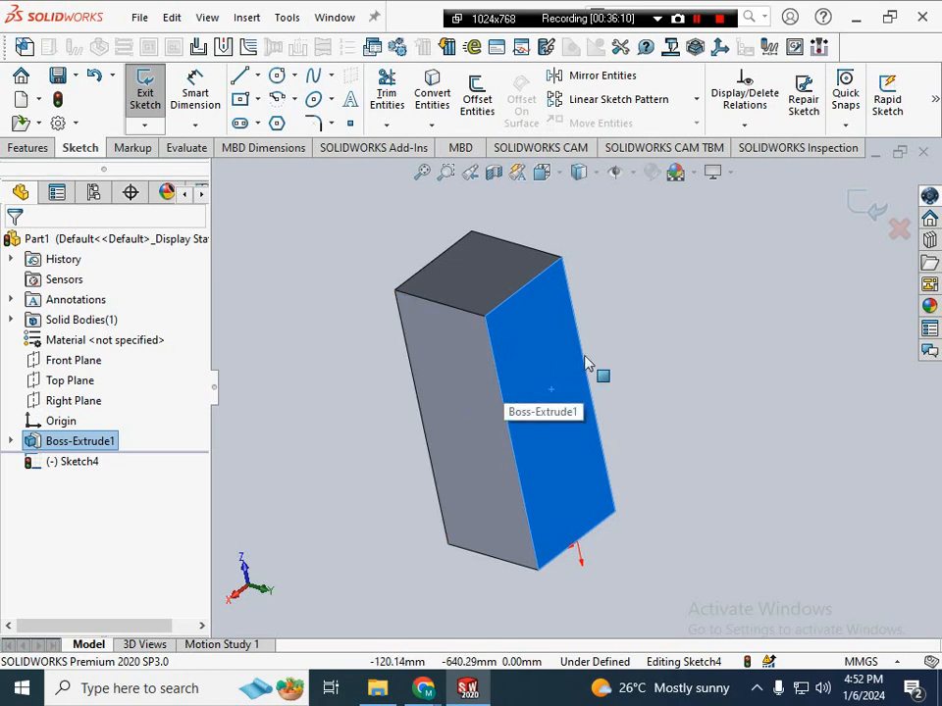
- Sketch a circle about 139 mm in diameter on the long face, near the block's upper end
{"action": "right_click", "coordinate": [641, 321]}
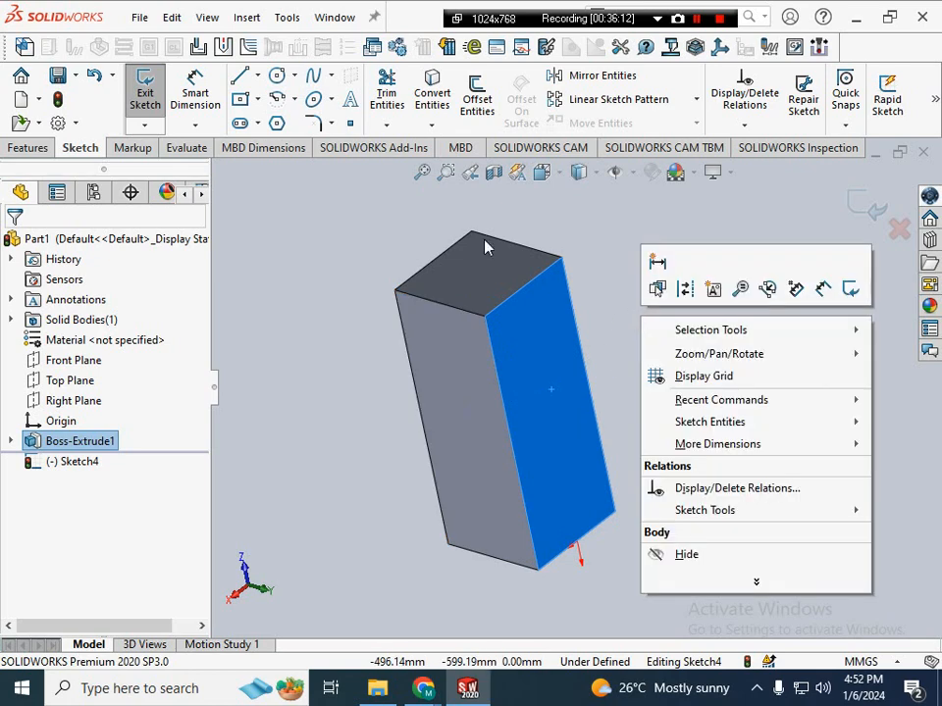
{"action": "left_click", "coordinate": [278, 77]}
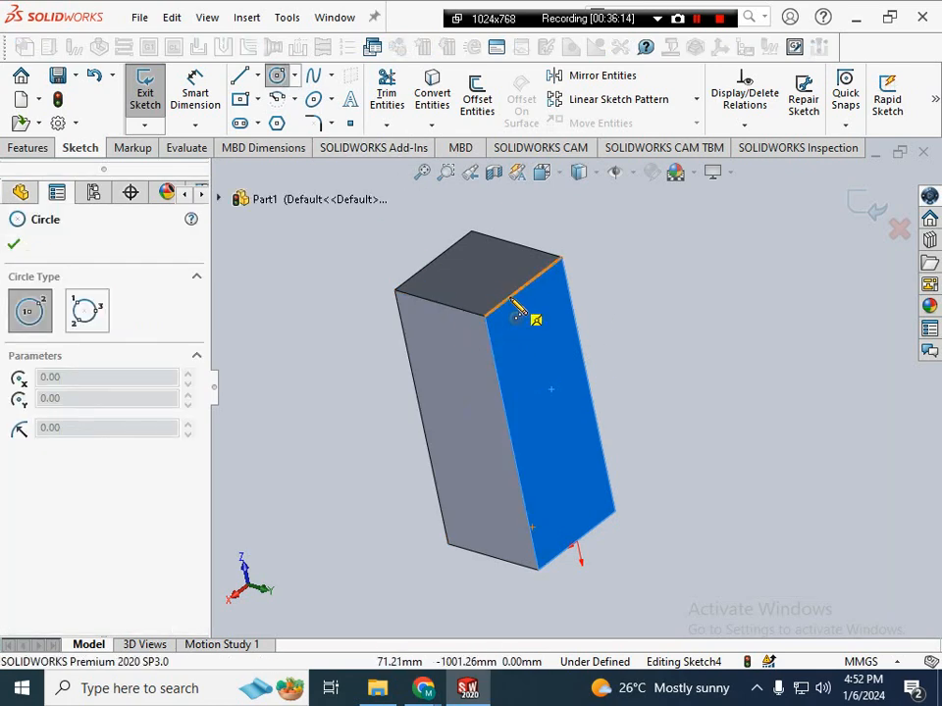
{"action": "left_click", "coordinate": [550, 342]}
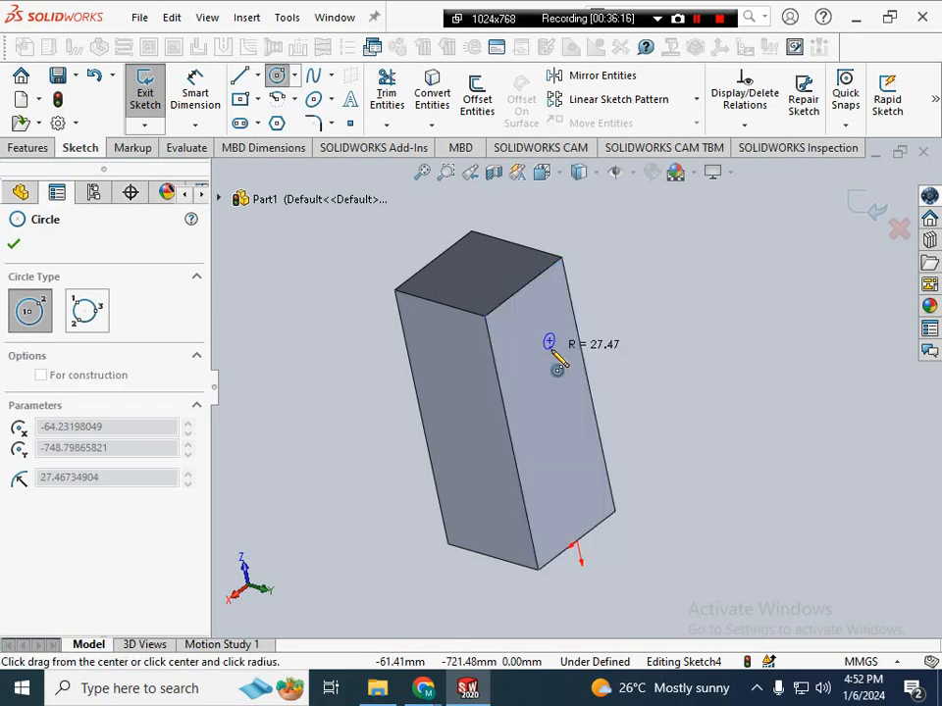
{"action": "left_click", "coordinate": [562, 374]}
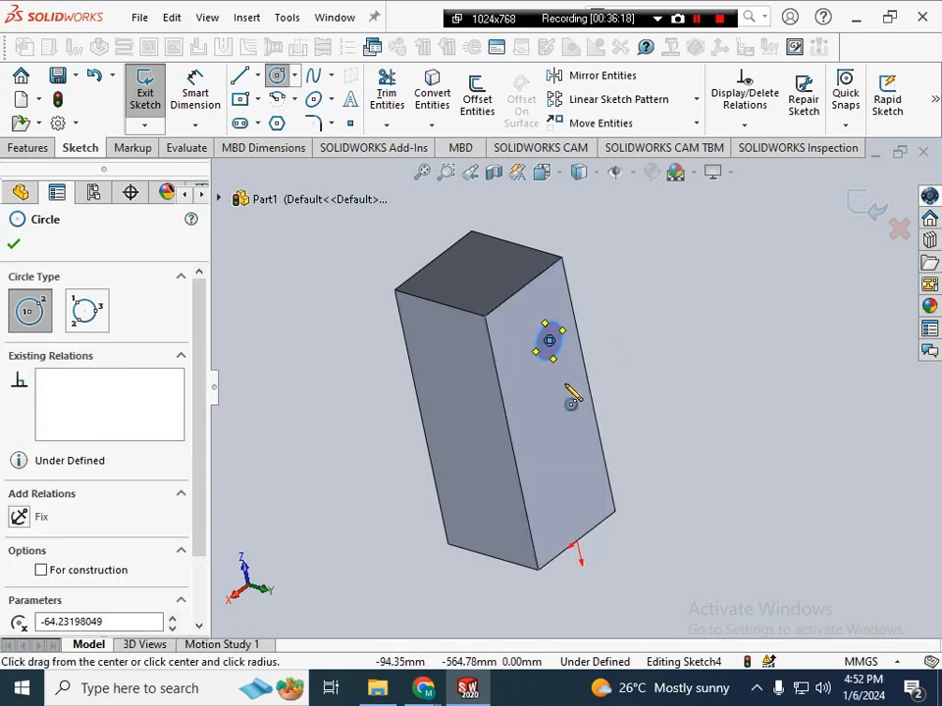
{"action": "key", "text": "Escape"}
- Dimension the circle on the long face with a diameter of 100 mm
{"action": "right_click_drag", "start_coordinate": [628, 394], "coordinate": [627, 306]}
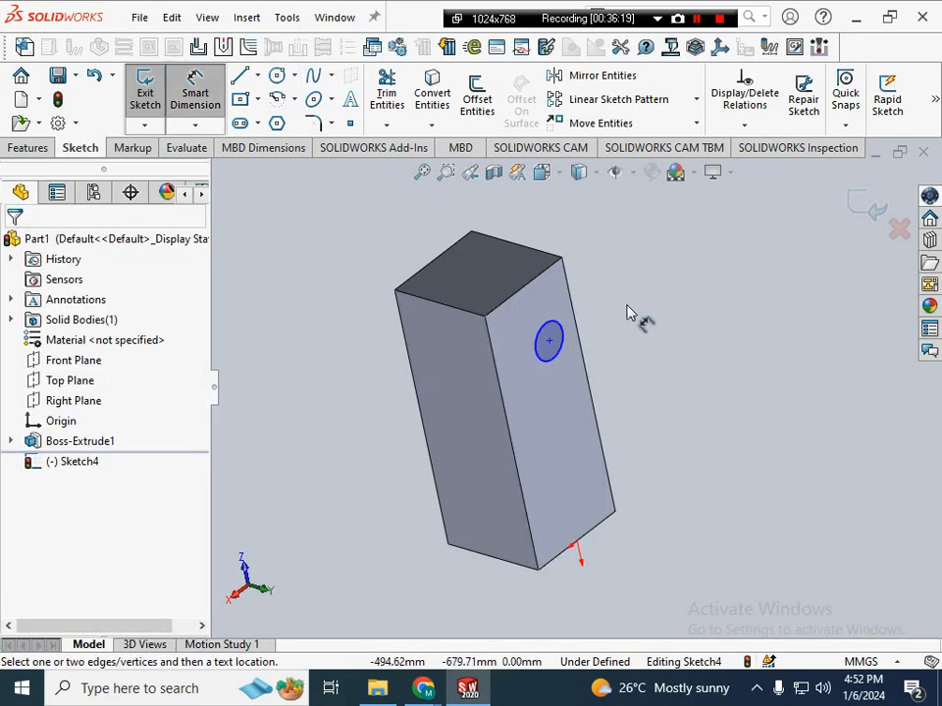
{"action": "left_click", "coordinate": [566, 351]}
{"action": "left_click", "coordinate": [656, 349]}
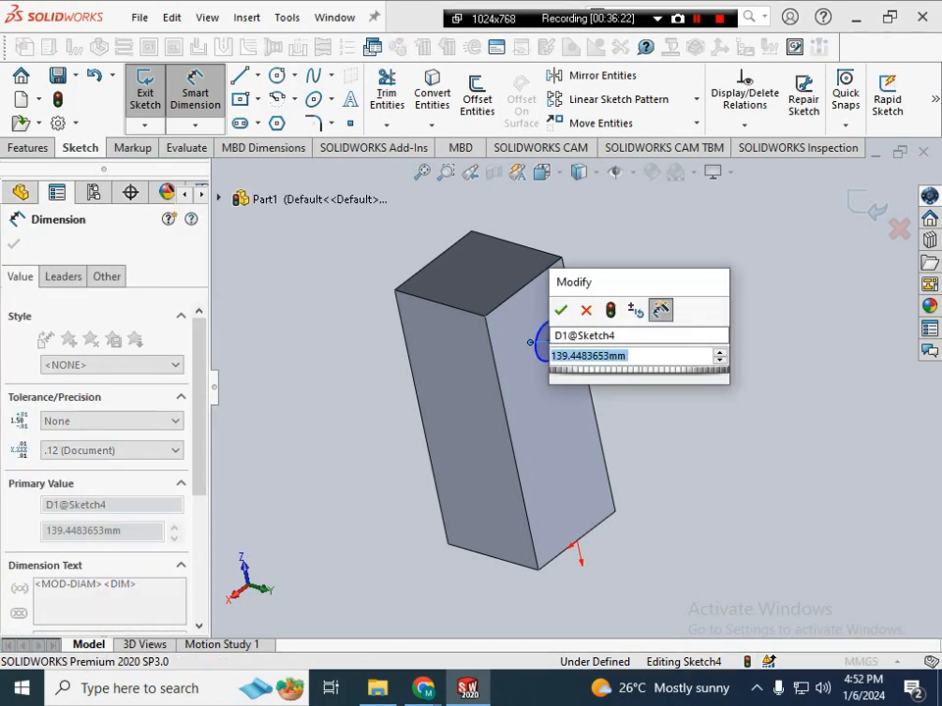
{"action": "type", "text": "100"}
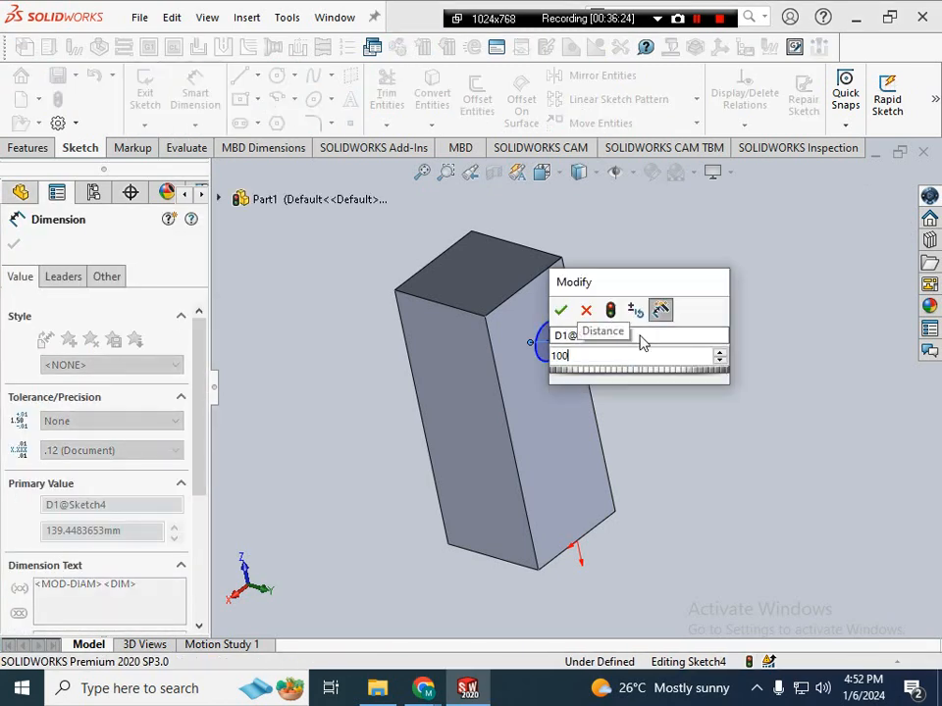
{"action": "key", "text": "Return"}
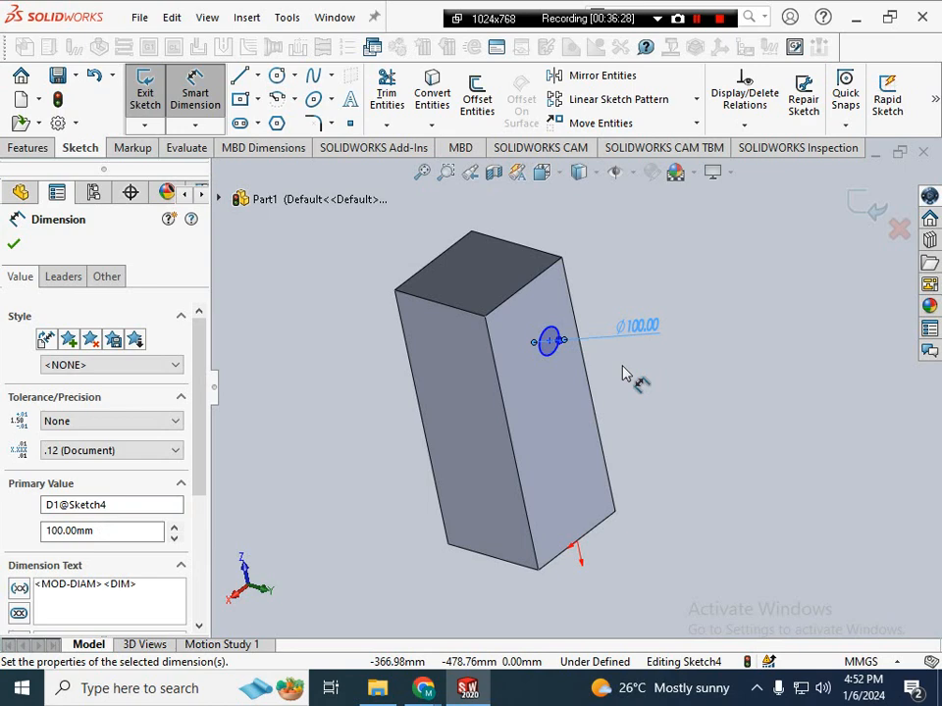
{"action": "key", "text": "Escape"}
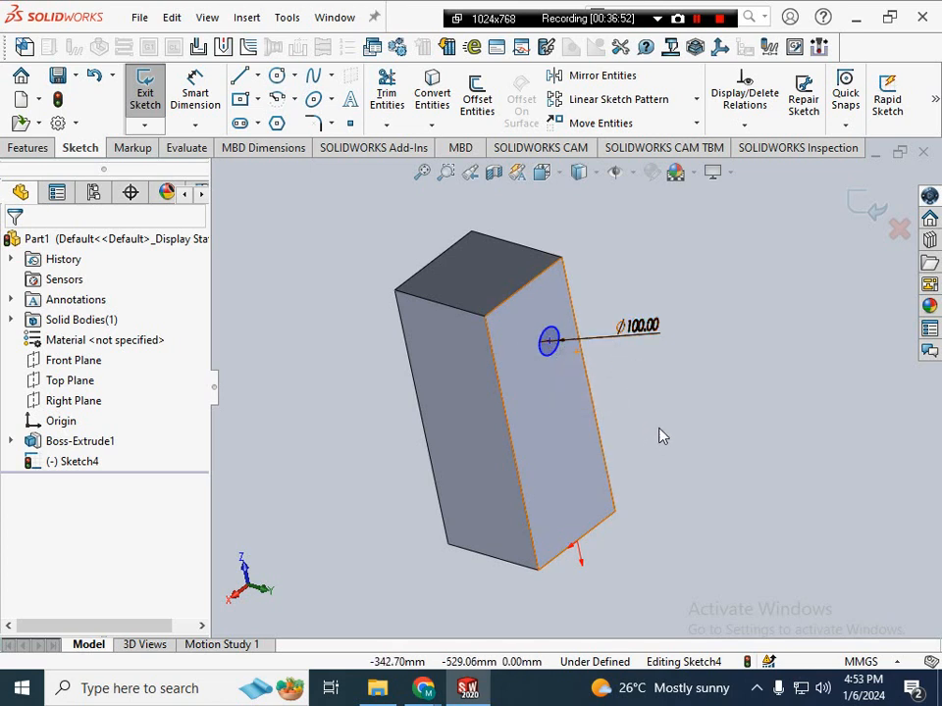
- Dimension the circle's center 200 mm from the upper edge of the sketched face
{"action": "left_click", "coordinate": [196, 93]}
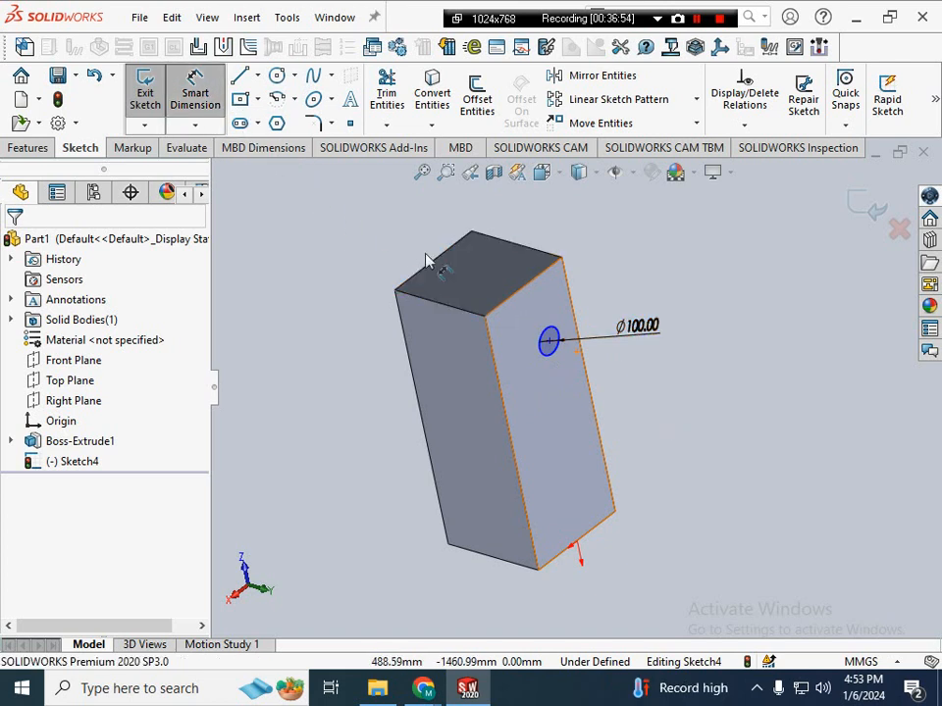
{"action": "left_click", "coordinate": [549, 341]}
{"action": "left_click", "coordinate": [601, 276]}
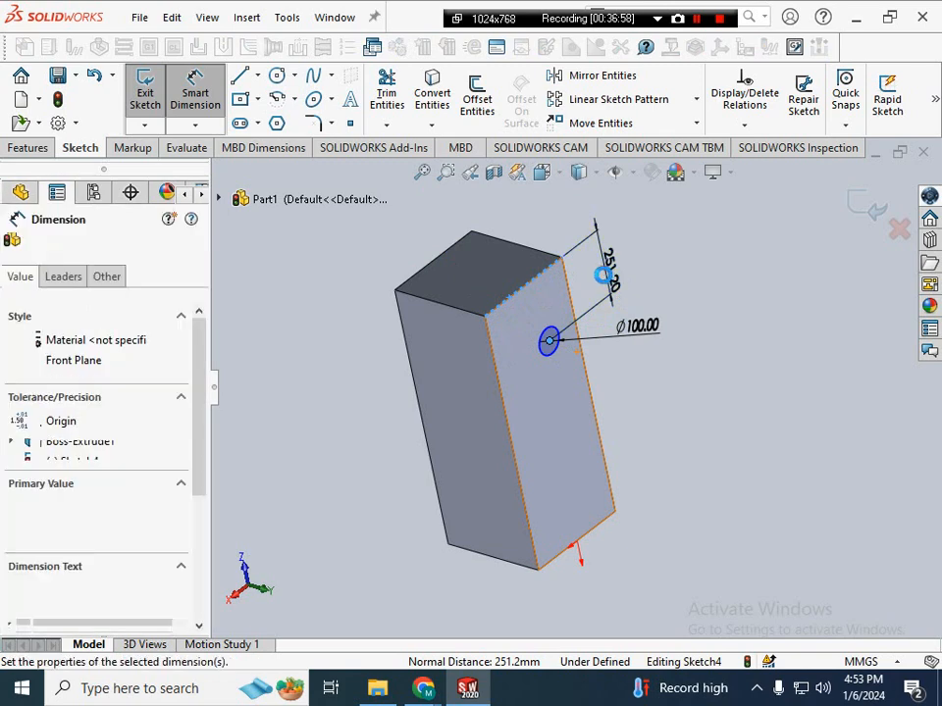
{"action": "type", "text": "200"}
{"action": "key", "text": "Return"}
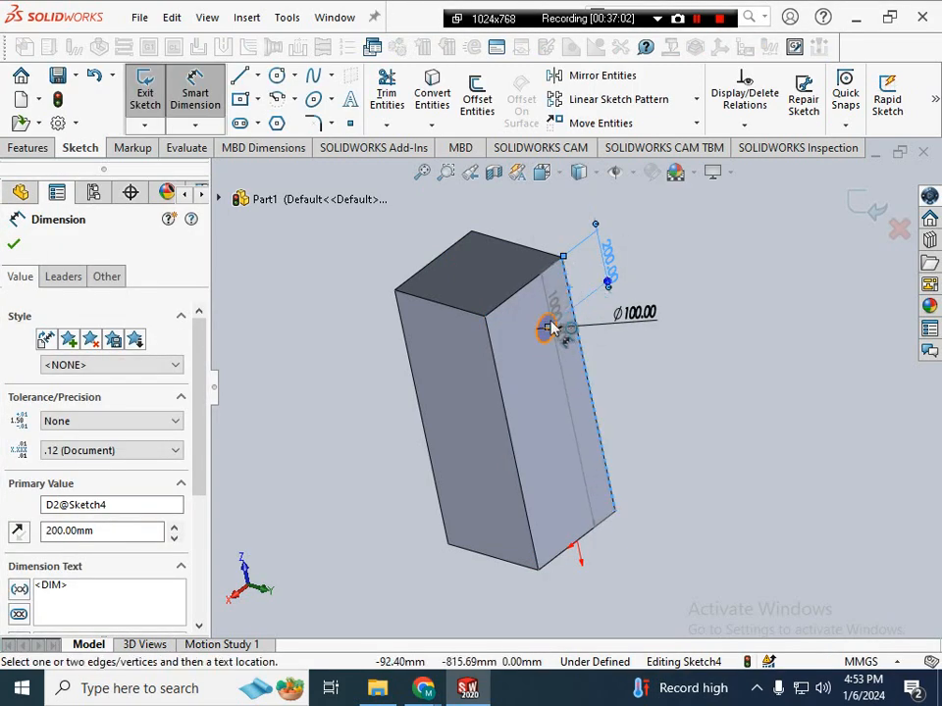
- Dimension the circle's center 100 mm from the face's nearer long edge
{"action": "left_click", "coordinate": [547, 328]}
{"action": "left_click", "coordinate": [565, 269]}
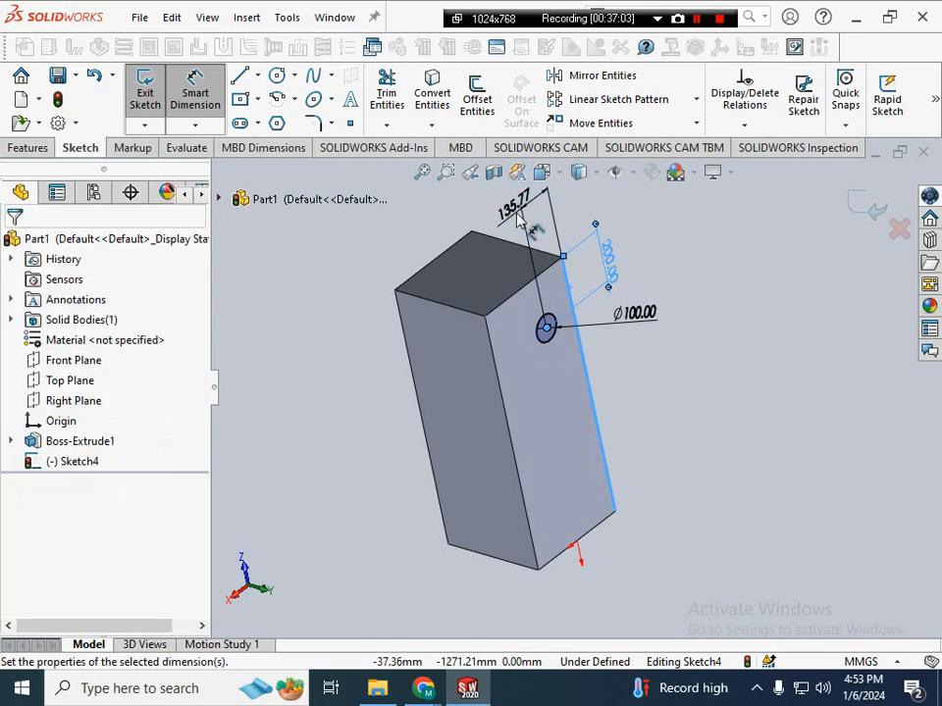
{"action": "left_click", "coordinate": [518, 218]}
{"action": "type", "text": "100"}
{"action": "key", "text": "Return"}
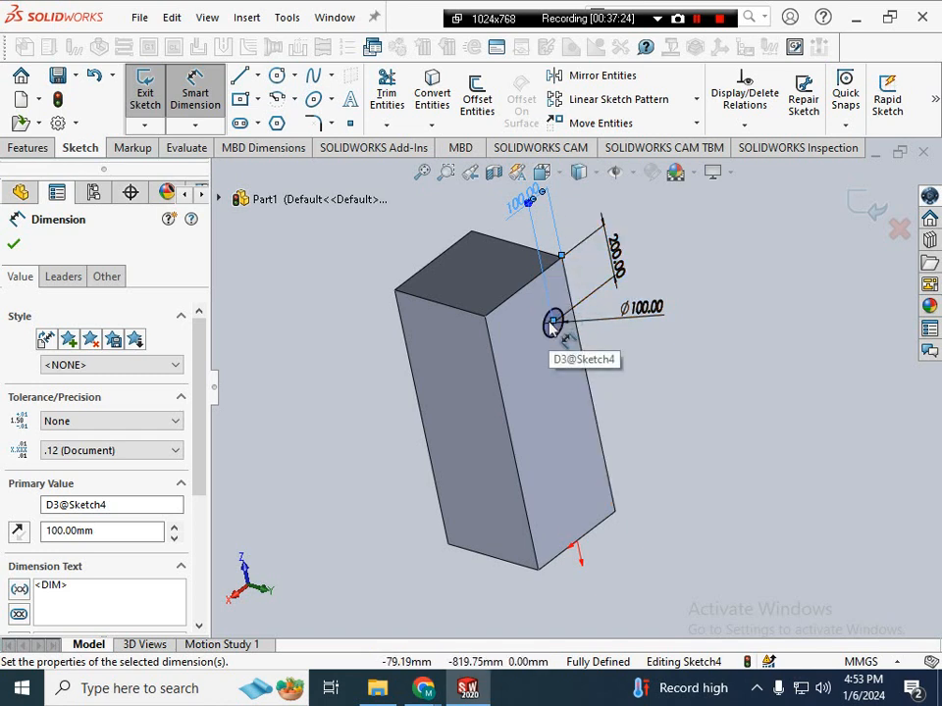
- Start an Extruded Cut from the circle with a blind depth of 20 mm
{"action": "left_click", "coordinate": [30, 148]}
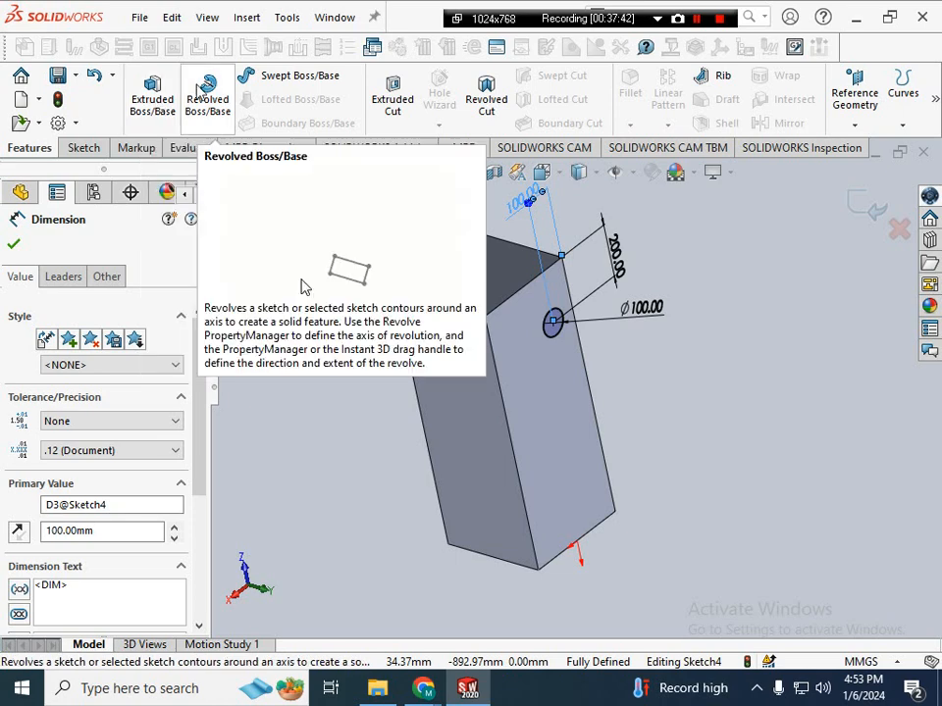
{"action": "left_click", "coordinate": [389, 108]}
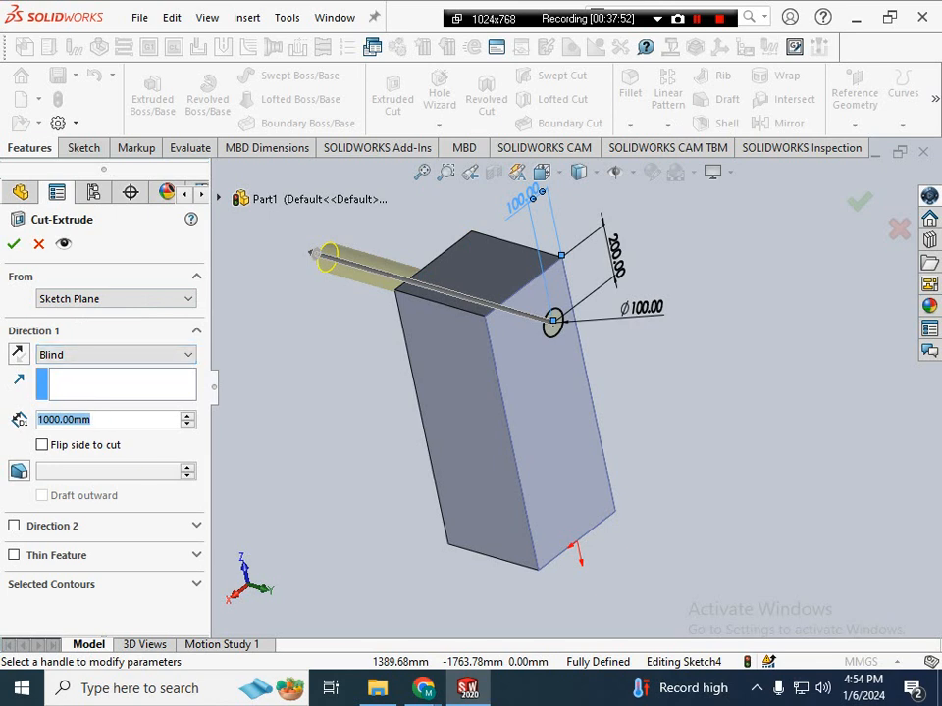
{"action": "type", "text": "20"}
{"action": "key", "text": "Return"}
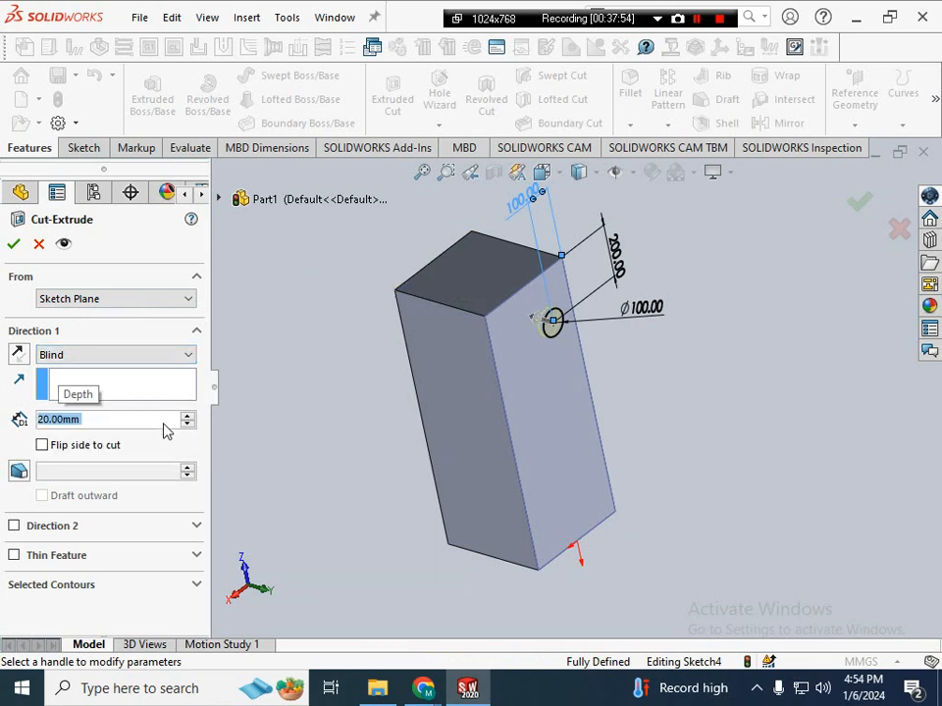
{"action": "scroll", "coordinate": [525, 351], "scroll_direction": "down", "scroll_amount": 5}
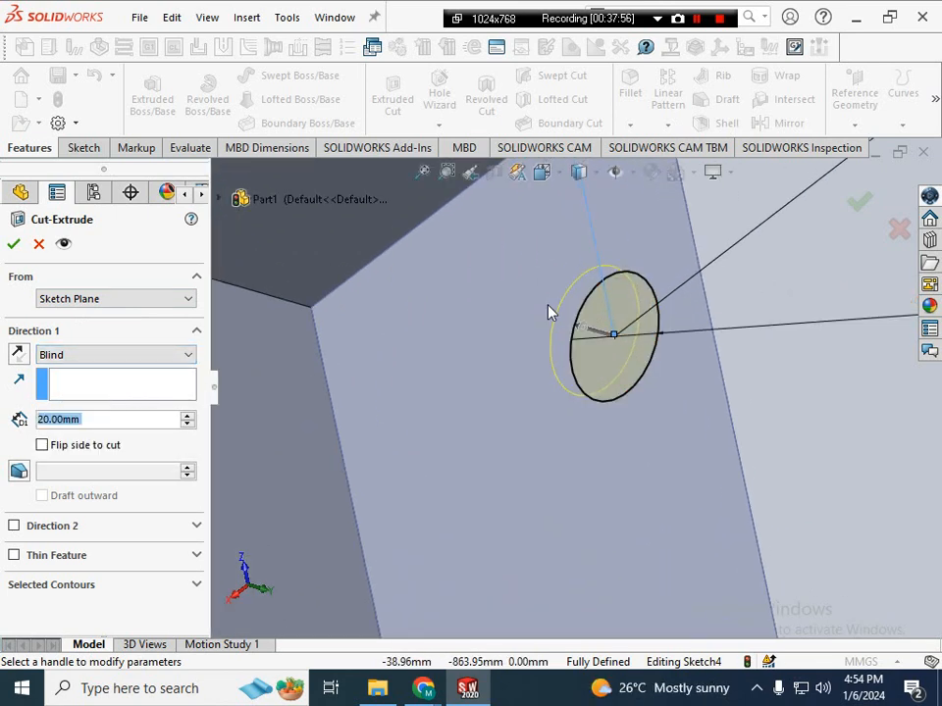
{"action": "scroll", "coordinate": [362, 414], "scroll_direction": "up", "scroll_amount": 3}
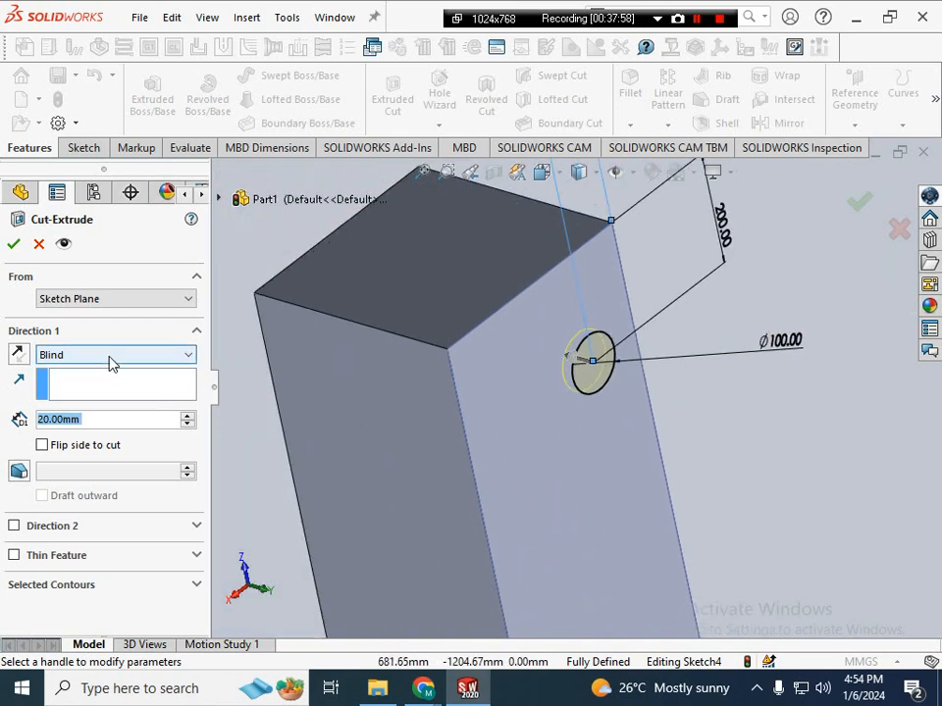
- Change the cut's end condition to Through All and finish the hole
{"action": "left_click", "coordinate": [110, 362]}
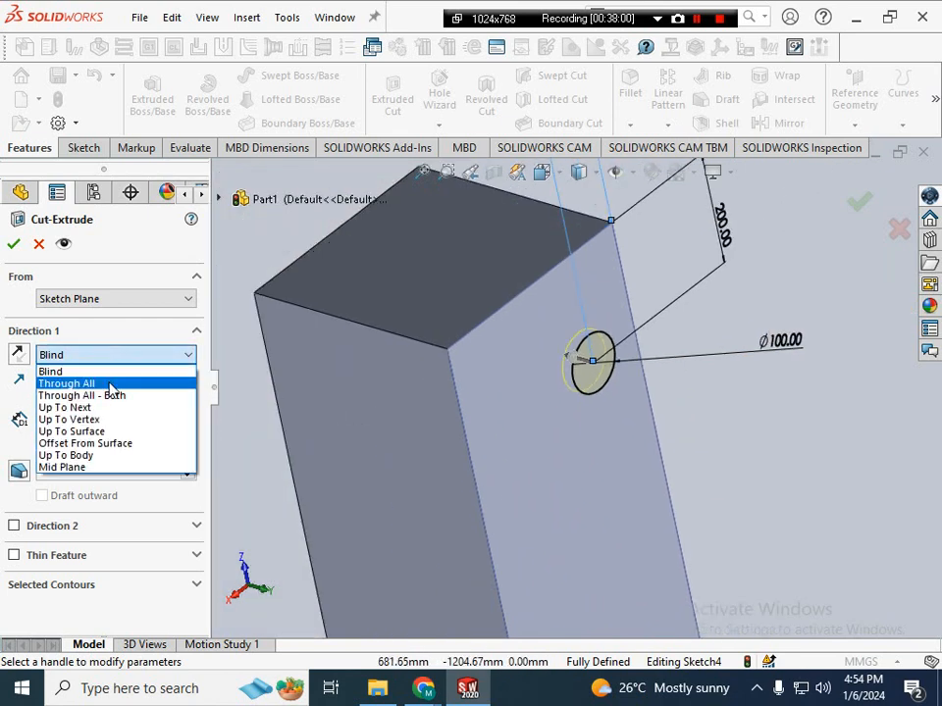
{"action": "left_click", "coordinate": [109, 384]}
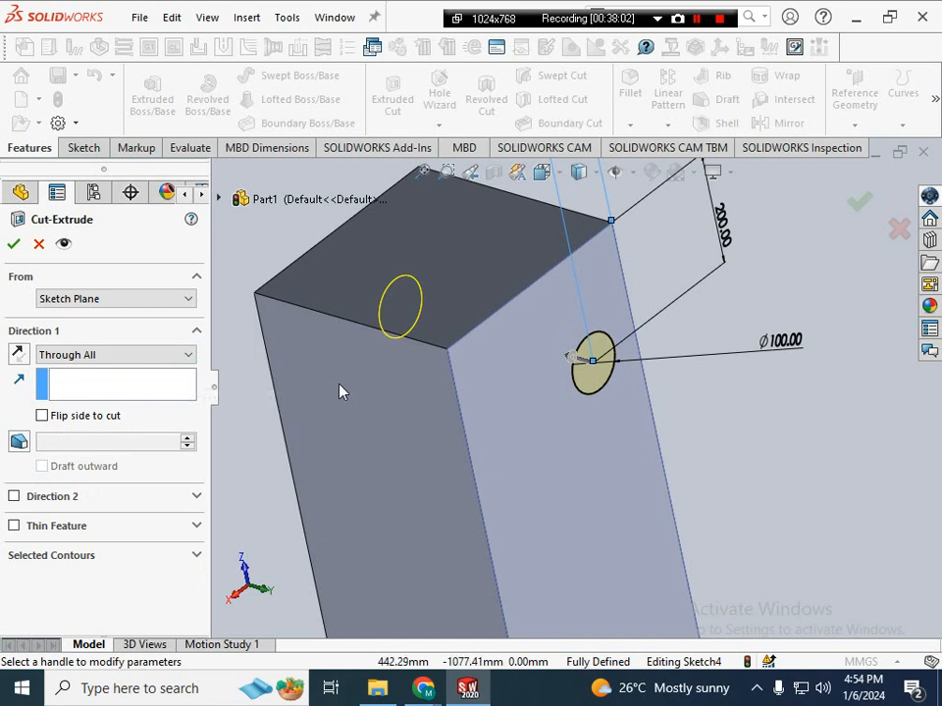
{"action": "scroll", "coordinate": [563, 451], "scroll_direction": "up", "scroll_amount": 3}
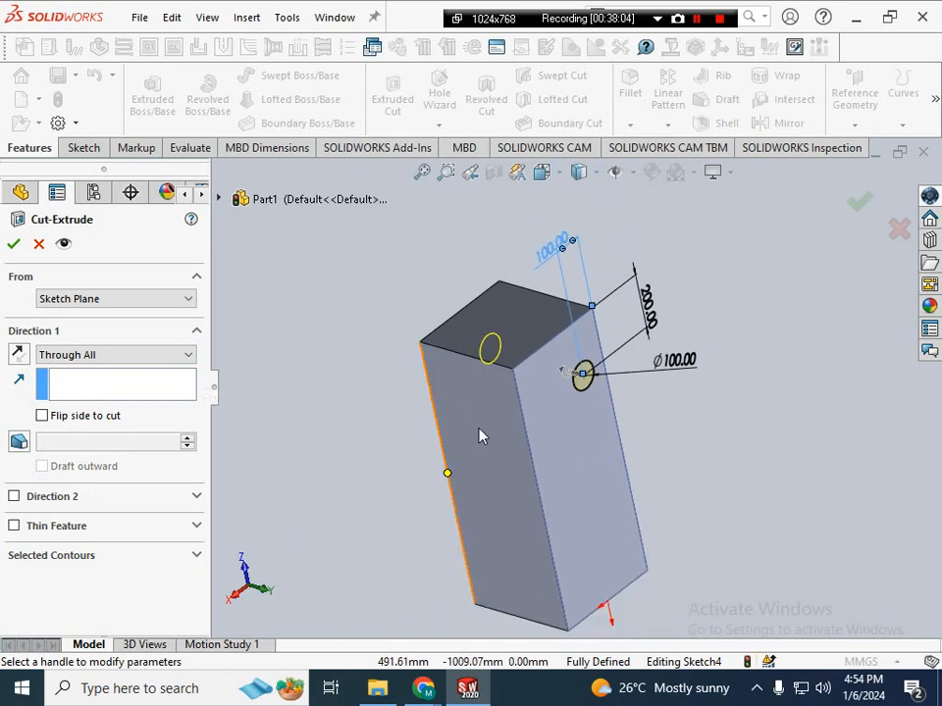
{"action": "left_click", "coordinate": [14, 246]}
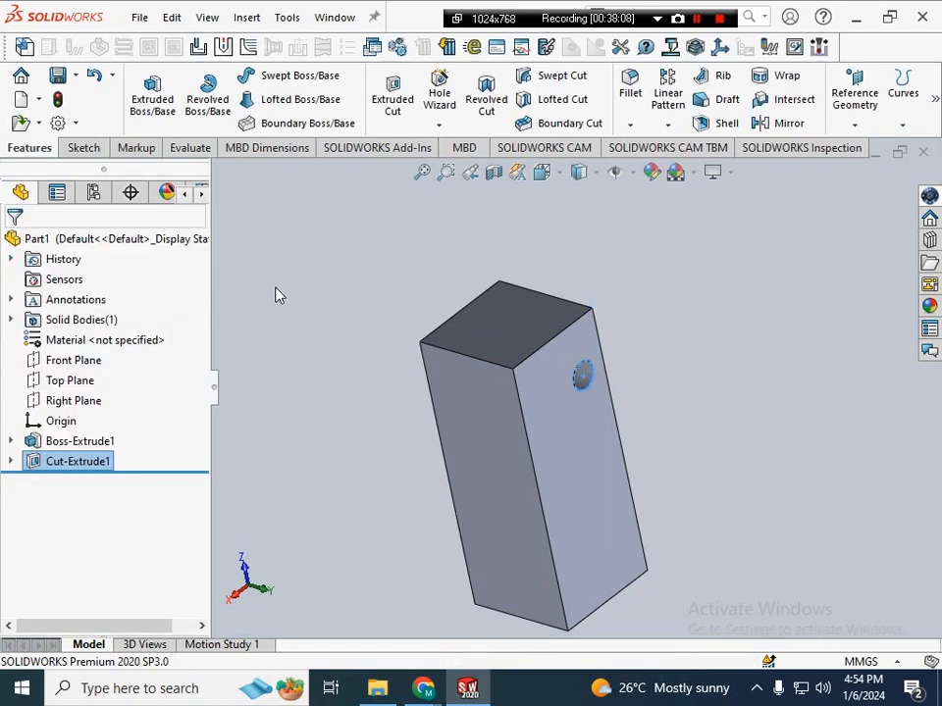
- Examine the finished hole from another angle and highlight its cut feature in the feature tree
{"action": "scroll", "coordinate": [592, 390], "scroll_direction": "down", "scroll_amount": 3}
{"action": "middle_click_drag", "start_coordinate": [599, 389], "coordinate": [651, 314]}
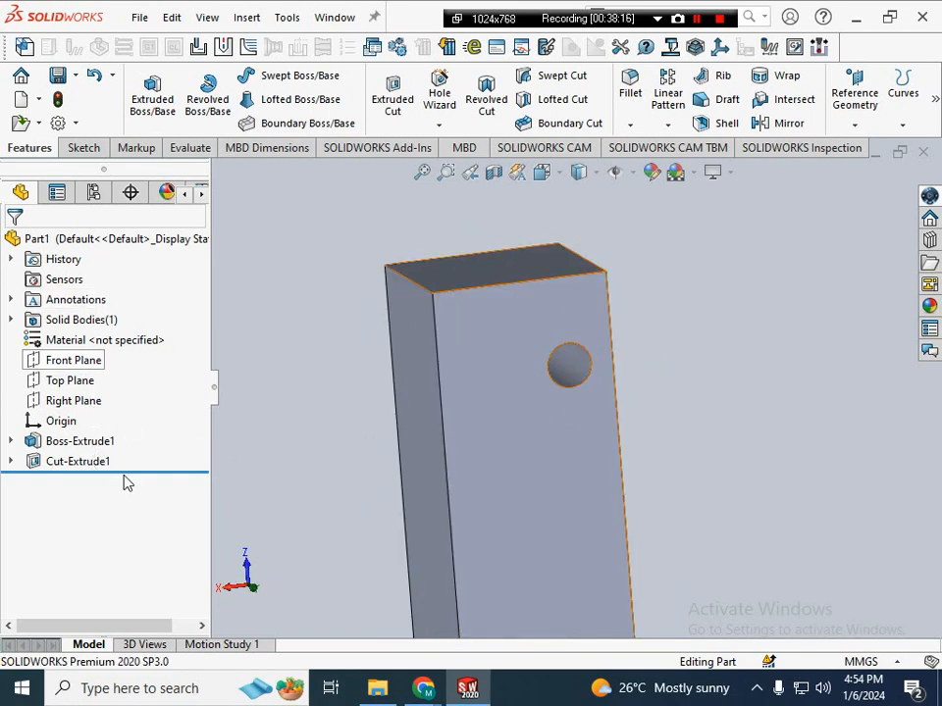
{"action": "left_click", "coordinate": [86, 469]}
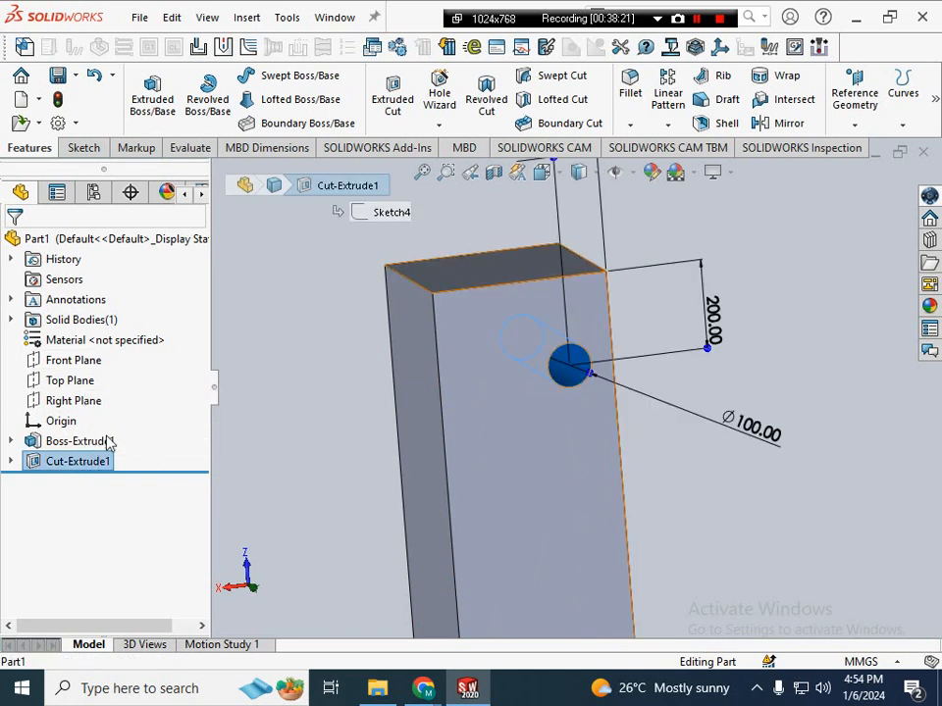
{"action": "left_click", "coordinate": [67, 470]}
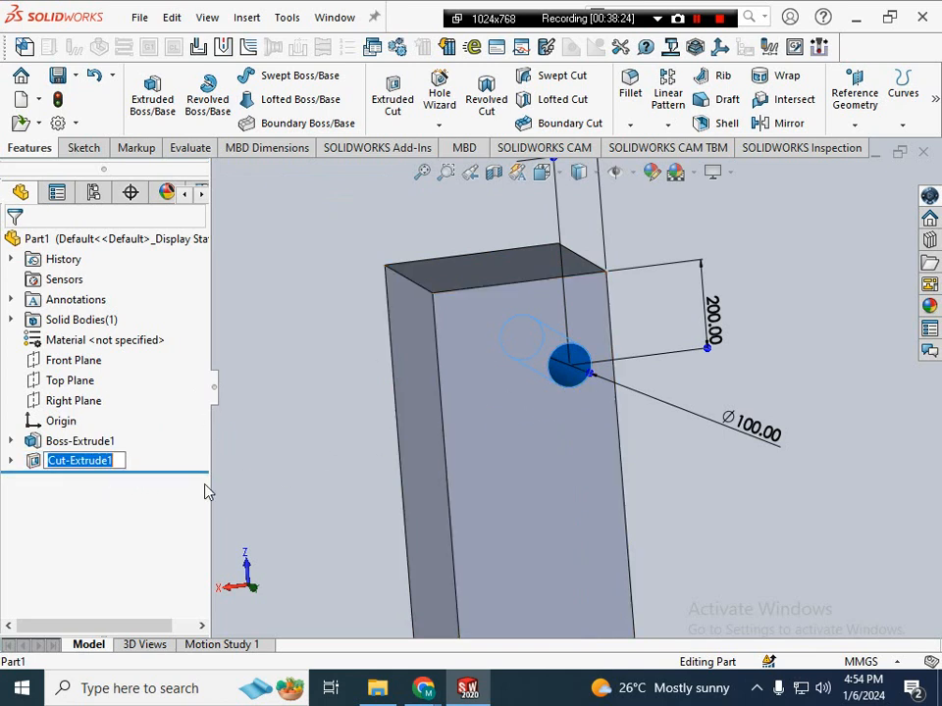
{"action": "left_click", "coordinate": [284, 481]}
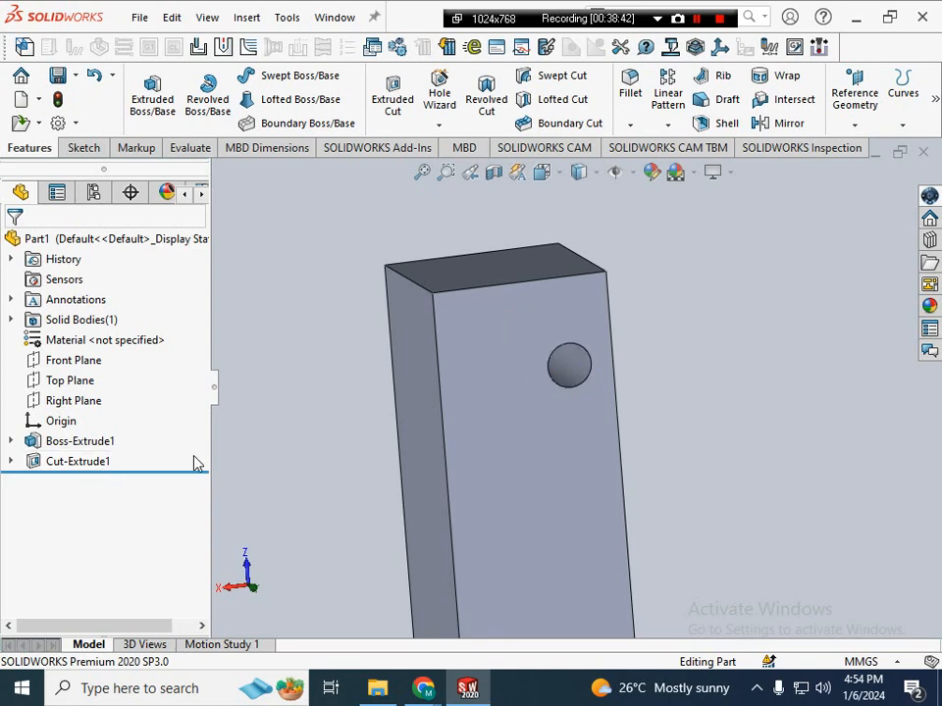
- Switch to the Google Meet call and send the chat message "are you understanding ?"
{"action": "mouse_move", "coordinate": [423, 688]}
{"action": "left_click", "coordinate": [318, 592]}
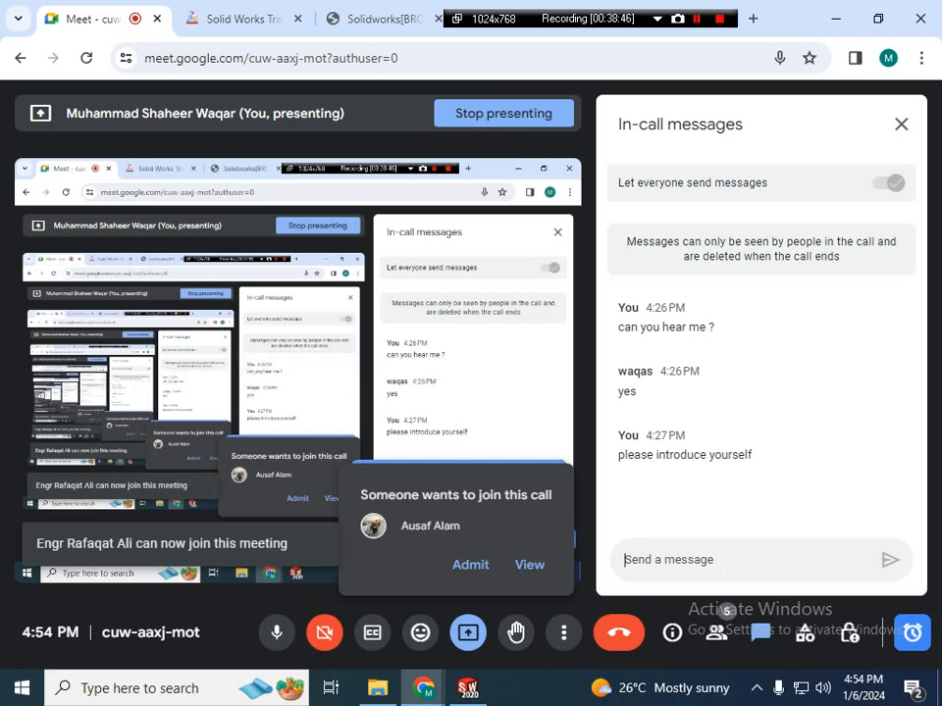
{"action": "type", "text": "e"}
{"action": "key", "text": "BackSpace"}
{"action": "key", "text": "BackSpace"}
{"action": "type", "text": "are you under"}
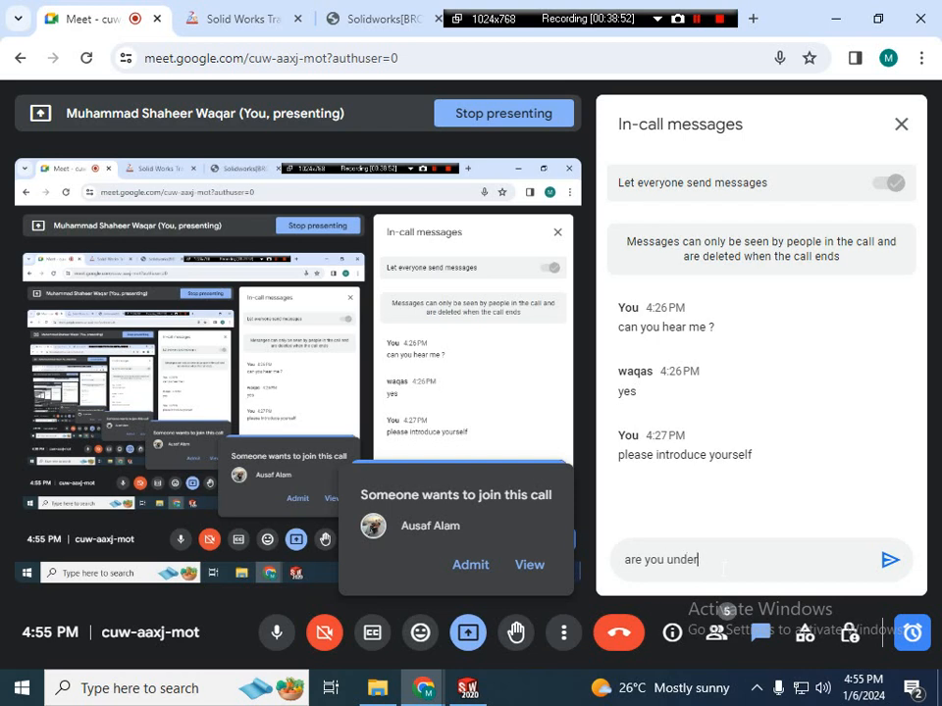
{"action": "type", "text": "standing ?"}
{"action": "key", "text": "Return"}
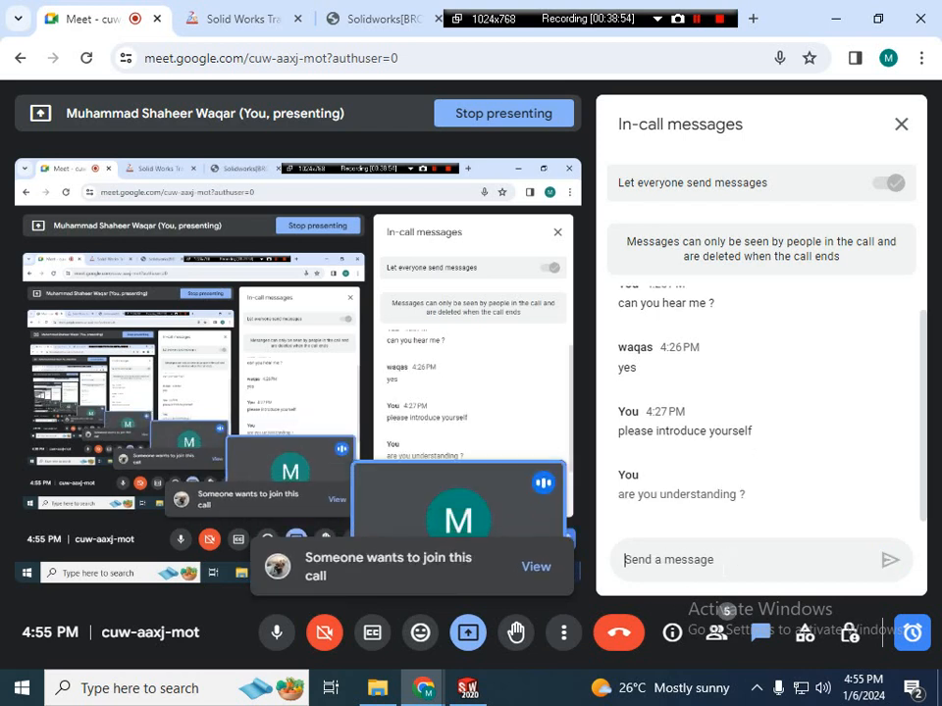
- Send the follow-up chat message "is everything clear?" to the participants
{"action": "type", "text": "is e"}
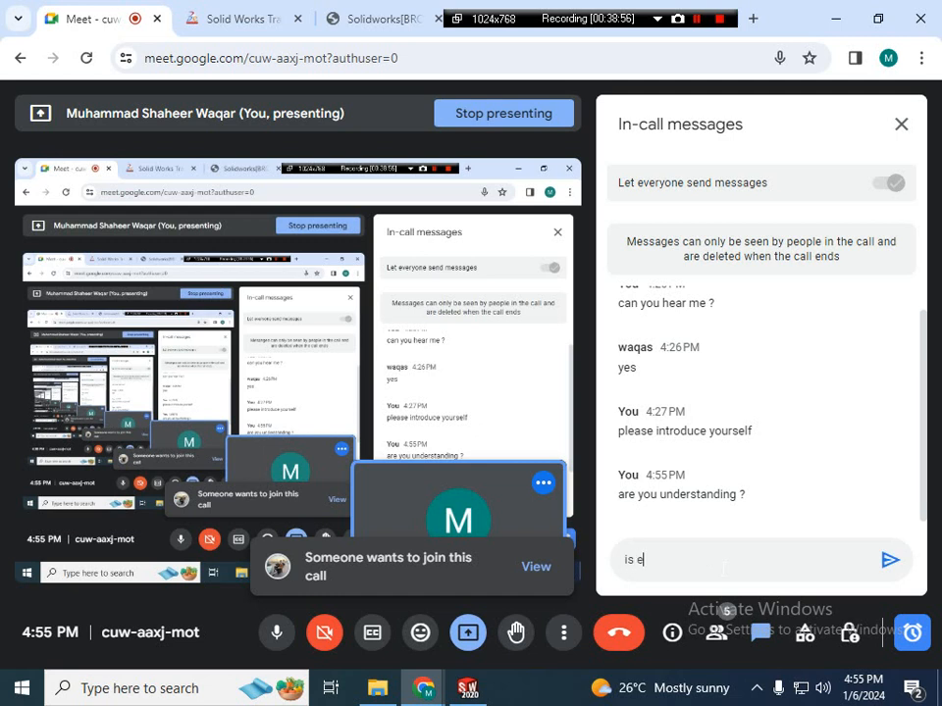
{"action": "type", "text": "verything clear?"}
{"action": "key", "text": "Return"}
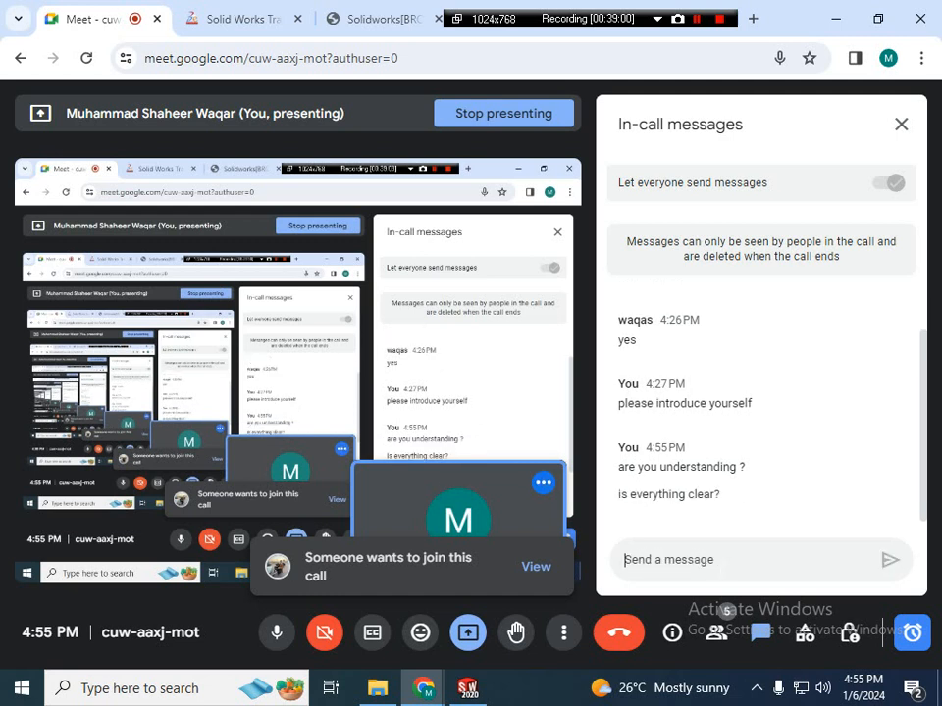
- Return to SolidWorks and choose MMGS (millimeter, gram, second) as the document's unit system
{"action": "left_click", "coordinate": [467, 687]}
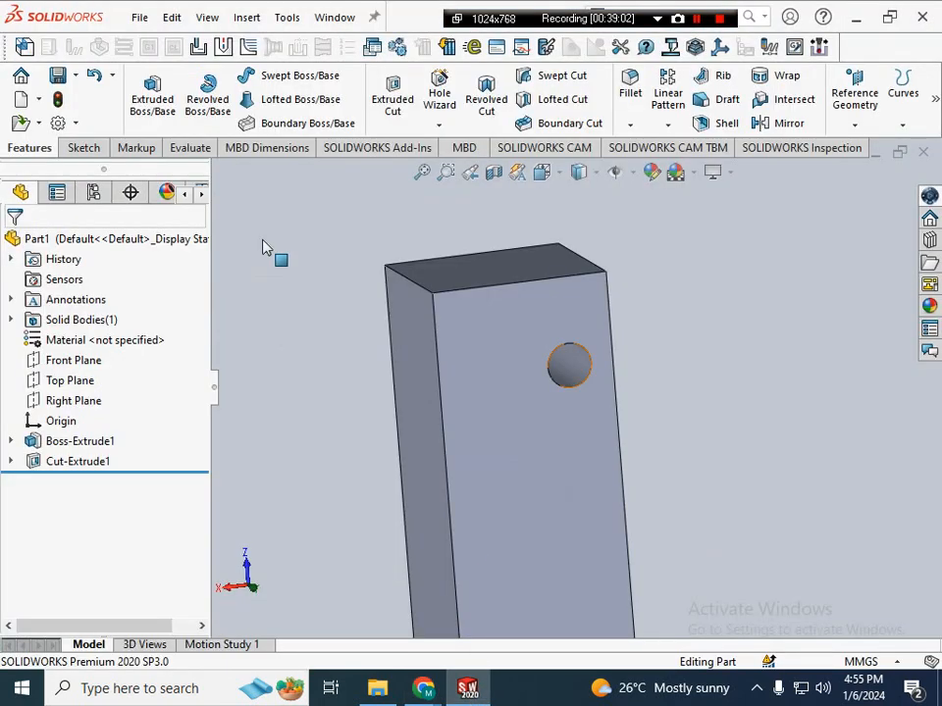
{"action": "left_click", "coordinate": [863, 662]}
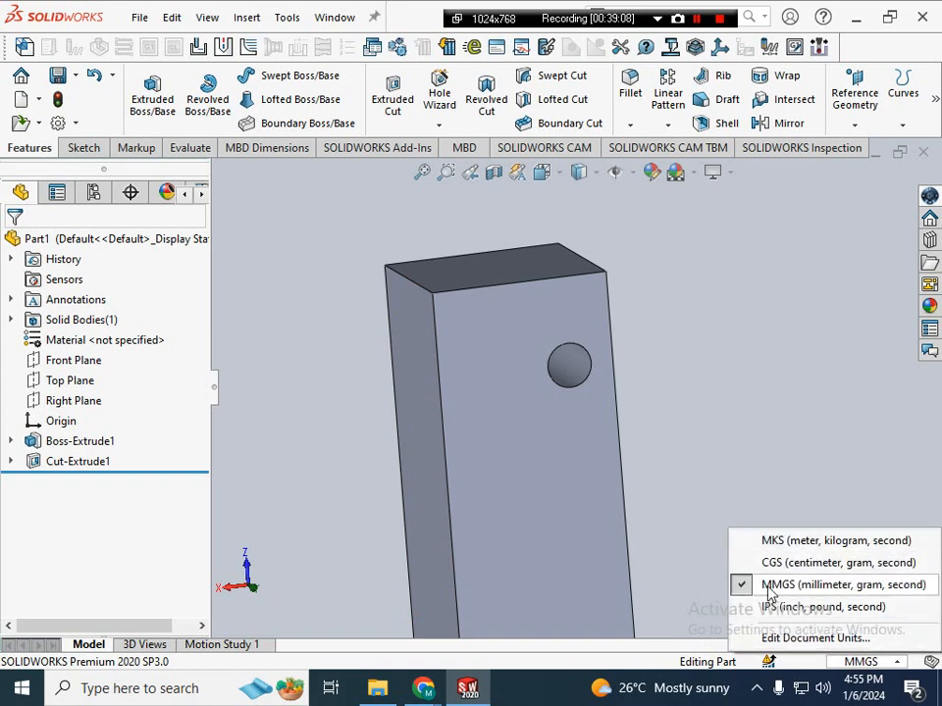
{"action": "left_click", "coordinate": [822, 582]}
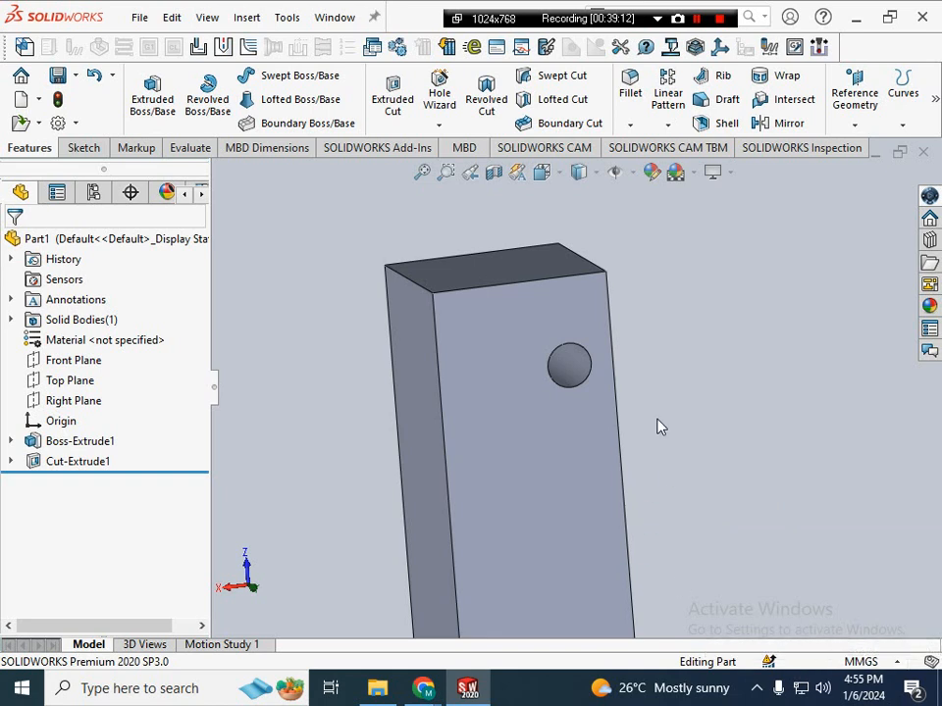
- Check the unit system options available for the part document
{"action": "left_click", "coordinate": [871, 665]}
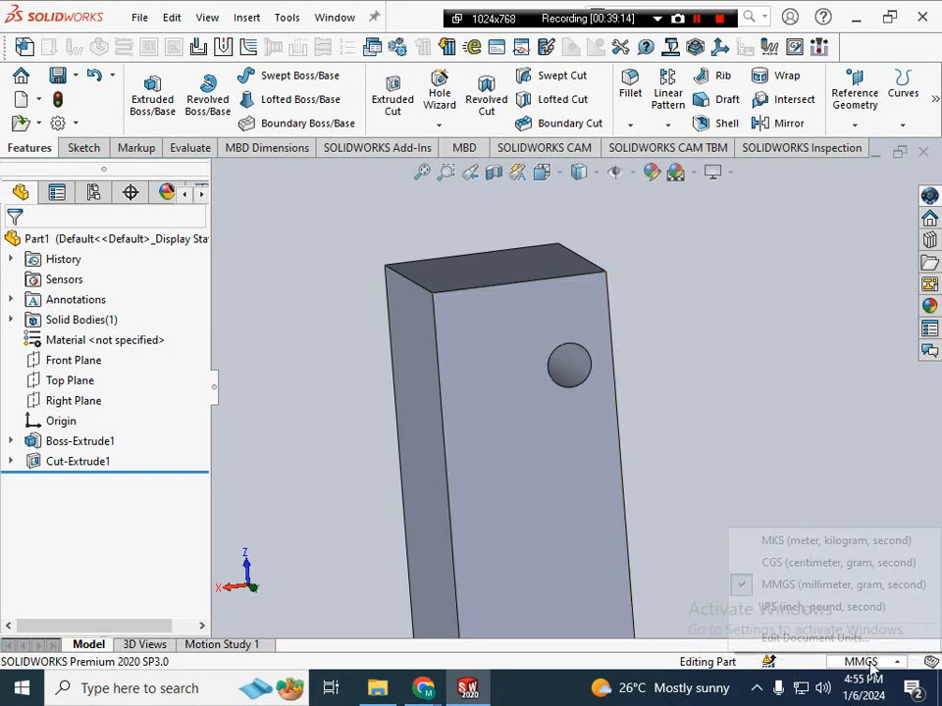
{"action": "left_click", "coordinate": [722, 411]}
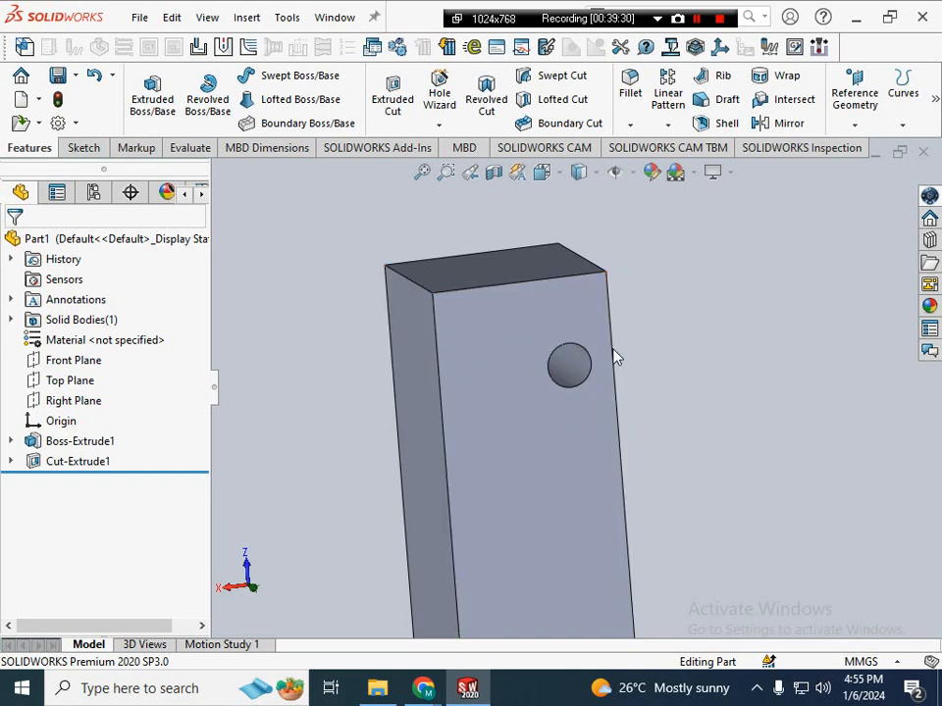
{"action": "key", "text": "z"}
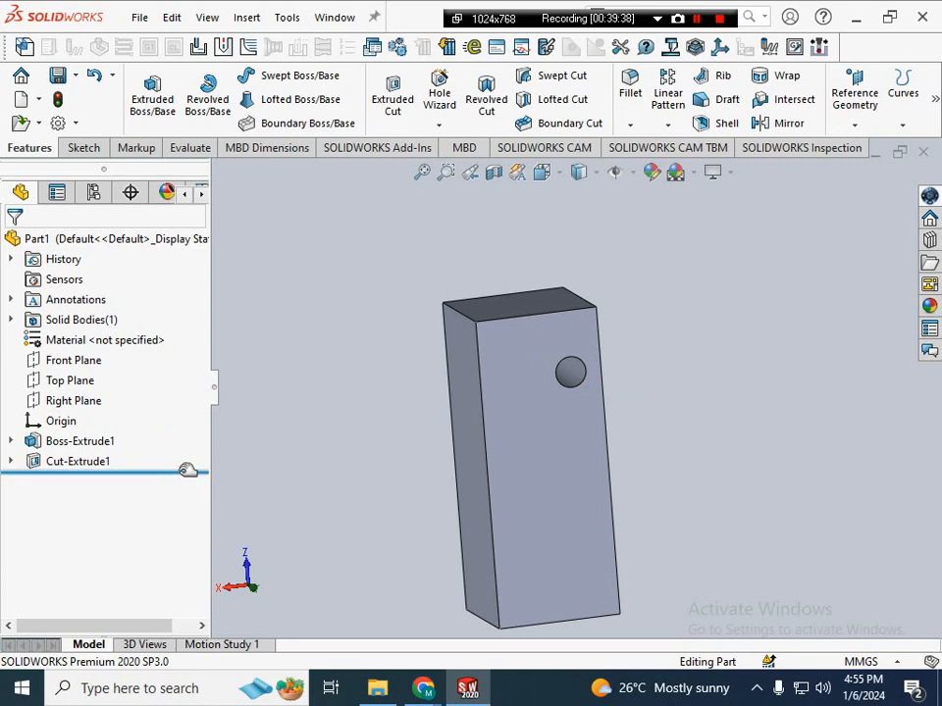
- Switch to the Google Meet call in Chrome and send the chat message "what is your background ? studies ?"
{"action": "mouse_move", "coordinate": [422, 687]}
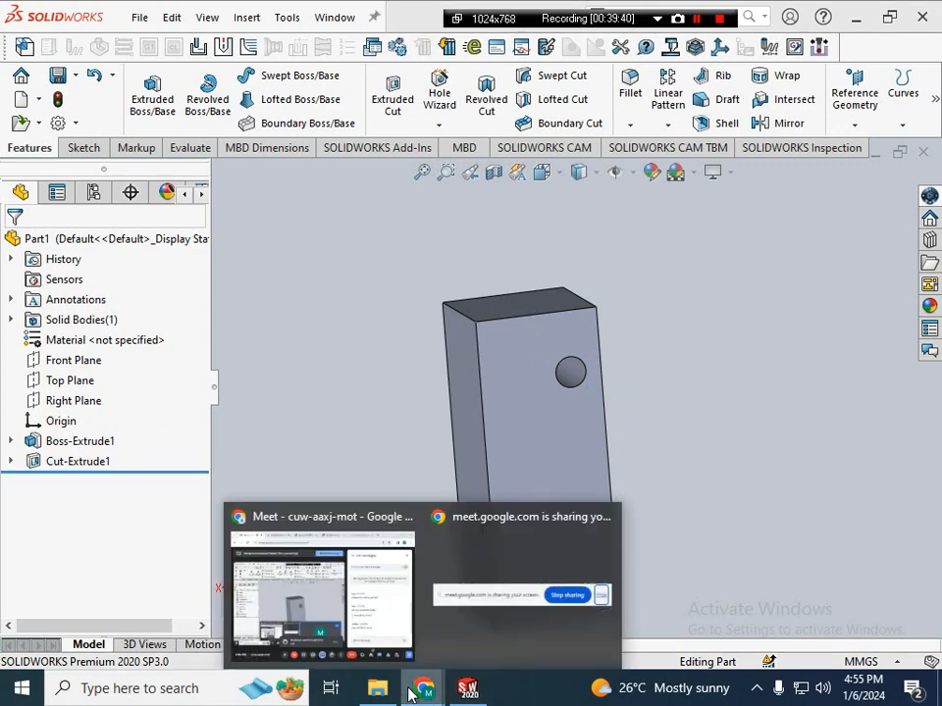
{"action": "left_click", "coordinate": [349, 628]}
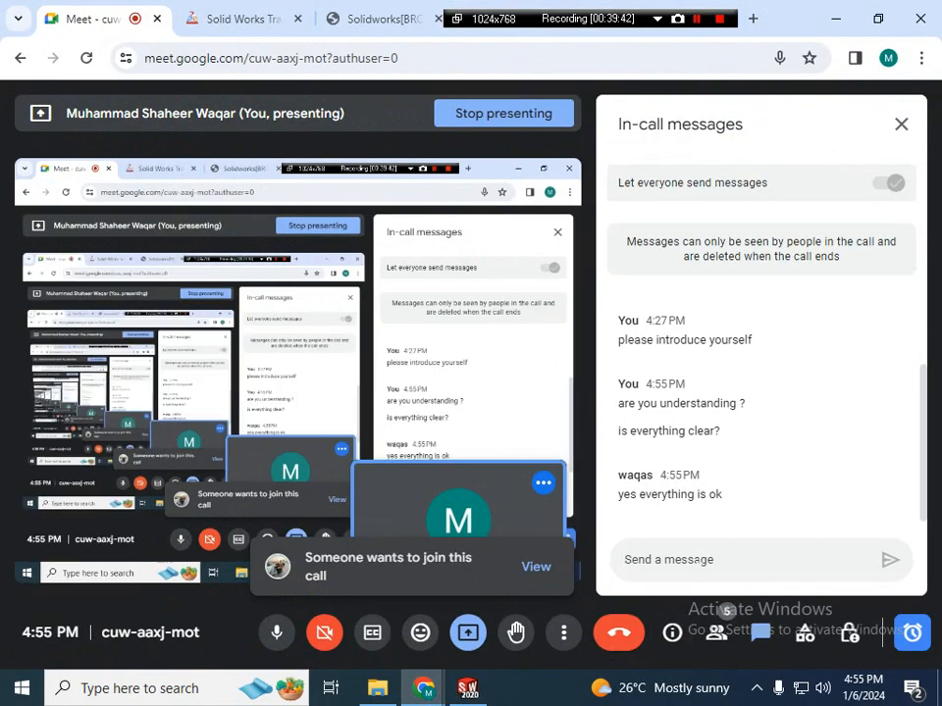
{"action": "left_click", "coordinate": [834, 18]}
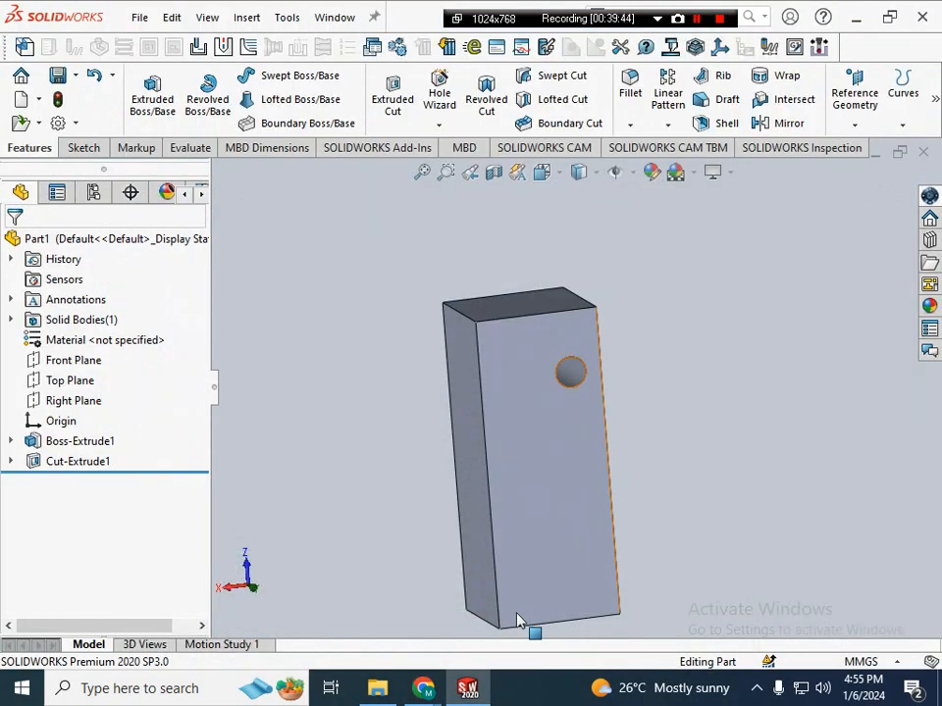
{"action": "mouse_move", "coordinate": [424, 690]}
{"action": "left_click", "coordinate": [319, 564]}
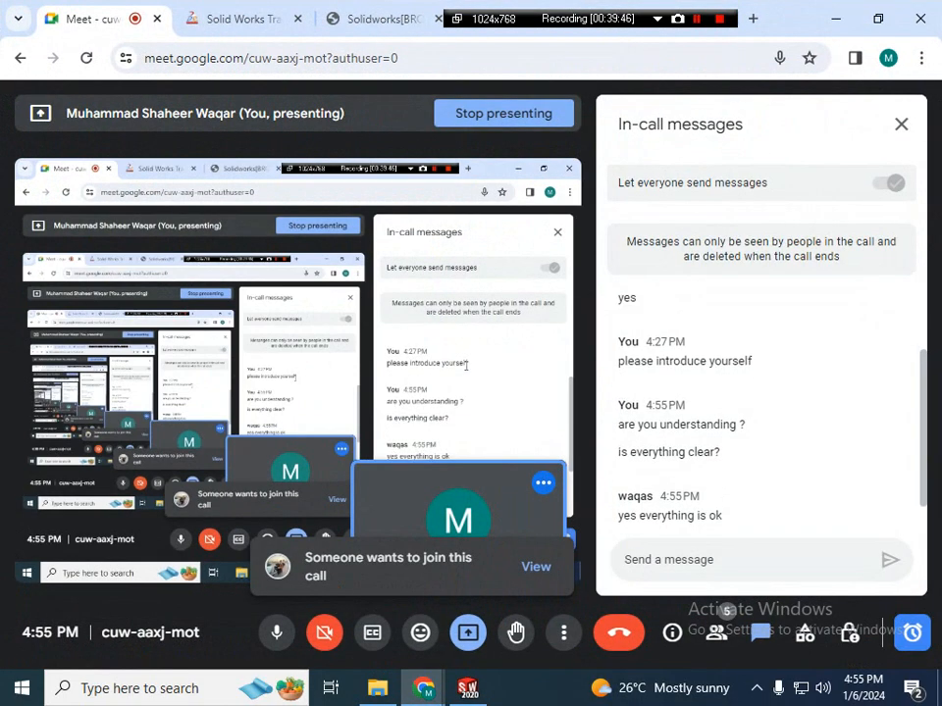
{"action": "scroll", "coordinate": [706, 431], "scroll_direction": "down", "scroll_amount": 3}
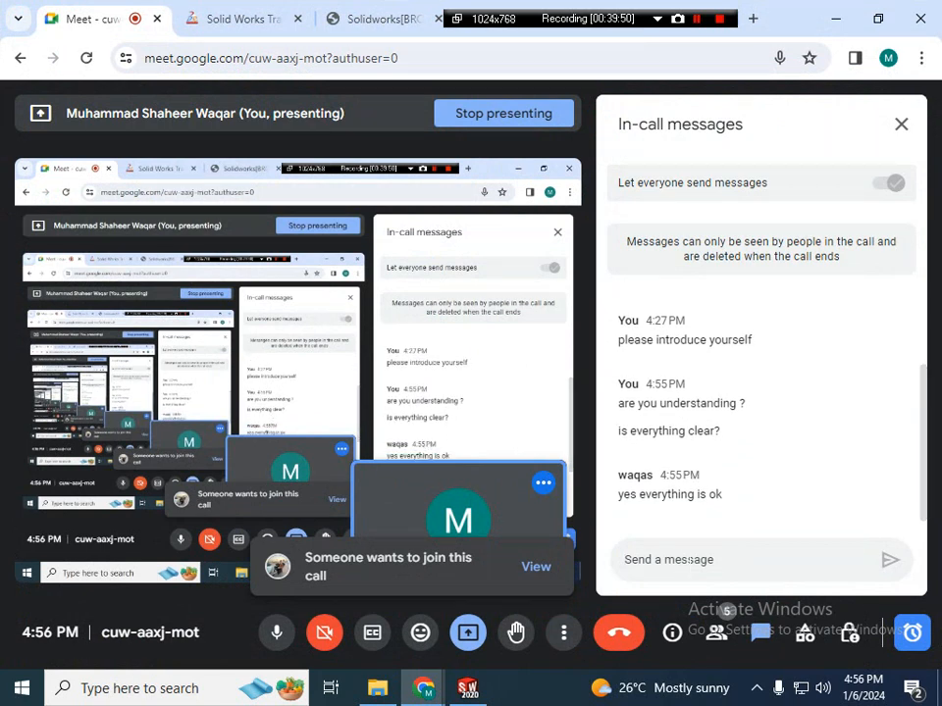
{"action": "left_click", "coordinate": [689, 559]}
{"action": "type", "text": "what is your b"}
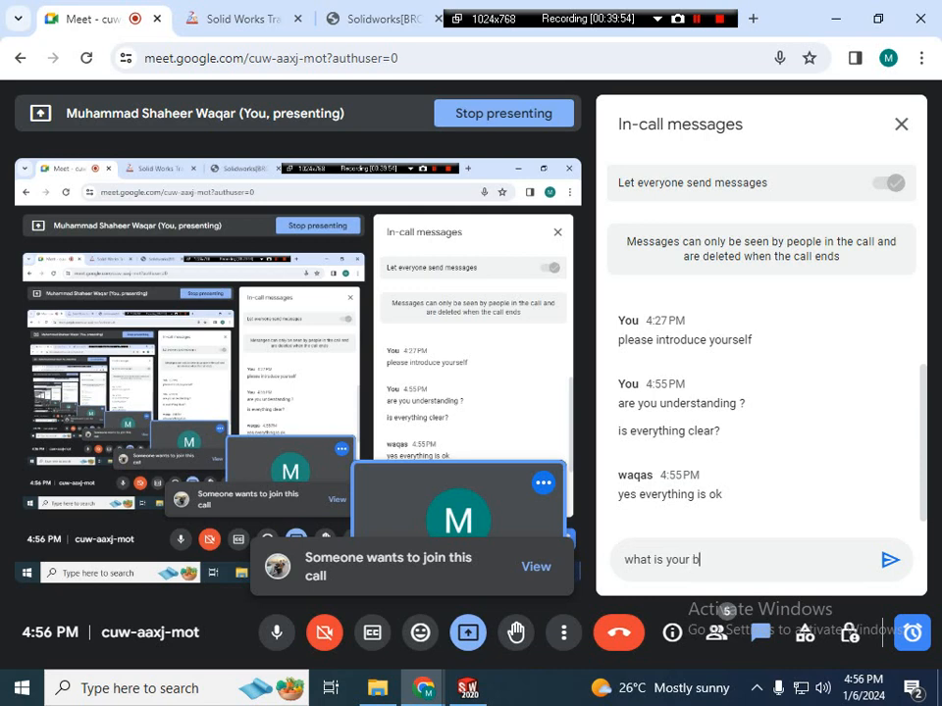
{"action": "type", "text": "ackground ? studies ?"}
{"action": "key", "text": "Return"}
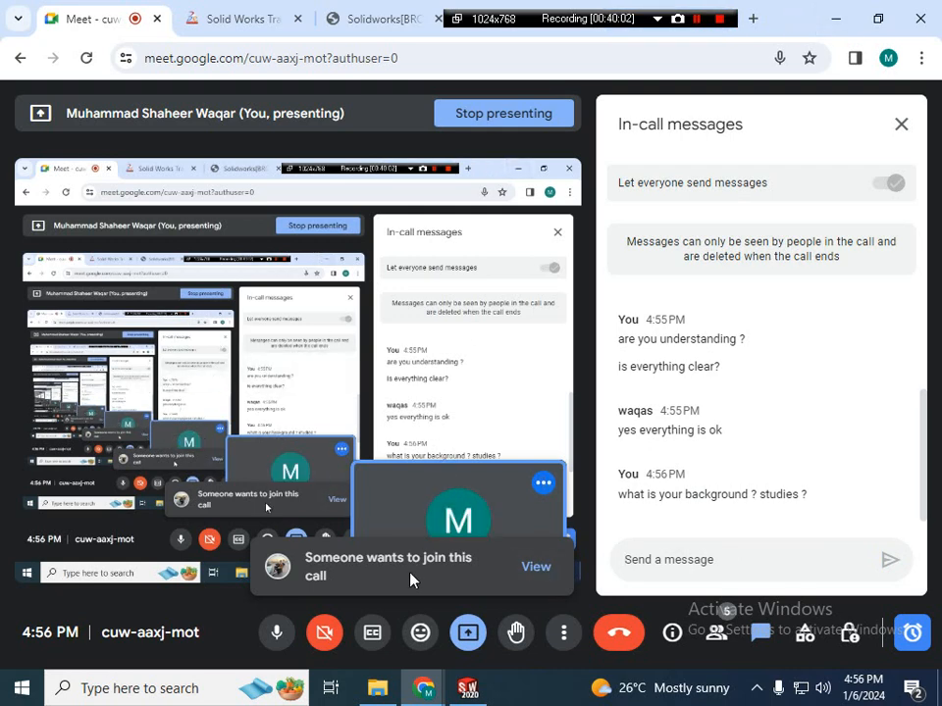
- Admit the waiting participant to the call, check the contributors list and close it
{"action": "left_click", "coordinate": [529, 566]}
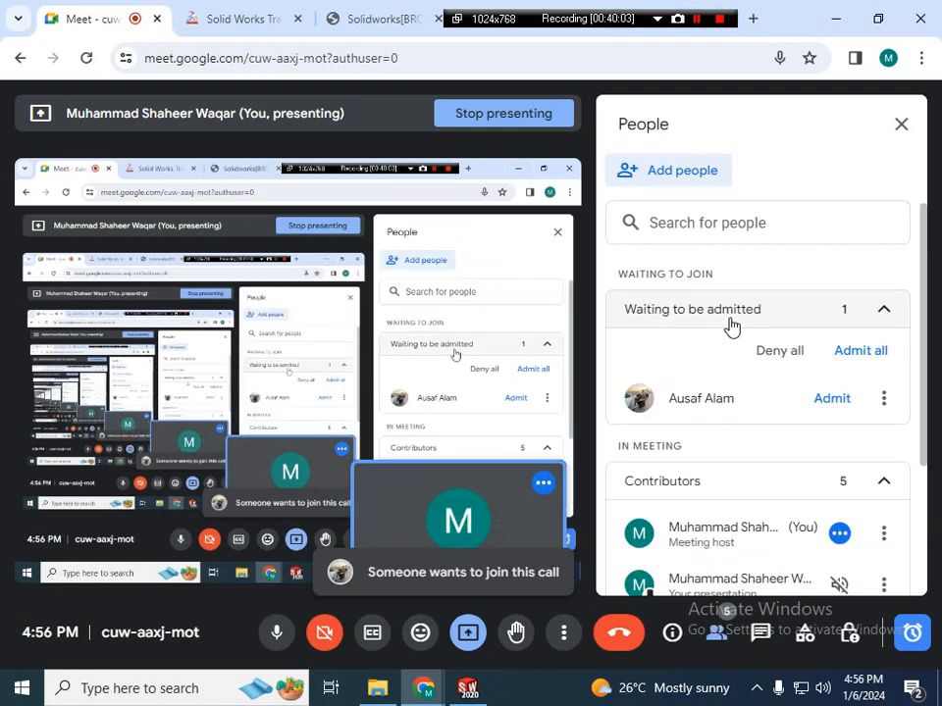
{"action": "left_click", "coordinate": [832, 402]}
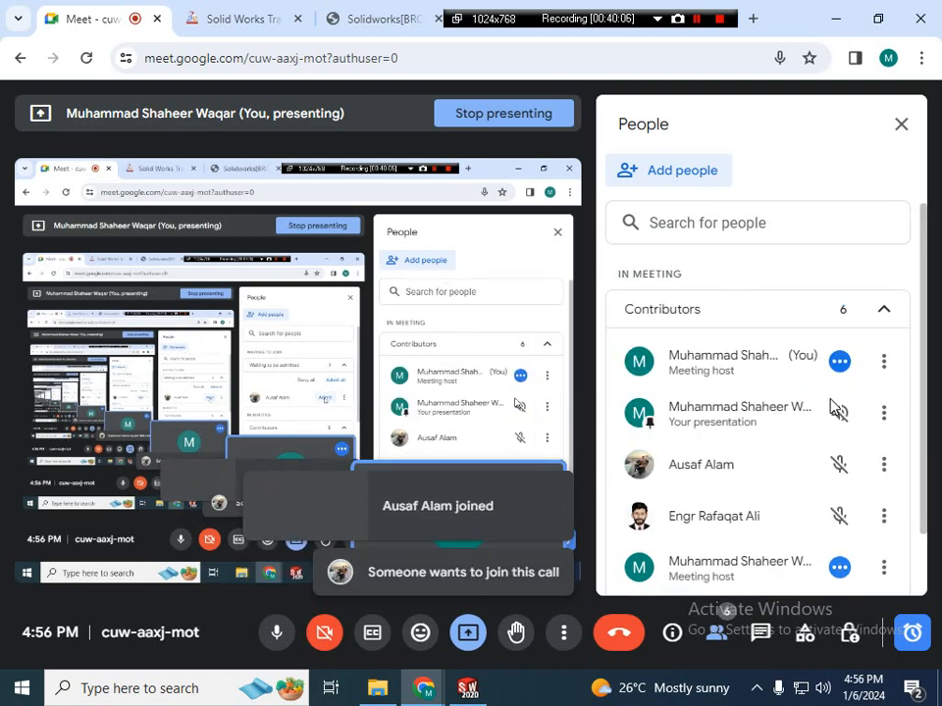
{"action": "scroll", "coordinate": [753, 485], "scroll_direction": "down", "scroll_amount": 1}
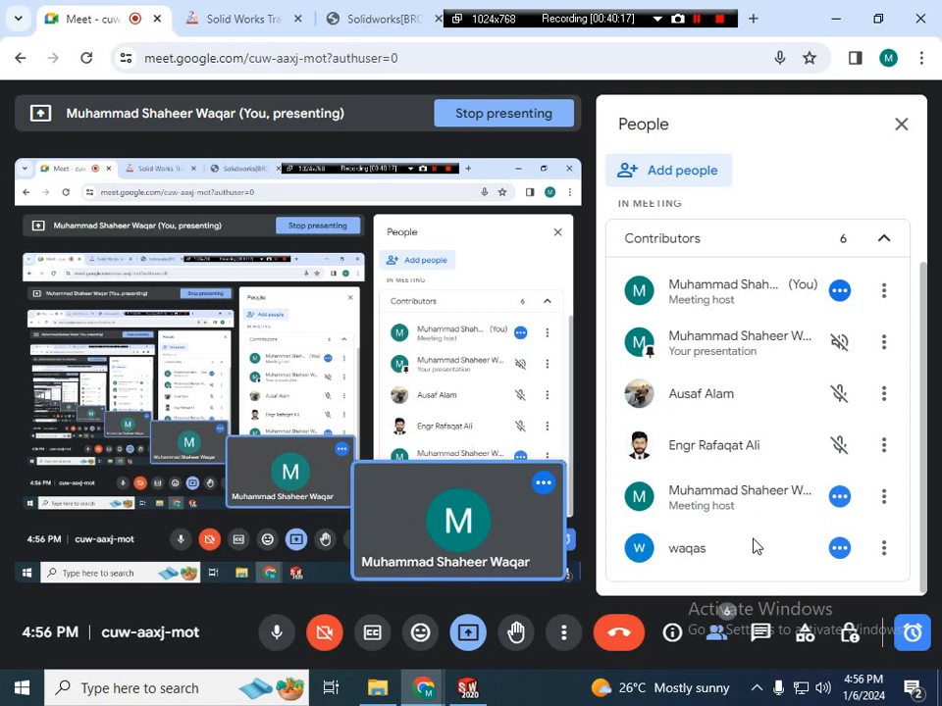
{"action": "left_click", "coordinate": [900, 124]}
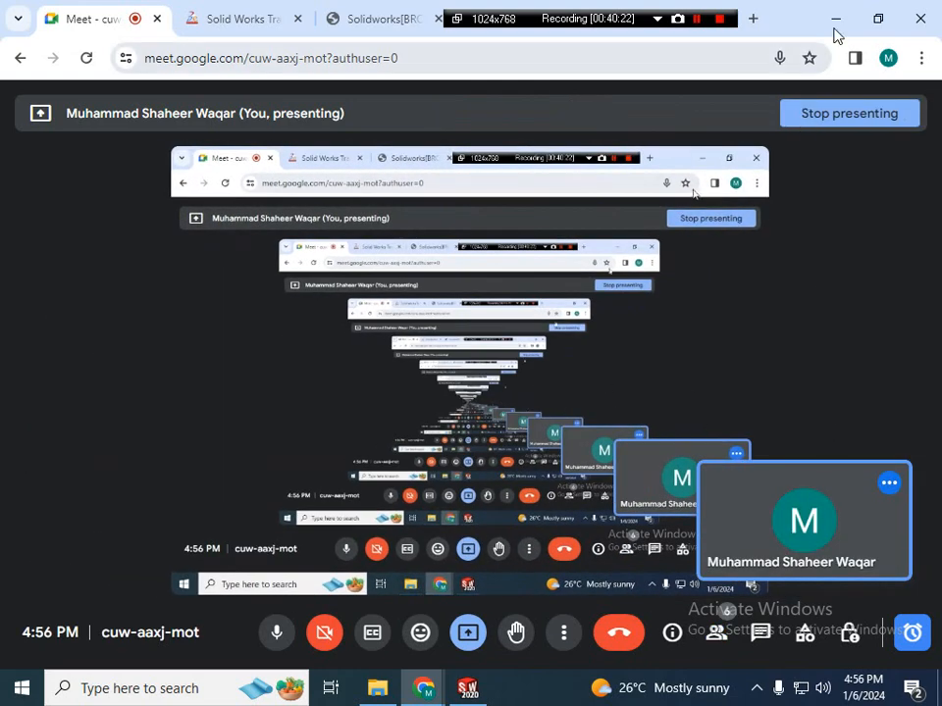
- Check the in-call messages for replies and return to the part in SOLIDWORKS
{"action": "left_click", "coordinate": [760, 633]}
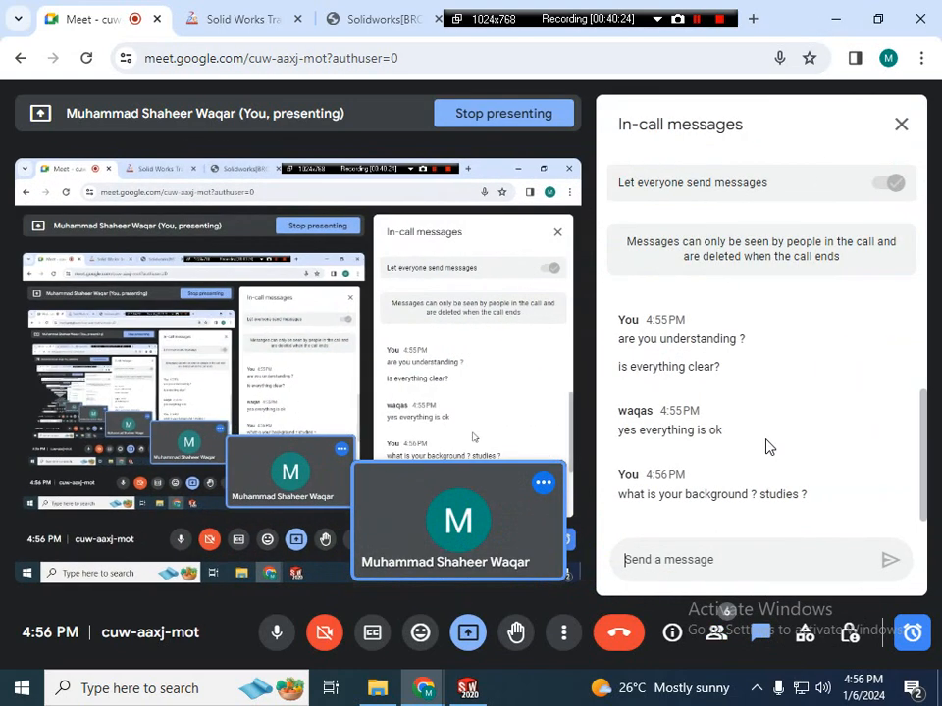
{"action": "scroll", "coordinate": [767, 428], "scroll_direction": "down", "scroll_amount": 2}
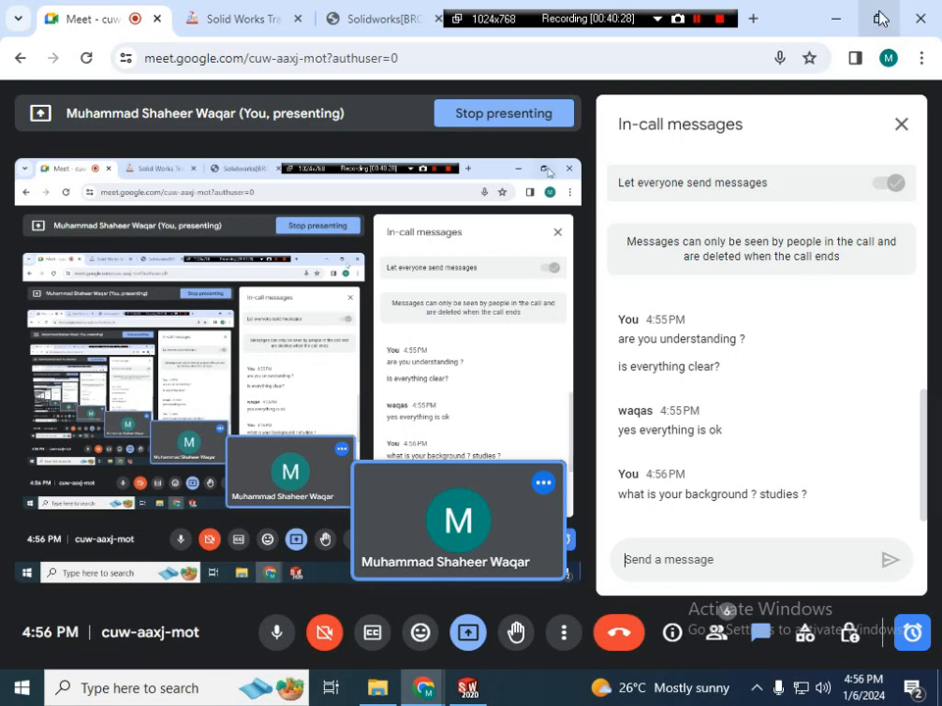
{"action": "left_click", "coordinate": [833, 17]}
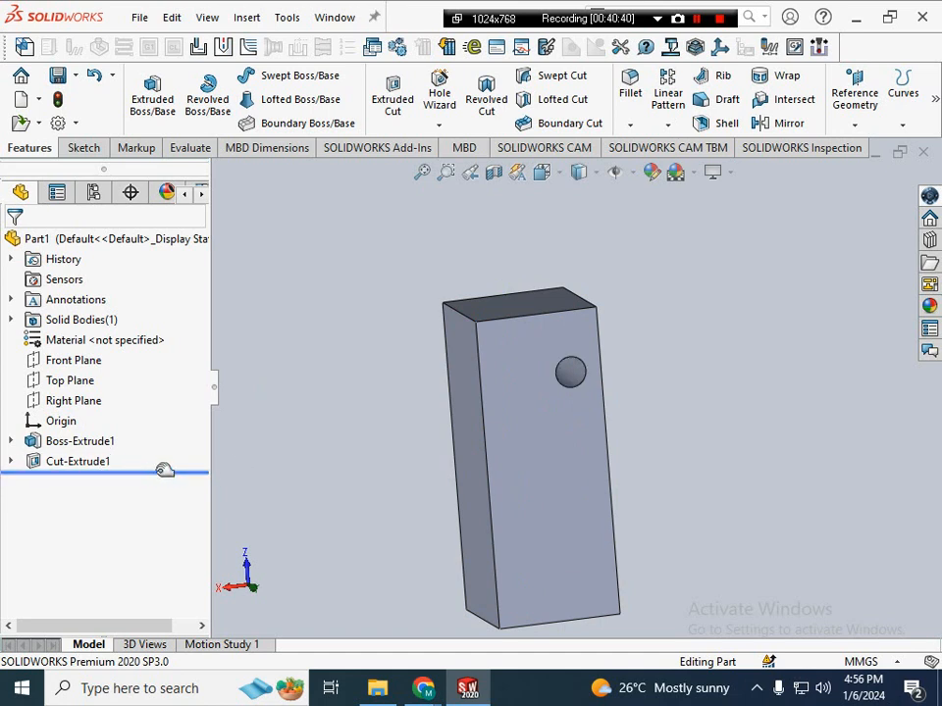
- Roll the part back to before Cut-Extrude1, restore it to the end of the tree, and inspect the block's front face
{"action": "left_click_drag", "start_coordinate": [164, 471], "coordinate": [151, 453]}
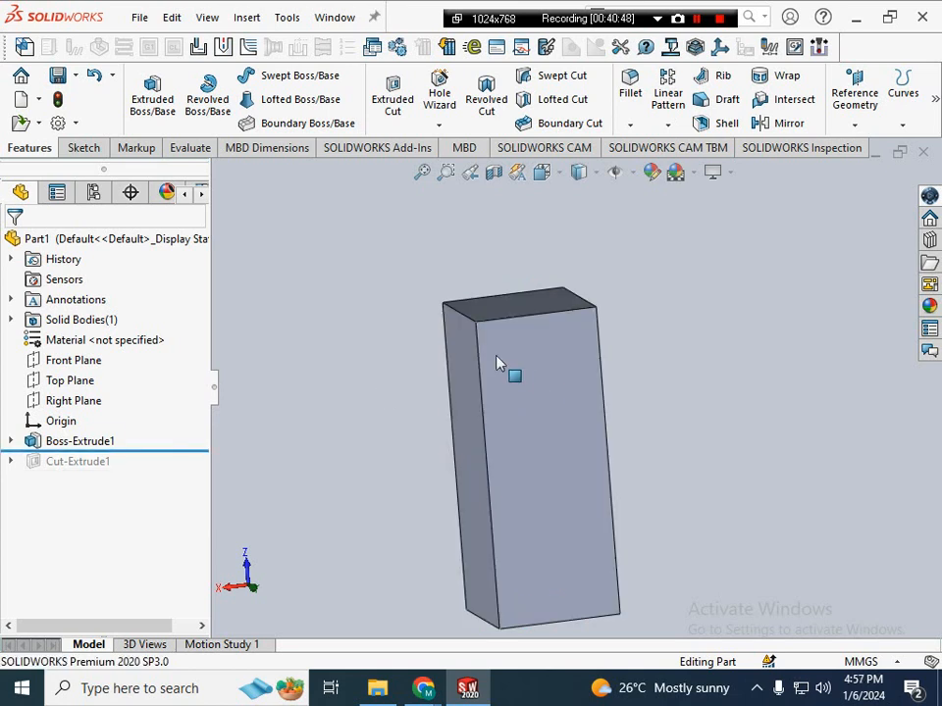
{"action": "left_click_drag", "start_coordinate": [196, 446], "coordinate": [224, 473]}
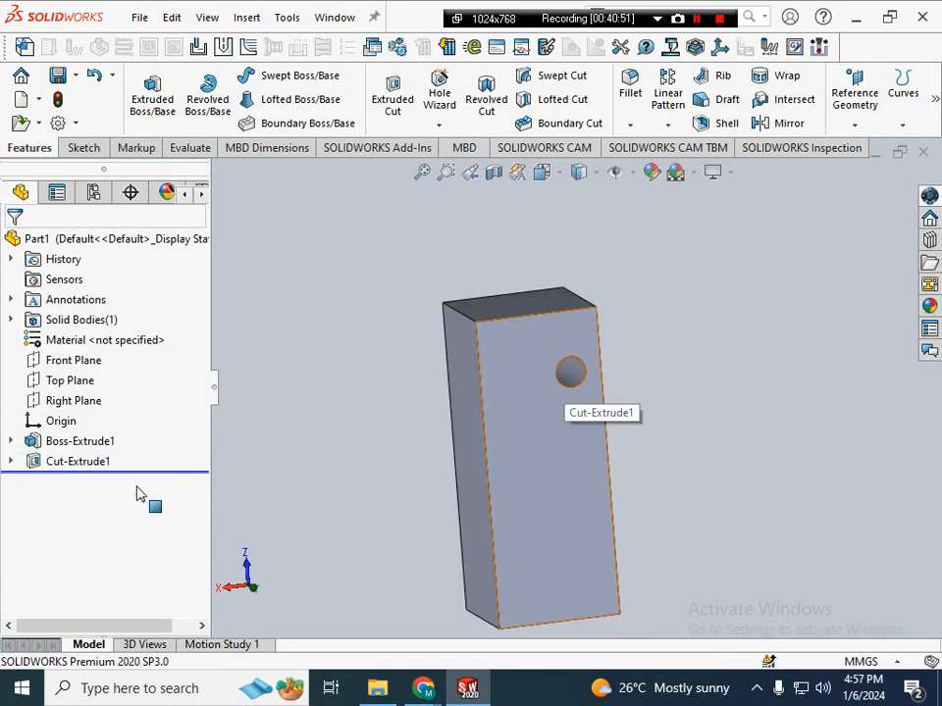
{"action": "left_click", "coordinate": [530, 426]}
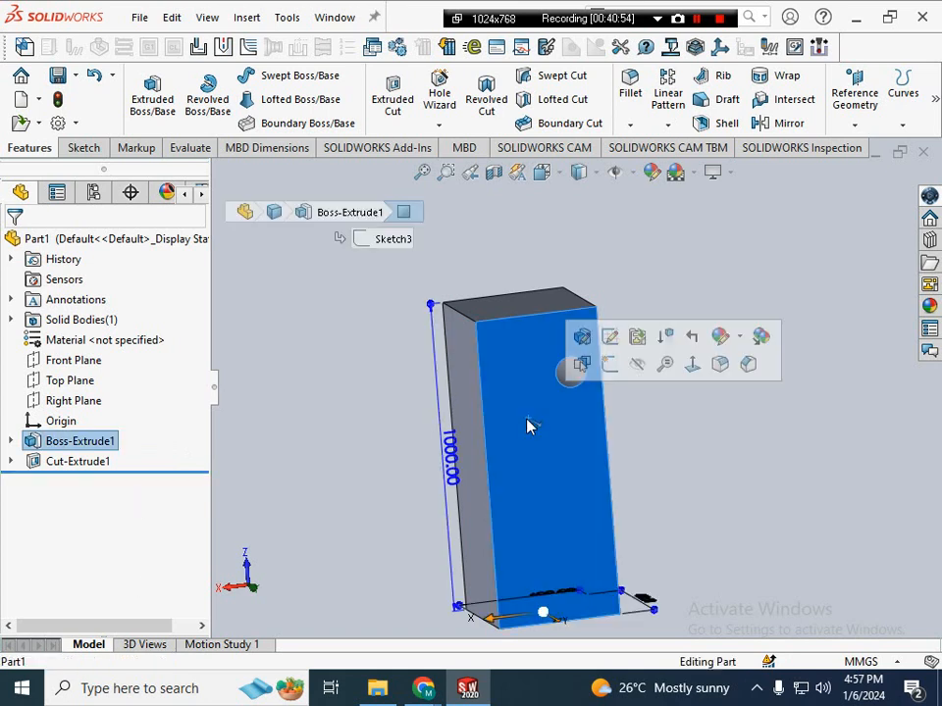
{"action": "left_click", "coordinate": [488, 313]}
{"action": "left_click", "coordinate": [328, 315]}
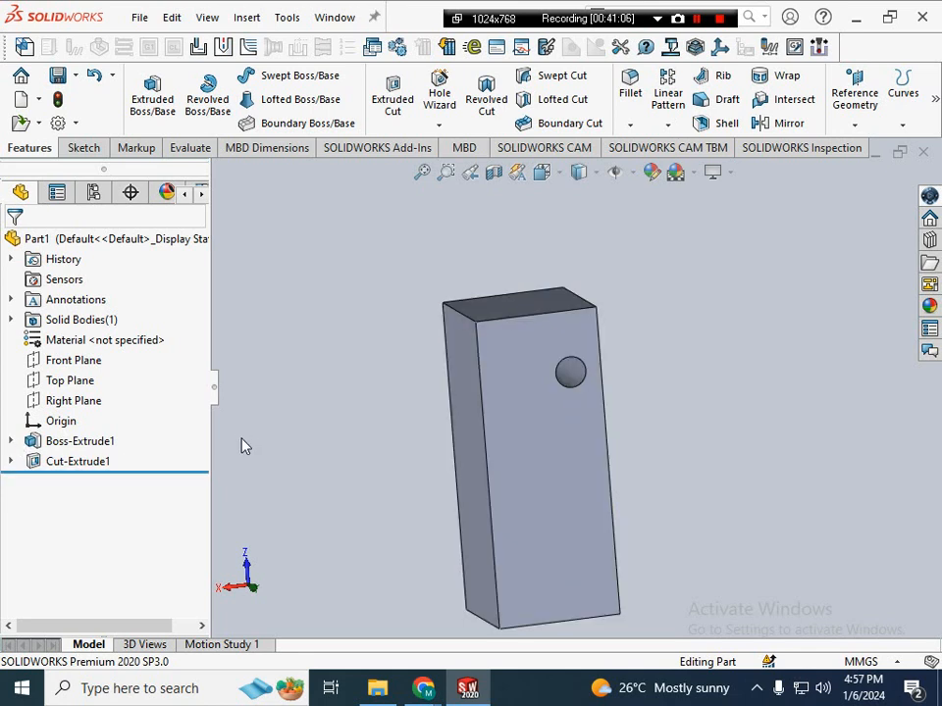
- Expand Boss-Extrude1, make its base sketch Sketch3 visible in the model and examine the sketch's dimensions
{"action": "left_click", "coordinate": [11, 442]}
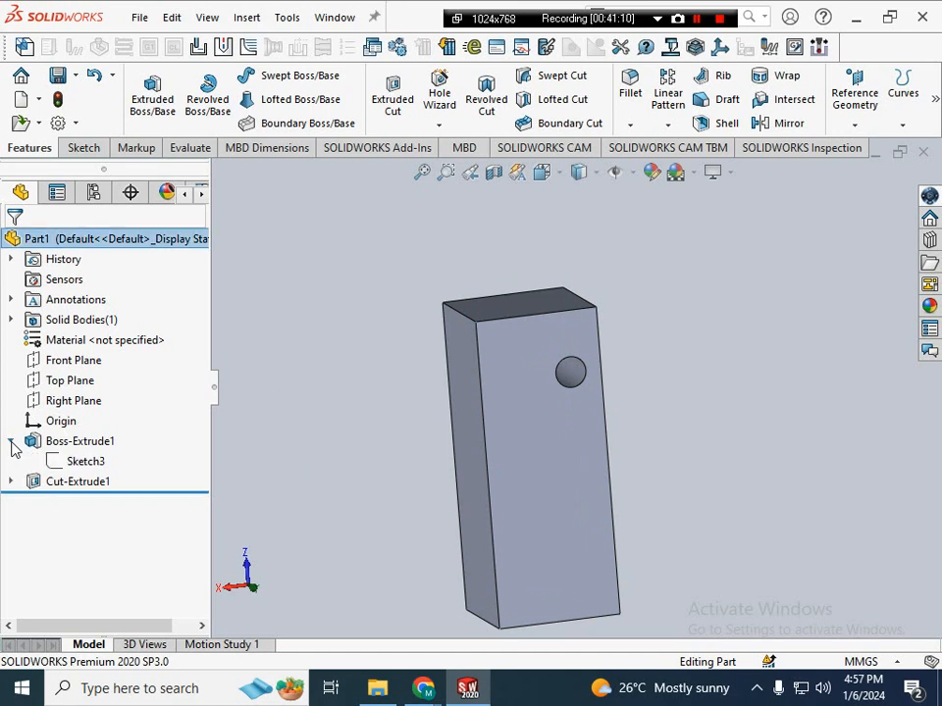
{"action": "left_click", "coordinate": [83, 465]}
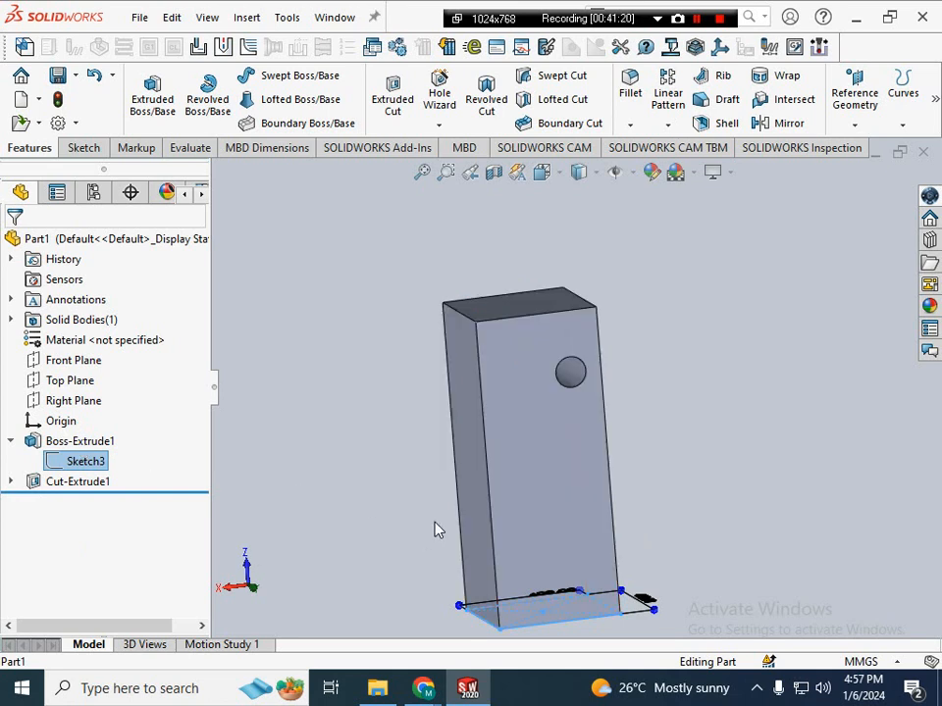
{"action": "middle_click_drag", "start_coordinate": [435, 527], "coordinate": [441, 620]}
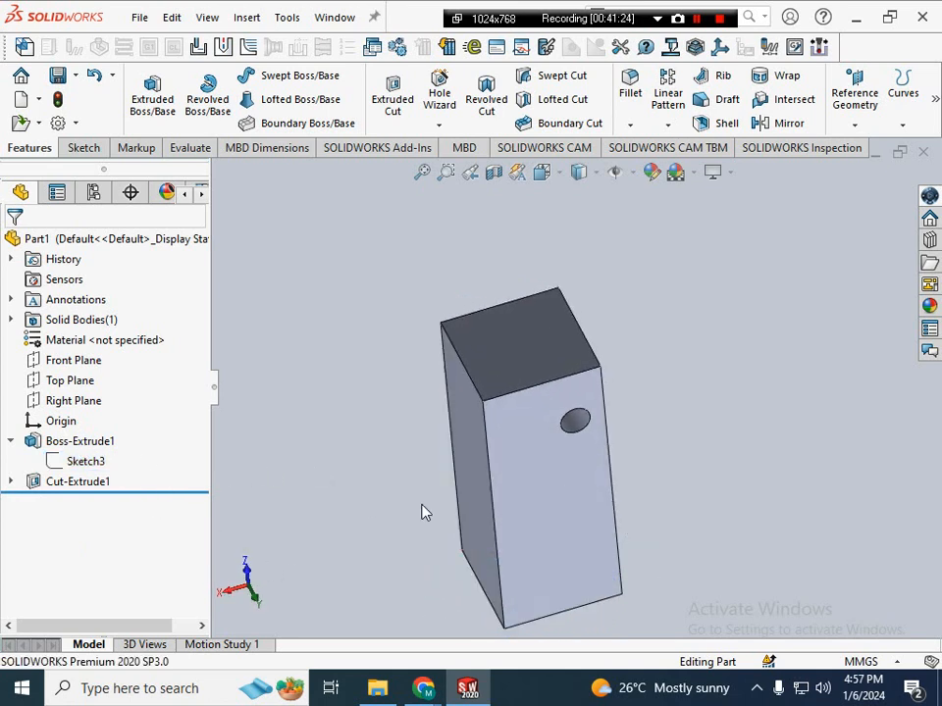
{"action": "right_click", "coordinate": [99, 469]}
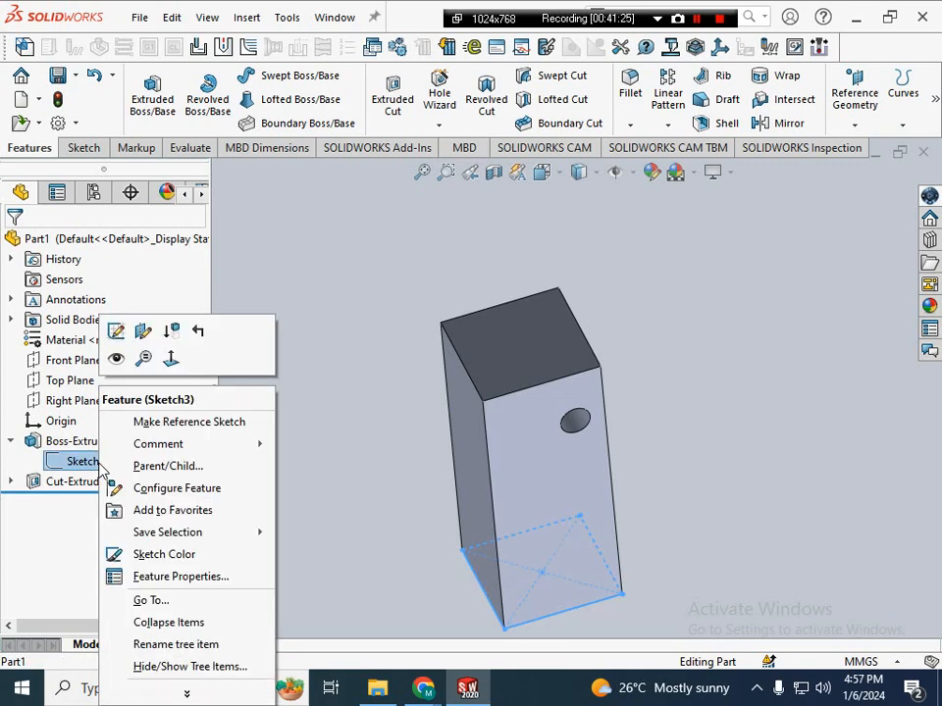
{"action": "left_click", "coordinate": [116, 359]}
{"action": "mouse_move", "coordinate": [295, 459]}
{"action": "middle_mouse_down"}
{"action": "mouse_move", "coordinate": [408, 536]}
{"action": "mouse_move", "coordinate": [511, 571]}
{"action": "middle_mouse_up"}
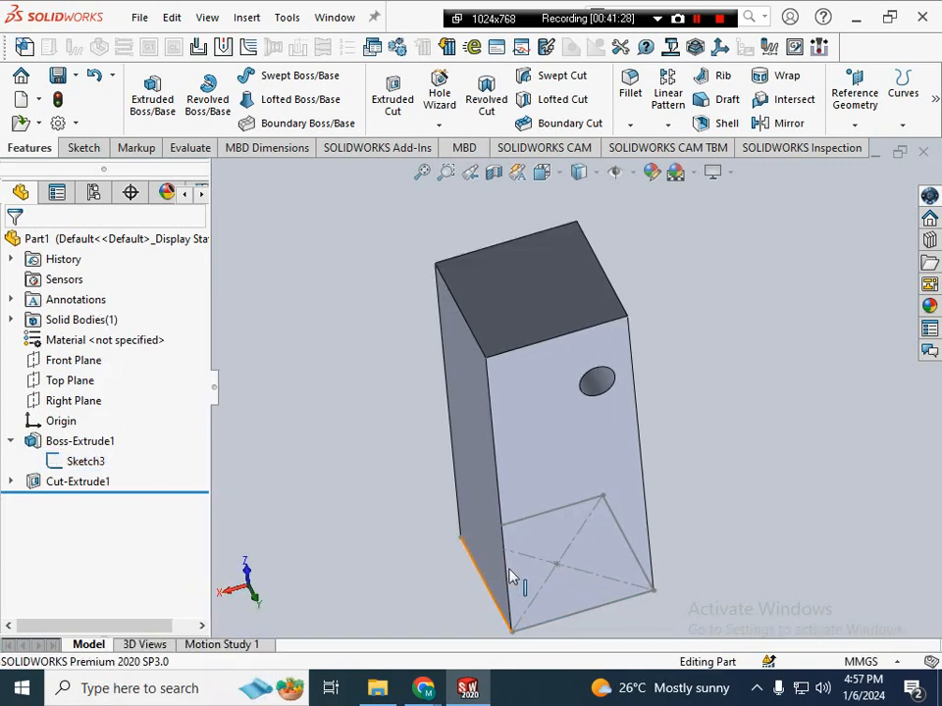
{"action": "left_click", "coordinate": [88, 462]}
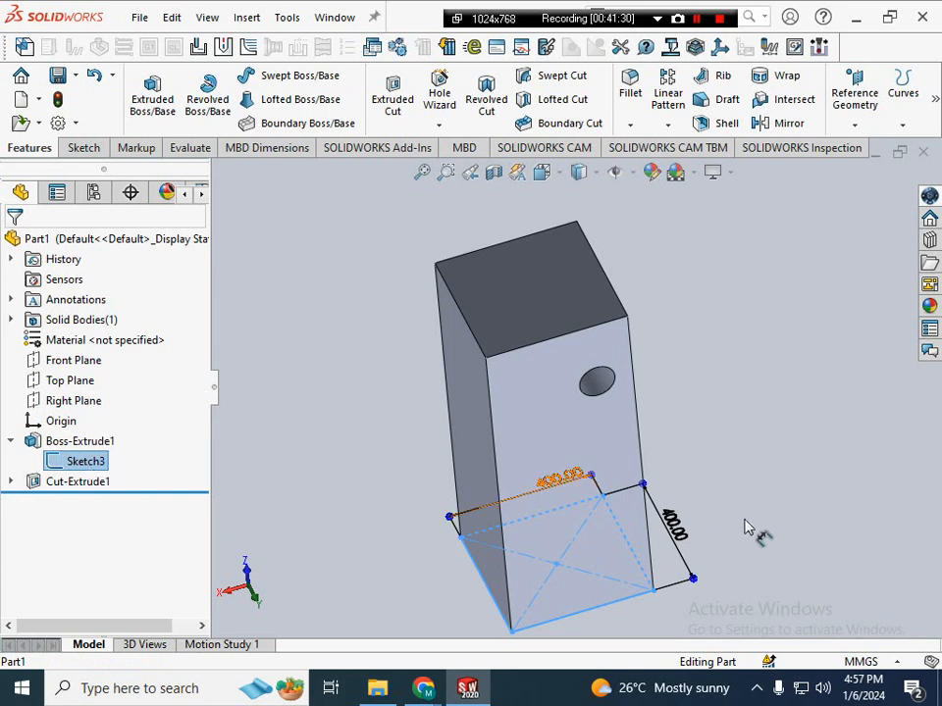
{"action": "left_click", "coordinate": [388, 490]}
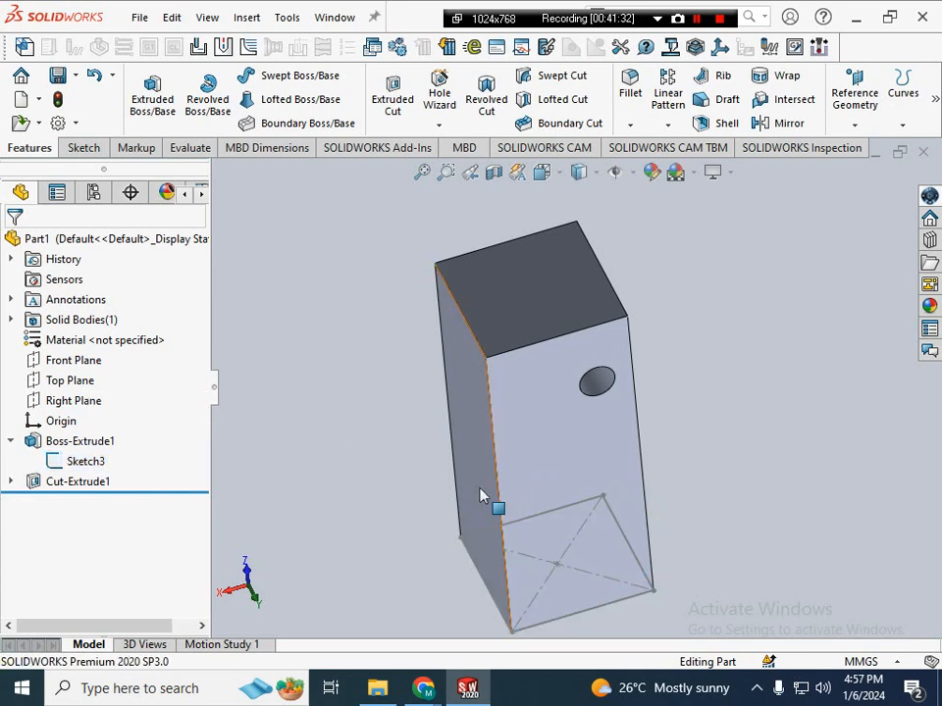
{"action": "mouse_move", "coordinate": [489, 505]}
{"action": "middle_mouse_down"}
{"action": "mouse_move", "coordinate": [479, 441]}
{"action": "mouse_move", "coordinate": [483, 451]}
{"action": "middle_mouse_up"}
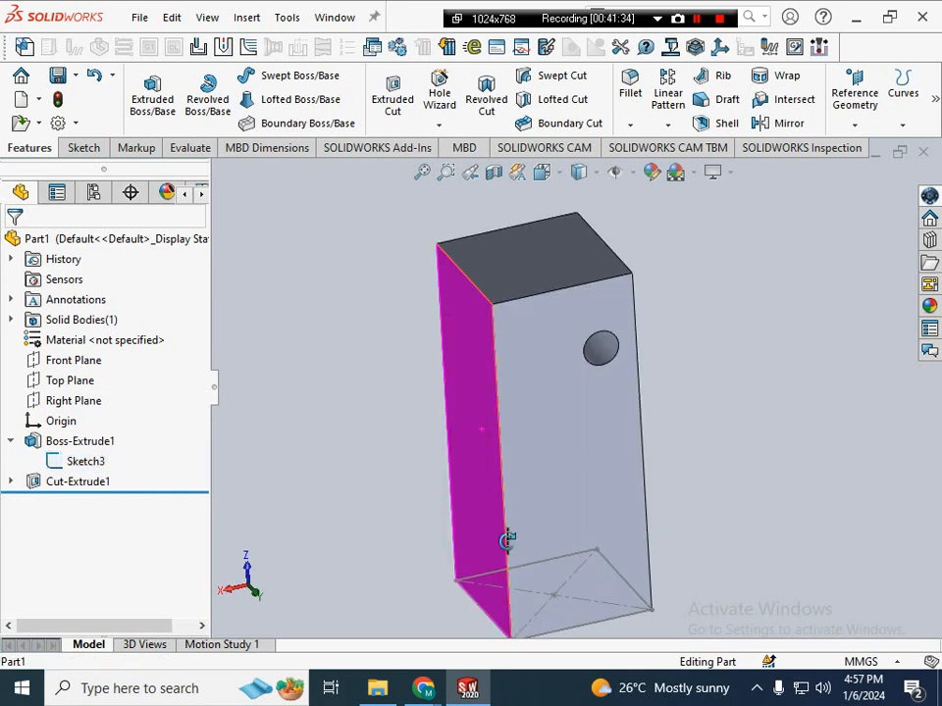
- Hide Sketch3 of Boss-Extrude1 in the model
{"action": "right_click", "coordinate": [83, 467]}
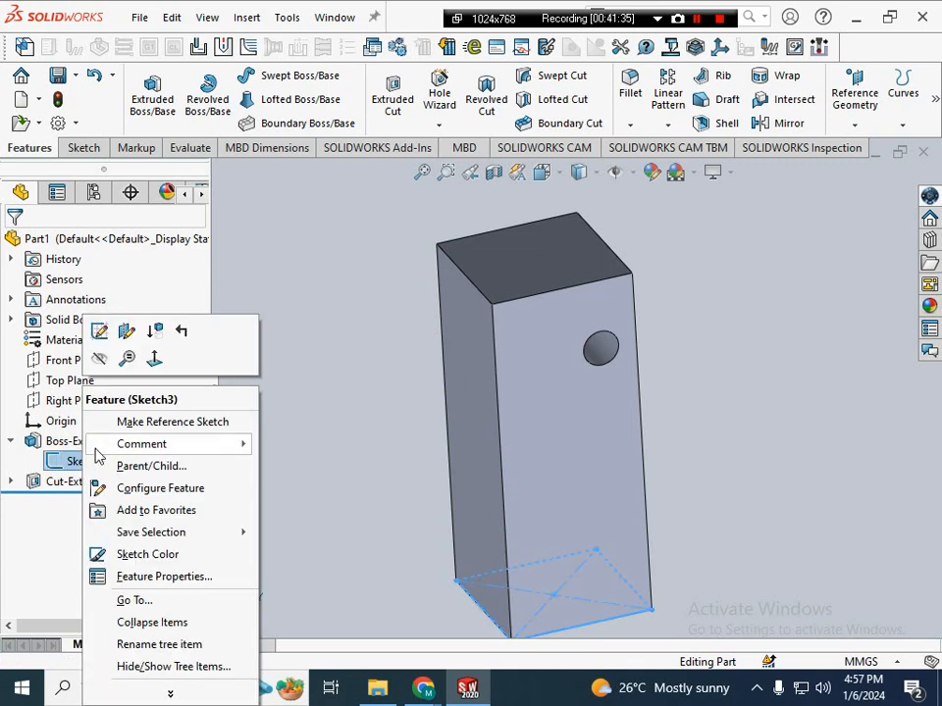
{"action": "left_click", "coordinate": [99, 362]}
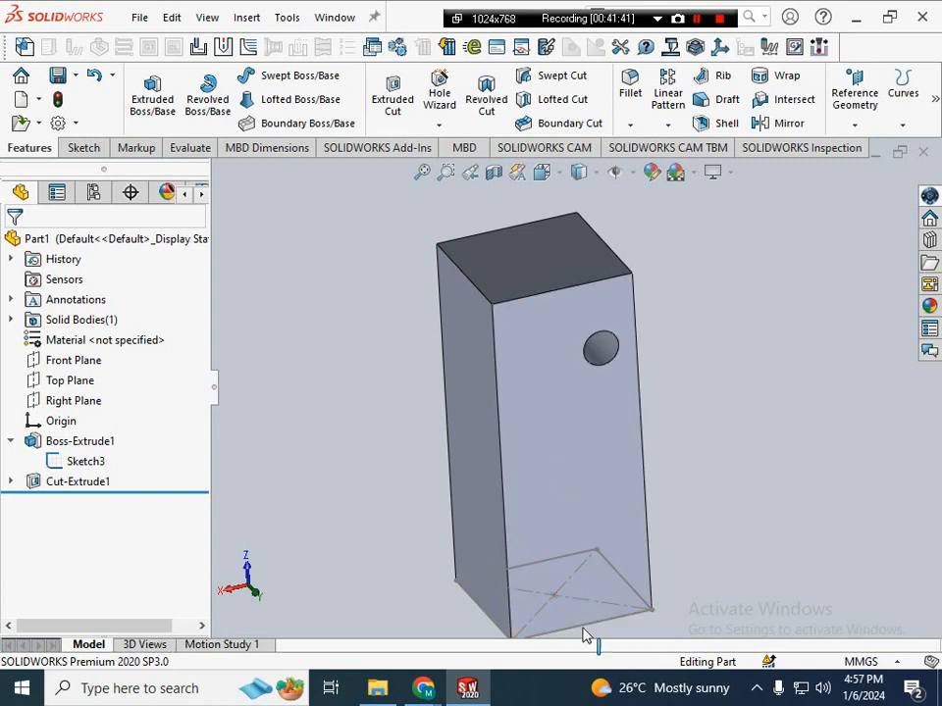
{"action": "right_click", "coordinate": [94, 462]}
{"action": "left_click", "coordinate": [109, 360]}
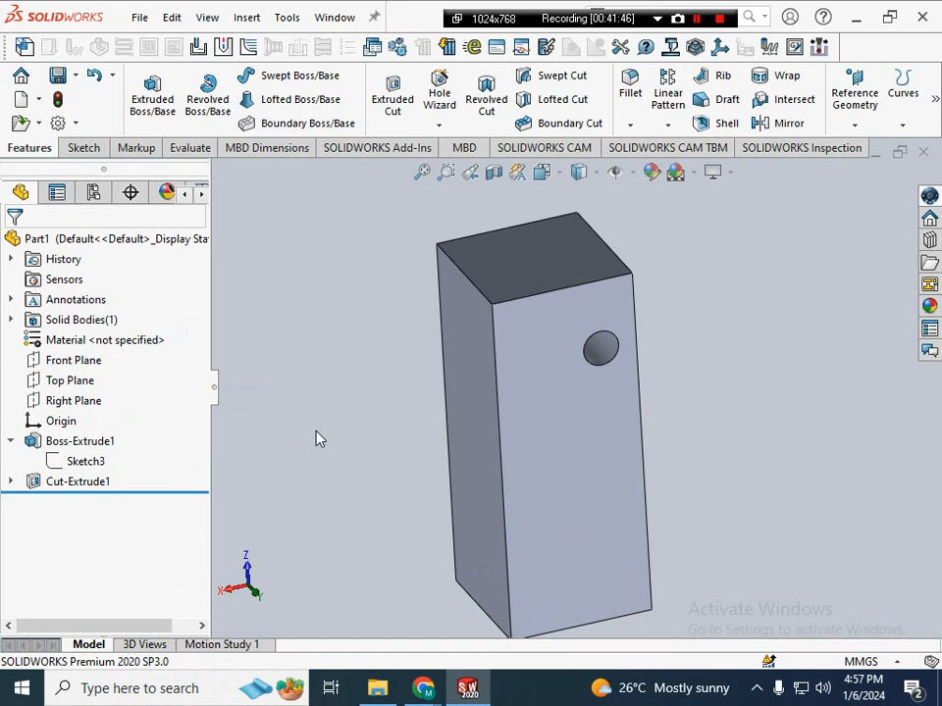
- Expand Cut-Extrude1 and examine the dimensions of the hole's sketch, Sketch4
{"action": "left_click", "coordinate": [12, 484]}
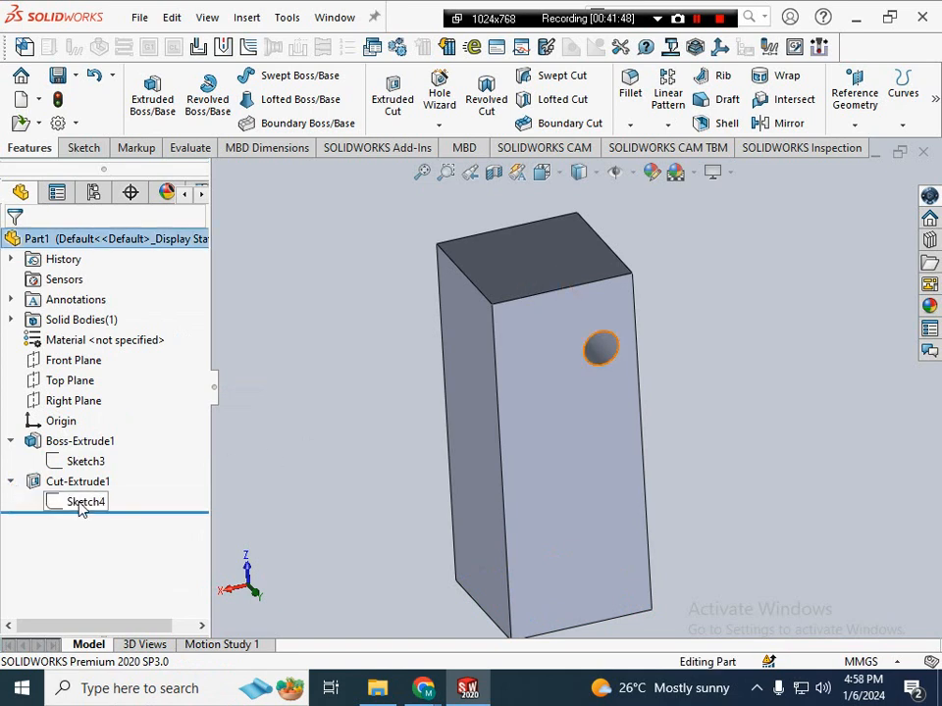
{"action": "left_click", "coordinate": [94, 503]}
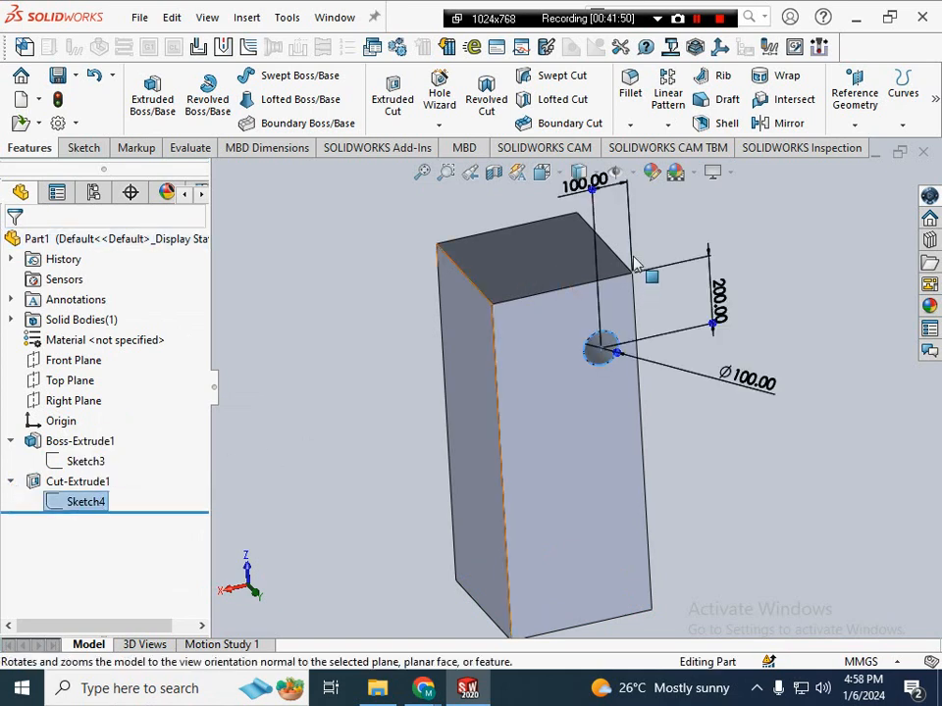
{"action": "left_click", "coordinate": [282, 486]}
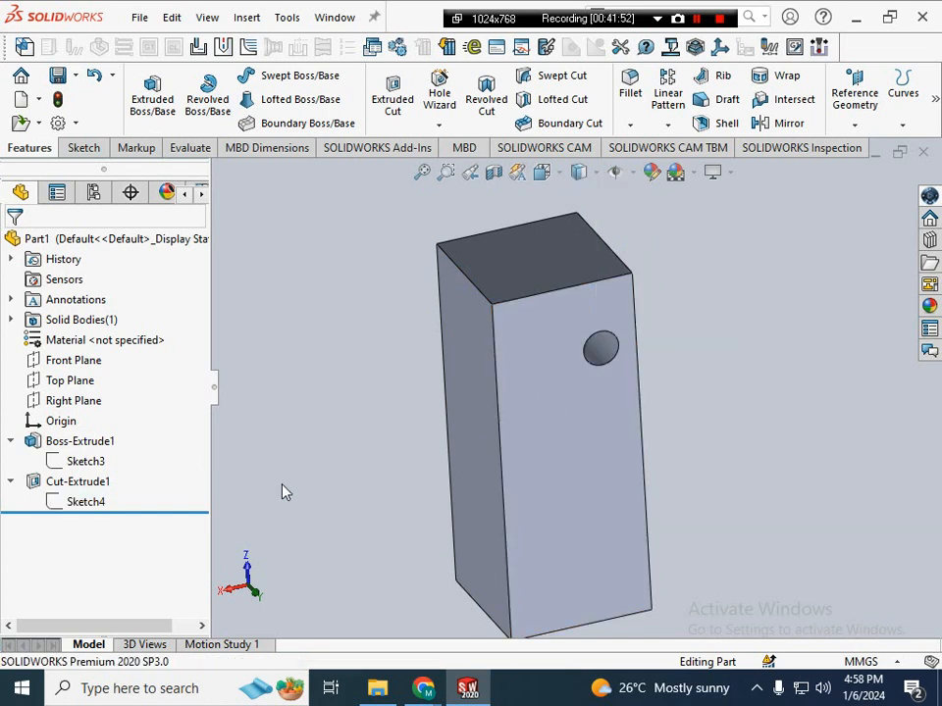
- Collapse both features in the tree and sketch a circle about 251 mm in diameter on the block's top face, centred on the origin
{"action": "left_click", "coordinate": [10, 482]}
{"action": "left_click", "coordinate": [11, 441]}
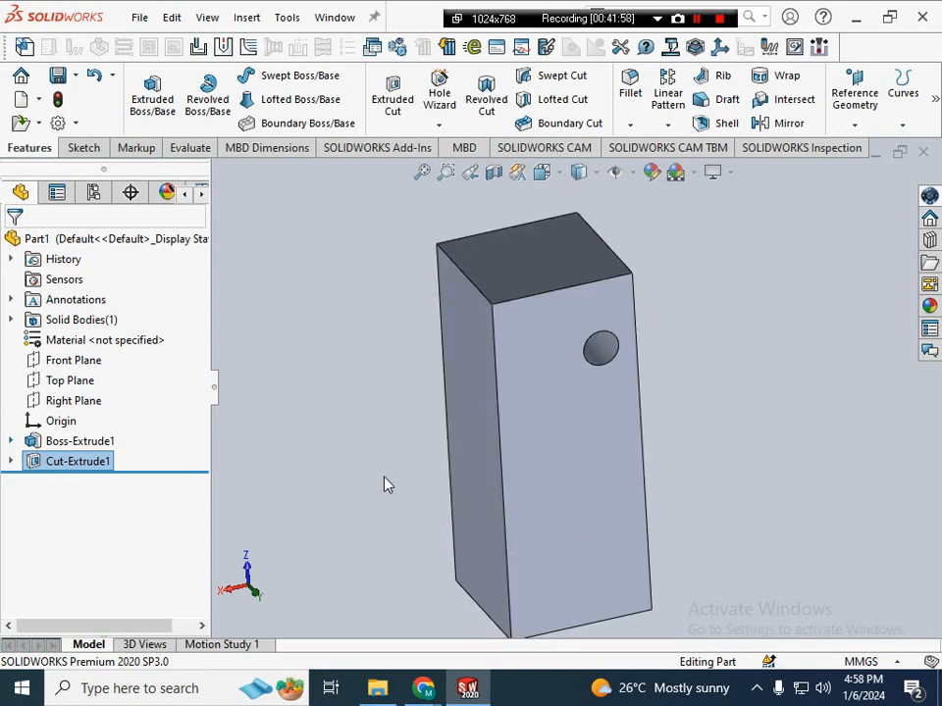
{"action": "right_click", "coordinate": [517, 284]}
{"action": "left_click", "coordinate": [556, 248]}
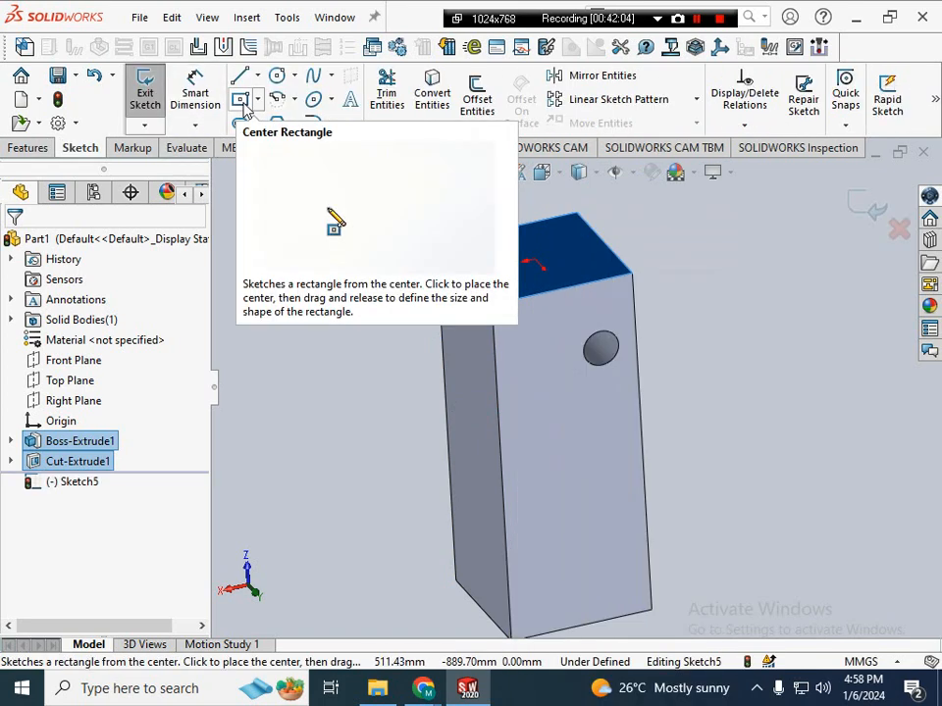
{"action": "left_click", "coordinate": [280, 84]}
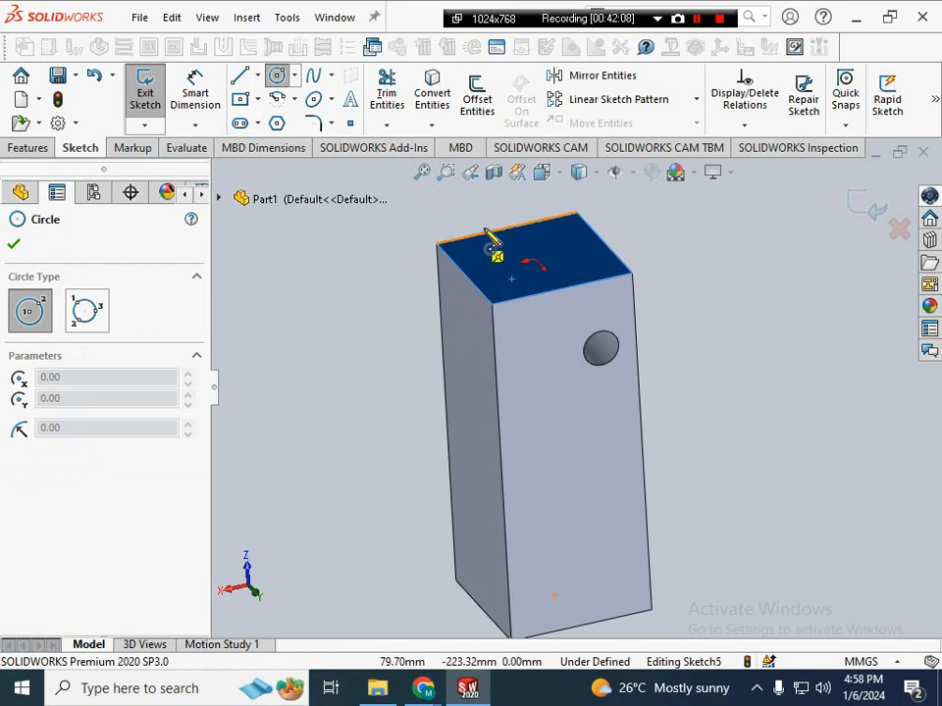
{"action": "left_click", "coordinate": [532, 260]}
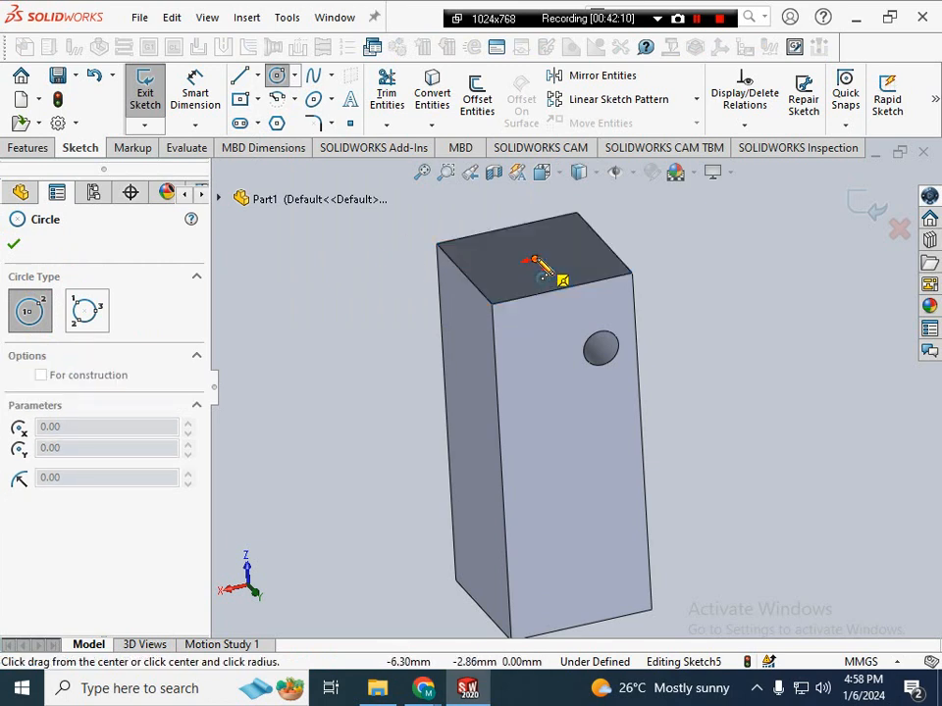
{"action": "left_click", "coordinate": [551, 277]}
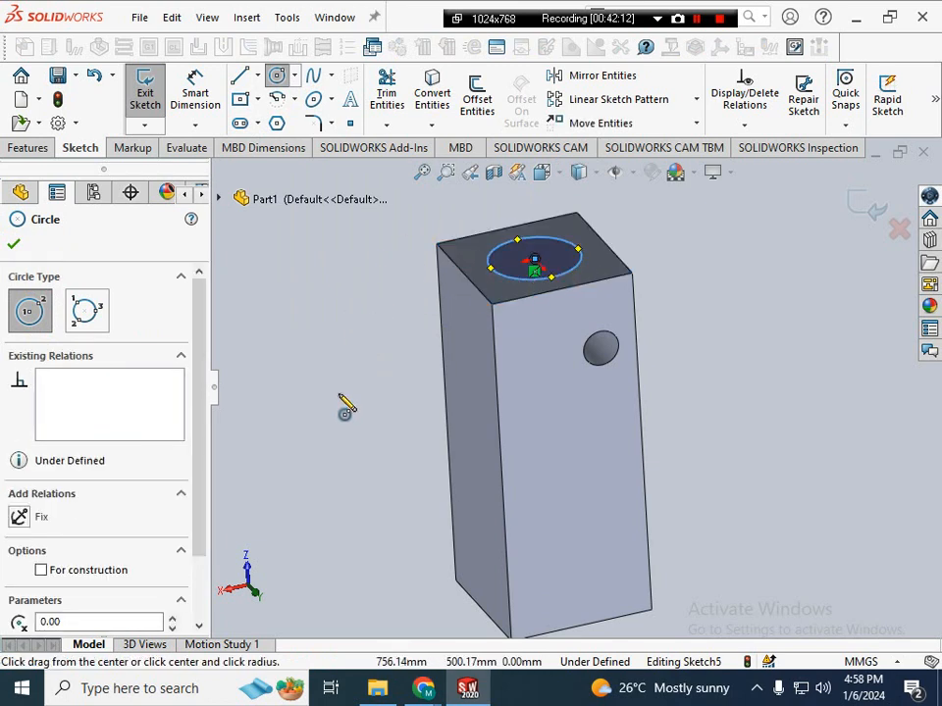
- Dimension the diameter of the circle on the top face as 250 mm
{"action": "right_click_drag", "start_coordinate": [349, 408], "coordinate": [353, 279]}
{"action": "left_click", "coordinate": [480, 286]}
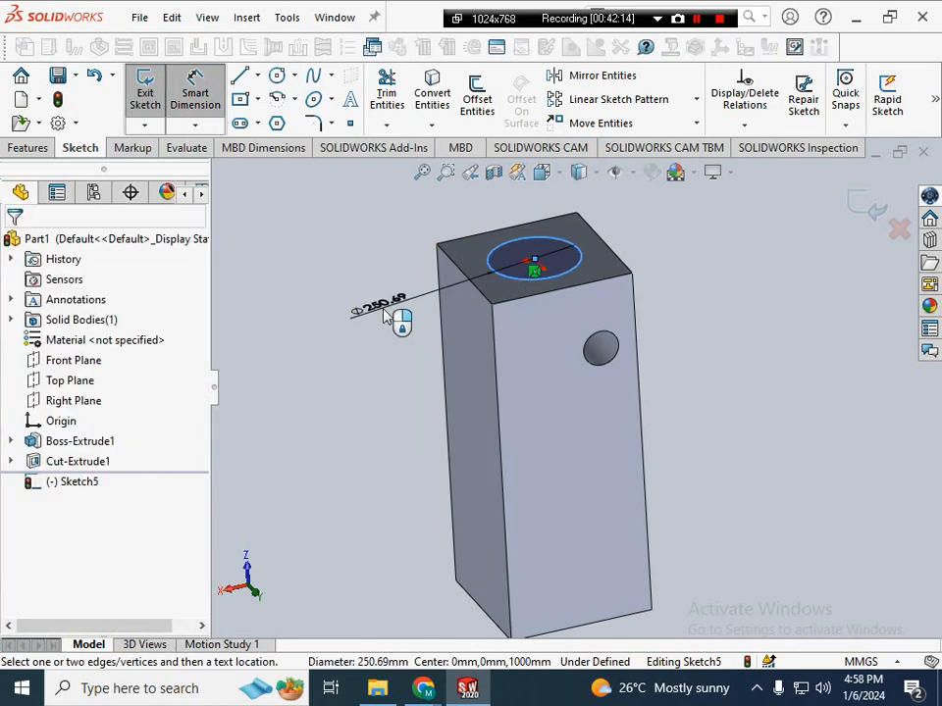
{"action": "left_click", "coordinate": [384, 314]}
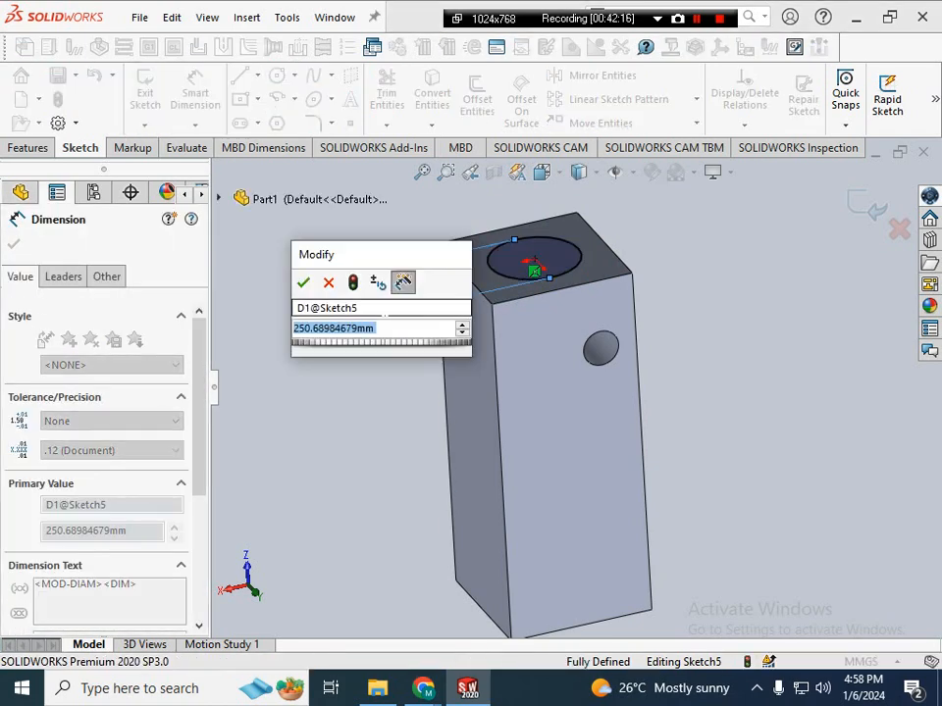
{"action": "type", "text": "250"}
{"action": "key", "text": "Return"}
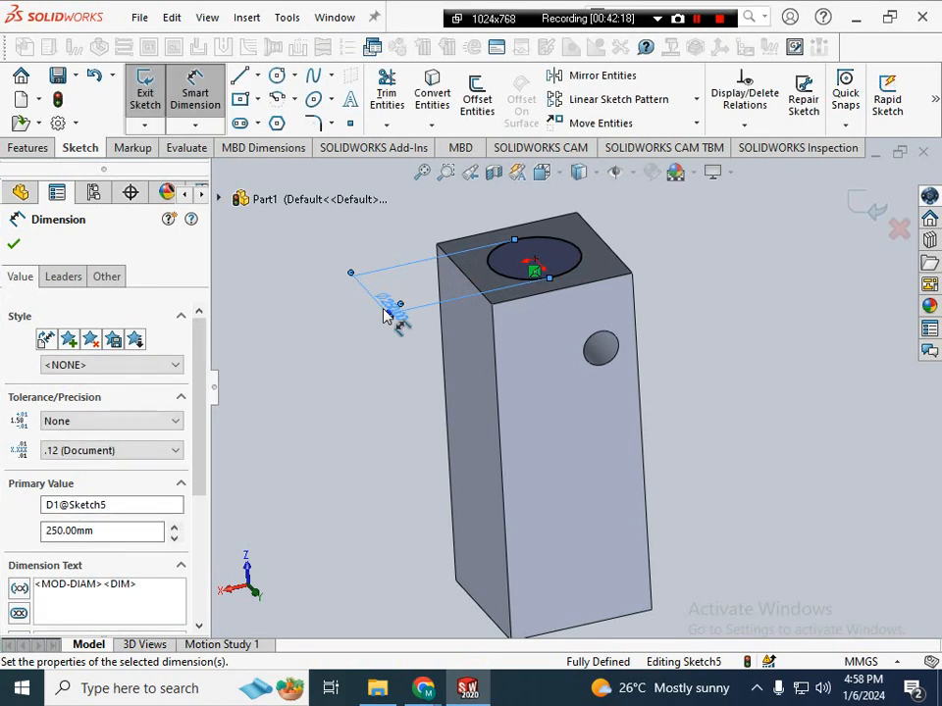
- Extrude the 250 mm circle 400 mm upward from the block's top face as a boss, merged with the block
{"action": "left_click", "coordinate": [37, 147]}
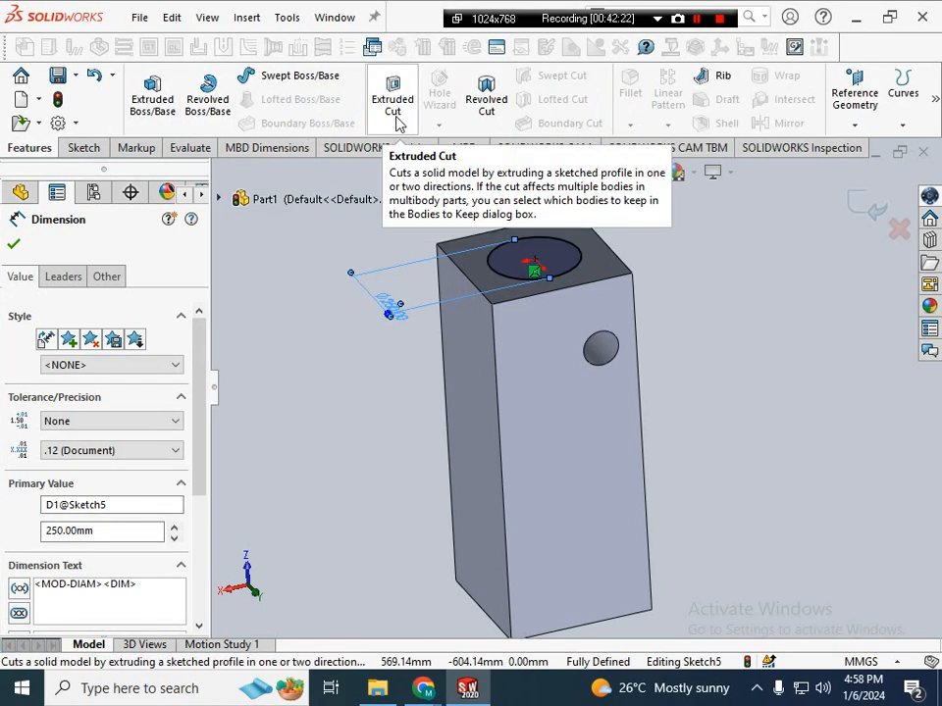
{"action": "left_click", "coordinate": [152, 98]}
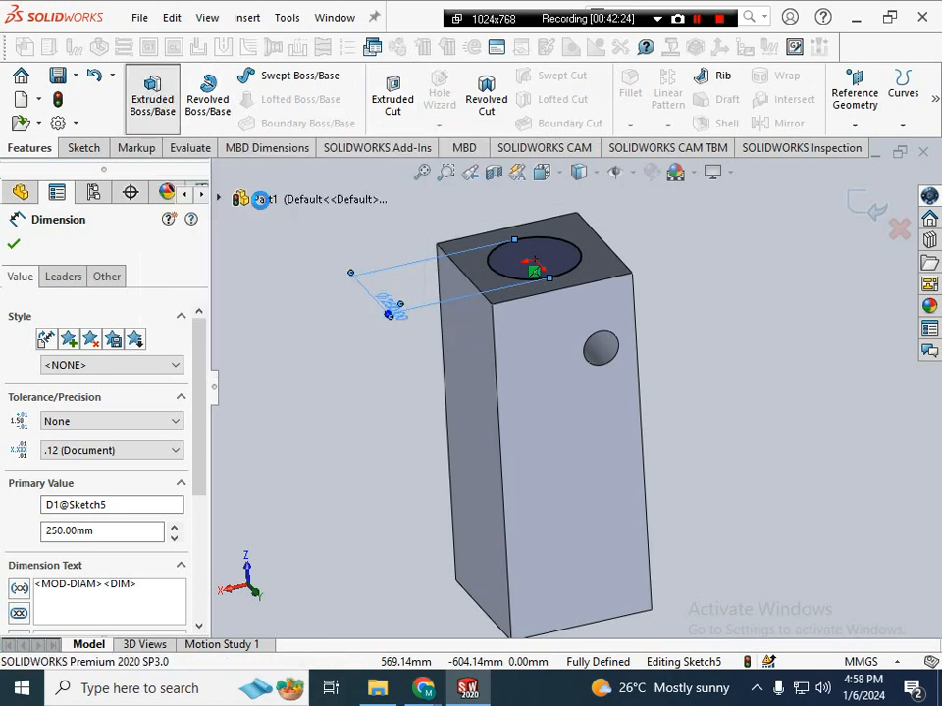
{"action": "scroll", "coordinate": [547, 366], "scroll_direction": "up", "scroll_amount": 3}
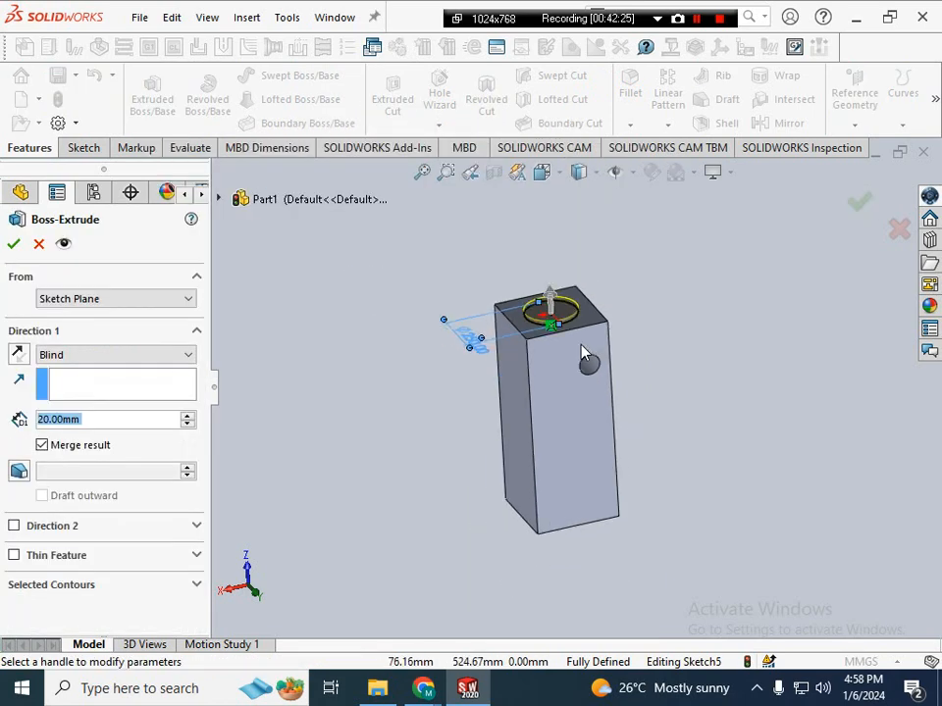
{"action": "left_click", "coordinate": [553, 293]}
{"action": "left_click", "coordinate": [547, 206]}
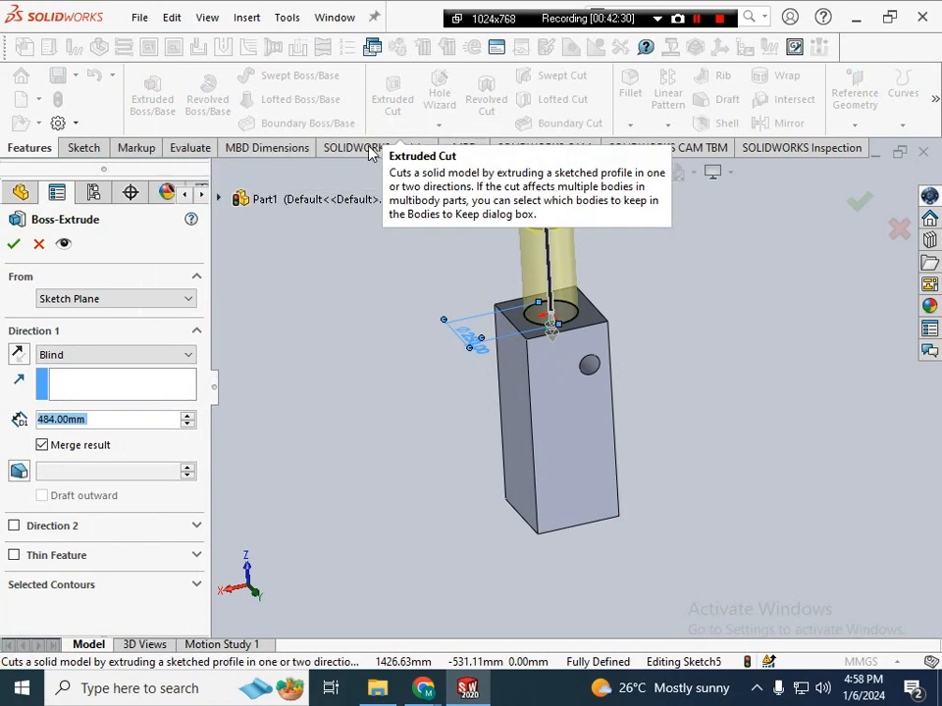
{"action": "type", "text": "400"}
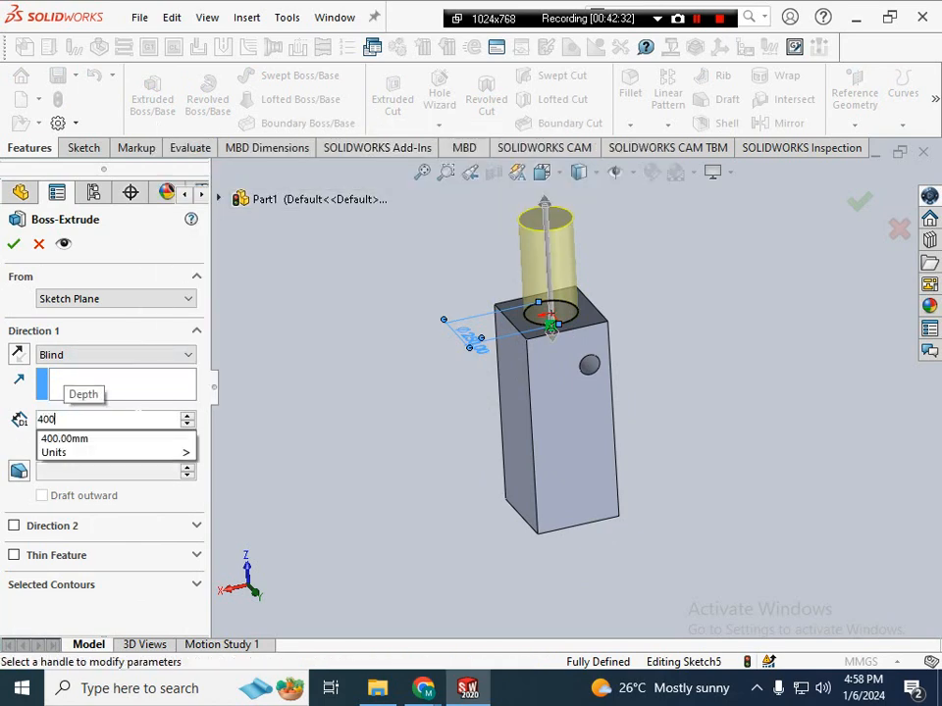
{"action": "key", "text": "Return"}
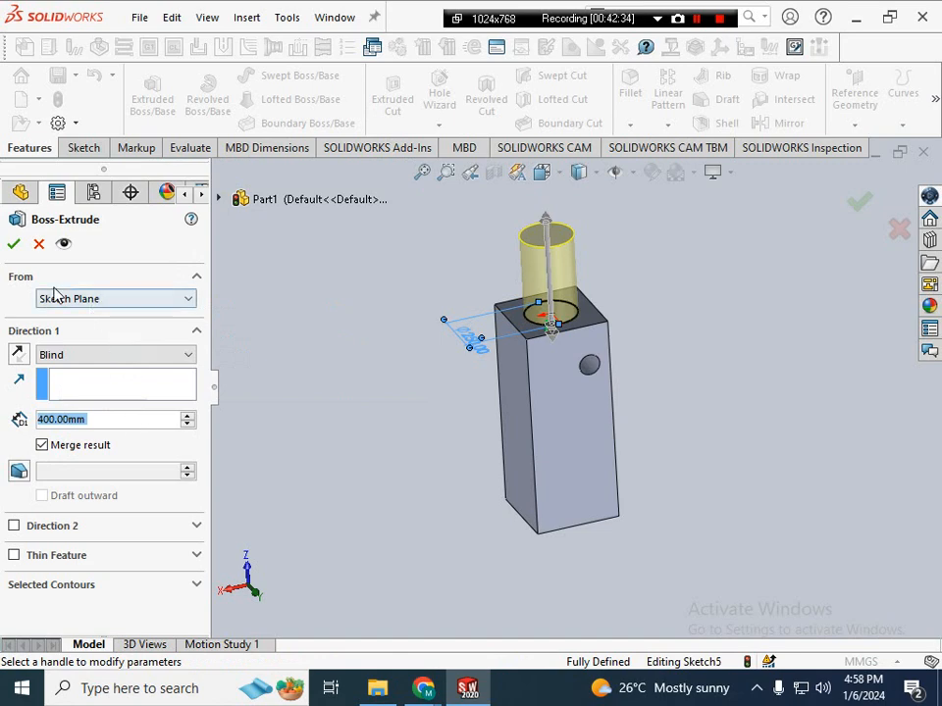
{"action": "left_click", "coordinate": [15, 245]}
{"action": "scroll", "coordinate": [511, 369], "scroll_direction": "down", "scroll_amount": 3}
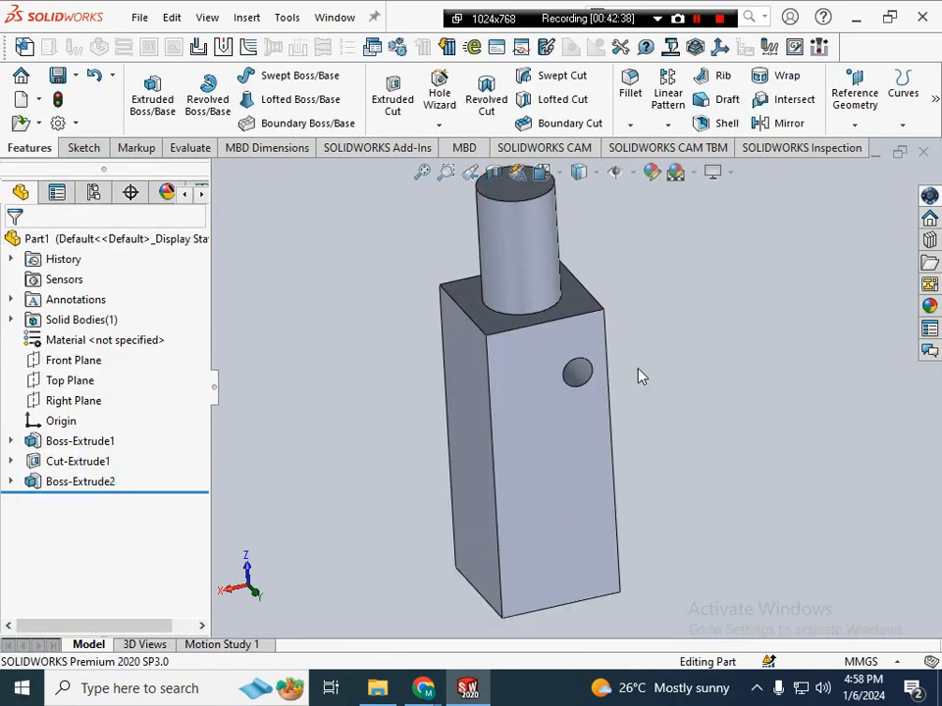
{"action": "scroll", "coordinate": [636, 374], "scroll_direction": "up", "scroll_amount": 2}
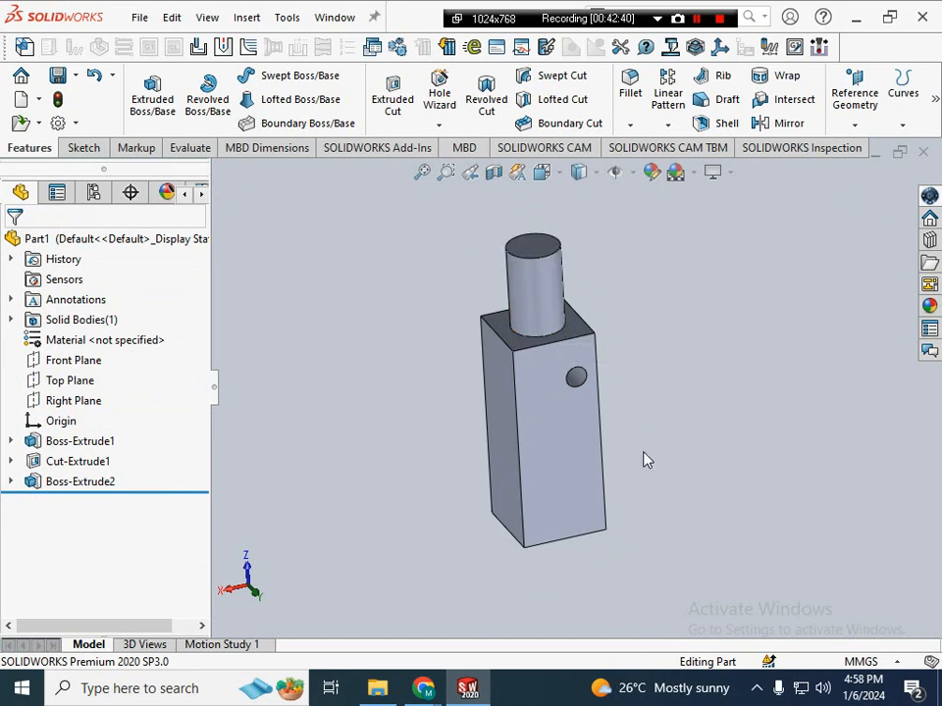
{"action": "right_click", "coordinate": [615, 428]}
{"action": "left_click", "coordinate": [636, 346]}
{"action": "right_click", "coordinate": [574, 453]}
{"action": "left_click", "coordinate": [617, 242]}
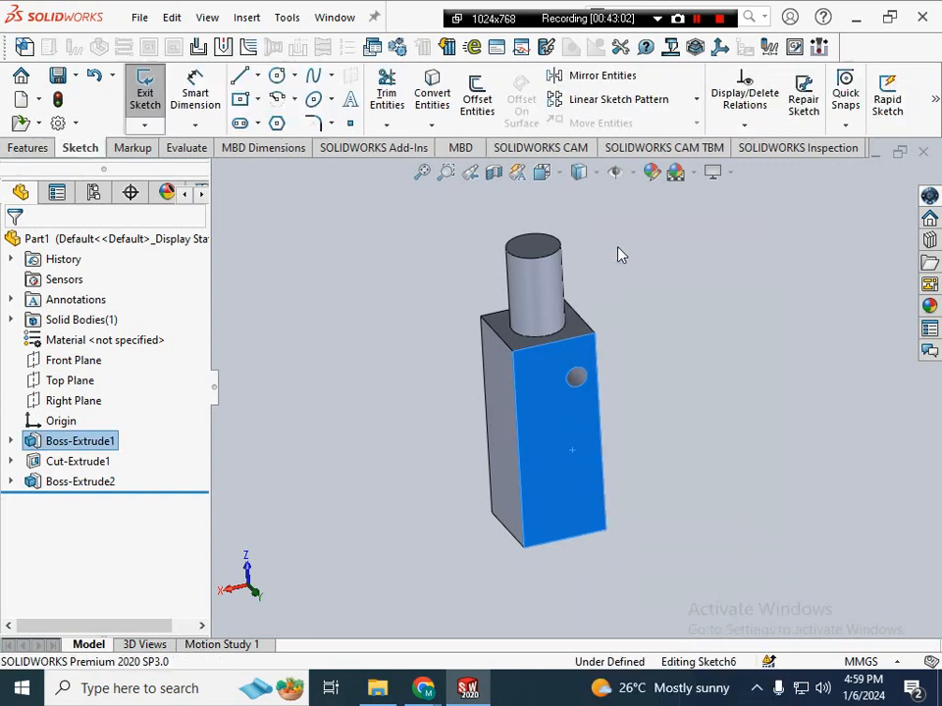
{"action": "right_click_drag", "start_coordinate": [677, 372], "coordinate": [751, 381]}
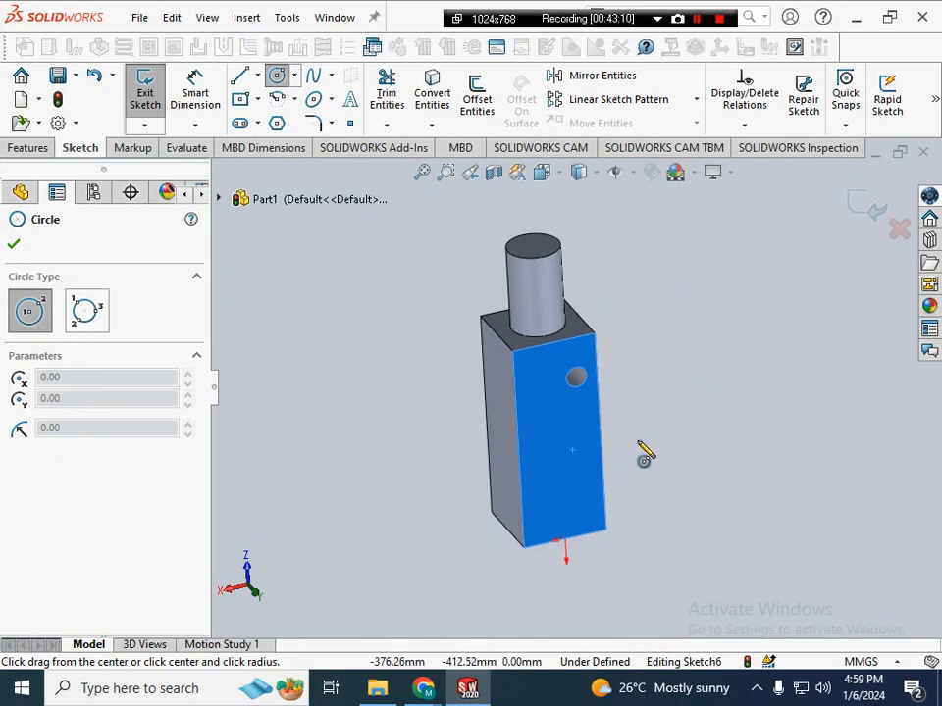
{"action": "scroll", "coordinate": [645, 453], "scroll_direction": "down", "scroll_amount": 3}
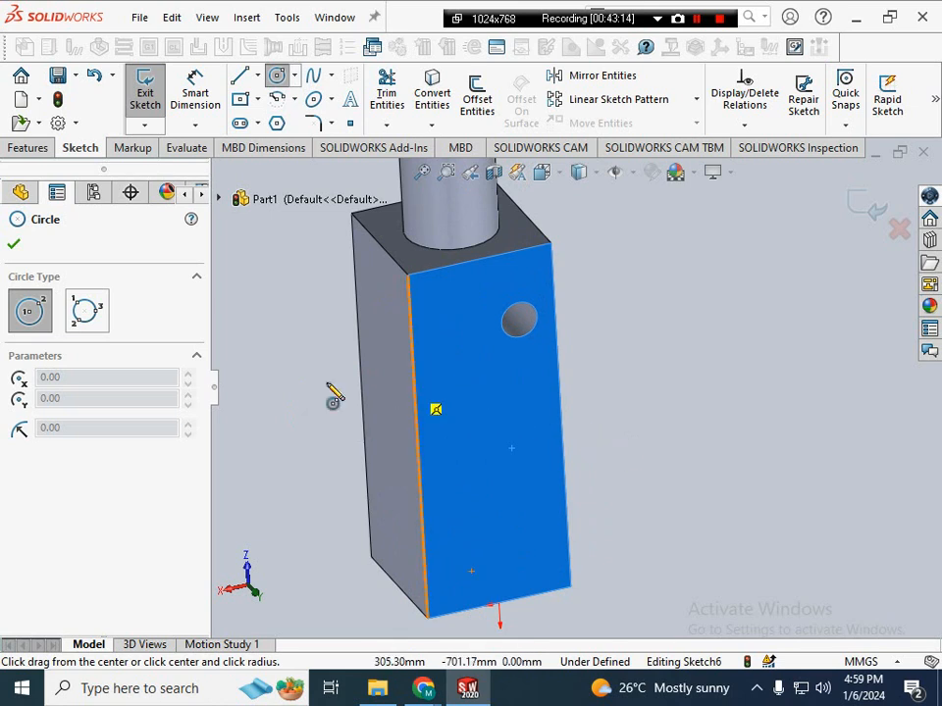
{"action": "left_click", "coordinate": [898, 229]}
{"action": "left_click", "coordinate": [549, 355]}
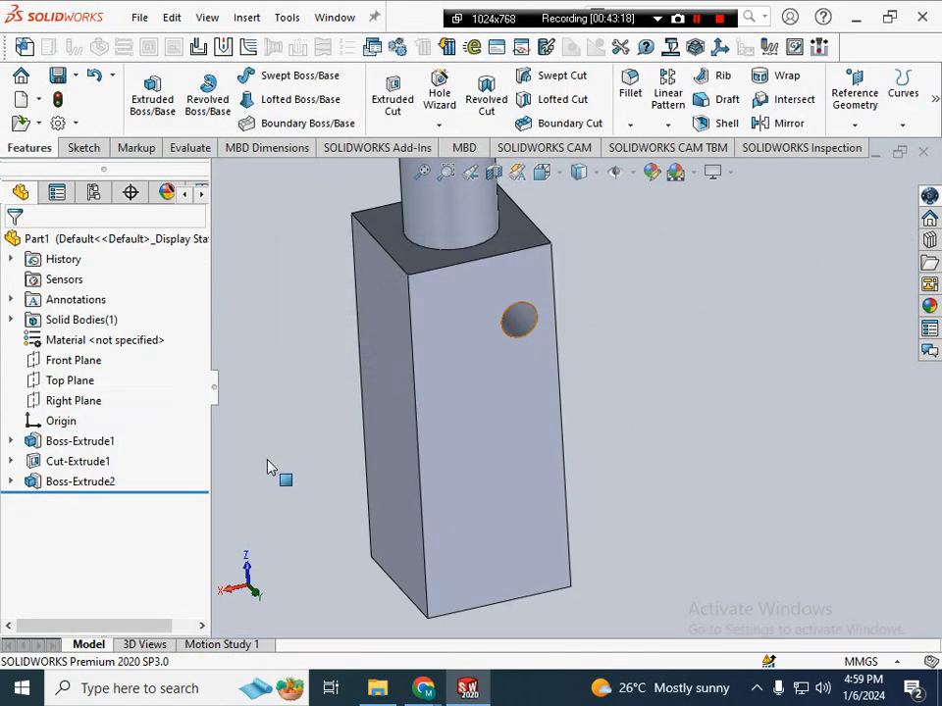
{"action": "scroll", "coordinate": [506, 270], "scroll_direction": "up", "scroll_amount": 4}
{"action": "scroll", "coordinate": [601, 338], "scroll_direction": "down", "scroll_amount": 3}
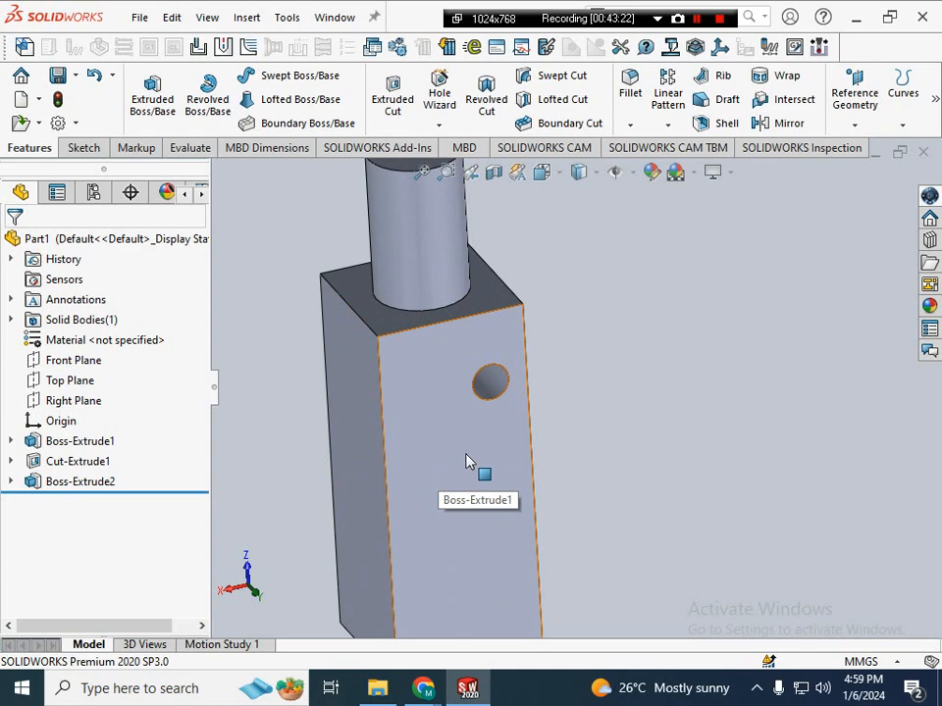
{"action": "scroll", "coordinate": [467, 533], "scroll_direction": "up", "scroll_amount": 3}
{"action": "scroll", "coordinate": [453, 399], "scroll_direction": "down", "scroll_amount": 4}
{"action": "left_click", "coordinate": [446, 398]}
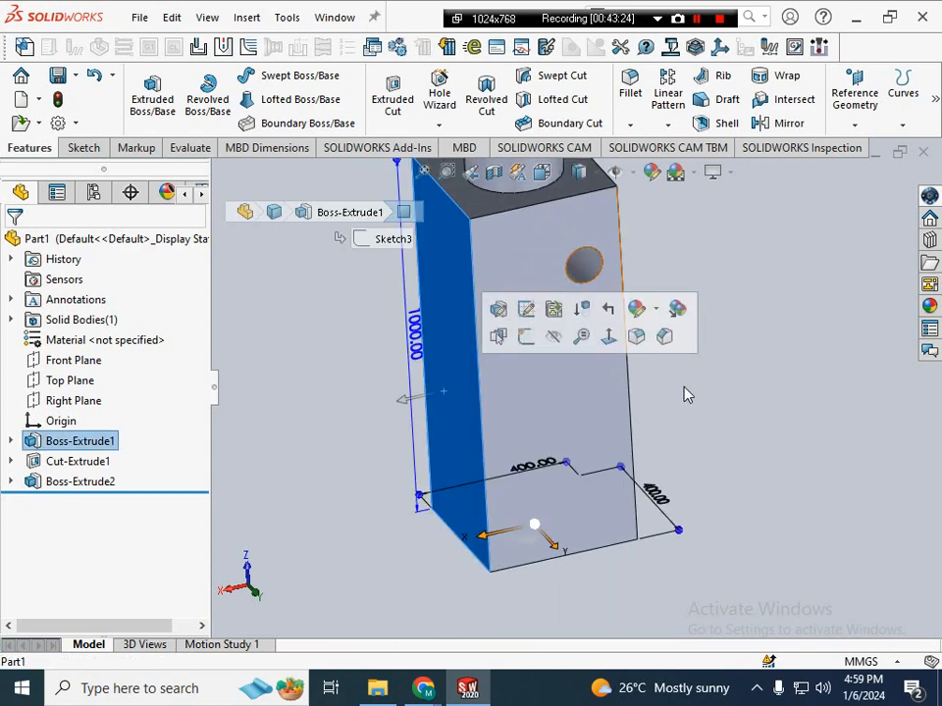
{"action": "left_click", "coordinate": [716, 423]}
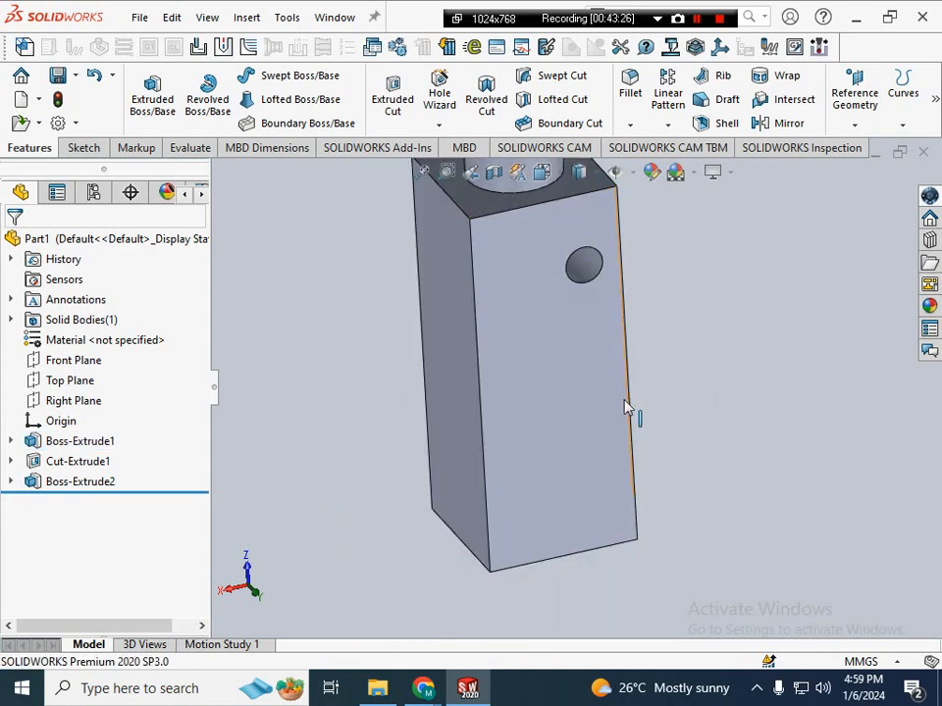
- Sketch a circle about 96 mm in diameter on the block's front face beside the existing hole, centred about 237 mm below the top edge
{"action": "right_click", "coordinate": [544, 378]}
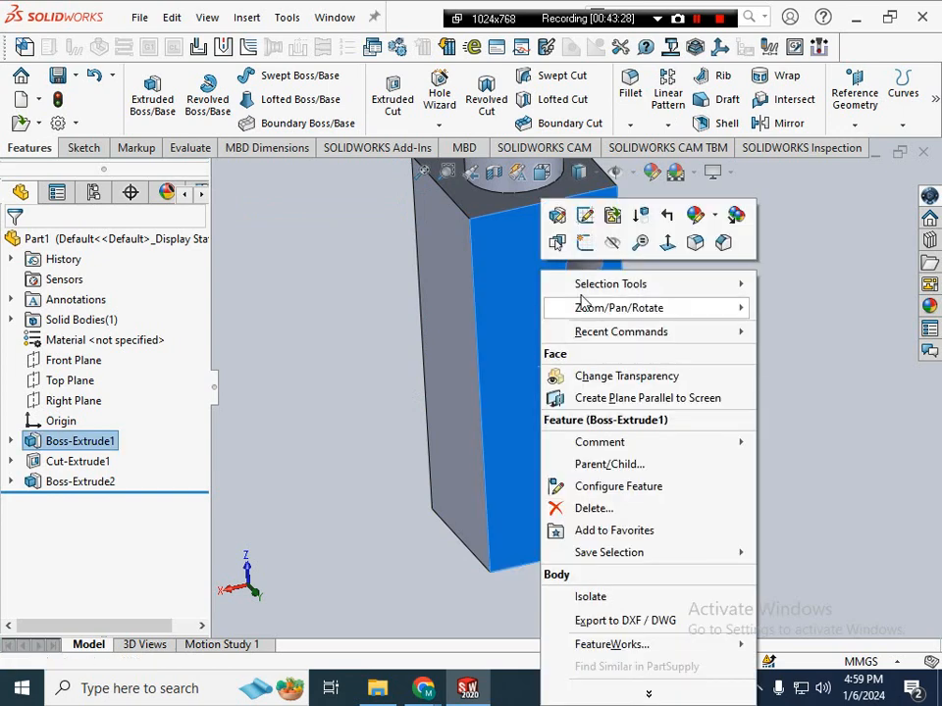
{"action": "left_click", "coordinate": [585, 215]}
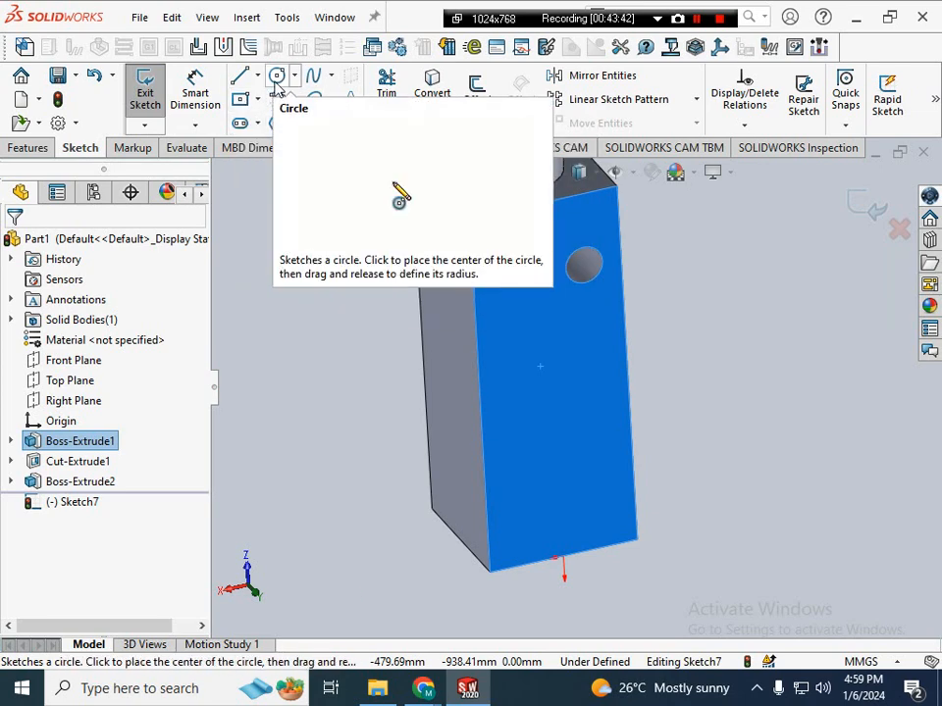
{"action": "left_click", "coordinate": [276, 82]}
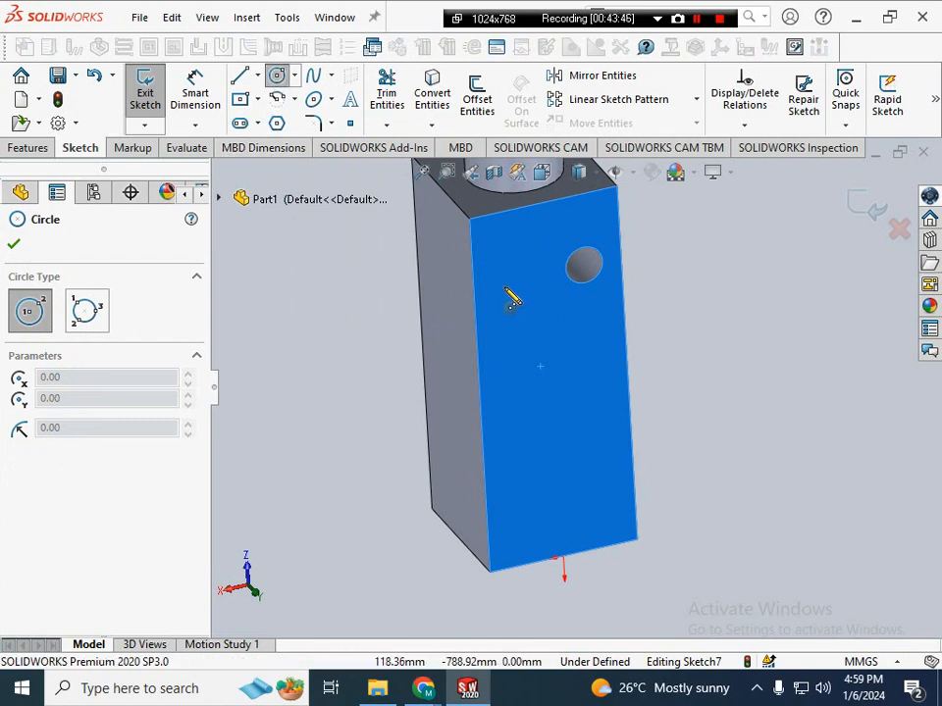
{"action": "left_click_drag", "start_coordinate": [504, 285], "coordinate": [521, 284]}
{"action": "key", "text": "Escape"}
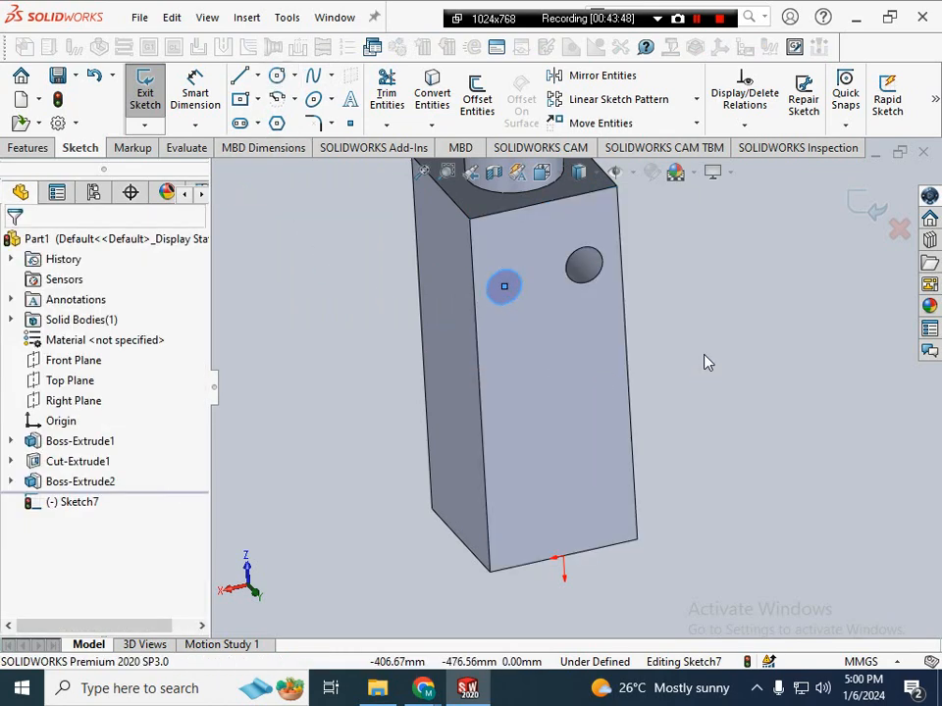
{"action": "mouse_move", "coordinate": [504, 291]}
{"action": "left_mouse_down"}
{"action": "mouse_move", "coordinate": [538, 301]}
{"action": "mouse_move", "coordinate": [511, 307]}
{"action": "mouse_move", "coordinate": [513, 294]}
{"action": "left_mouse_up"}
- Dimension the diameter of the new circle on the front face as 90 mm
{"action": "right_click_drag", "start_coordinate": [364, 387], "coordinate": [388, 307]}
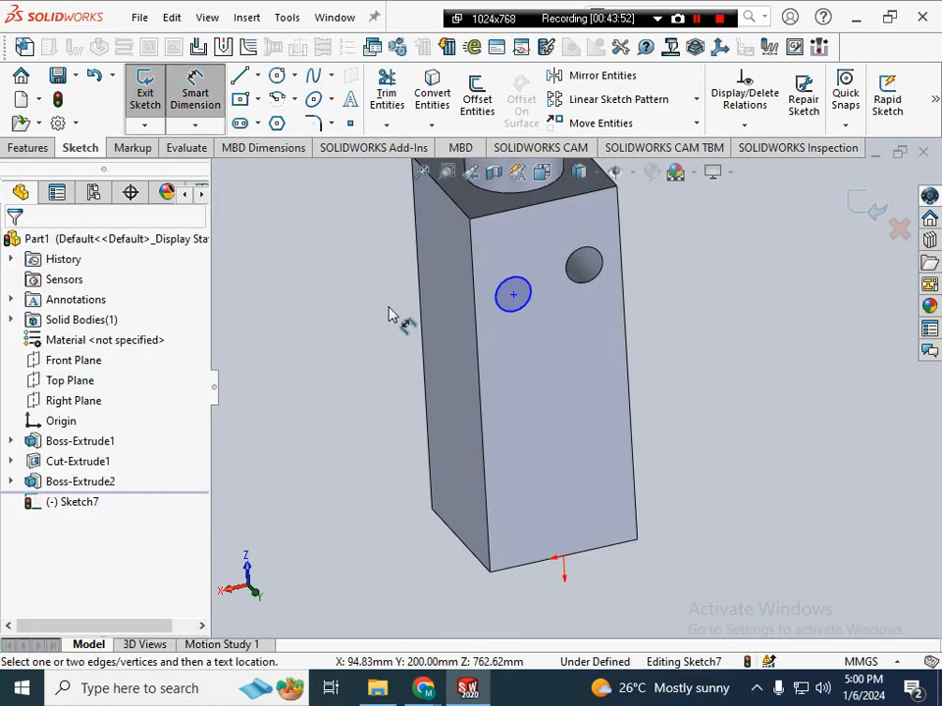
{"action": "left_click", "coordinate": [498, 308]}
{"action": "left_click", "coordinate": [395, 330]}
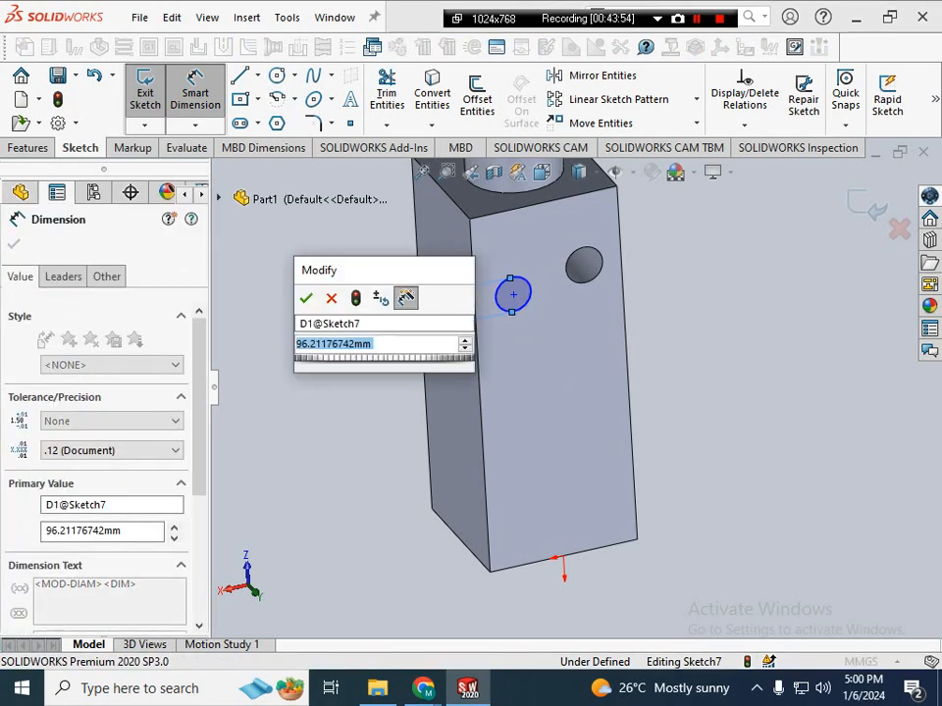
{"action": "type", "text": "90"}
{"action": "key", "text": "Return"}
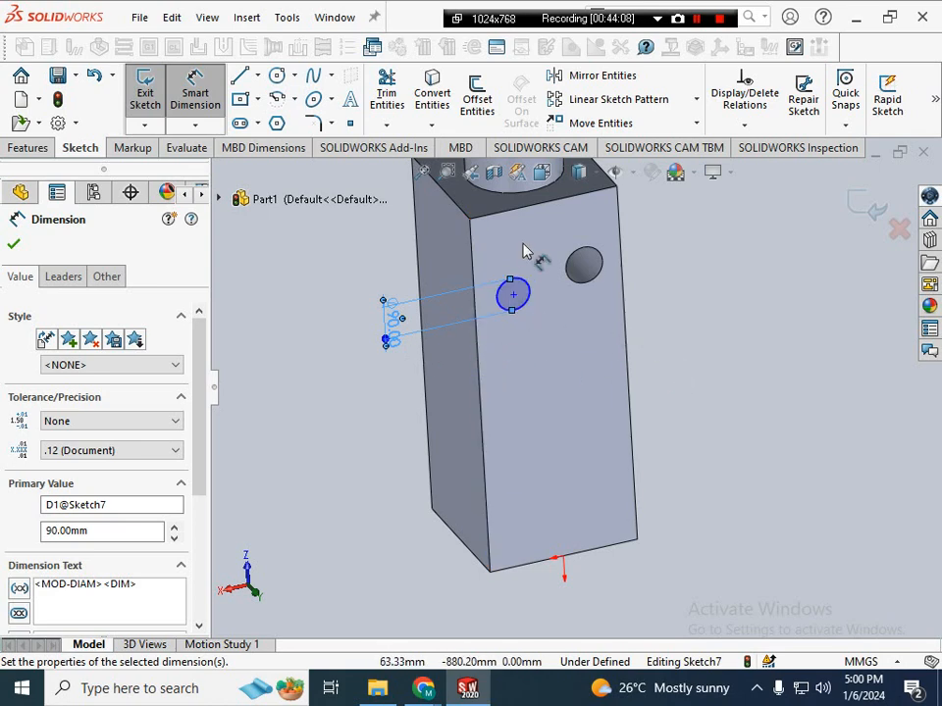
{"action": "key", "text": "Escape"}
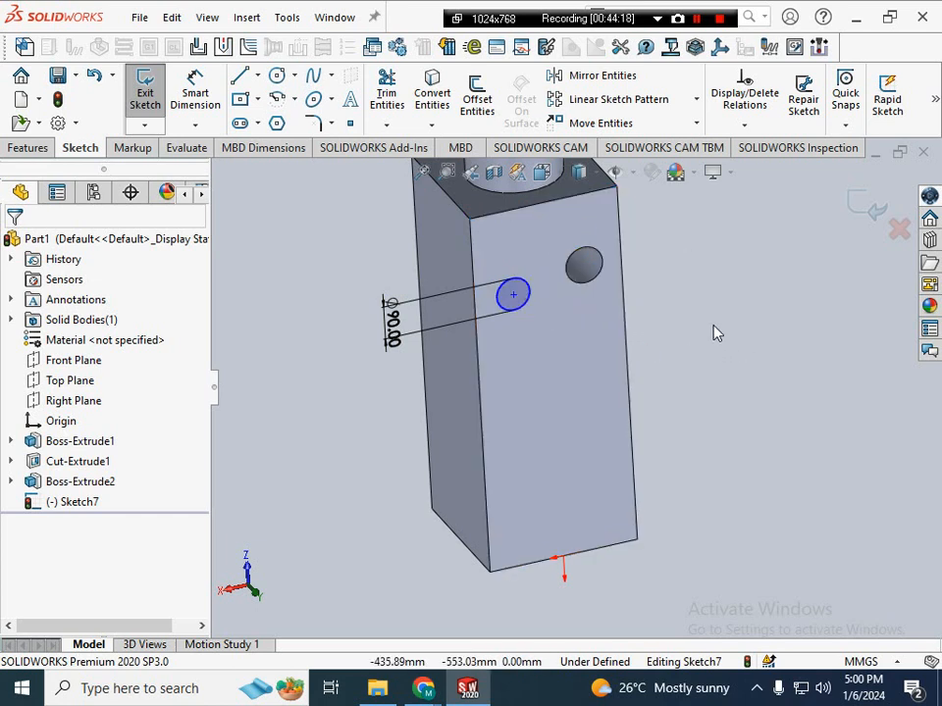
- Add a Vertical relation between the 90 mm circle's centre and the midpoint of the front face's top edge
{"action": "right_click", "coordinate": [524, 220]}
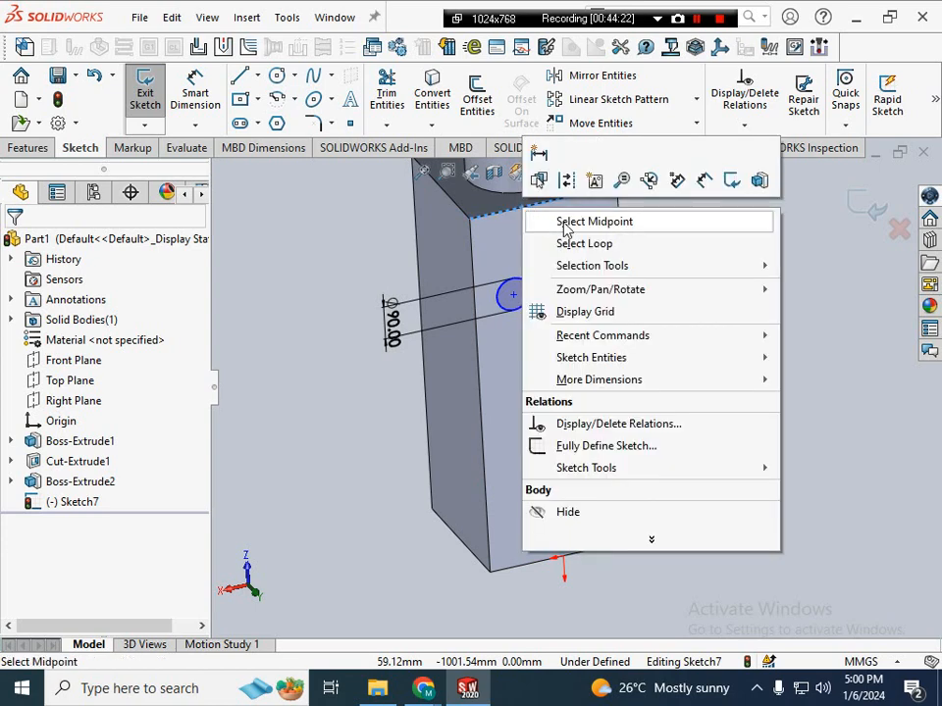
{"action": "left_click", "coordinate": [644, 224]}
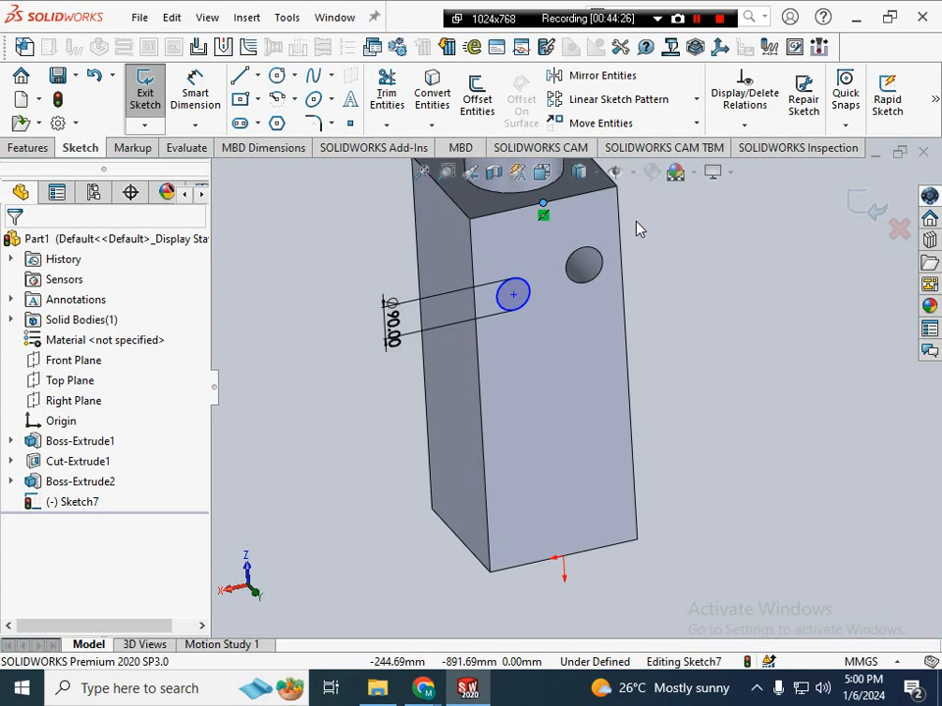
{"action": "left_click", "coordinate": [514, 295]}
{"action": "left_click", "coordinate": [543, 203], "text": "ctrl"}
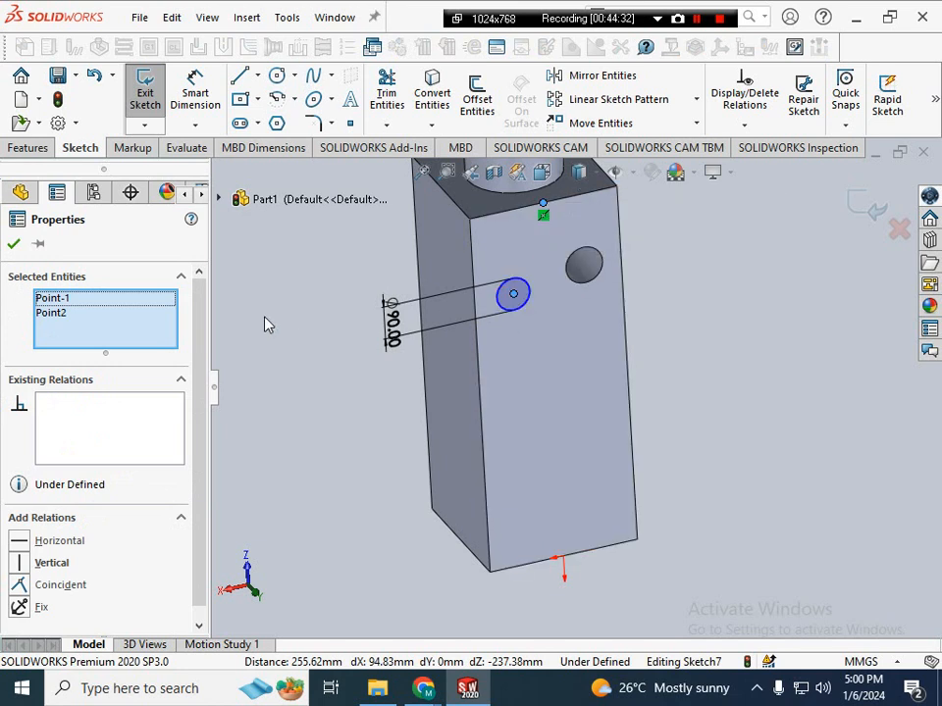
{"action": "left_click", "coordinate": [66, 313]}
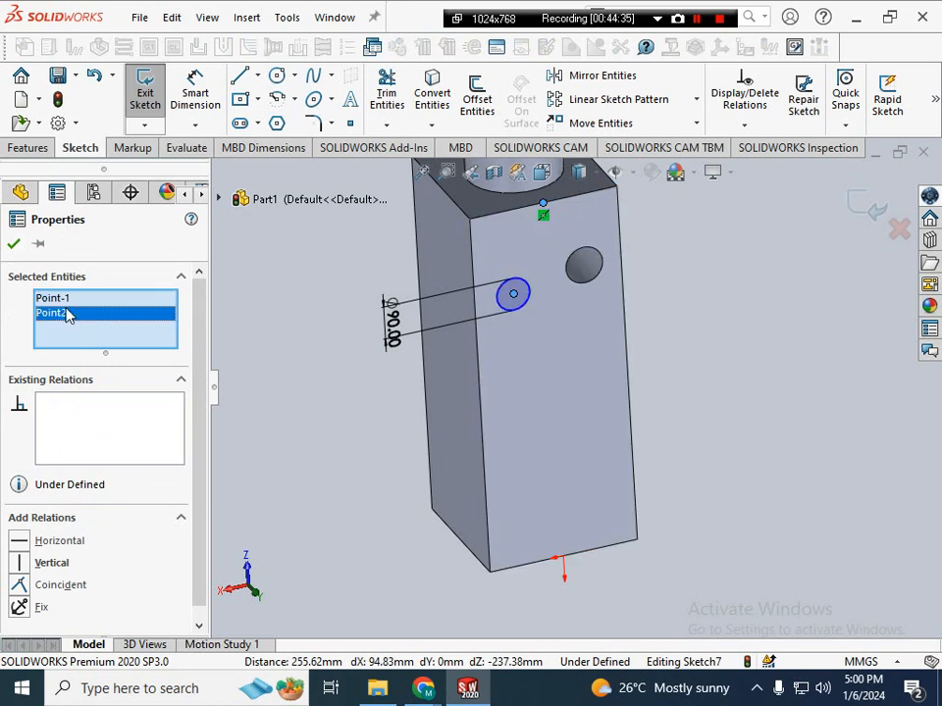
{"action": "left_click", "coordinate": [19, 563]}
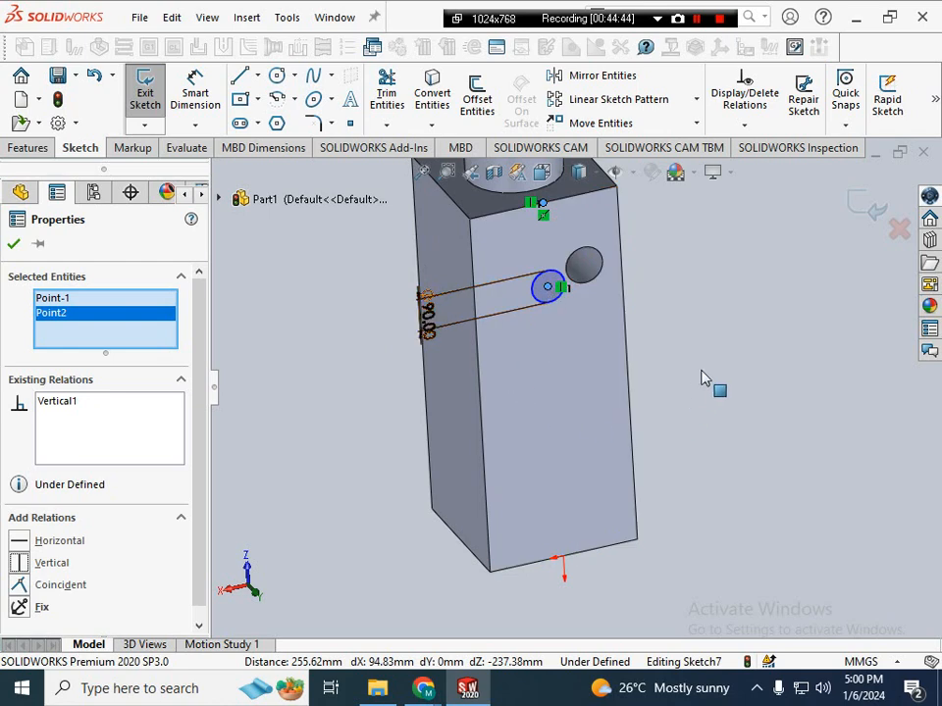
{"action": "key", "text": "Escape"}
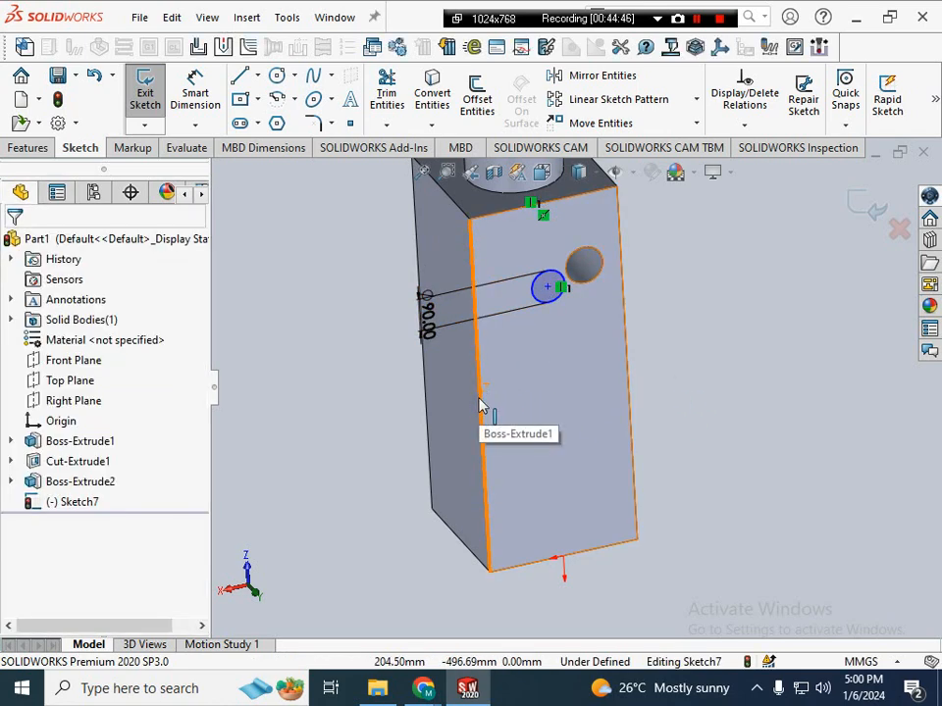
- Try a Vertical relation between the circle's centre and the midpoint of the front face's left edge, and delete that relation
{"action": "right_click", "coordinate": [481, 404]}
{"action": "left_click", "coordinate": [550, 381]}
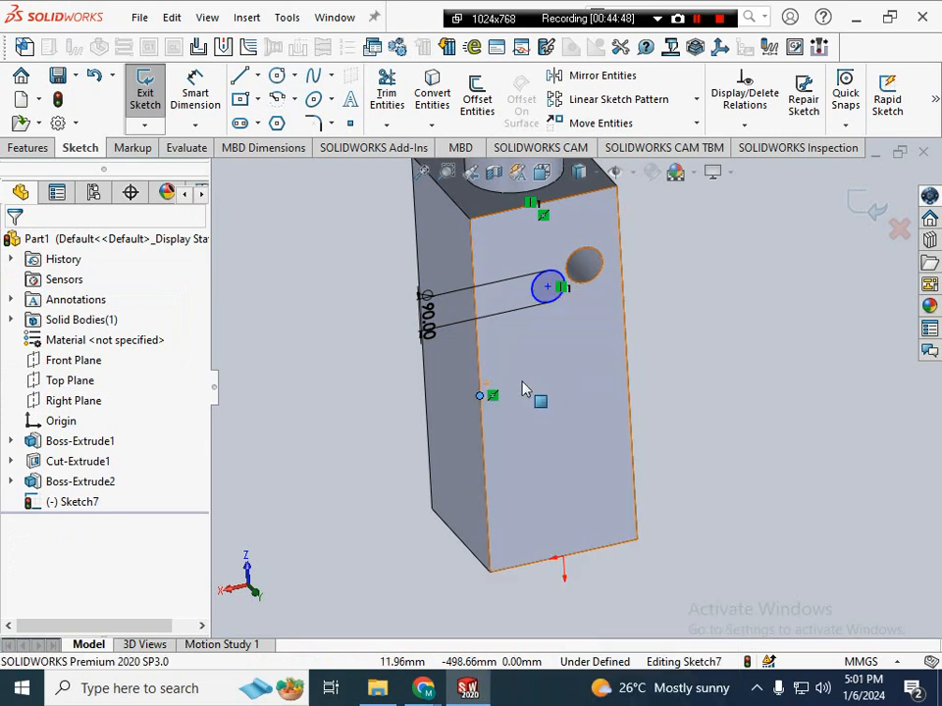
{"action": "left_click", "coordinate": [548, 287], "text": "ctrl"}
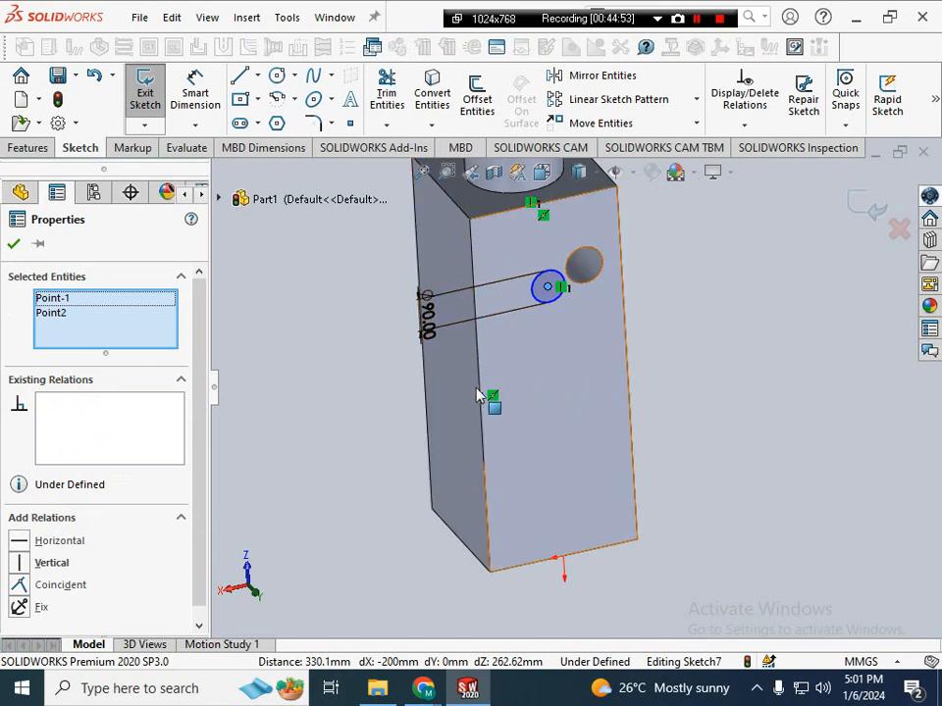
{"action": "left_click", "coordinate": [51, 562]}
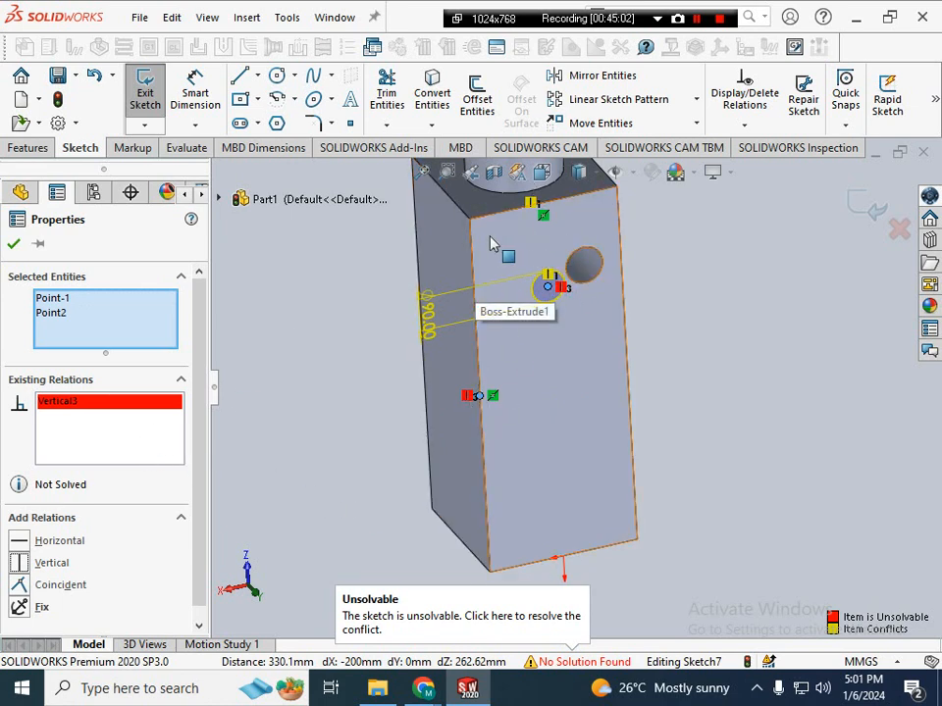
{"action": "right_click", "coordinate": [97, 420]}
{"action": "left_click", "coordinate": [128, 430]}
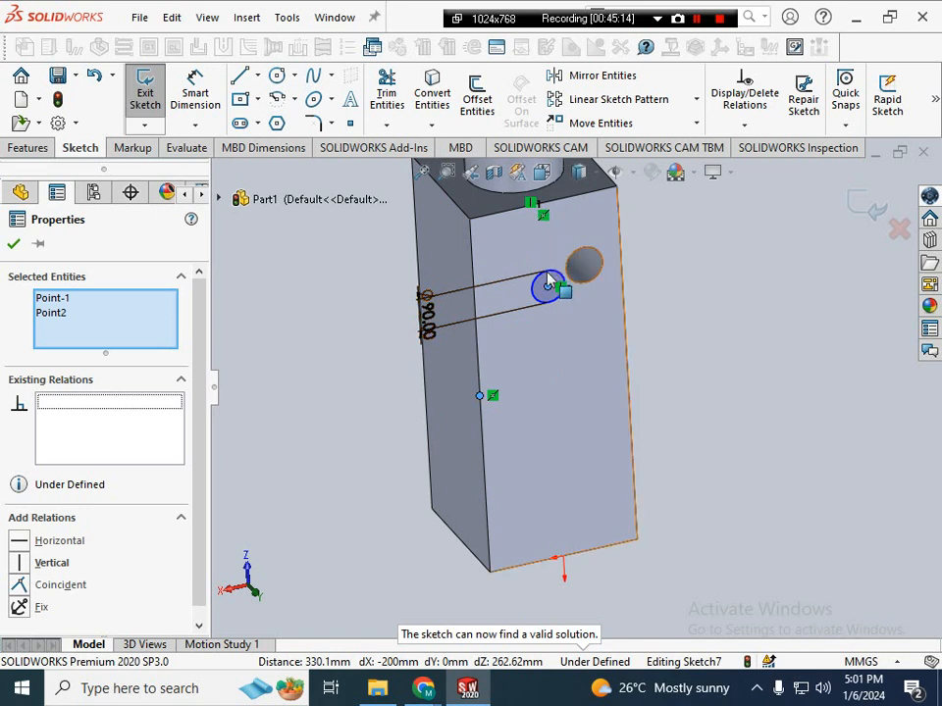
- Try a Coincident relation between the circle's centre and the left edge's midpoint, and delete that relation
{"action": "left_click", "coordinate": [22, 586]}
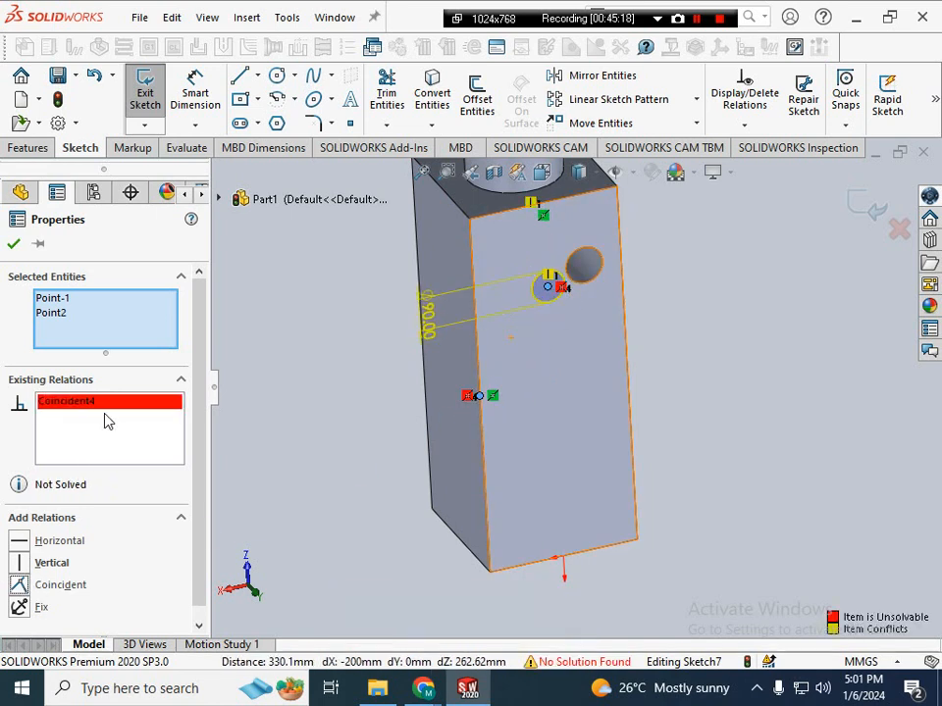
{"action": "right_click", "coordinate": [139, 401]}
{"action": "left_click", "coordinate": [152, 413]}
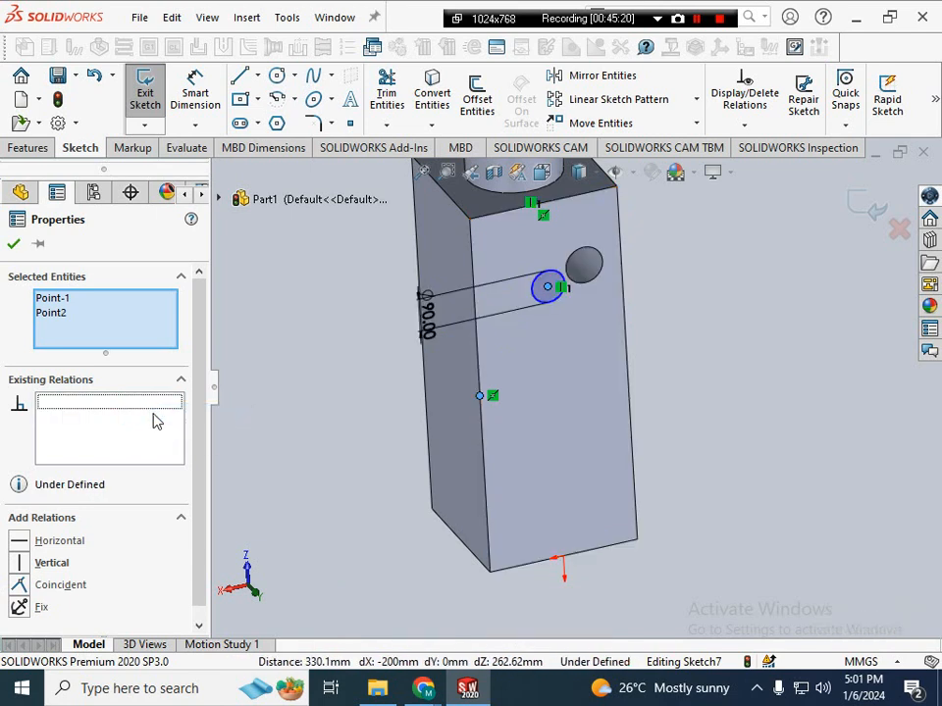
- Try a Horizontal relation between the circle's centre and the left edge's midpoint, delete it and close the properties
{"action": "left_click", "coordinate": [27, 546]}
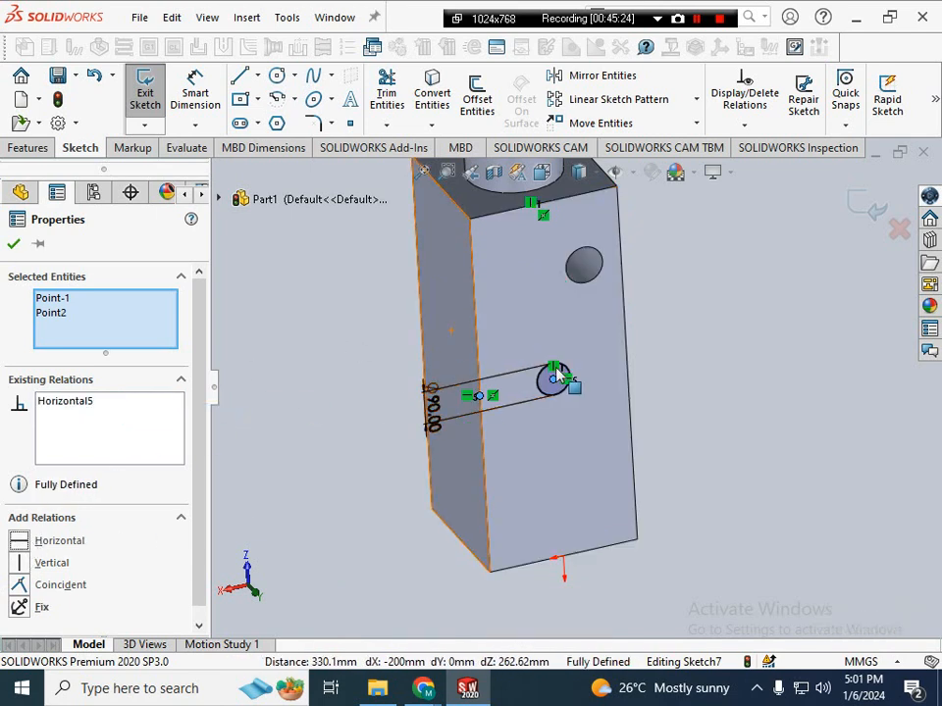
{"action": "right_click", "coordinate": [108, 439]}
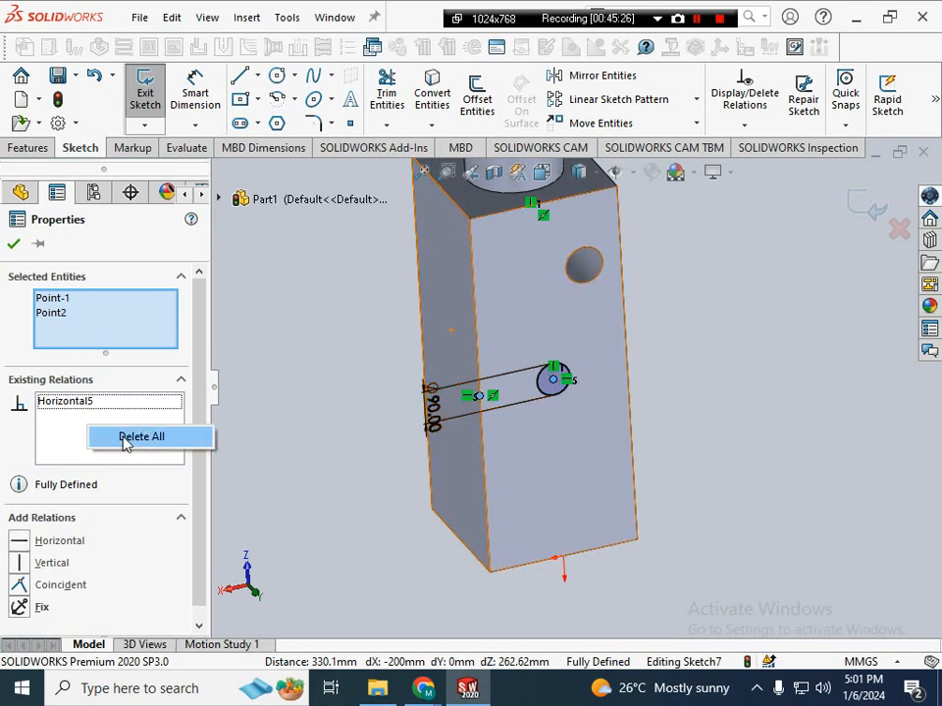
{"action": "left_click", "coordinate": [125, 437]}
{"action": "left_click", "coordinate": [13, 243]}
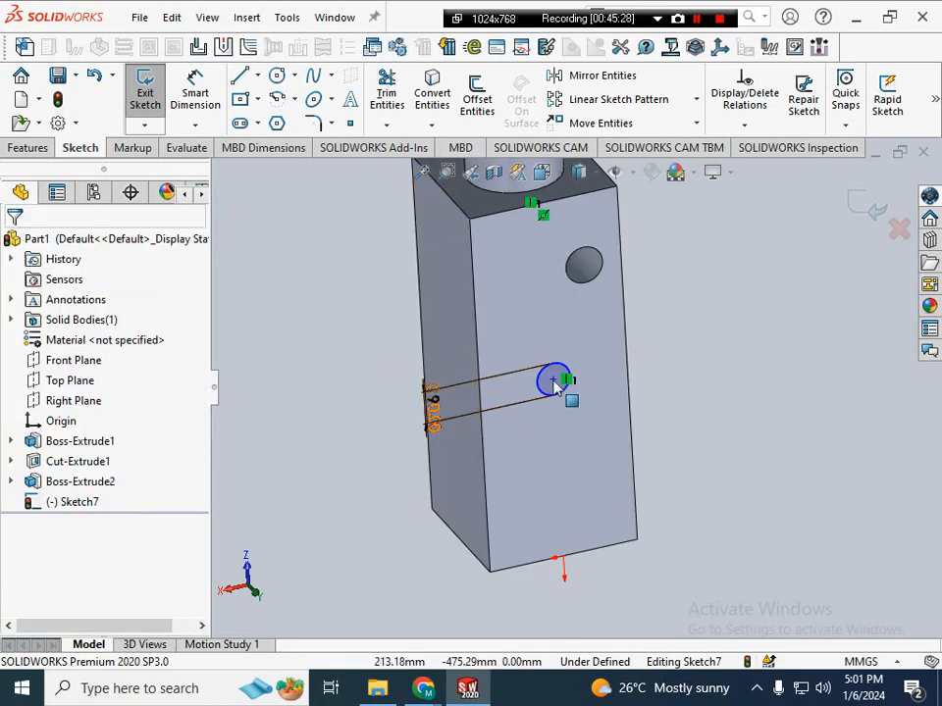
- Slide the circle up and down along the front face's vertical centreline, leaving its centre about 461 mm below the top edge
{"action": "left_click_drag", "start_coordinate": [555, 386], "coordinate": [569, 330]}
{"action": "left_click", "coordinate": [714, 378]}
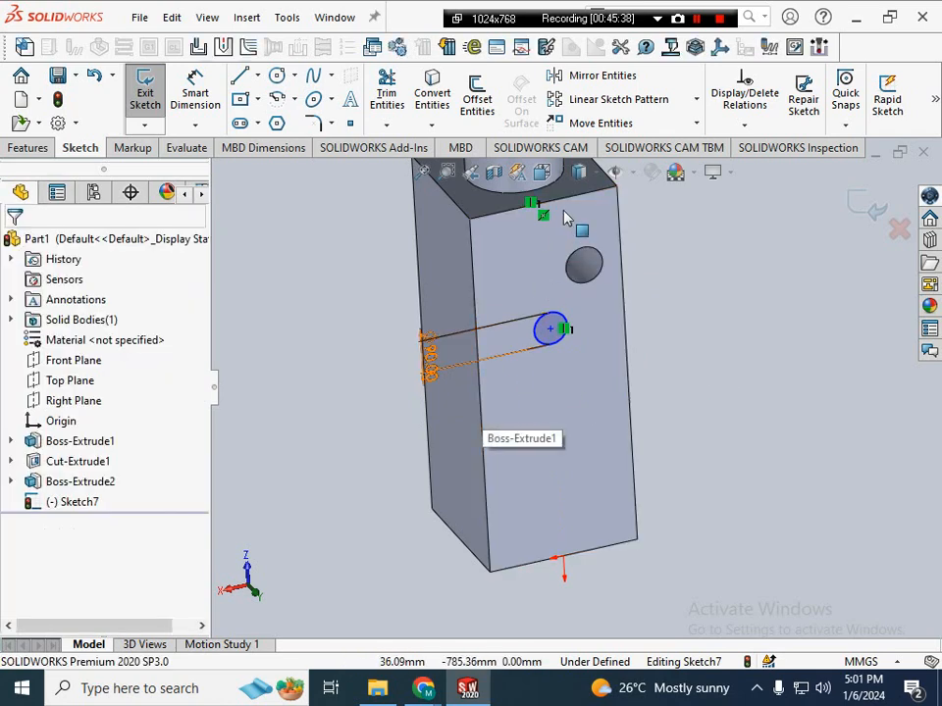
{"action": "mouse_move", "coordinate": [547, 332]}
{"action": "left_mouse_down"}
{"action": "mouse_move", "coordinate": [547, 270]}
{"action": "mouse_move", "coordinate": [549, 361]}
{"action": "mouse_move", "coordinate": [683, 379]}
{"action": "mouse_move", "coordinate": [554, 378]}
{"action": "mouse_move", "coordinate": [564, 368]}
{"action": "mouse_move", "coordinate": [552, 369]}
{"action": "left_mouse_up"}
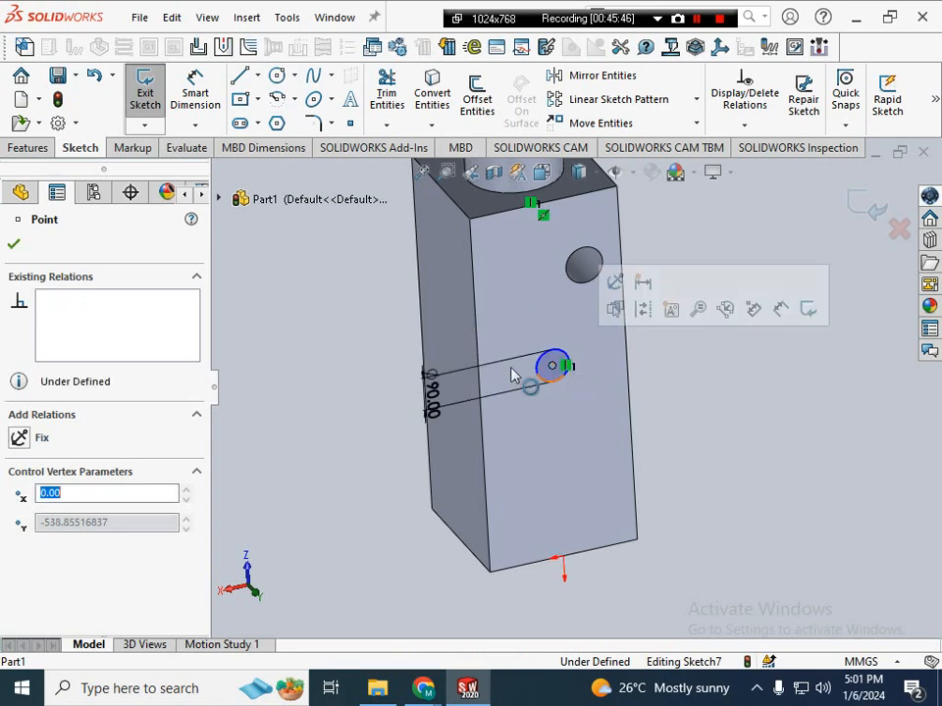
{"action": "right_click", "coordinate": [739, 435]}
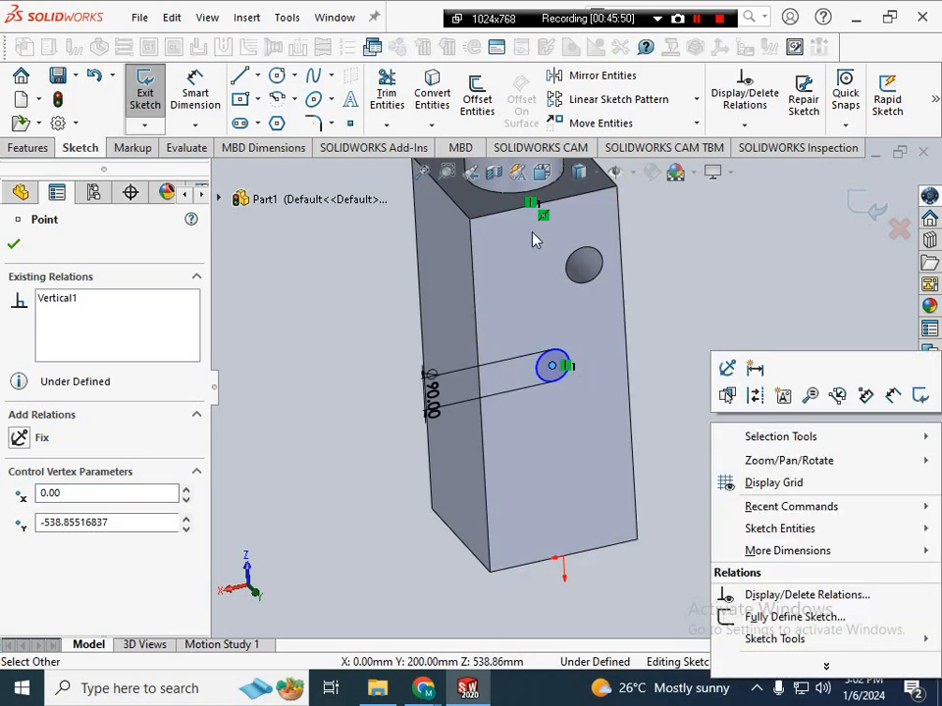
{"action": "left_click", "coordinate": [470, 235]}
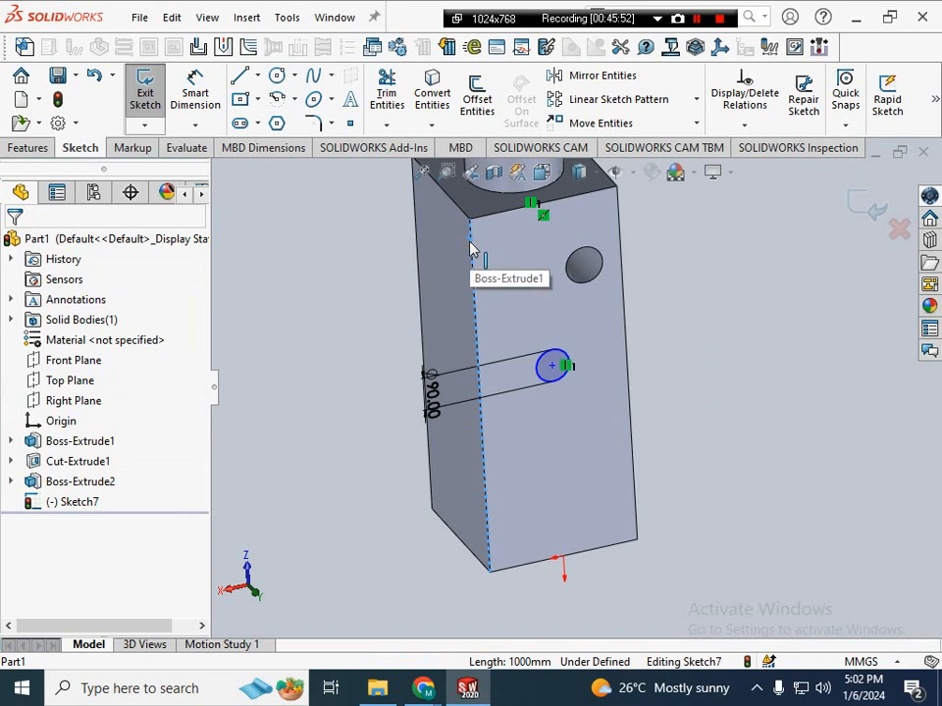
{"action": "left_click", "coordinate": [470, 219]}
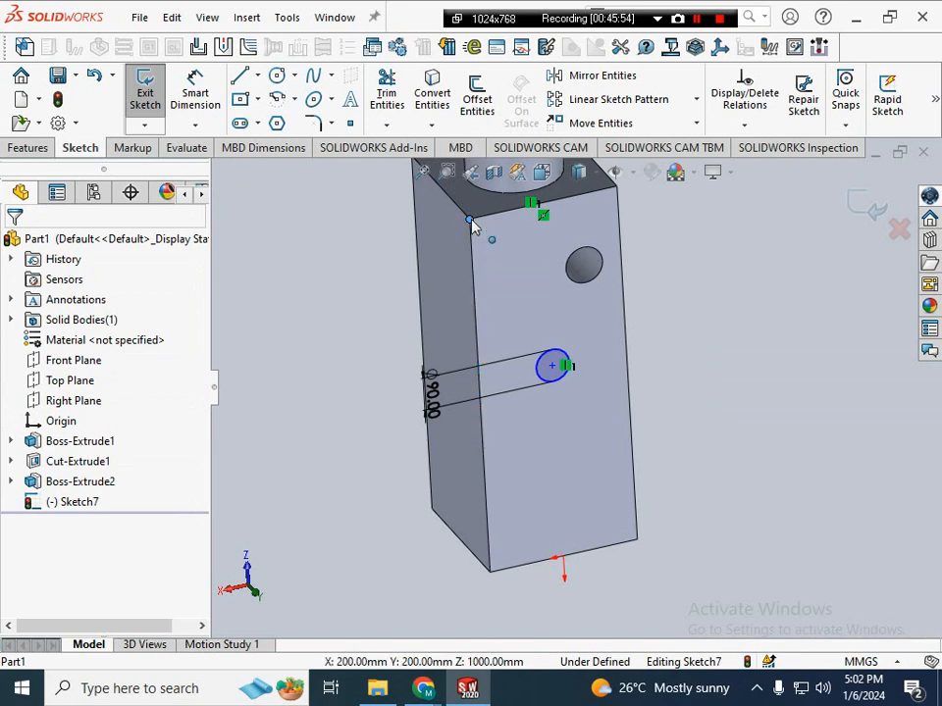
{"action": "left_click", "coordinate": [761, 325]}
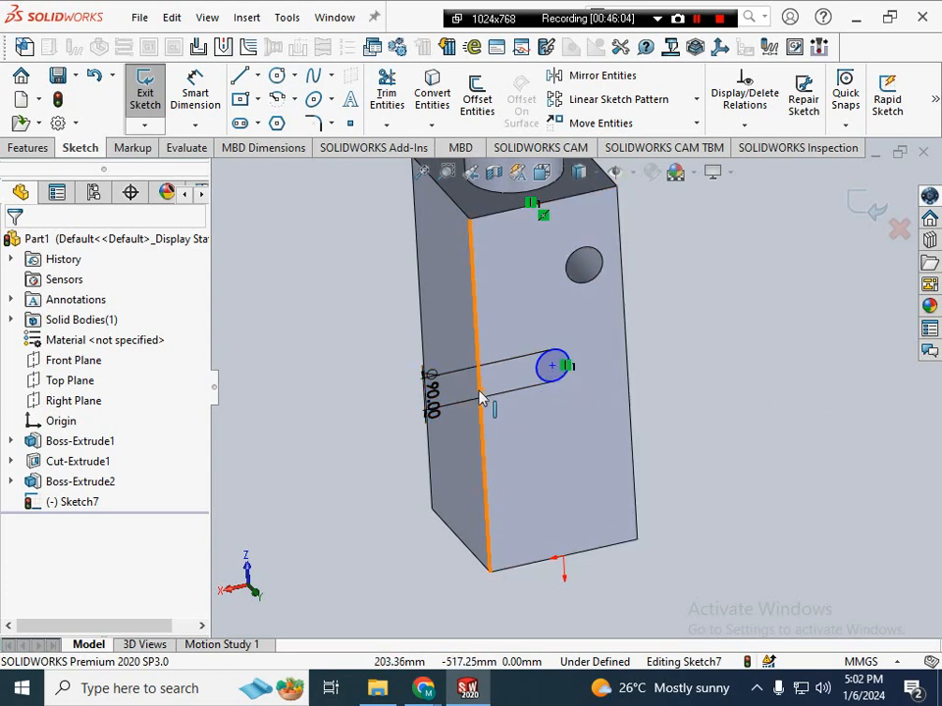
- Make the circle's centre Horizontal with the midpoint of the front face's left edge and move the 90 mm dimension to the block's right side
{"action": "right_click", "coordinate": [482, 312]}
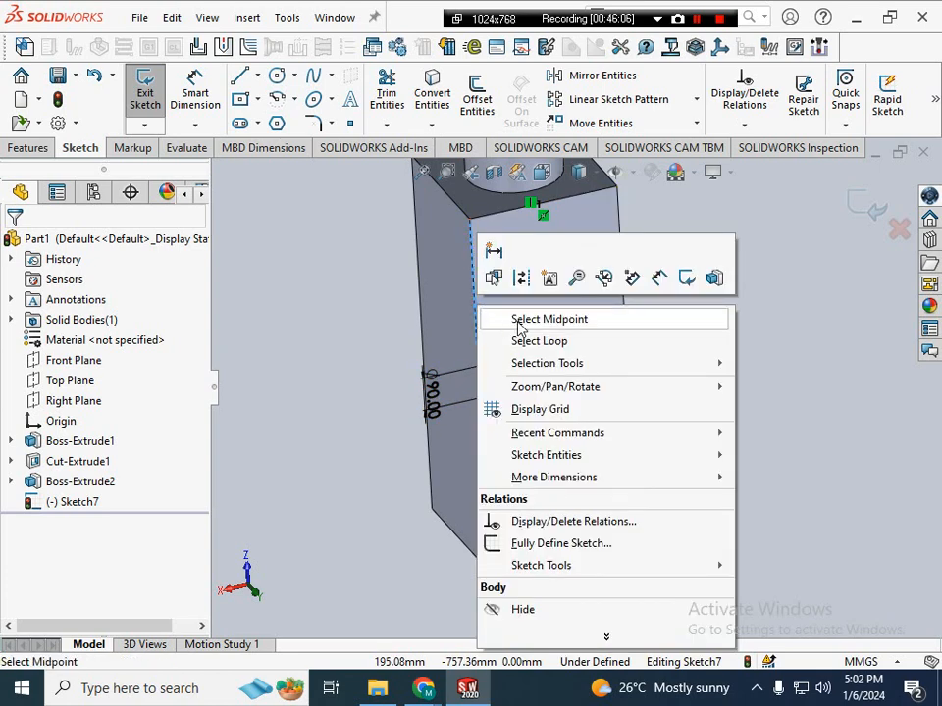
{"action": "left_click", "coordinate": [520, 320]}
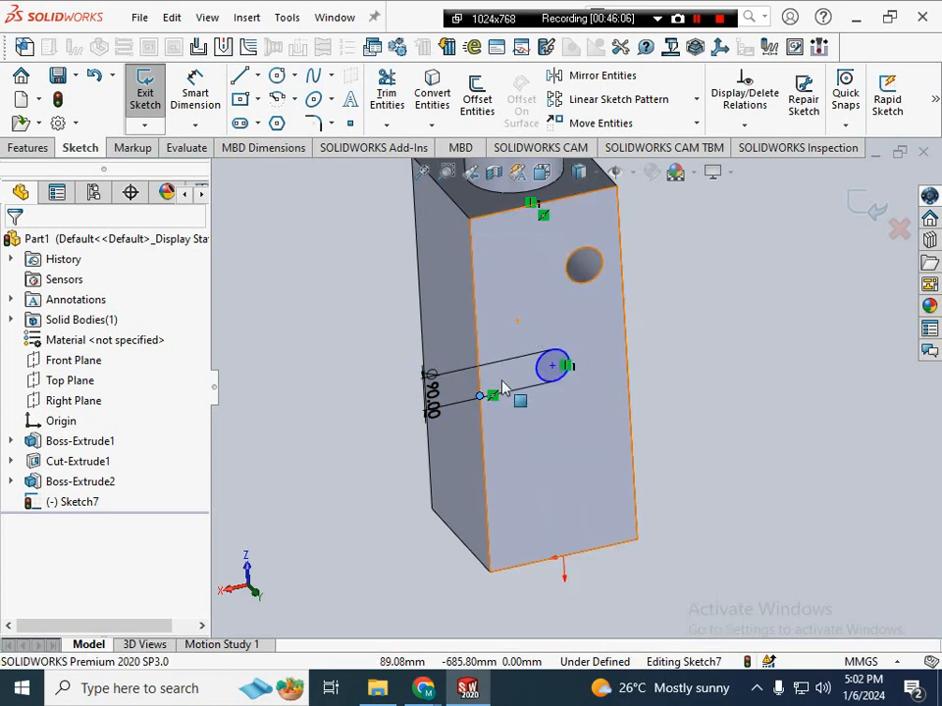
{"action": "left_click", "coordinate": [560, 377]}
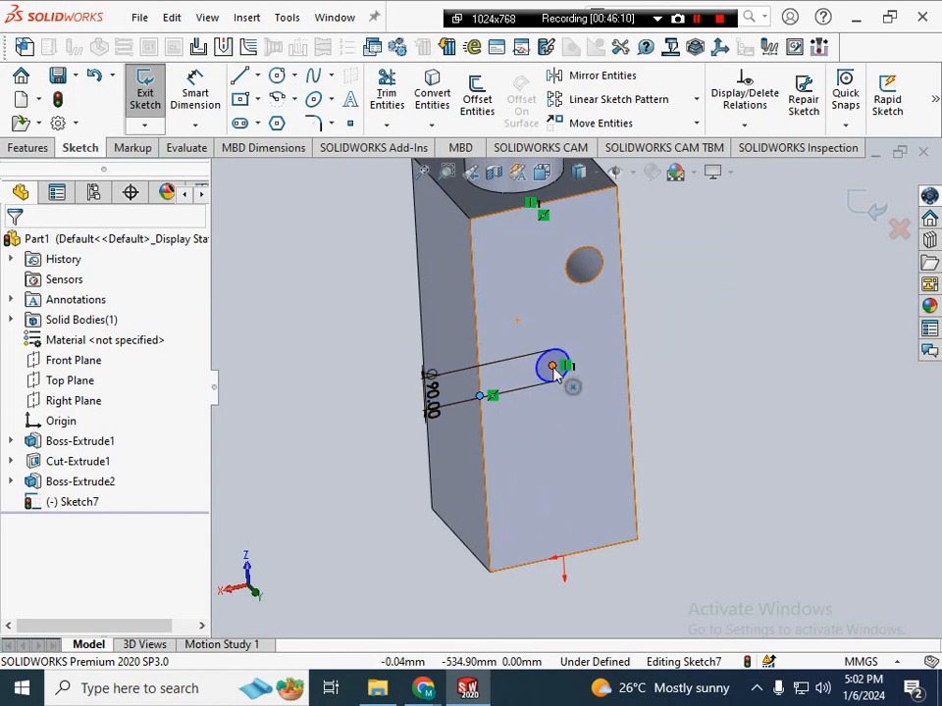
{"action": "left_click", "coordinate": [553, 367]}
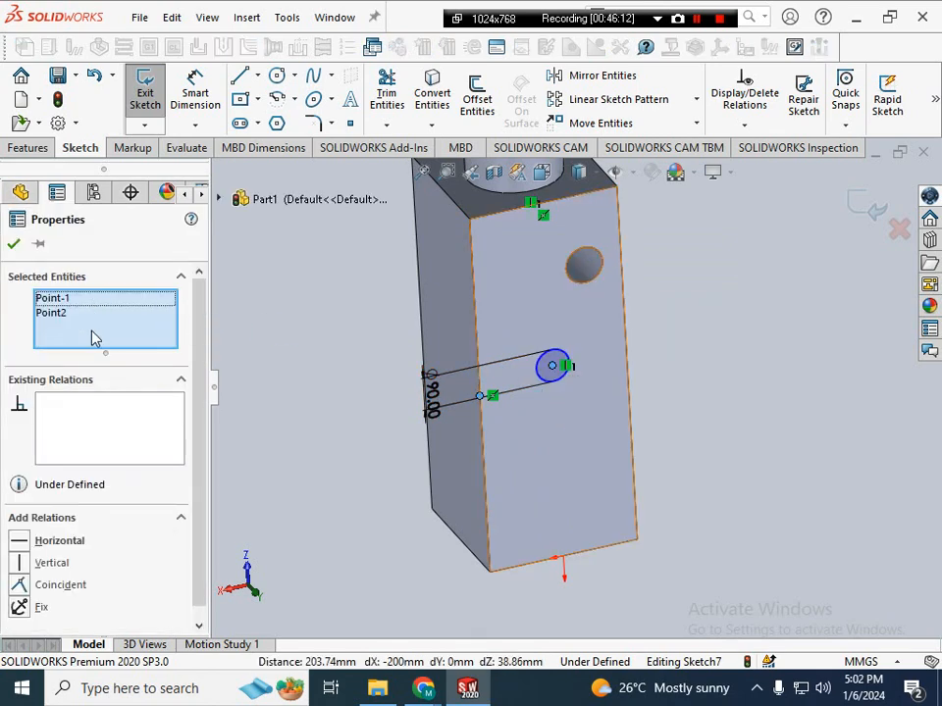
{"action": "left_click", "coordinate": [59, 540]}
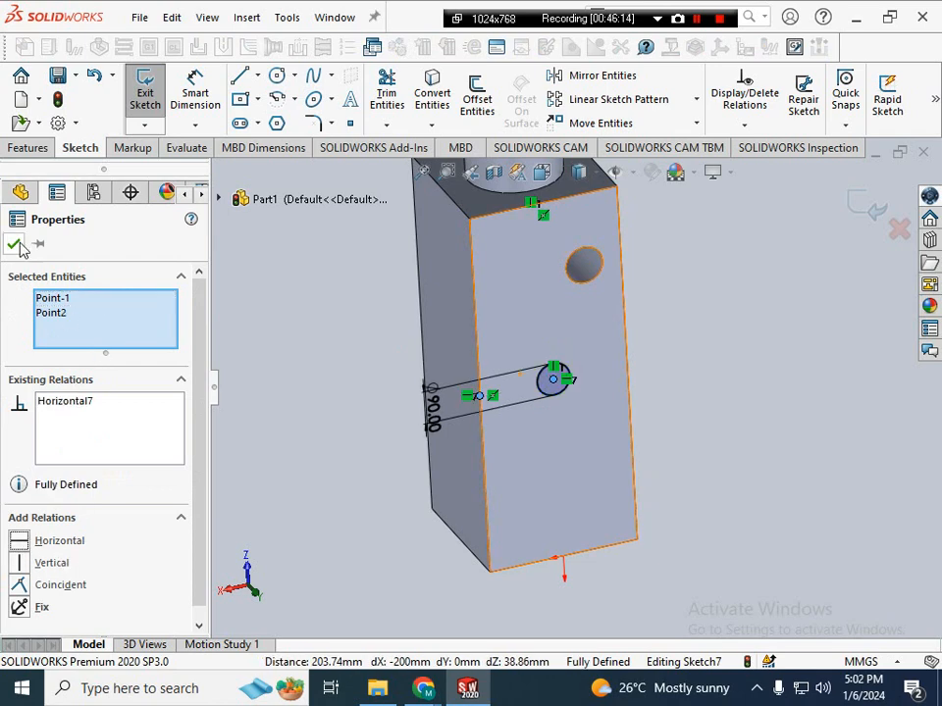
{"action": "left_click", "coordinate": [251, 373]}
{"action": "left_click_drag", "start_coordinate": [435, 413], "coordinate": [670, 405]}
{"action": "key", "text": "Escape"}
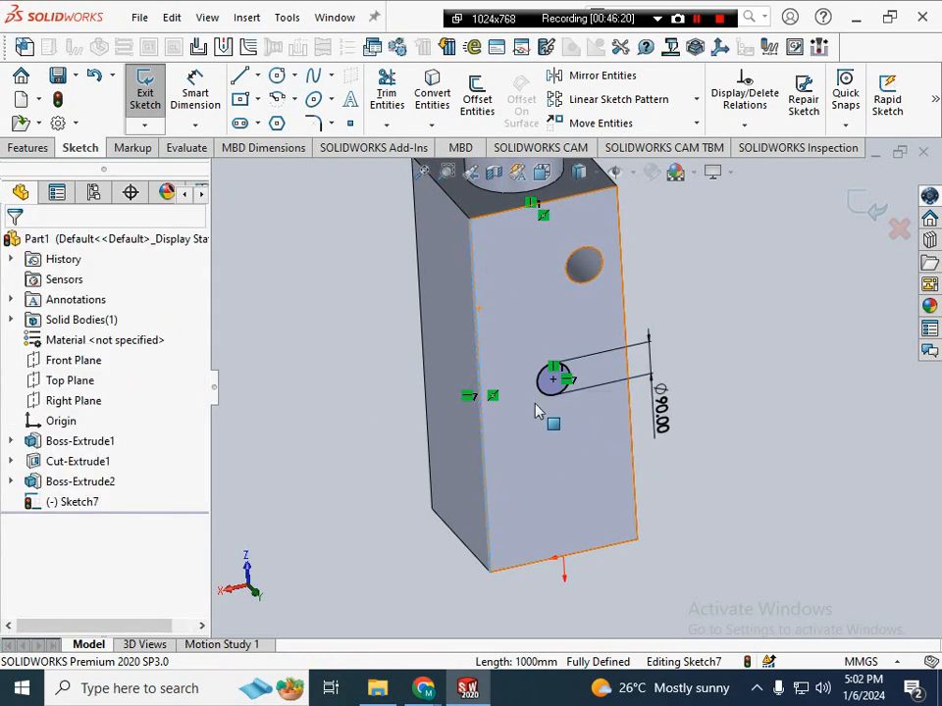
- Remove the circle's Horizontal relation to the left edge's midpoint and undo the relocation of the 90 mm dimension
{"action": "left_click", "coordinate": [470, 398]}
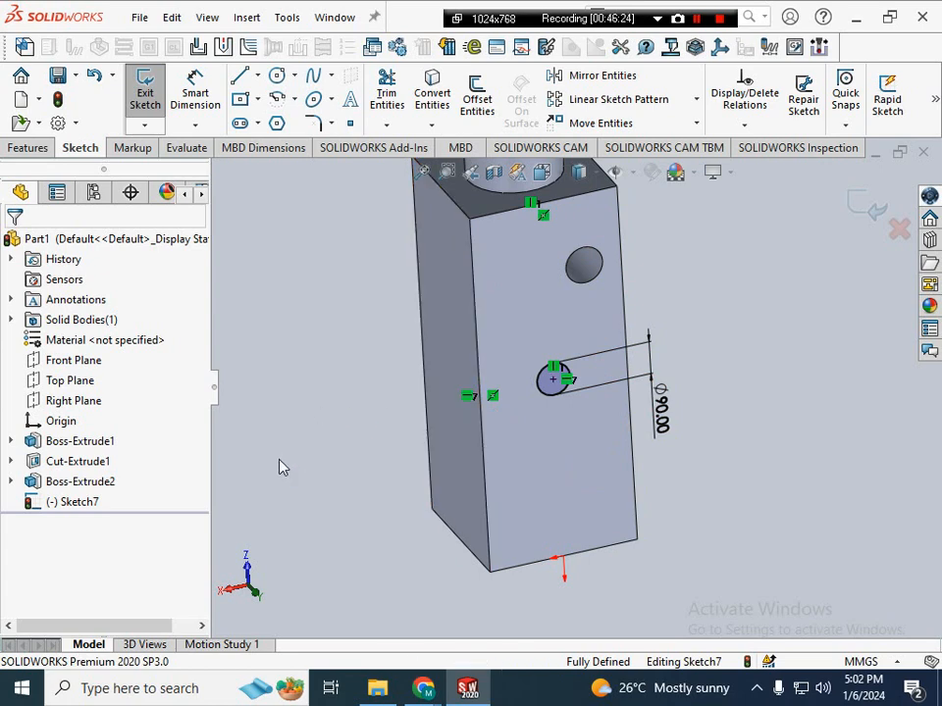
{"action": "key", "text": "Delete"}
{"action": "key", "text": "ctrl+z"}
{"action": "left_click", "coordinate": [317, 444]}
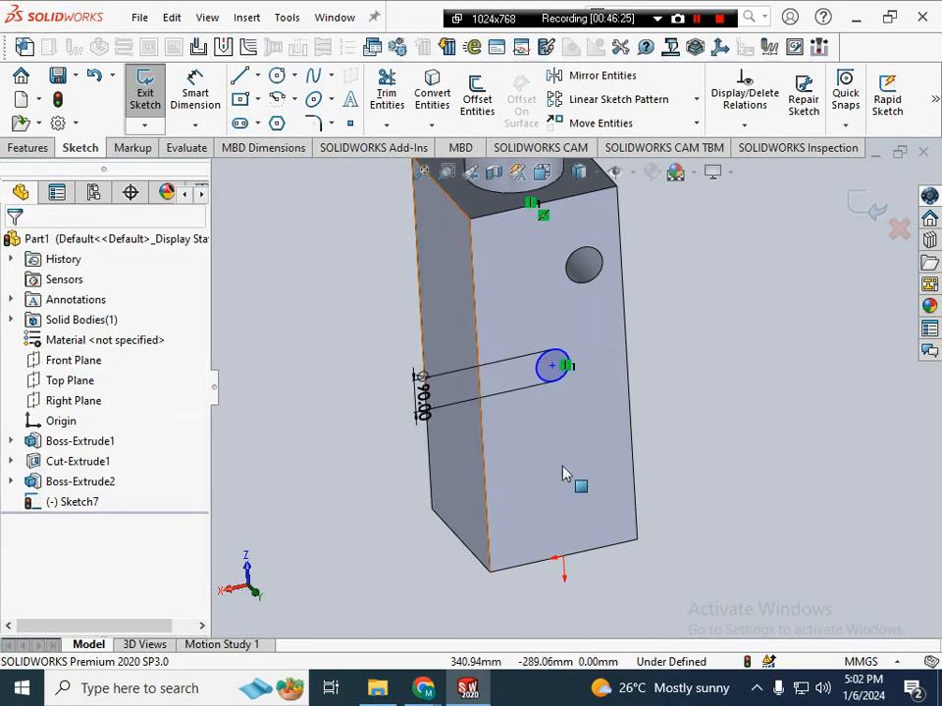
- Dimension the vertical distance from the front face's top edge to the circle's centre, keeping the drawn distance
{"action": "left_click", "coordinate": [479, 331]}
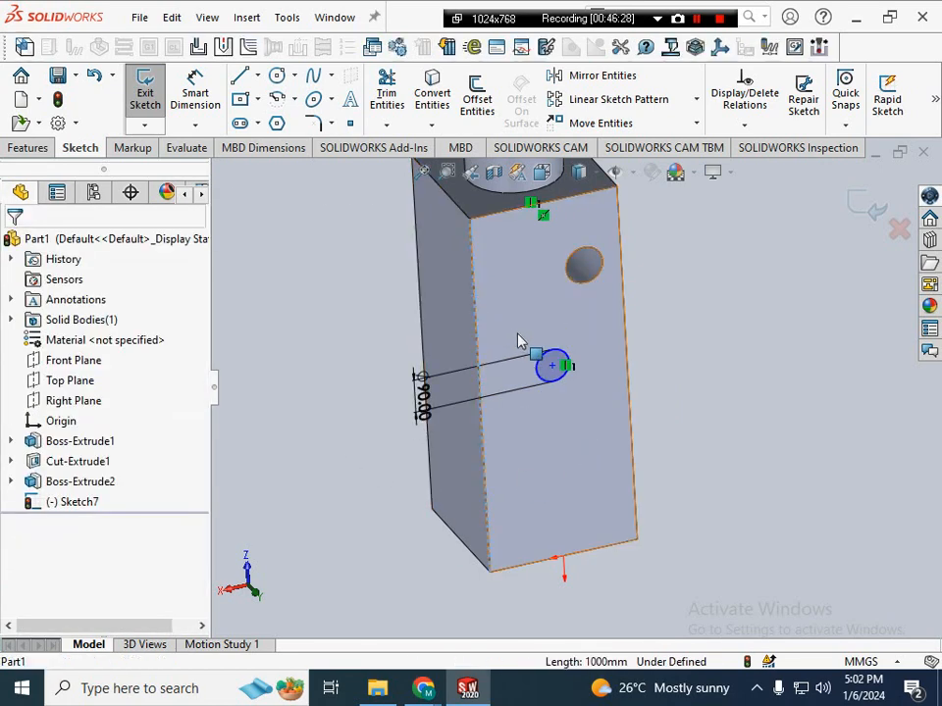
{"action": "left_click", "coordinate": [196, 91]}
{"action": "left_click", "coordinate": [489, 224]}
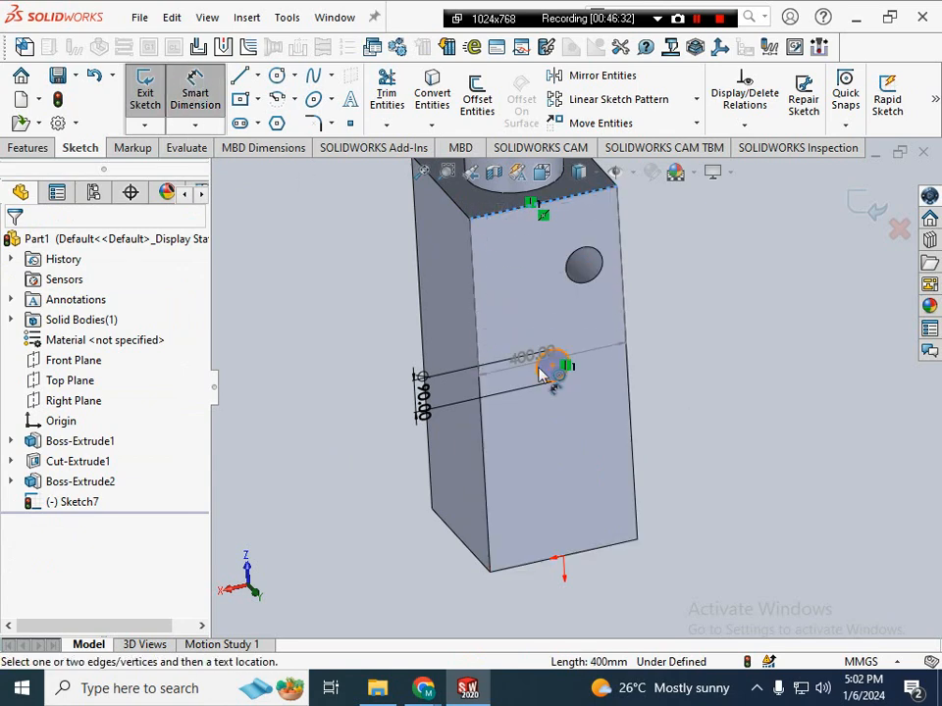
{"action": "left_click", "coordinate": [551, 366]}
{"action": "left_click", "coordinate": [335, 339]}
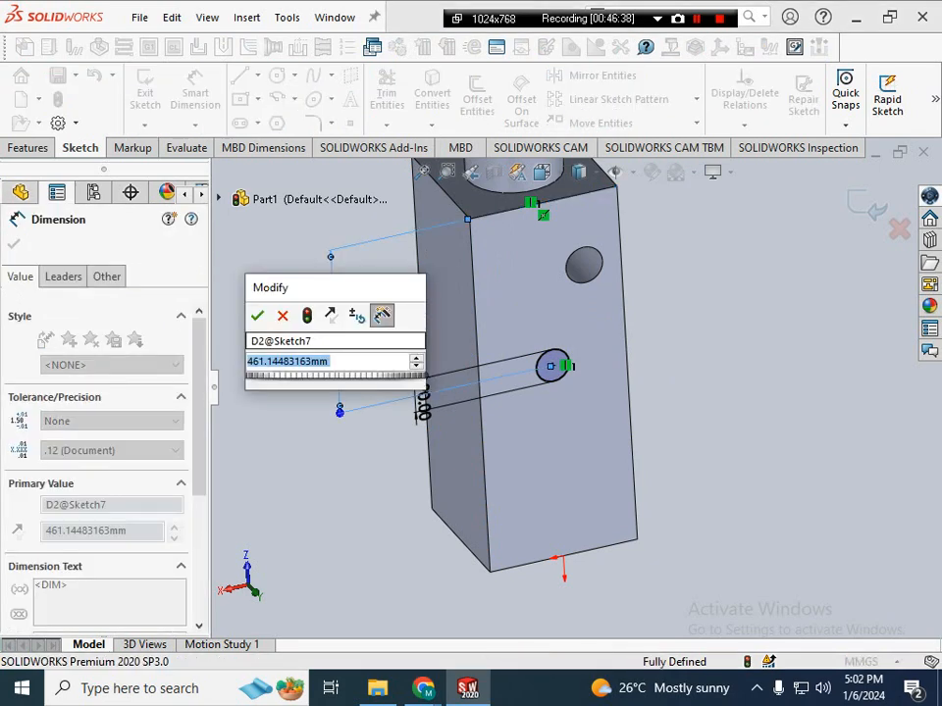
{"action": "key", "text": "Return"}
{"action": "key", "text": "Escape"}
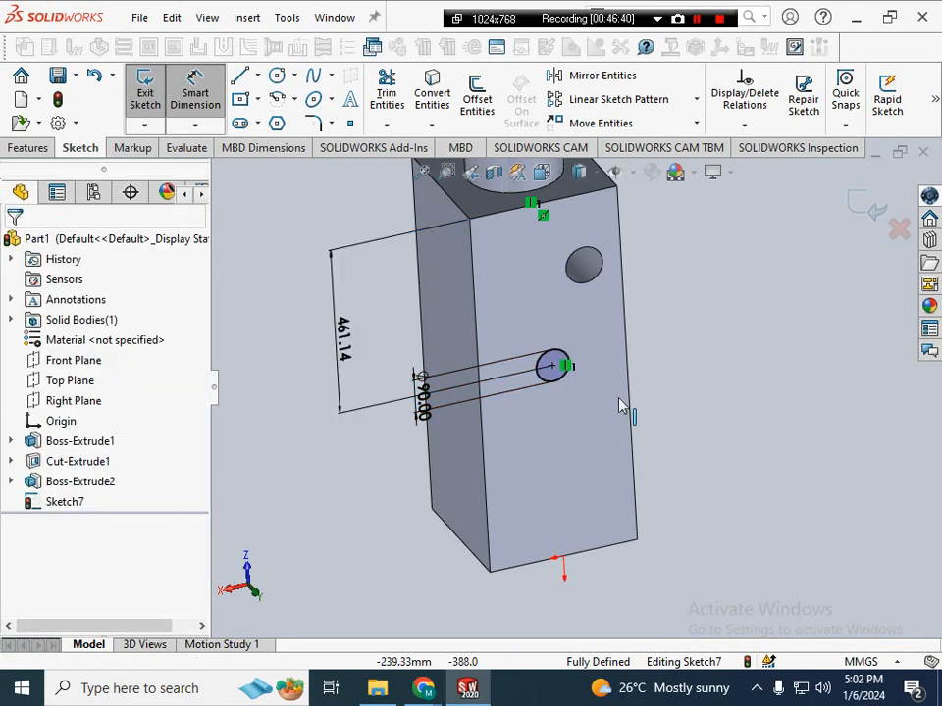
- Delete the vertical distance dimension between the front face's top edge and the circle's centre
{"action": "double_click", "coordinate": [353, 338]}
{"action": "key", "text": "BackSpace"}
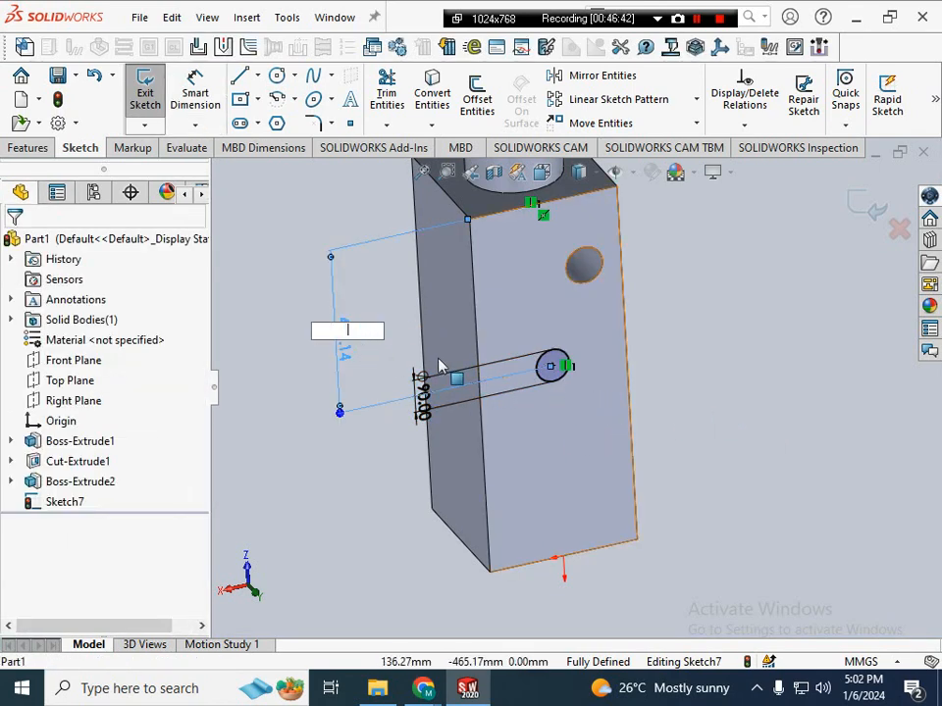
{"action": "key", "text": "Escape"}
{"action": "left_click", "coordinate": [332, 366]}
{"action": "key", "text": "Delete"}
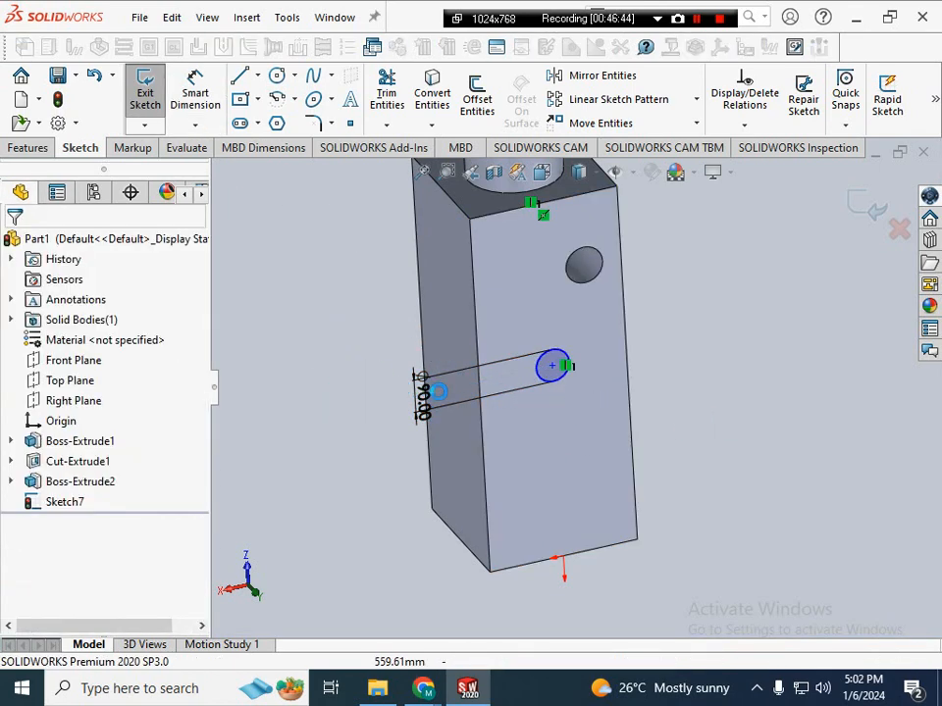
- Make the circle's centre Horizontal with the midpoint of the front face's left edge and place the 90 mm dimension on the block's right side
{"action": "right_click", "coordinate": [480, 395]}
{"action": "left_click", "coordinate": [528, 380]}
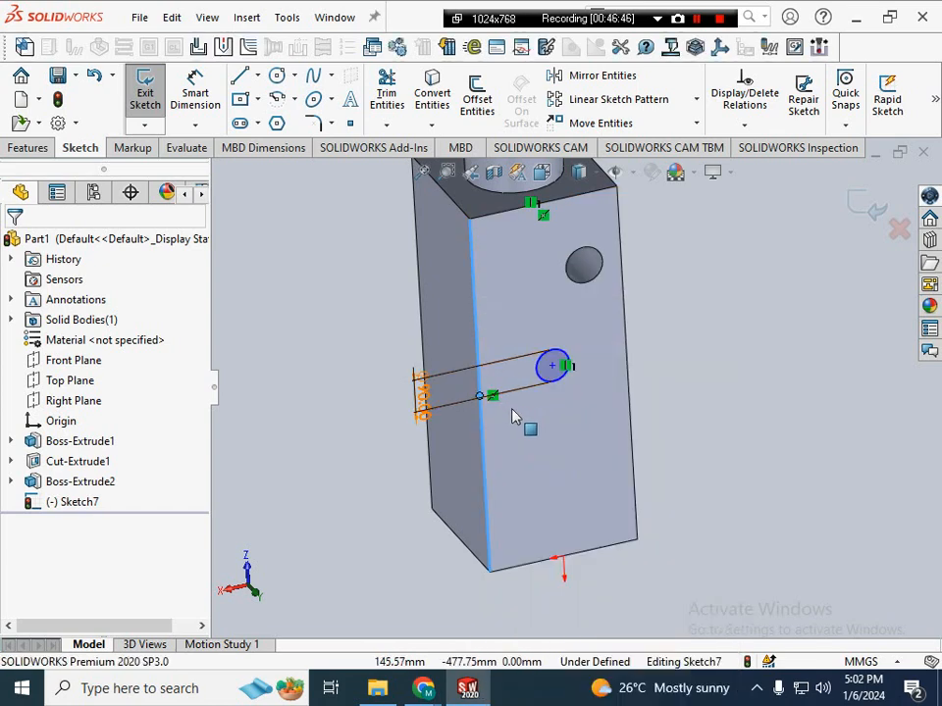
{"action": "left_click", "coordinate": [554, 372], "text": "ctrl"}
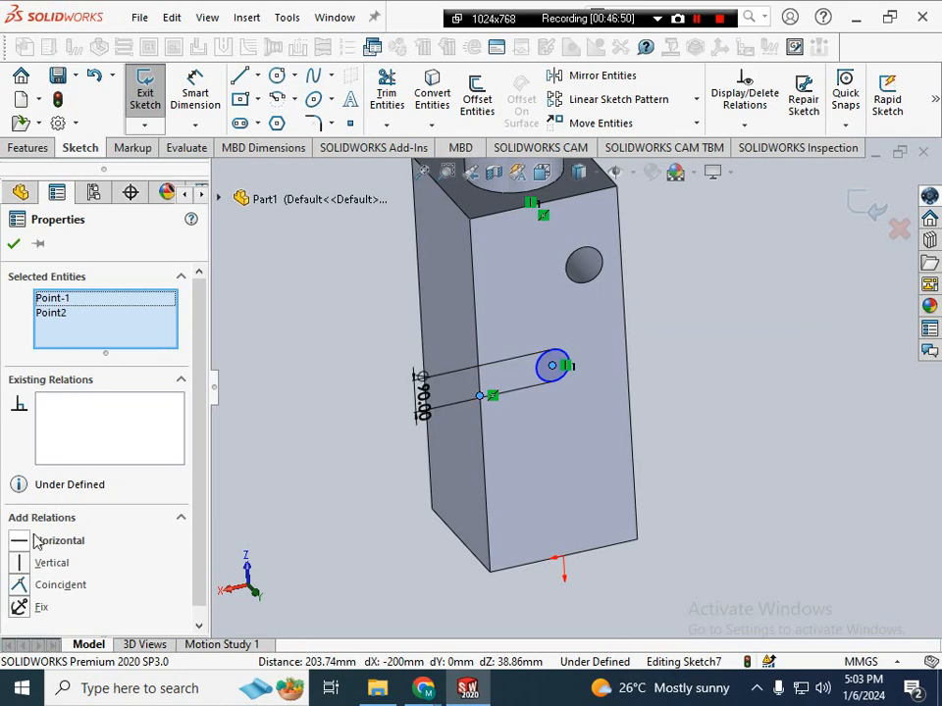
{"action": "left_click", "coordinate": [36, 542]}
{"action": "left_click", "coordinate": [416, 492]}
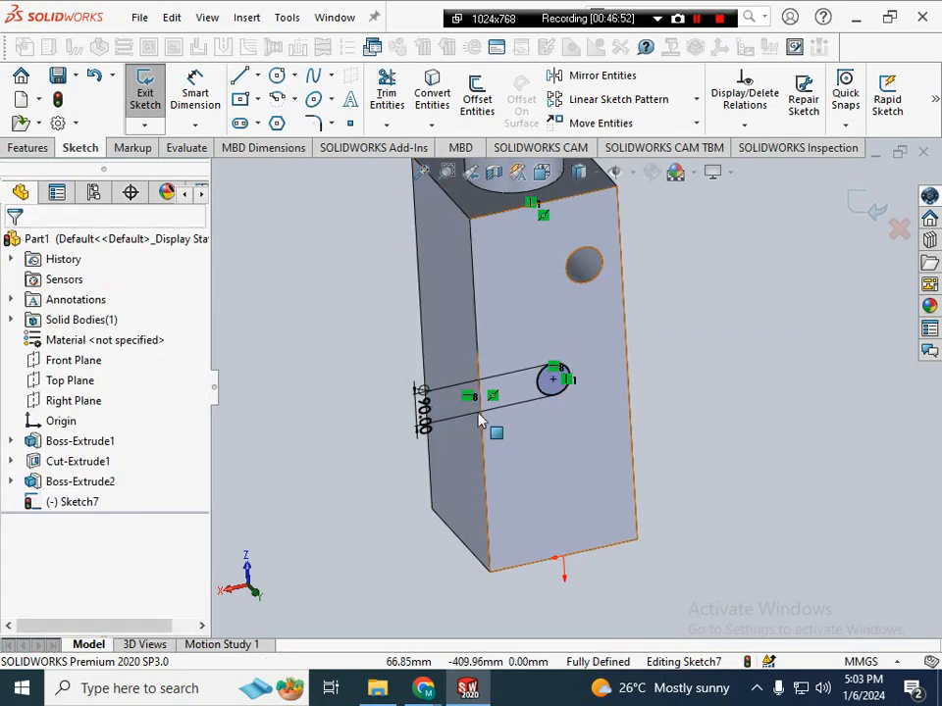
{"action": "left_click_drag", "start_coordinate": [480, 420], "coordinate": [668, 427]}
{"action": "left_click", "coordinate": [564, 356]}
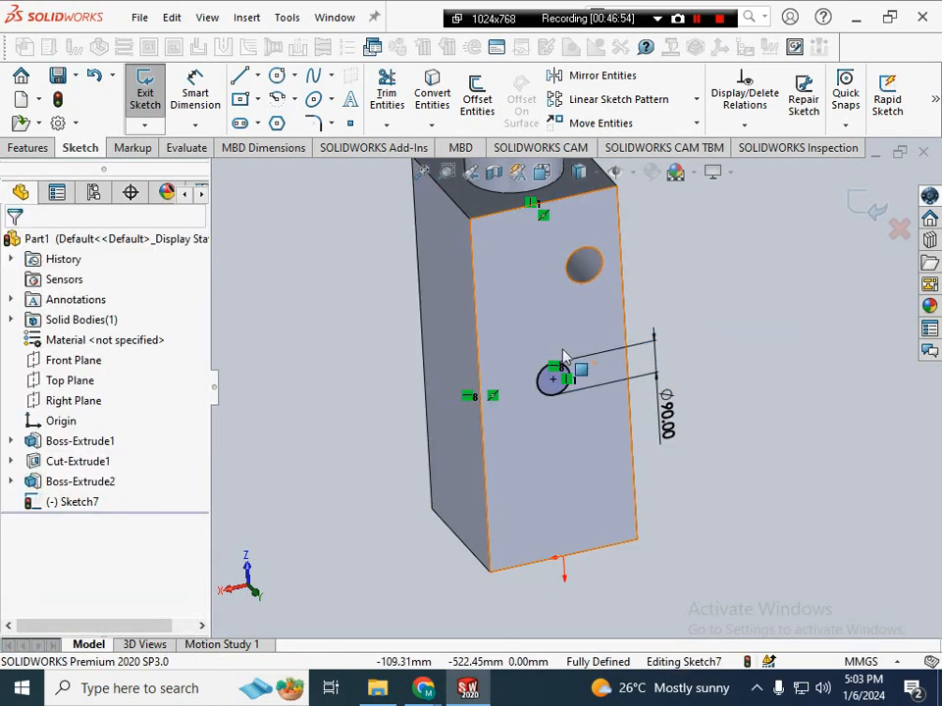
- Cut-extrude the 90 mm circle into the front face as a blind recess 20 mm deep
{"action": "left_click", "coordinate": [29, 148]}
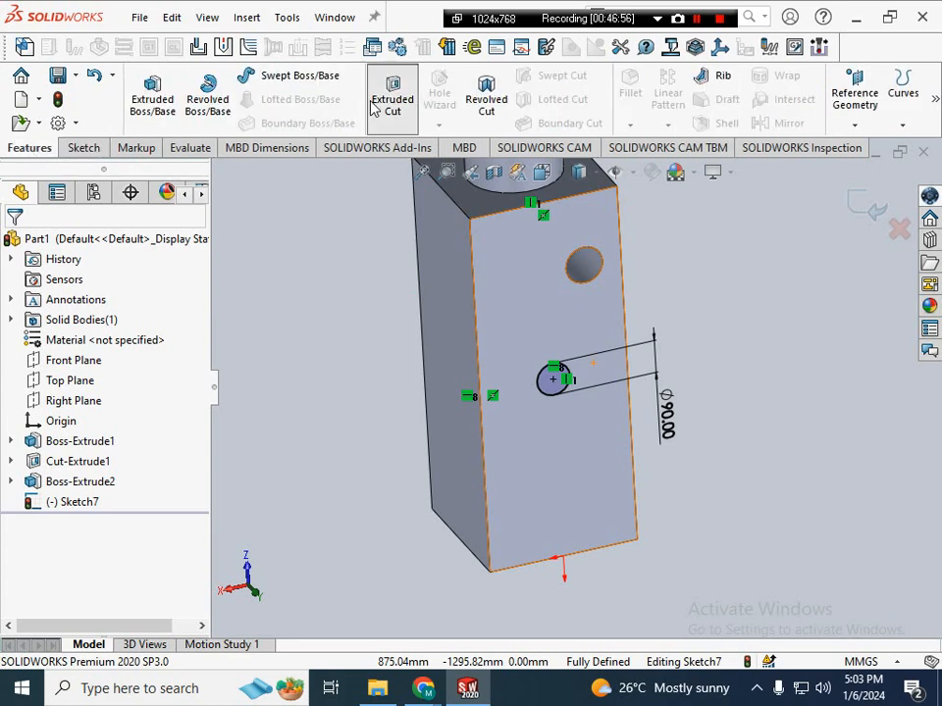
{"action": "left_click", "coordinate": [374, 106]}
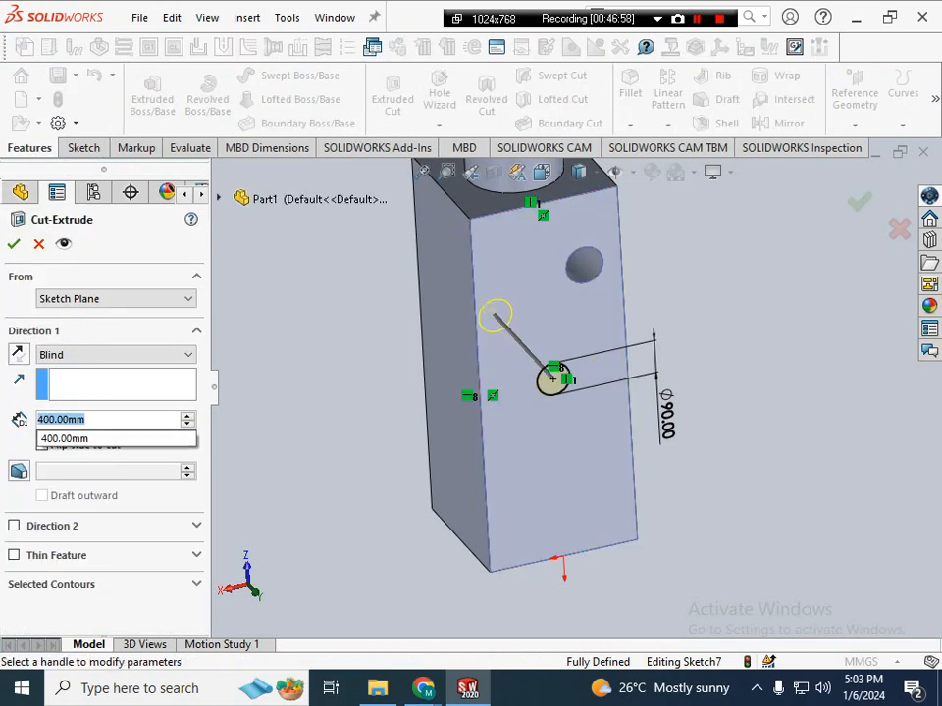
{"action": "type", "text": "20"}
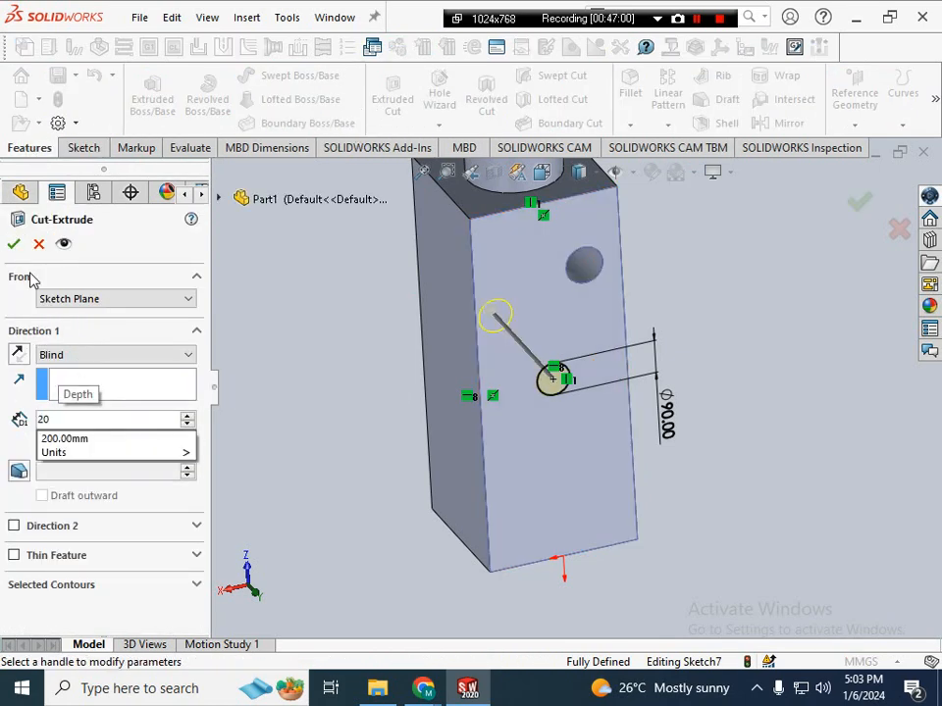
{"action": "key", "text": "Return"}
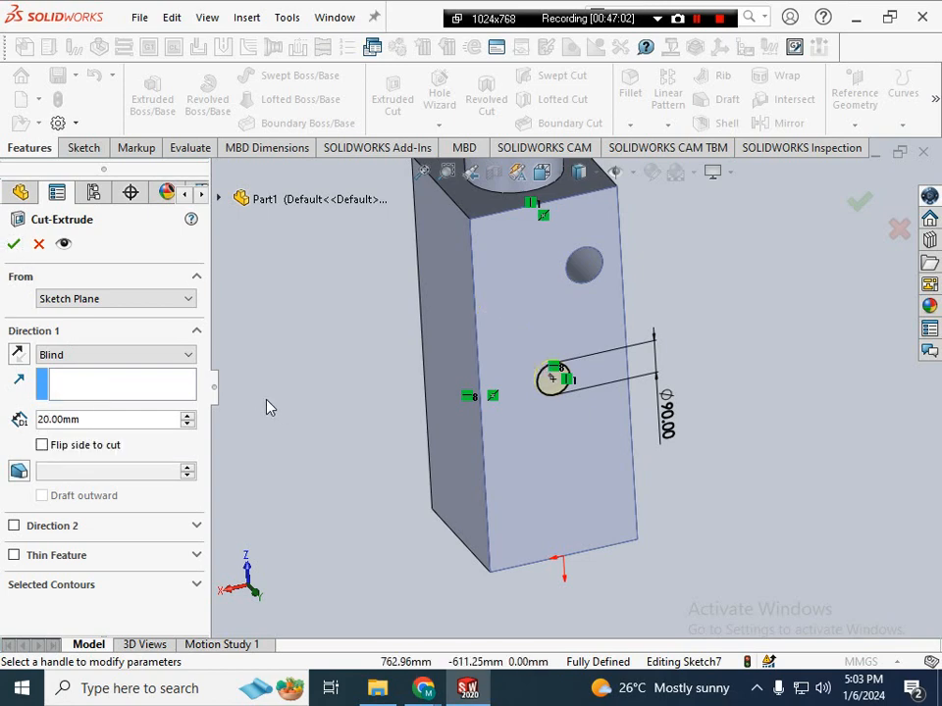
{"action": "left_click", "coordinate": [14, 243]}
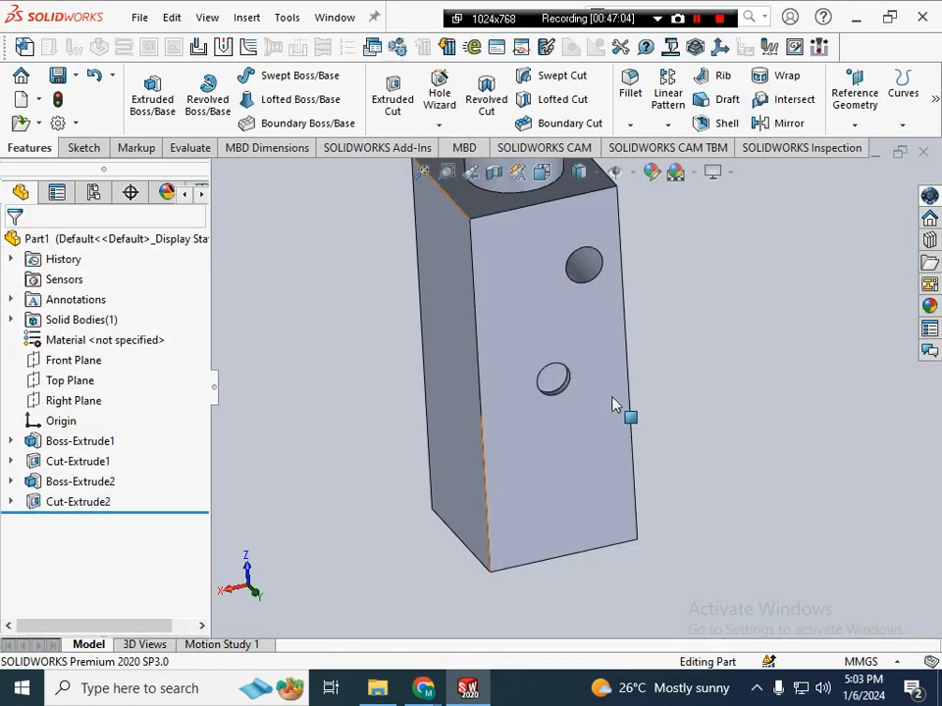
{"action": "scroll", "coordinate": [588, 407], "scroll_direction": "down", "scroll_amount": 10}
{"action": "left_click", "coordinate": [511, 371]}
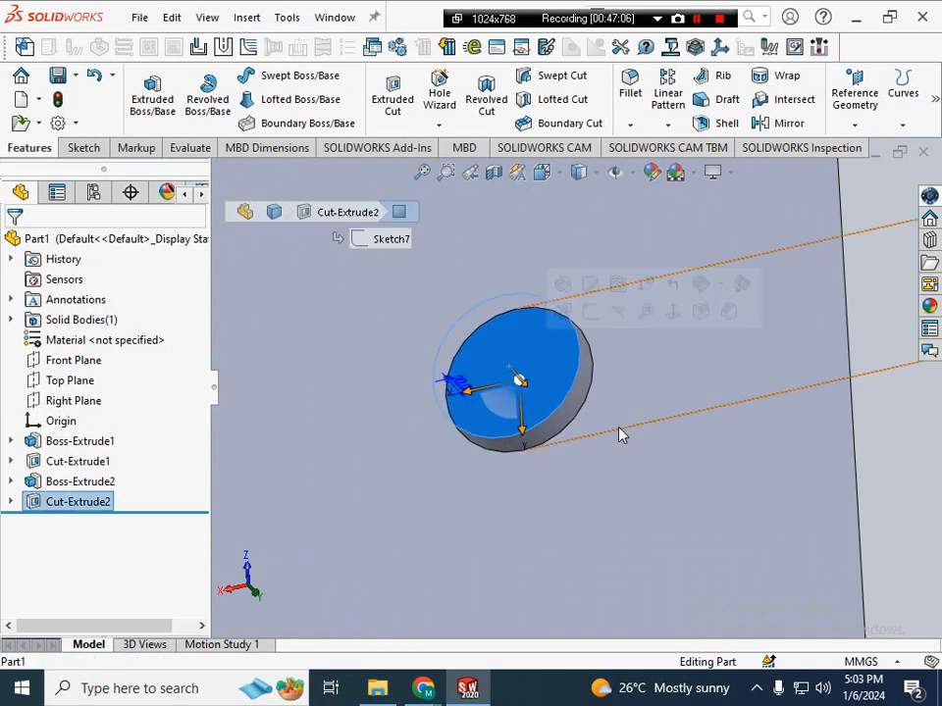
{"action": "scroll", "coordinate": [733, 462], "scroll_direction": "up", "scroll_amount": 10}
{"action": "left_click", "coordinate": [818, 452]}
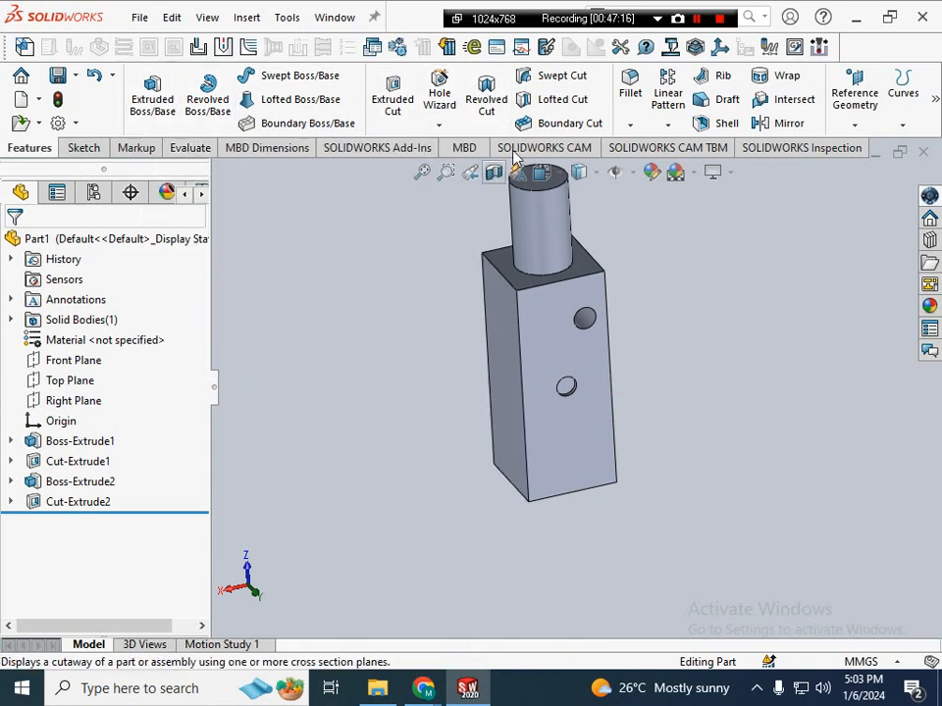
{"action": "scroll", "coordinate": [446, 273], "scroll_direction": "up", "scroll_amount": 2}
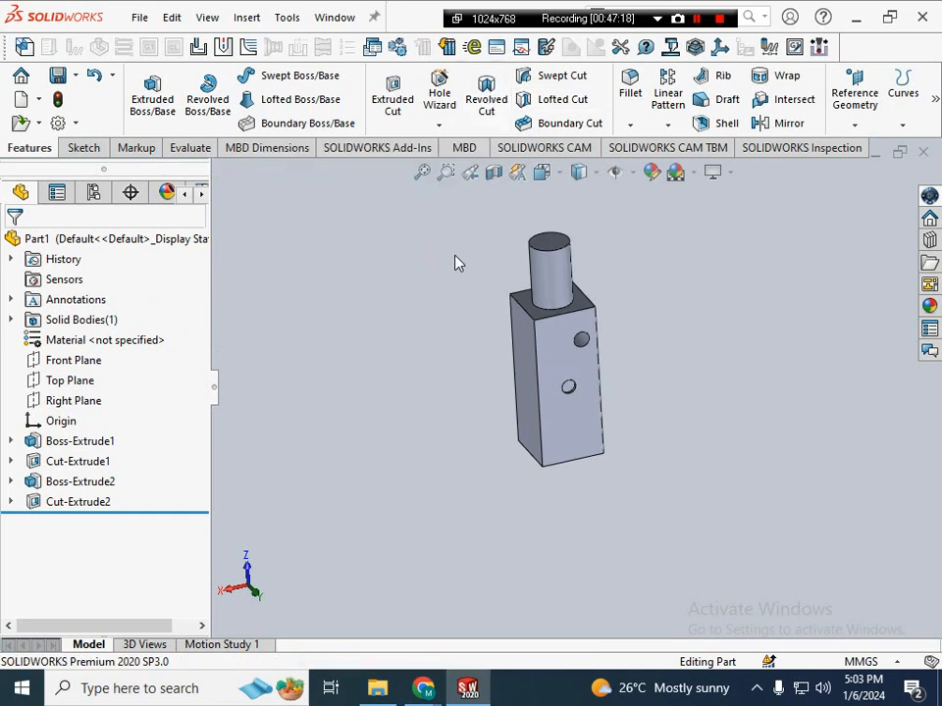
{"action": "left_click_drag", "start_coordinate": [452, 207], "coordinate": [426, 352]}
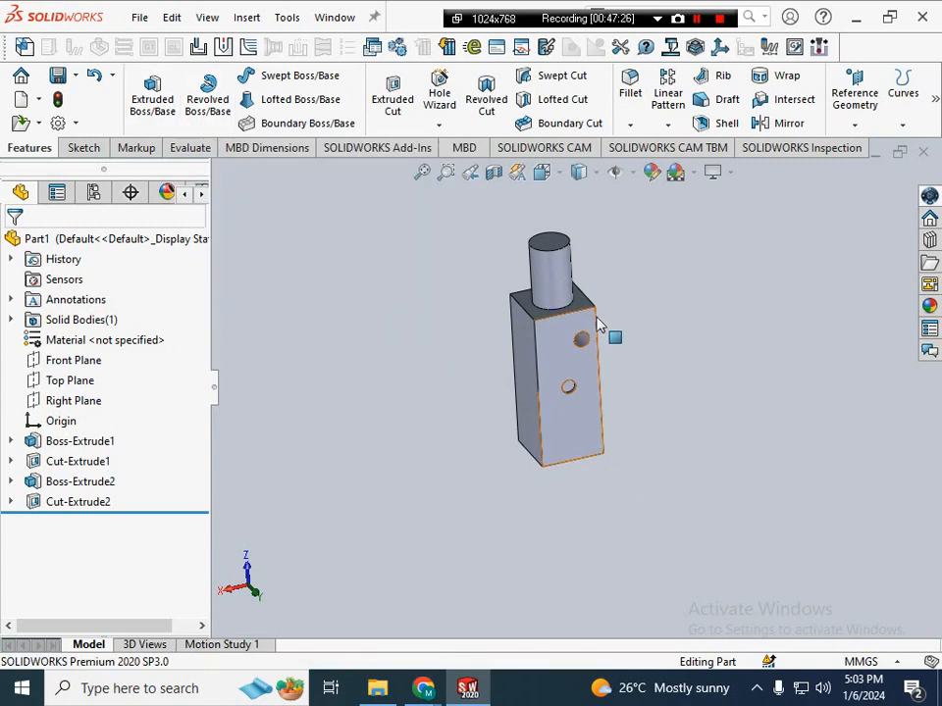
- Close the block part without saving its changes and create a new part document
{"action": "left_click", "coordinate": [926, 154]}
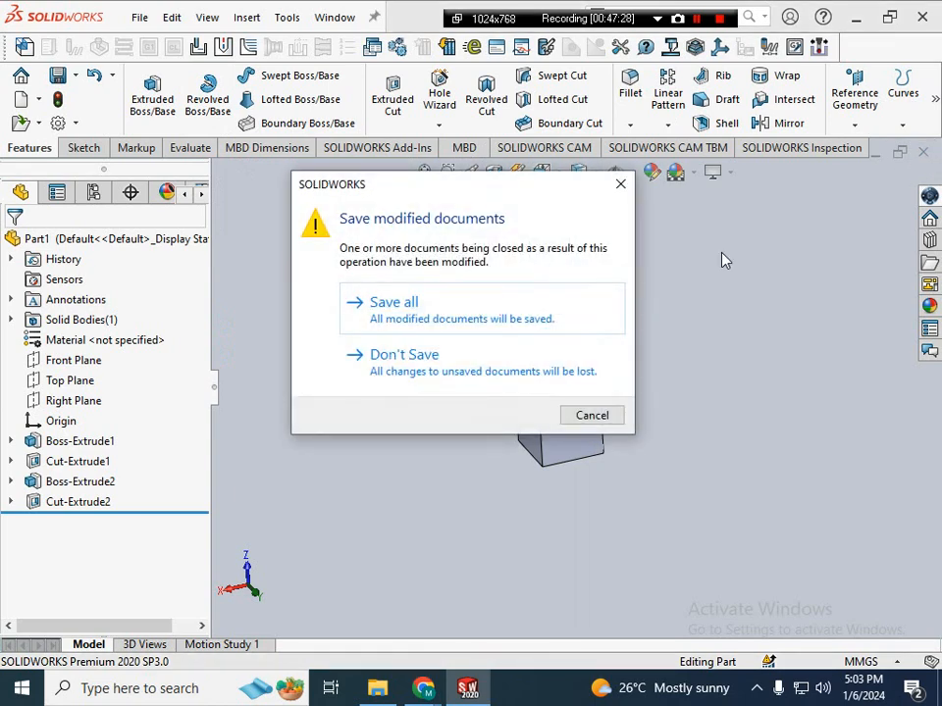
{"action": "left_click", "coordinate": [431, 371]}
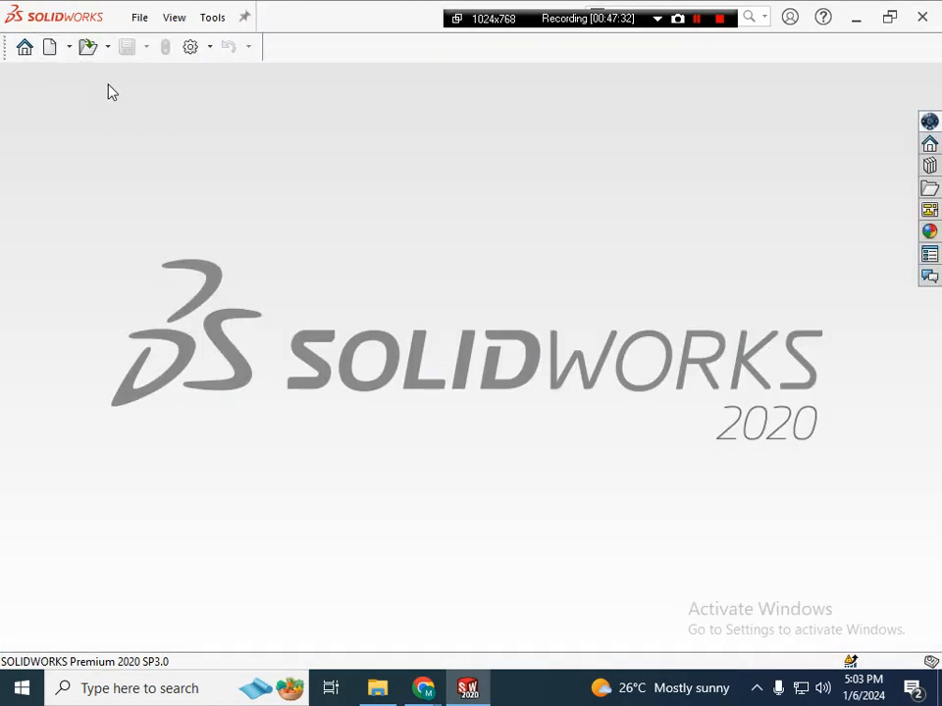
{"action": "left_click", "coordinate": [49, 57]}
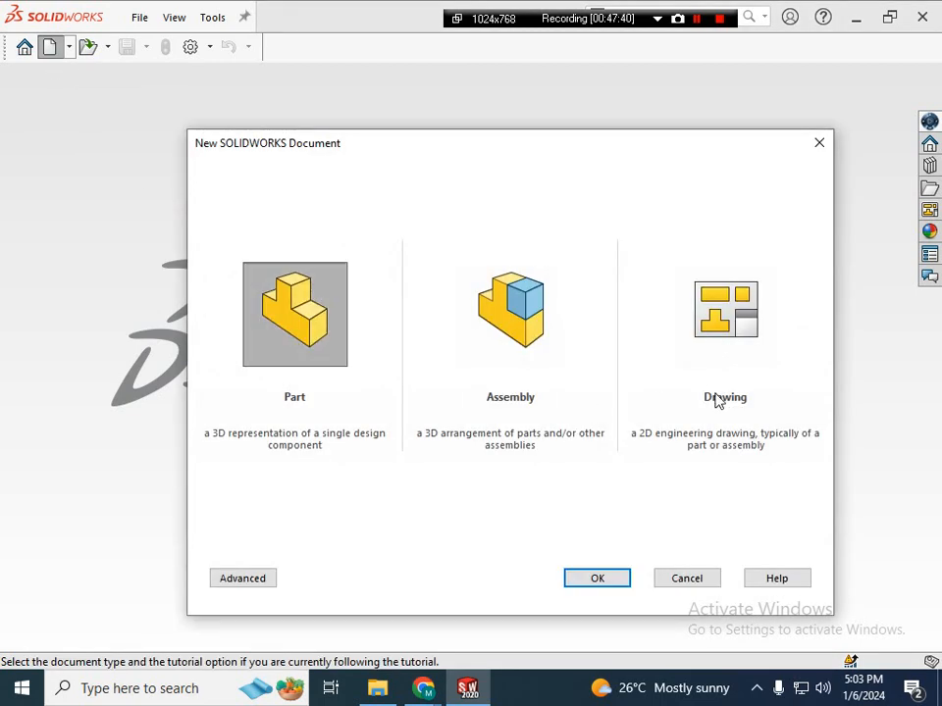
{"action": "left_click", "coordinate": [592, 578]}
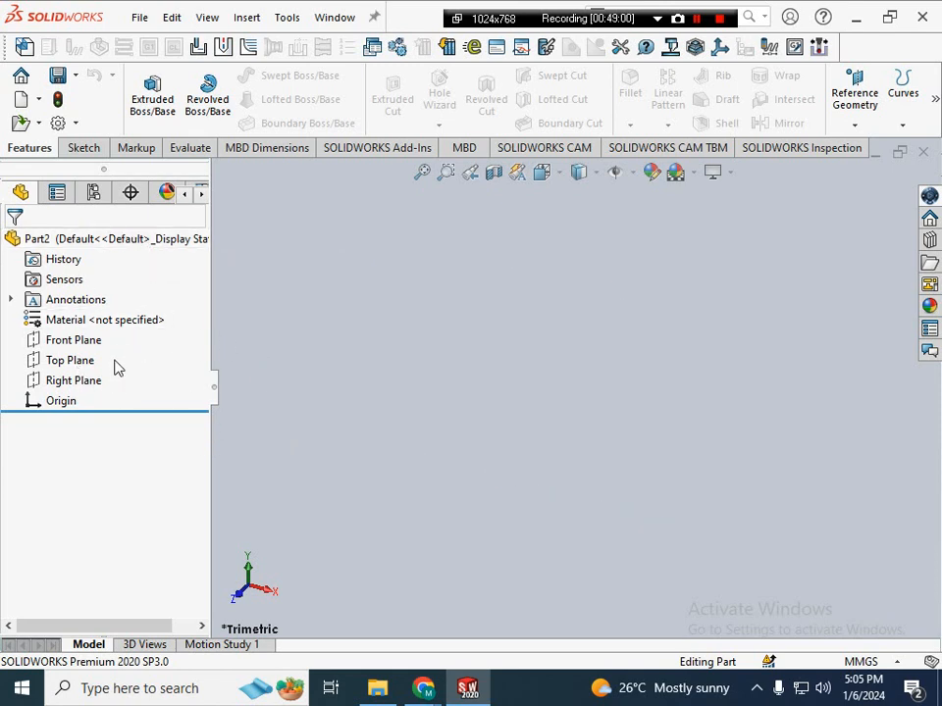
- Start a sketch on the Right Plane and draw a circle about 24.5 mm in diameter centred on the origin
{"action": "right_click", "coordinate": [71, 383]}
{"action": "left_click", "coordinate": [87, 351]}
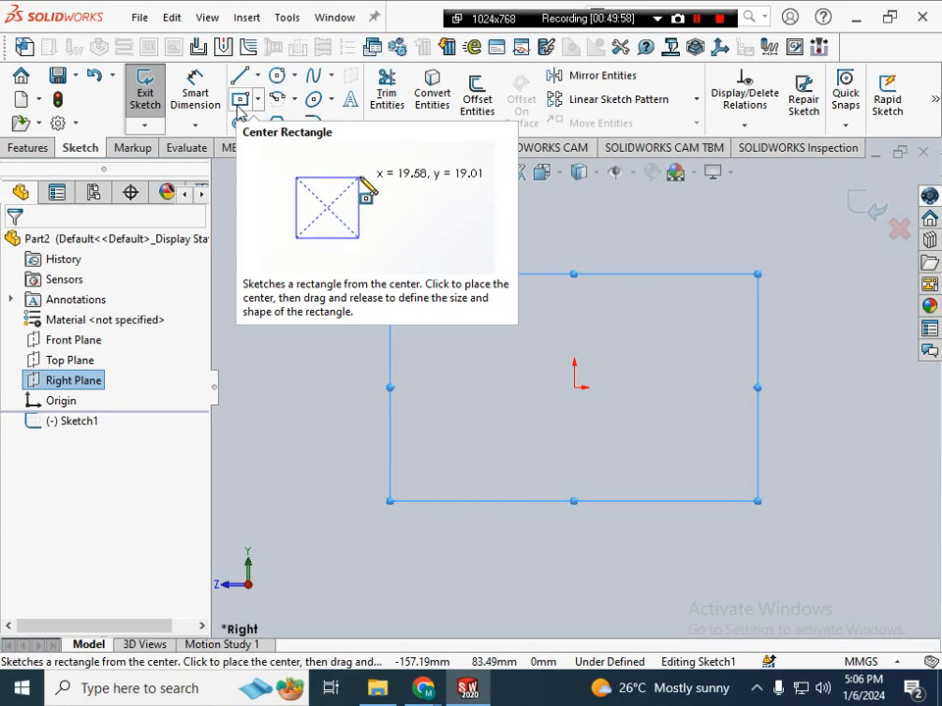
{"action": "left_click", "coordinate": [309, 414]}
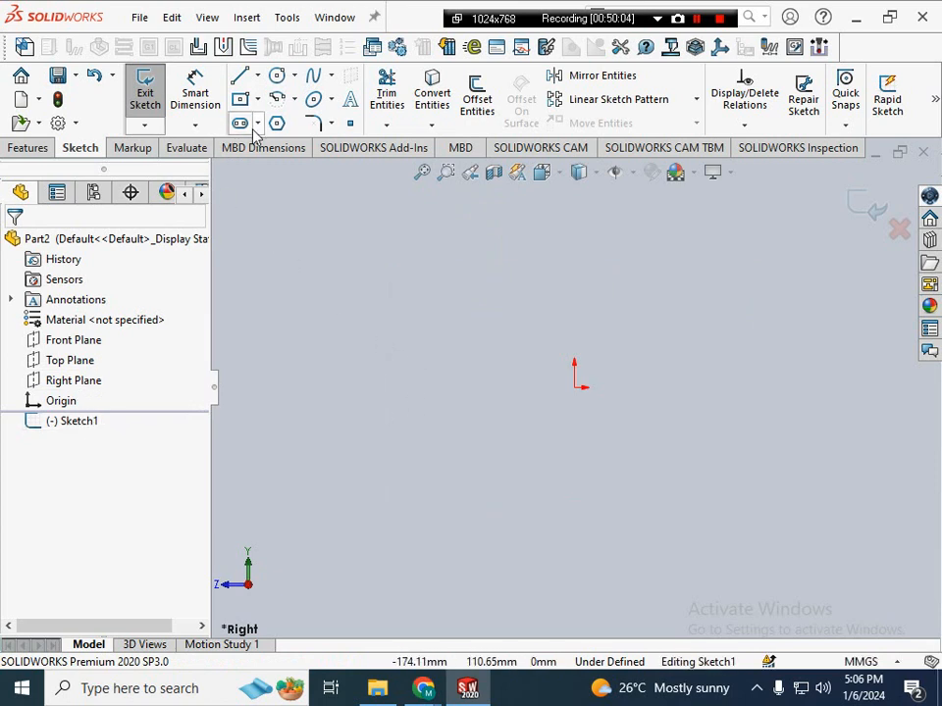
{"action": "left_click", "coordinate": [278, 79]}
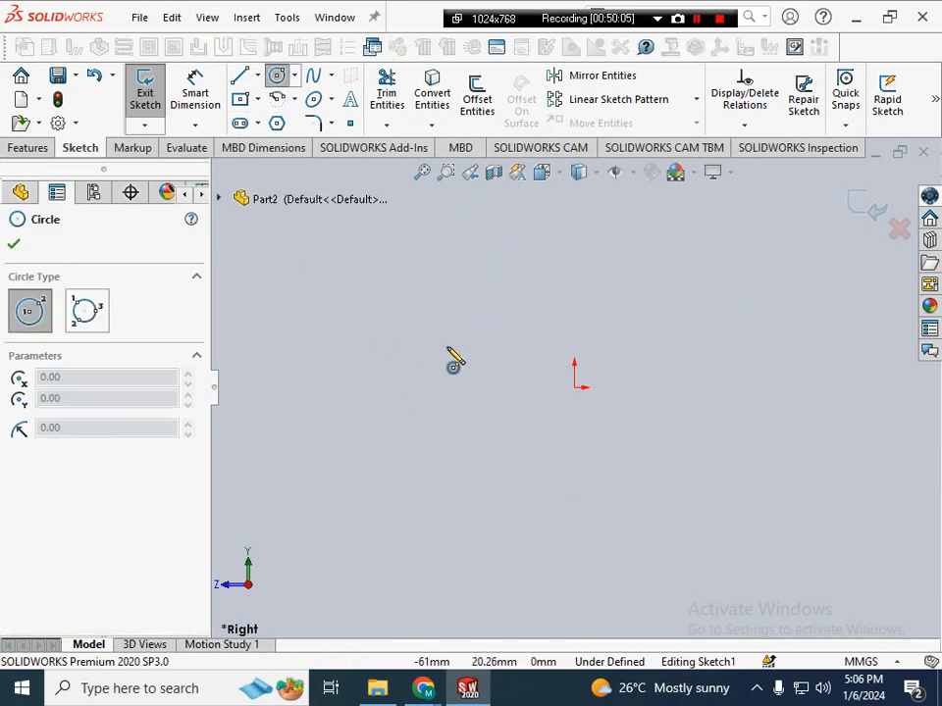
{"action": "left_click", "coordinate": [574, 387]}
{"action": "left_click", "coordinate": [582, 412]}
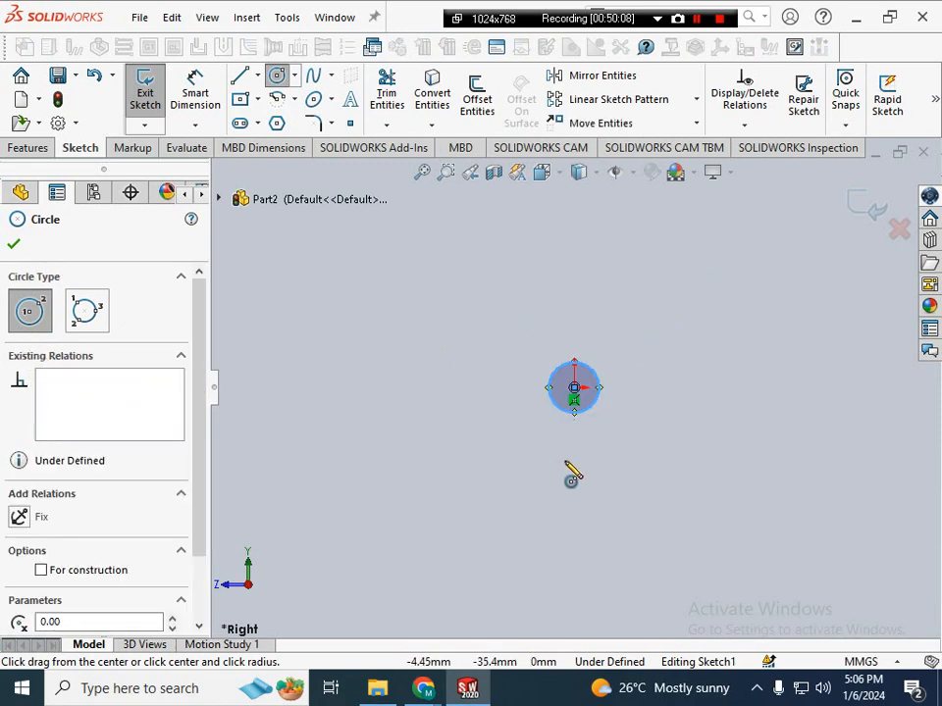
- Dimension the circle's diameter and set it to 25 mm
{"action": "right_click_drag", "start_coordinate": [572, 476], "coordinate": [566, 412]}
{"action": "left_click", "coordinate": [566, 412]}
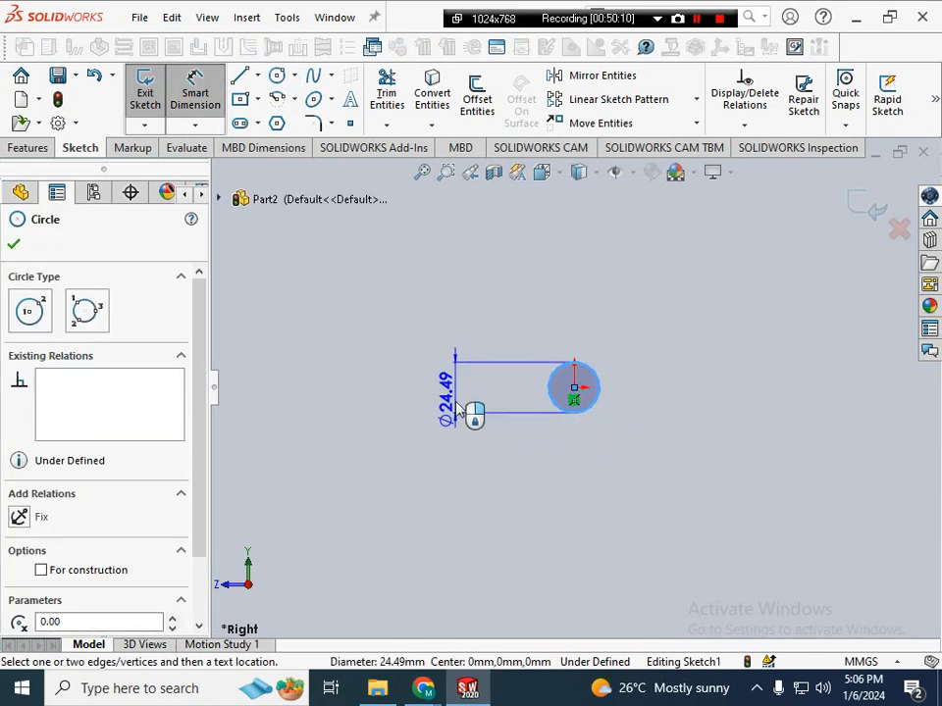
{"action": "left_click", "coordinate": [449, 358]}
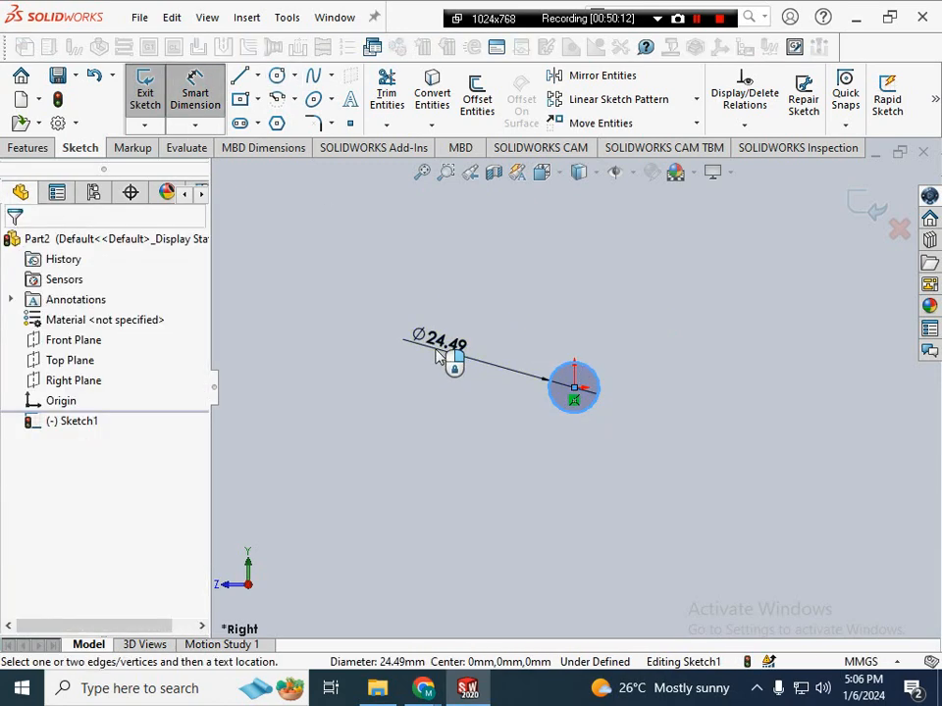
{"action": "type", "text": "275"}
{"action": "key", "text": "BackSpace"}
{"action": "key", "text": "BackSpace"}
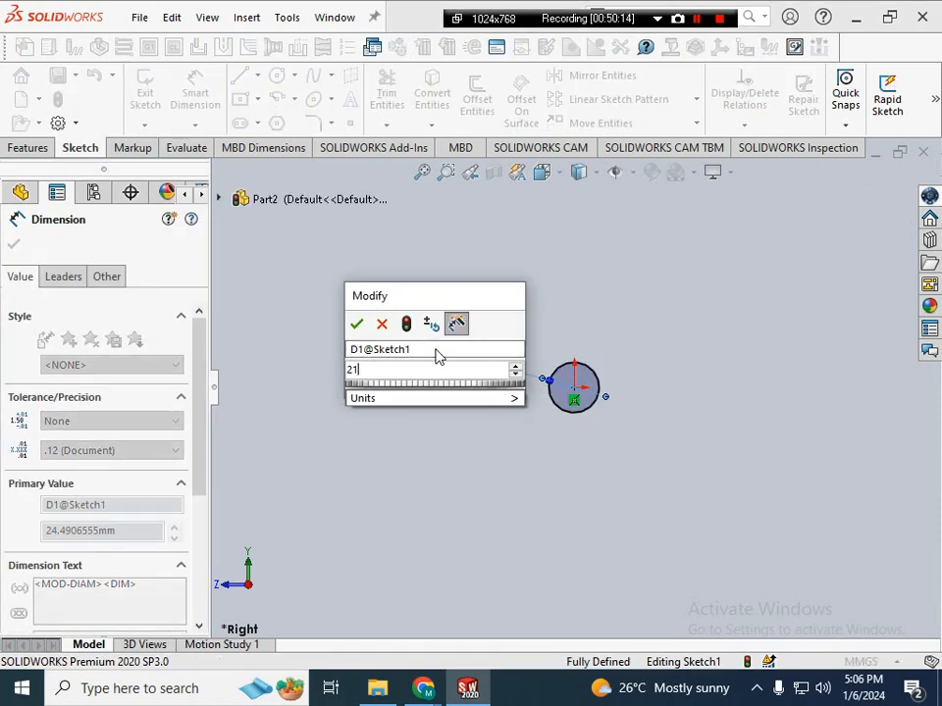
{"action": "type", "text": "5"}
{"action": "key", "text": "Return"}
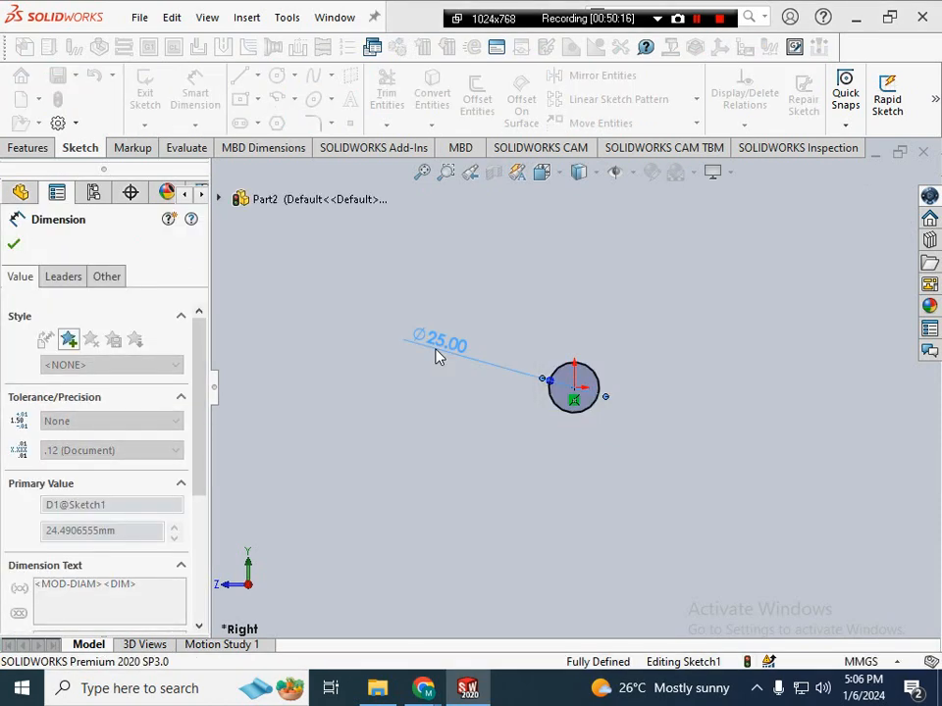
- Extrude the 25 mm circle as a solid cylinder with a blind depth of 100 mm
{"action": "left_click", "coordinate": [43, 153]}
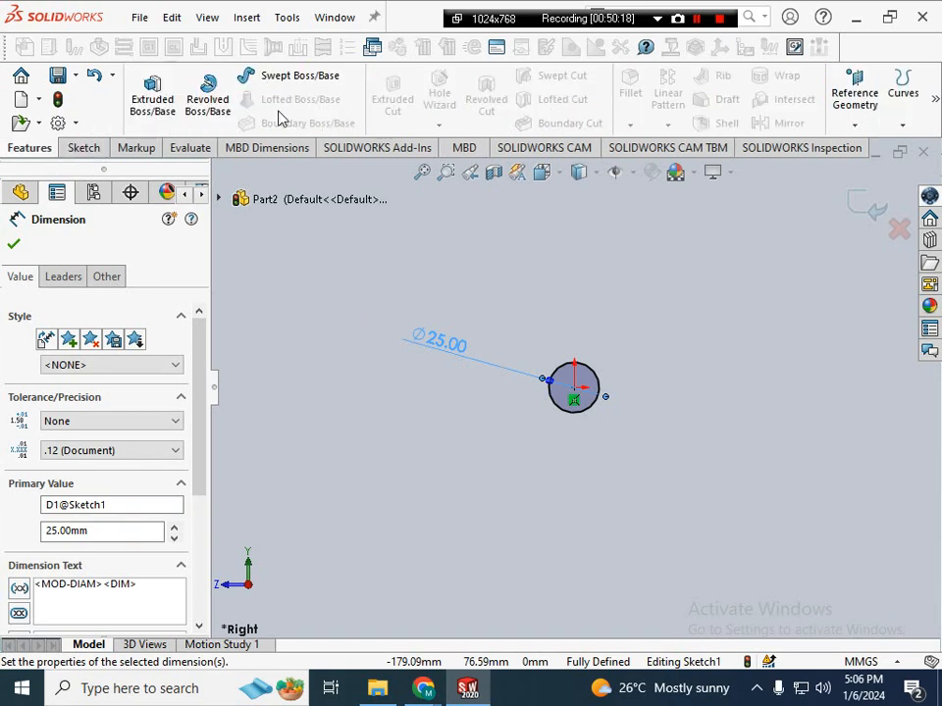
{"action": "left_click", "coordinate": [155, 106]}
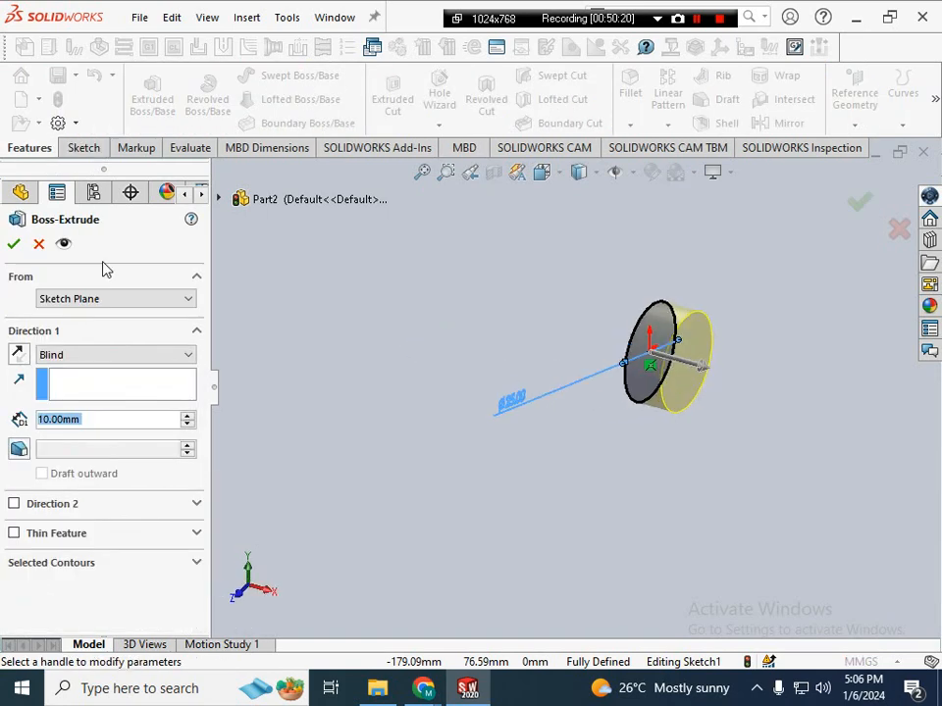
{"action": "type", "text": "100"}
{"action": "key", "text": "Return"}
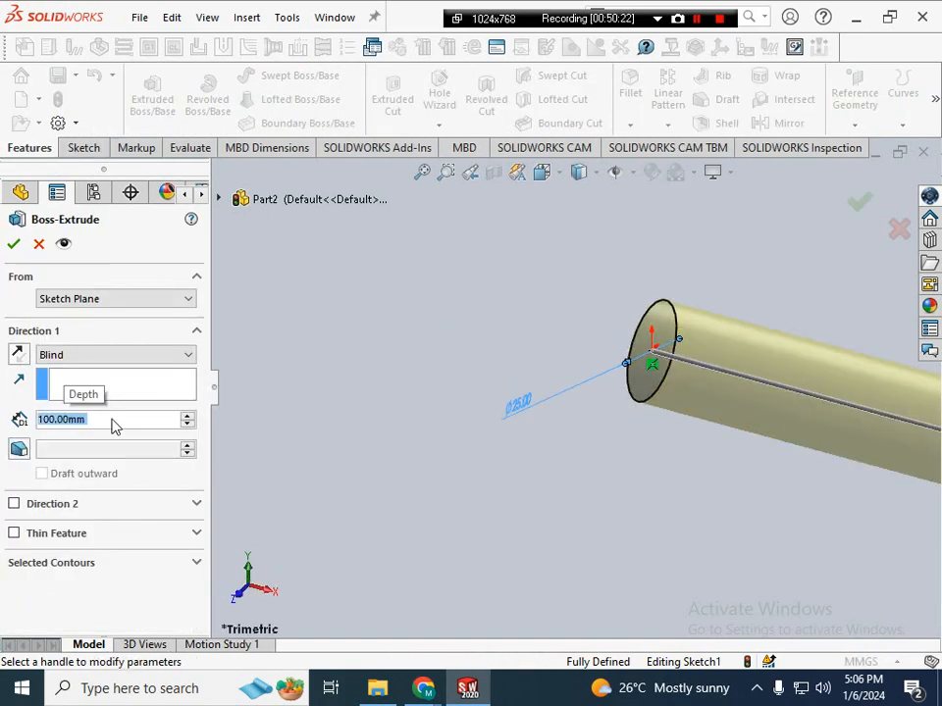
{"action": "left_click", "coordinate": [13, 243]}
{"action": "scroll", "coordinate": [601, 438], "scroll_direction": "up", "scroll_amount": 5}
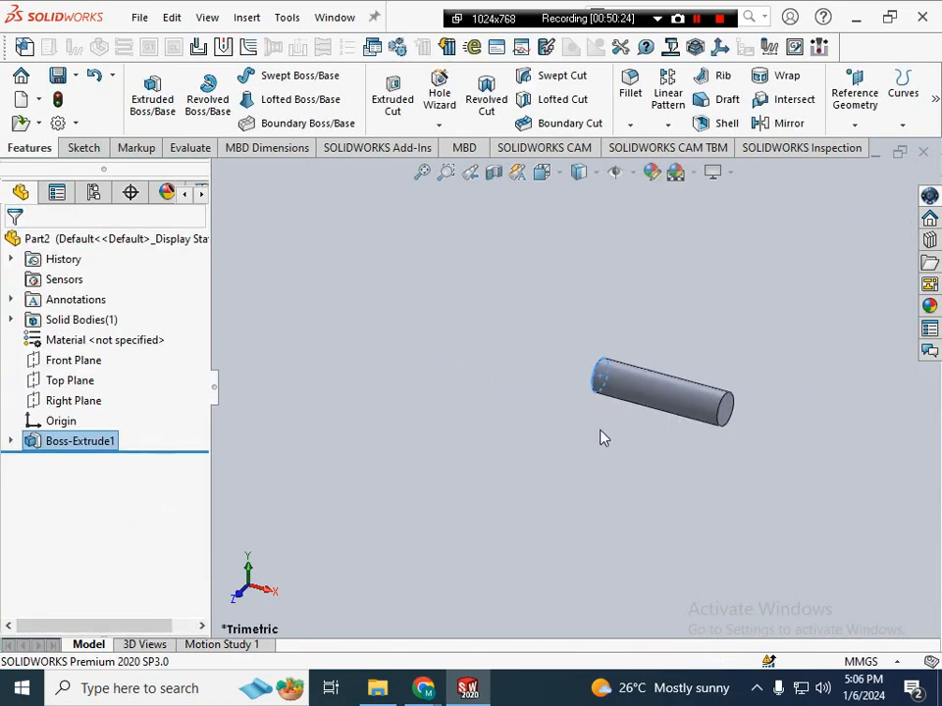
- Orient the view normal to the Front Plane to show the cylinder side-on
{"action": "right_click", "coordinate": [78, 362]}
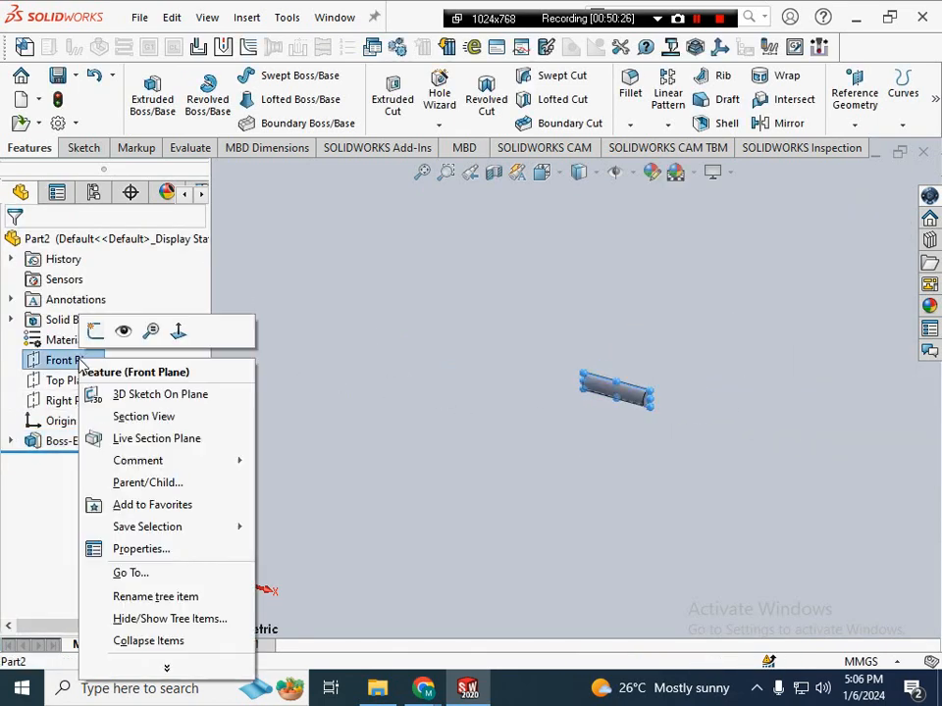
{"action": "left_click", "coordinate": [180, 333]}
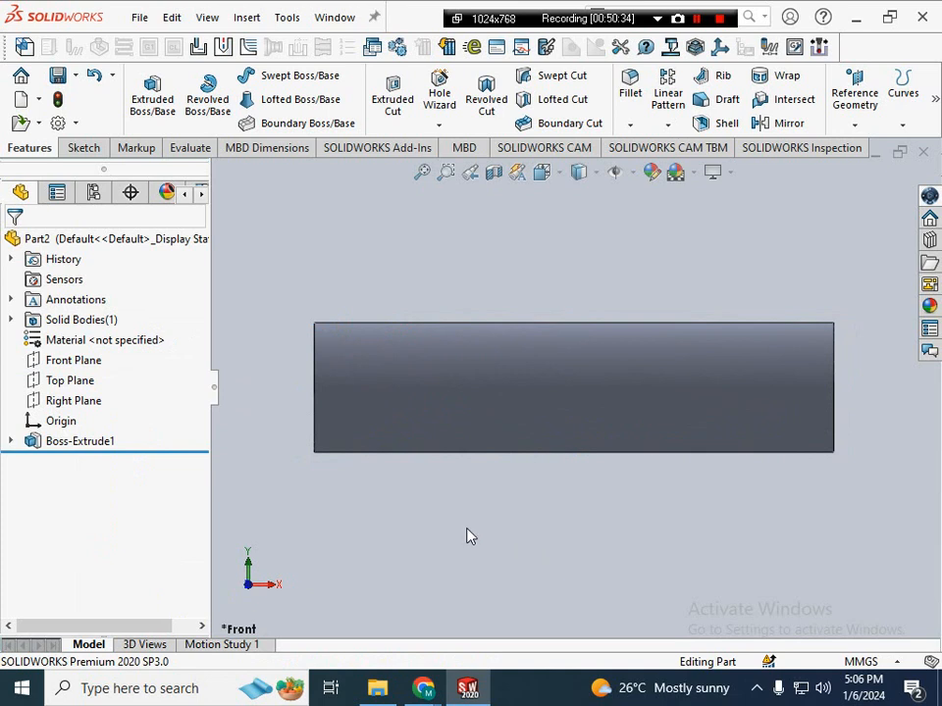
{"action": "left_click", "coordinate": [321, 330]}
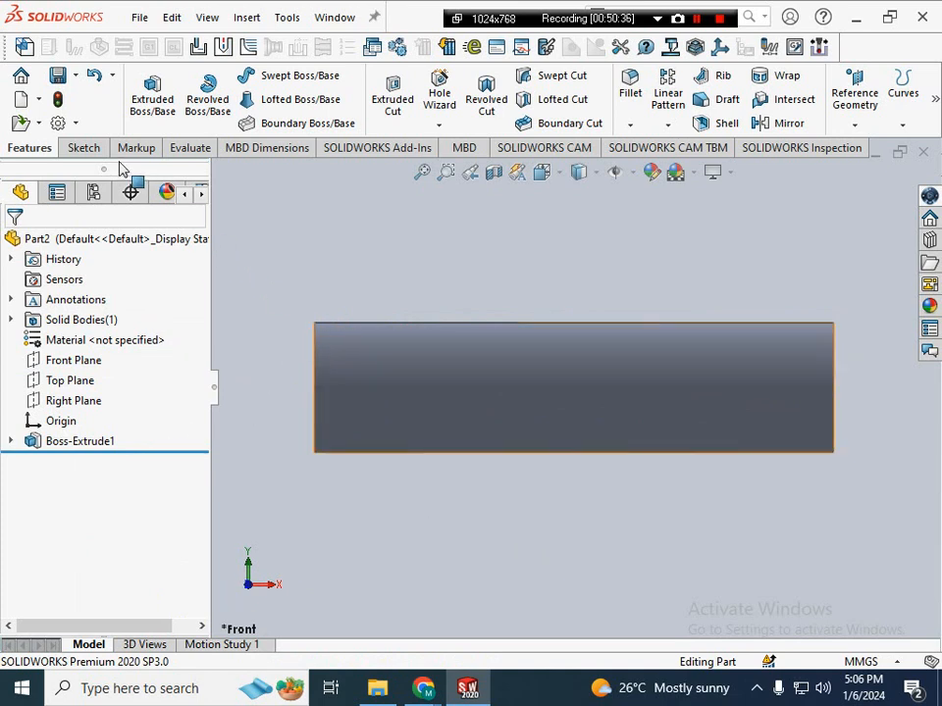
{"action": "left_click", "coordinate": [86, 148]}
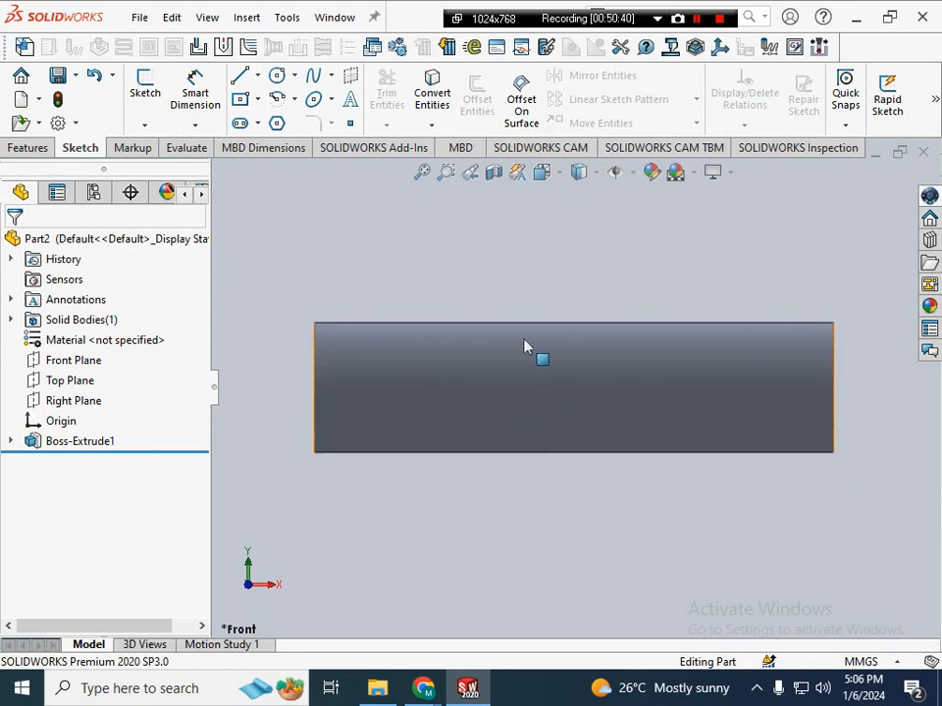
{"action": "left_click", "coordinate": [30, 148]}
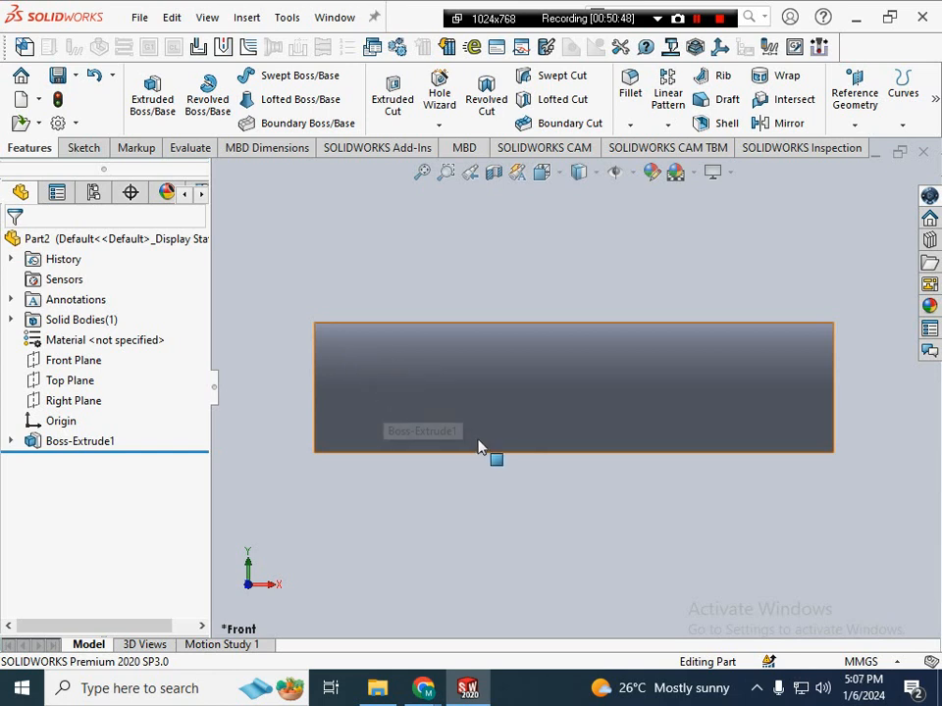
{"action": "scroll", "coordinate": [481, 445], "scroll_direction": "up", "scroll_amount": 2}
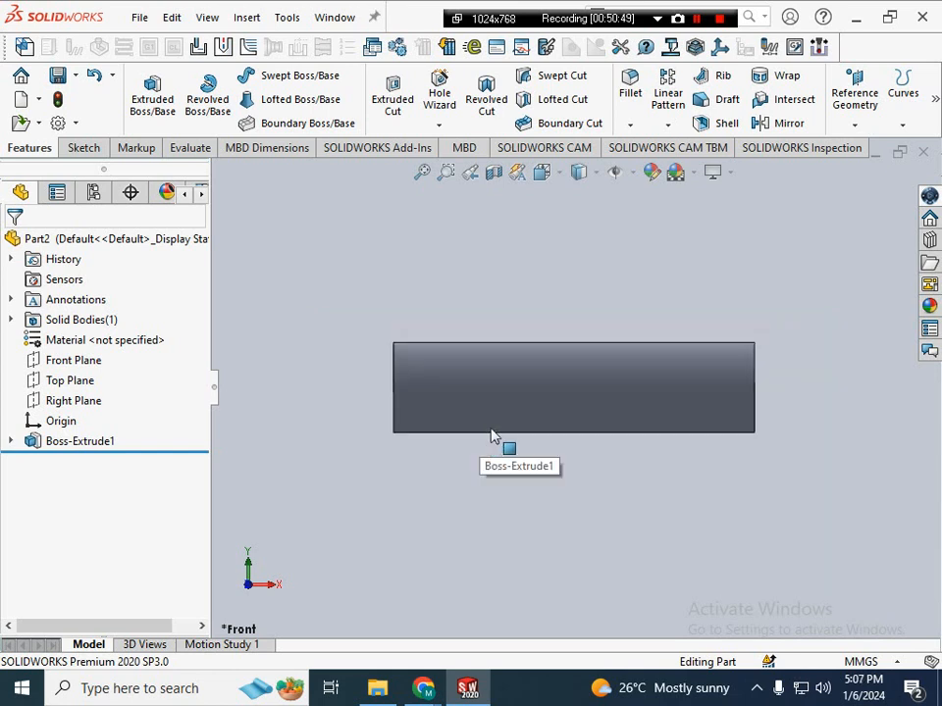
- Rotate the view to examine the cylinder in three dimensions with its end face showing
{"action": "right_click", "coordinate": [531, 331]}
{"action": "left_click", "coordinate": [437, 317]}
{"action": "right_click", "coordinate": [663, 255]}
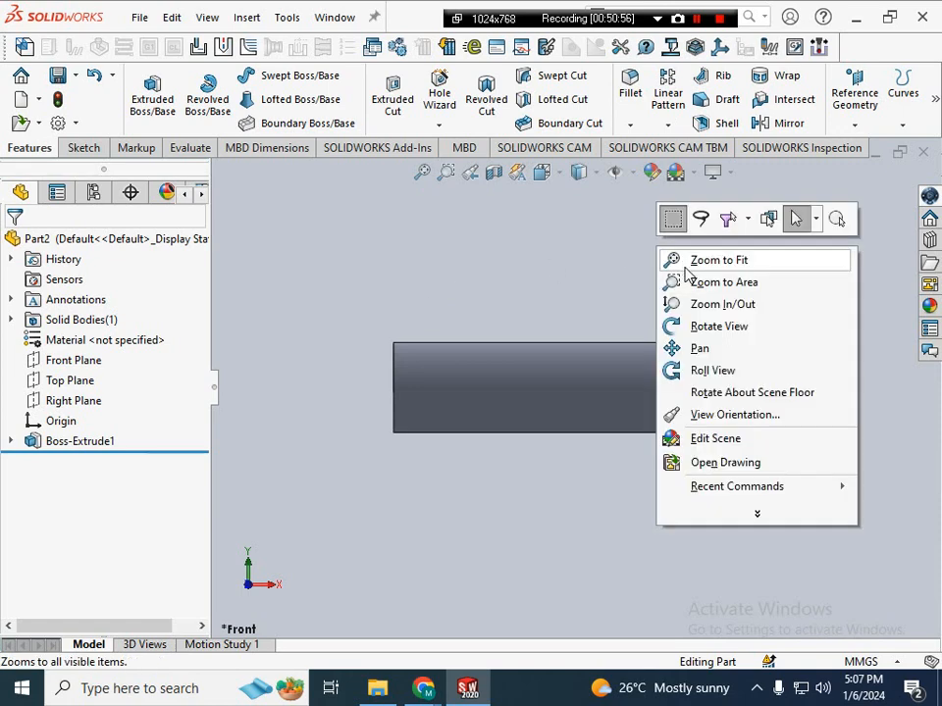
{"action": "left_click", "coordinate": [708, 326]}
{"action": "left_click_drag", "start_coordinate": [693, 351], "coordinate": [555, 278]}
{"action": "right_click", "coordinate": [601, 291]}
{"action": "left_click", "coordinate": [638, 402]}
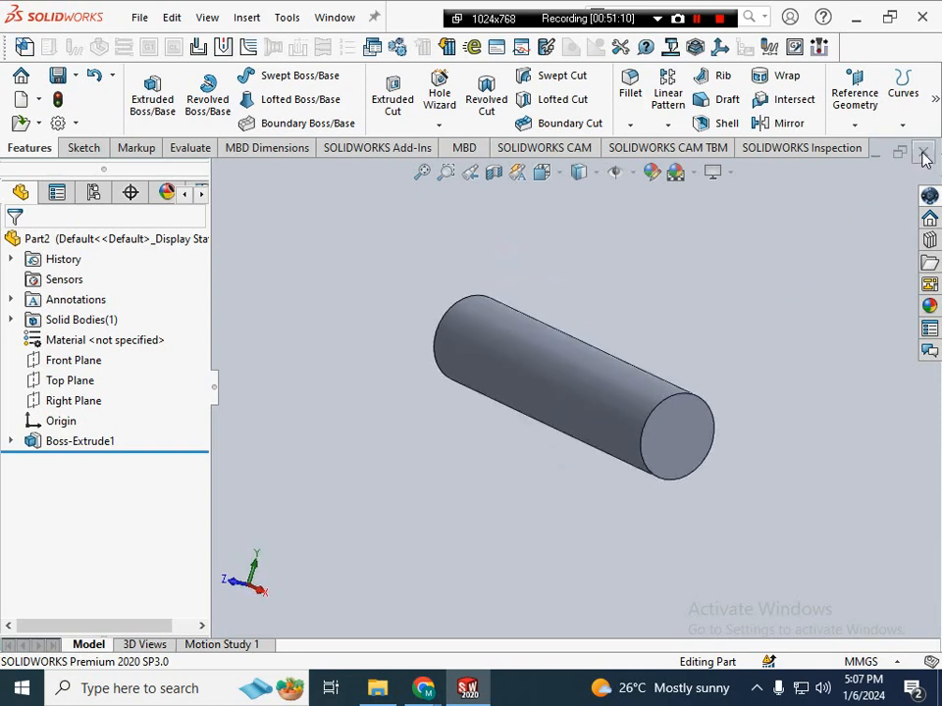
- Close the cylinder part without saving it and create a new part document
{"action": "left_click", "coordinate": [922, 151]}
{"action": "left_click", "coordinate": [450, 371]}
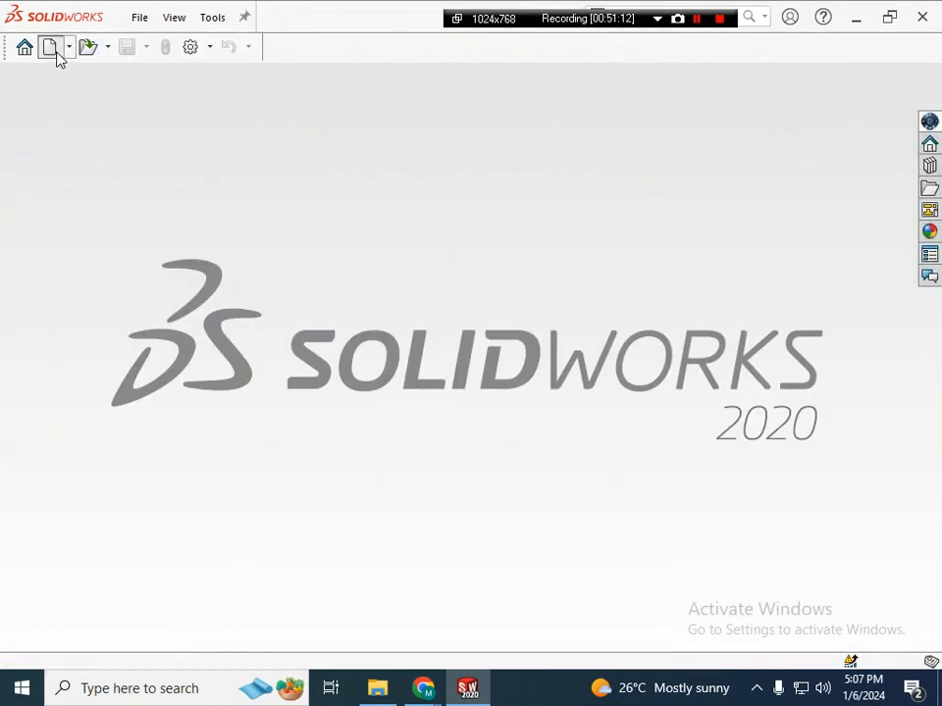
{"action": "left_click", "coordinate": [49, 47]}
{"action": "left_click", "coordinate": [574, 575]}
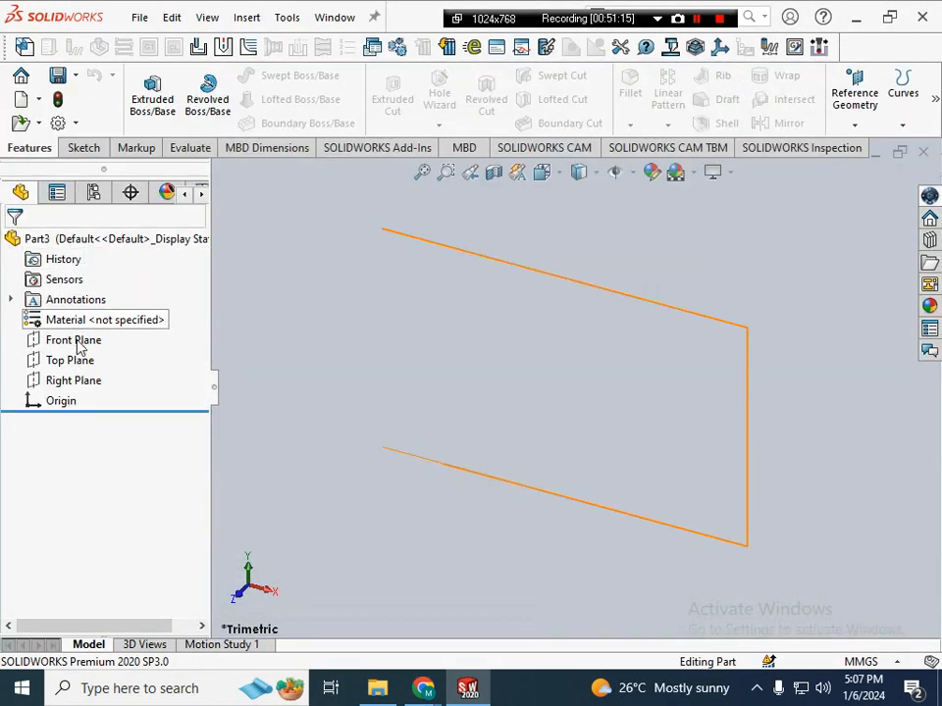
- Start a sketch on the Front Plane and draw a circle centred on the origin
{"action": "right_click", "coordinate": [78, 343]}
{"action": "left_click", "coordinate": [93, 312]}
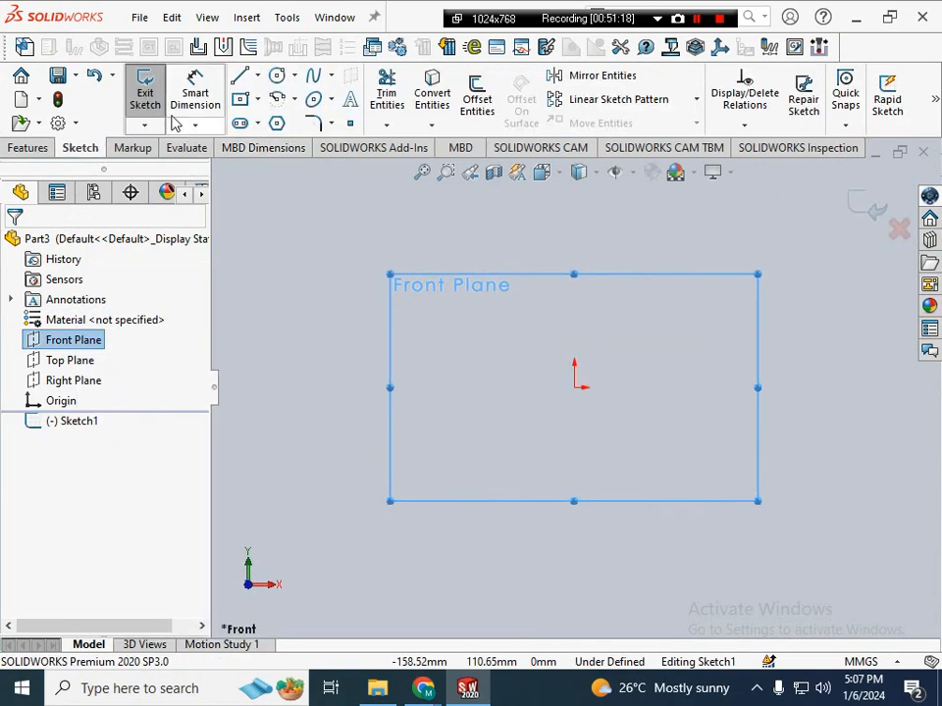
{"action": "left_click", "coordinate": [278, 77]}
{"action": "left_click_drag", "start_coordinate": [574, 387], "coordinate": [530, 432]}
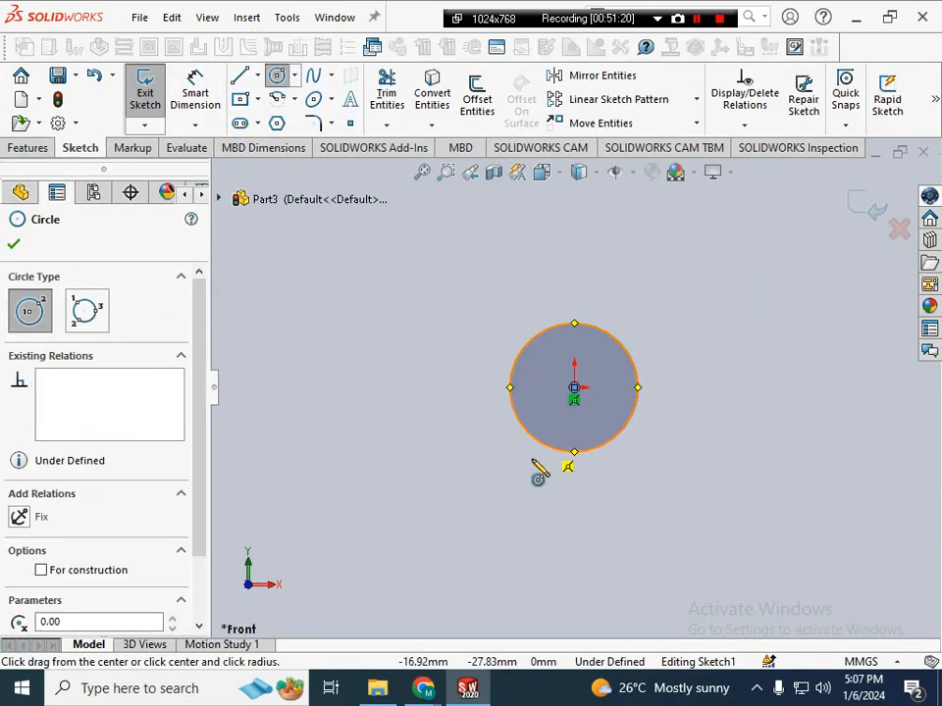
- Extrude the circle as a solid cylinder with a blind depth of 100 mm
{"action": "left_click", "coordinate": [31, 148]}
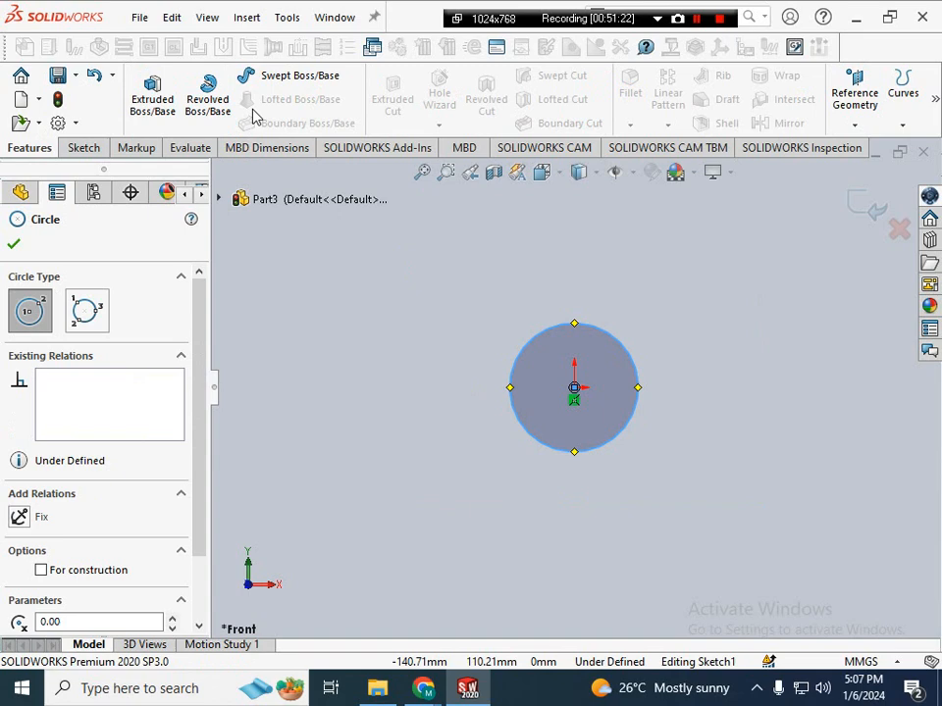
{"action": "left_click", "coordinate": [160, 108]}
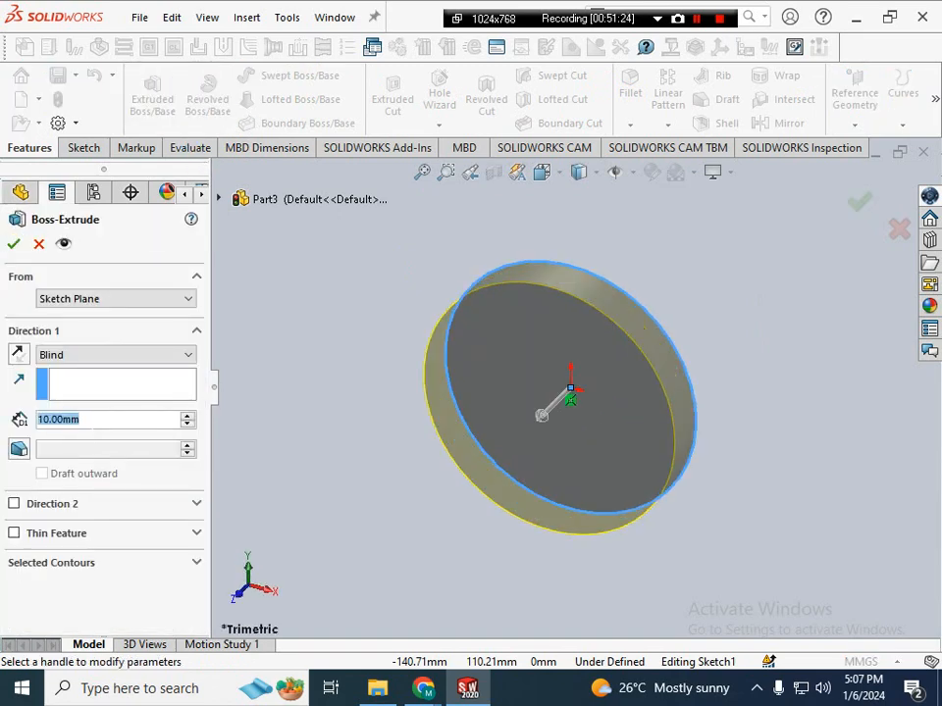
{"action": "type", "text": "100"}
{"action": "key", "text": "Return"}
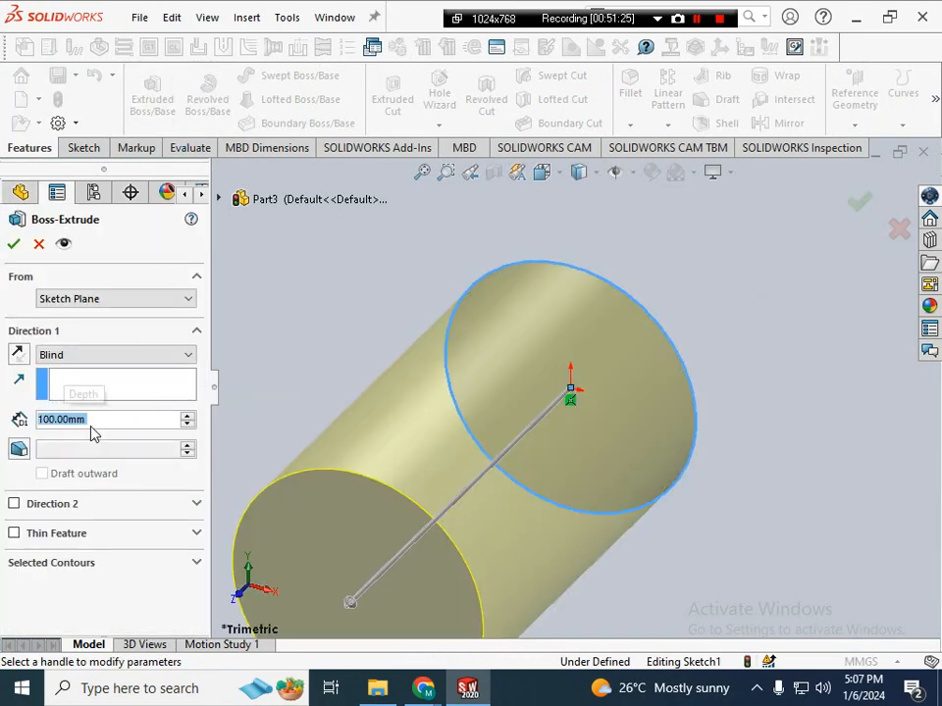
{"action": "left_click", "coordinate": [13, 244]}
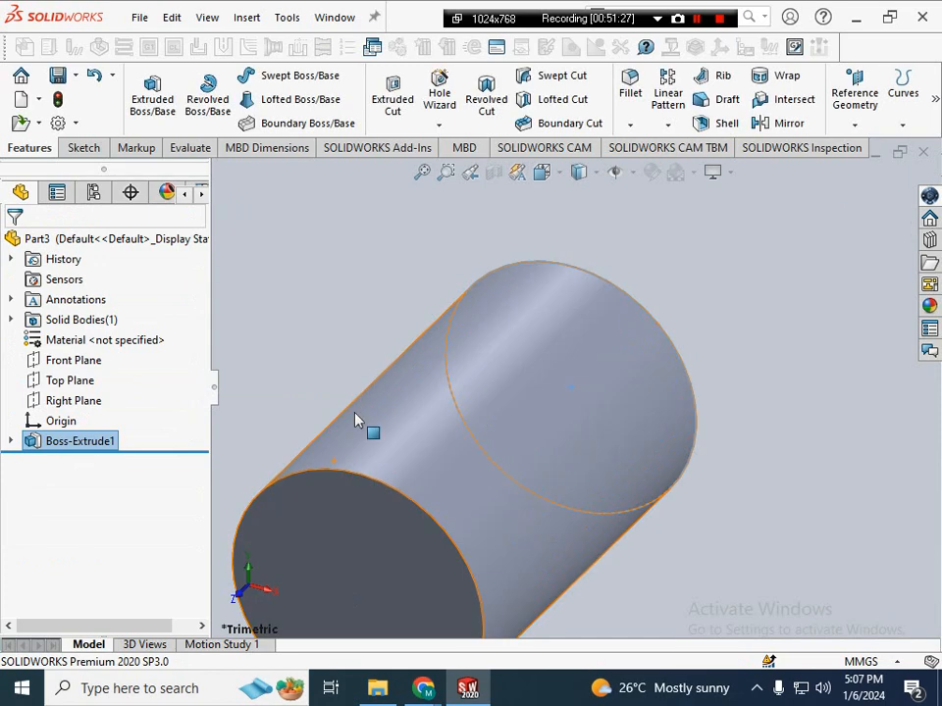
- Orient the view normal to the Front Plane to show the cylinder end-on
{"action": "right_click", "coordinate": [78, 361]}
{"action": "left_click", "coordinate": [181, 334]}
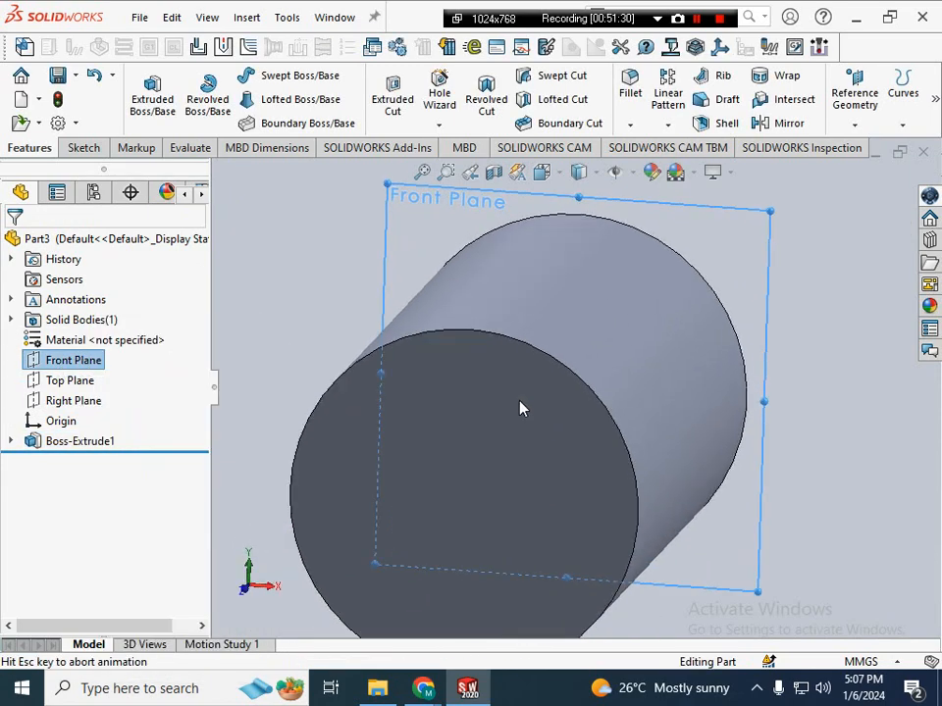
{"action": "left_click", "coordinate": [781, 449]}
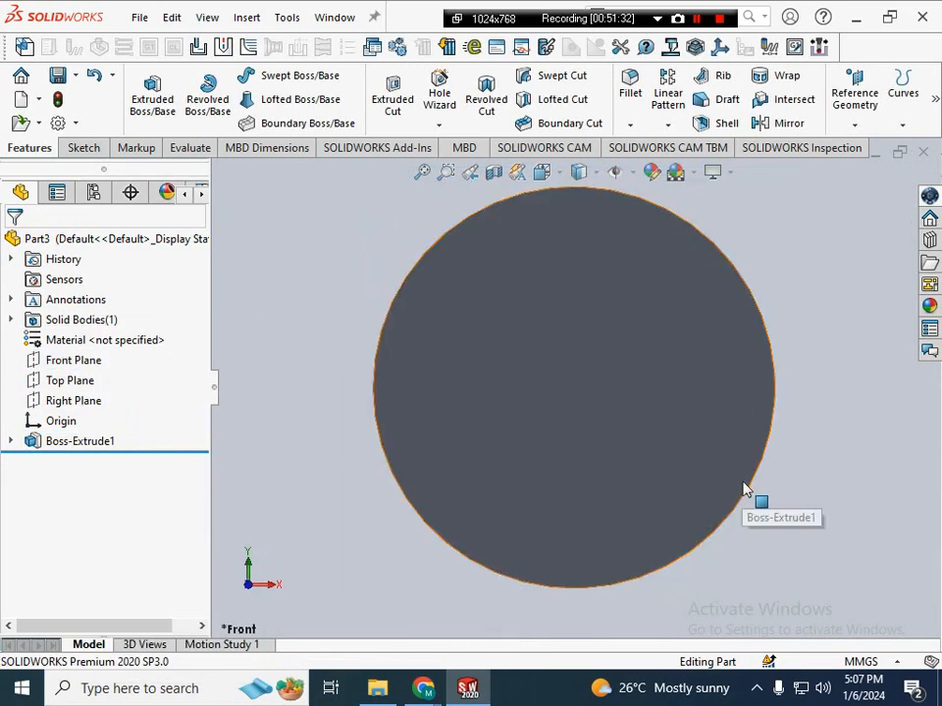
{"action": "right_click", "coordinate": [93, 363]}
{"action": "left_click", "coordinate": [333, 291]}
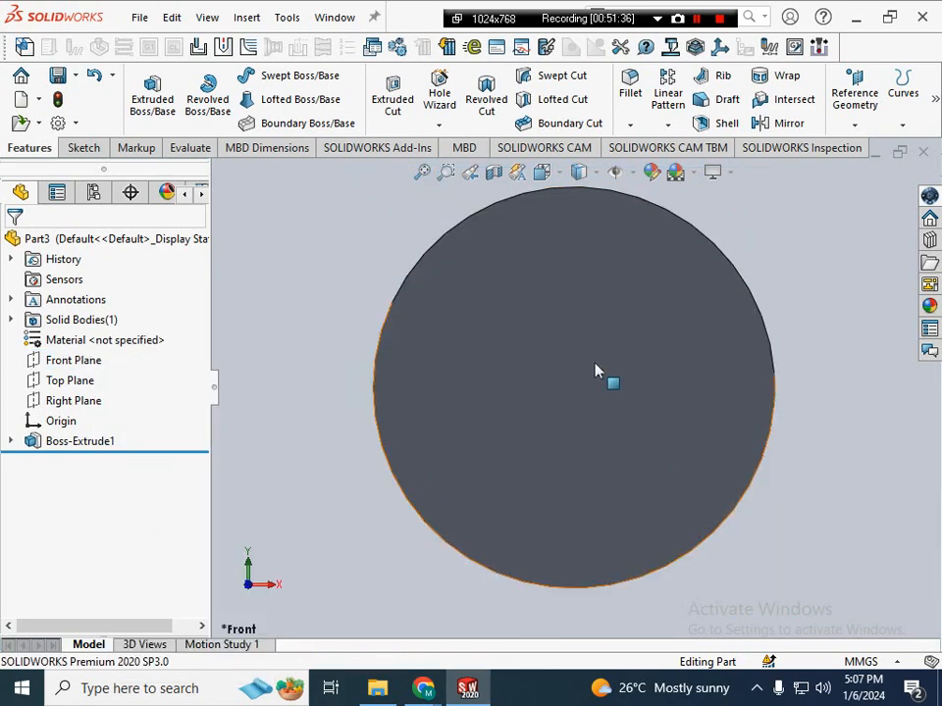
{"action": "scroll", "coordinate": [647, 410], "scroll_direction": "up", "scroll_amount": 3}
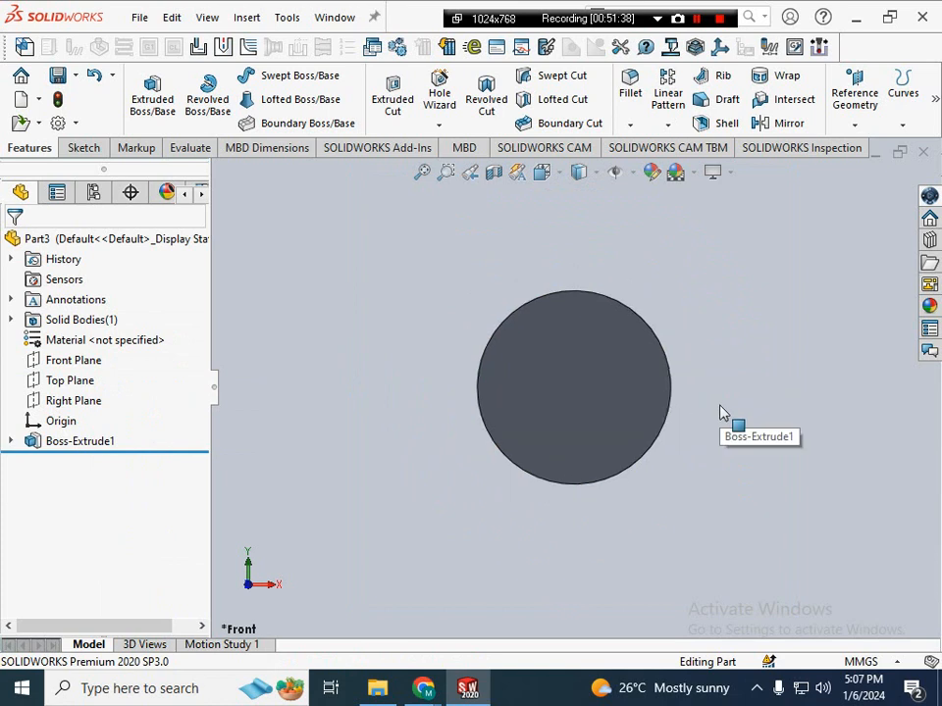
{"action": "scroll", "coordinate": [719, 412], "scroll_direction": "up", "scroll_amount": 2}
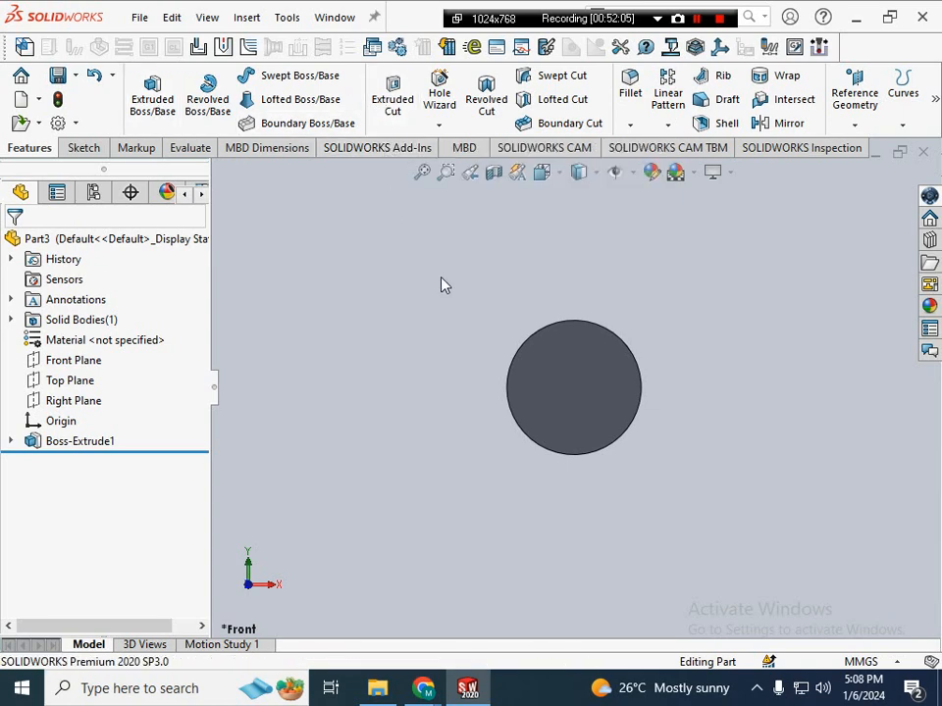
- Rotate the view to examine the cylinder's length and its front end face
{"action": "middle_click_drag", "start_coordinate": [439, 307], "coordinate": [458, 319]}
{"action": "right_click", "coordinate": [460, 321]}
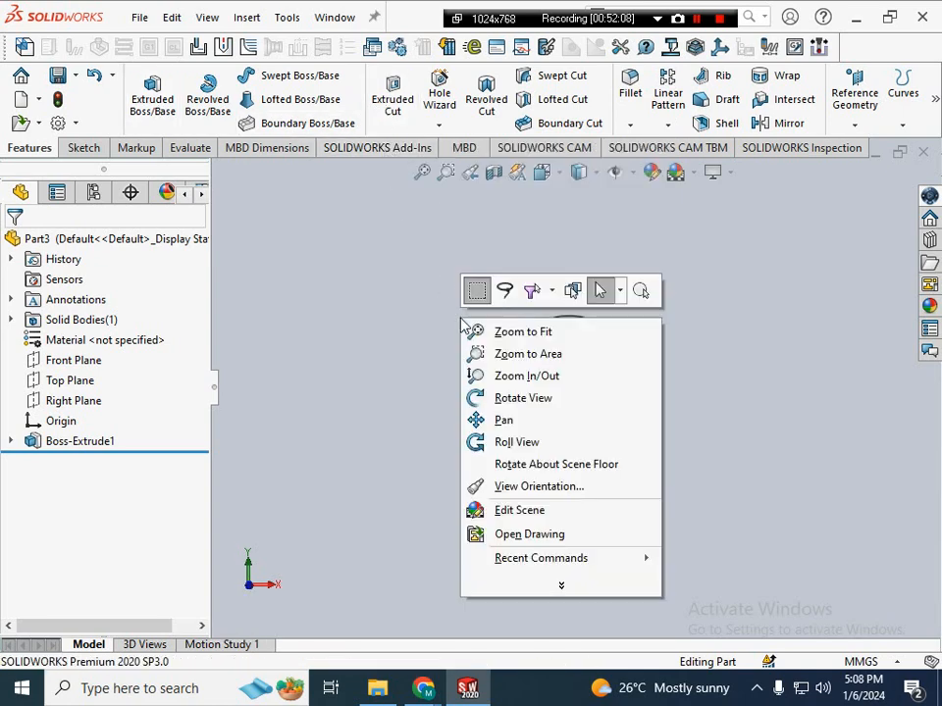
{"action": "left_click", "coordinate": [353, 192]}
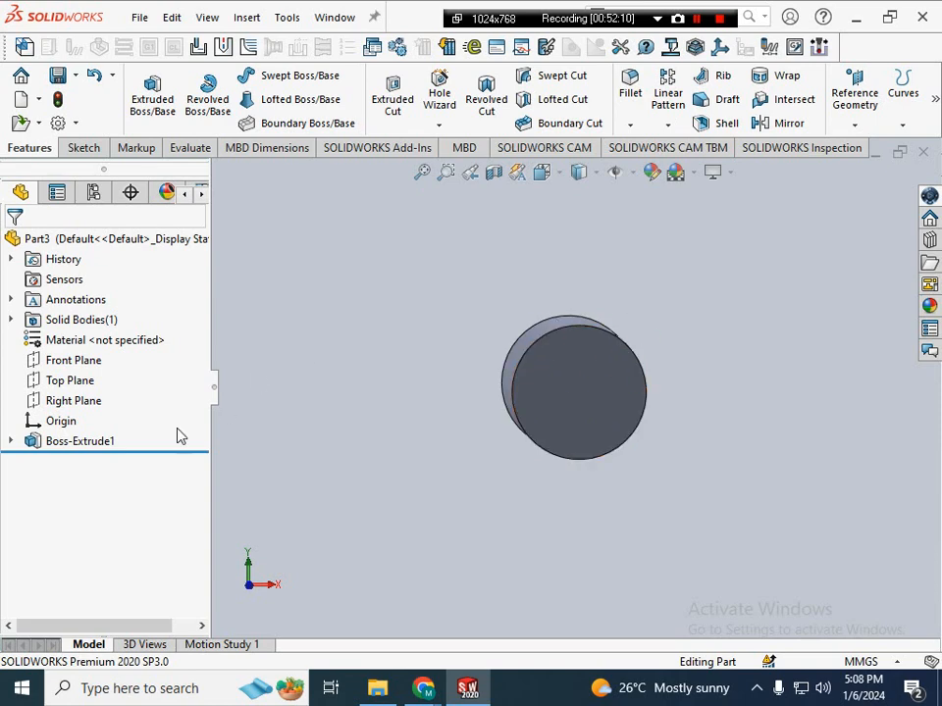
{"action": "right_click", "coordinate": [88, 361]}
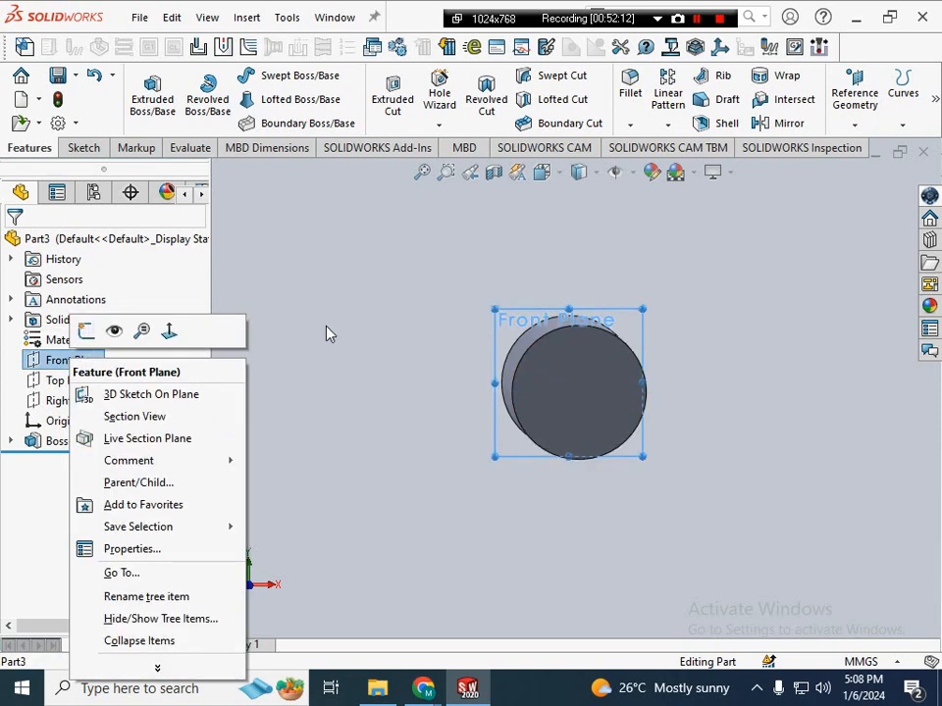
{"action": "left_click", "coordinate": [368, 309]}
{"action": "right_click", "coordinate": [404, 281]}
{"action": "left_click", "coordinate": [466, 400]}
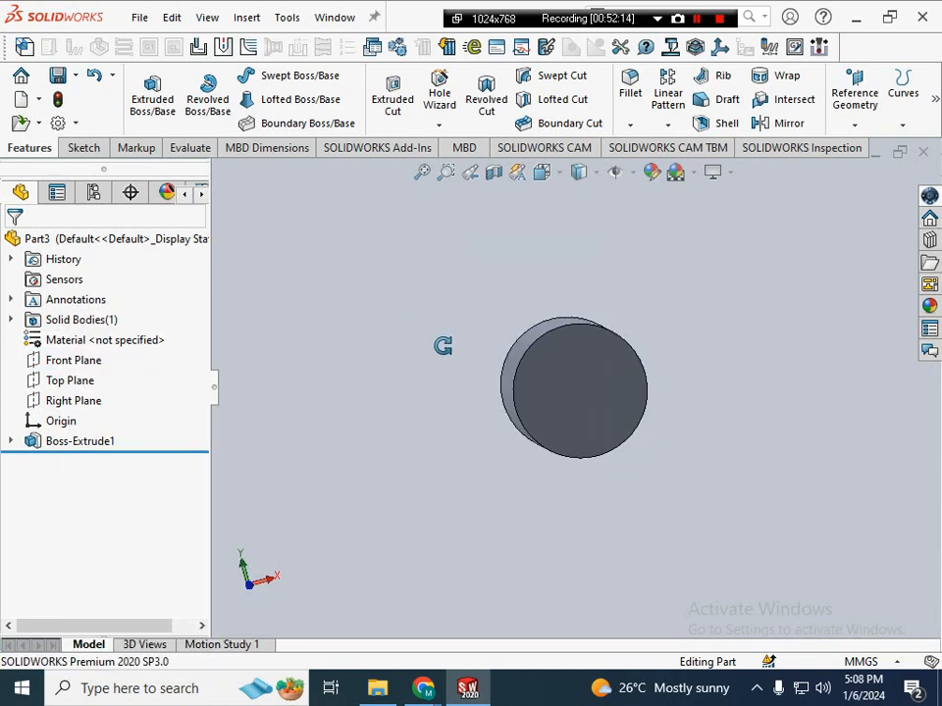
{"action": "left_click_drag", "start_coordinate": [441, 342], "coordinate": [599, 402]}
{"action": "right_click", "coordinate": [458, 269]}
{"action": "left_click", "coordinate": [492, 372]}
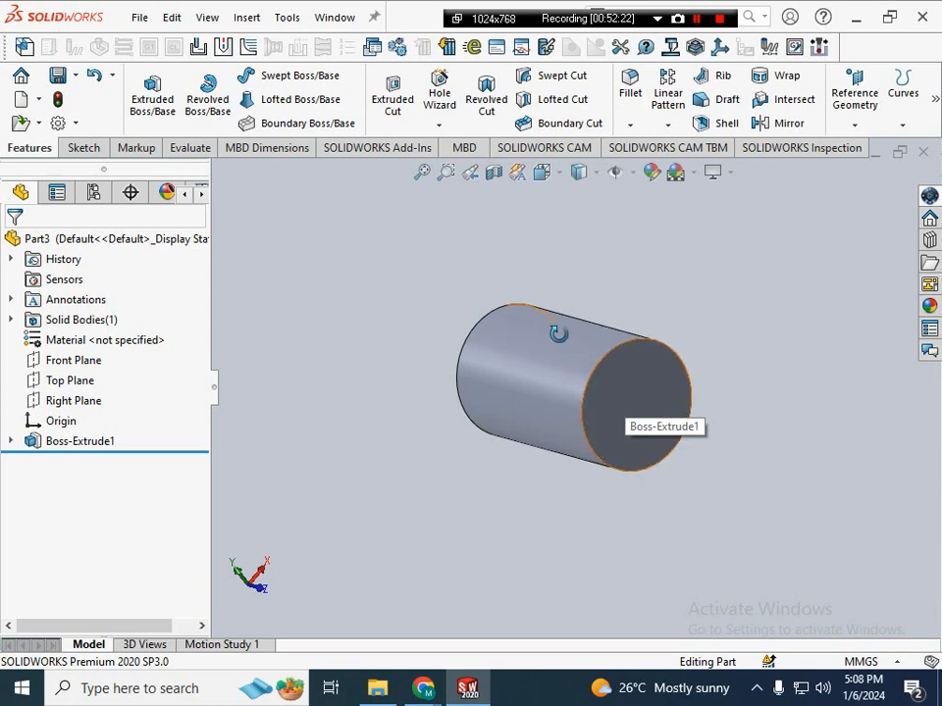
- Start a sketch on the cylinder's front end face and draw a small circle centred on the origin
{"action": "right_click", "coordinate": [629, 406]}
{"action": "right_click", "coordinate": [424, 306]}
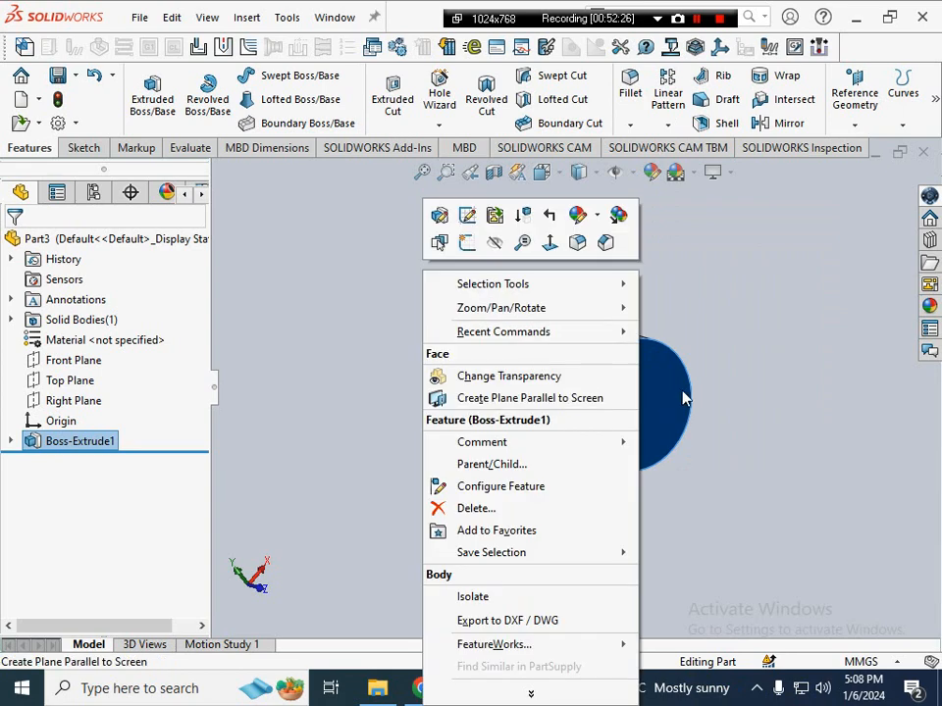
{"action": "left_click", "coordinate": [686, 390]}
{"action": "right_click", "coordinate": [638, 391]}
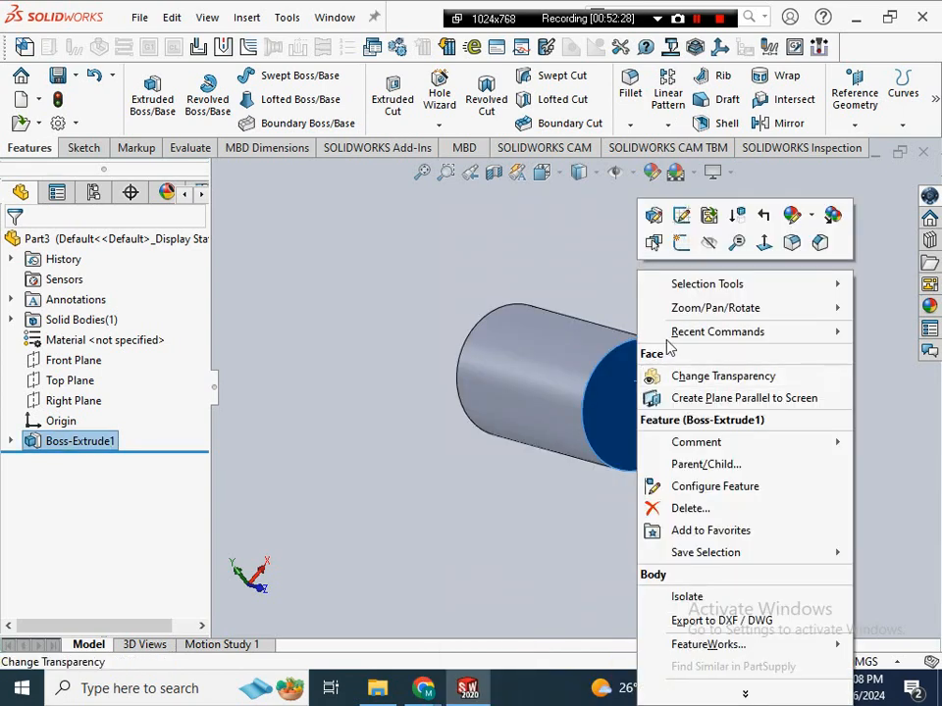
{"action": "left_click", "coordinate": [683, 244]}
{"action": "left_click", "coordinate": [276, 76]}
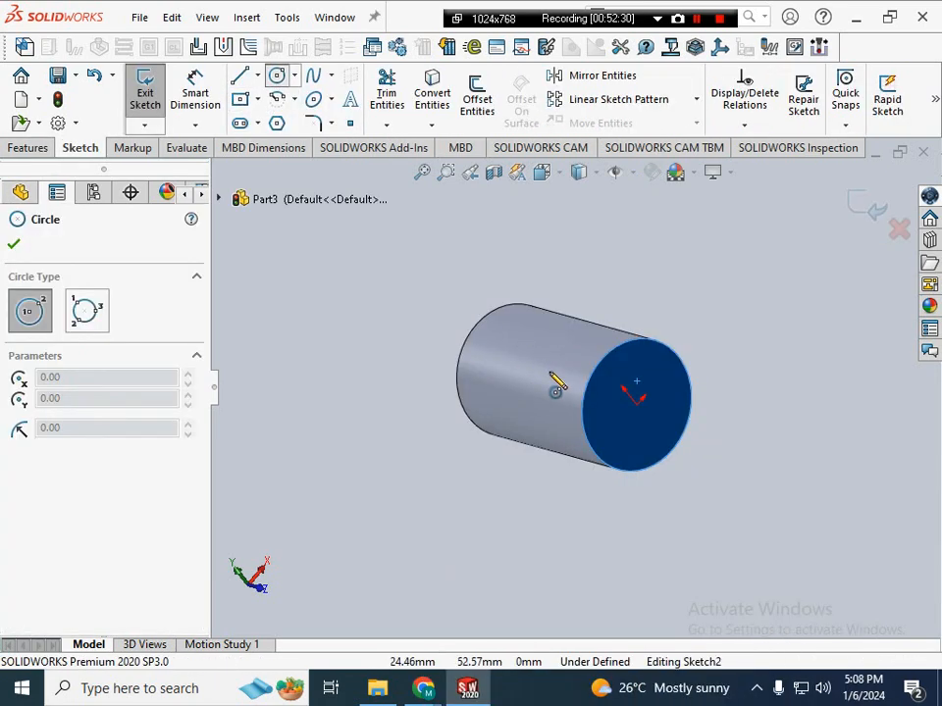
{"action": "left_click", "coordinate": [637, 404]}
{"action": "left_click", "coordinate": [639, 424]}
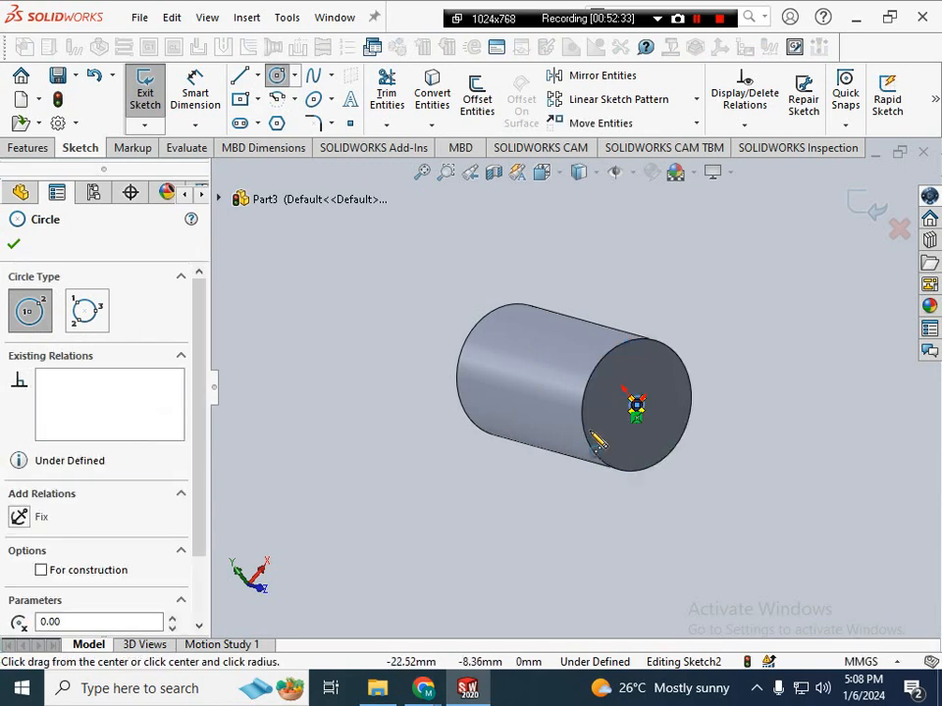
- Set up an extruded cut of the small circle with a blind depth of 20 mm
{"action": "left_click", "coordinate": [37, 149]}
{"action": "left_click", "coordinate": [391, 98]}
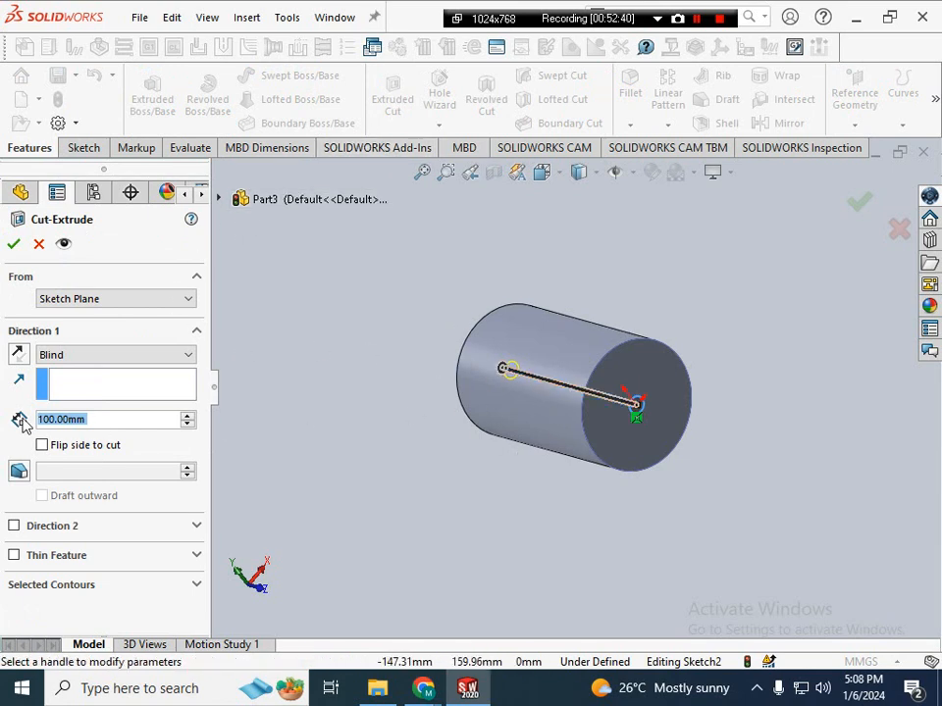
{"action": "left_click", "coordinate": [106, 358]}
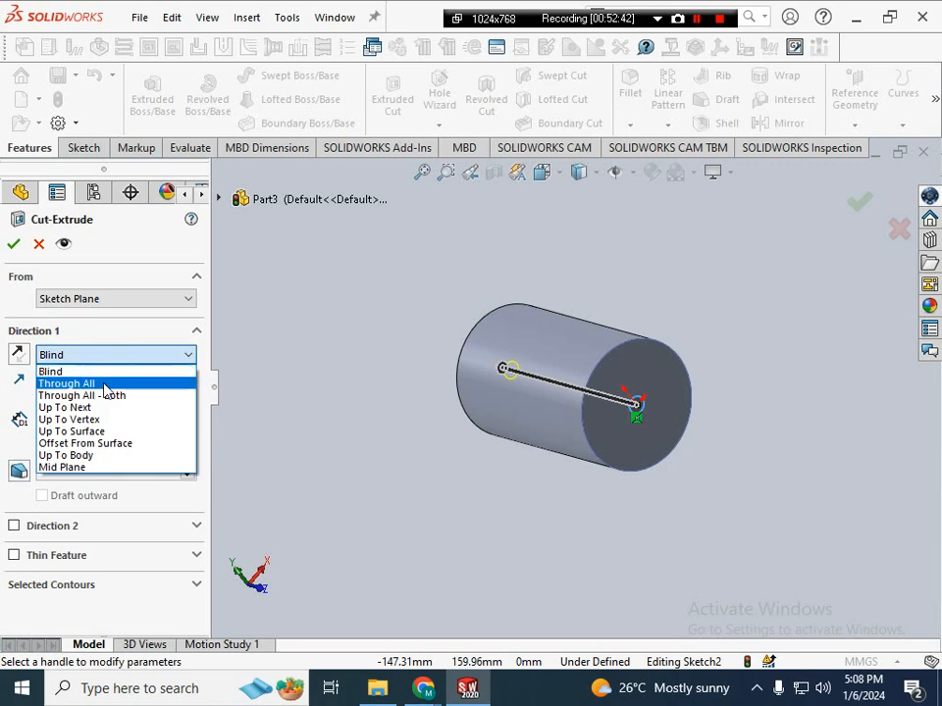
{"action": "left_click", "coordinate": [104, 384]}
{"action": "double_click", "coordinate": [86, 419]}
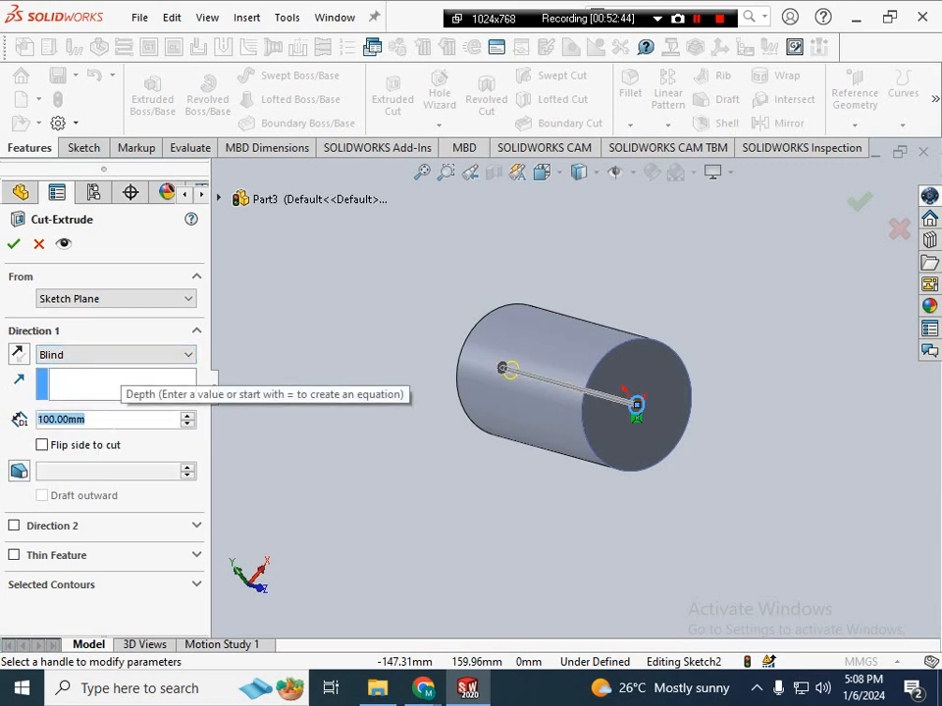
{"action": "type", "text": "20"}
{"action": "key", "text": "Return"}
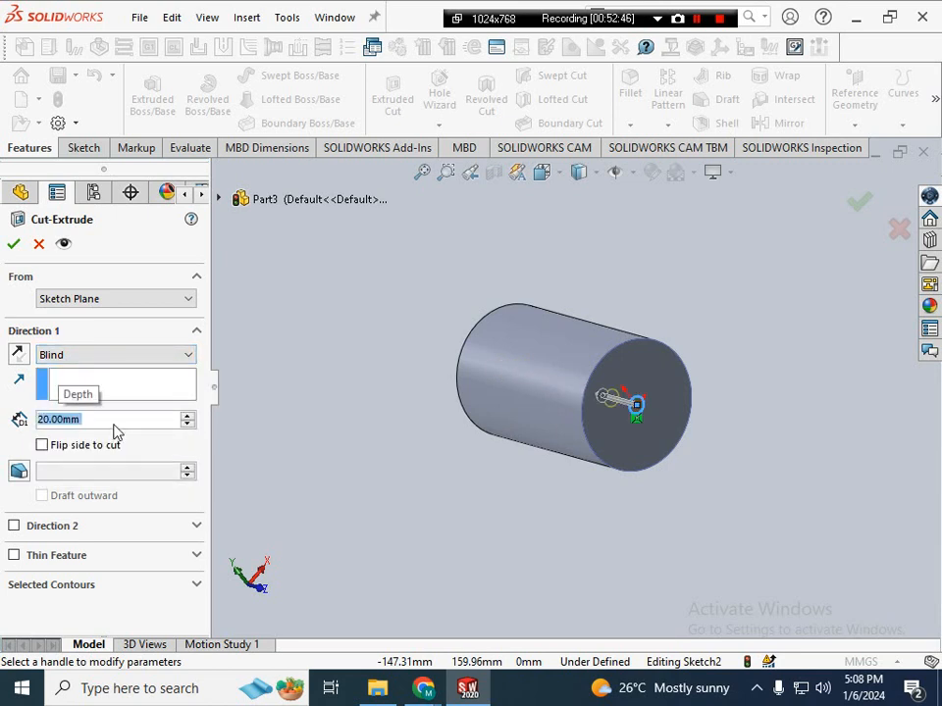
- Change the cut's end condition to Through All and finish the cut
{"action": "left_click", "coordinate": [111, 359]}
{"action": "left_click", "coordinate": [109, 383]}
{"action": "left_click", "coordinate": [13, 243]}
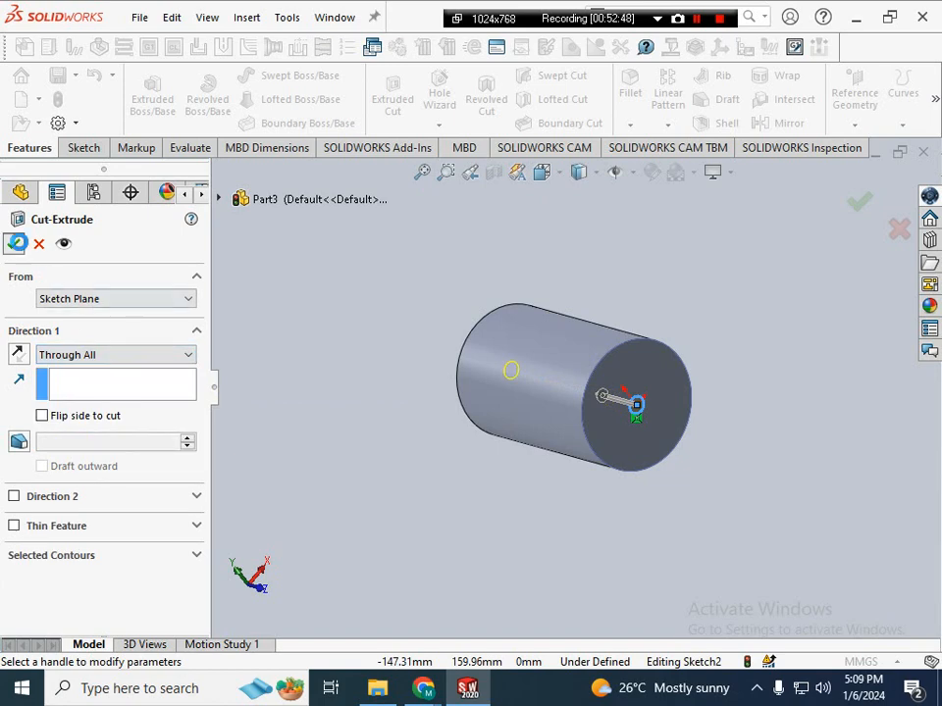
- Examine the central hole from an angled view and end-on, with the view normal to the Front Plane
{"action": "right_click", "coordinate": [573, 268]}
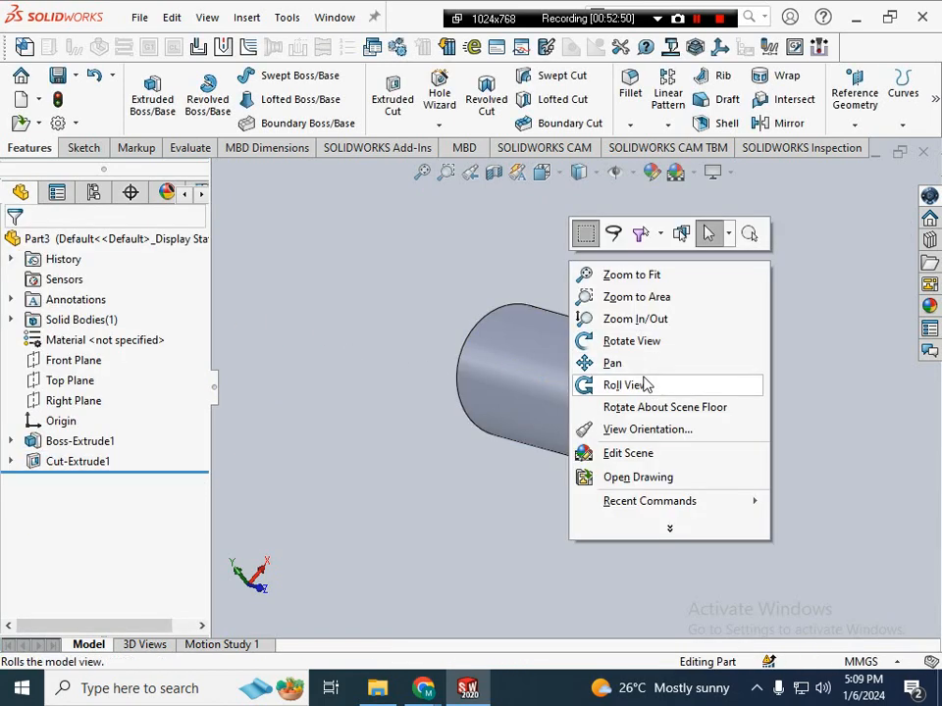
{"action": "left_click", "coordinate": [641, 385]}
{"action": "right_click", "coordinate": [608, 330]}
{"action": "left_click", "coordinate": [662, 428]}
{"action": "left_click_drag", "start_coordinate": [662, 428], "coordinate": [591, 384]}
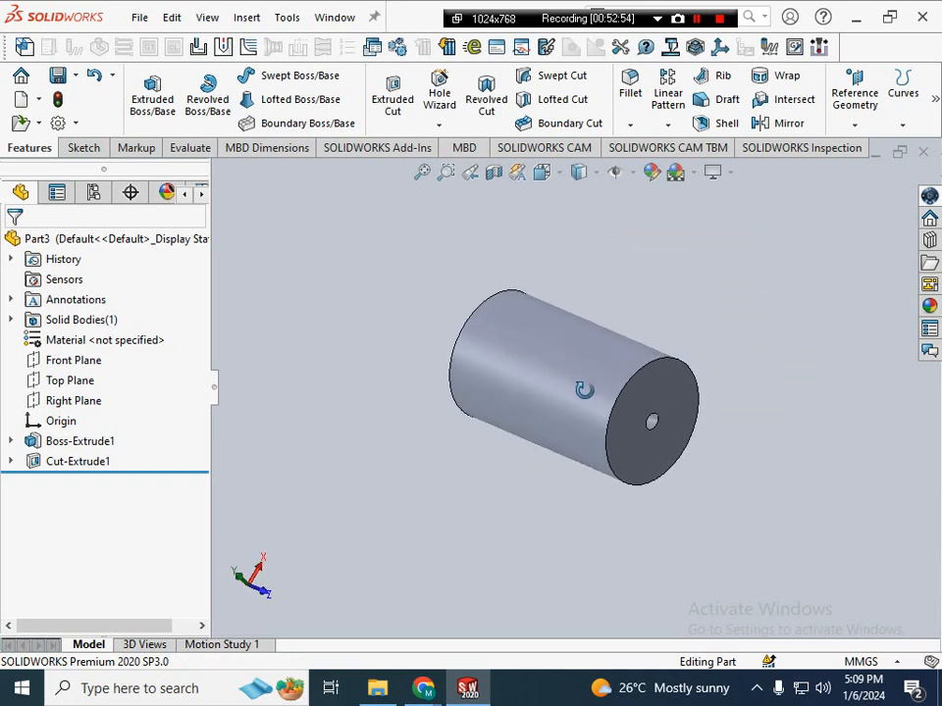
{"action": "left_click", "coordinate": [60, 401]}
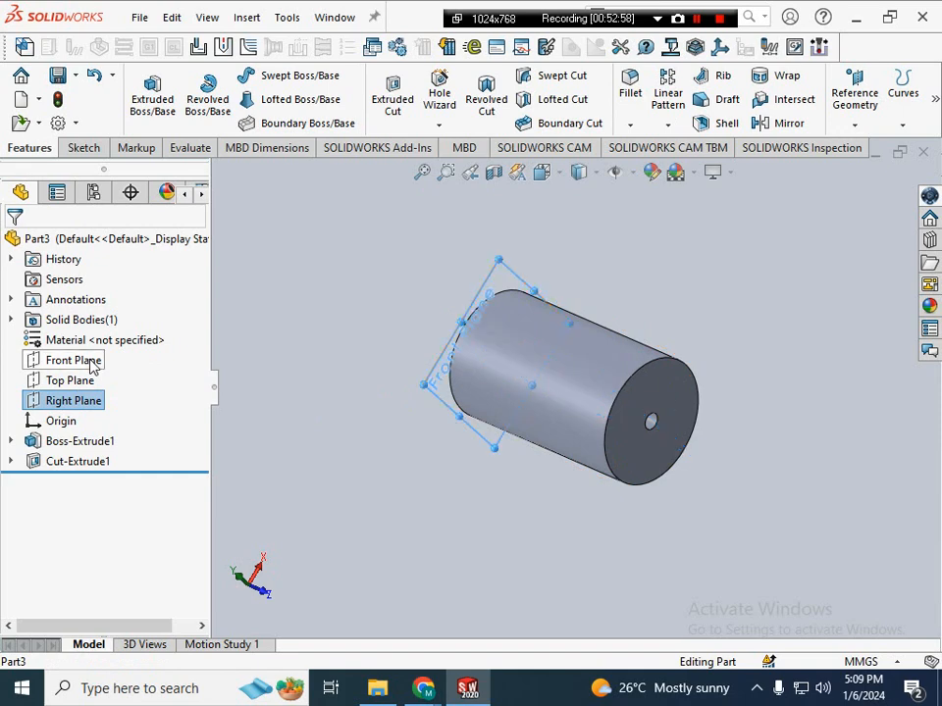
{"action": "left_click", "coordinate": [88, 362]}
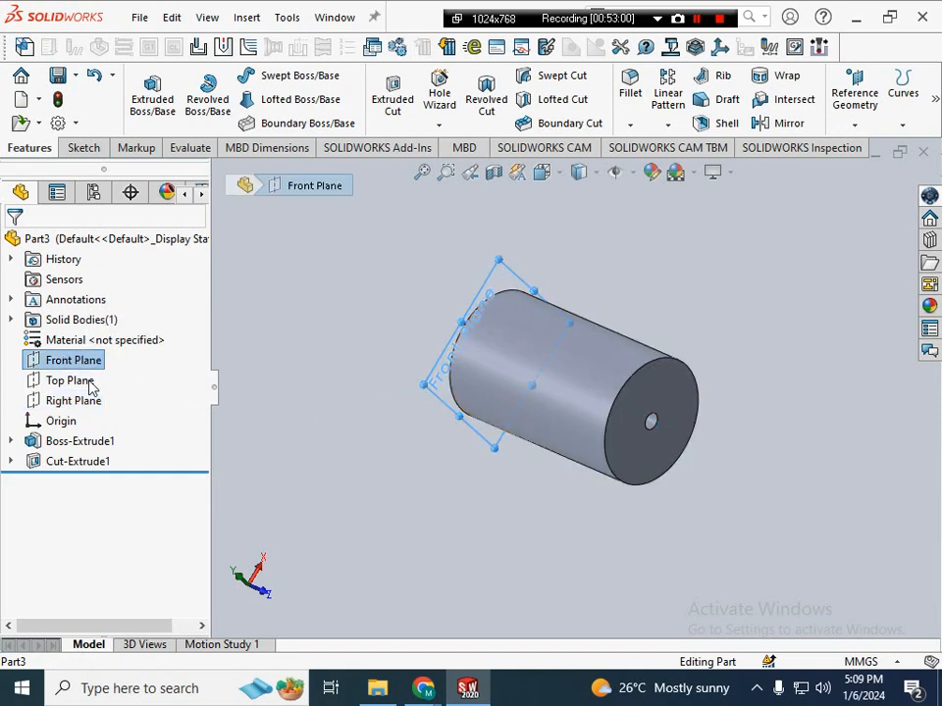
{"action": "right_click", "coordinate": [88, 362]}
{"action": "left_click", "coordinate": [173, 338]}
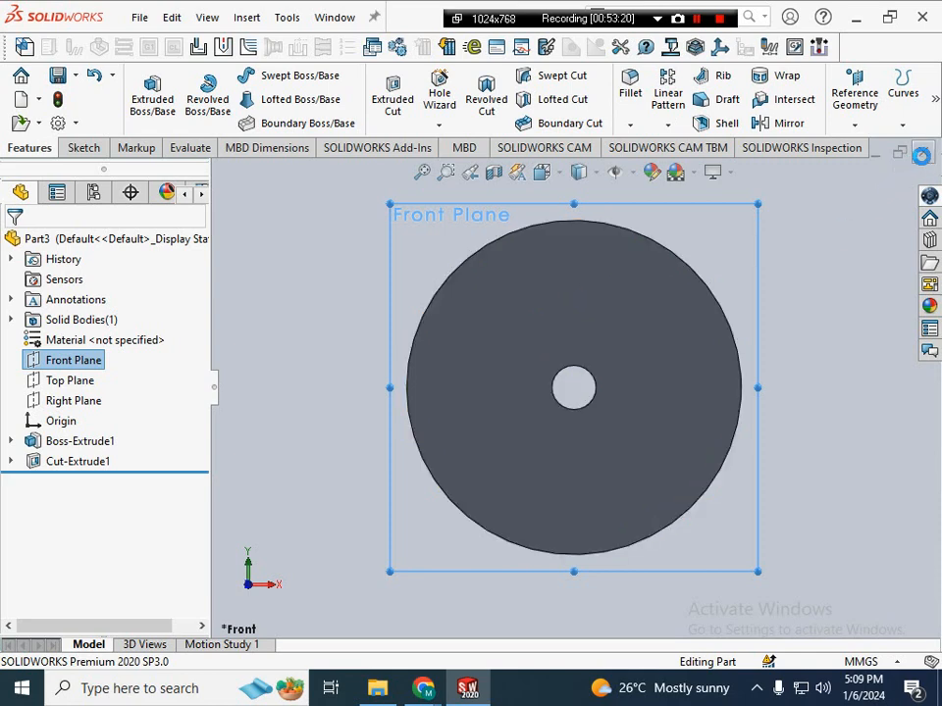
- Close the cylinder part with the central hole without saving it
{"action": "key", "text": "ctrl+w"}
{"action": "left_click", "coordinate": [495, 365]}
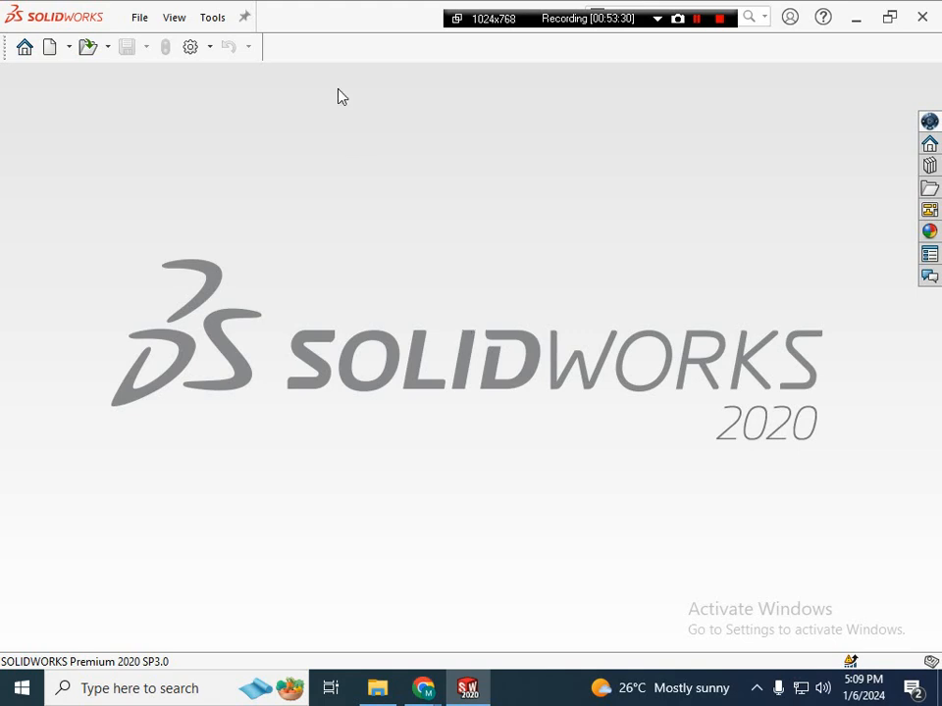
- Create a new part document
{"action": "left_click", "coordinate": [53, 57]}
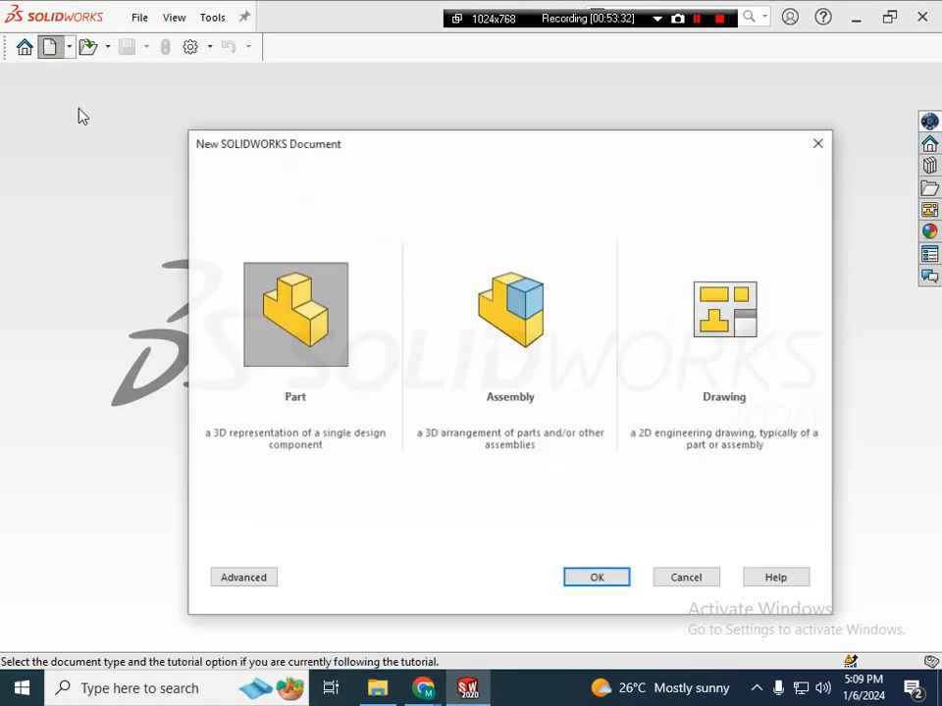
{"action": "left_click", "coordinate": [594, 581]}
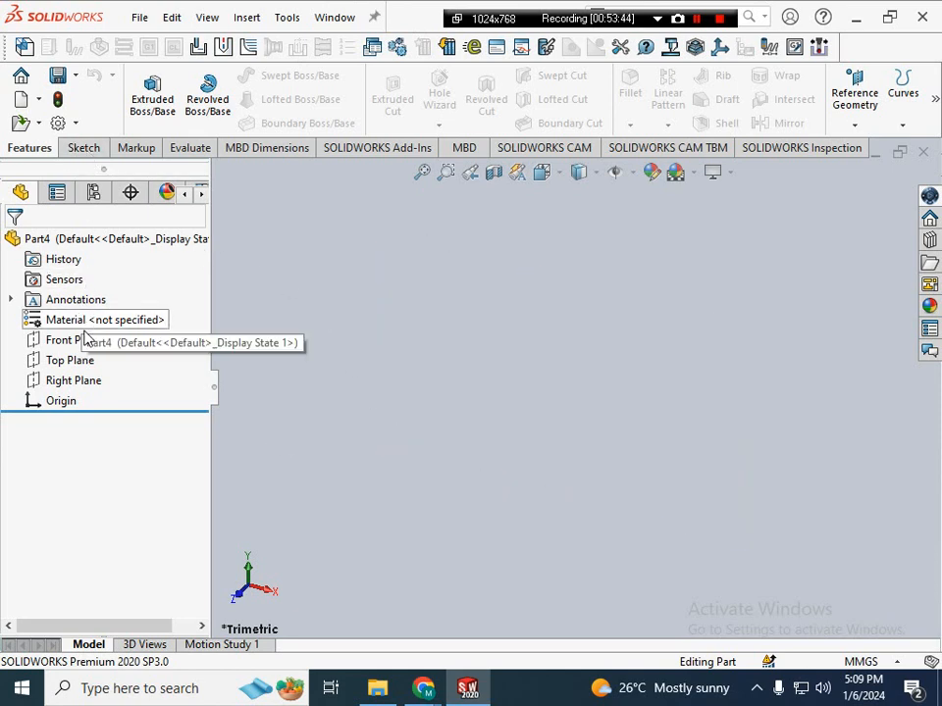
{"action": "left_click", "coordinate": [84, 148]}
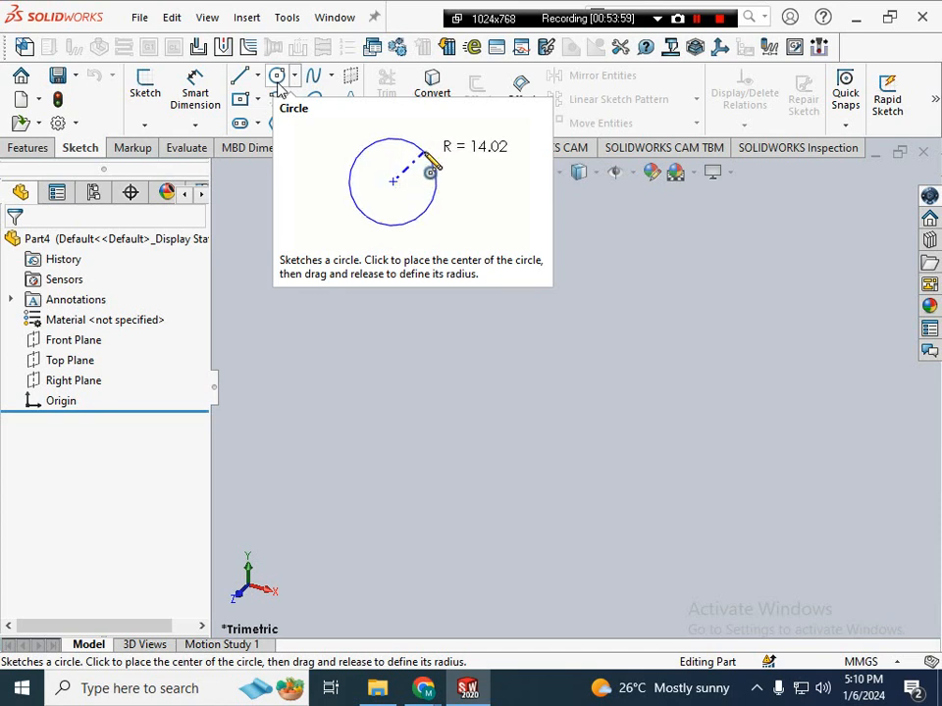
{"action": "left_click", "coordinate": [41, 147]}
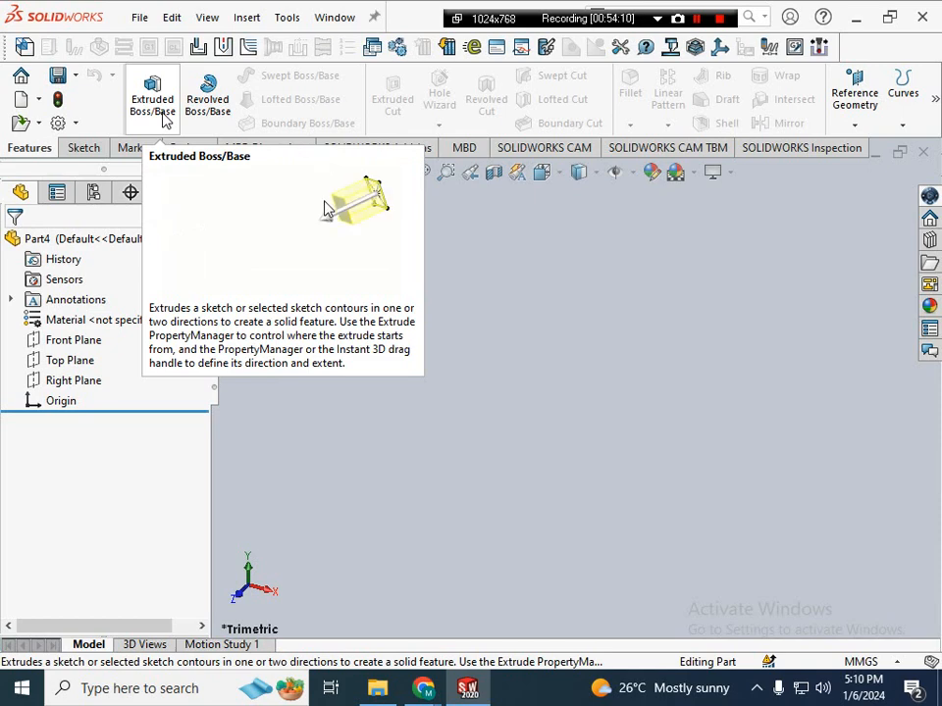
{"action": "left_click", "coordinate": [81, 148]}
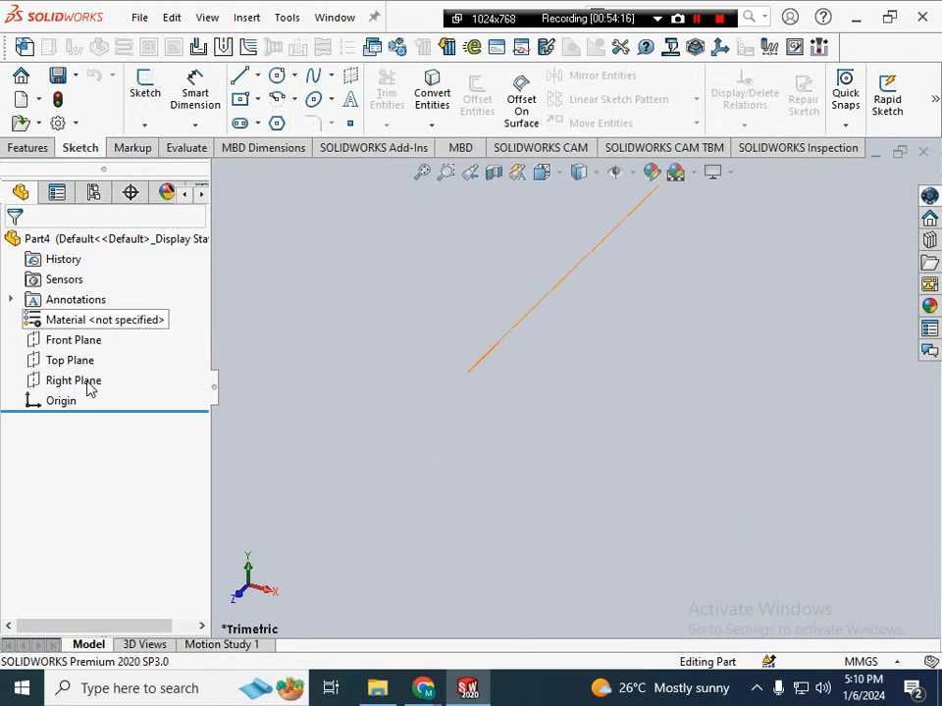
{"action": "left_click", "coordinate": [29, 148]}
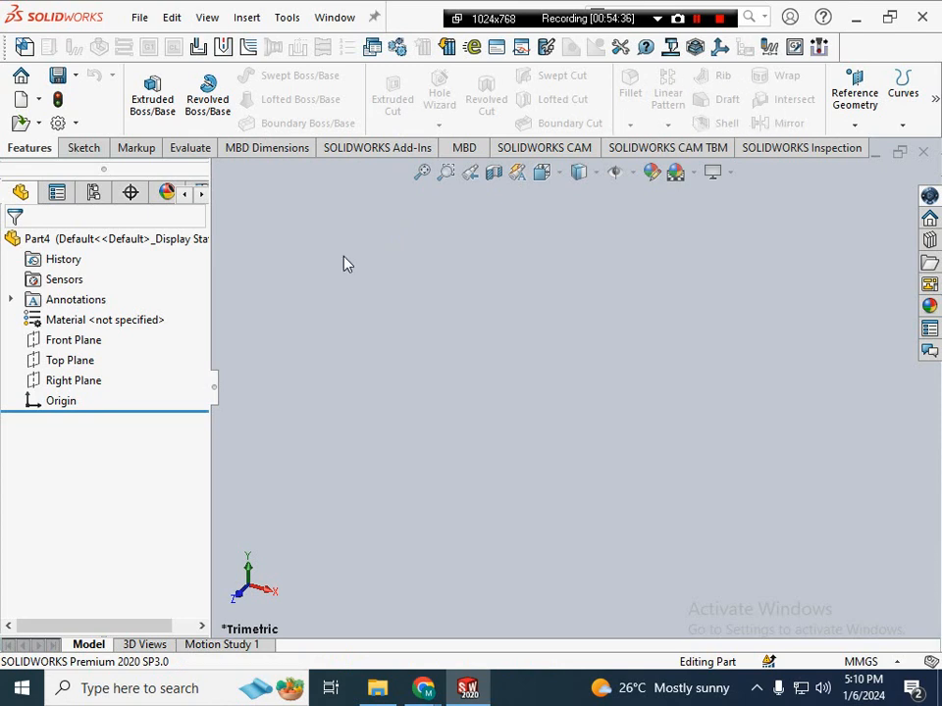
- Start a sketch on the Right Plane and draw a circle centred on the origin
{"action": "right_click", "coordinate": [99, 385]}
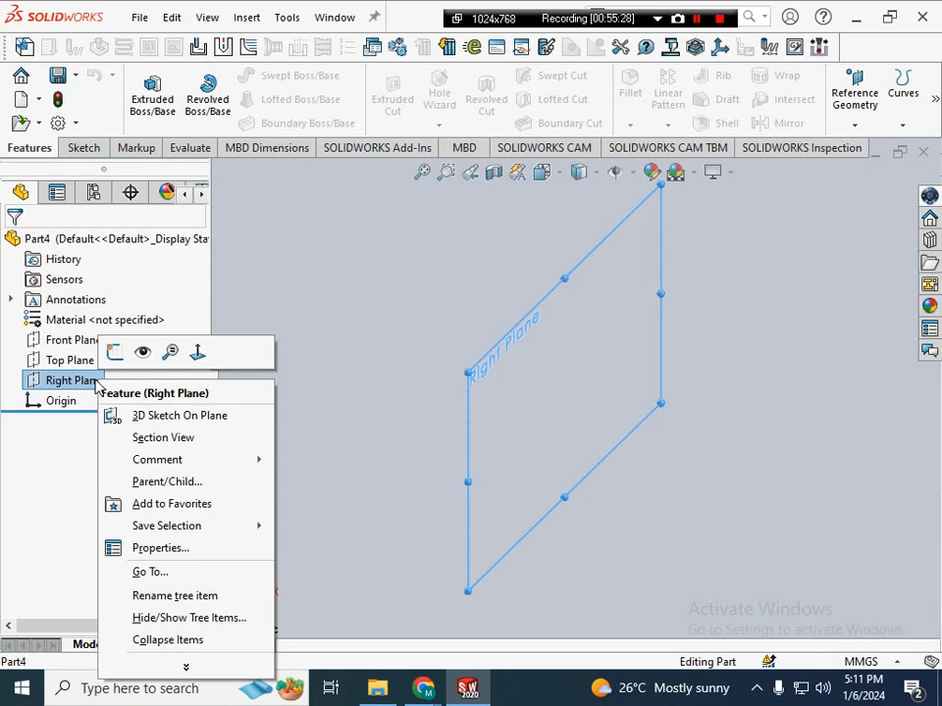
{"action": "left_click", "coordinate": [114, 353]}
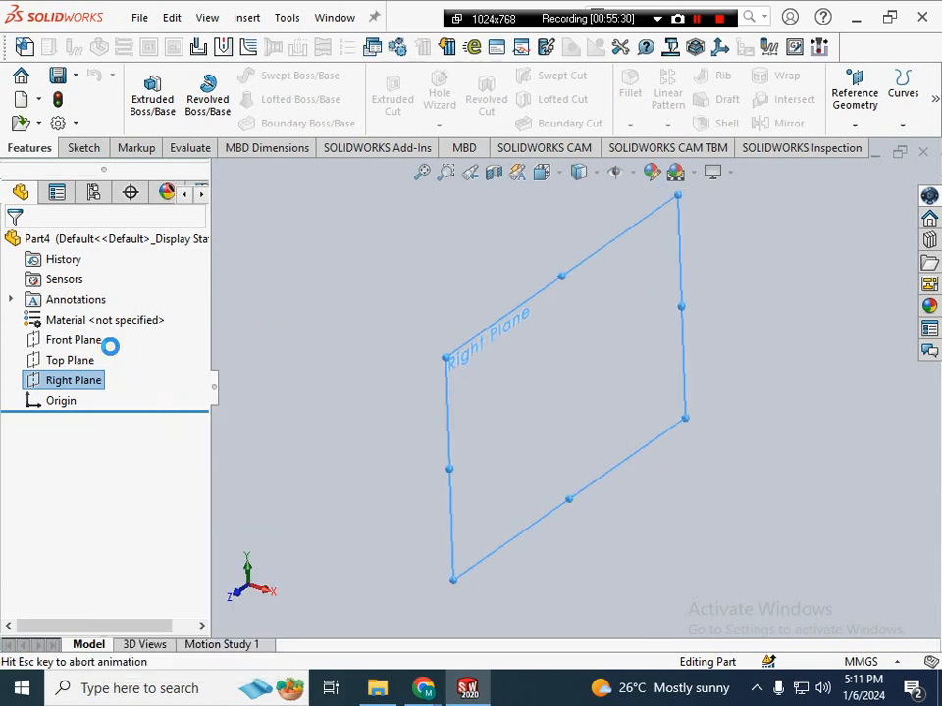
{"action": "left_click", "coordinate": [276, 78]}
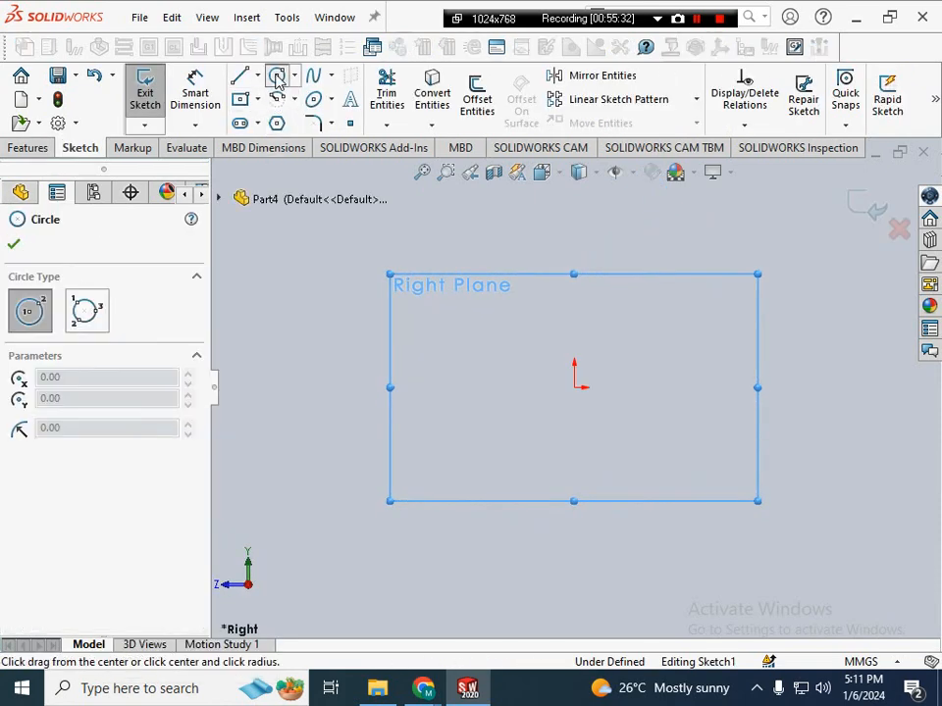
{"action": "left_click", "coordinate": [574, 388]}
{"action": "left_click", "coordinate": [500, 496]}
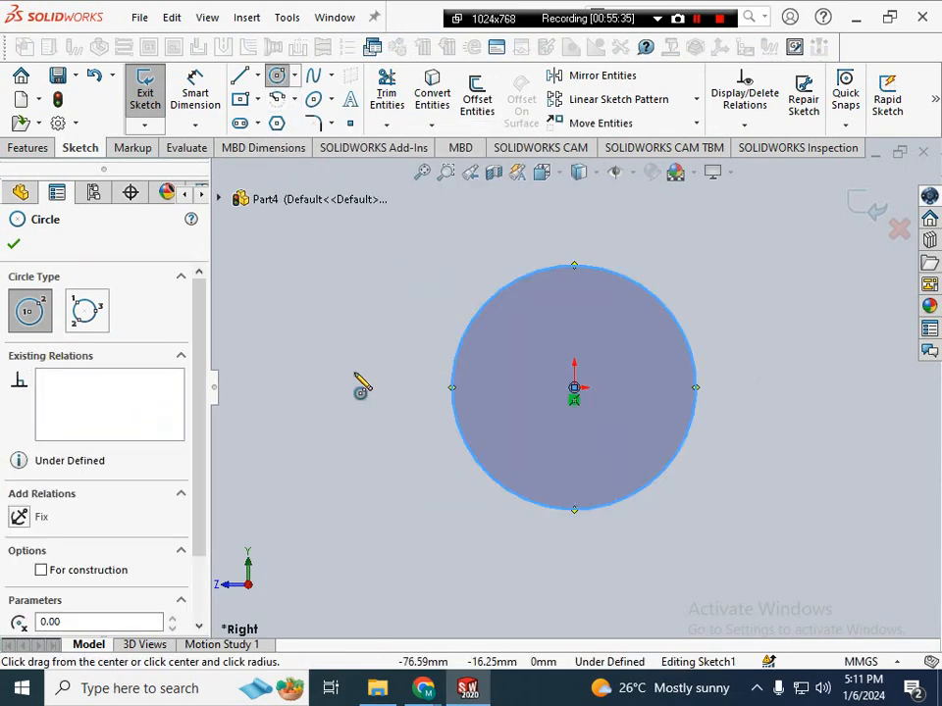
- Extrude the circle as a blind boss 380 mm long
{"action": "left_click", "coordinate": [32, 147]}
{"action": "left_click", "coordinate": [152, 98]}
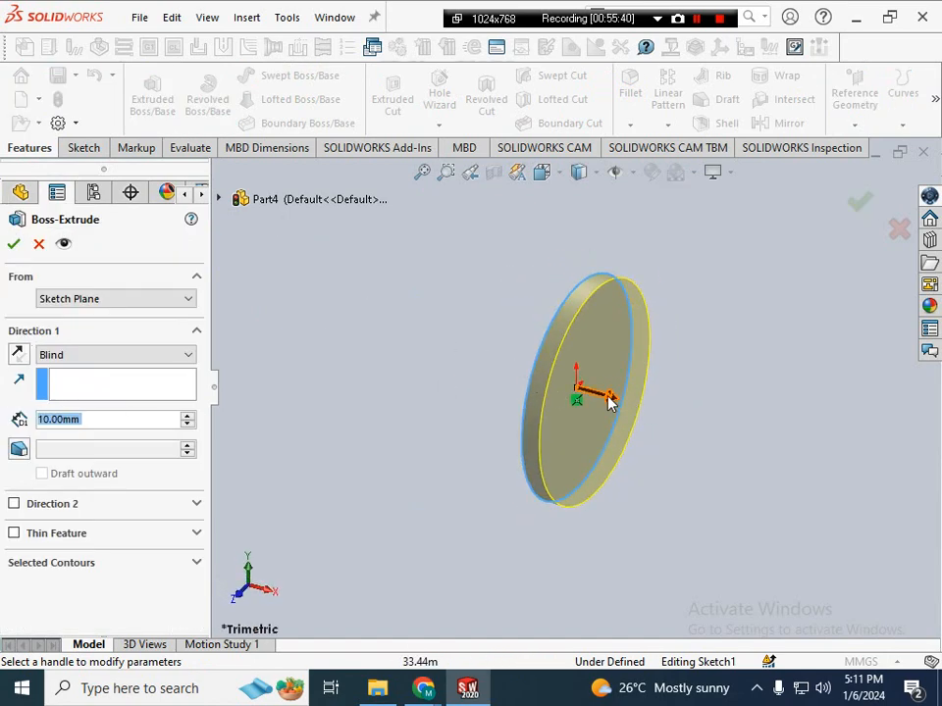
{"action": "scroll", "coordinate": [628, 415], "scroll_direction": "up", "scroll_amount": 2}
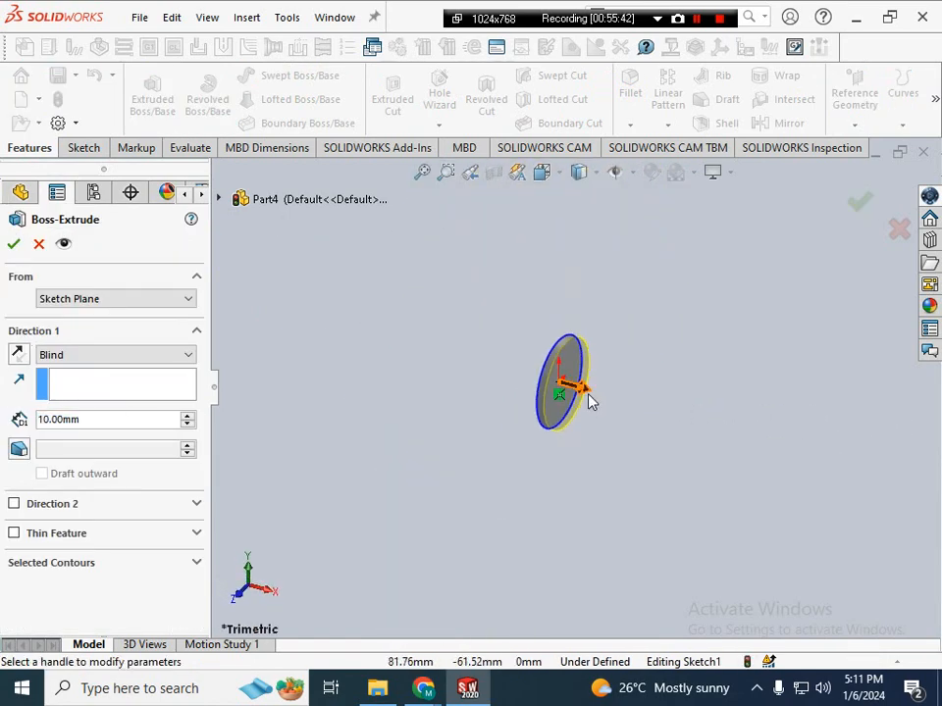
{"action": "left_click_drag", "start_coordinate": [589, 399], "coordinate": [829, 437]}
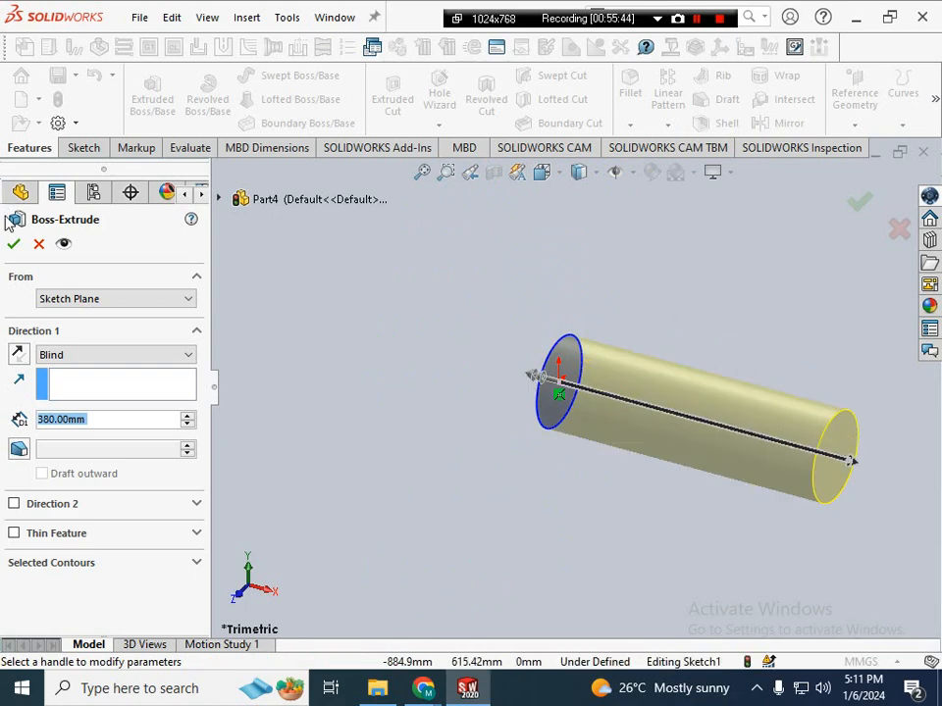
{"action": "left_click", "coordinate": [13, 244]}
{"action": "scroll", "coordinate": [634, 315], "scroll_direction": "up", "scroll_amount": 2}
{"action": "right_click", "coordinate": [631, 339]}
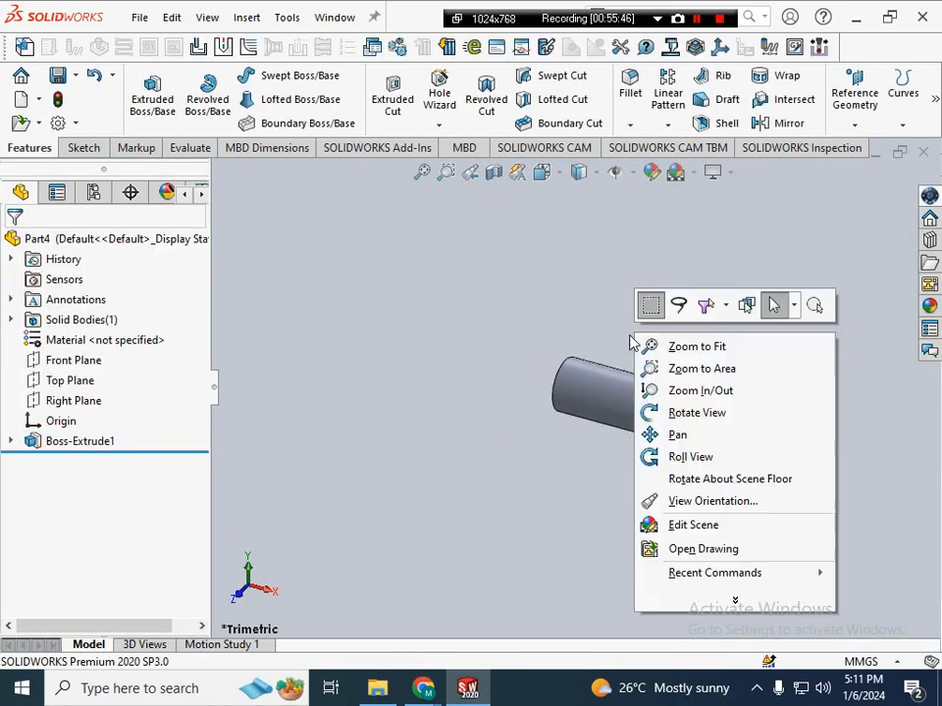
{"action": "left_click", "coordinate": [554, 341]}
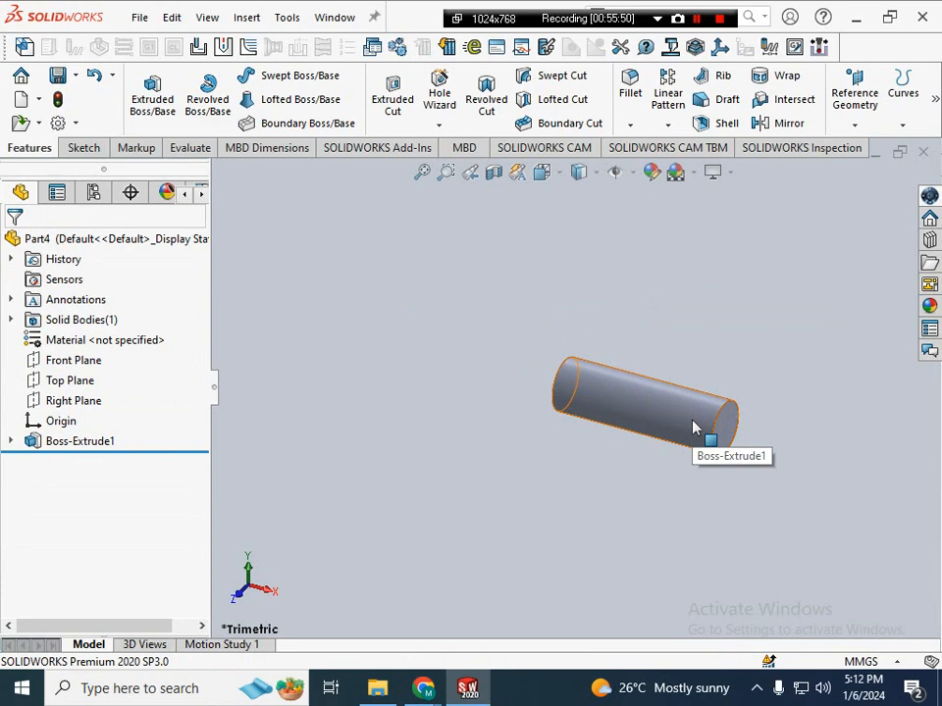
- Edit the cylinder's extrusion and shorten its blind depth to 31 mm
{"action": "right_click", "coordinate": [55, 444]}
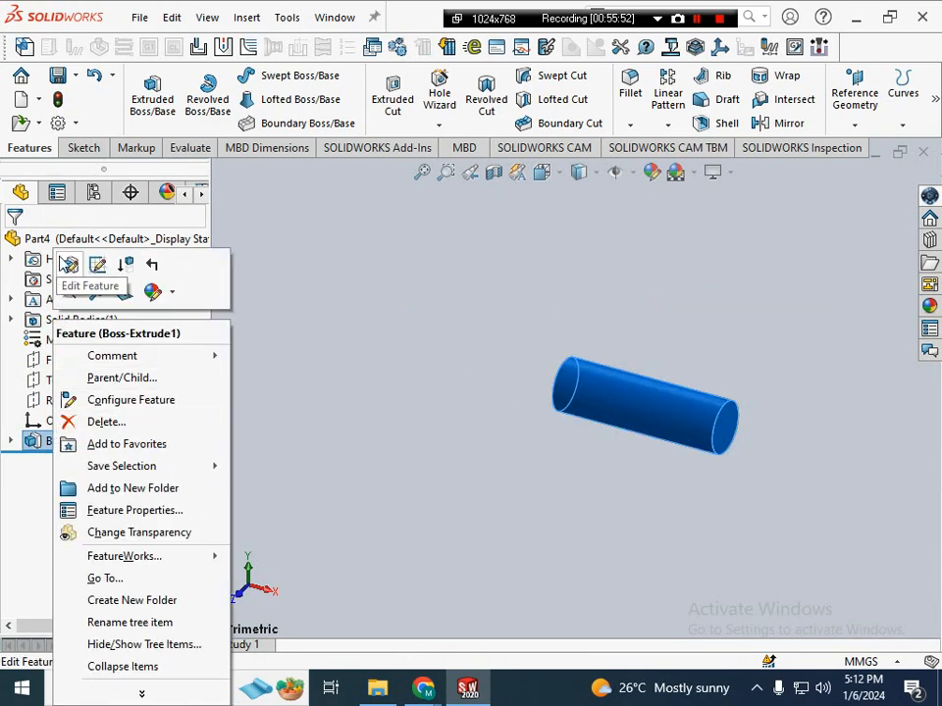
{"action": "left_click", "coordinate": [69, 263]}
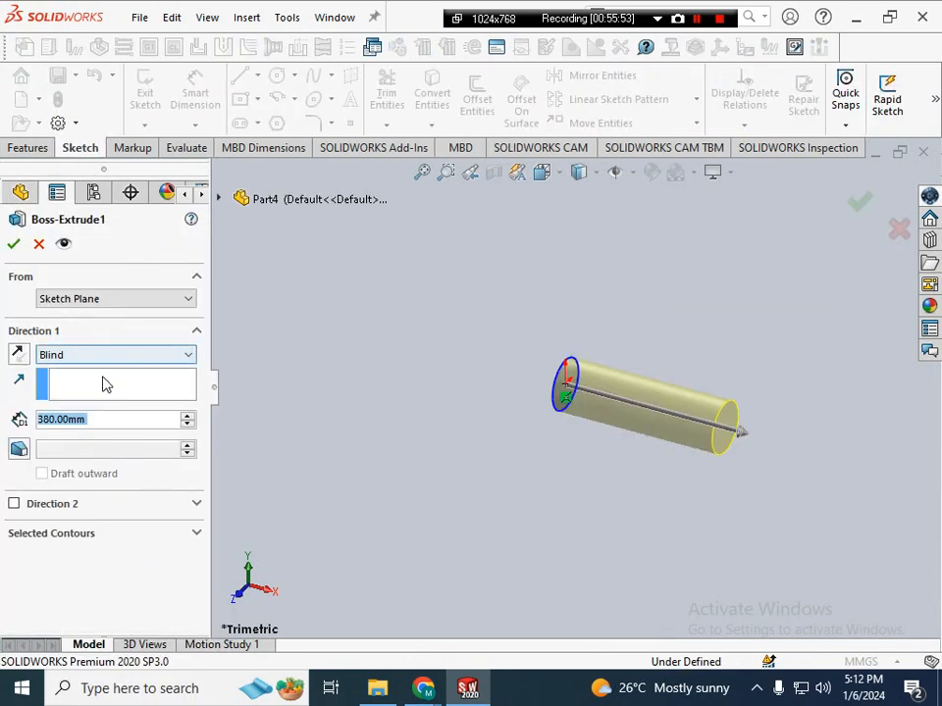
{"action": "left_click", "coordinate": [746, 438]}
{"action": "left_click_drag", "start_coordinate": [583, 418], "coordinate": [589, 420]}
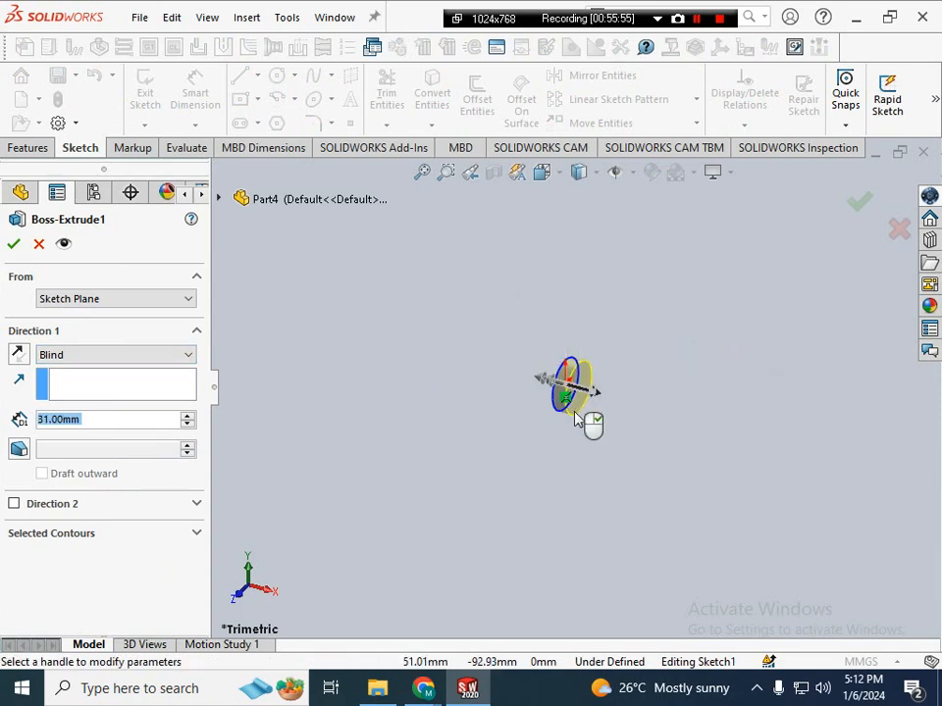
{"action": "left_click", "coordinate": [14, 243]}
- Start a sketch on the disc's flat end face and draw a smaller circle centred on the origin
{"action": "scroll", "coordinate": [653, 392], "scroll_direction": "down", "scroll_amount": 5}
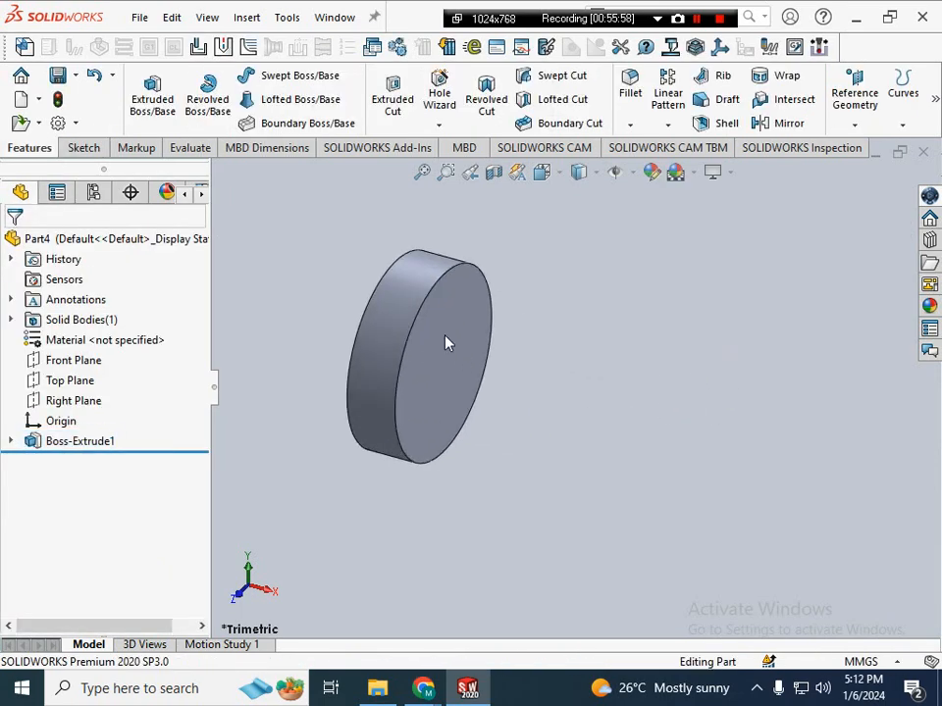
{"action": "left_click", "coordinate": [454, 357]}
{"action": "right_click", "coordinate": [457, 275]}
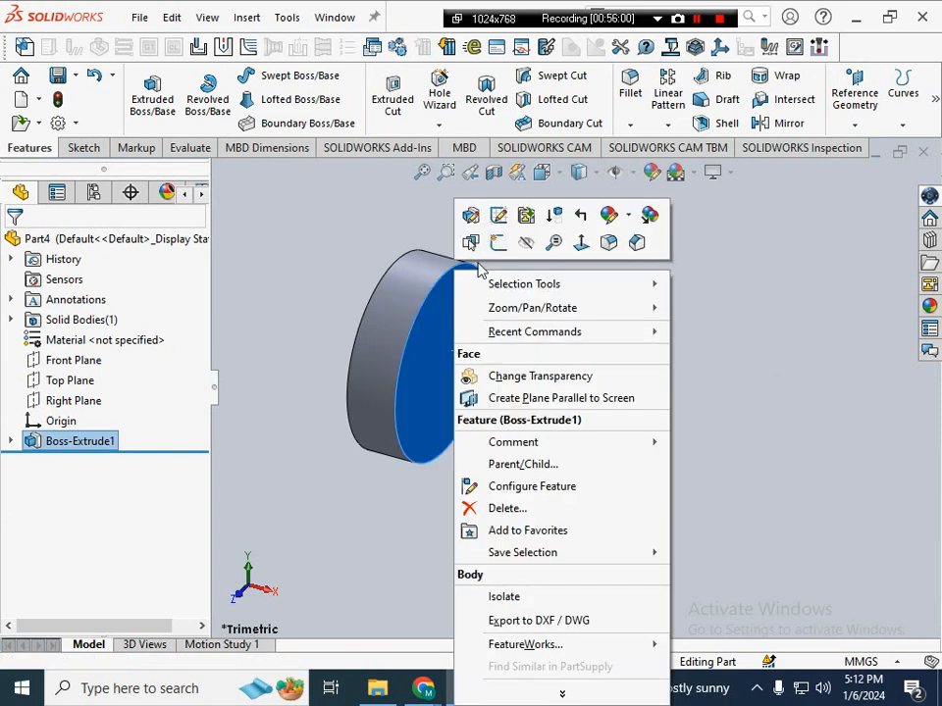
{"action": "left_click", "coordinate": [491, 244]}
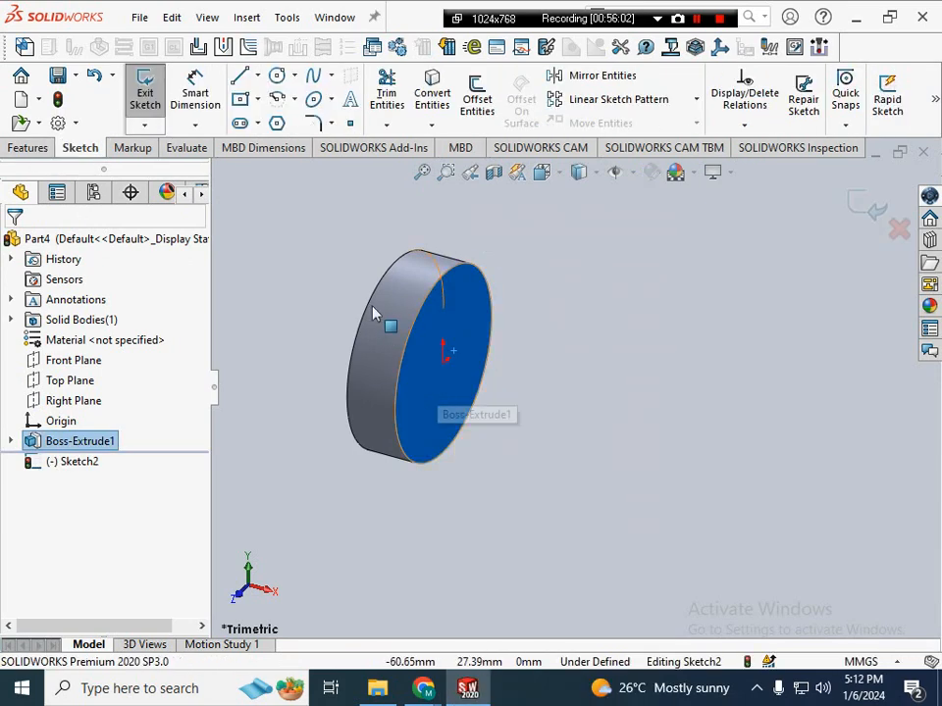
{"action": "right_click_drag", "start_coordinate": [462, 351], "coordinate": [706, 361]}
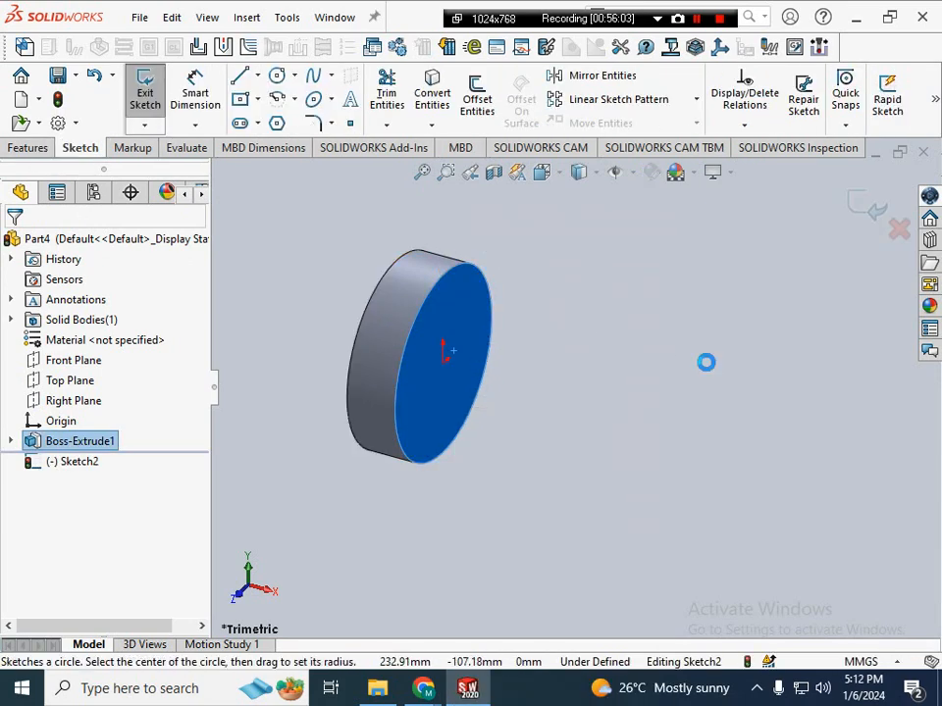
{"action": "left_click", "coordinate": [443, 364]}
{"action": "left_click", "coordinate": [456, 430]}
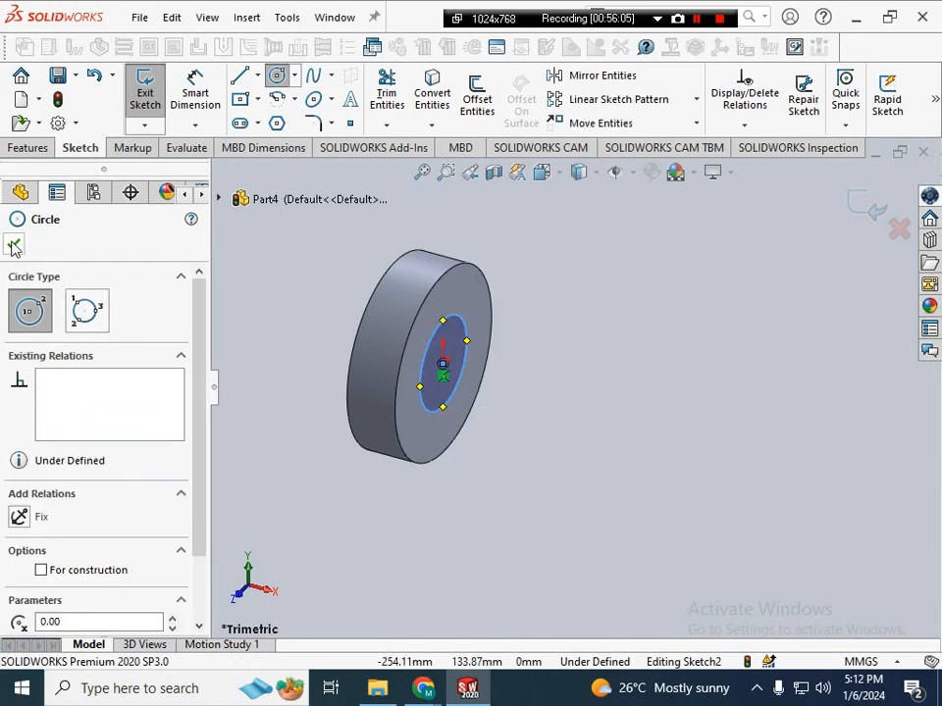
- Cut the small circle through the disc with the Through All end condition
{"action": "left_click", "coordinate": [28, 148]}
{"action": "left_click", "coordinate": [390, 103]}
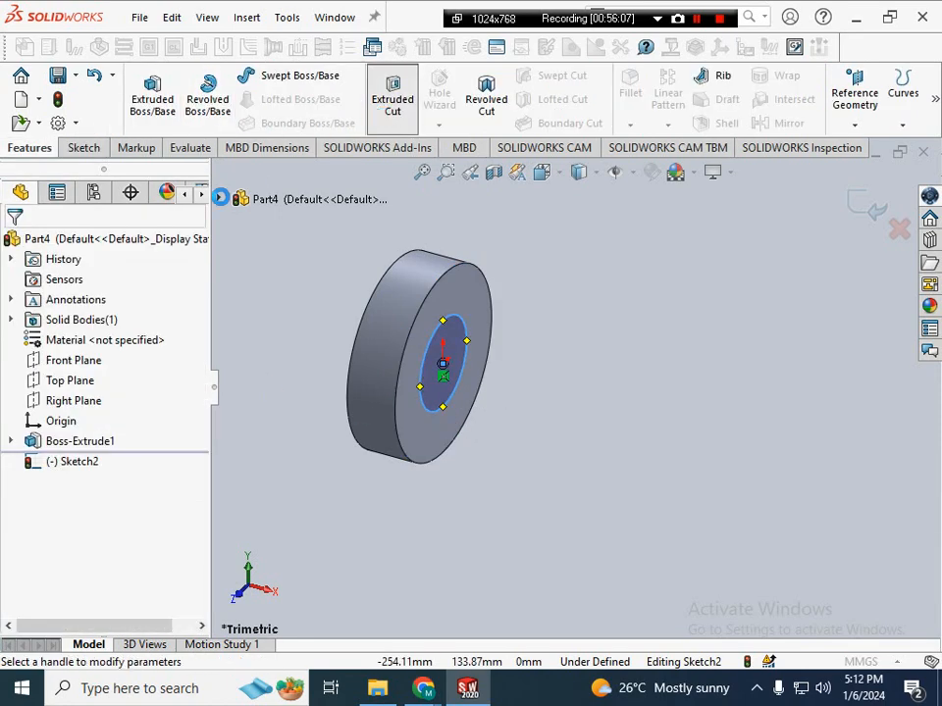
{"action": "left_click", "coordinate": [110, 355]}
{"action": "left_click", "coordinate": [64, 383]}
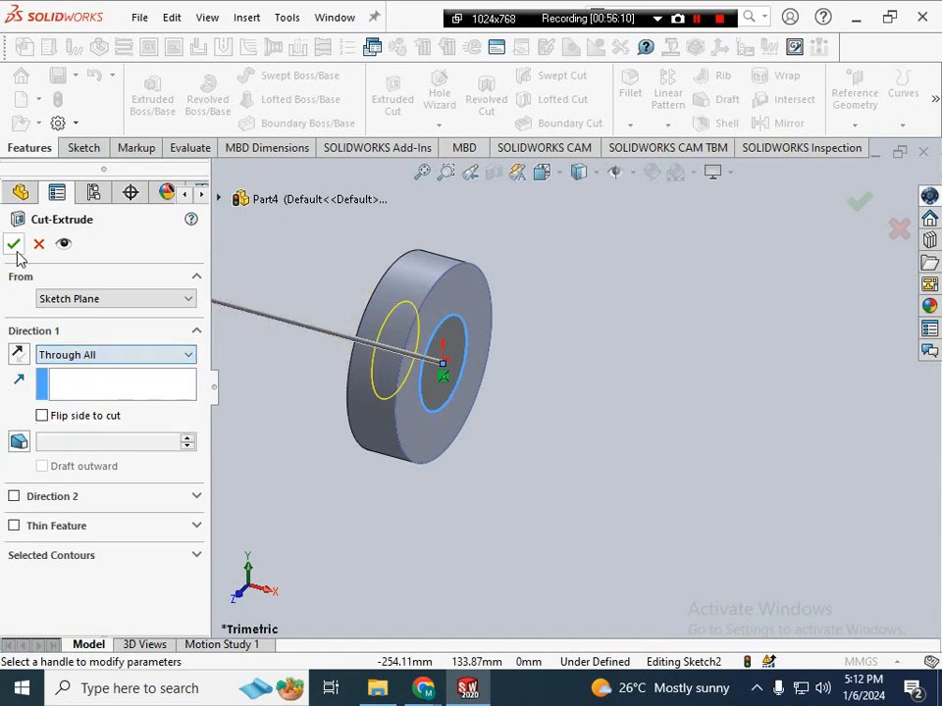
{"action": "key", "text": "Return"}
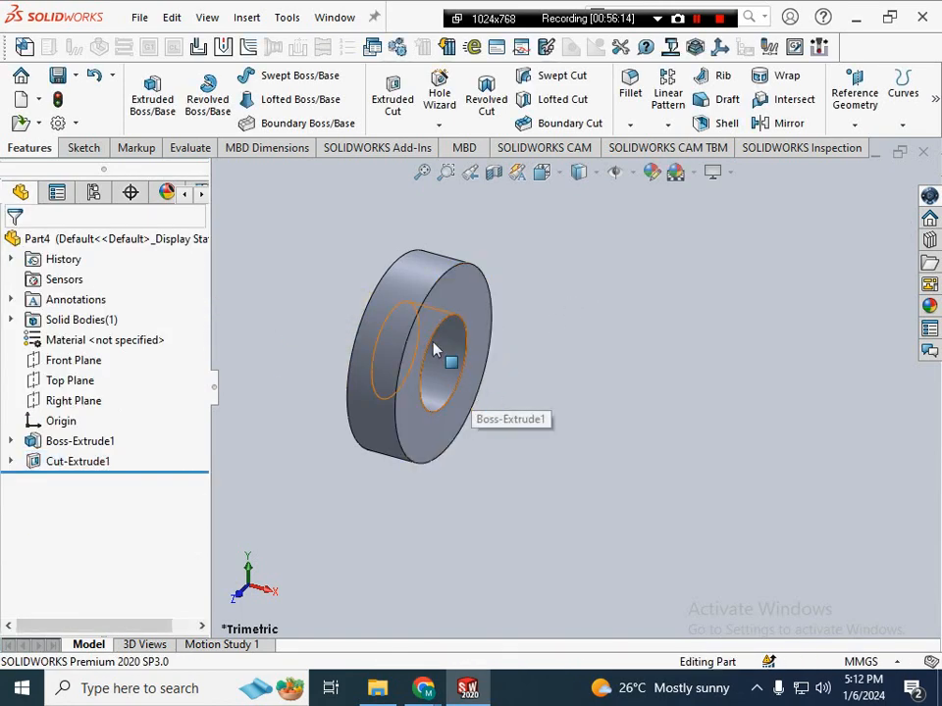
{"action": "middle_click_drag", "start_coordinate": [565, 330], "coordinate": [514, 233]}
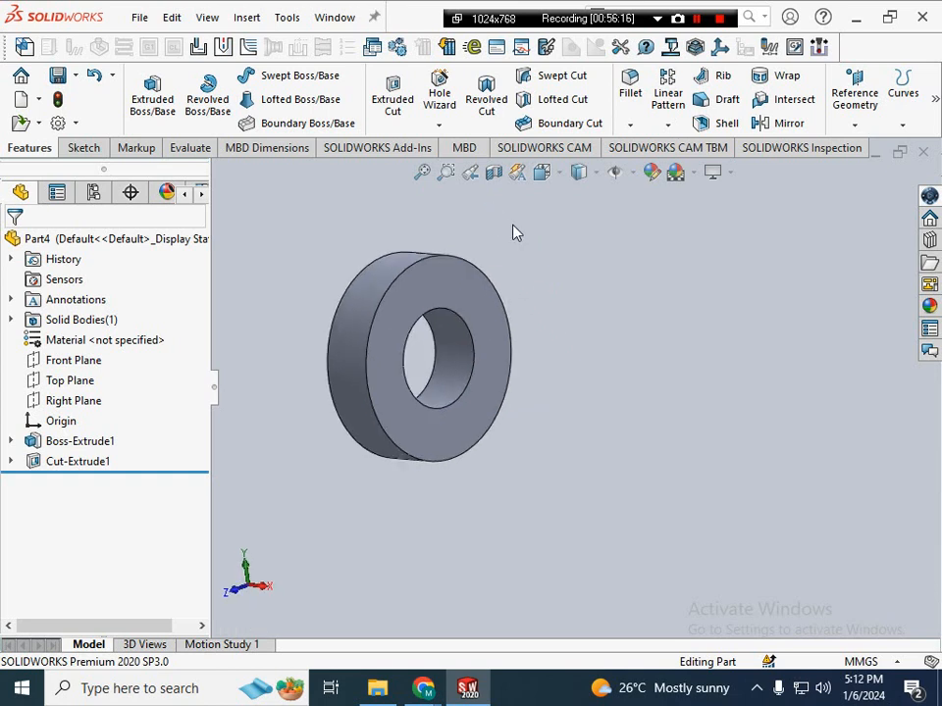
{"action": "left_click", "coordinate": [494, 174]}
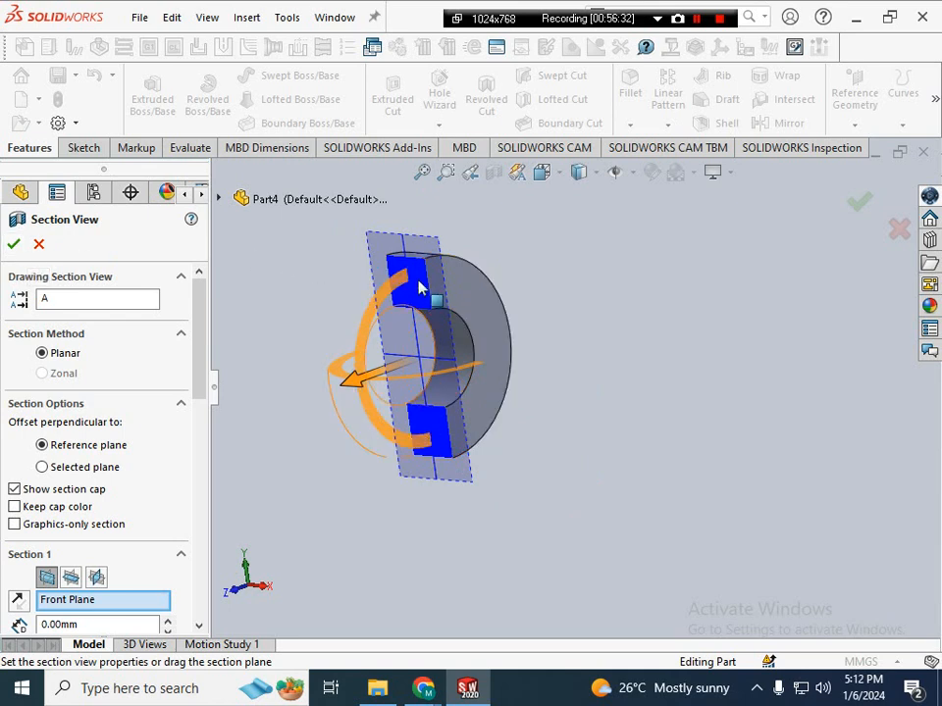
{"action": "left_click_drag", "start_coordinate": [358, 379], "coordinate": [332, 379]}
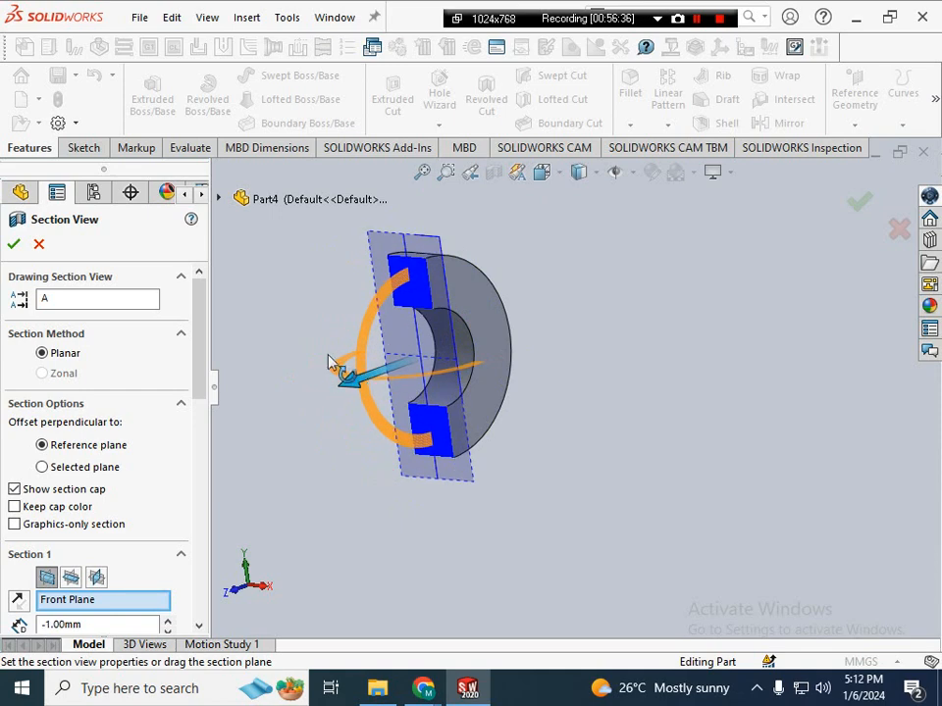
{"action": "left_click", "coordinate": [39, 245]}
{"action": "left_click", "coordinate": [493, 173]}
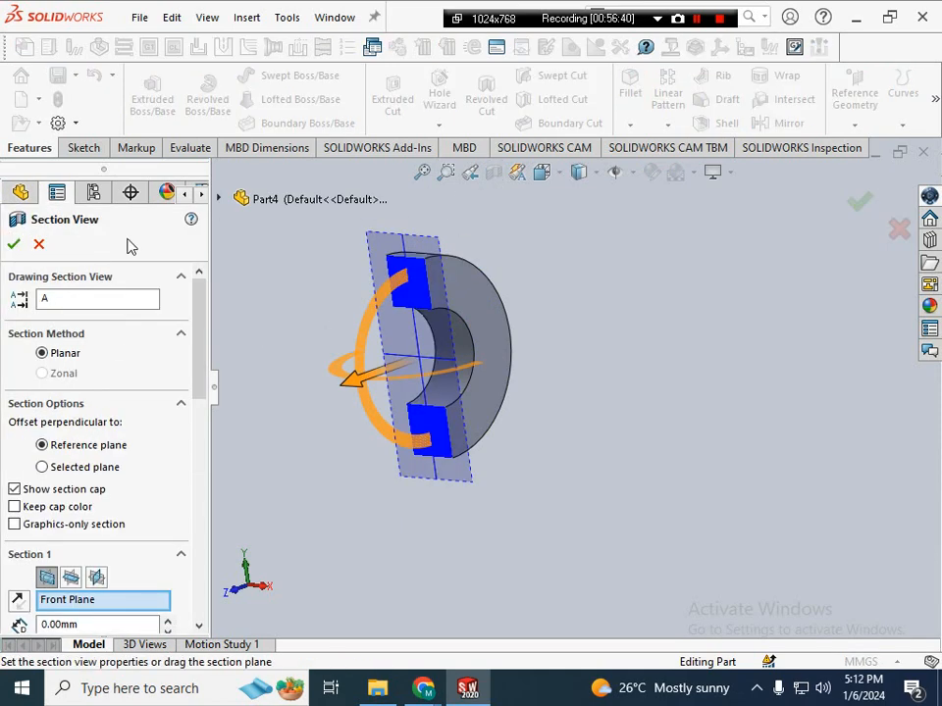
{"action": "left_click", "coordinate": [15, 252]}
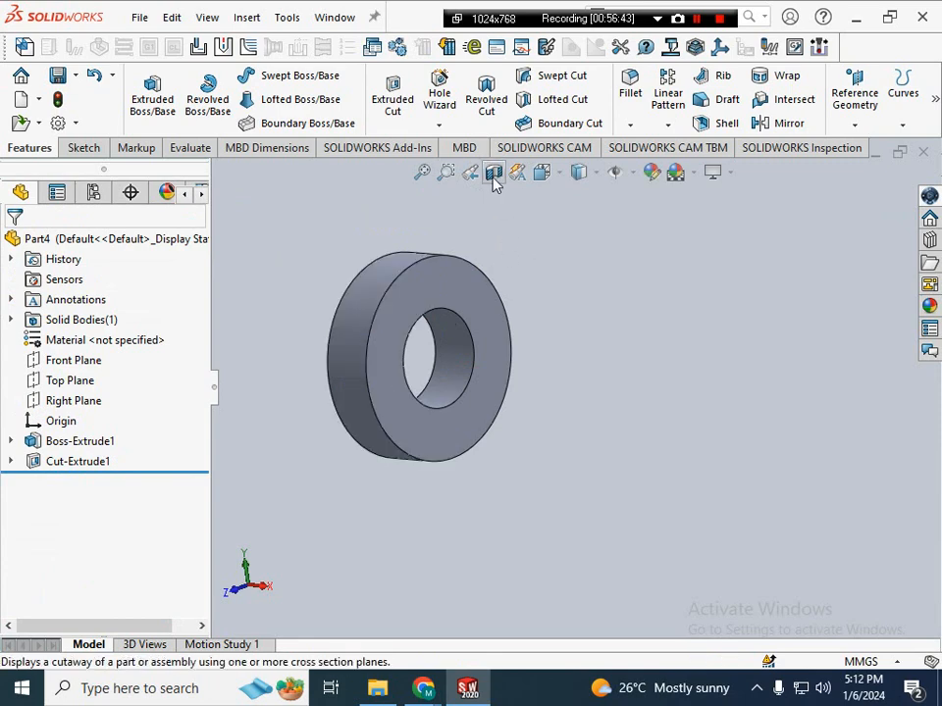
- Apply a section view of the ring along the Front Plane and examine the upper cut face
{"action": "left_click", "coordinate": [494, 173]}
{"action": "left_click", "coordinate": [14, 245]}
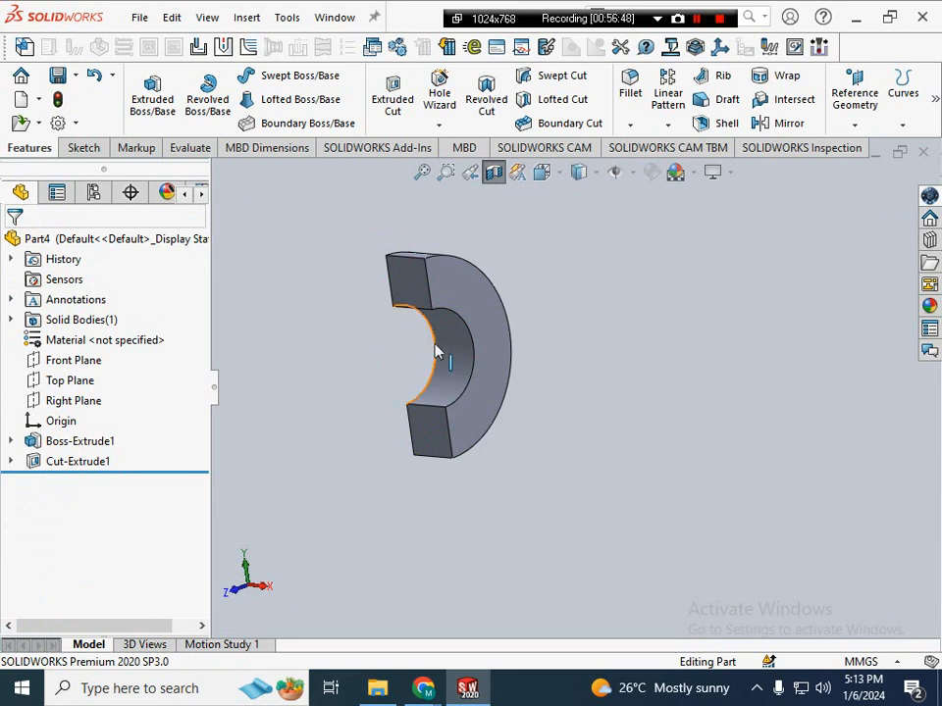
{"action": "left_click", "coordinate": [421, 275]}
{"action": "scroll", "coordinate": [437, 289], "scroll_direction": "down", "scroll_amount": 2}
{"action": "scroll", "coordinate": [437, 298], "scroll_direction": "down", "scroll_amount": 2}
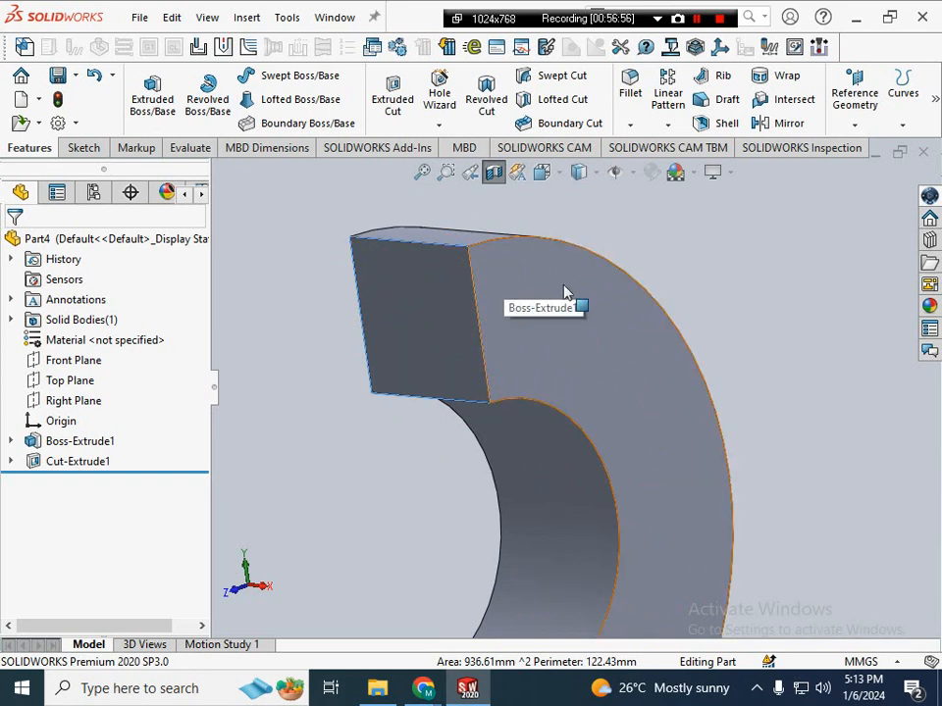
{"action": "left_click", "coordinate": [687, 240]}
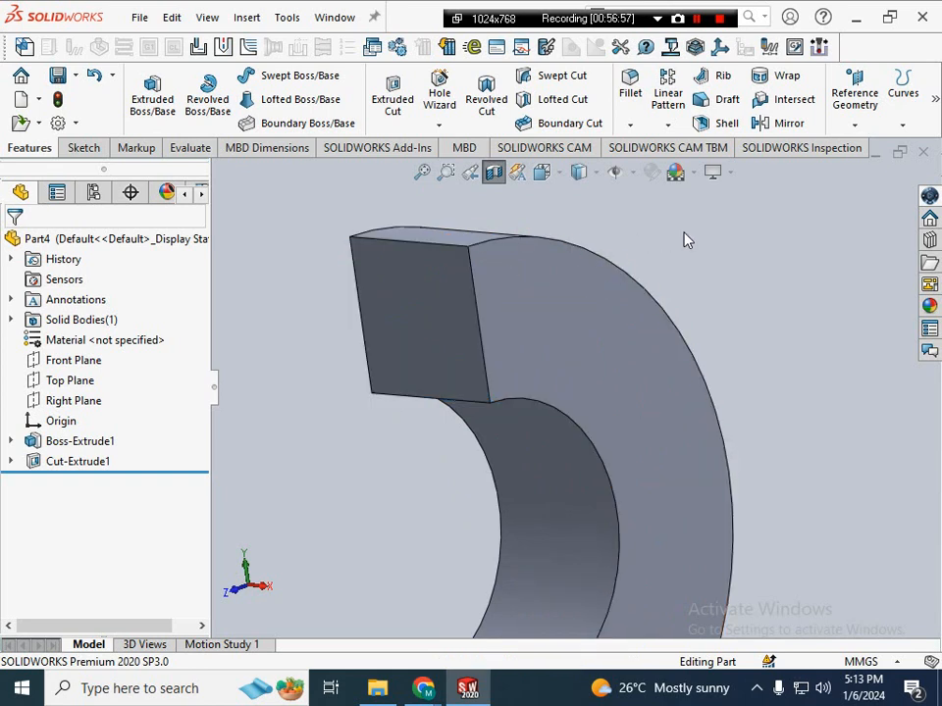
- Close the sectioned ring part without saving it
{"action": "left_click", "coordinate": [924, 154]}
{"action": "left_click", "coordinate": [506, 363]}
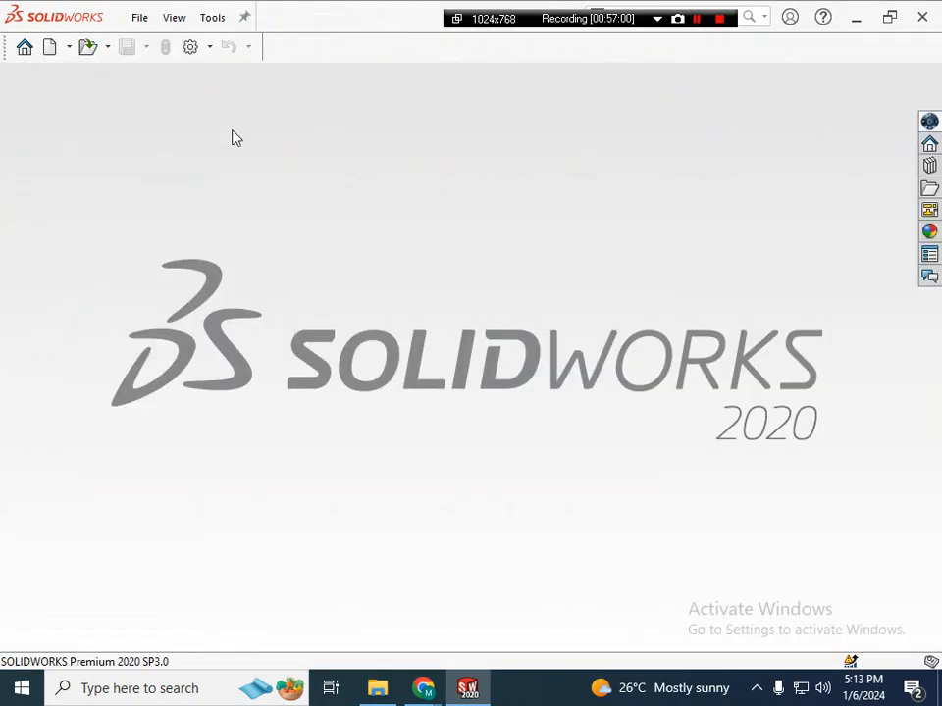
- Create a new part document and start a sketch on the Right Plane
{"action": "left_click", "coordinate": [51, 50]}
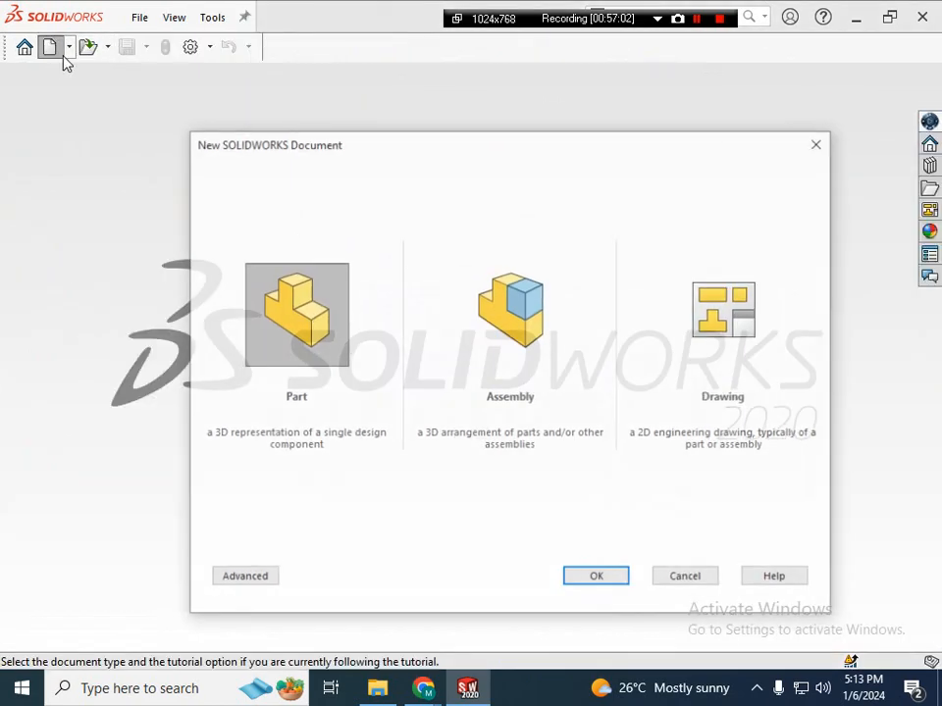
{"action": "left_click", "coordinate": [588, 577]}
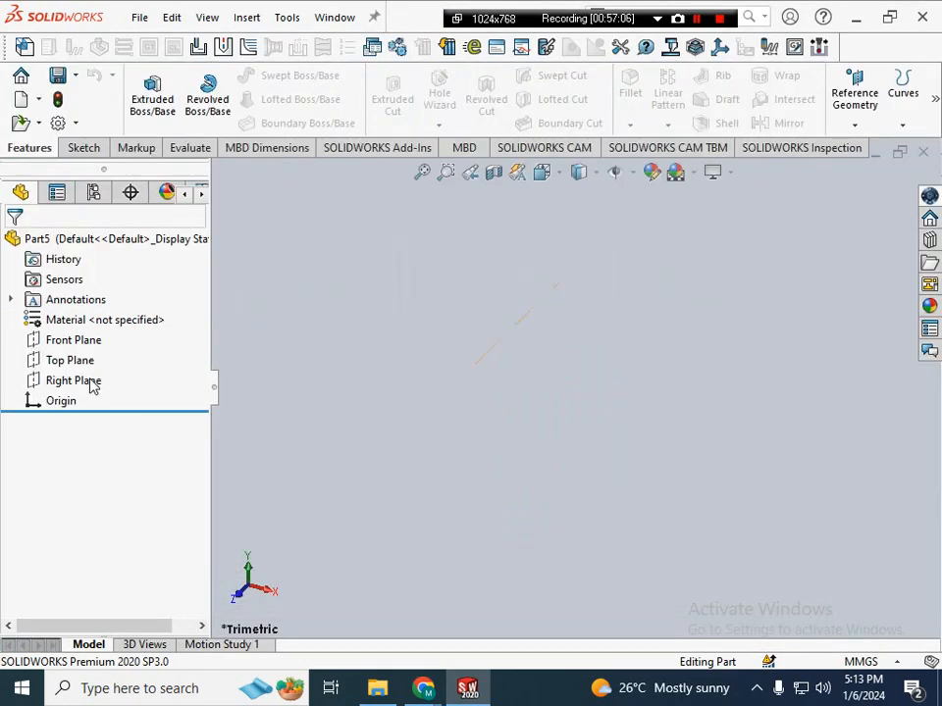
{"action": "right_click", "coordinate": [106, 383]}
{"action": "left_click", "coordinate": [102, 353]}
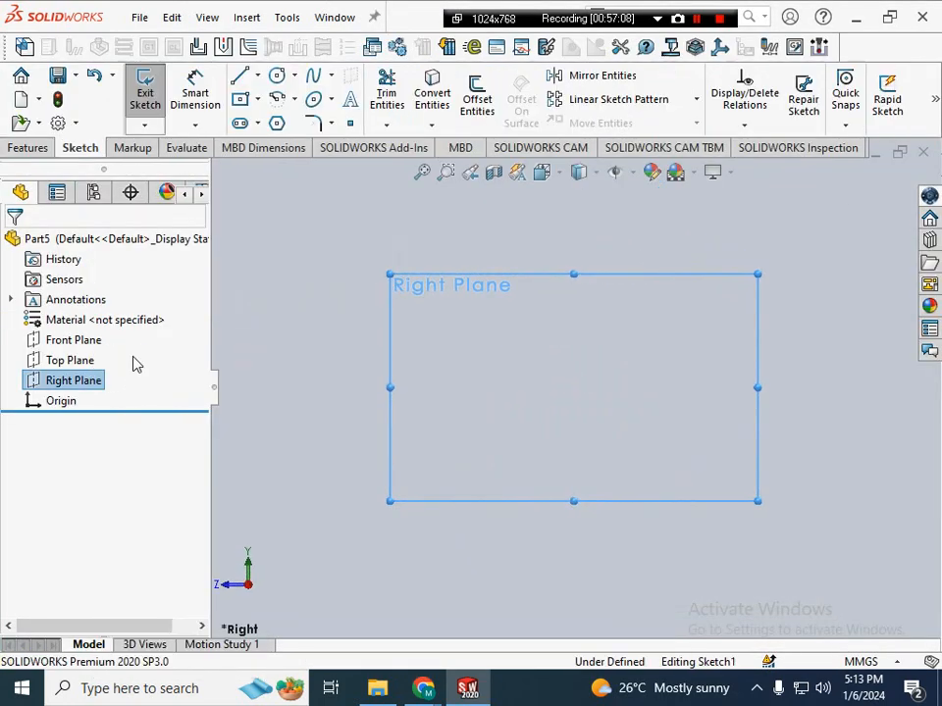
- Sketch a vertical line about 70 mm long upward from the origin
{"action": "left_click", "coordinate": [257, 76]}
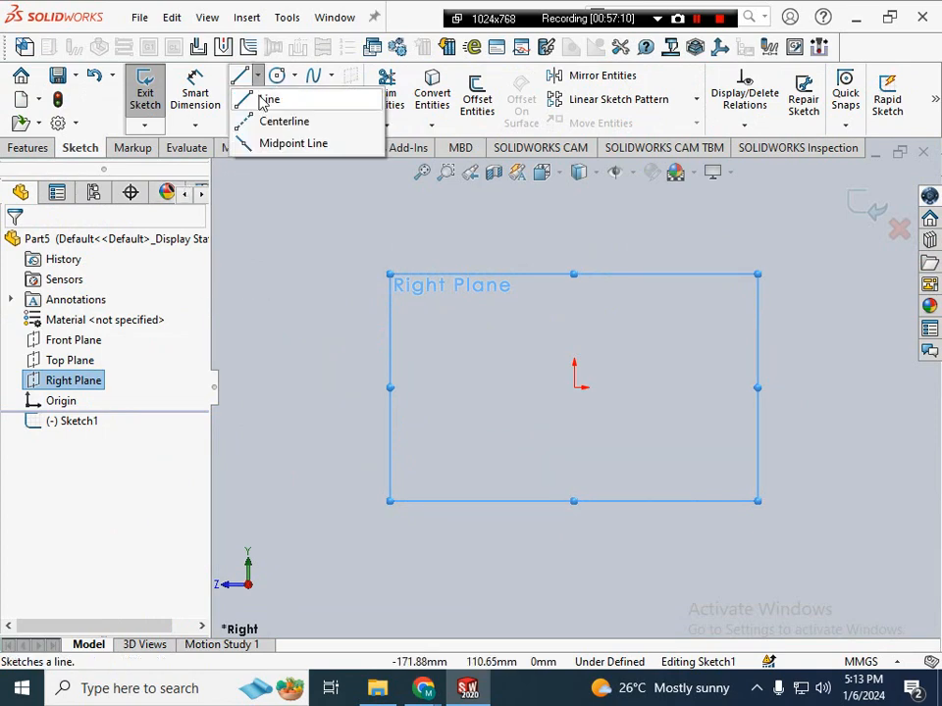
{"action": "left_click", "coordinate": [265, 96]}
{"action": "left_click", "coordinate": [574, 387]}
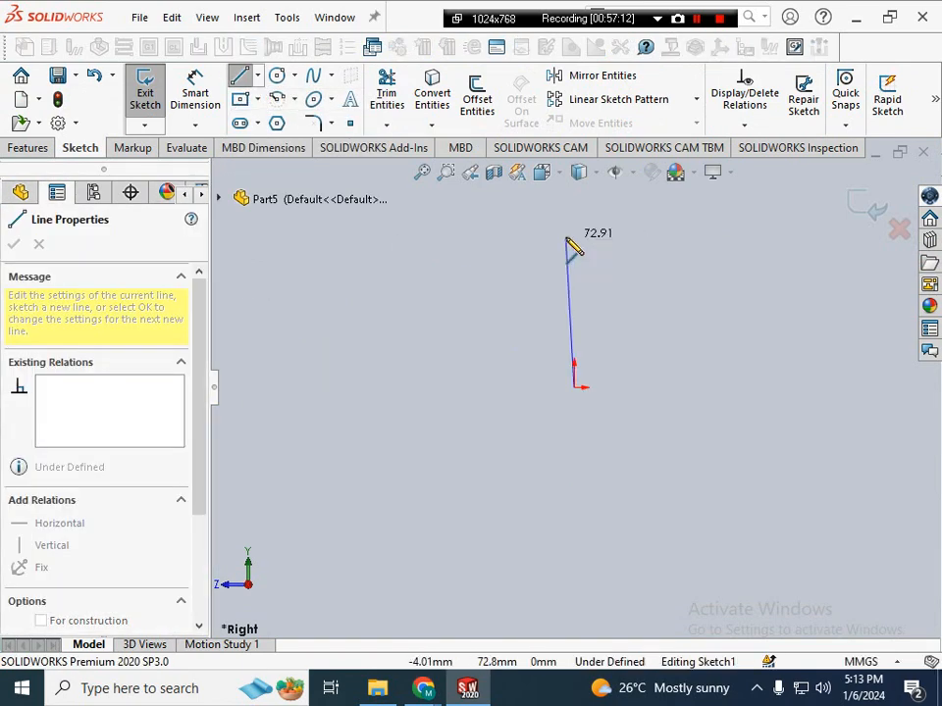
{"action": "left_click", "coordinate": [574, 238]}
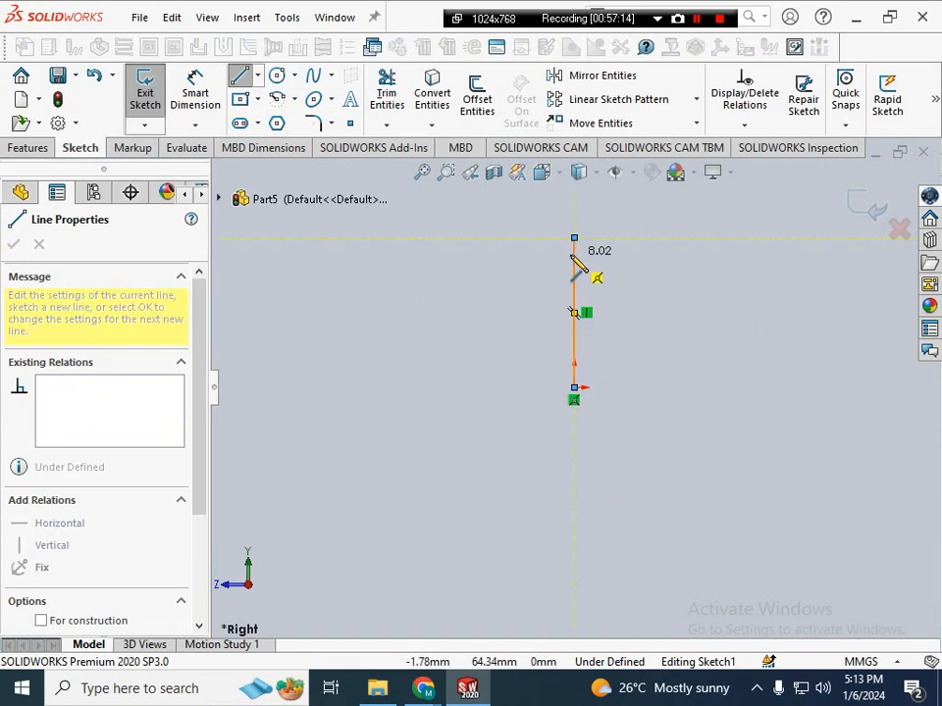
{"action": "key", "text": "Escape"}
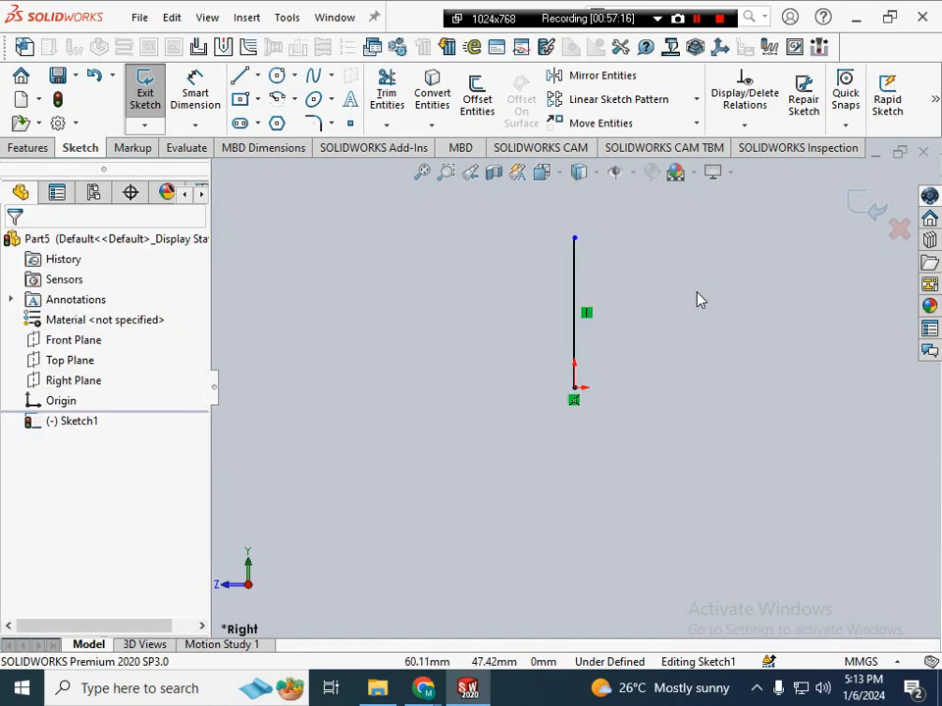
- Sketch a circle about 52 mm in diameter to the right of the vertical line
{"action": "left_click", "coordinate": [276, 75]}
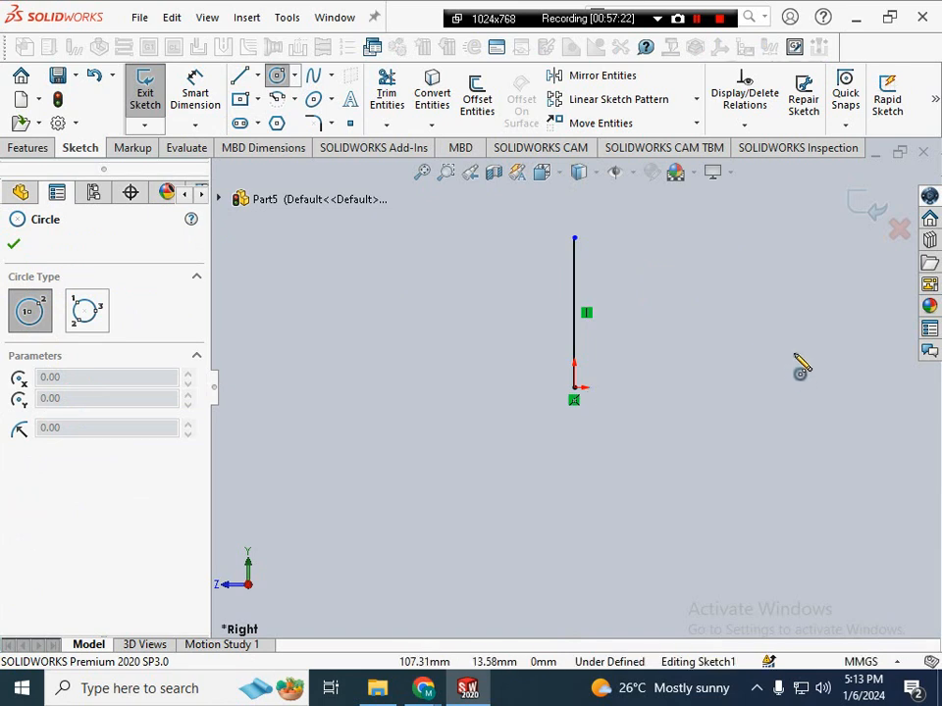
{"action": "left_click", "coordinate": [786, 323]}
{"action": "left_click", "coordinate": [761, 378]}
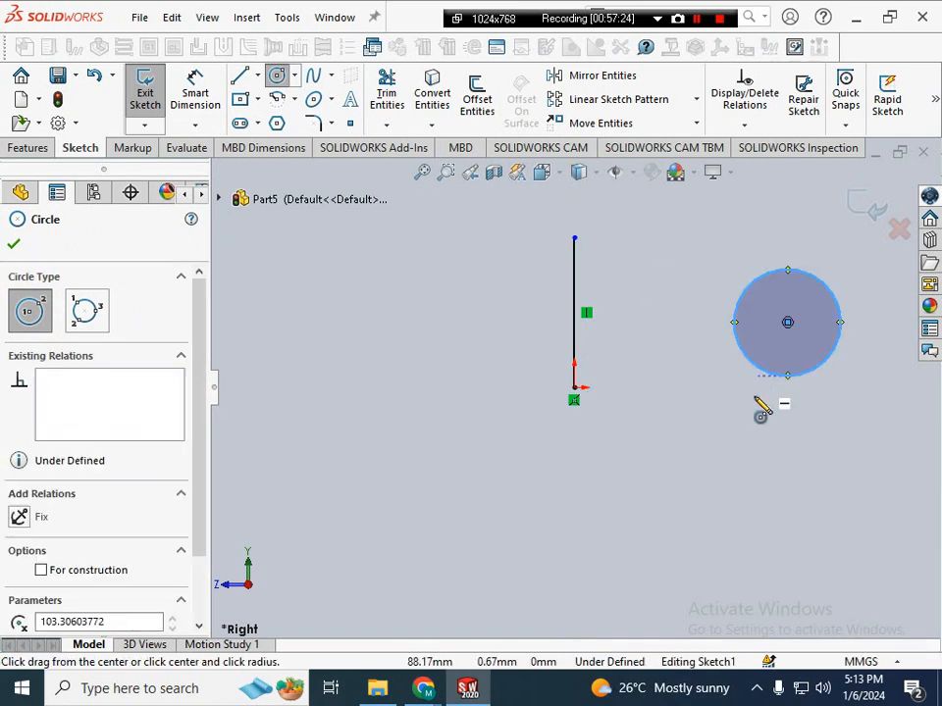
{"action": "key", "text": "Escape"}
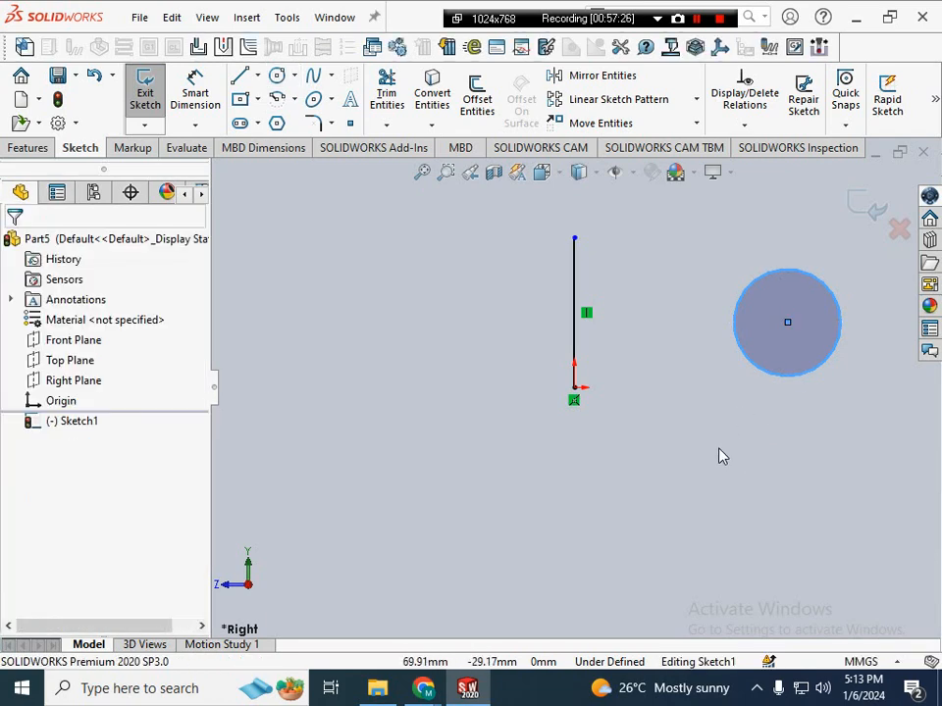
- Dimension the circle's diameter as 50 mm
{"action": "right_click_drag", "start_coordinate": [723, 447], "coordinate": [726, 387]}
{"action": "left_click", "coordinate": [734, 338]}
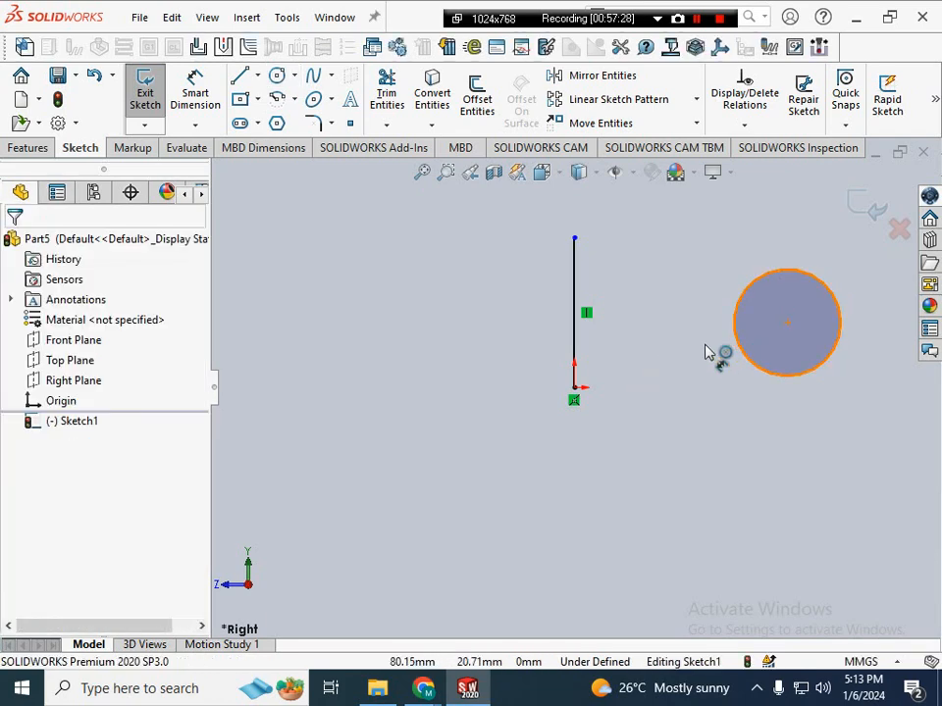
{"action": "left_click", "coordinate": [758, 352]}
{"action": "type", "text": "54"}
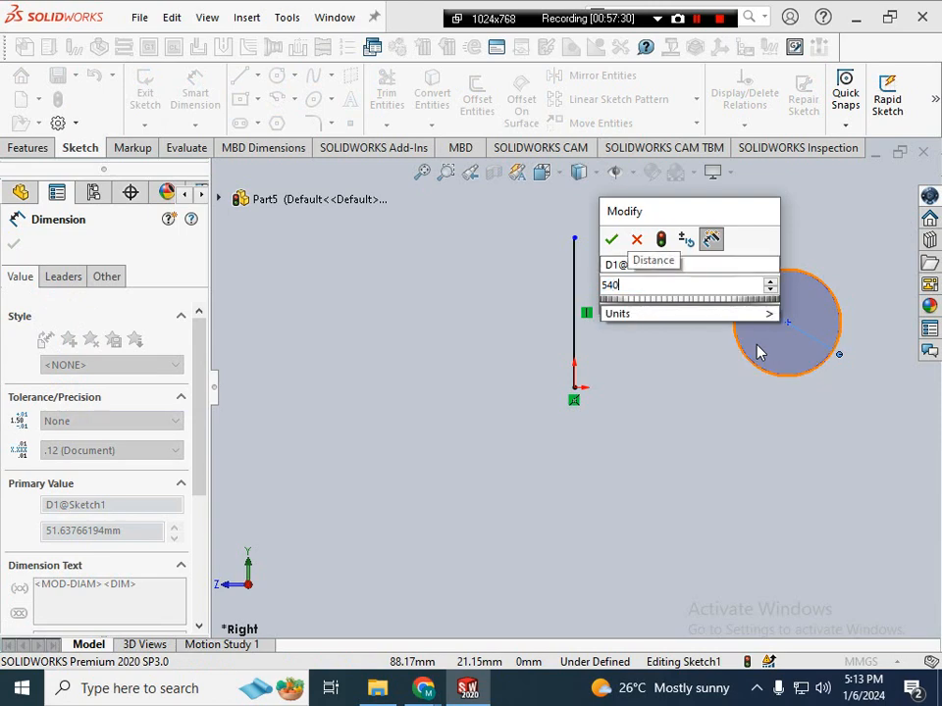
{"action": "key", "text": "BackSpace"}
{"action": "type", "text": "0"}
{"action": "key", "text": "Return"}
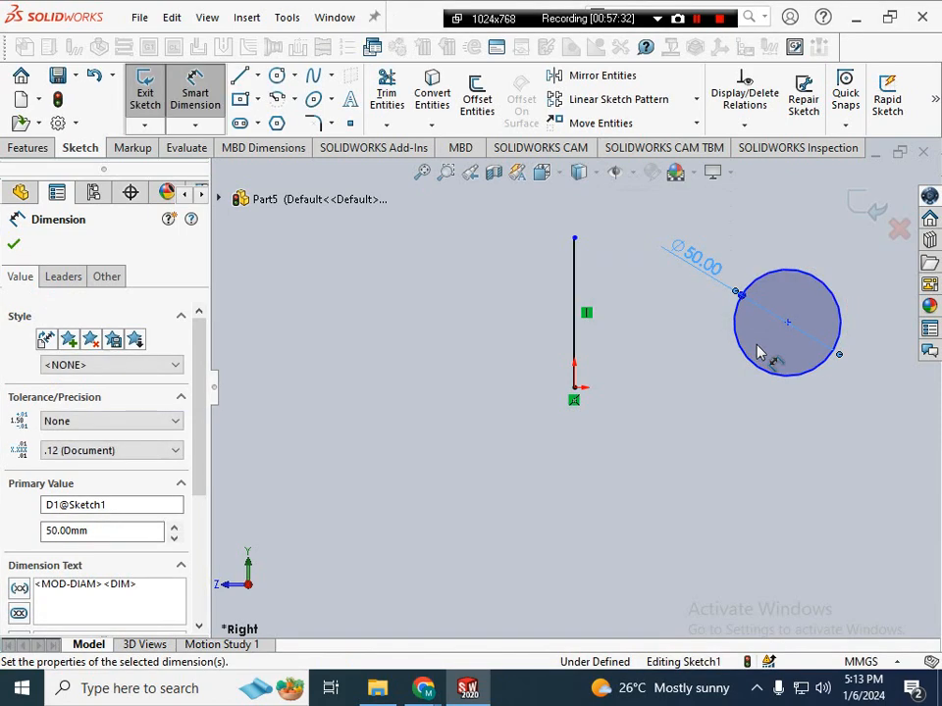
{"action": "left_click", "coordinate": [787, 324]}
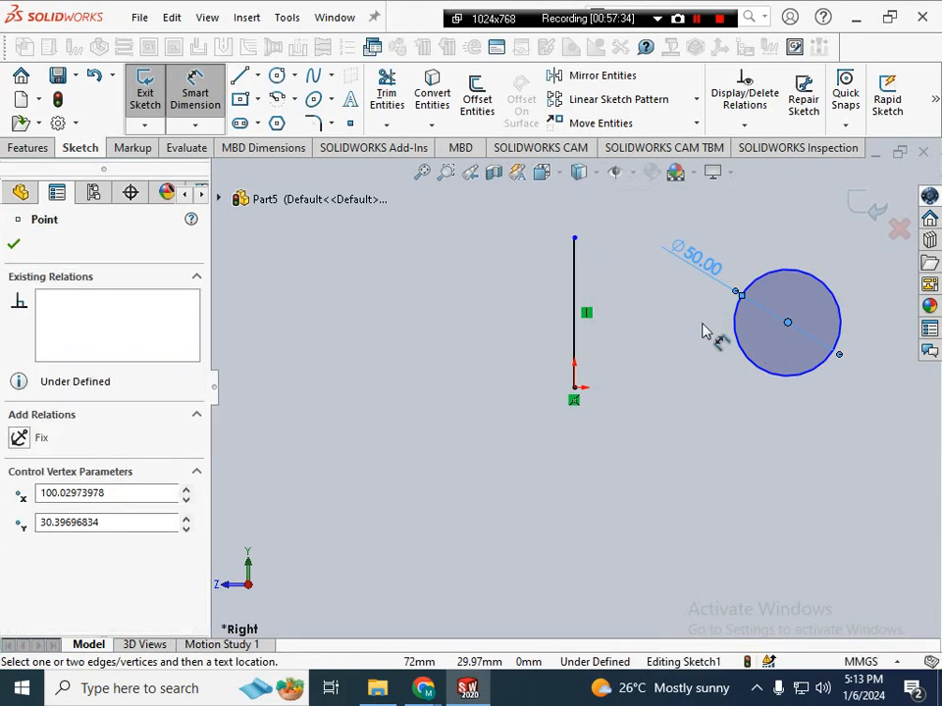
{"action": "left_click", "coordinate": [577, 389]}
{"action": "key", "text": "Escape"}
{"action": "key", "text": "Escape"}
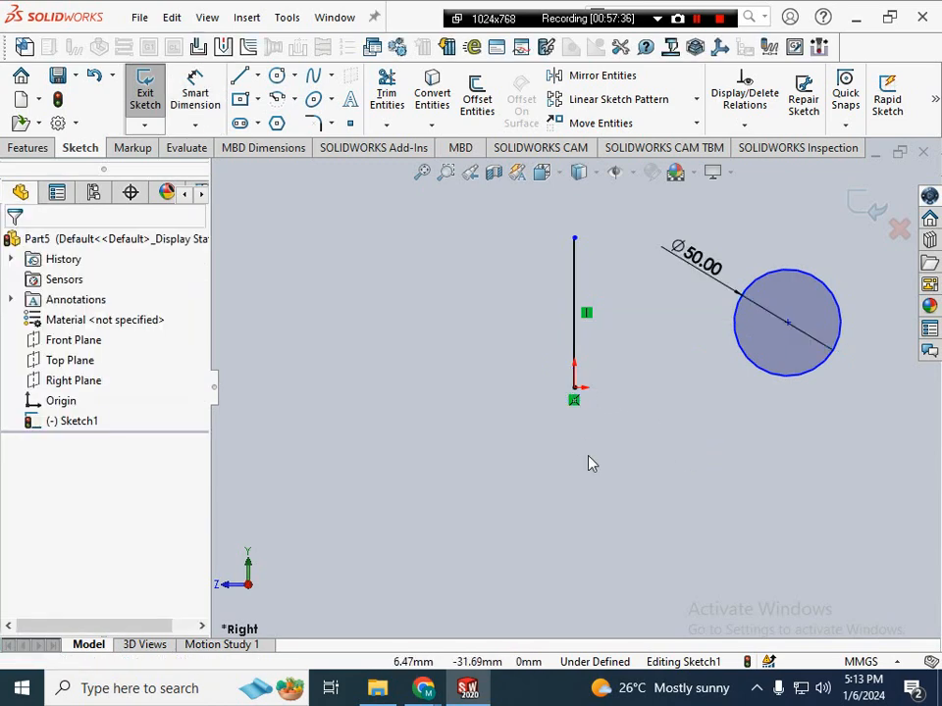
- Dimension the horizontal distance between the origin and the circle's centre as 100 mm
{"action": "right_click_drag", "start_coordinate": [591, 463], "coordinate": [584, 422]}
{"action": "left_click", "coordinate": [577, 389]}
{"action": "left_click", "coordinate": [788, 324]}
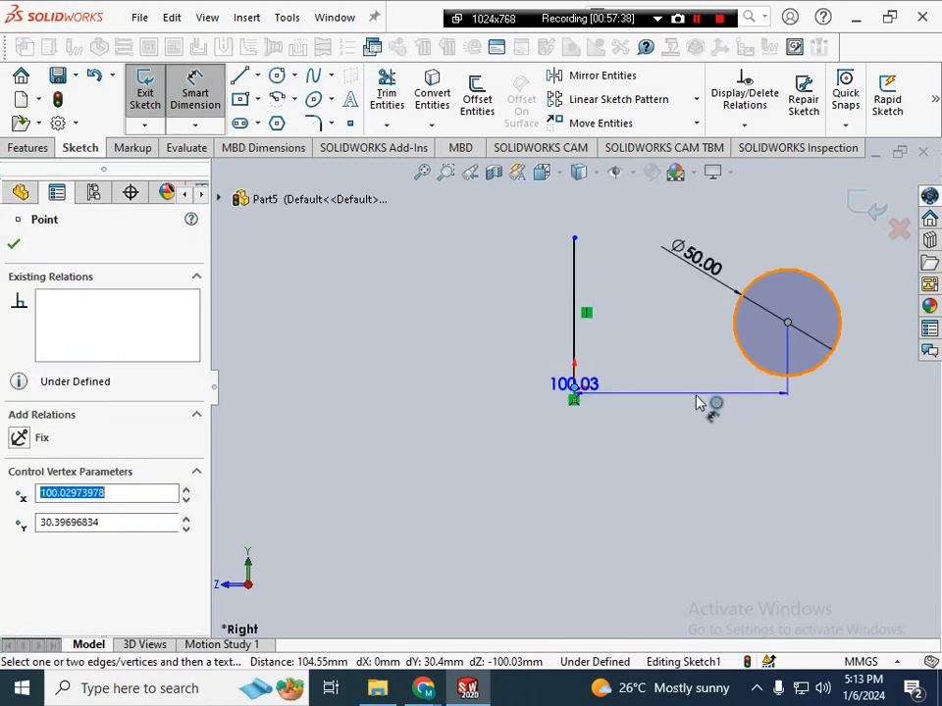
{"action": "left_click", "coordinate": [705, 488]}
{"action": "key", "text": "Return"}
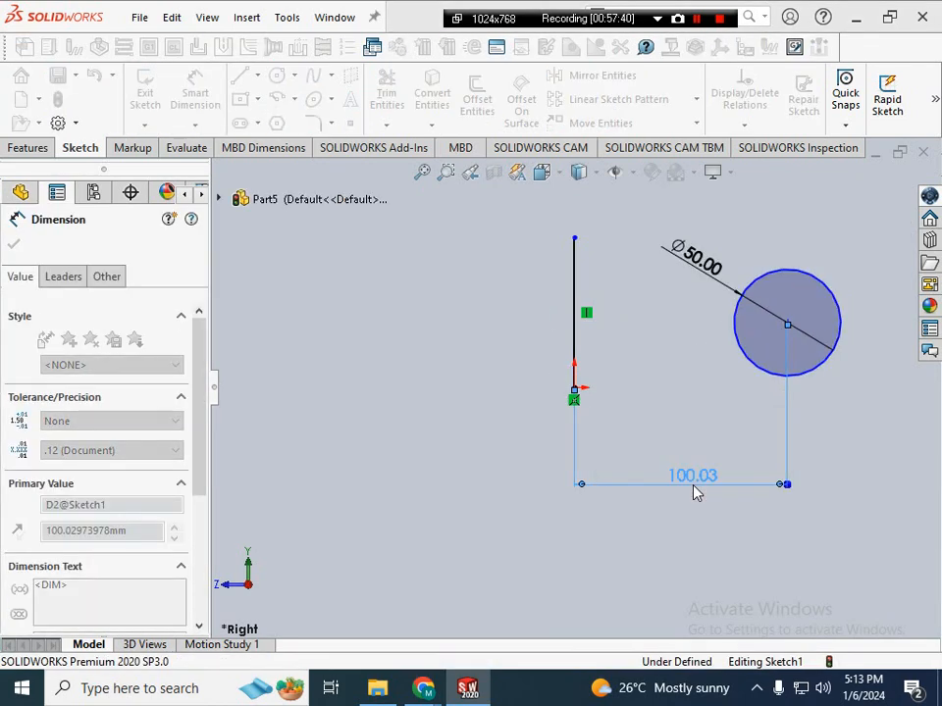
{"action": "key", "text": "Escape"}
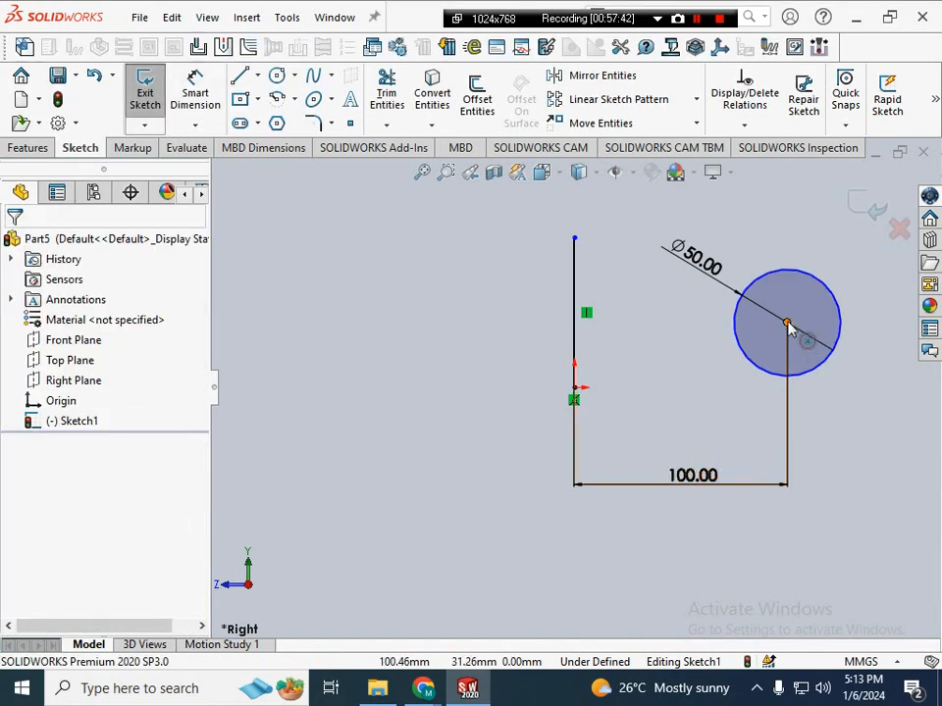
- Add a Horizontal relation between the circle's centre and the lower endpoint of the line at the origin
{"action": "left_click", "coordinate": [787, 324]}
{"action": "left_click", "coordinate": [574, 388], "text": "ctrl"}
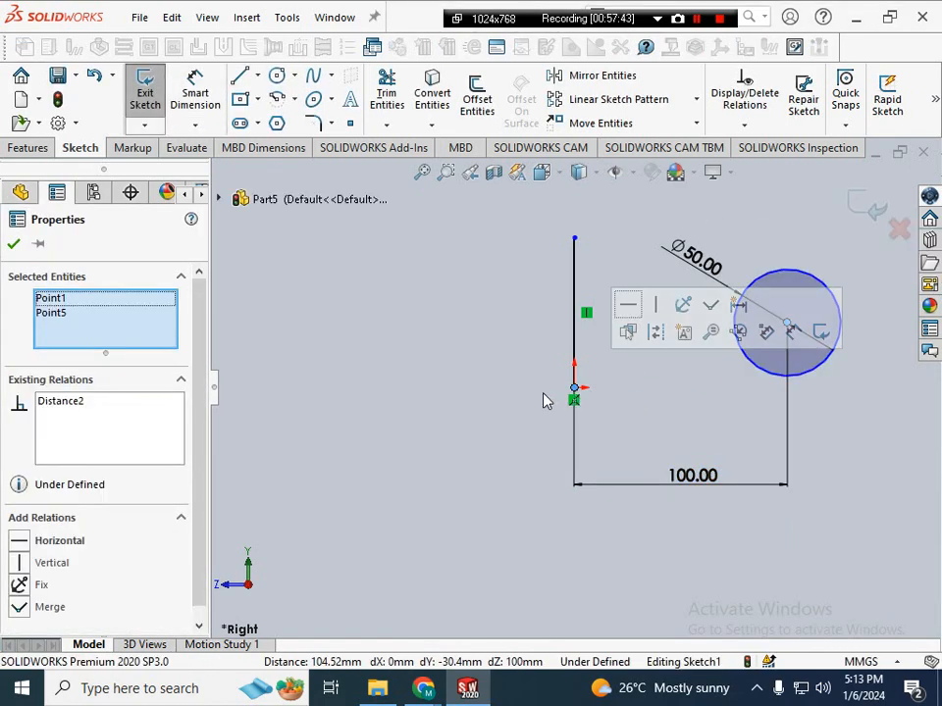
{"action": "left_click", "coordinate": [19, 540]}
{"action": "left_click", "coordinate": [441, 426]}
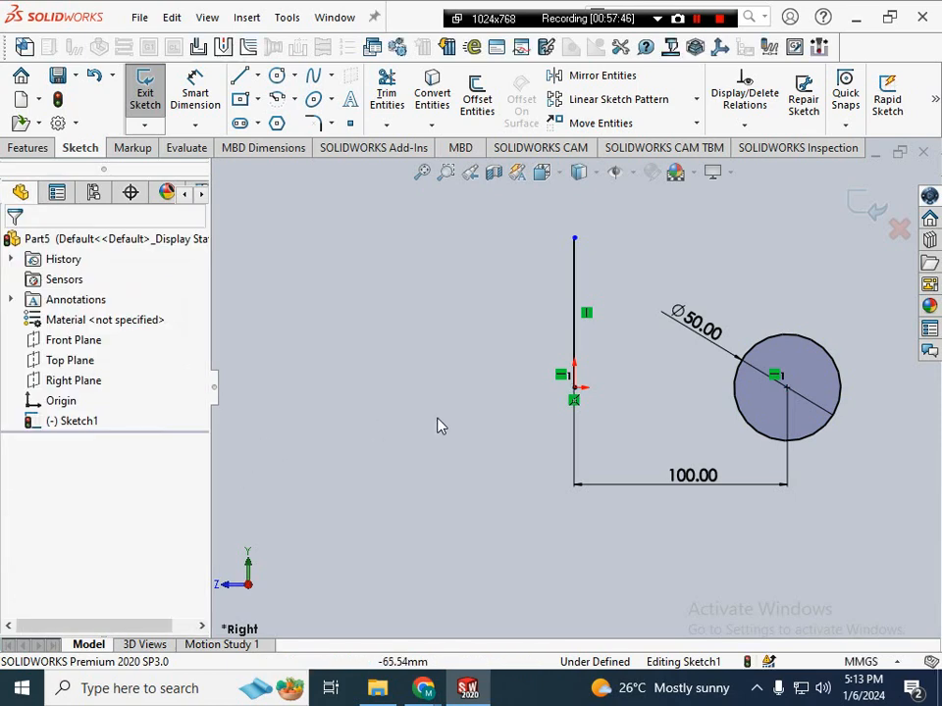
- Start a Revolved Boss/Base of the sketch with the vertical line as axis and the circle region as selected contour
{"action": "left_click", "coordinate": [37, 150]}
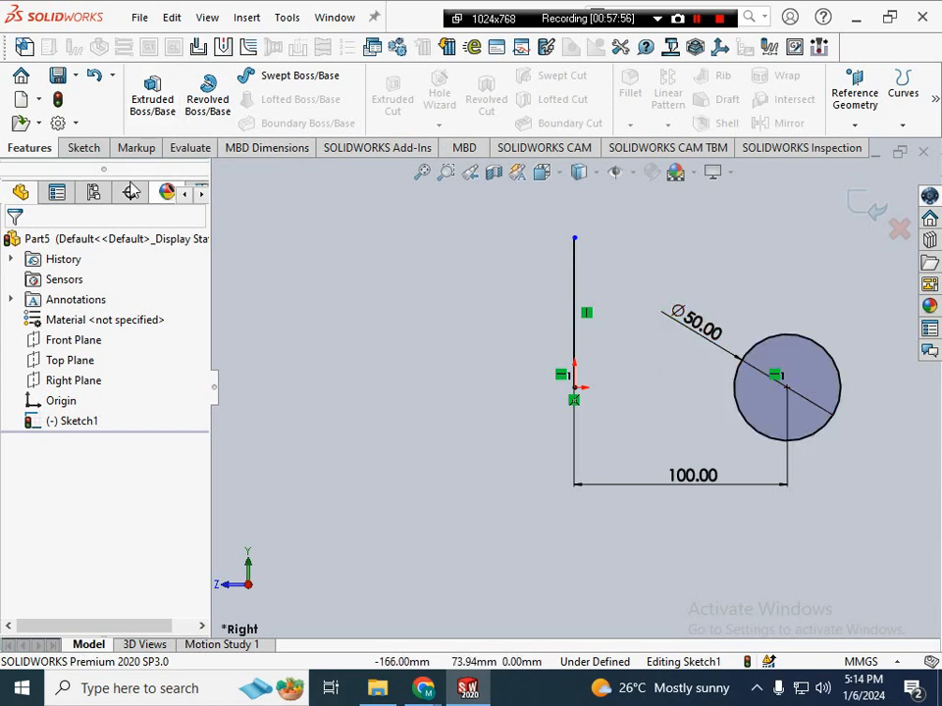
{"action": "left_click", "coordinate": [86, 422]}
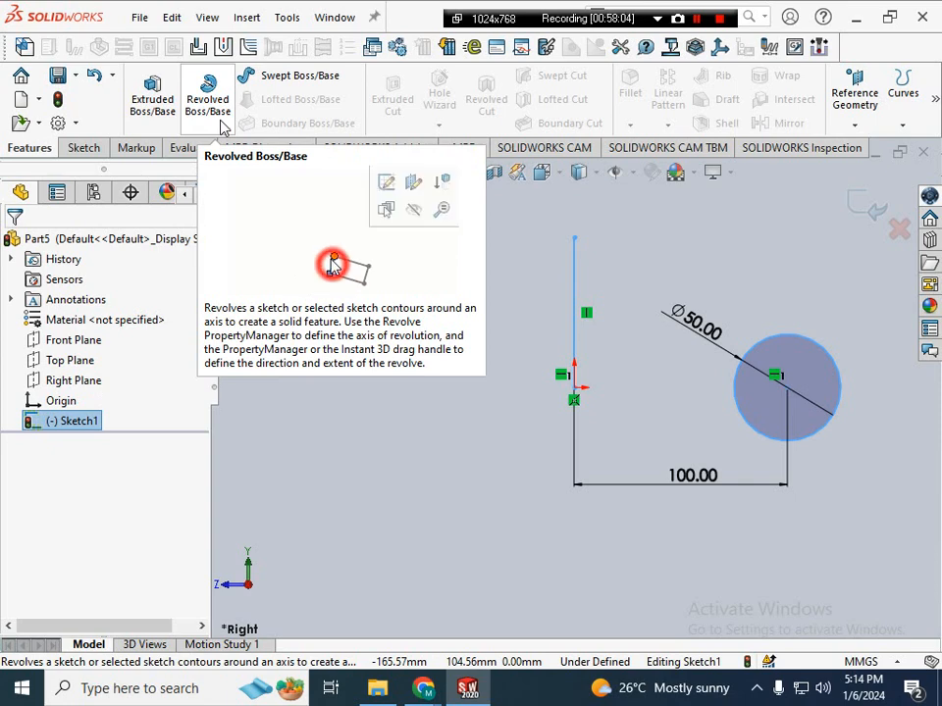
{"action": "left_click", "coordinate": [224, 125]}
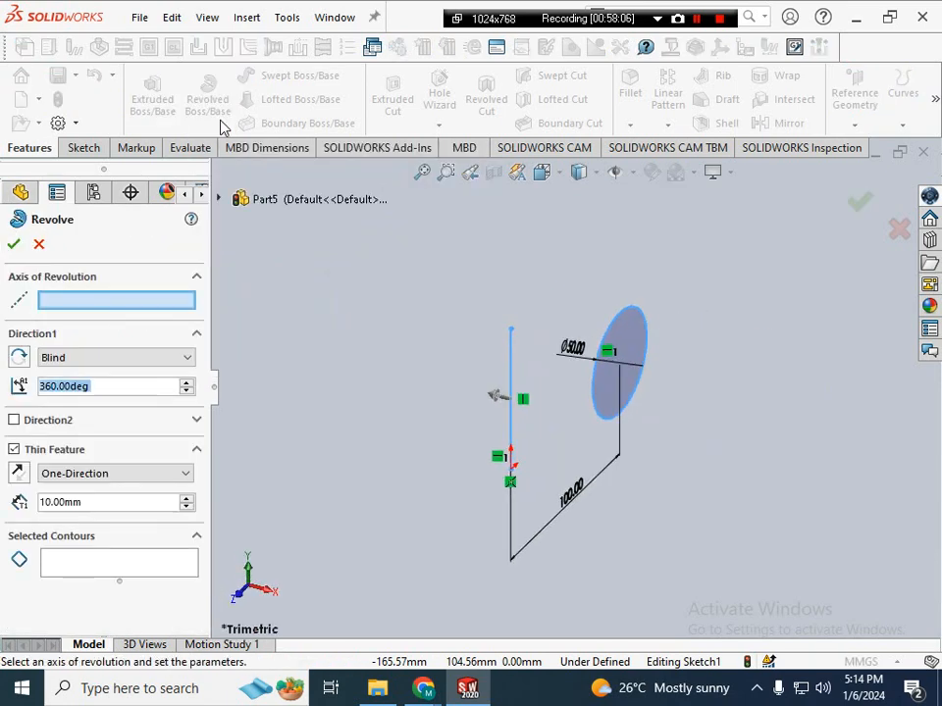
{"action": "left_click", "coordinate": [510, 376]}
{"action": "left_click", "coordinate": [129, 563]}
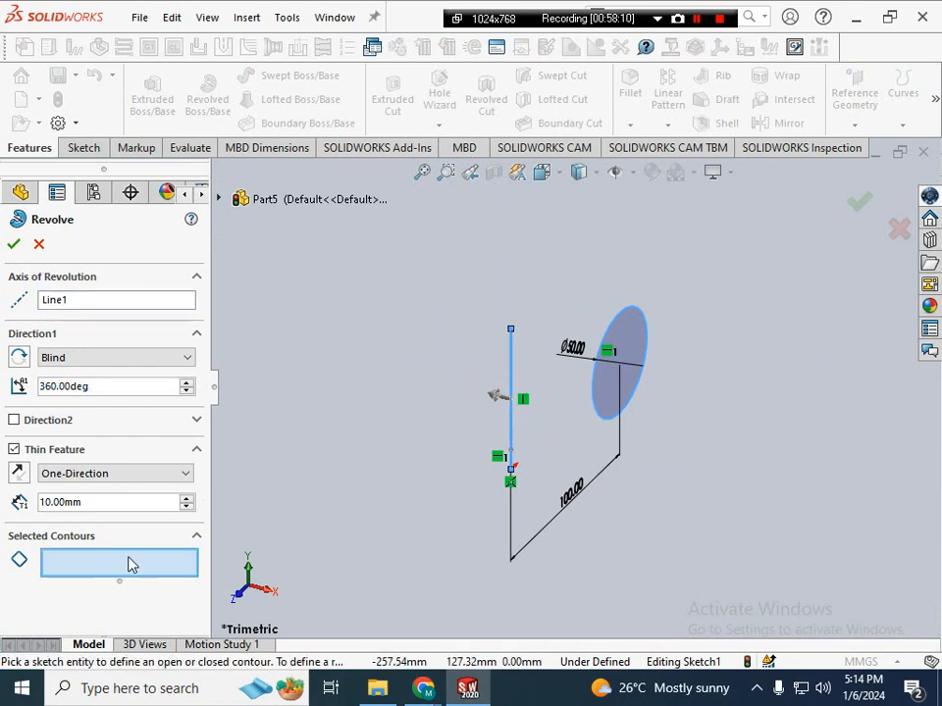
{"action": "left_click", "coordinate": [638, 355]}
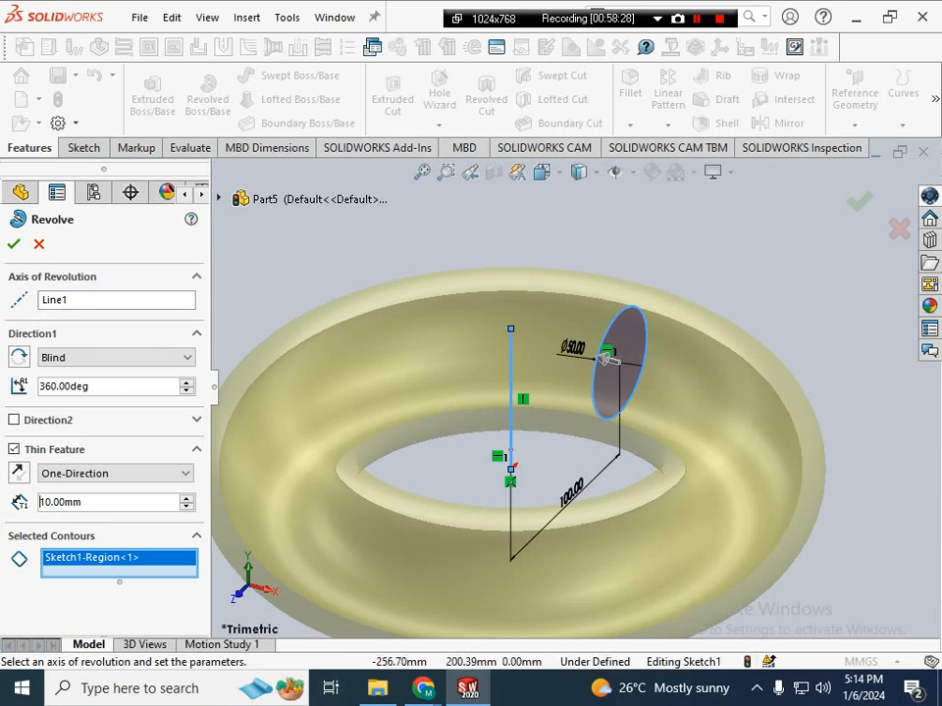
- Set the revolve's Direction 1 angle to 270 degrees
{"action": "double_click", "coordinate": [108, 386]}
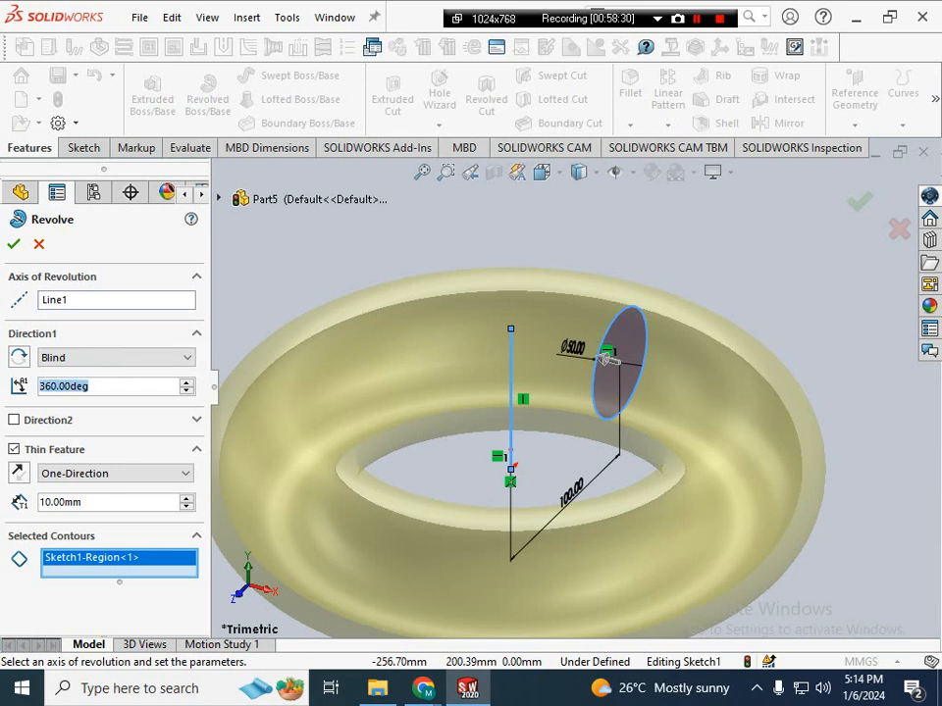
{"action": "type", "text": "270"}
{"action": "key", "text": "Return"}
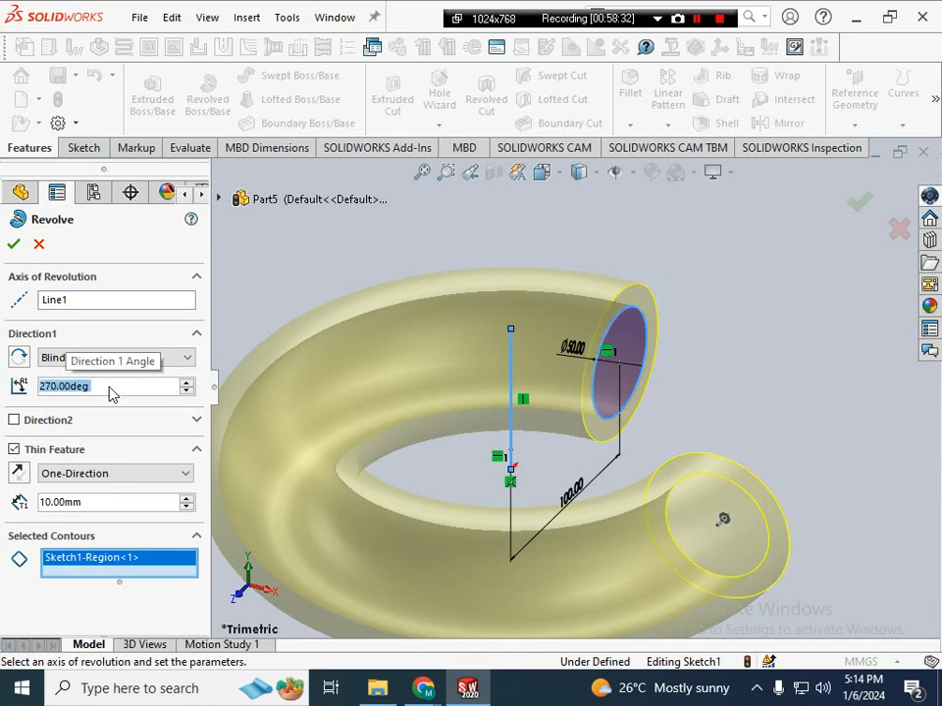
- Orient the model to the Top view and examine the partial revolve preview
{"action": "right_click", "coordinate": [434, 277]}
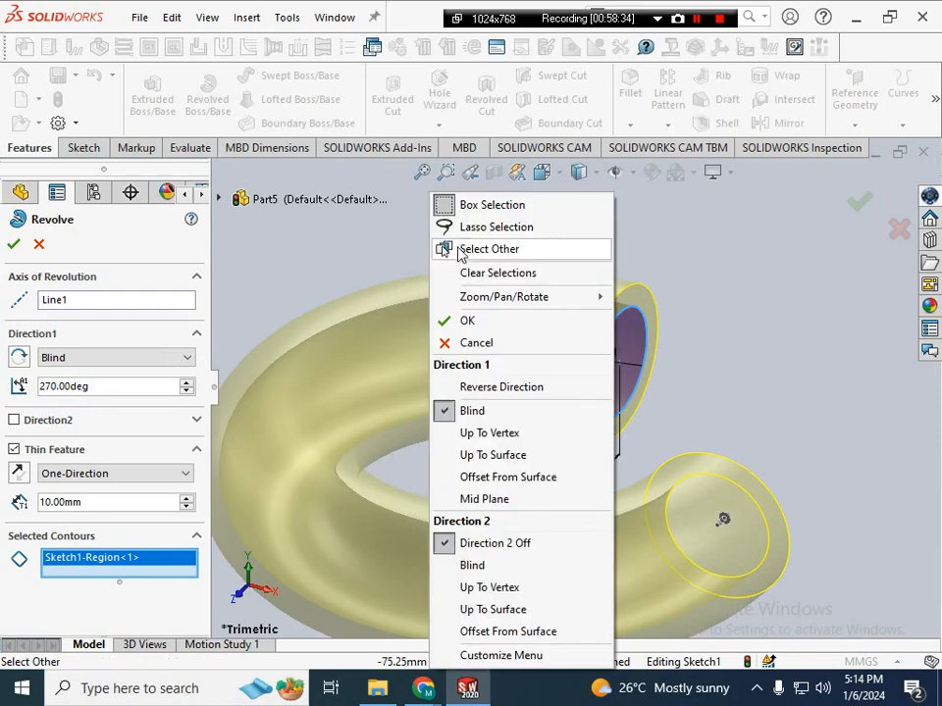
{"action": "right_click", "coordinate": [382, 278]}
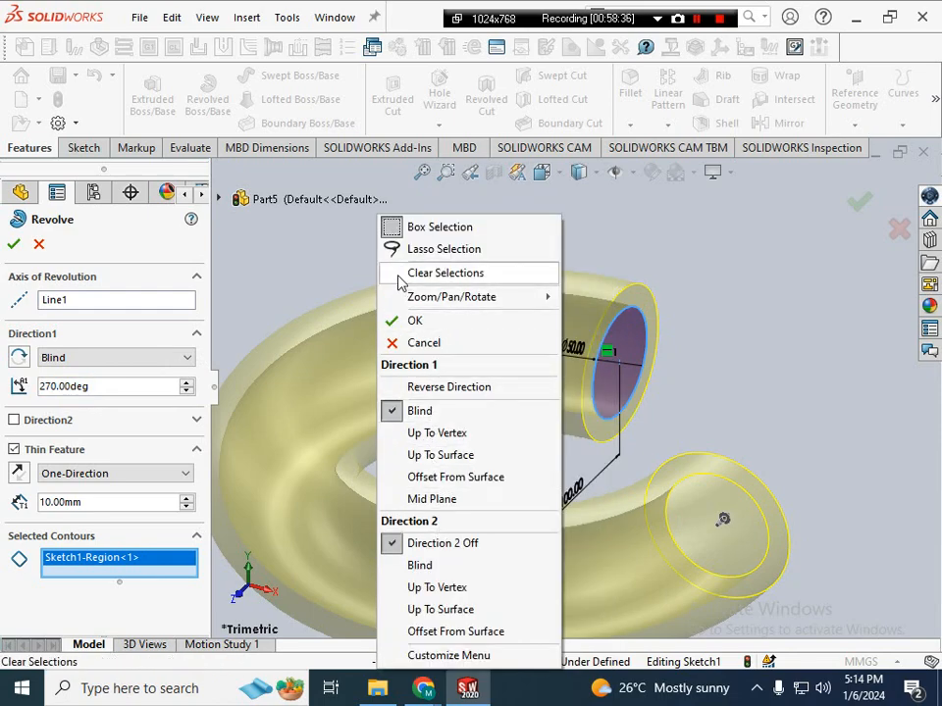
{"action": "left_click", "coordinate": [353, 258]}
{"action": "left_click", "coordinate": [559, 174]}
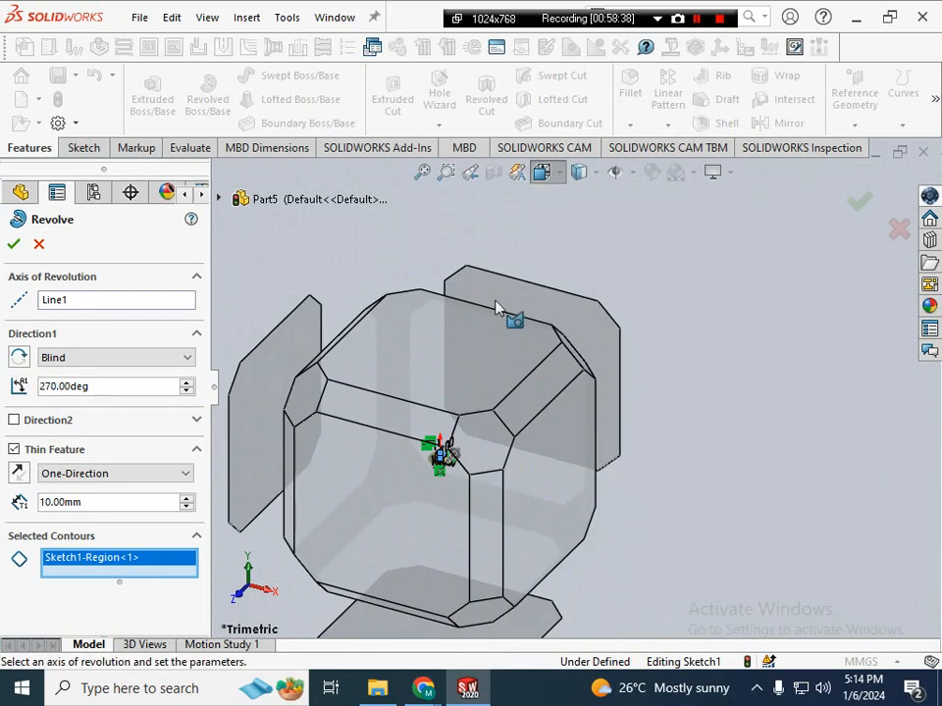
{"action": "left_click", "coordinate": [461, 349]}
{"action": "left_click", "coordinate": [552, 176]}
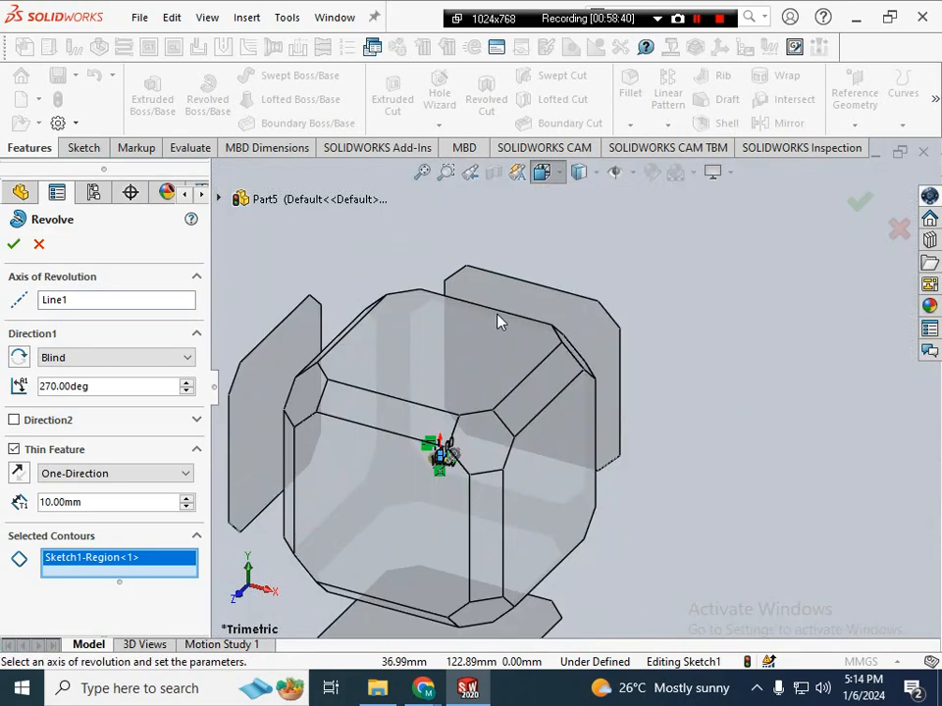
{"action": "left_click", "coordinate": [483, 362]}
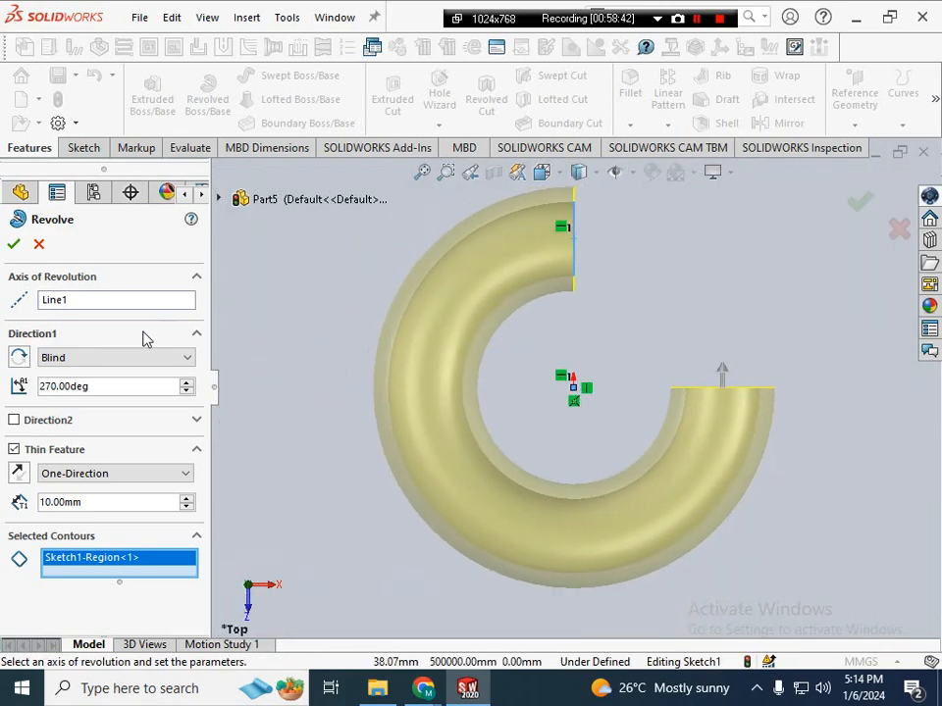
- Set the revolve's Direction 1 angle to 90 degrees
{"action": "left_click", "coordinate": [116, 387]}
{"action": "type", "text": "90"}
{"action": "key", "text": "Return"}
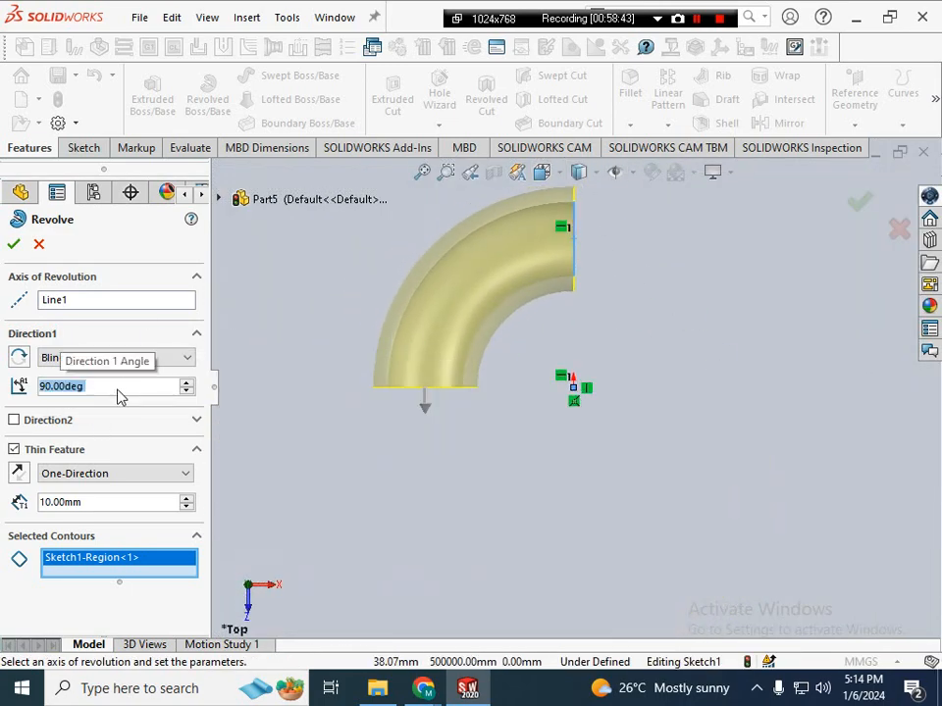
- Set the revolve's Direction 1 angle to a full 360 degrees
{"action": "type", "text": "3960"}
{"action": "key", "text": "Return"}
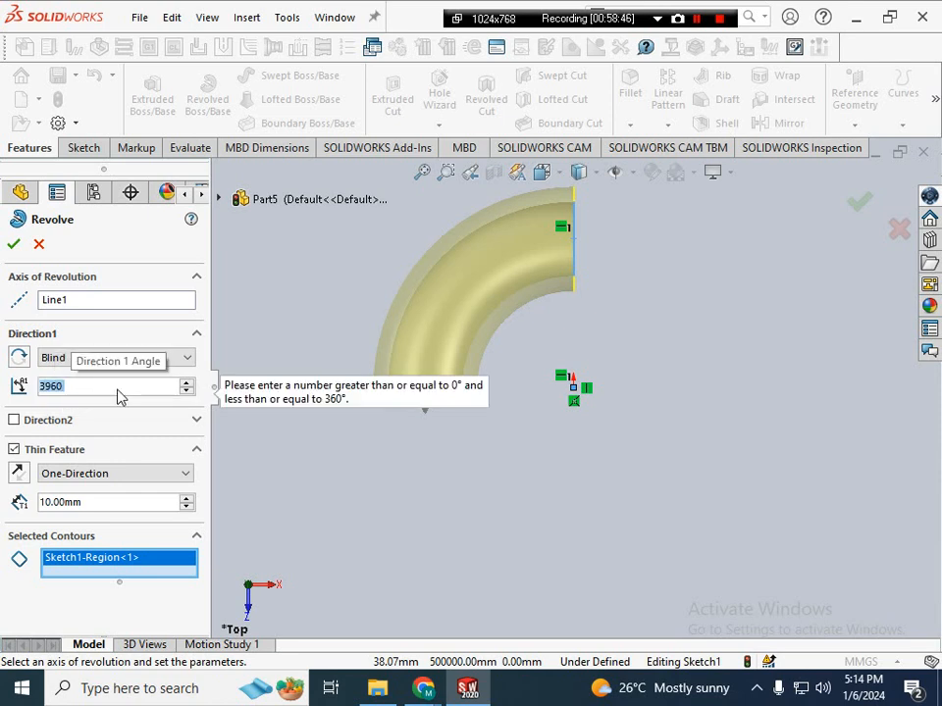
{"action": "type", "text": "360"}
{"action": "key", "text": "Return"}
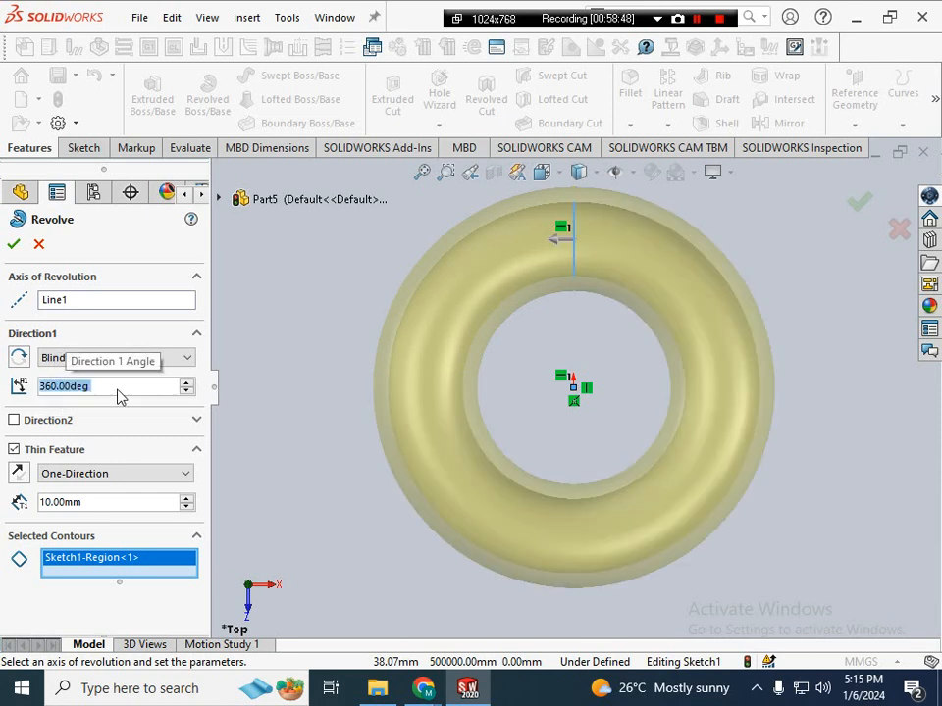
- Complete the thin revolve of the circle region about the sketch line to form the full ring
{"action": "left_click", "coordinate": [12, 243]}
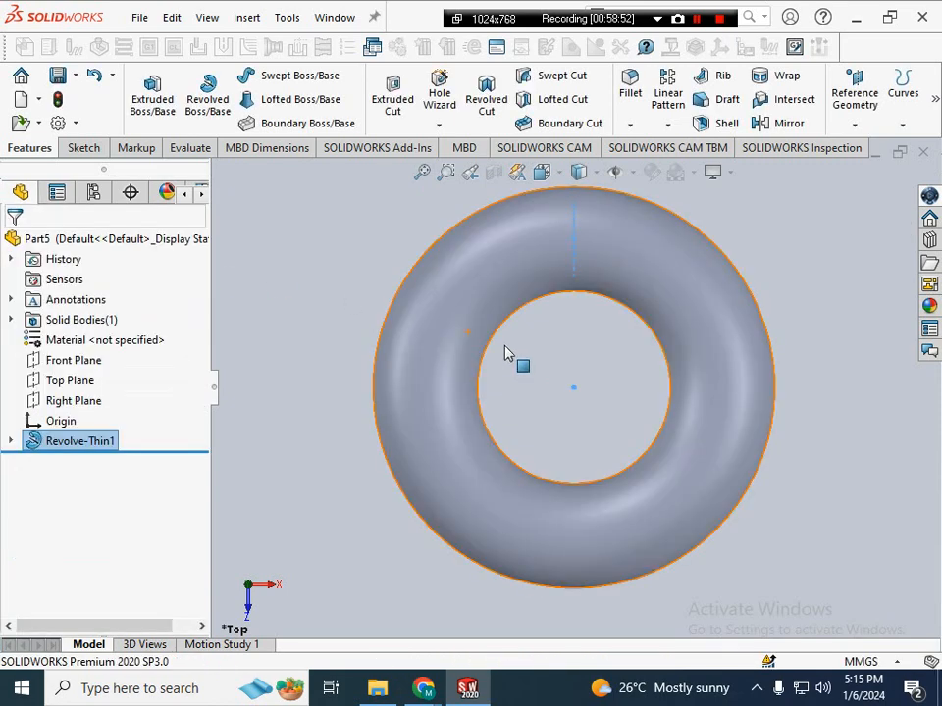
{"action": "right_click", "coordinate": [569, 397]}
{"action": "left_click", "coordinate": [347, 406]}
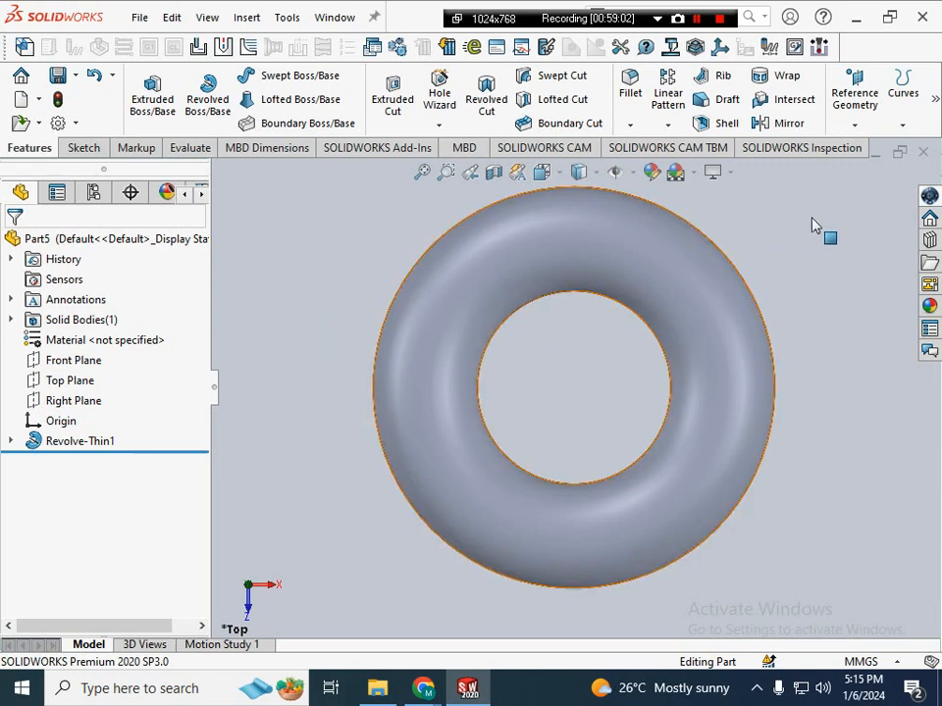
{"action": "right_click", "coordinate": [302, 263]}
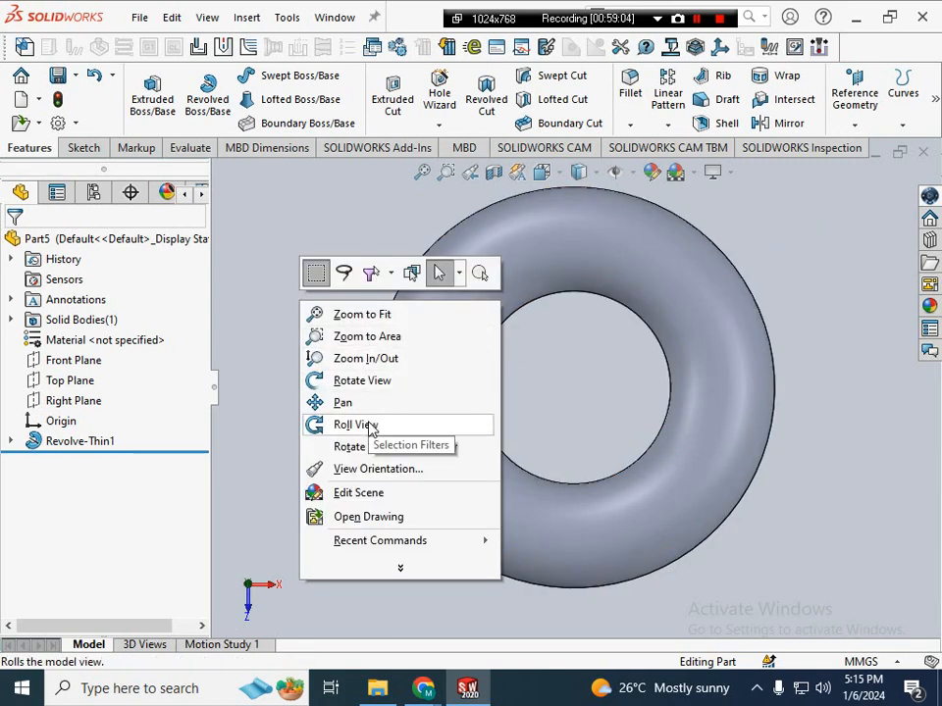
{"action": "left_click", "coordinate": [372, 383]}
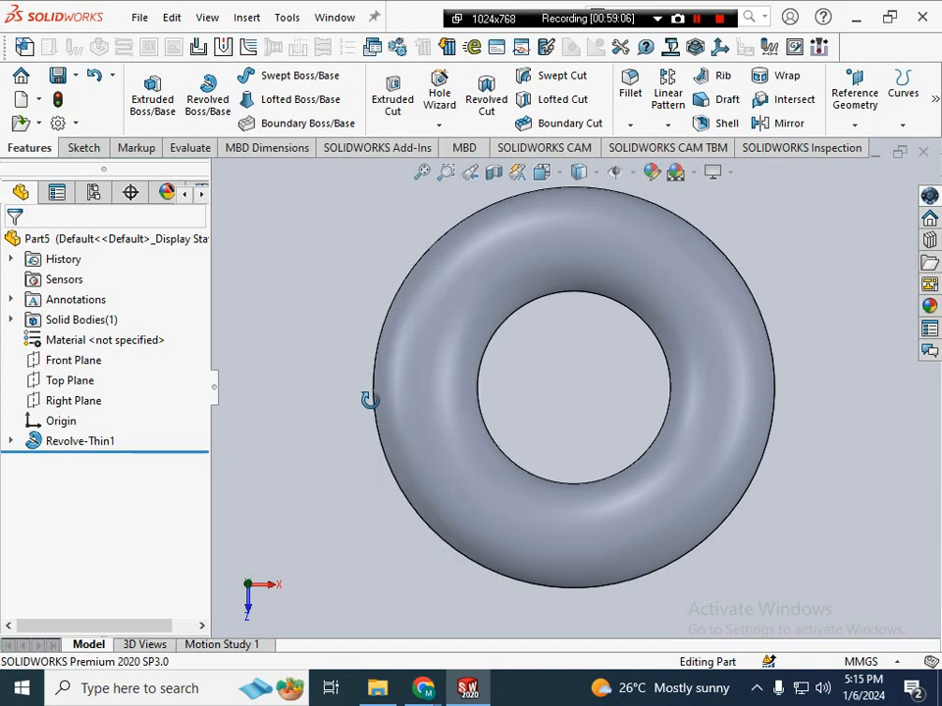
{"action": "left_click_drag", "start_coordinate": [368, 398], "coordinate": [372, 249]}
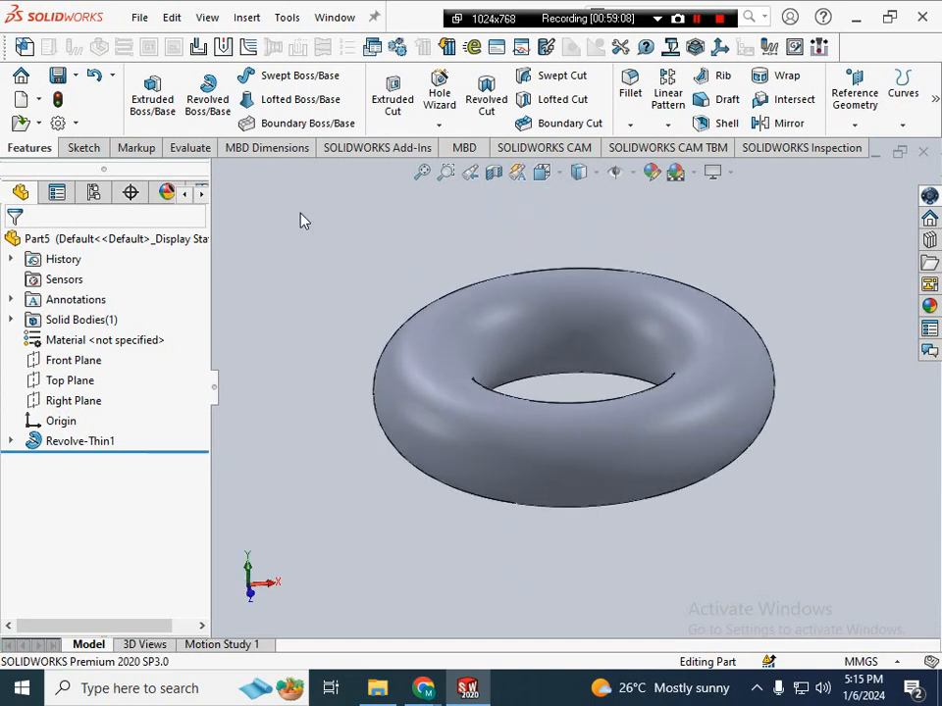
- Try another revolve of the existing Sketch1, using its line as the axis and its circle as the selected contour
{"action": "left_click", "coordinate": [214, 106]}
{"action": "key", "text": "Escape"}
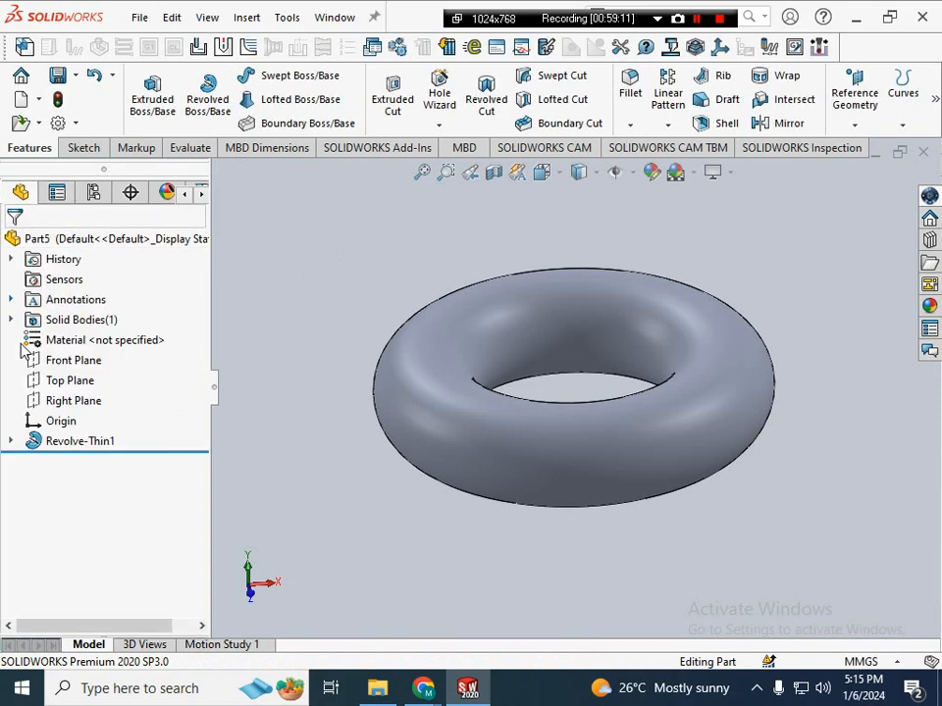
{"action": "left_click", "coordinate": [11, 442]}
{"action": "left_click", "coordinate": [92, 460]}
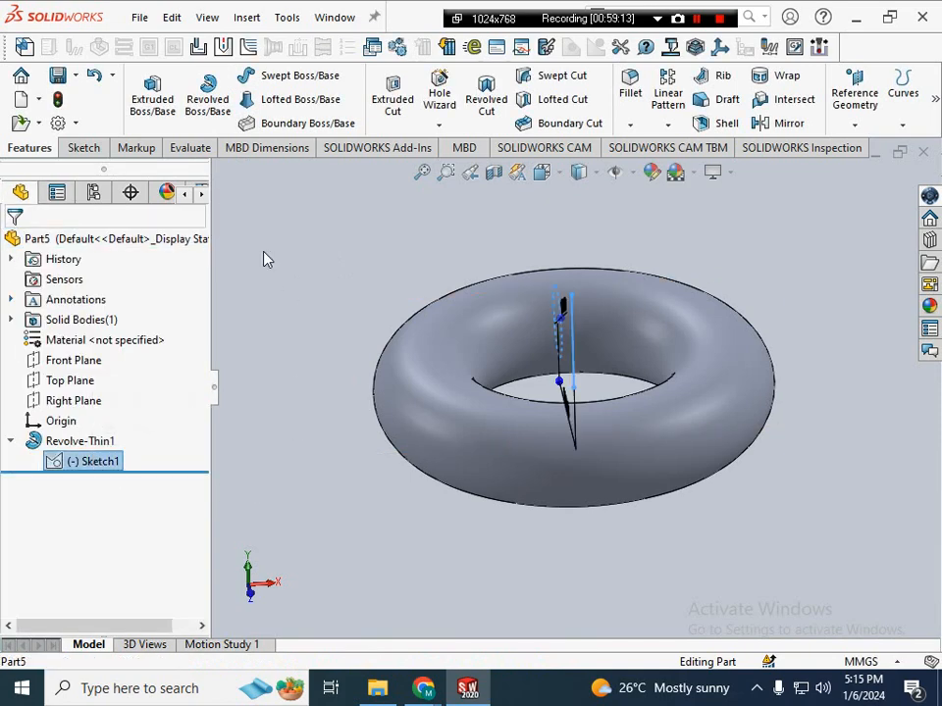
{"action": "left_click", "coordinate": [206, 98]}
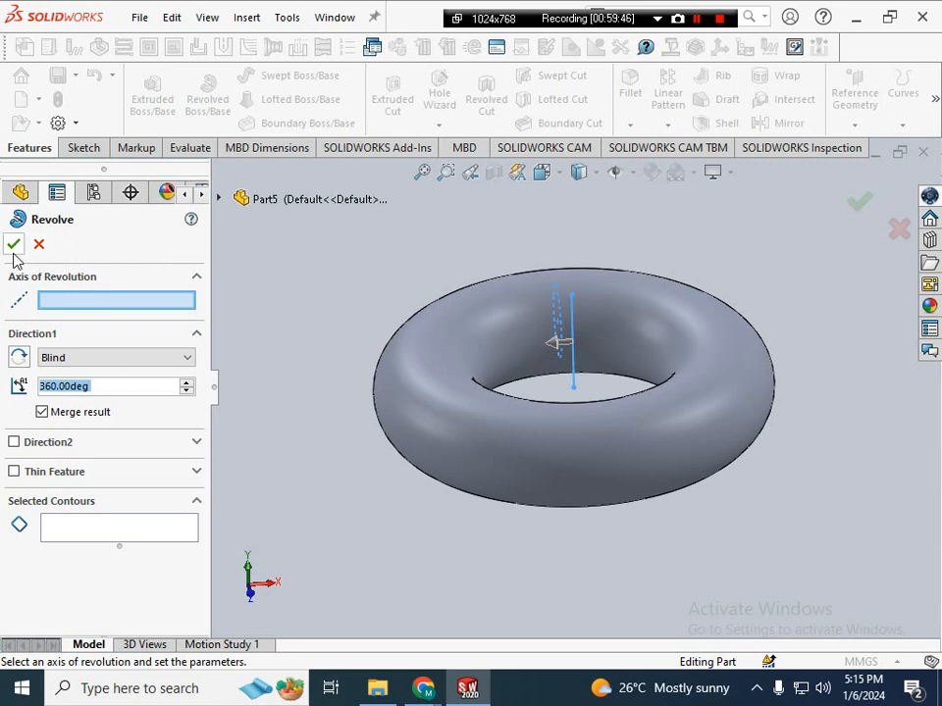
{"action": "left_click", "coordinate": [64, 304]}
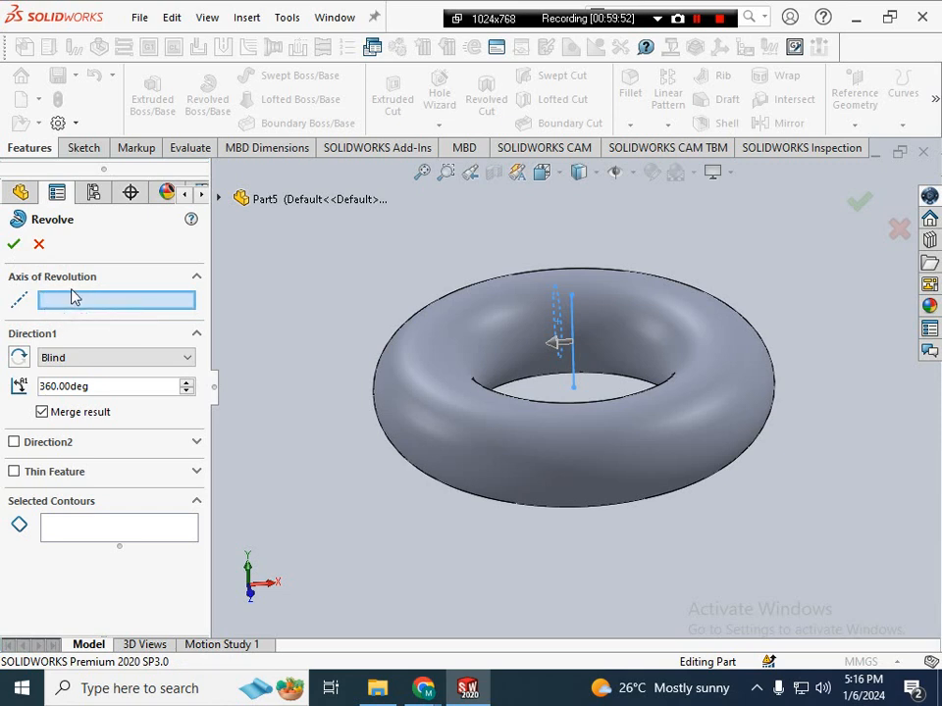
{"action": "left_click", "coordinate": [574, 369]}
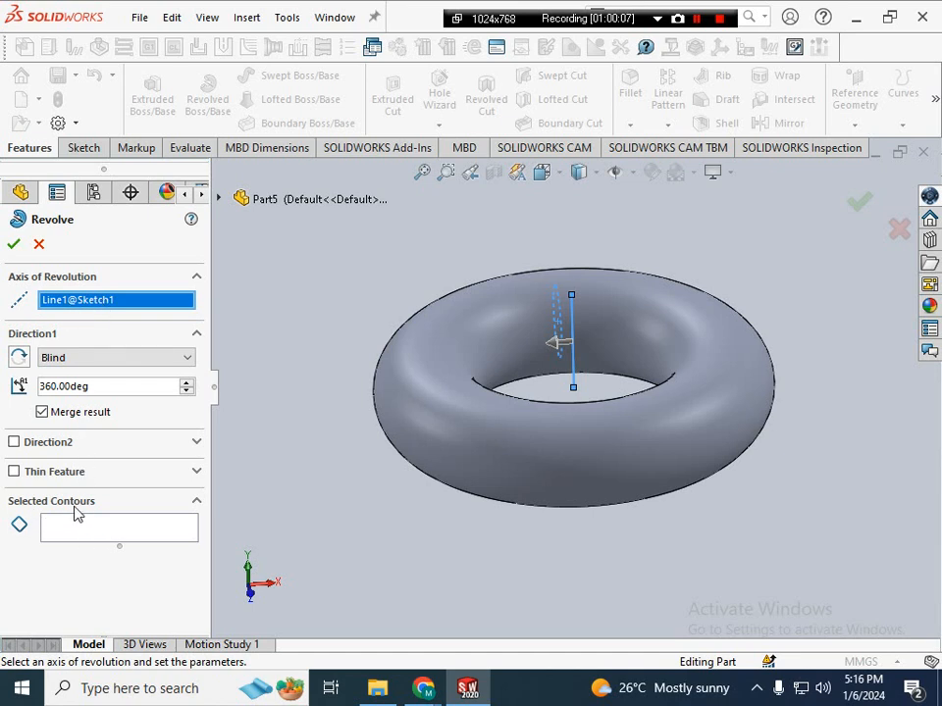
{"action": "left_click", "coordinate": [92, 535]}
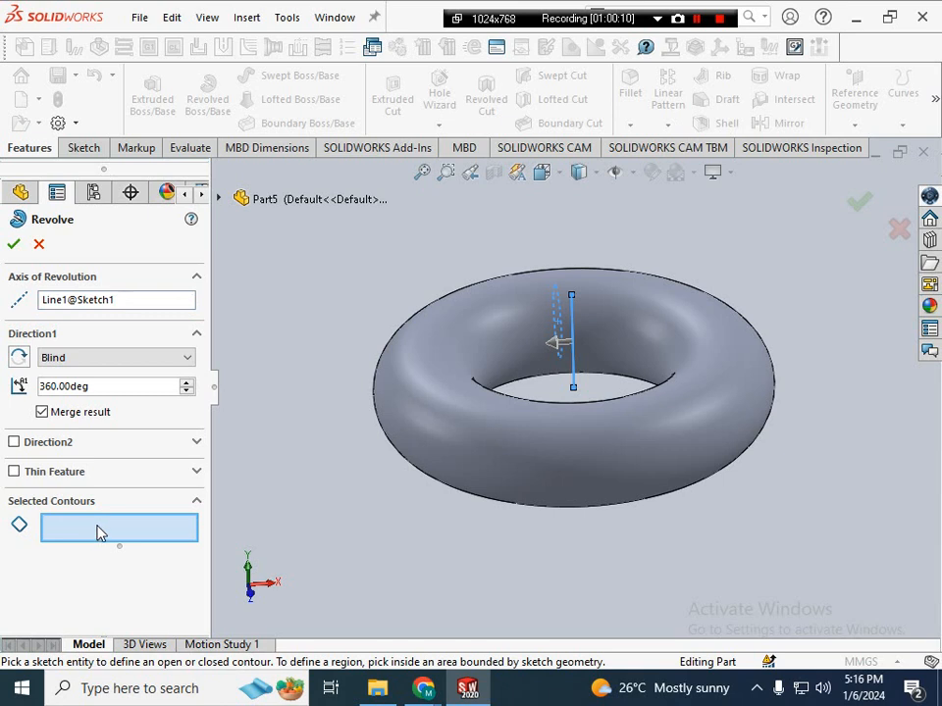
{"action": "left_click", "coordinate": [554, 302]}
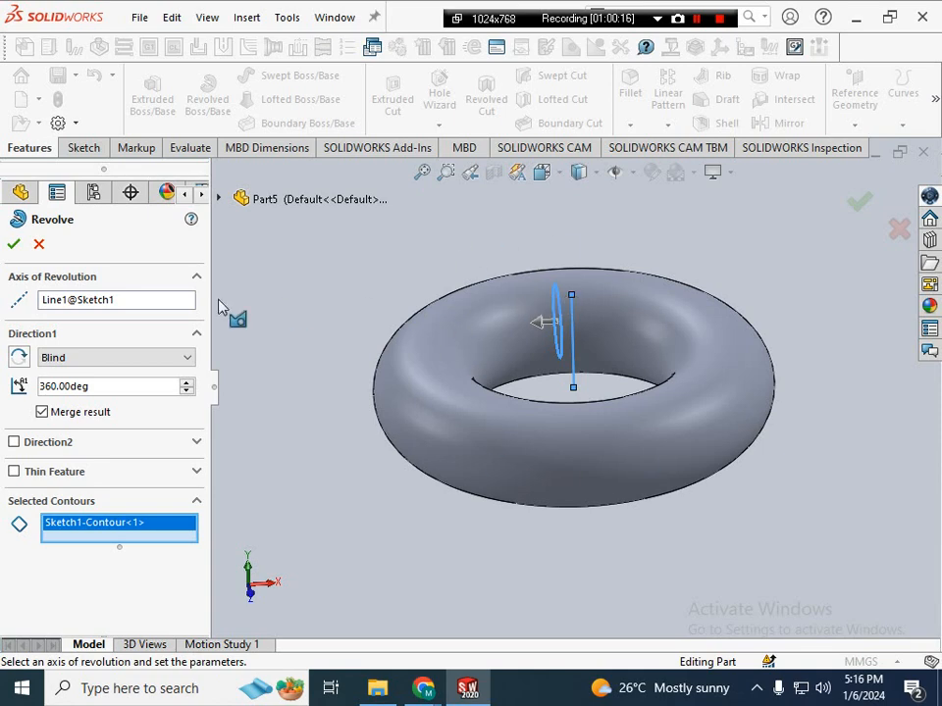
{"action": "left_click", "coordinate": [39, 244]}
{"action": "left_click", "coordinate": [290, 371]}
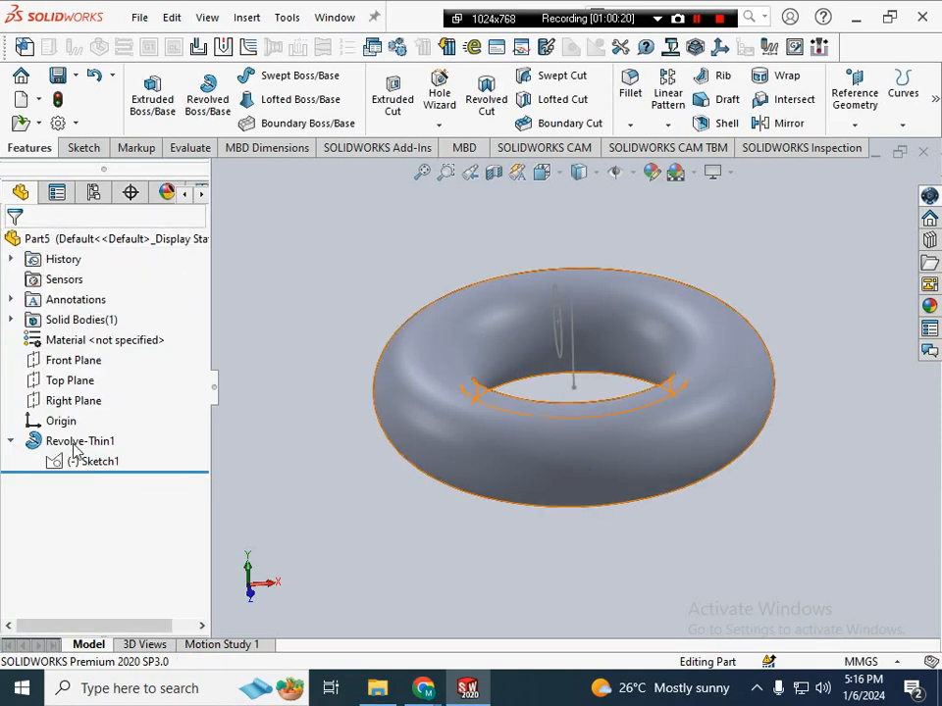
{"action": "left_click", "coordinate": [563, 362]}
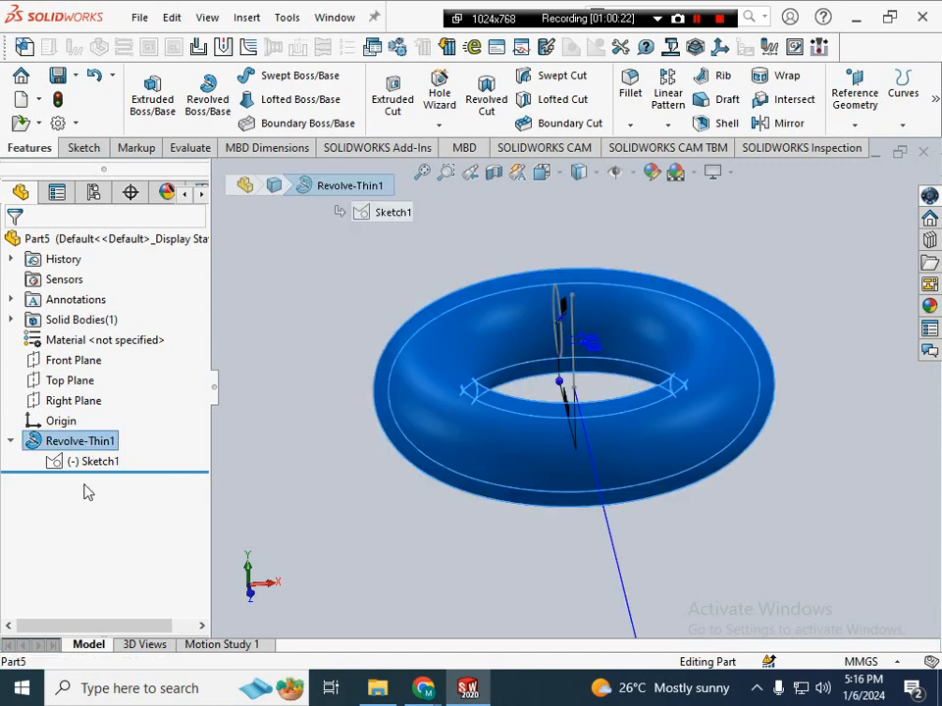
{"action": "left_click", "coordinate": [324, 450]}
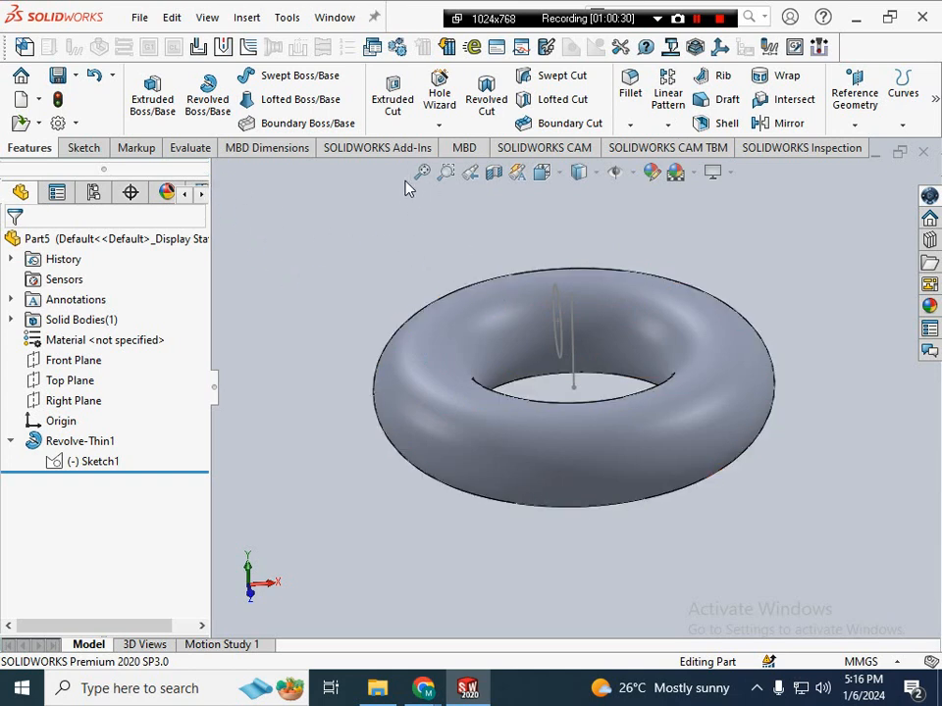
{"action": "right_click", "coordinate": [465, 332]}
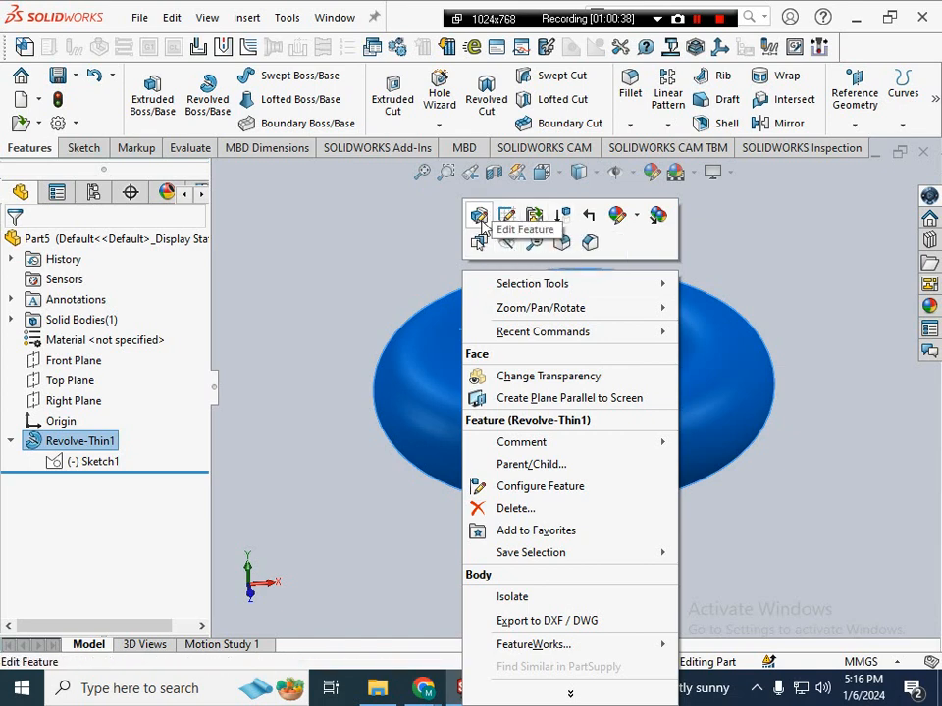
{"action": "left_click", "coordinate": [343, 294]}
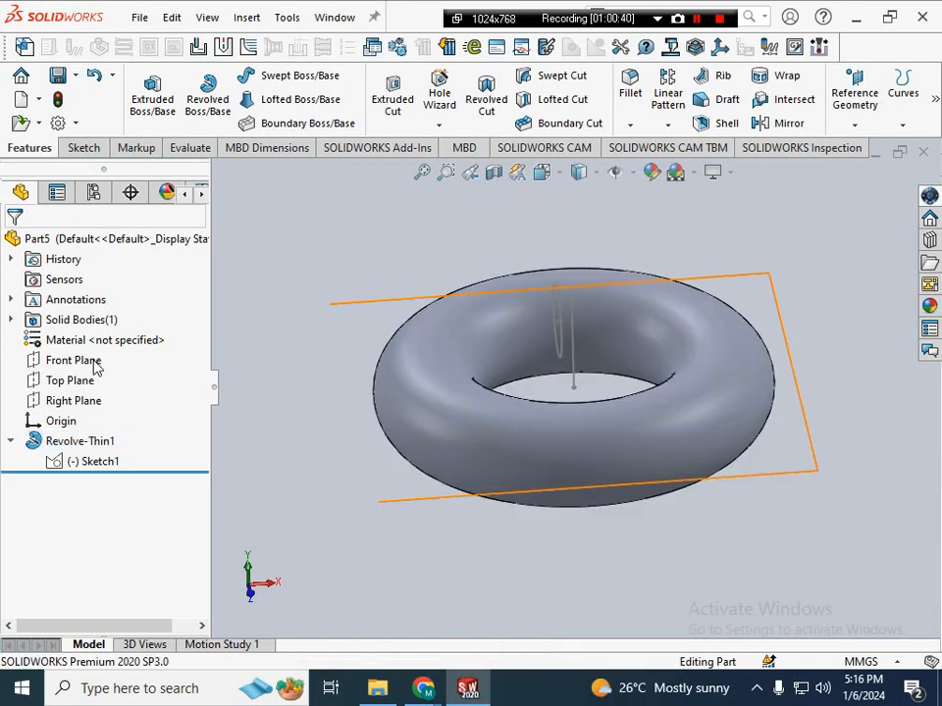
{"action": "left_click", "coordinate": [94, 362]}
{"action": "right_click", "coordinate": [95, 363]}
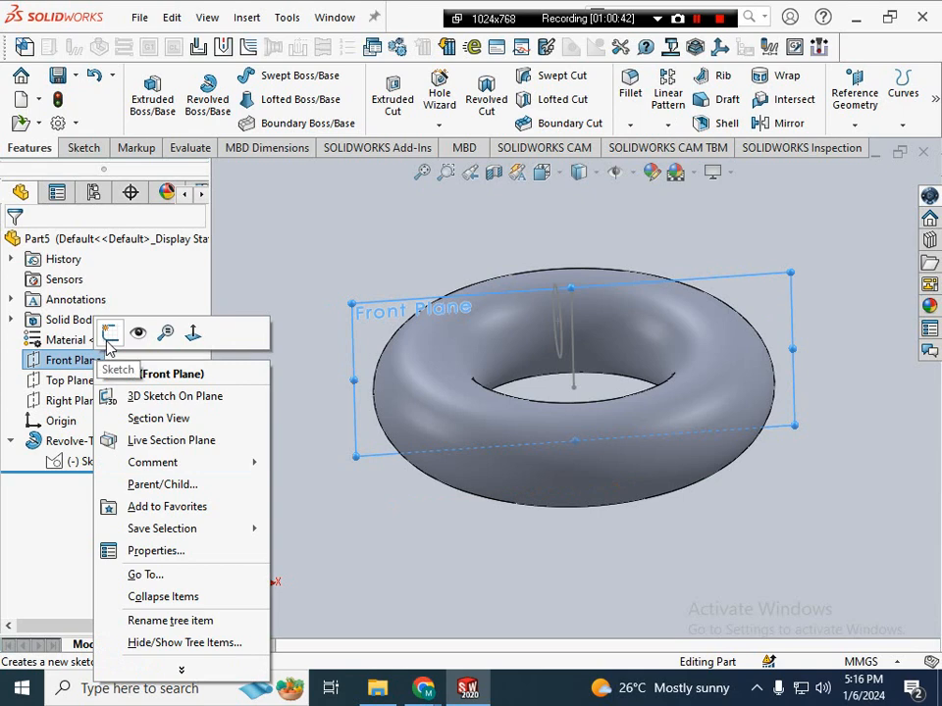
{"action": "left_click", "coordinate": [333, 353]}
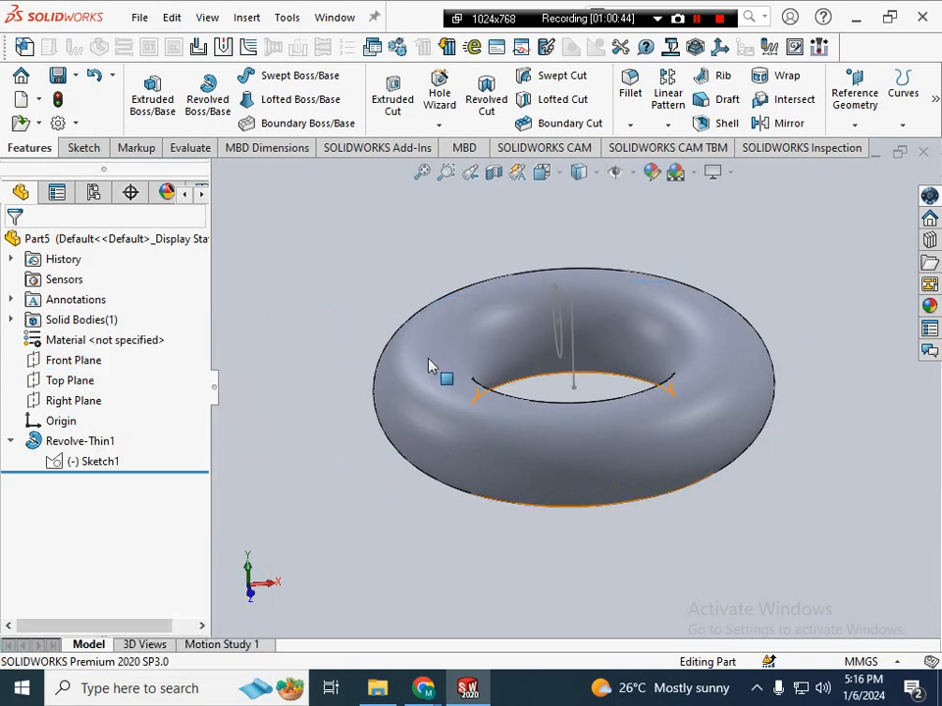
{"action": "right_click", "coordinate": [443, 271]}
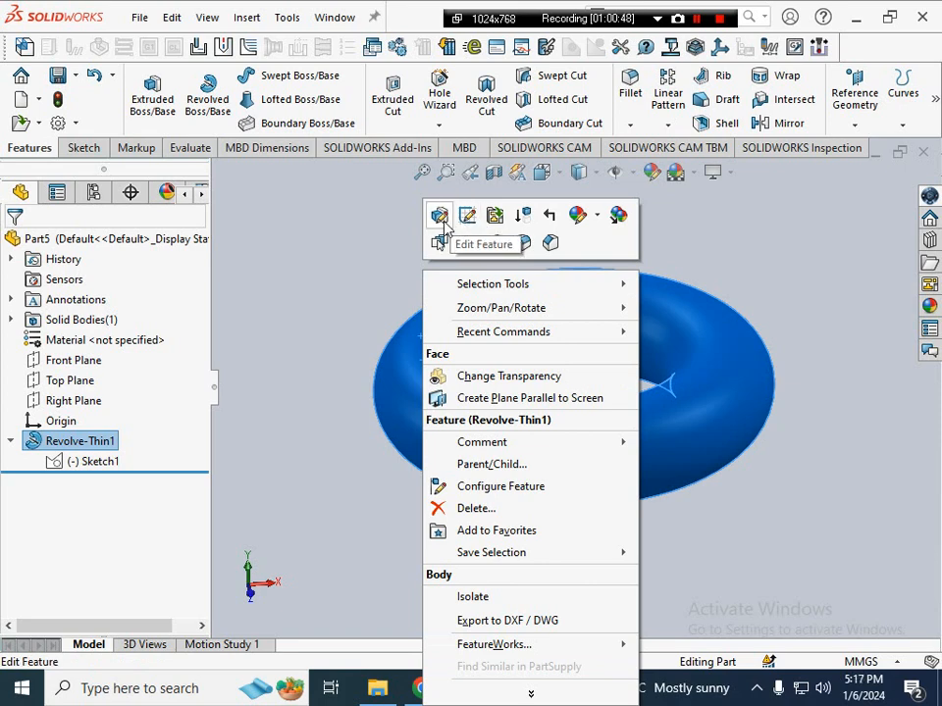
{"action": "left_click", "coordinate": [365, 270]}
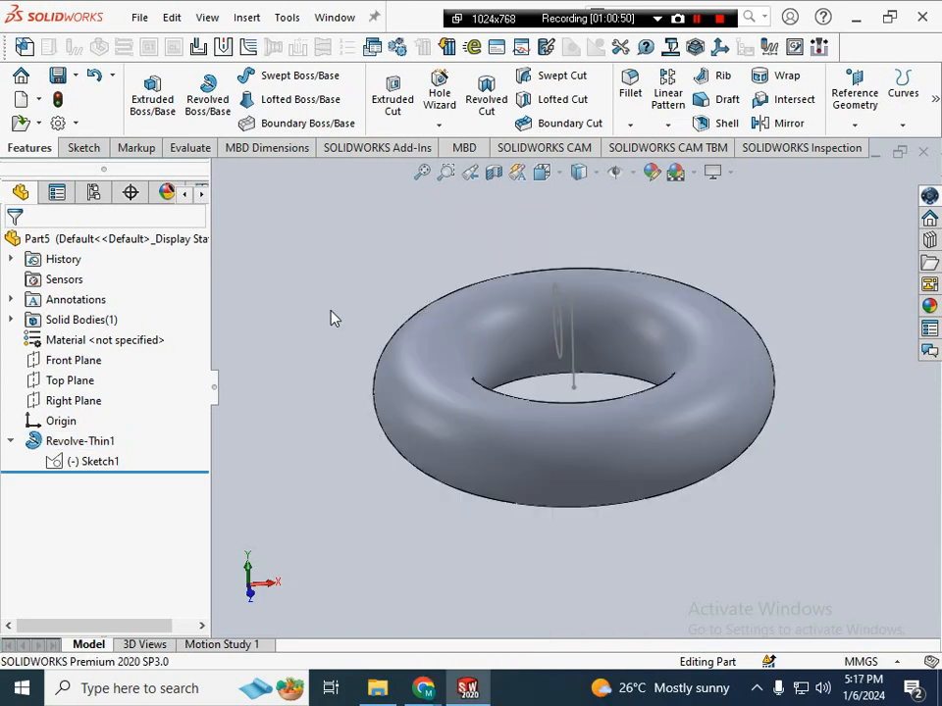
{"action": "left_click", "coordinate": [440, 381]}
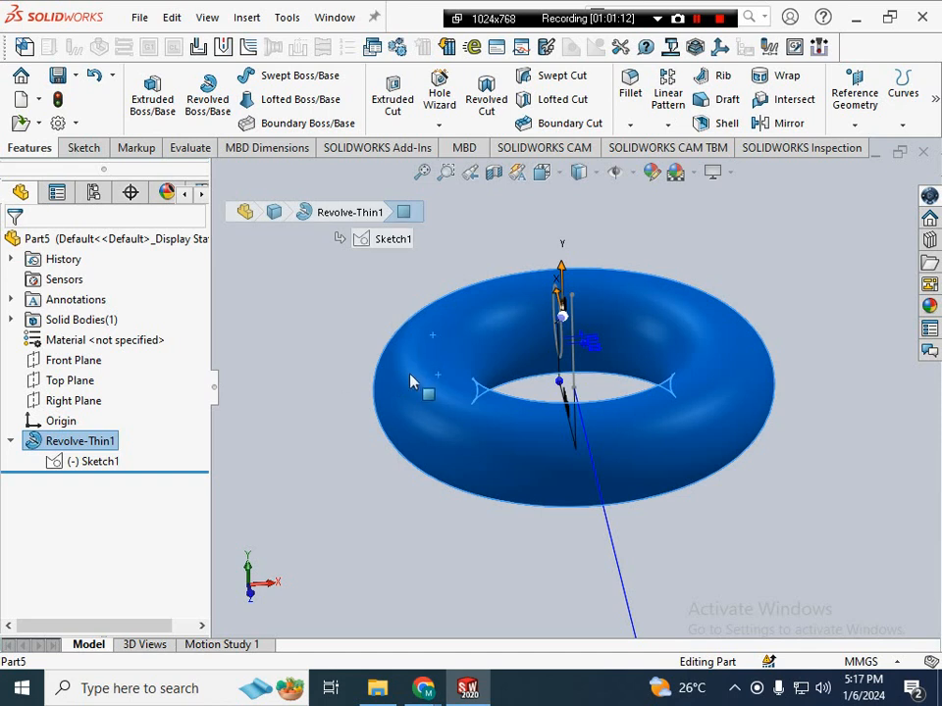
{"action": "left_click", "coordinate": [385, 301]}
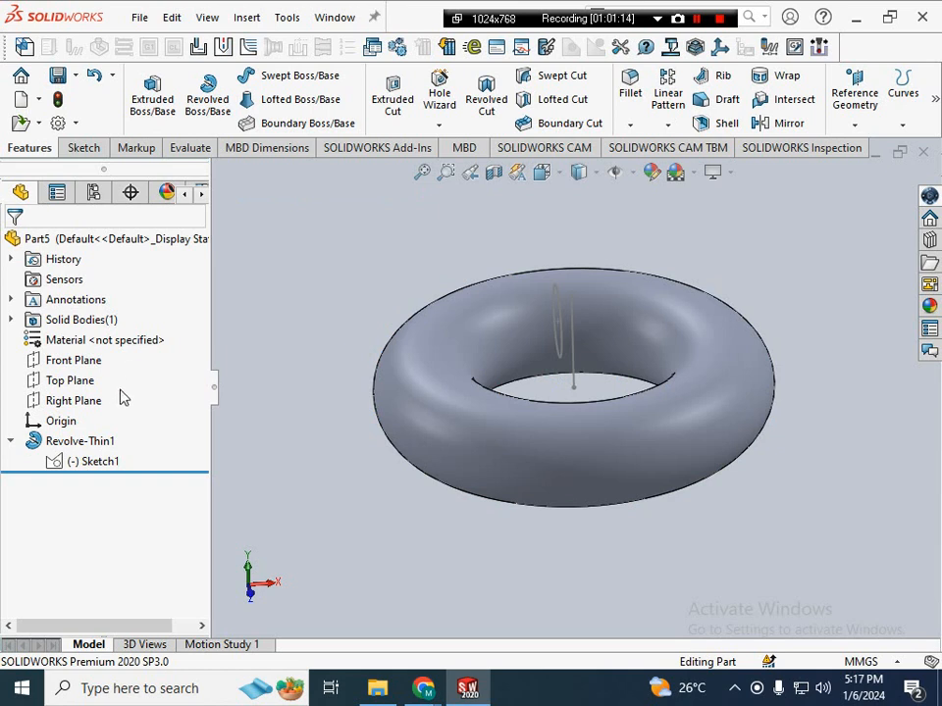
- Start a new sketch on the Top Plane and draw a small circle within the ring's body
{"action": "left_click", "coordinate": [70, 380]}
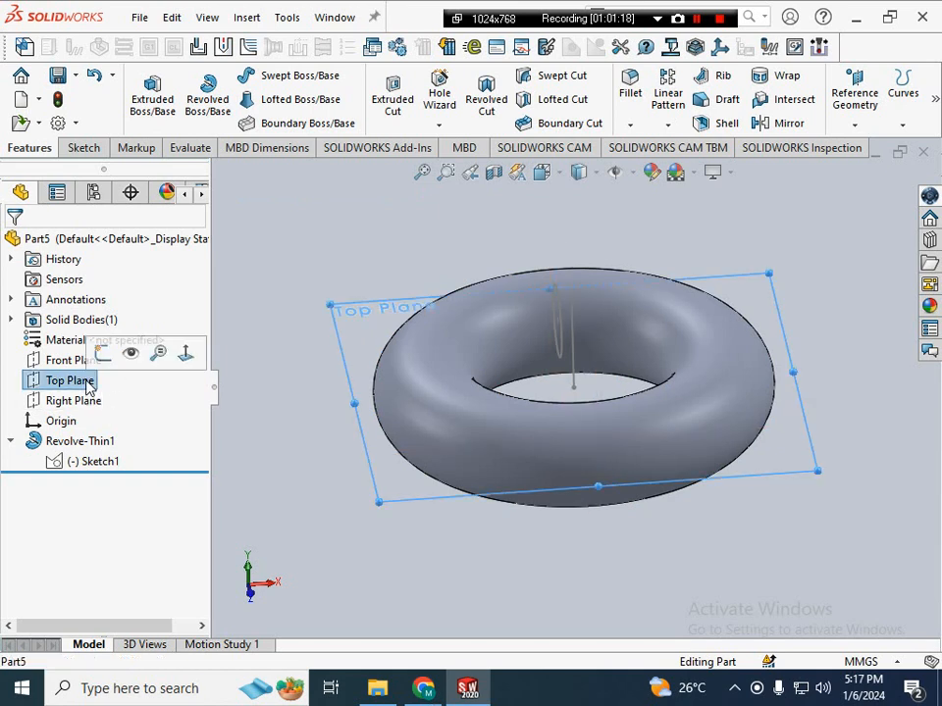
{"action": "left_click", "coordinate": [102, 354]}
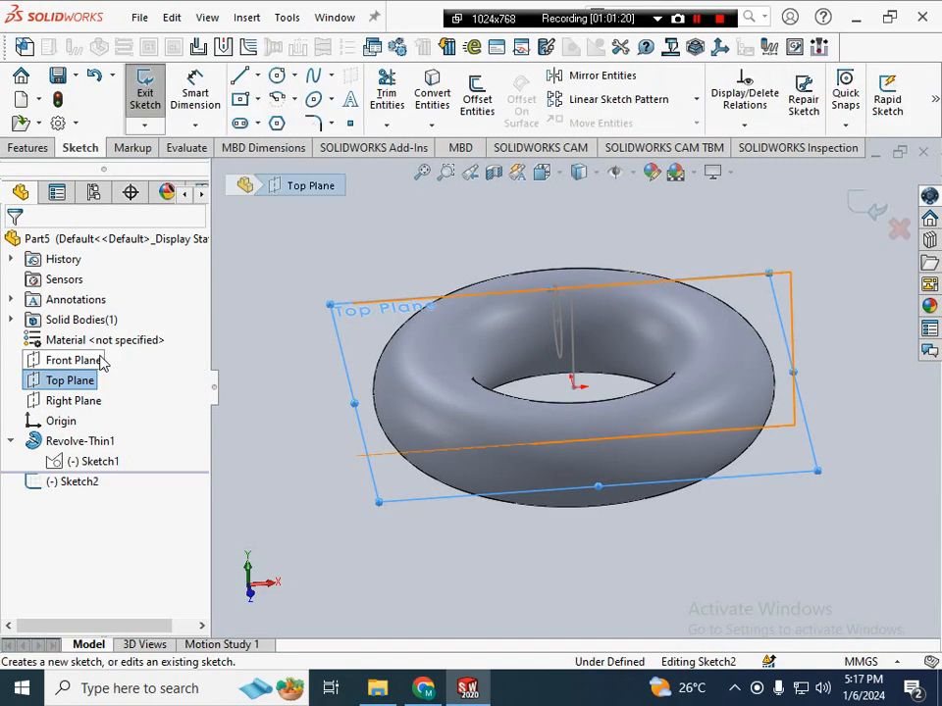
{"action": "right_click", "coordinate": [85, 481]}
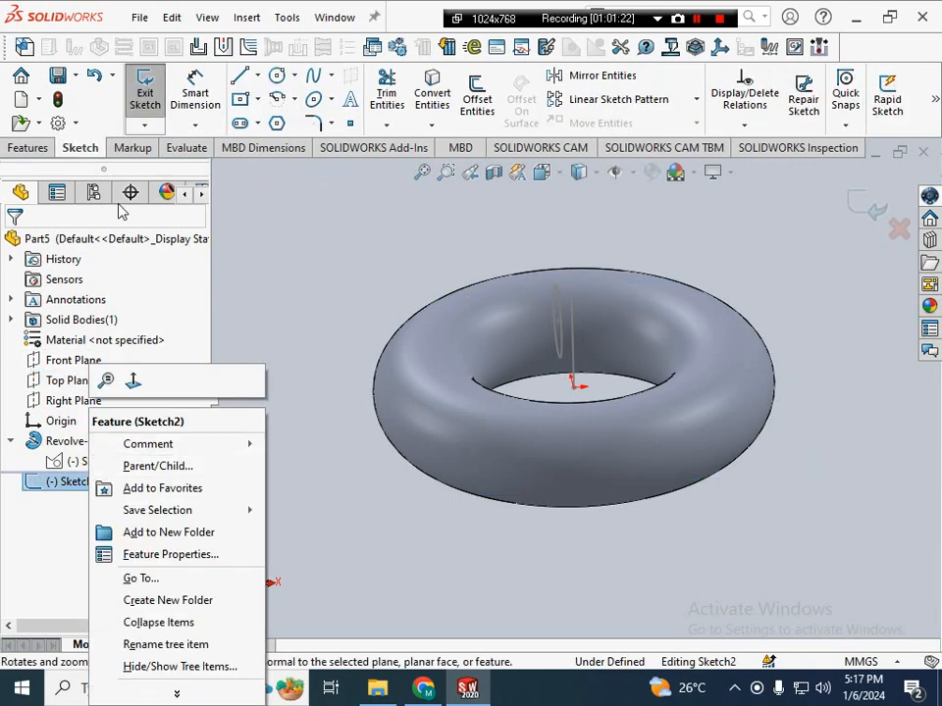
{"action": "left_click", "coordinate": [278, 75]}
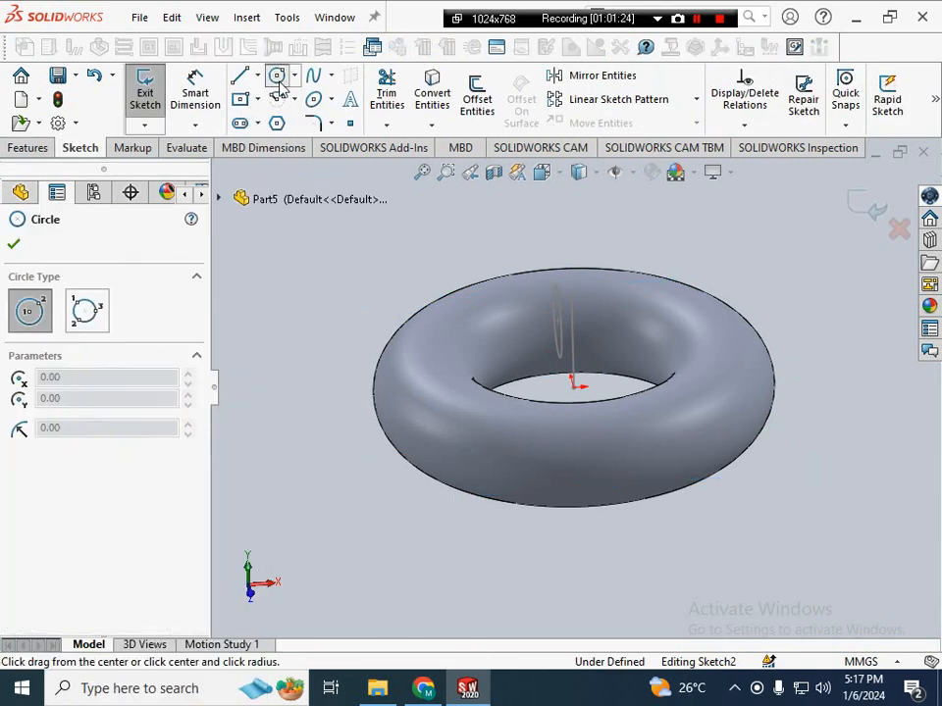
{"action": "left_click", "coordinate": [432, 381]}
{"action": "left_click", "coordinate": [444, 392]}
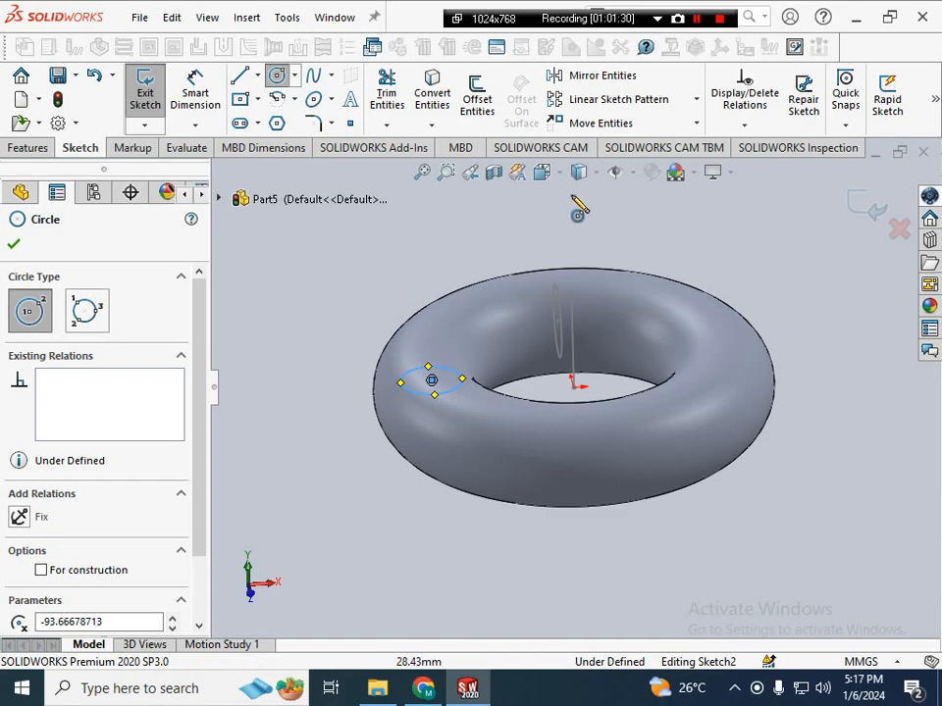
{"action": "left_click", "coordinate": [548, 182]}
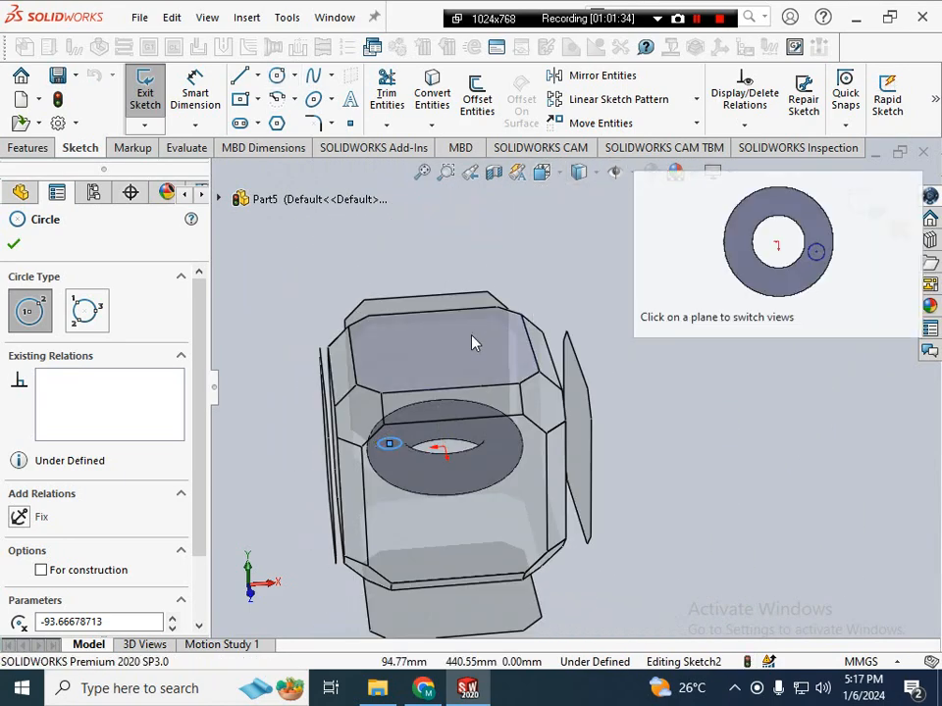
{"action": "left_click", "coordinate": [471, 333]}
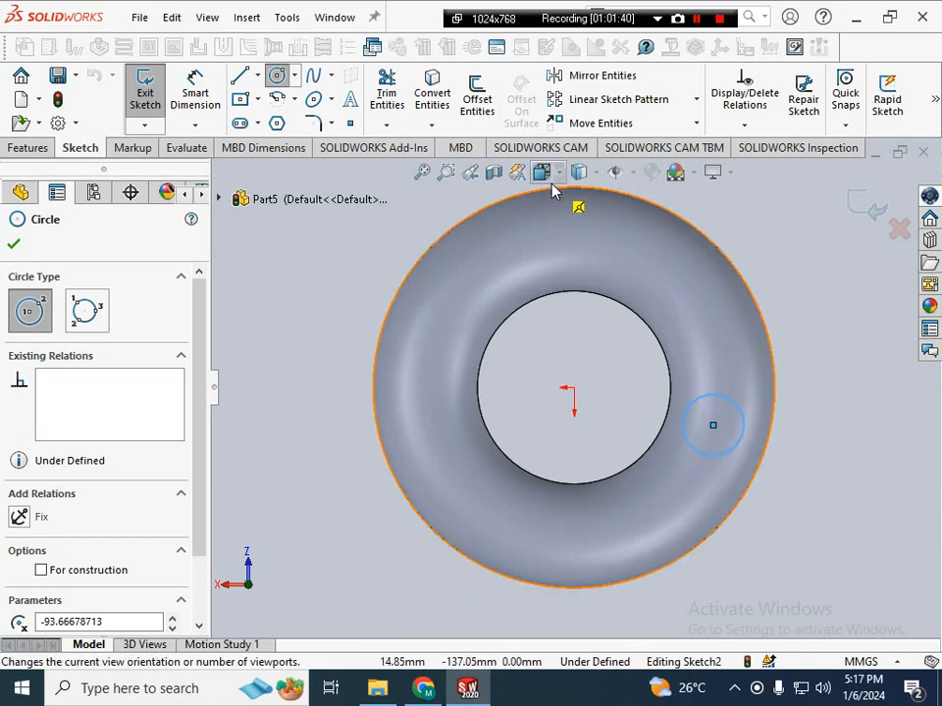
- Delete the small circle and exit the new sketch, discarding its changes
{"action": "key", "text": "Escape"}
{"action": "left_click_drag", "start_coordinate": [631, 351], "coordinate": [784, 488]}
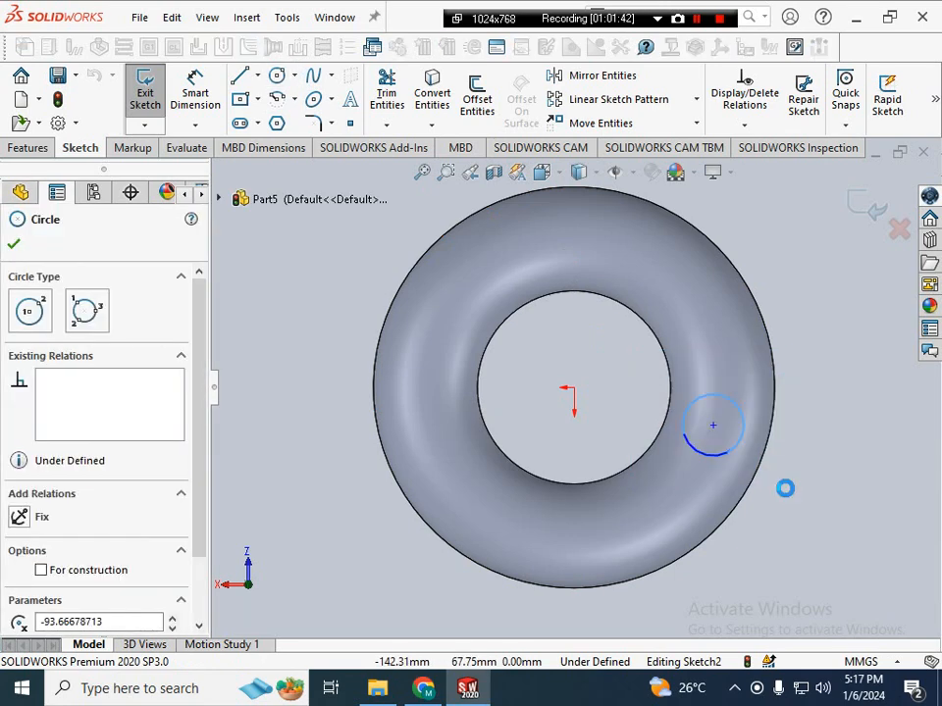
{"action": "key", "text": "Delete"}
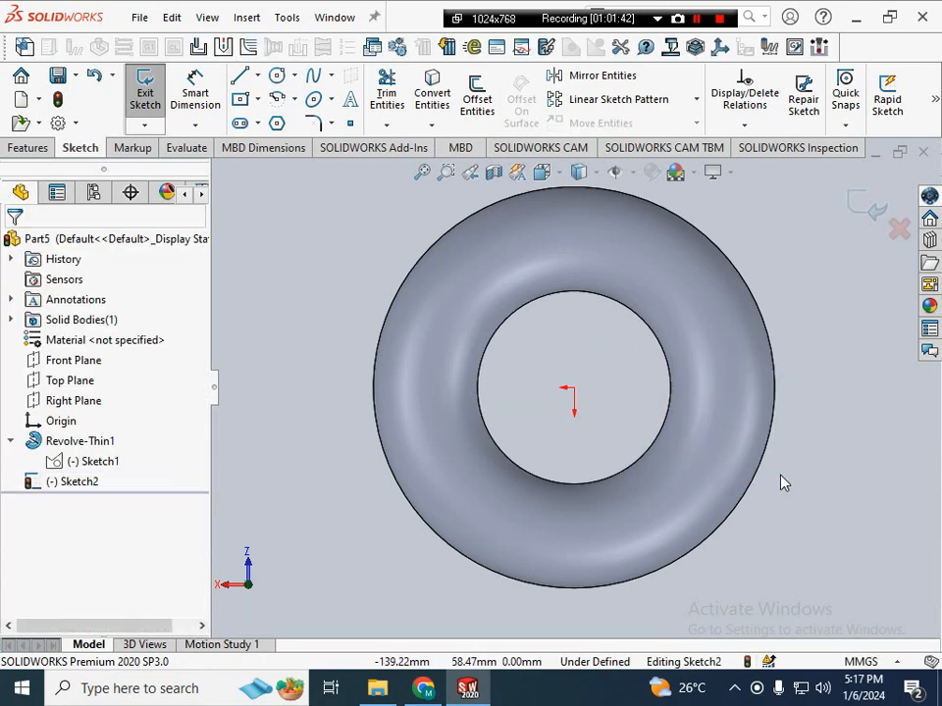
{"action": "left_click", "coordinate": [898, 229]}
{"action": "left_click", "coordinate": [526, 351]}
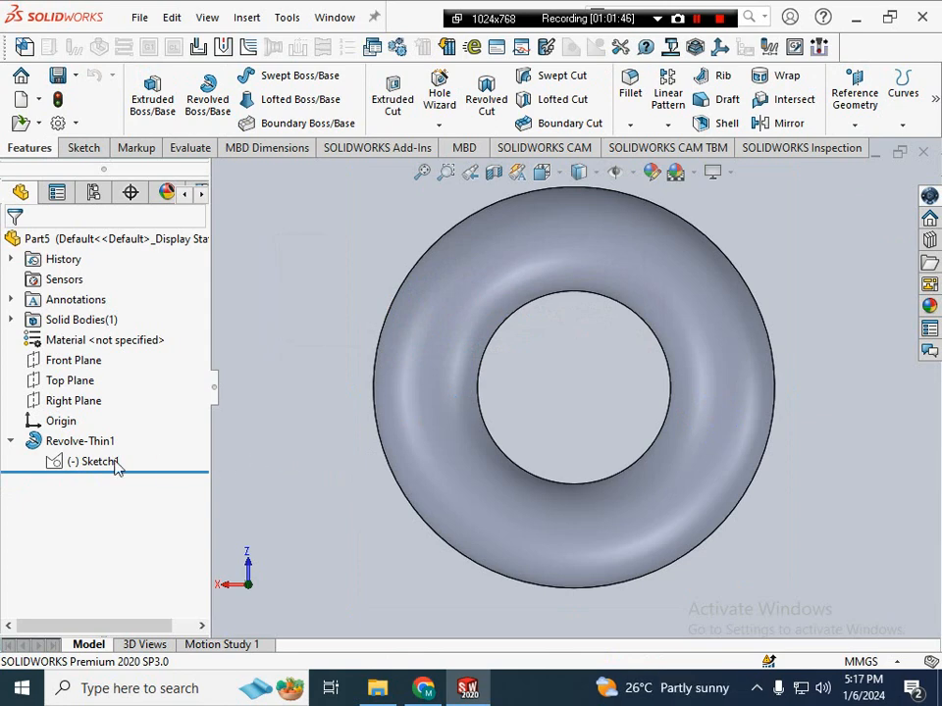
{"action": "right_click", "coordinate": [308, 374]}
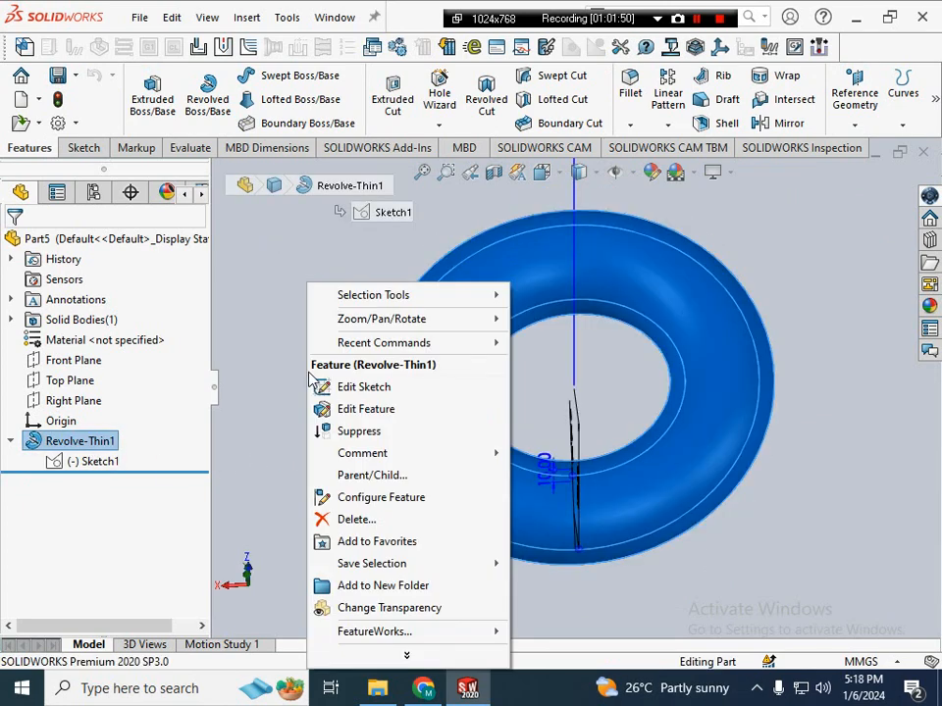
{"action": "left_click", "coordinate": [303, 329]}
{"action": "left_click", "coordinate": [290, 326]}
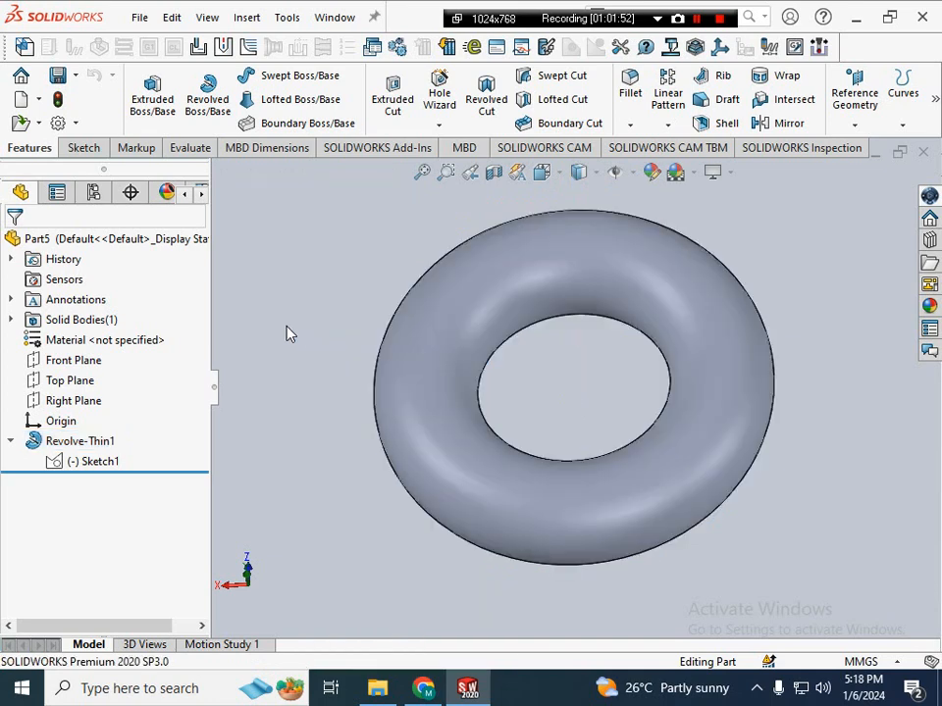
- Start a new sketch on the Top Plane and orient the view normal to it
{"action": "right_click", "coordinate": [289, 333]}
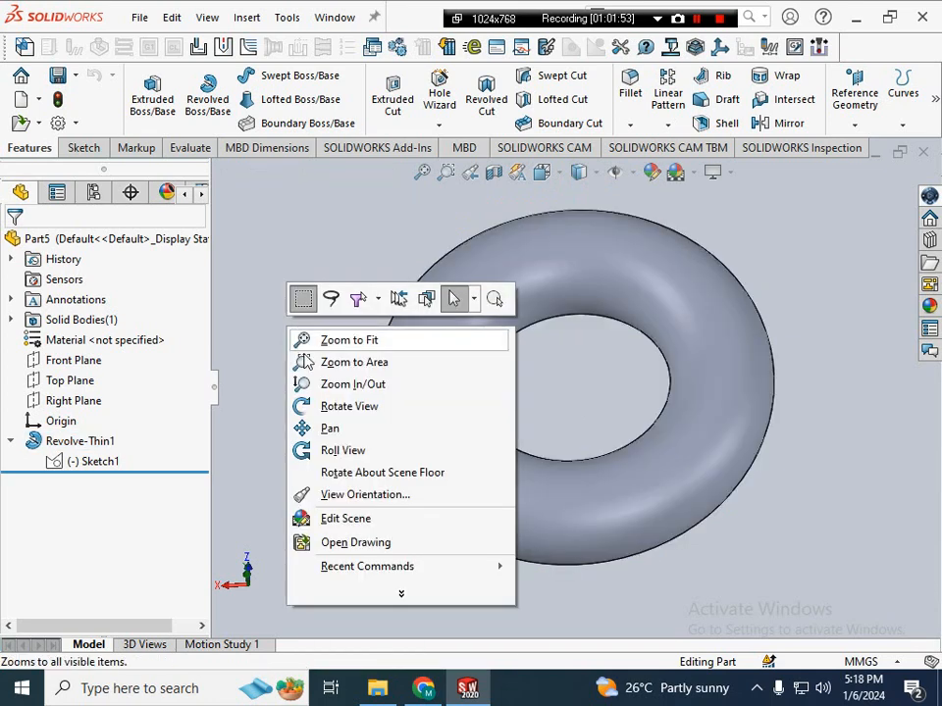
{"action": "left_click", "coordinate": [356, 414]}
{"action": "left_click_drag", "start_coordinate": [356, 414], "coordinate": [314, 355]}
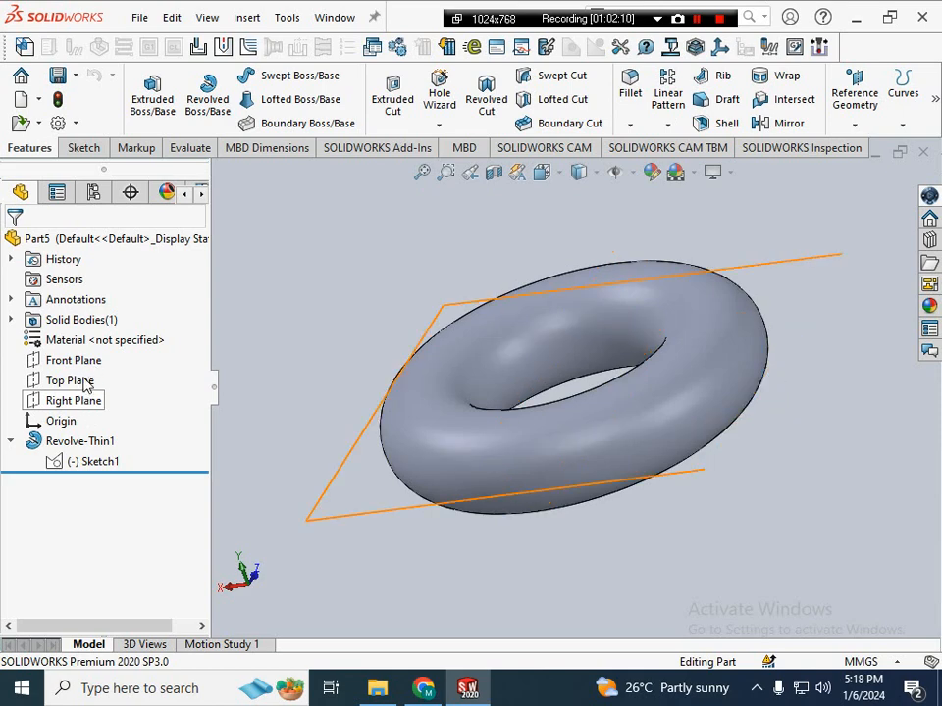
{"action": "right_click", "coordinate": [83, 385]}
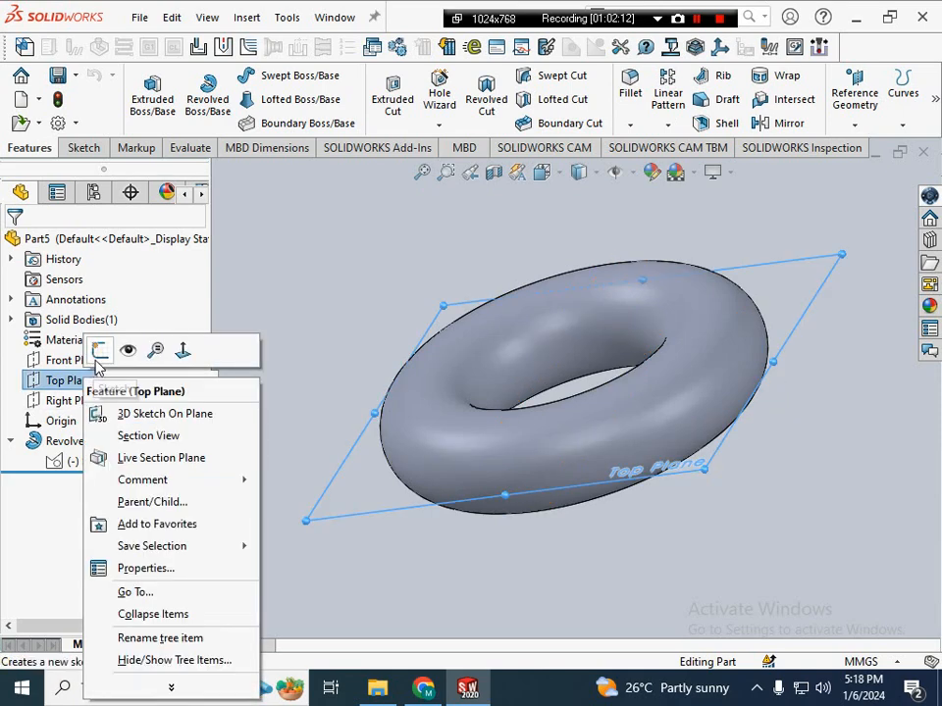
{"action": "left_click", "coordinate": [98, 353]}
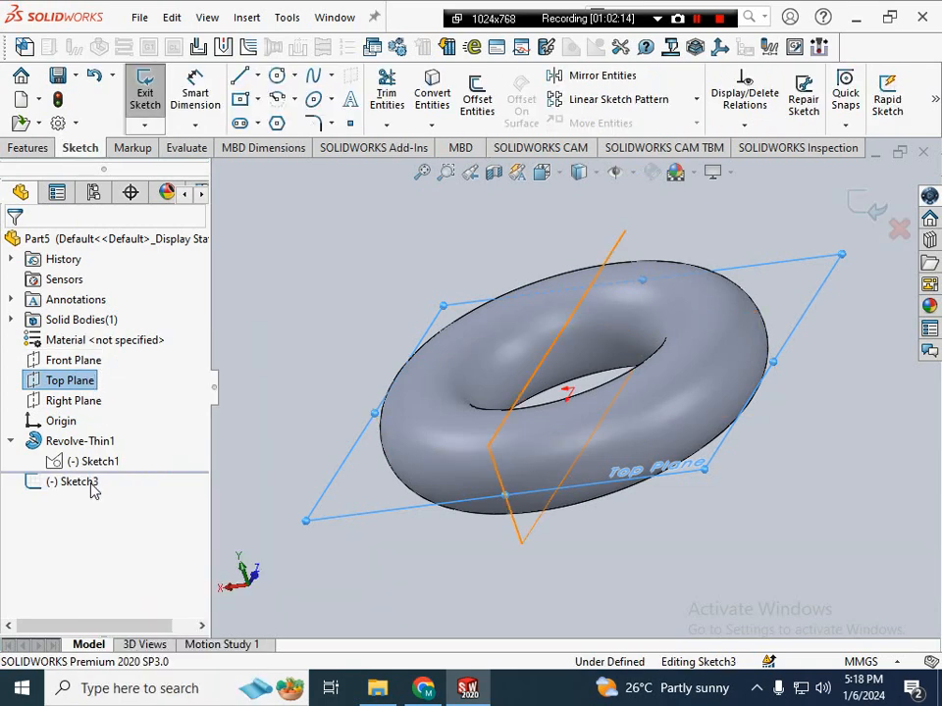
{"action": "right_click", "coordinate": [89, 386]}
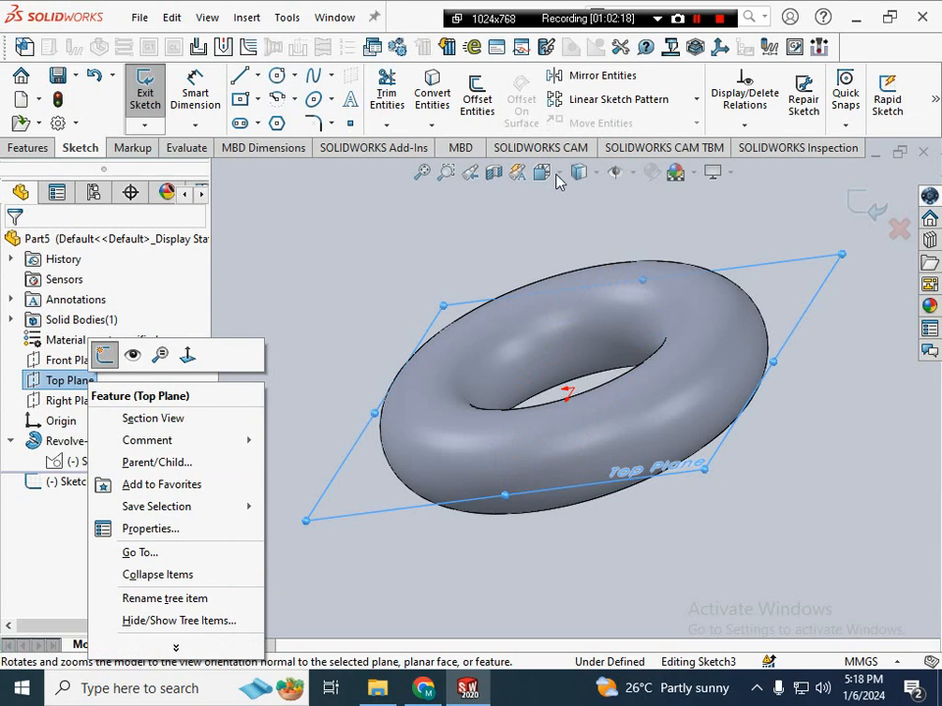
{"action": "left_click", "coordinate": [189, 357]}
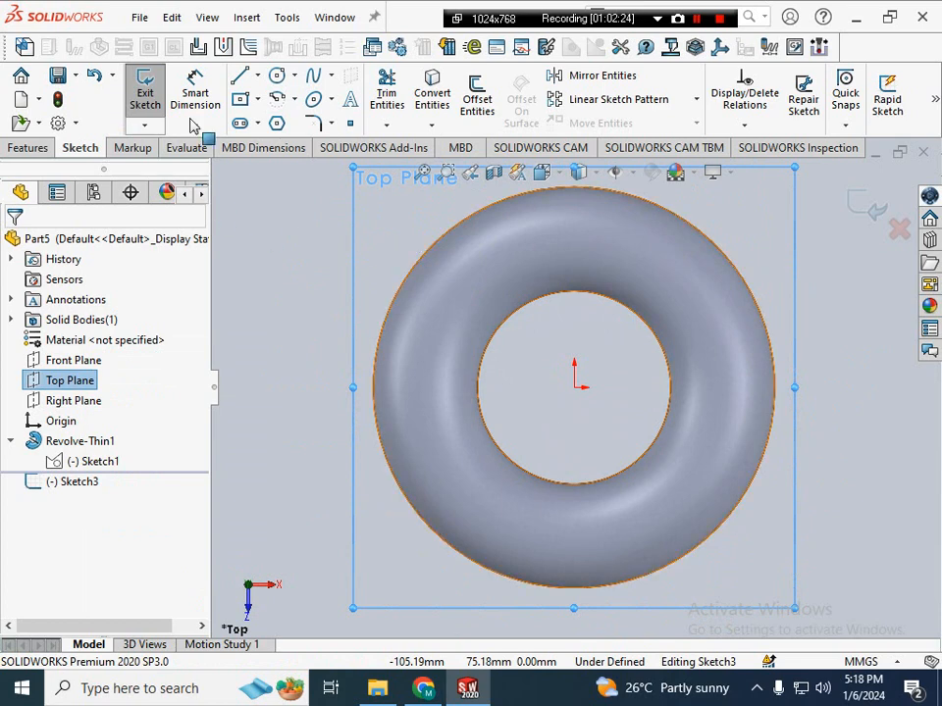
{"action": "left_click", "coordinate": [277, 76]}
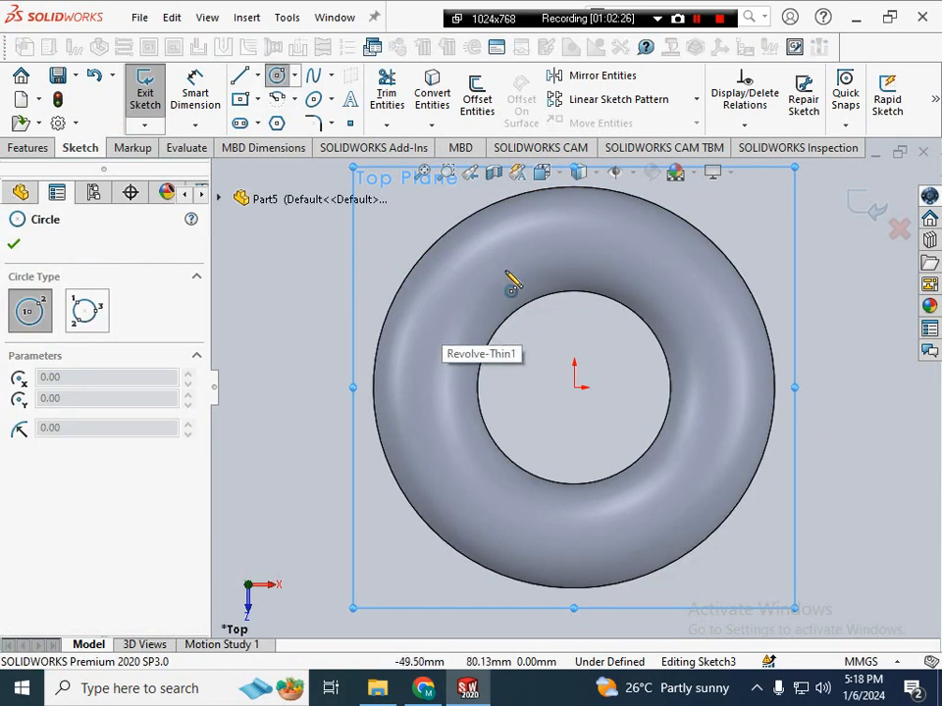
{"action": "left_click", "coordinate": [538, 241]}
{"action": "left_click", "coordinate": [549, 253]}
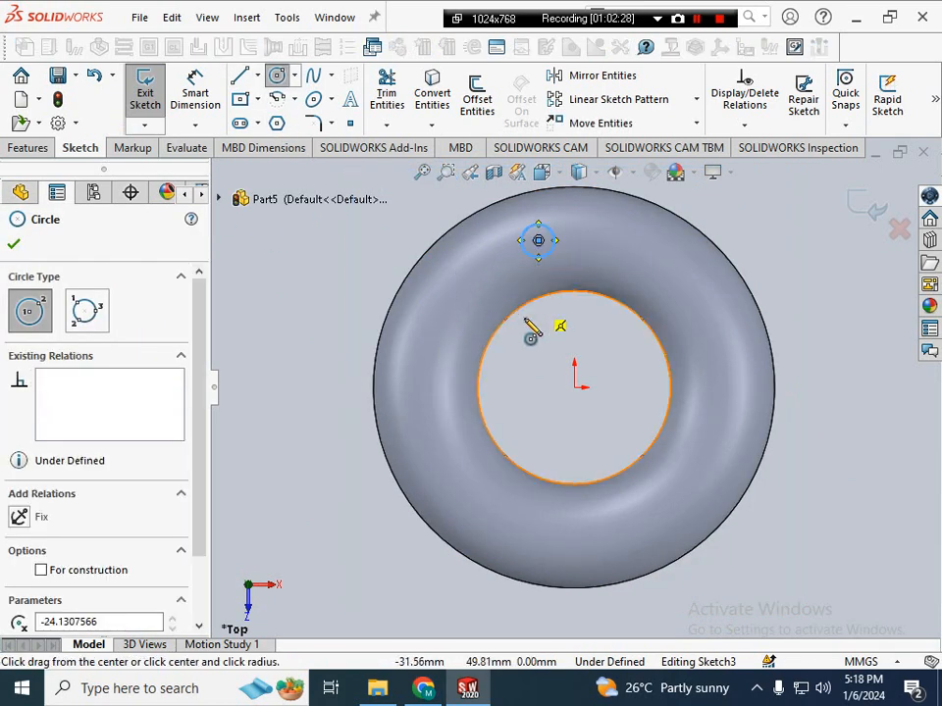
{"action": "key", "text": "Escape"}
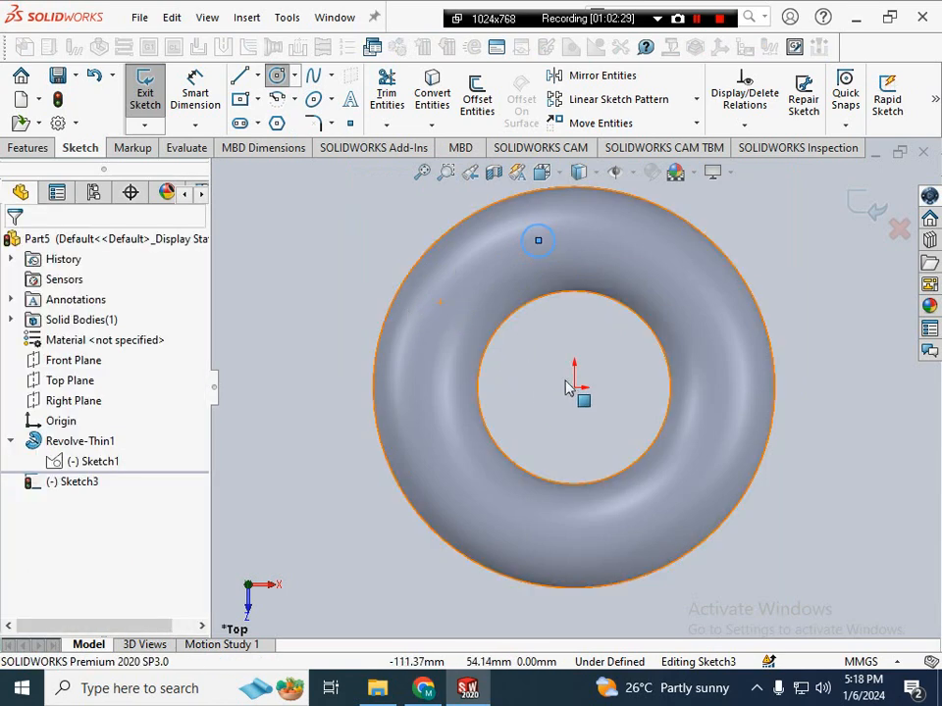
{"action": "key", "text": "Escape"}
{"action": "left_click", "coordinate": [561, 293]}
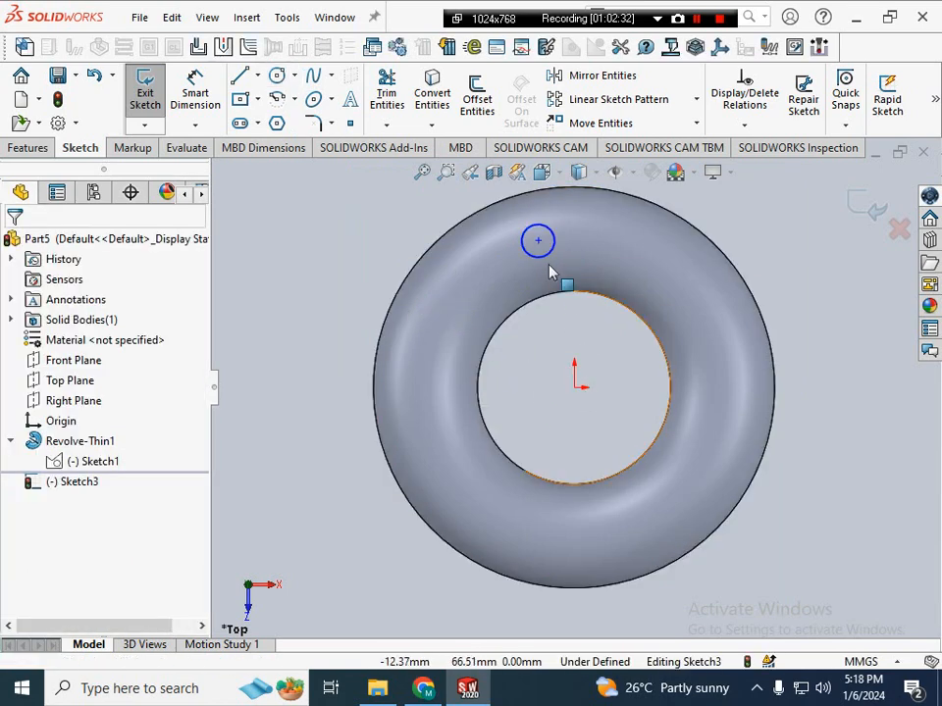
{"action": "left_click", "coordinate": [452, 210], "text": "ctrl"}
{"action": "scroll", "coordinate": [620, 339], "scroll_direction": "up", "scroll_amount": 5}
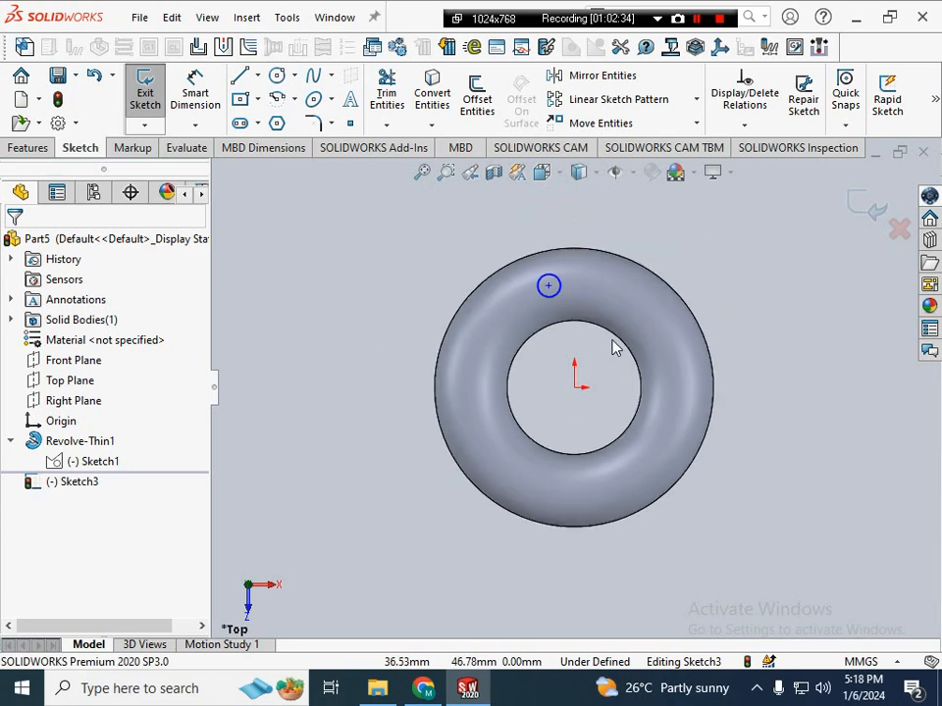
{"action": "left_click", "coordinate": [561, 317]}
{"action": "key", "text": "Delete"}
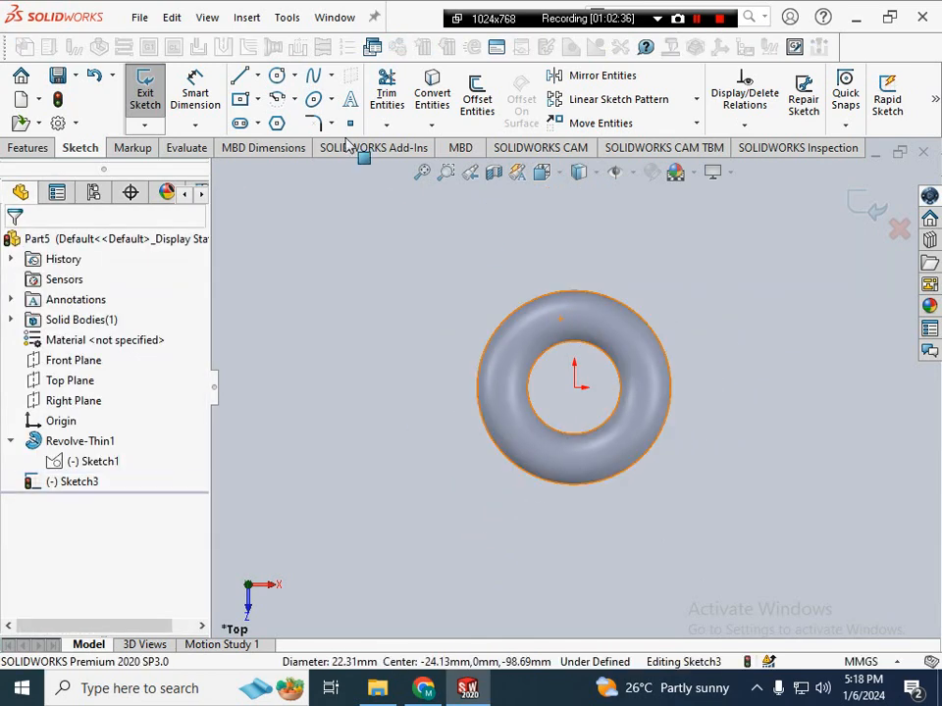
- Draw a circle of about 14 mm radius within the ring's body, centred directly above the origin
{"action": "left_click", "coordinate": [277, 76]}
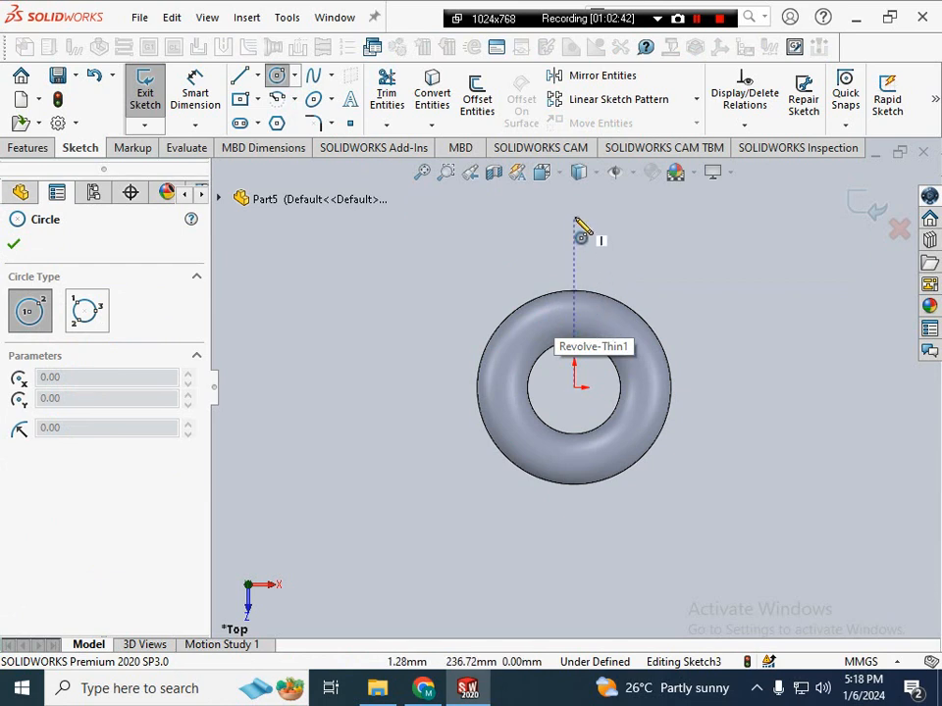
{"action": "left_click", "coordinate": [573, 314]}
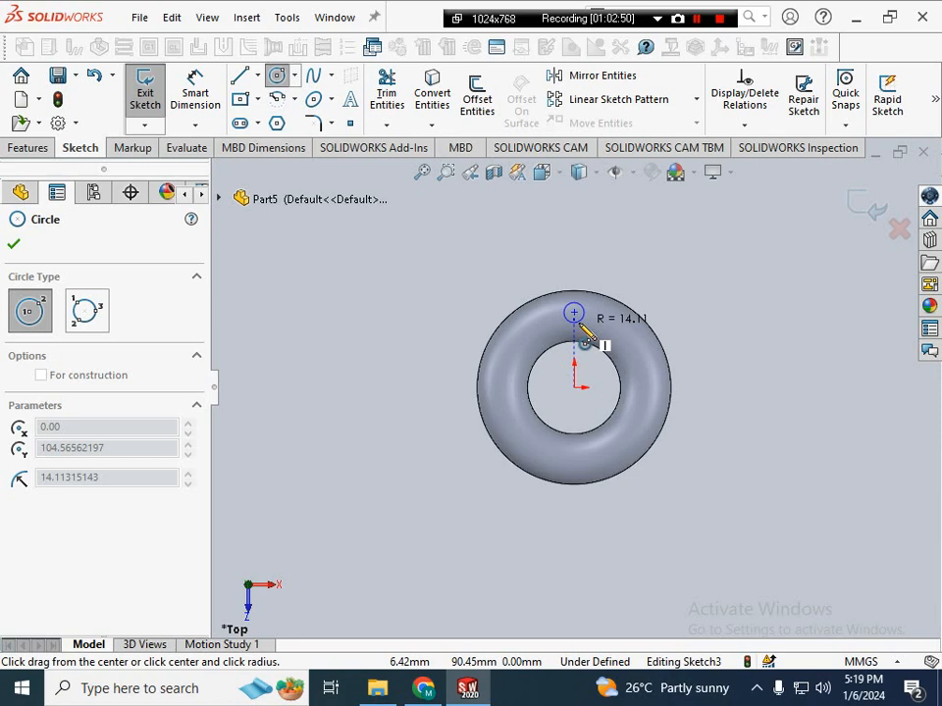
{"action": "left_click", "coordinate": [584, 336]}
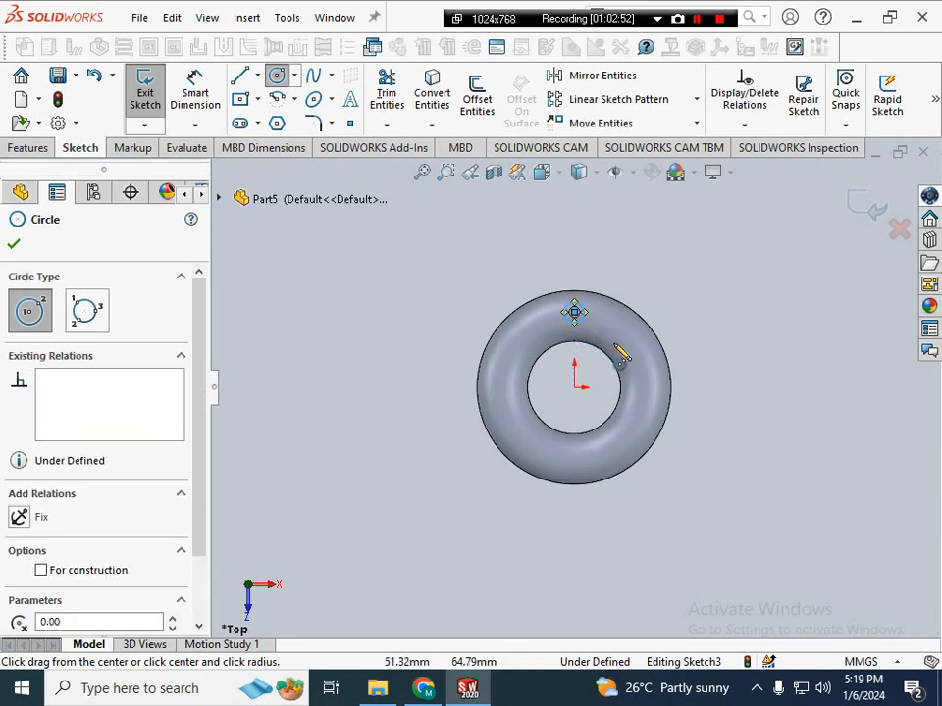
{"action": "key", "text": "Escape"}
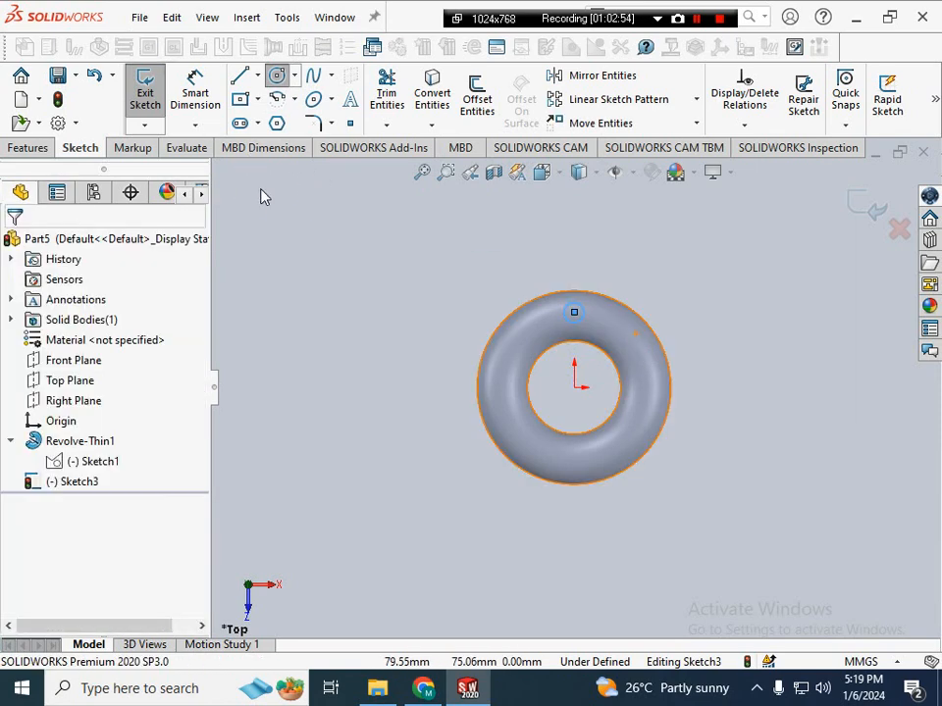
- Make an Extruded Cut of the circle from the sketch plane with a Through All end condition
{"action": "left_click", "coordinate": [44, 149]}
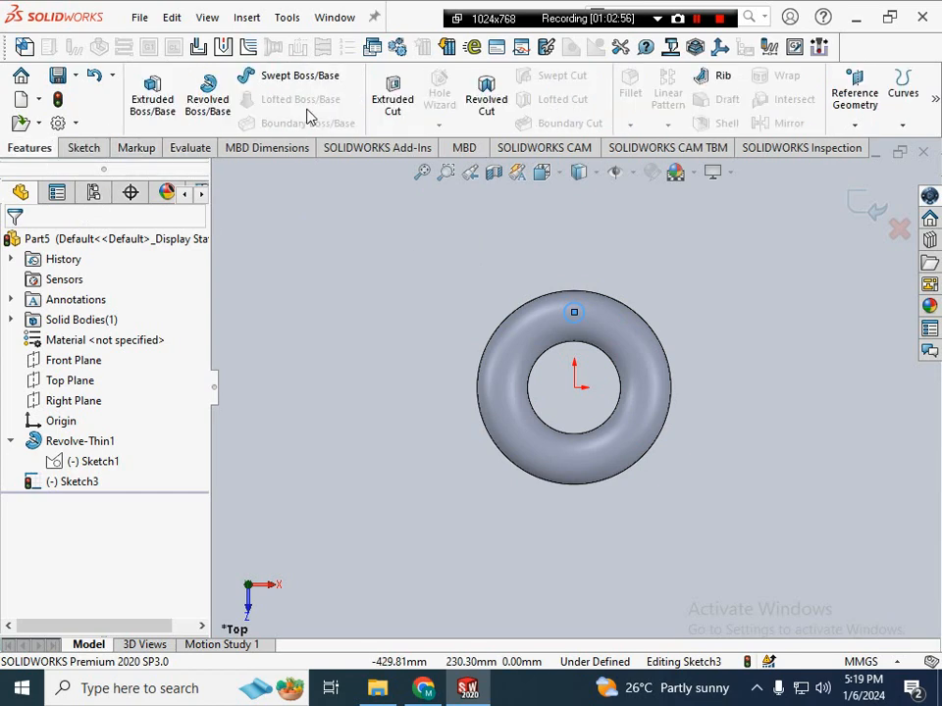
{"action": "left_click", "coordinate": [391, 95]}
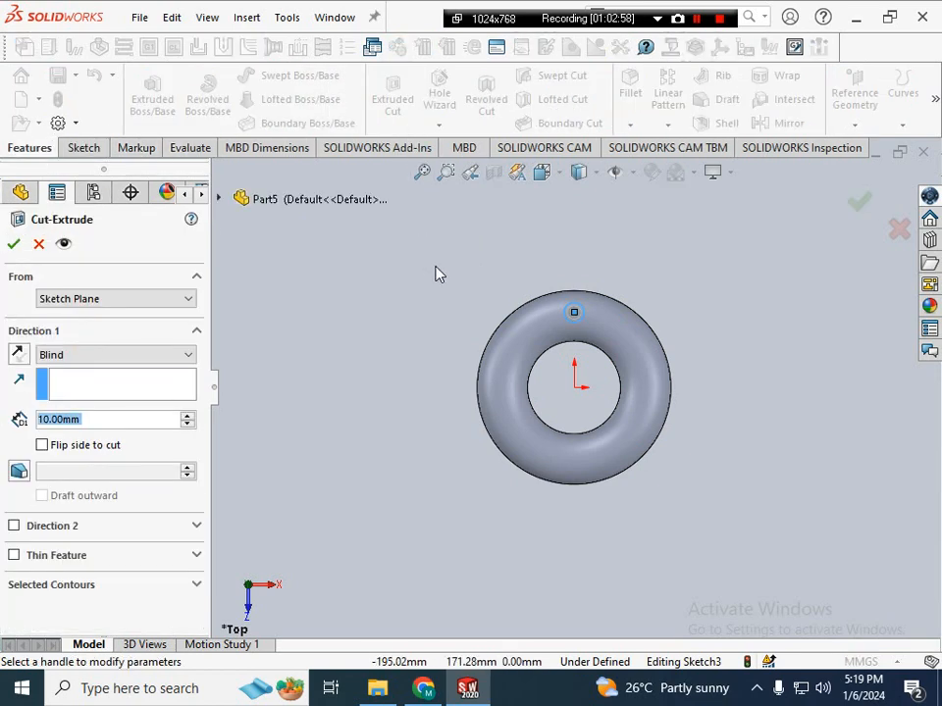
{"action": "middle_click_drag", "start_coordinate": [454, 280], "coordinate": [583, 314]}
{"action": "right_click", "coordinate": [586, 325]}
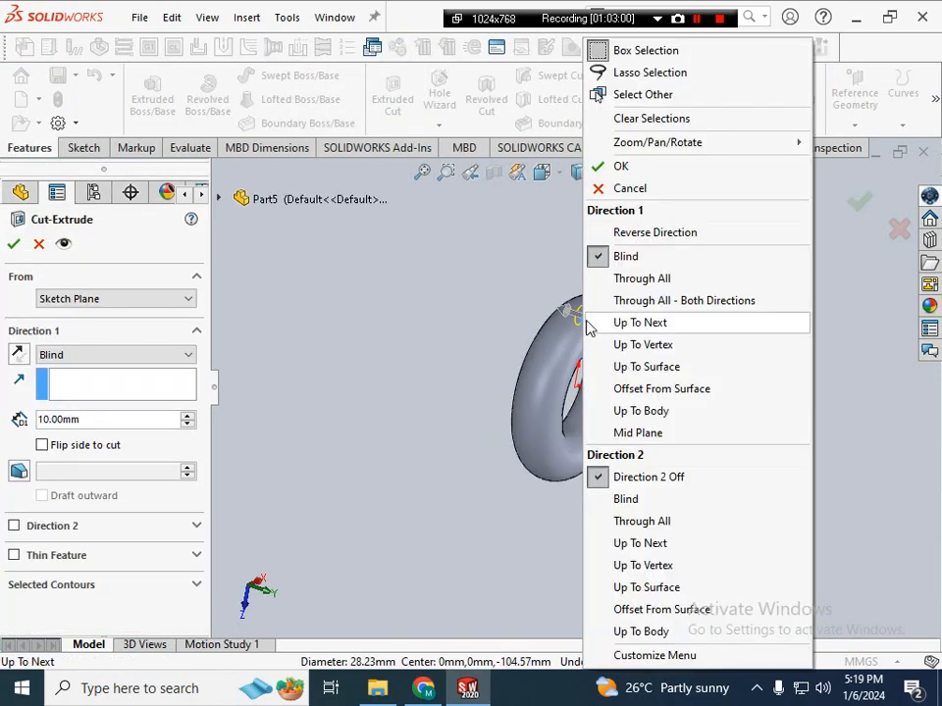
{"action": "left_click", "coordinate": [509, 278]}
{"action": "scroll", "coordinate": [590, 319], "scroll_direction": "down", "scroll_amount": 6}
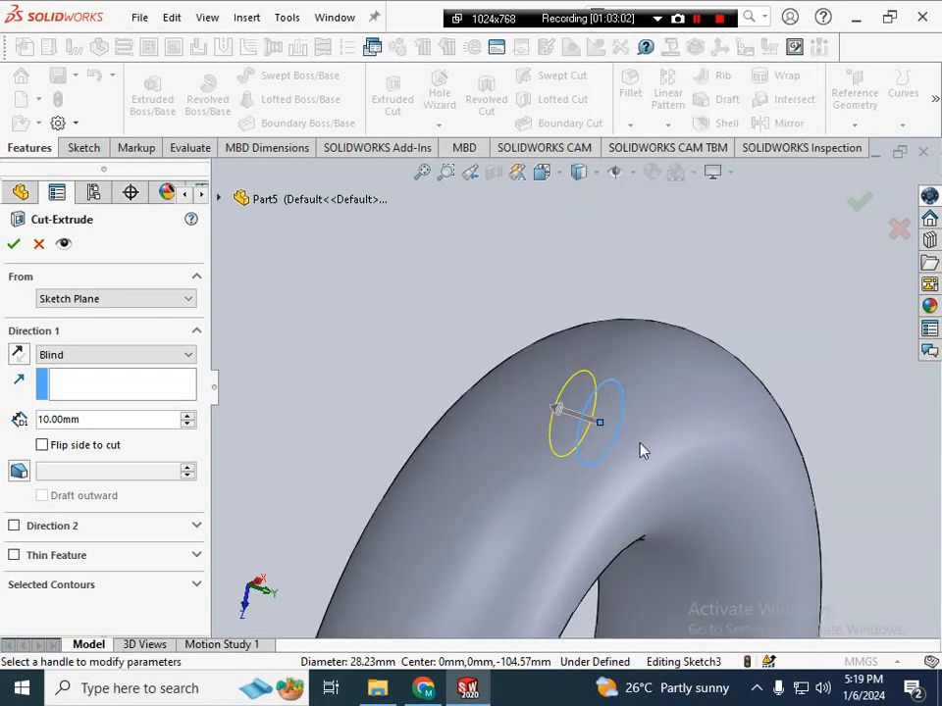
{"action": "right_click", "coordinate": [662, 464]}
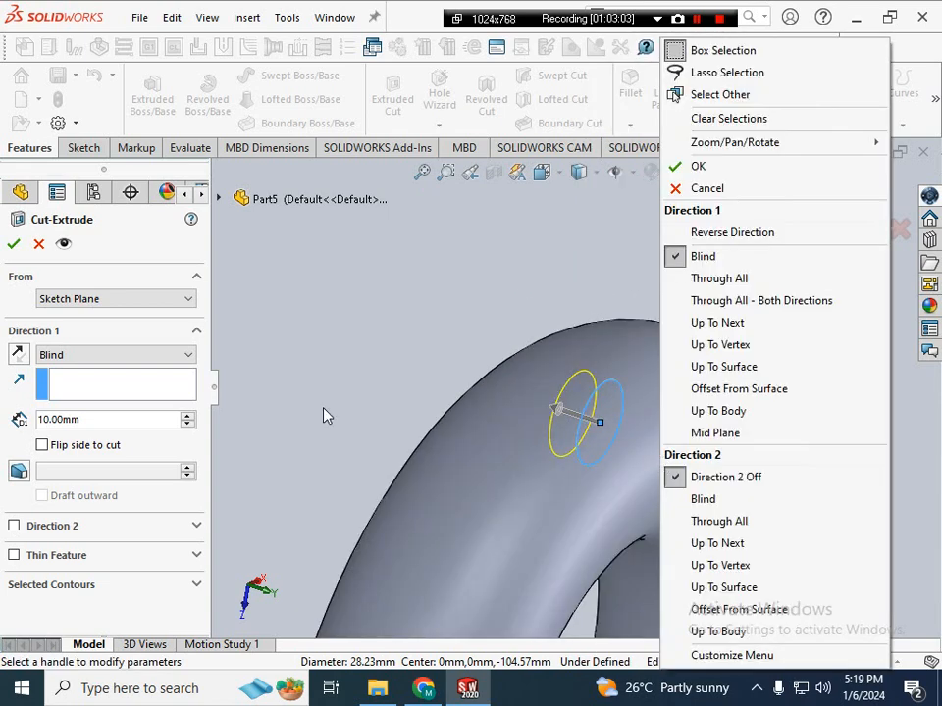
{"action": "left_click", "coordinate": [169, 360]}
{"action": "left_click", "coordinate": [74, 371]}
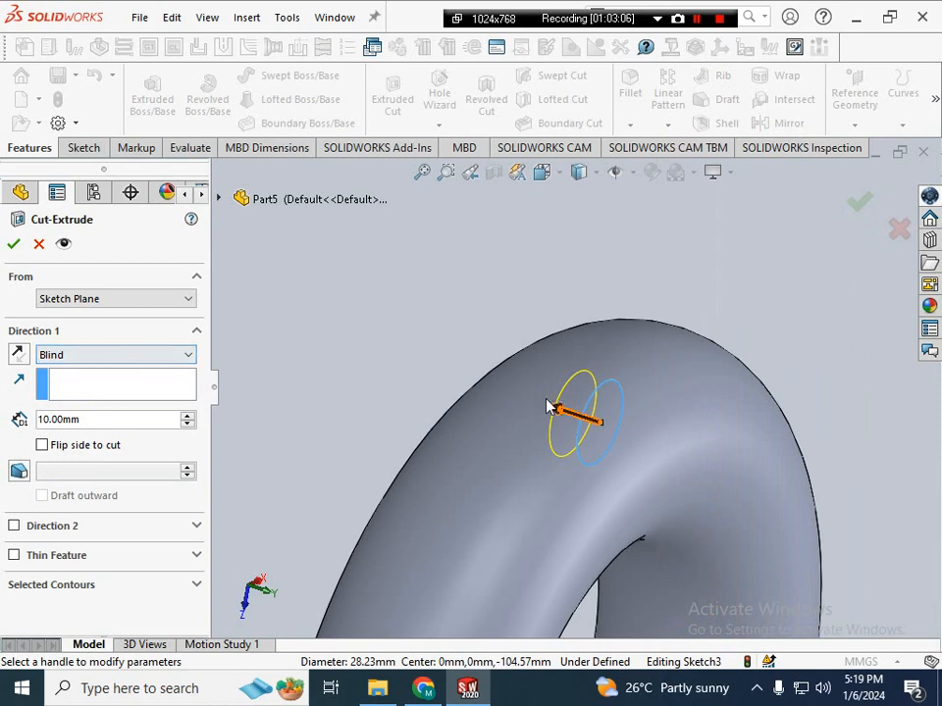
{"action": "mouse_move", "coordinate": [550, 403]}
{"action": "left_mouse_down"}
{"action": "mouse_move", "coordinate": [451, 382]}
{"action": "mouse_move", "coordinate": [270, 312]}
{"action": "left_mouse_up"}
{"action": "left_click", "coordinate": [69, 355]}
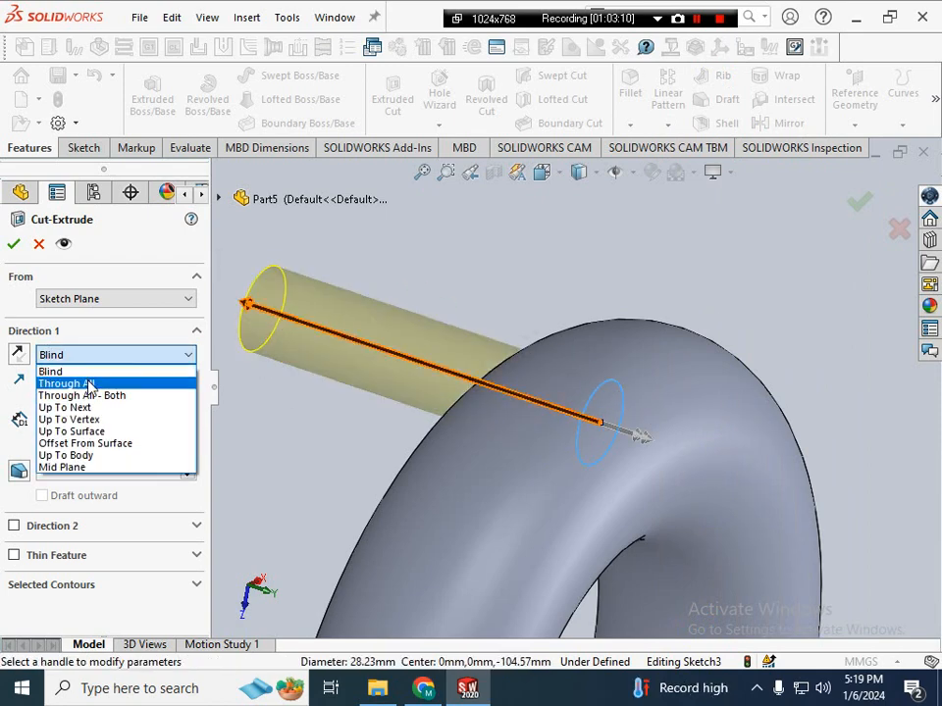
{"action": "left_click", "coordinate": [64, 381]}
{"action": "left_click", "coordinate": [13, 245]}
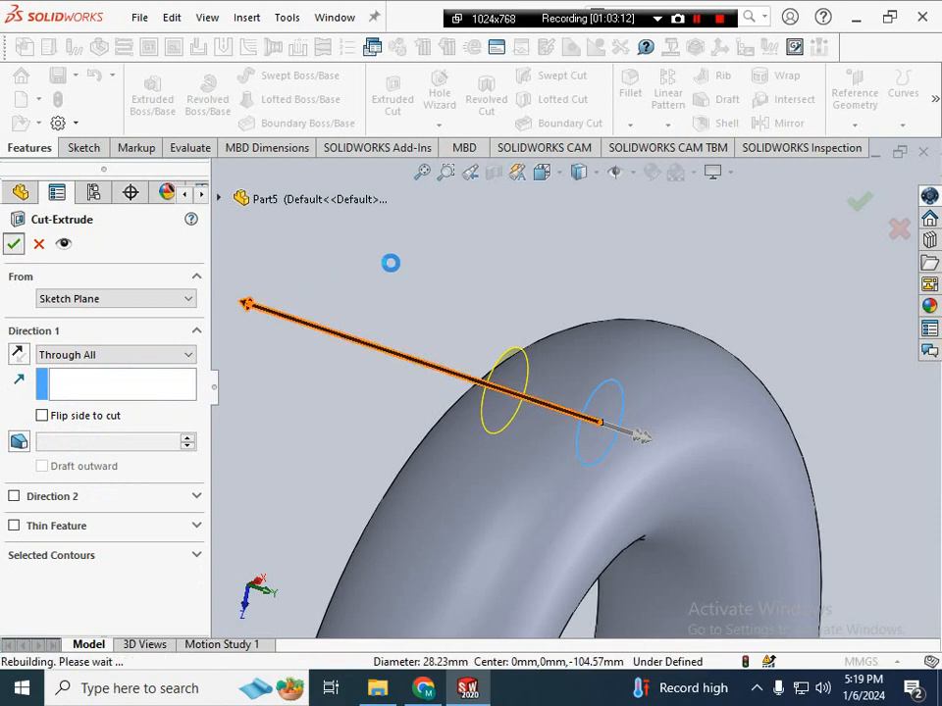
{"action": "left_click", "coordinate": [396, 275]}
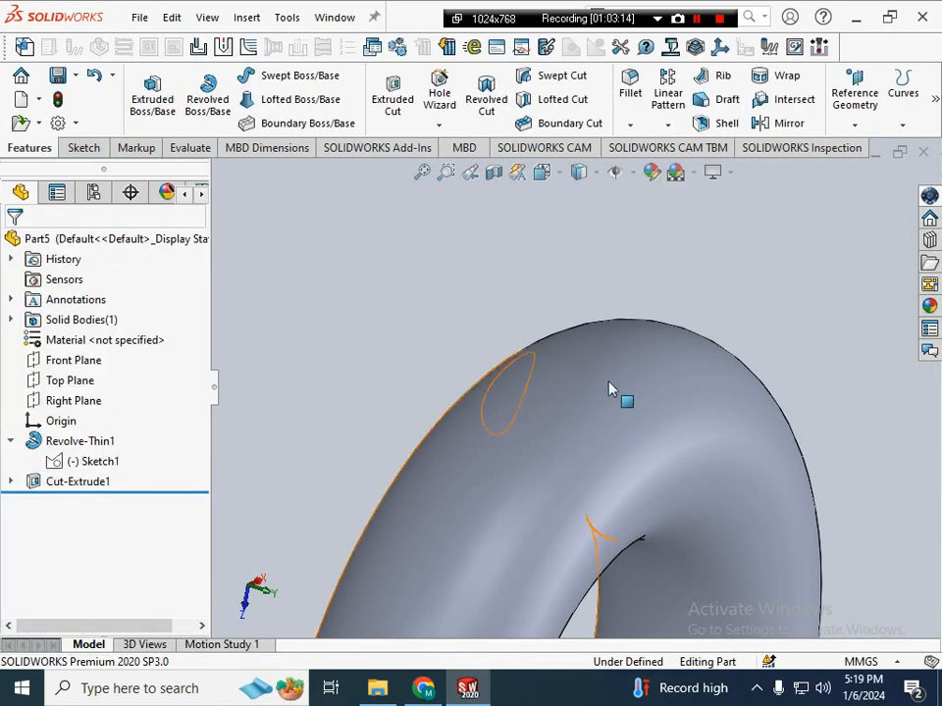
- Edit the circular cut's feature so that it runs Through All - Both directions
{"action": "right_click", "coordinate": [542, 297]}
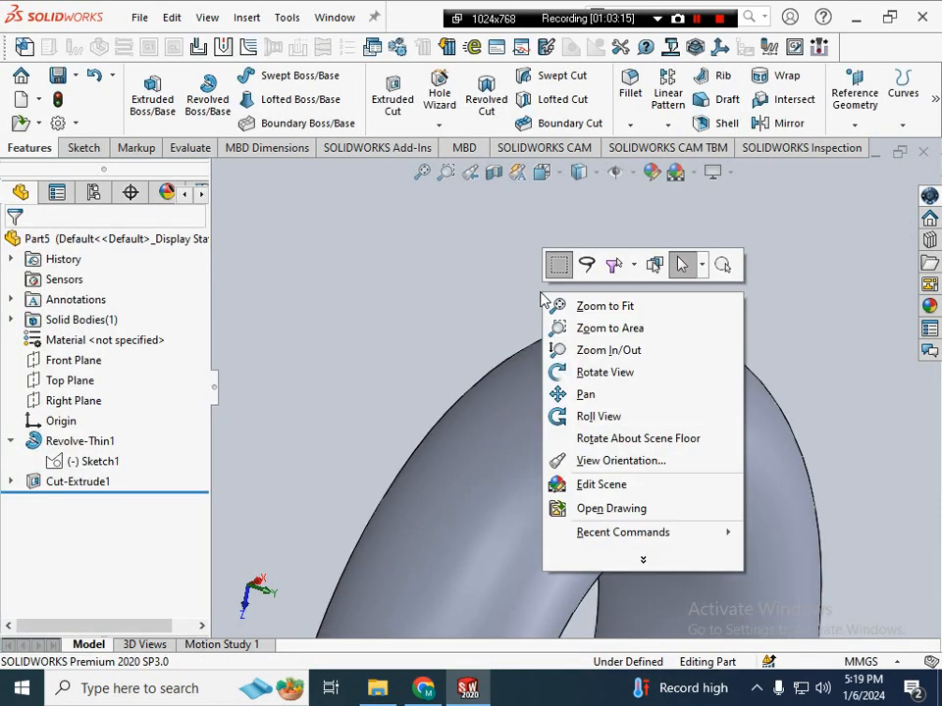
{"action": "left_click", "coordinate": [588, 372]}
{"action": "left_click_drag", "start_coordinate": [592, 379], "coordinate": [421, 412]}
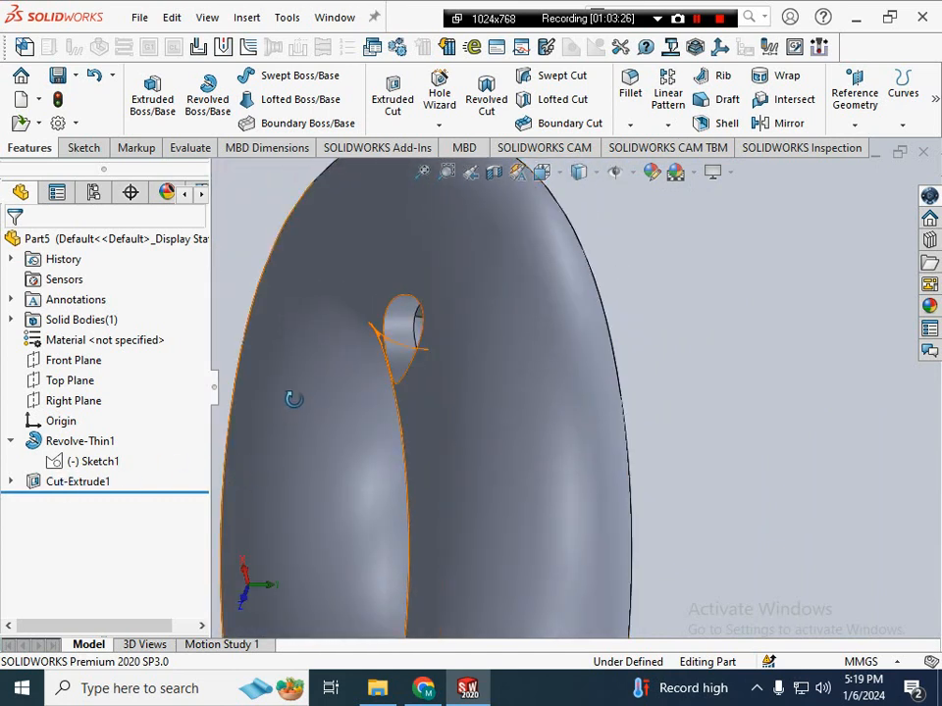
{"action": "key", "text": "Escape"}
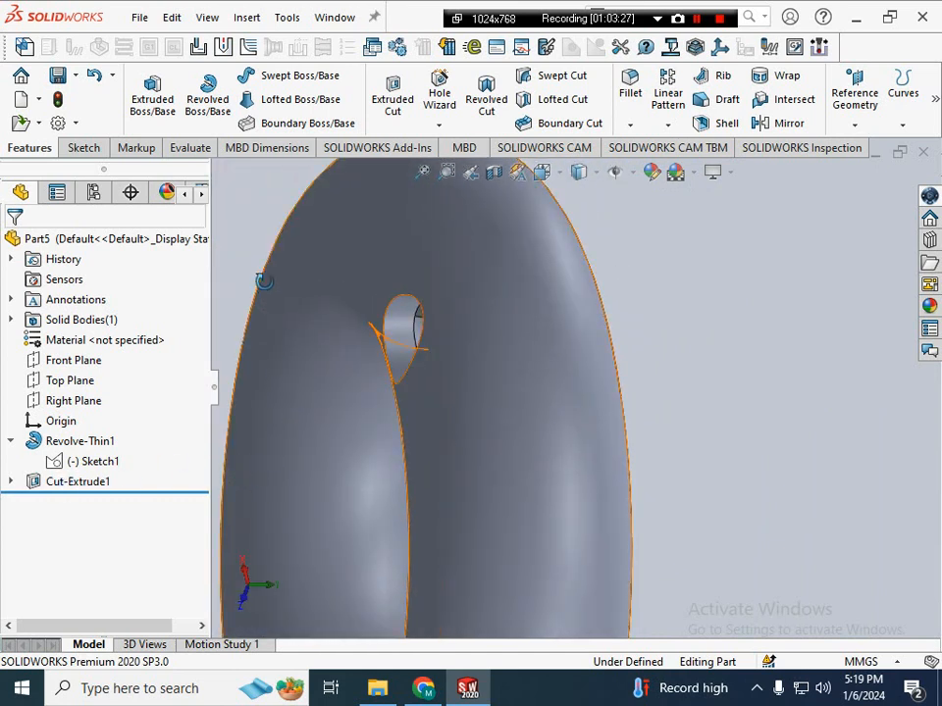
{"action": "right_click", "coordinate": [103, 482]}
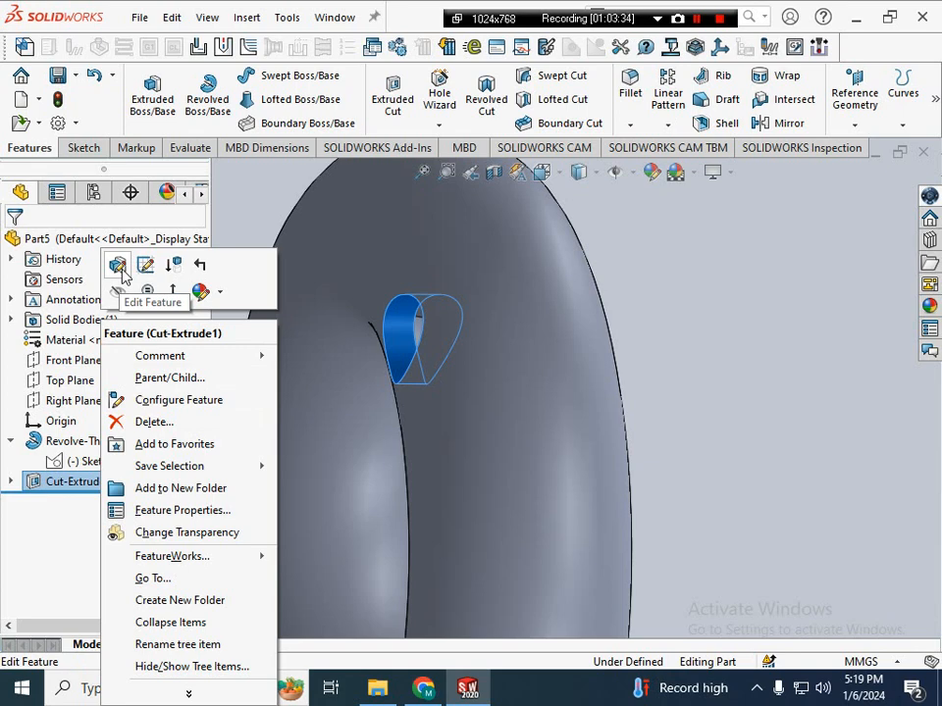
{"action": "left_click", "coordinate": [120, 267]}
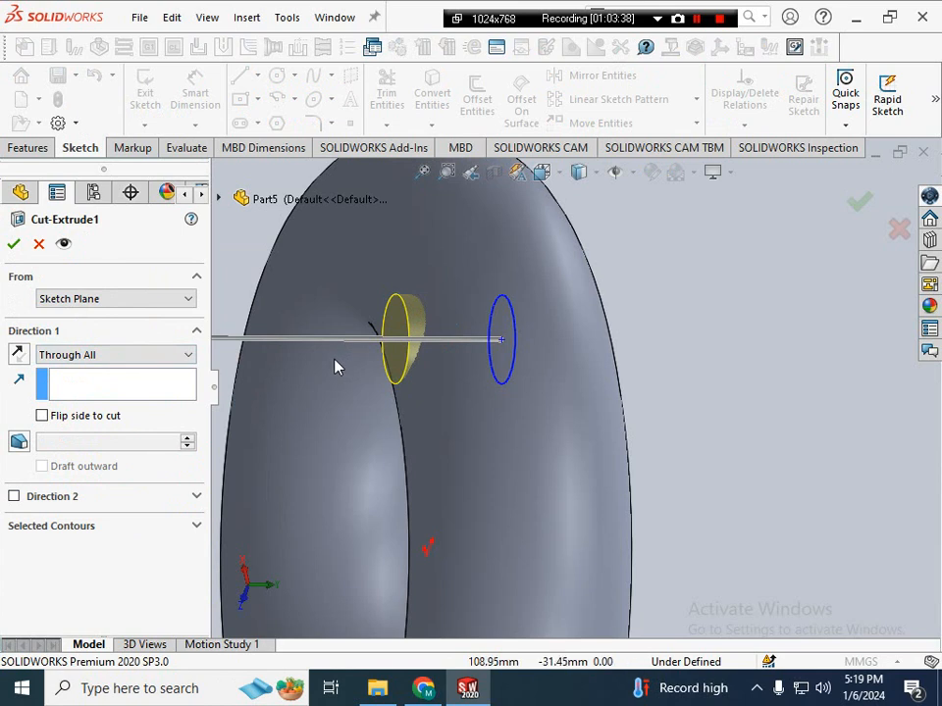
{"action": "left_click", "coordinate": [135, 355]}
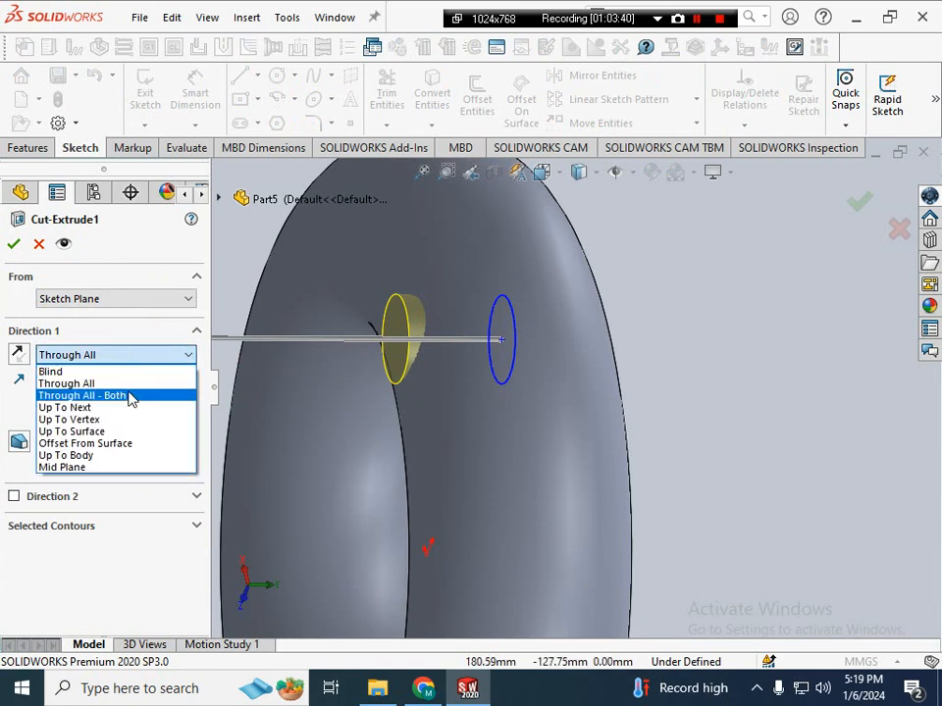
{"action": "left_click", "coordinate": [130, 395]}
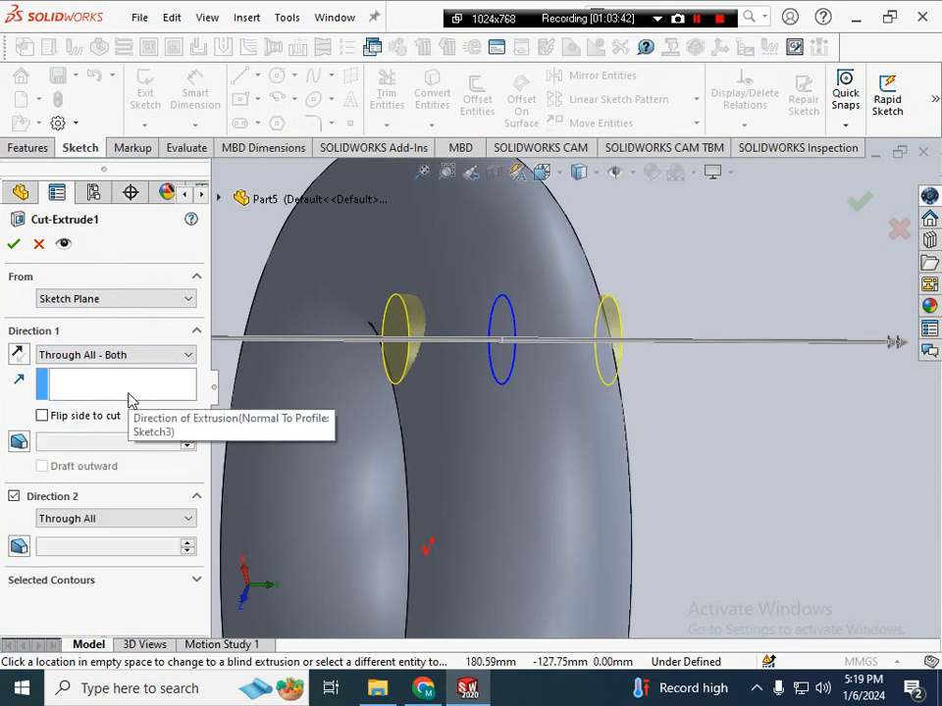
{"action": "left_click", "coordinate": [14, 243]}
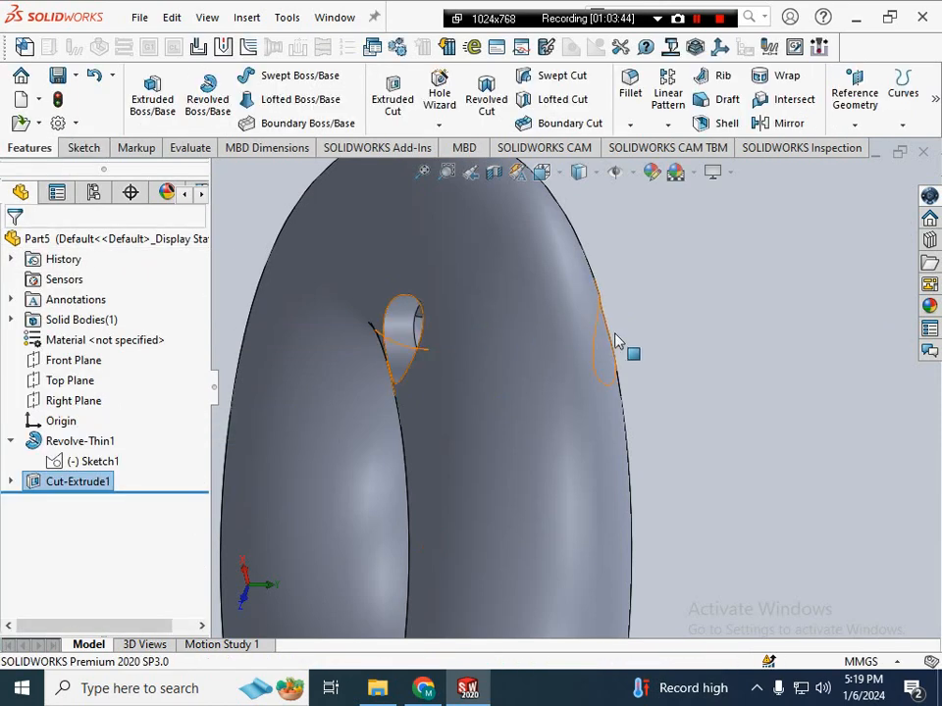
- Examine the circular cut from the opposite side of the ring
{"action": "right_click", "coordinate": [265, 232]}
{"action": "left_click", "coordinate": [647, 323]}
{"action": "right_click", "coordinate": [644, 373]}
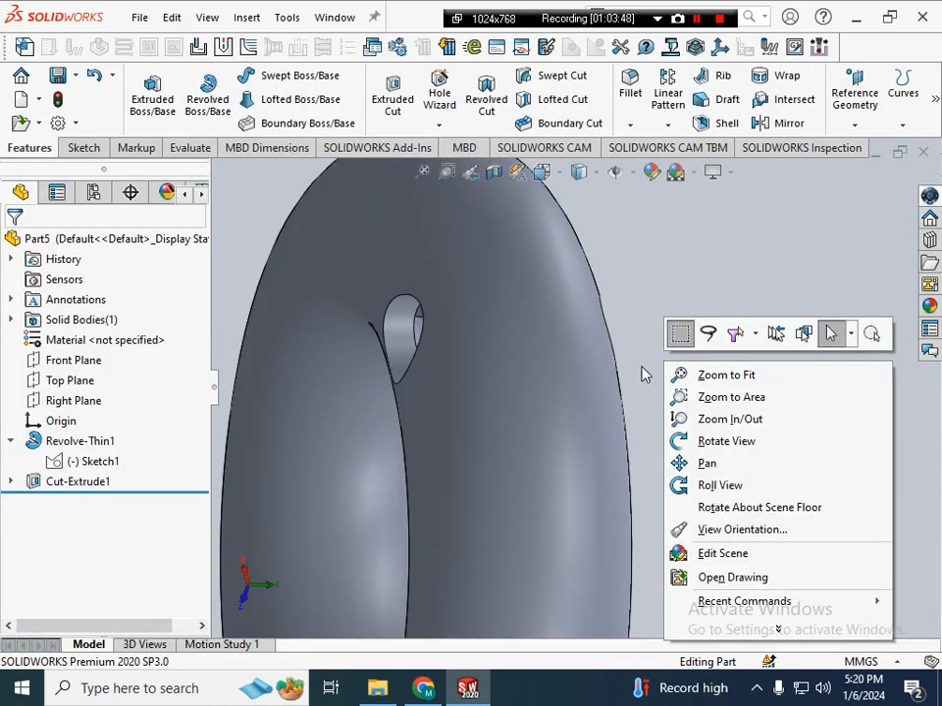
{"action": "left_click", "coordinate": [640, 312]}
{"action": "scroll", "coordinate": [641, 313], "scroll_direction": "up", "scroll_amount": 1}
{"action": "middle_click_drag", "start_coordinate": [643, 313], "coordinate": [687, 232]}
{"action": "scroll", "coordinate": [570, 280], "scroll_direction": "up", "scroll_amount": 4}
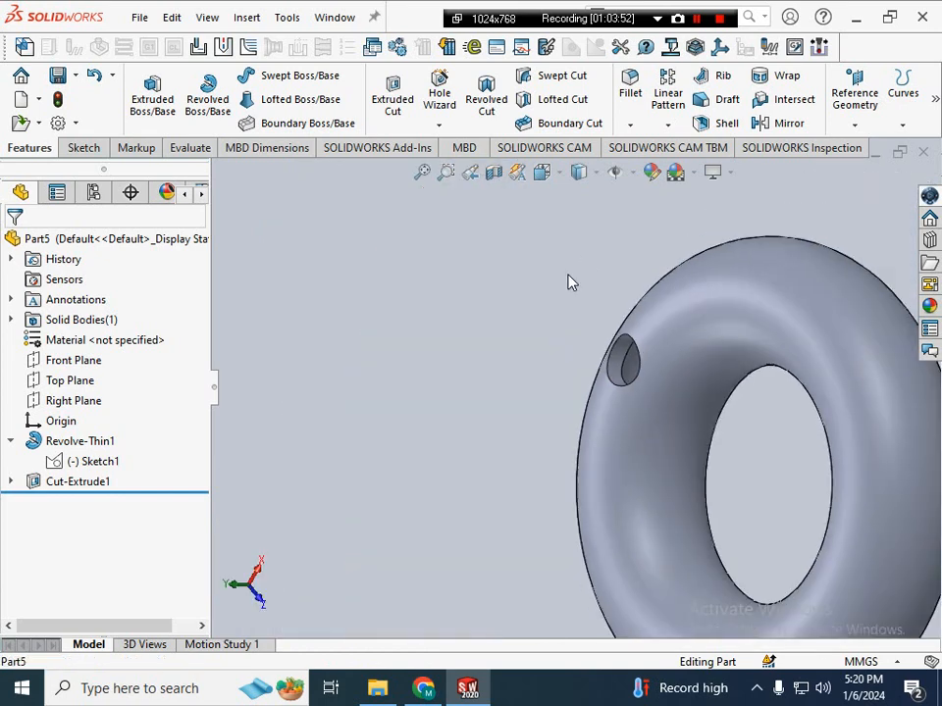
- Examine the hole cut through the ring from above, below and oblique viewpoints
{"action": "middle_click_drag", "start_coordinate": [771, 377], "coordinate": [842, 365]}
{"action": "right_click", "coordinate": [845, 376]}
{"action": "left_click", "coordinate": [577, 252]}
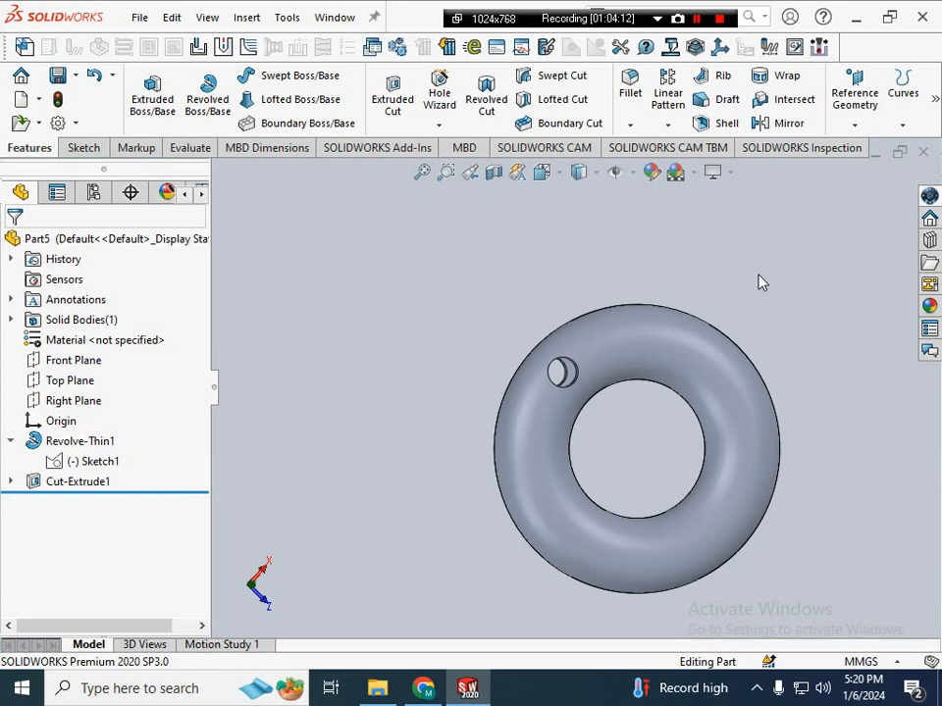
{"action": "middle_click_drag", "start_coordinate": [765, 379], "coordinate": [750, 334]}
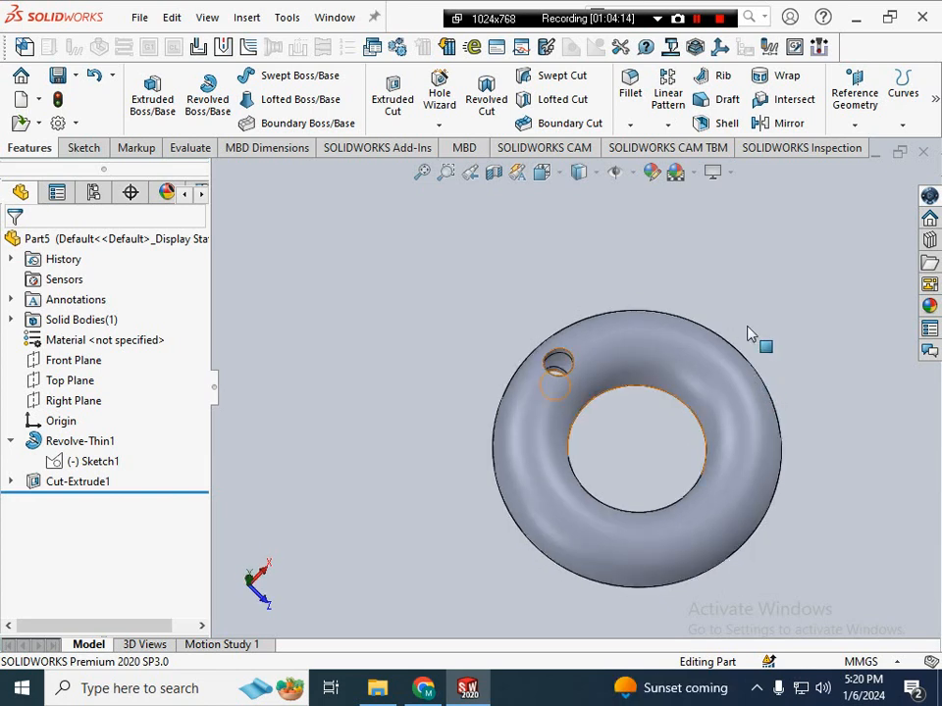
{"action": "middle_click_drag", "start_coordinate": [673, 309], "coordinate": [731, 379]}
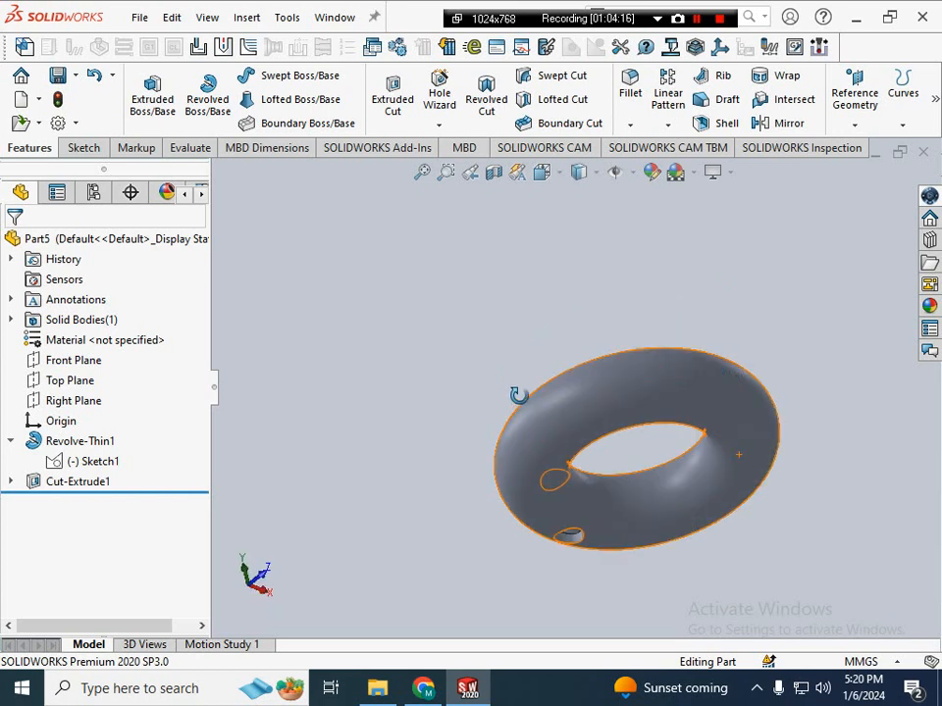
{"action": "middle_click_drag", "start_coordinate": [518, 395], "coordinate": [651, 488]}
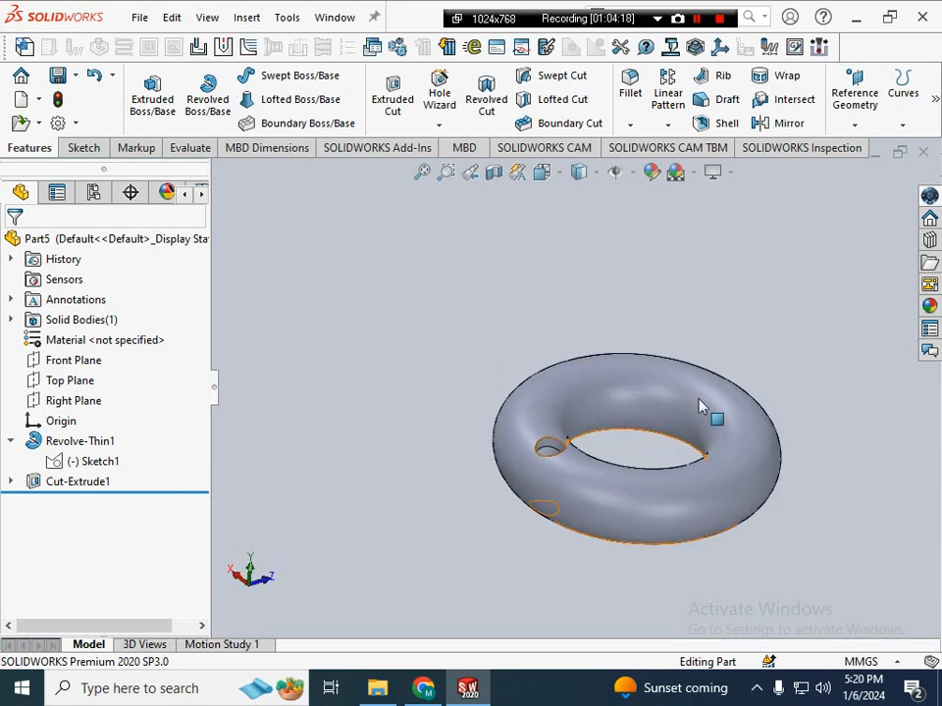
- Select the revolve's profile sketch and examine its dimensions on the ring
{"action": "left_click", "coordinate": [108, 472]}
{"action": "scroll", "coordinate": [392, 541], "scroll_direction": "down", "scroll_amount": 4}
{"action": "scroll", "coordinate": [575, 471], "scroll_direction": "up", "scroll_amount": 2}
{"action": "scroll", "coordinate": [569, 470], "scroll_direction": "down", "scroll_amount": 1}
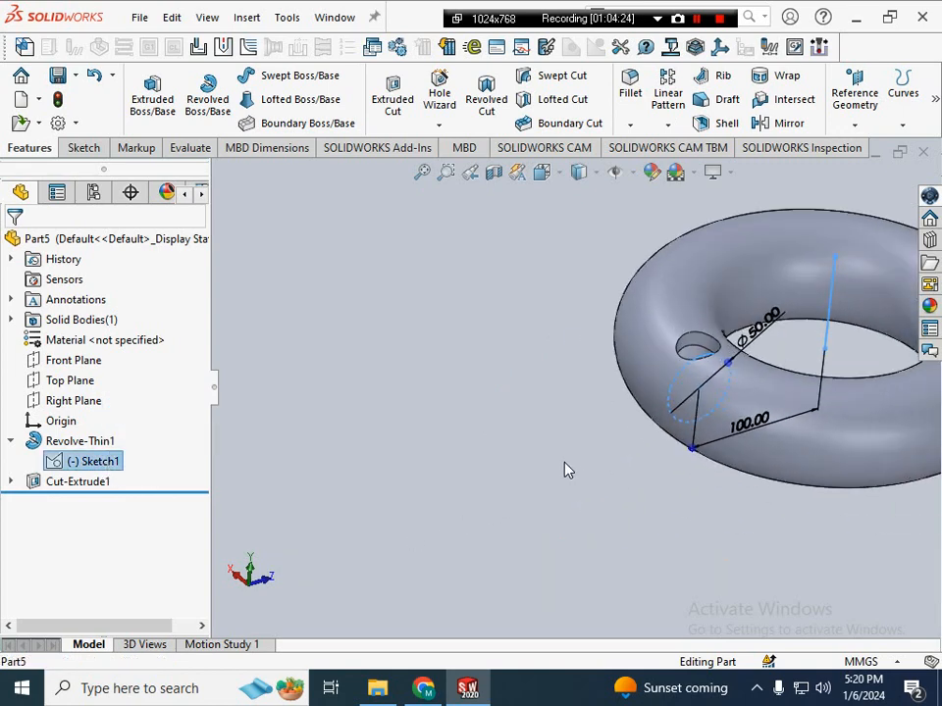
{"action": "scroll", "coordinate": [589, 471], "scroll_direction": "up", "scroll_amount": 4}
{"action": "scroll", "coordinate": [647, 474], "scroll_direction": "down", "scroll_amount": 2}
{"action": "left_click", "coordinate": [731, 171]}
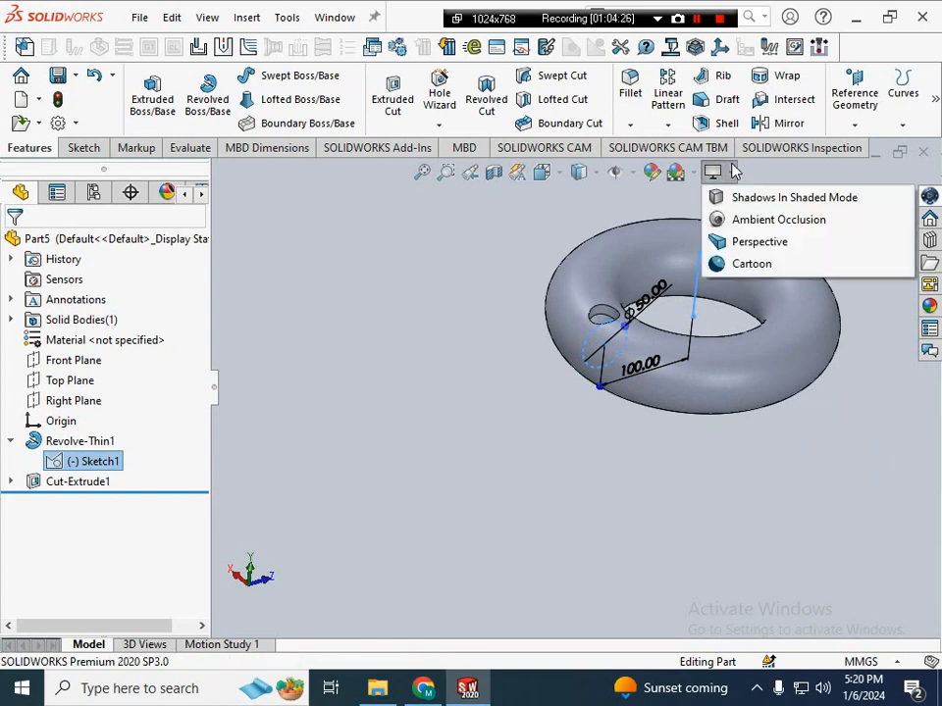
{"action": "left_click", "coordinate": [732, 172]}
{"action": "left_click", "coordinate": [732, 171]}
{"action": "left_click", "coordinate": [806, 240]}
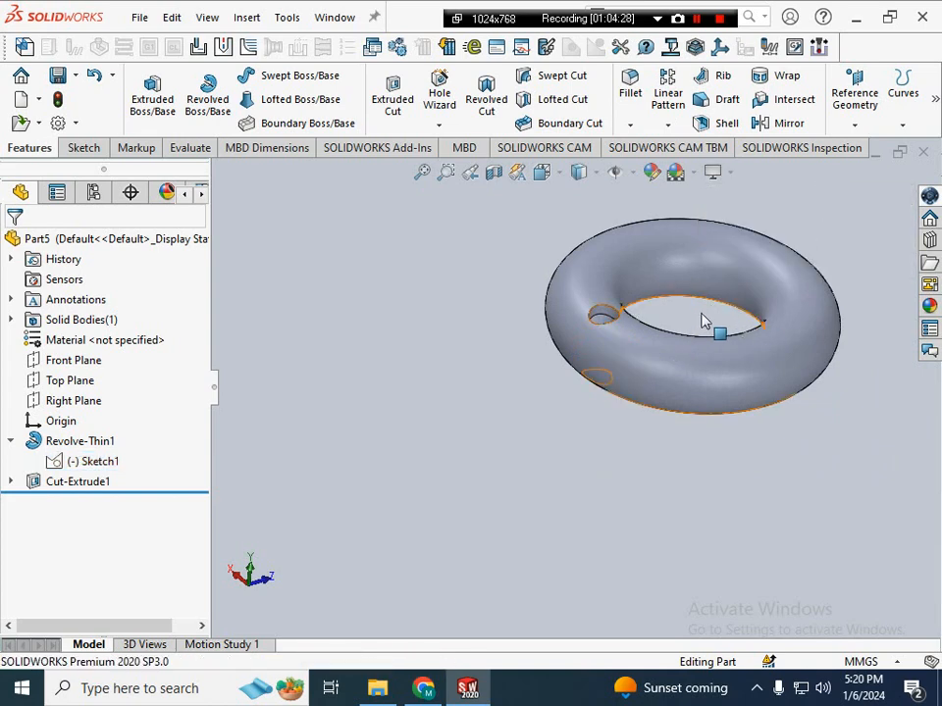
- Delete the circular extruded cut and its leftover circle sketch from the ring
{"action": "scroll", "coordinate": [520, 383], "scroll_direction": "down", "scroll_amount": 3}
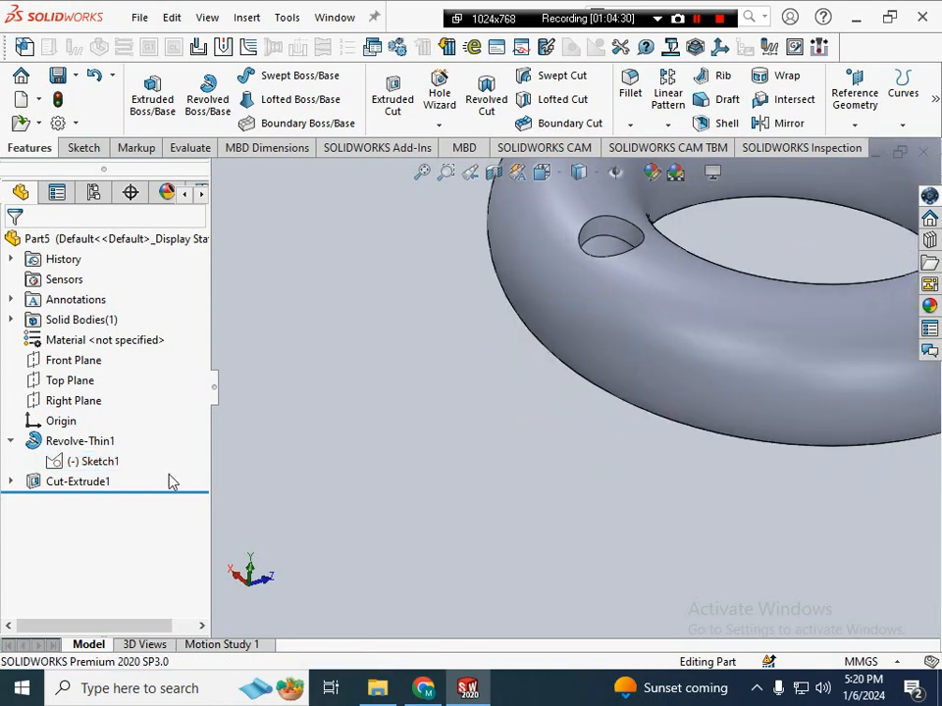
{"action": "right_click", "coordinate": [83, 482]}
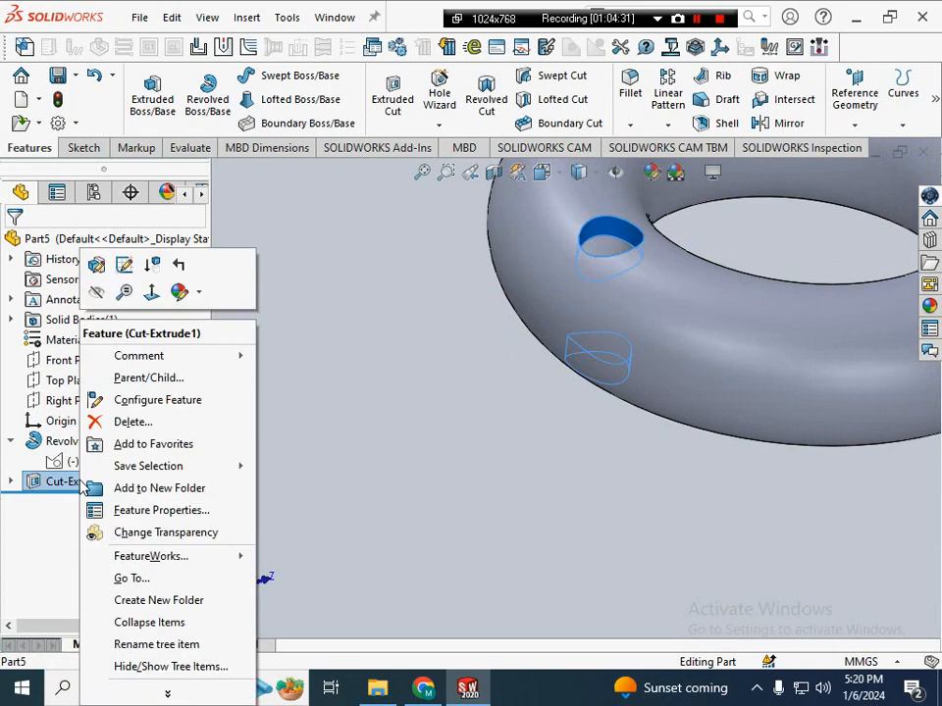
{"action": "left_click", "coordinate": [130, 422]}
{"action": "left_click", "coordinate": [581, 252]}
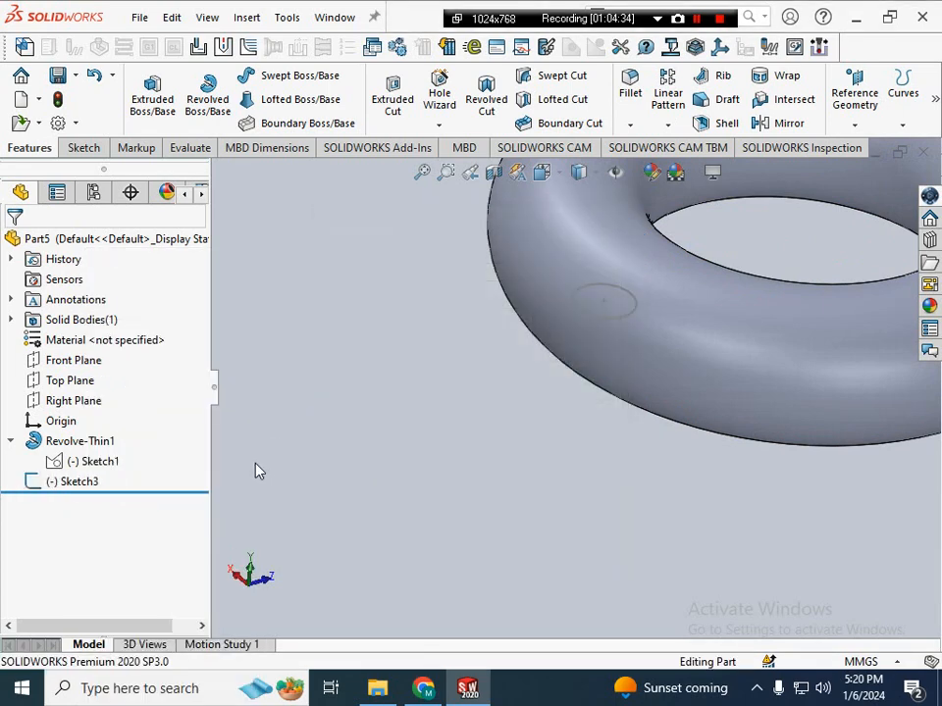
{"action": "right_click", "coordinate": [90, 482]}
{"action": "left_click", "coordinate": [156, 447]}
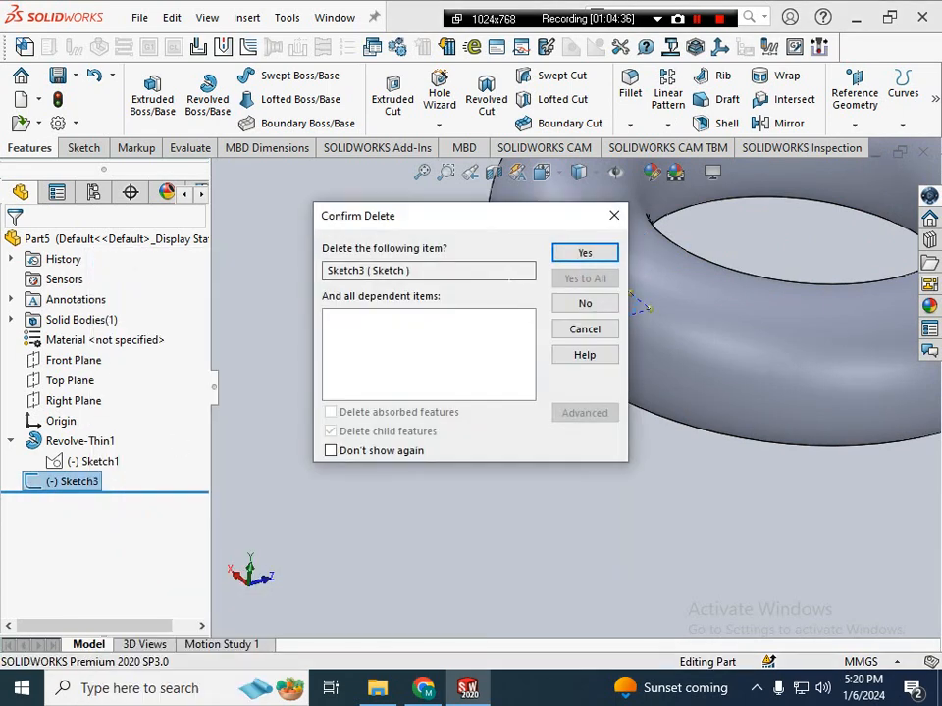
{"action": "left_click", "coordinate": [554, 257]}
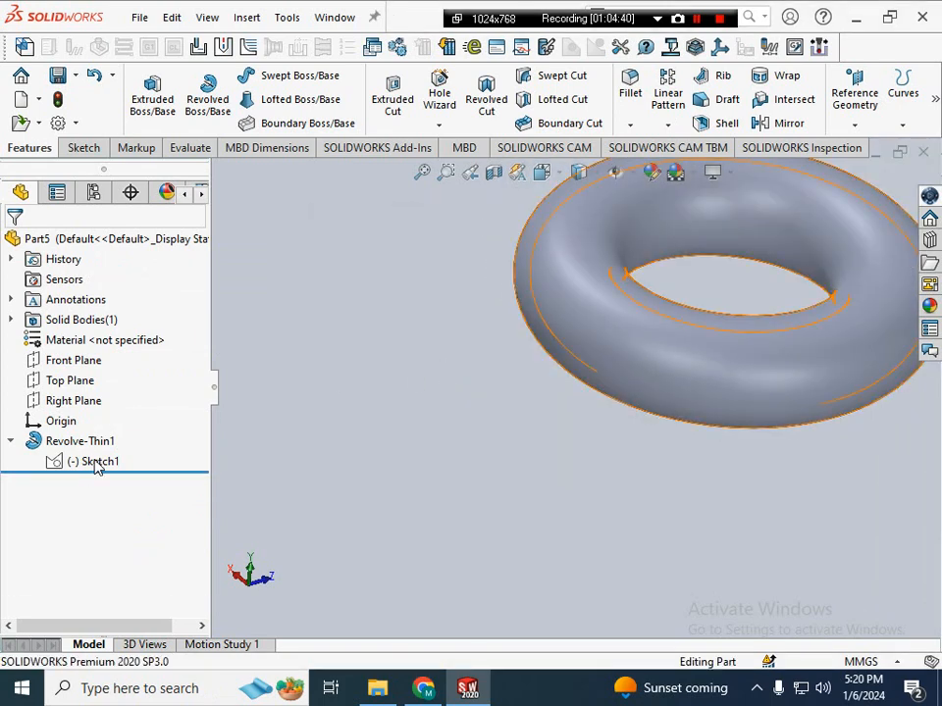
- Set the distance between the ring's profile circle and the revolve axis to 1000 mm and rebuild the part
{"action": "left_click", "coordinate": [97, 465]}
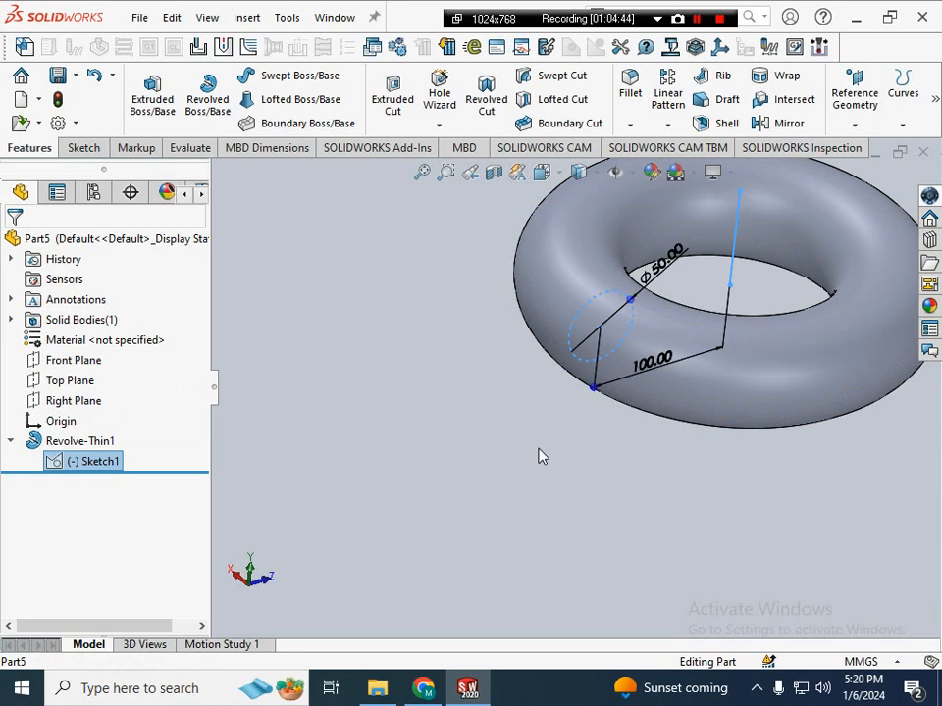
{"action": "scroll", "coordinate": [540, 456], "scroll_direction": "down", "scroll_amount": 1}
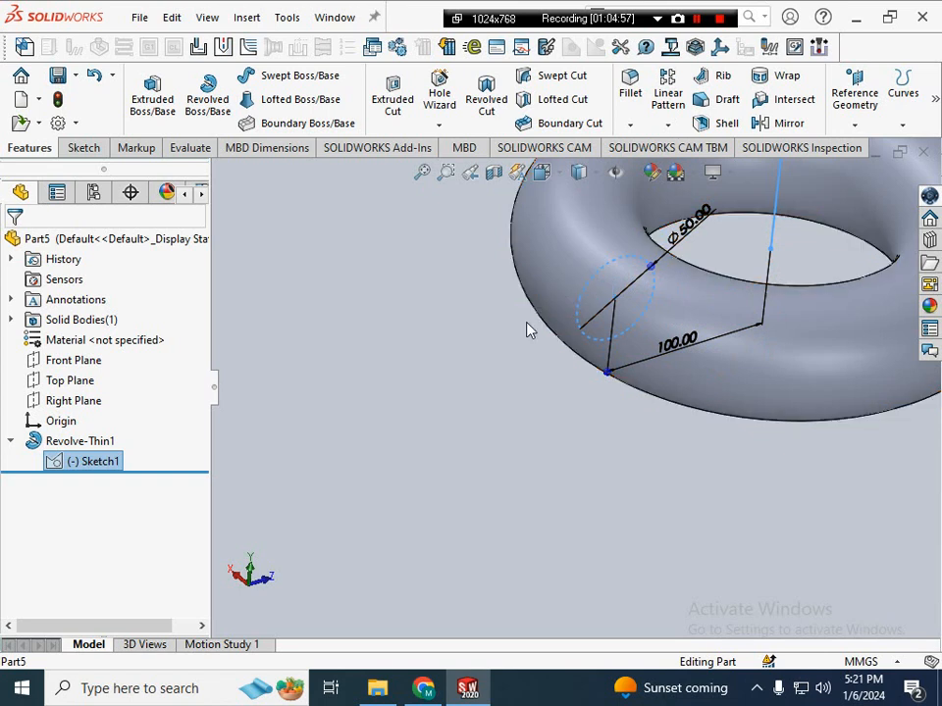
{"action": "double_click", "coordinate": [677, 346]}
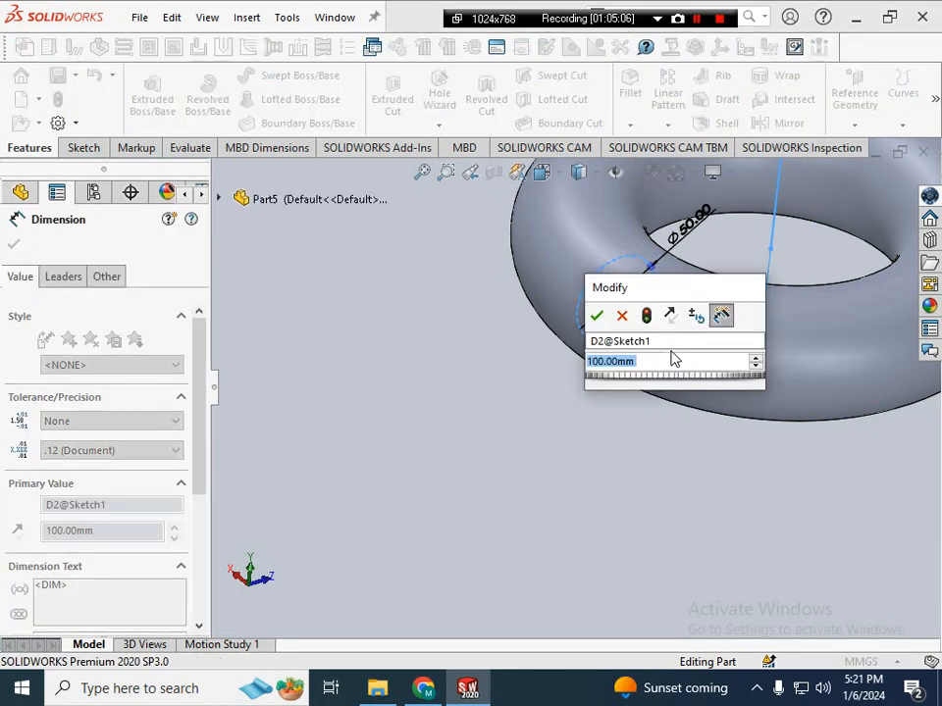
{"action": "type", "text": "1000"}
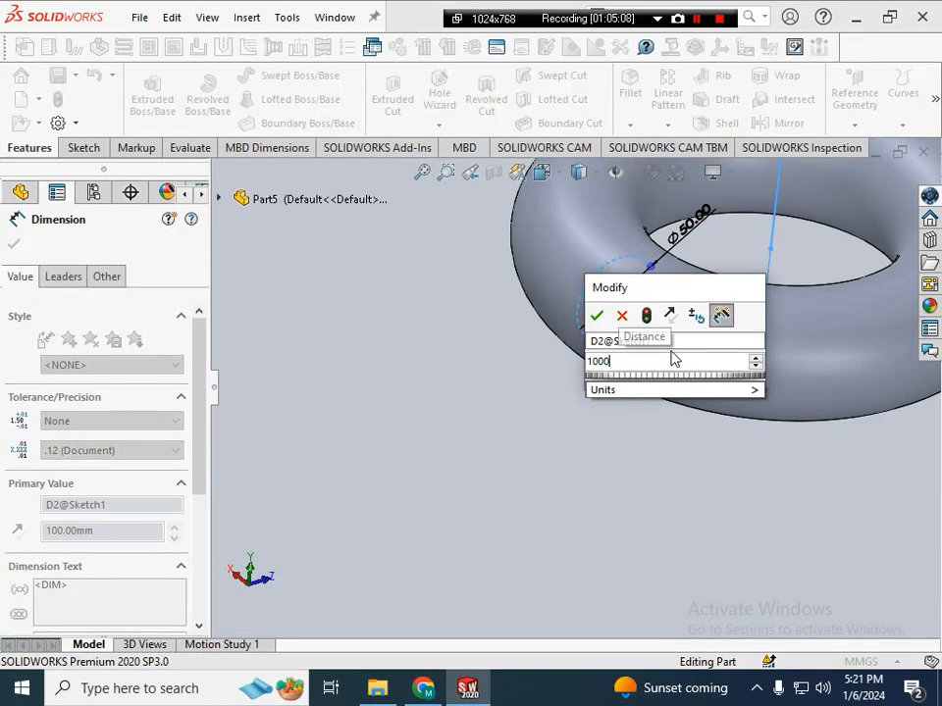
{"action": "key", "text": "Return"}
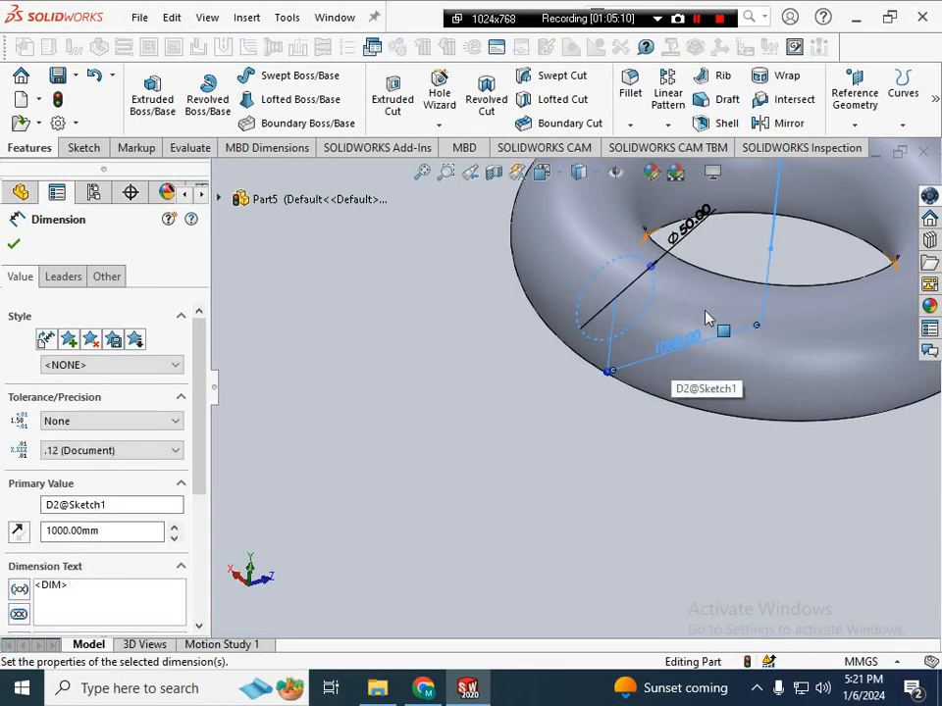
{"action": "left_click", "coordinate": [16, 244]}
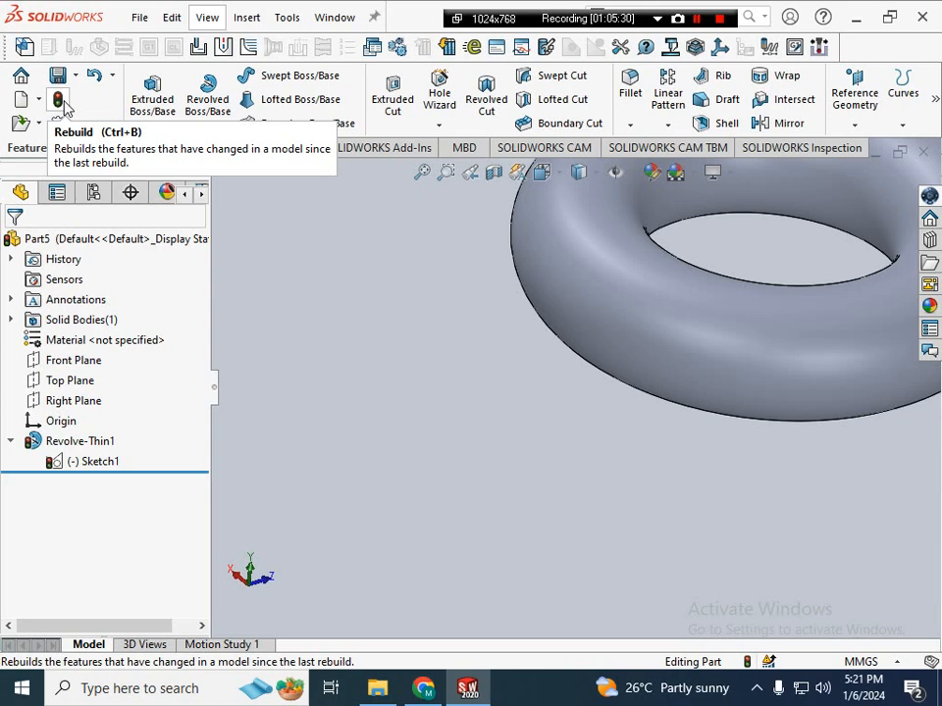
{"action": "left_click", "coordinate": [63, 104]}
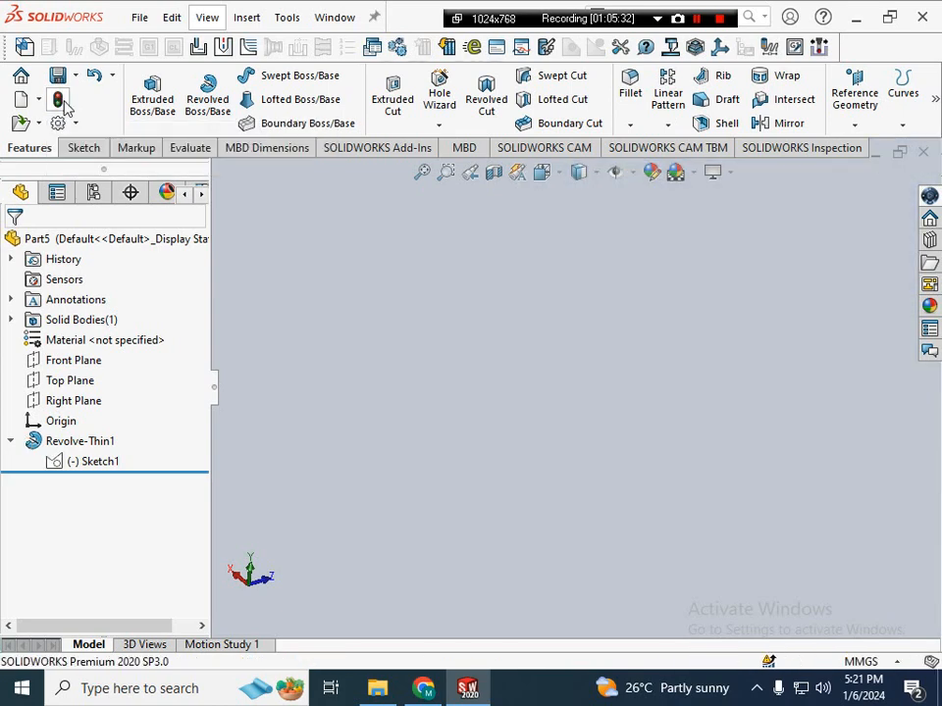
- Show the revolved ring's Sketch1 dimensions and move the diameter dimension's text away from the profile
{"action": "key", "text": "f"}
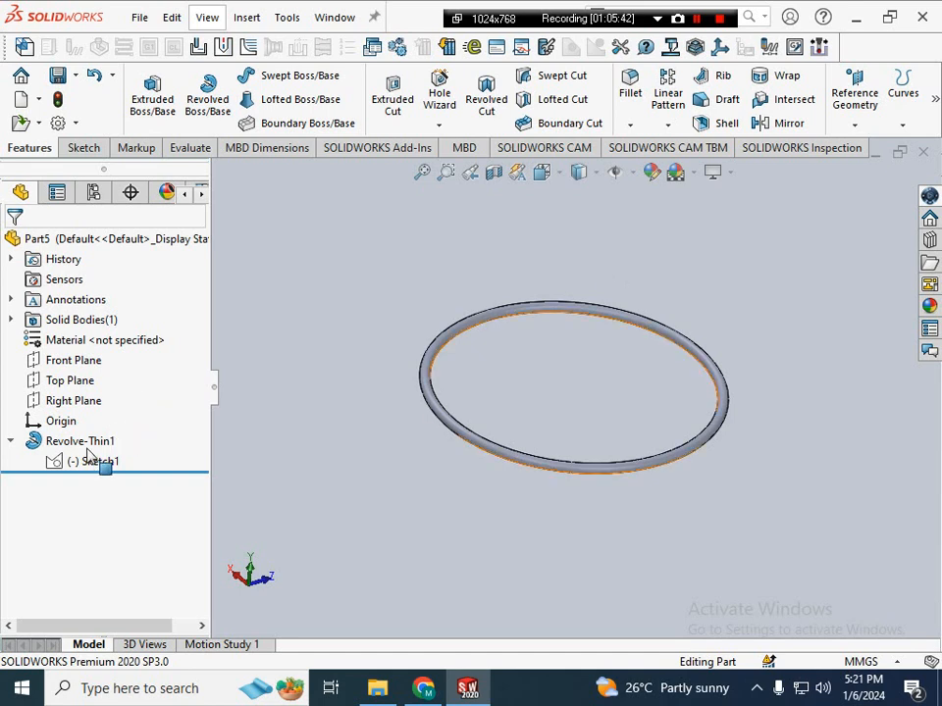
{"action": "left_click", "coordinate": [11, 441]}
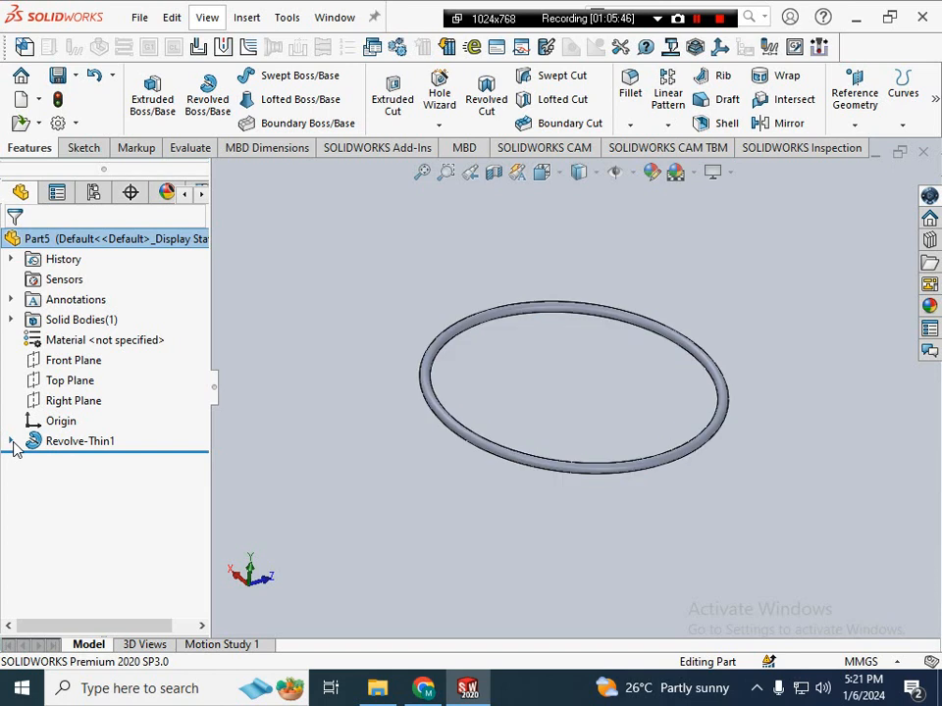
{"action": "left_click", "coordinate": [11, 441]}
{"action": "left_click", "coordinate": [102, 463]}
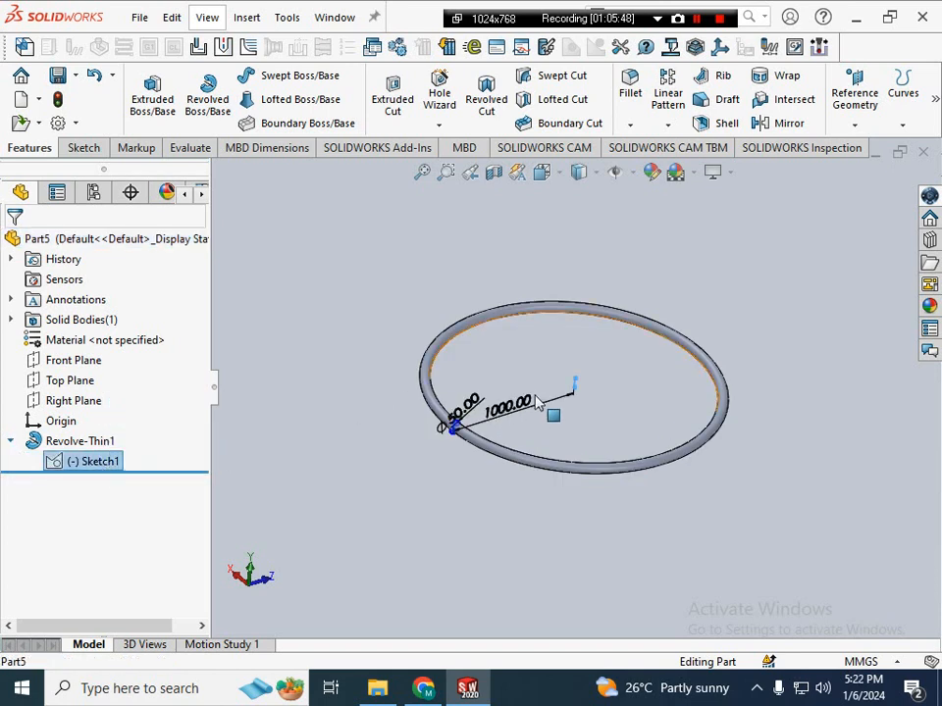
{"action": "scroll", "coordinate": [580, 376], "scroll_direction": "down", "scroll_amount": 1}
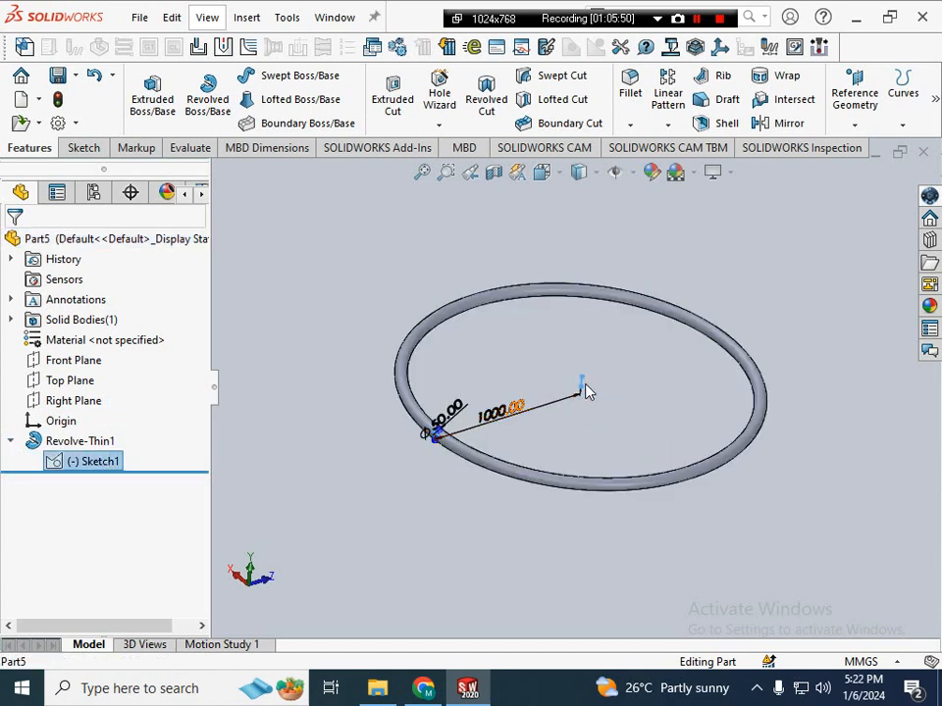
{"action": "scroll", "coordinate": [585, 386], "scroll_direction": "down", "scroll_amount": 2}
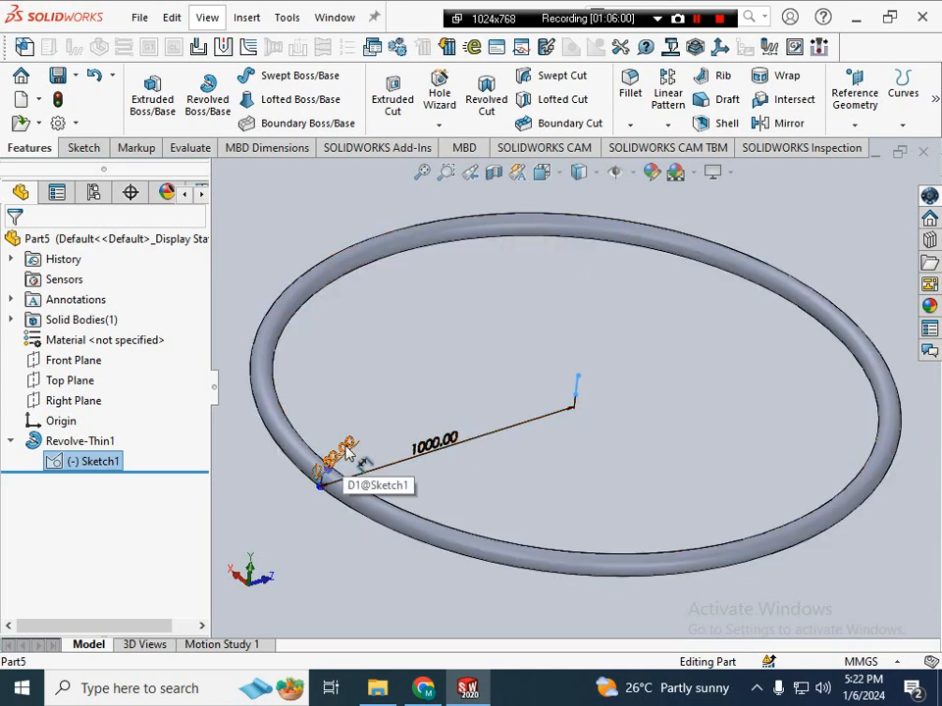
{"action": "left_click_drag", "start_coordinate": [358, 455], "coordinate": [383, 407]}
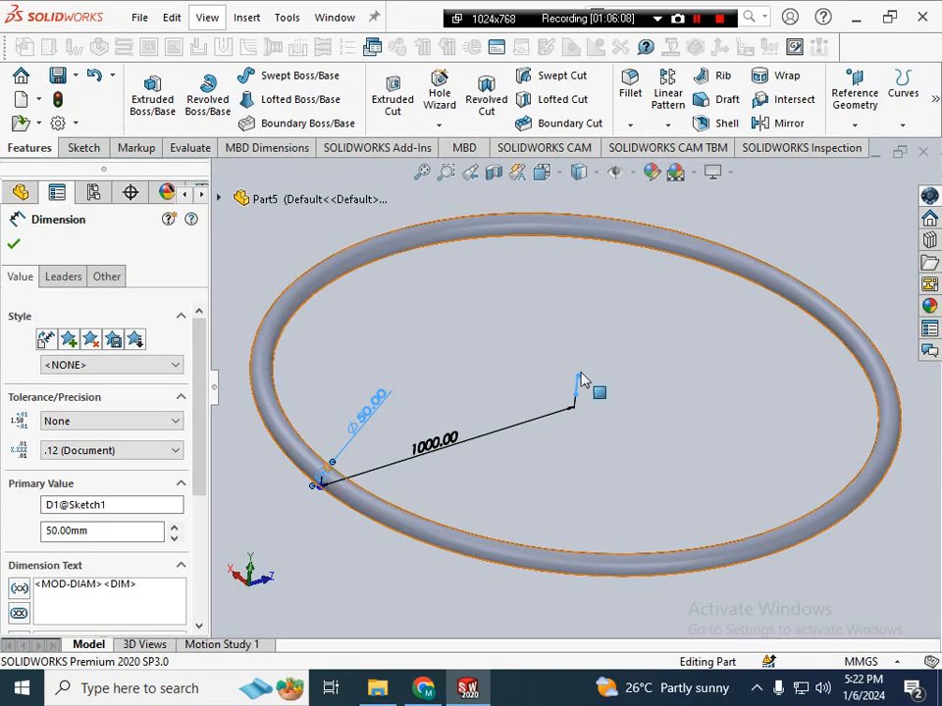
{"action": "left_click", "coordinate": [630, 348]}
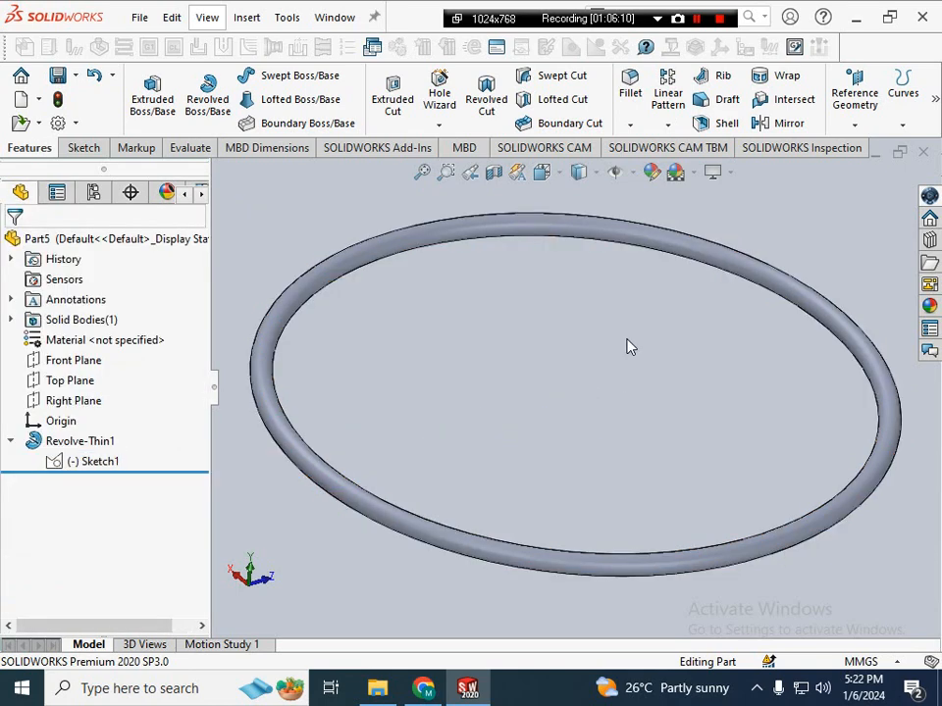
{"action": "scroll", "coordinate": [582, 367], "scroll_direction": "up", "scroll_amount": 2}
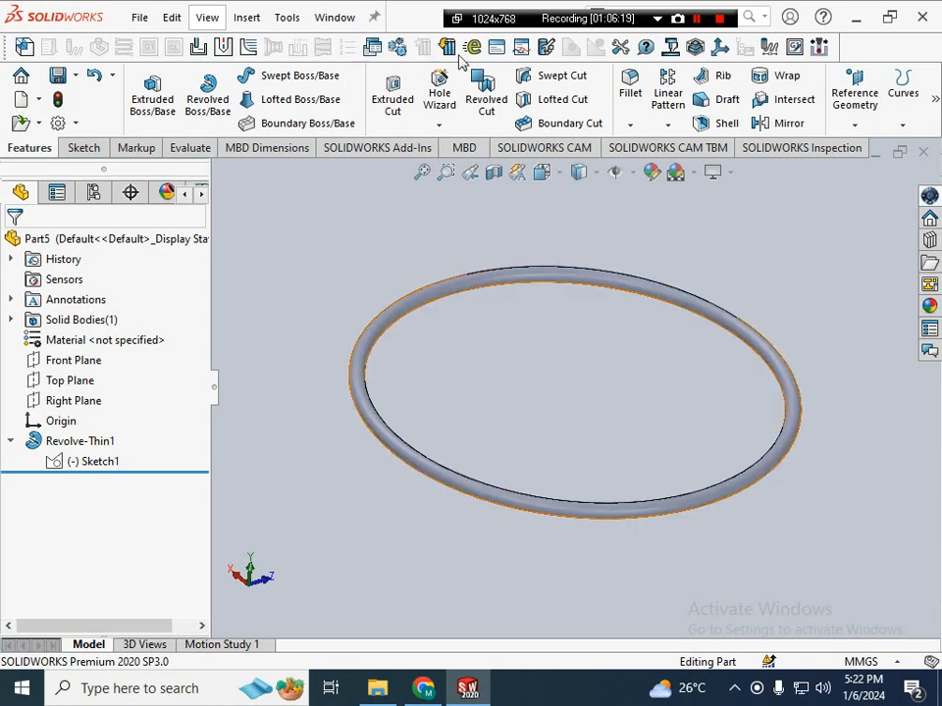
- In the system display options, set anti-aliasing to None and disable shaded face highlighting and dynamic highlight from graphics view
{"action": "left_click", "coordinate": [281, 18]}
{"action": "mouse_move", "coordinate": [333, 660]}
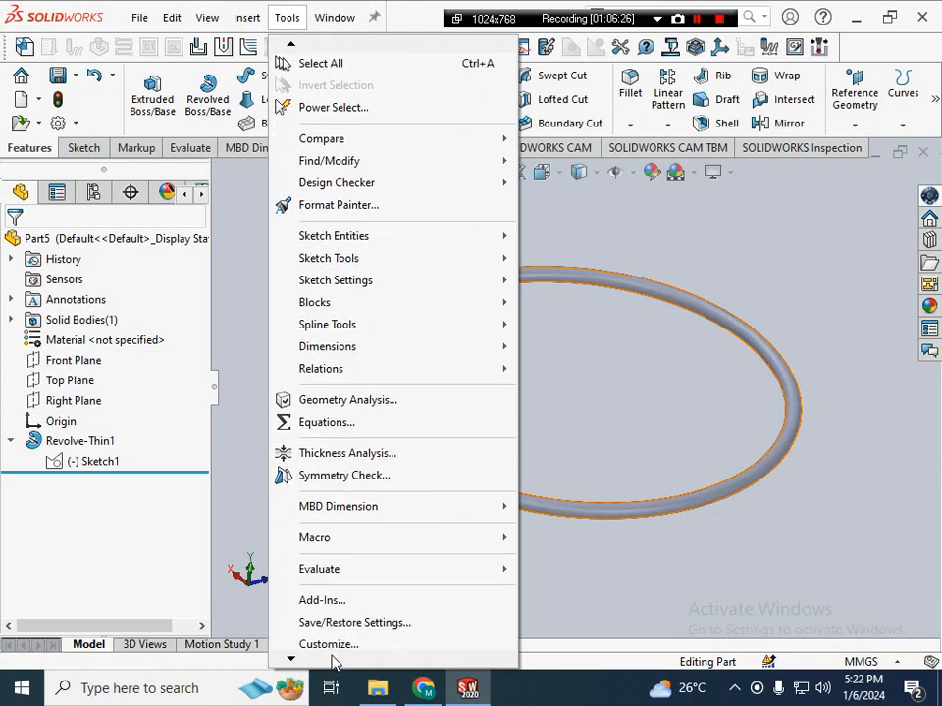
{"action": "left_click", "coordinate": [339, 606]}
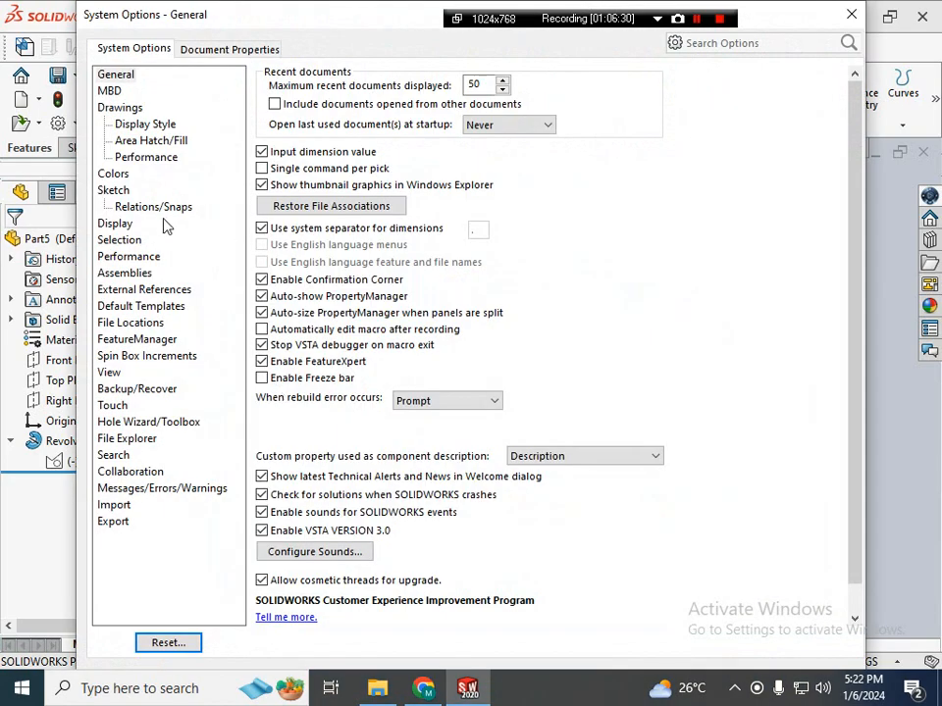
{"action": "left_click", "coordinate": [122, 108]}
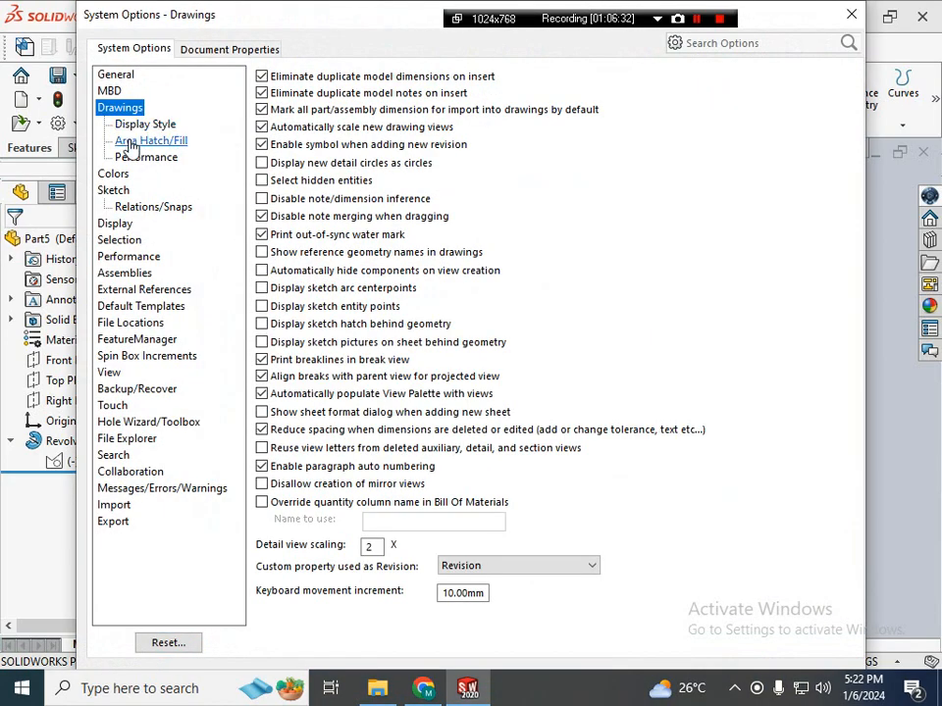
{"action": "left_click", "coordinate": [125, 240]}
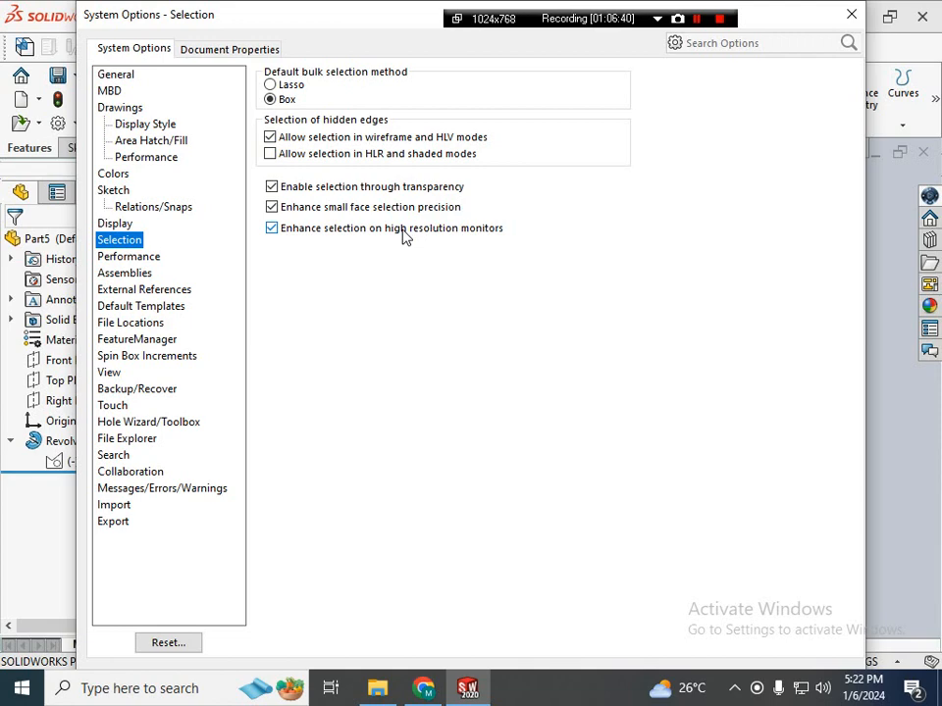
{"action": "left_click", "coordinate": [116, 223]}
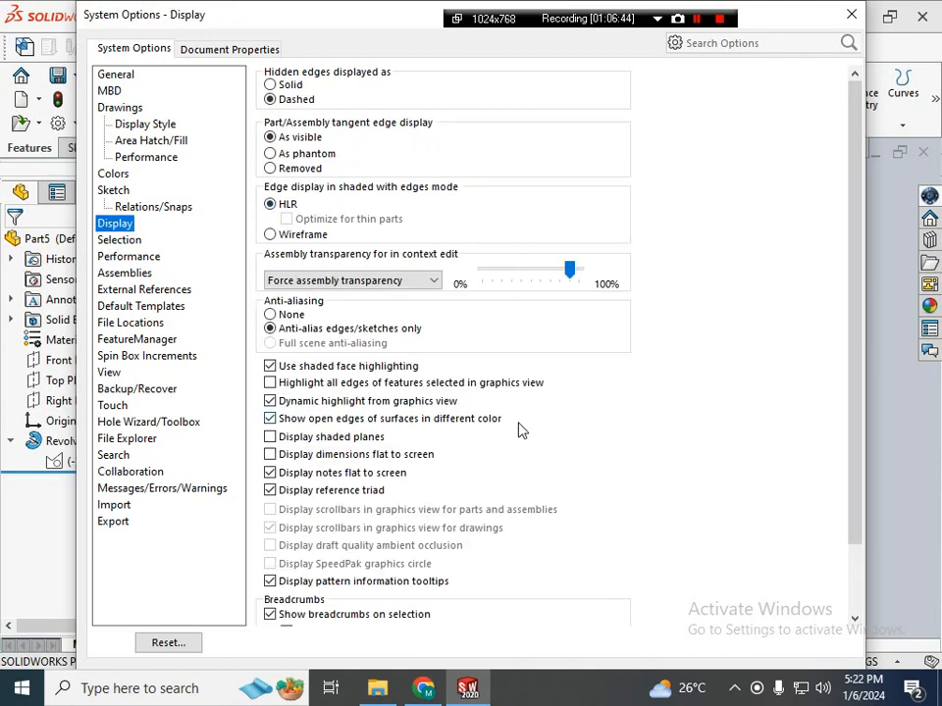
{"action": "left_click", "coordinate": [284, 315]}
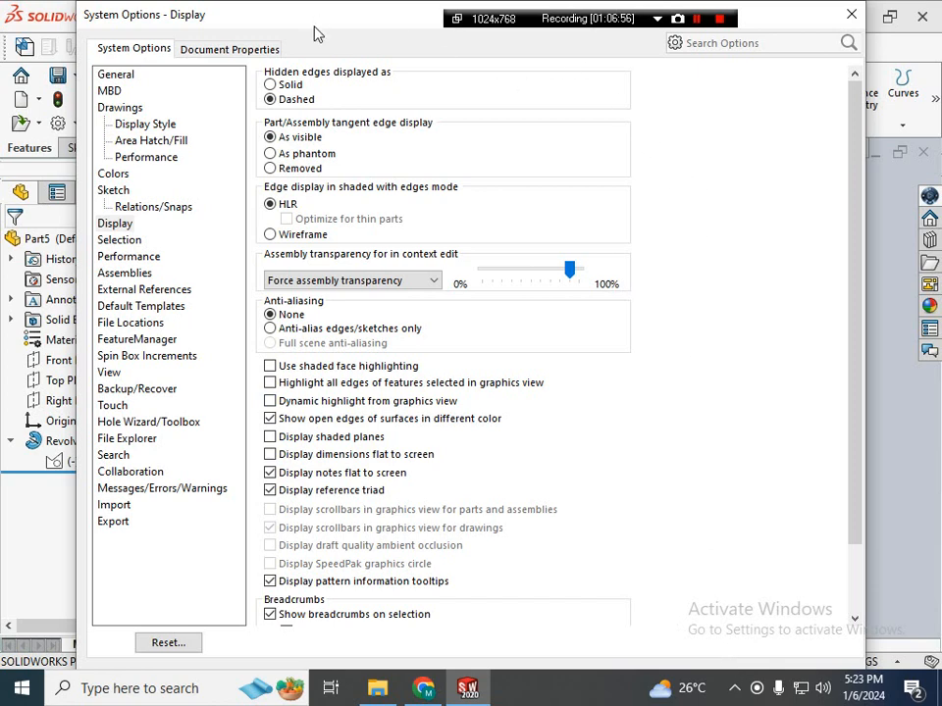
- Unlock the Windows taskbar
{"action": "left_click_drag", "start_coordinate": [314, 34], "coordinate": [223, 35]}
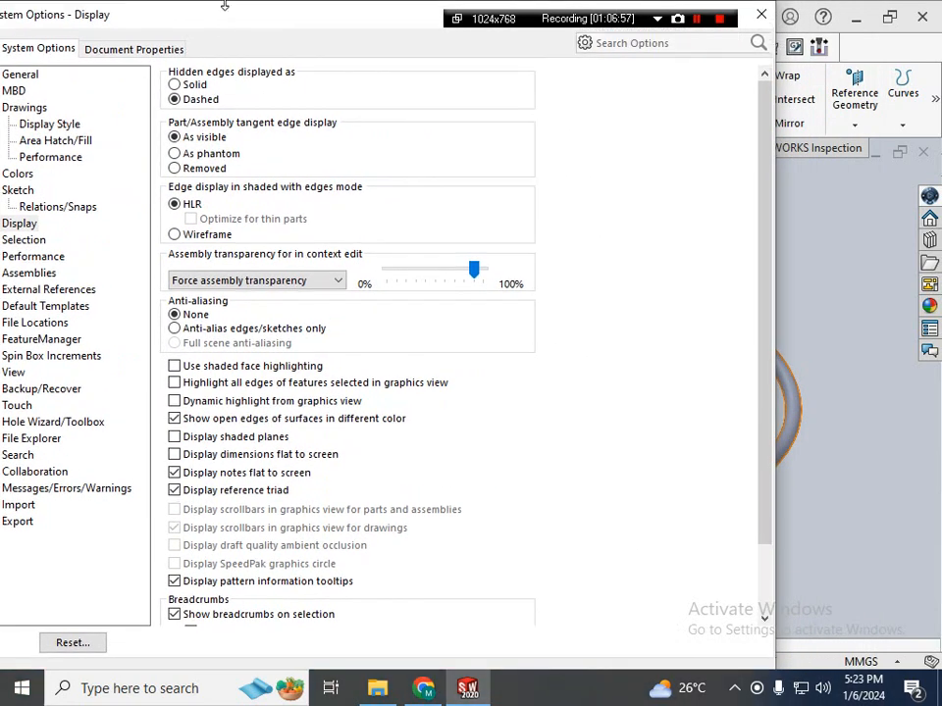
{"action": "right_click", "coordinate": [566, 679]}
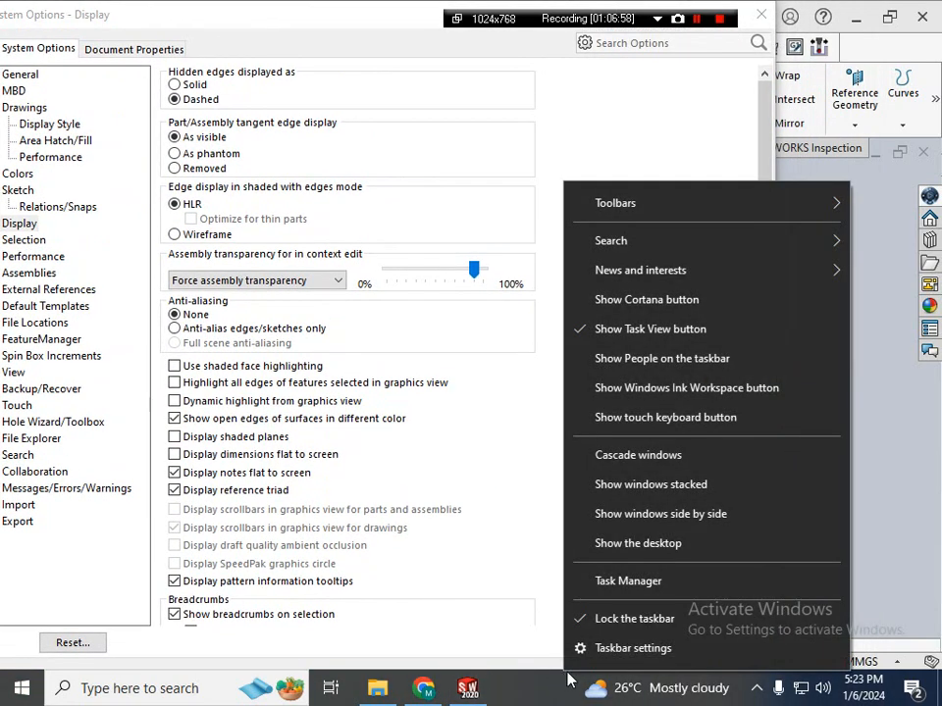
{"action": "left_click", "coordinate": [635, 628]}
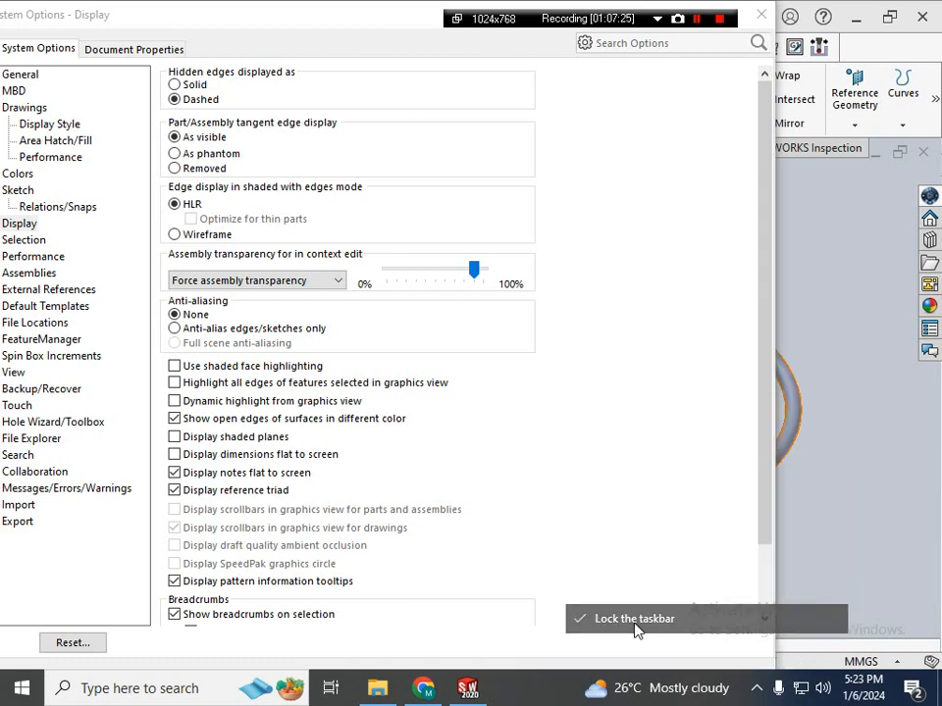
{"action": "right_click", "coordinate": [551, 686]}
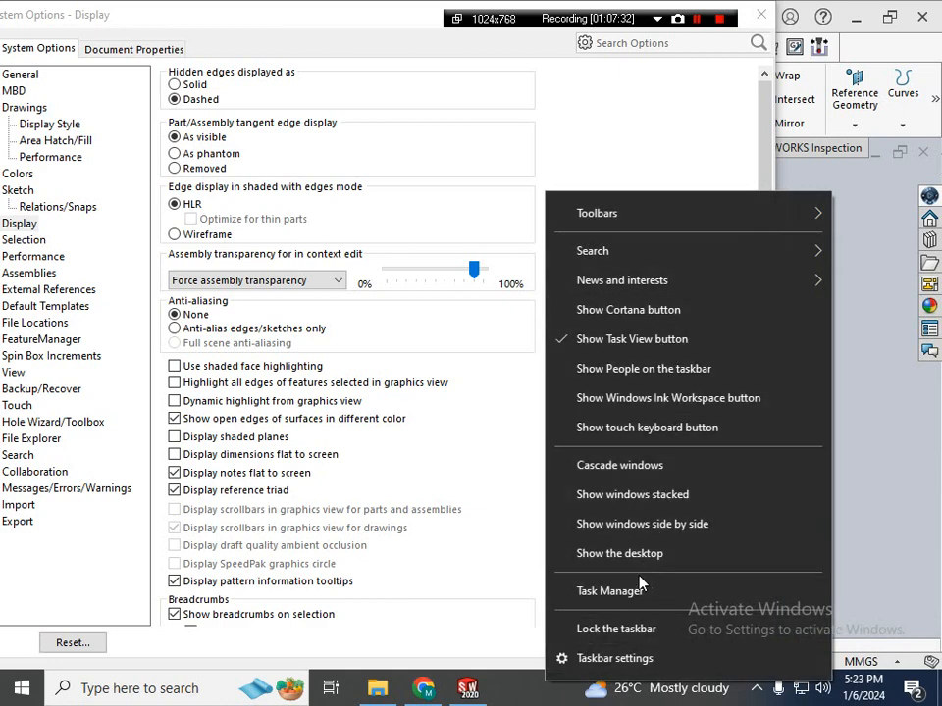
{"action": "left_click", "coordinate": [514, 618]}
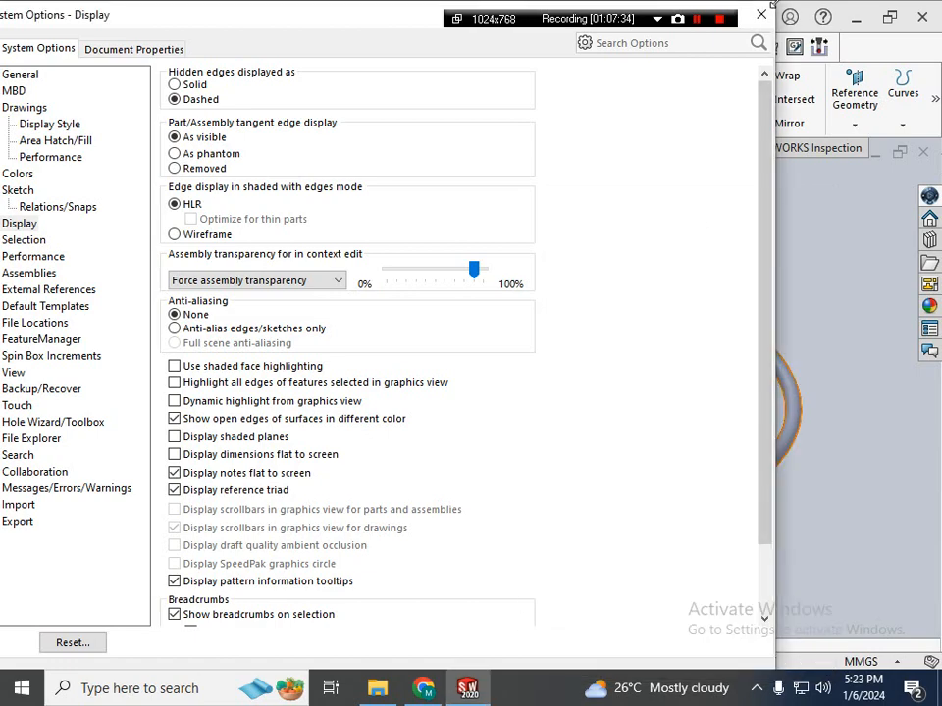
- Shrink the System Options dialog to fit the screen and accept the changed display settings
{"action": "left_click_drag", "start_coordinate": [773, 5], "coordinate": [765, 116]}
{"action": "left_click_drag", "start_coordinate": [638, 128], "coordinate": [652, 55]}
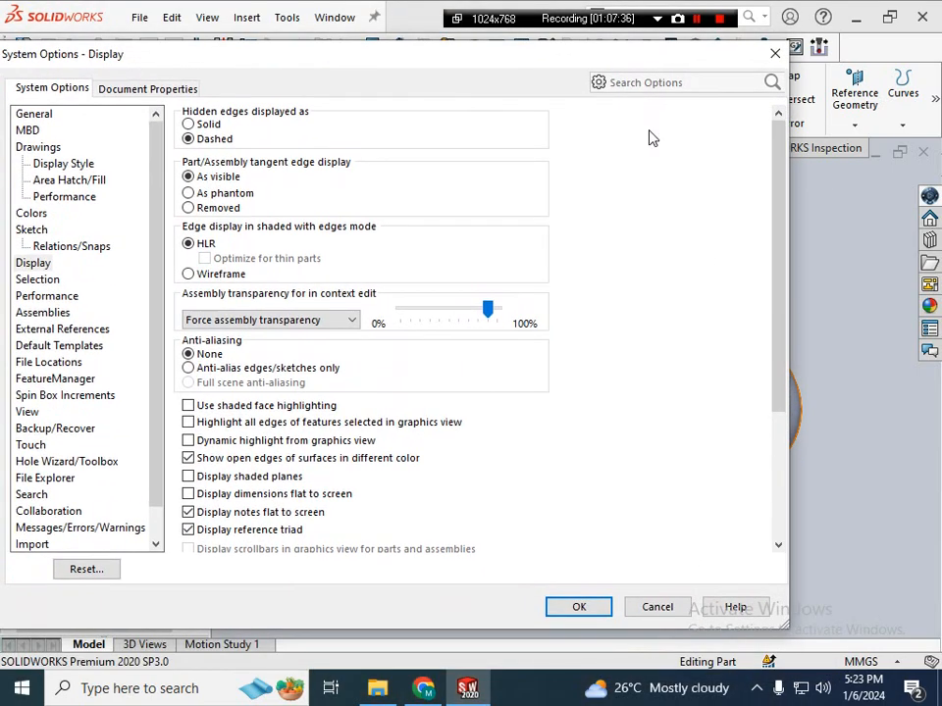
{"action": "left_click", "coordinate": [578, 607]}
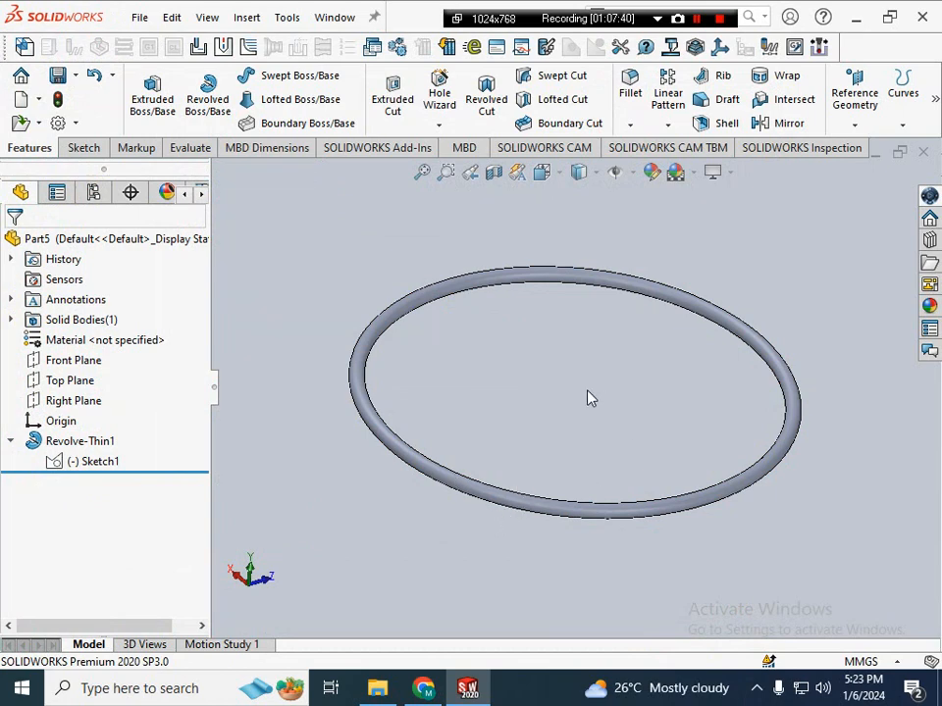
- Close the ring part and create a new part document
{"action": "middle_click_drag", "start_coordinate": [563, 401], "coordinate": [491, 481]}
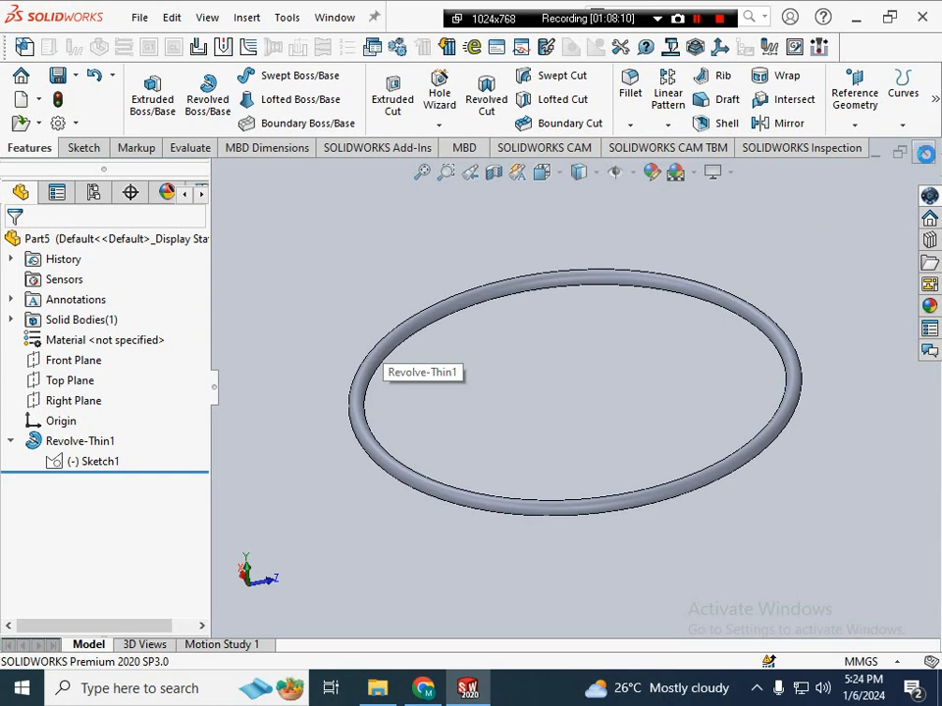
{"action": "left_click", "coordinate": [922, 152]}
{"action": "left_click", "coordinate": [461, 368]}
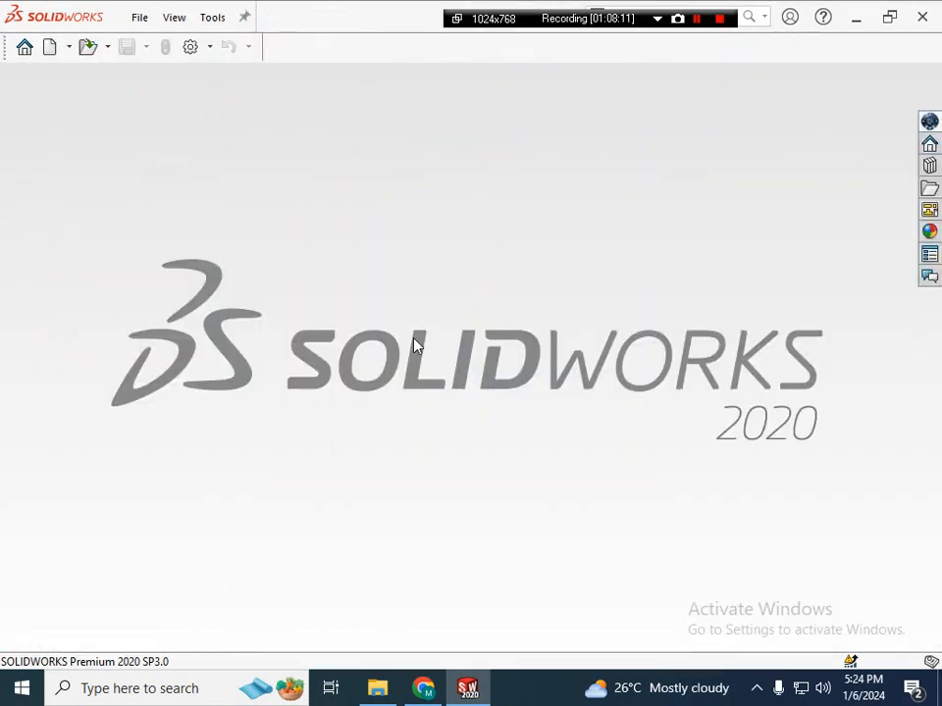
{"action": "left_click", "coordinate": [47, 46]}
{"action": "left_click", "coordinate": [279, 344]}
{"action": "left_click", "coordinate": [579, 576]}
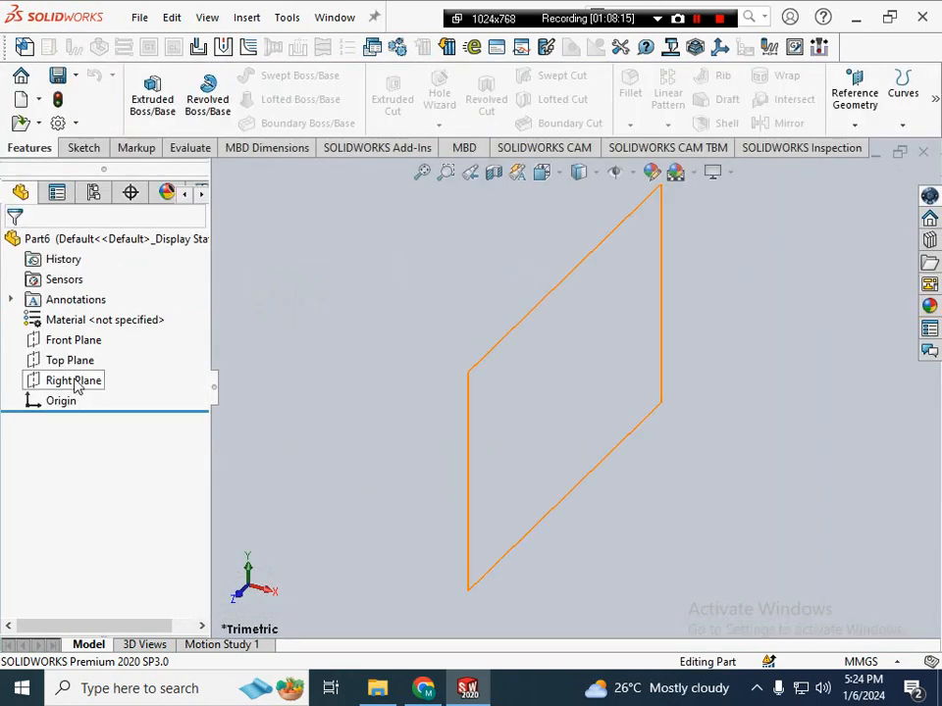
- Sketch an upright center rectangle on the Right Plane, centered on the origin
{"action": "right_click", "coordinate": [76, 383]}
{"action": "left_click", "coordinate": [93, 347]}
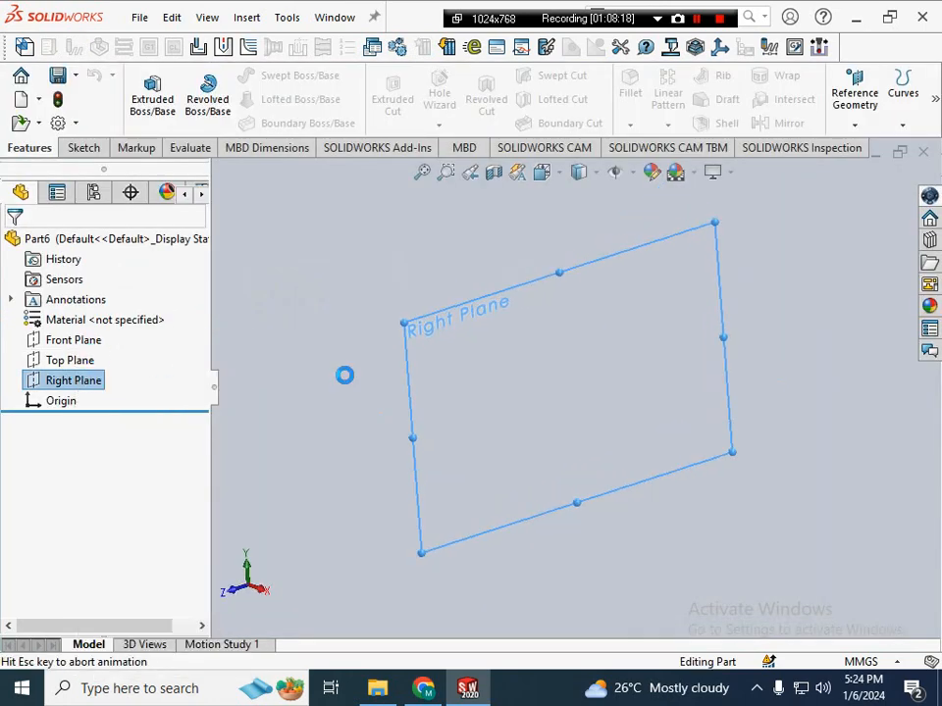
{"action": "left_click", "coordinate": [256, 100]}
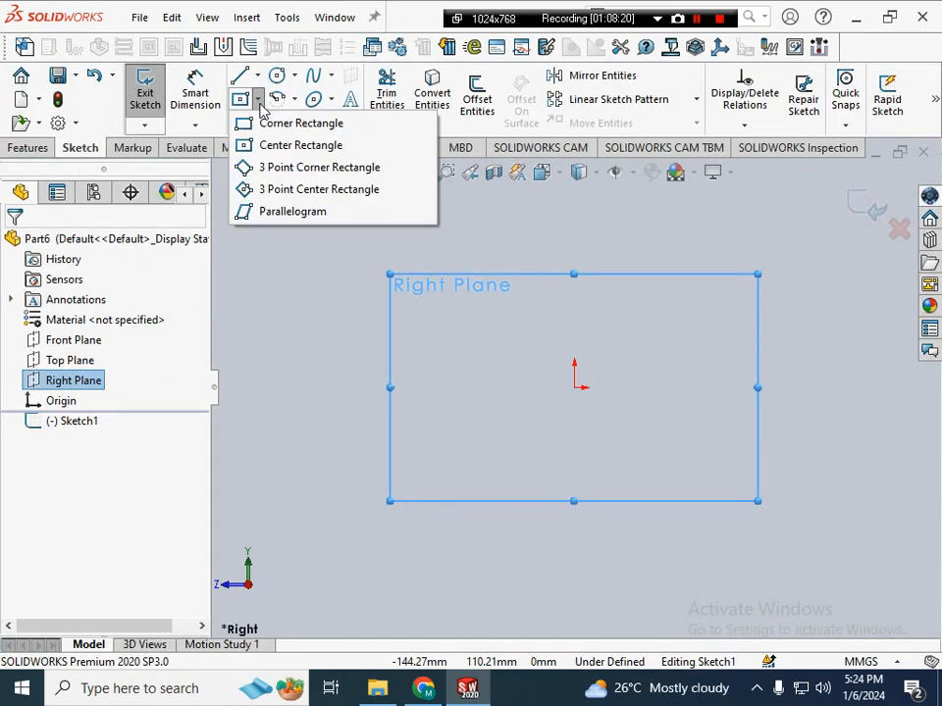
{"action": "left_click", "coordinate": [285, 145]}
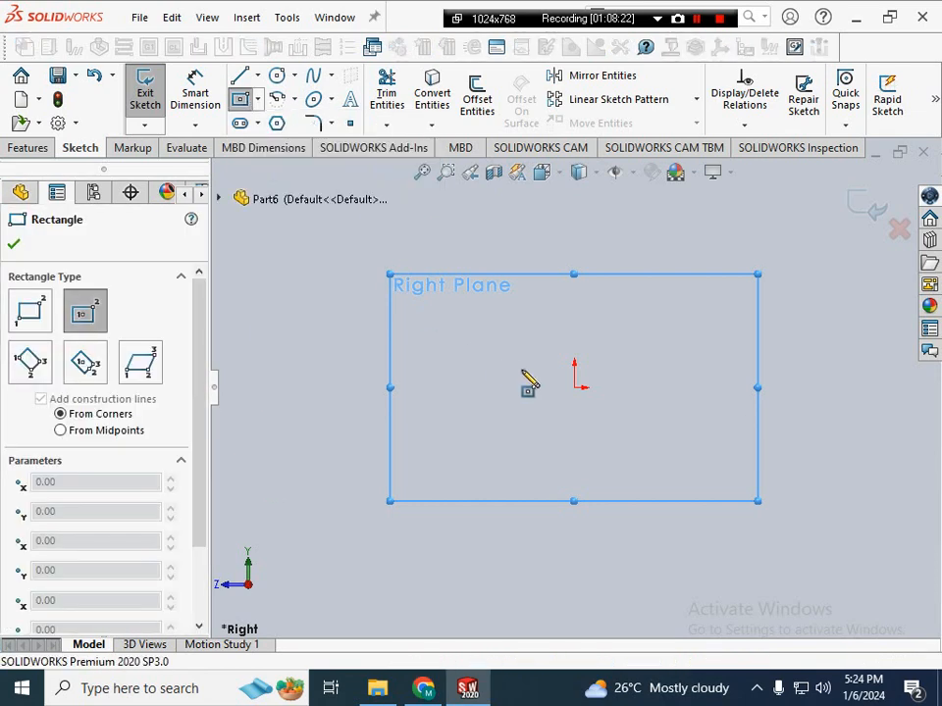
{"action": "left_click", "coordinate": [574, 389]}
{"action": "left_click", "coordinate": [487, 502]}
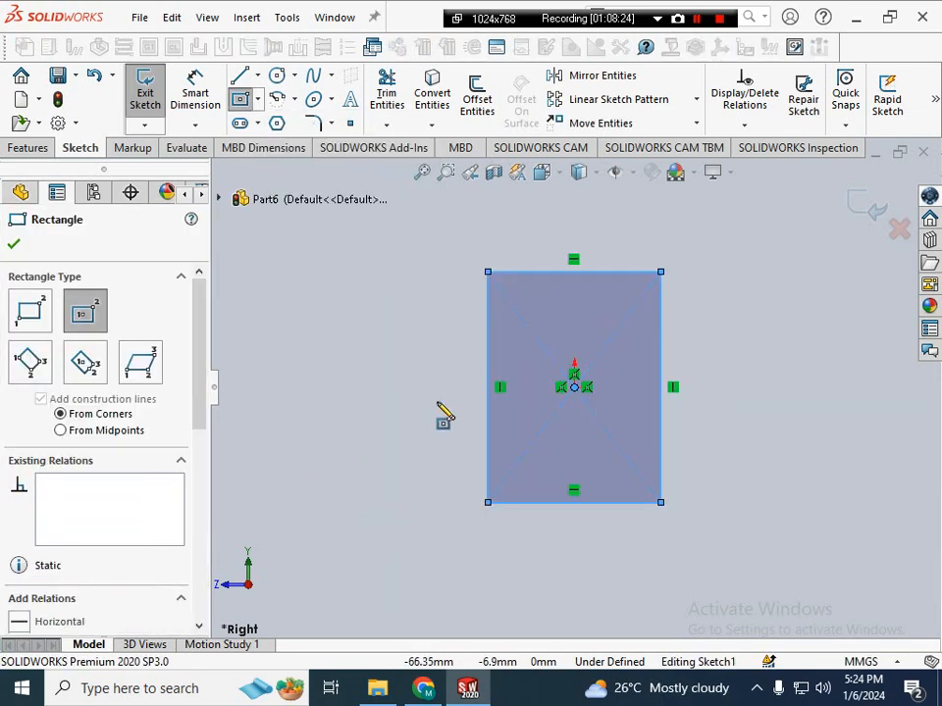
- Extrude the rectangle as a blind boss with a depth of 50 mm
{"action": "left_click", "coordinate": [14, 149]}
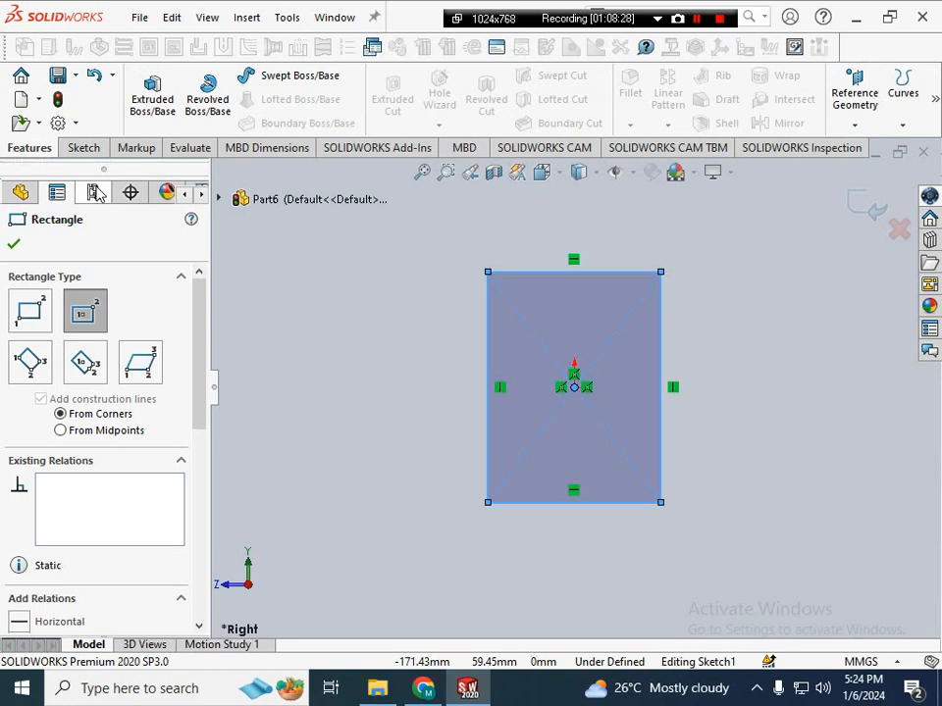
{"action": "left_click", "coordinate": [163, 113]}
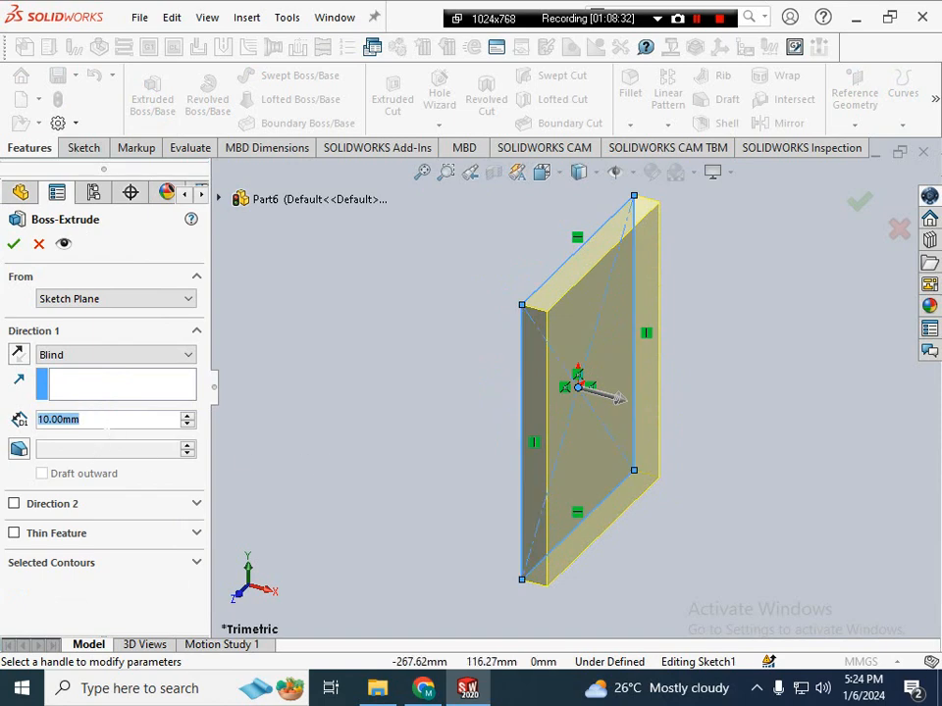
{"action": "type", "text": "50"}
{"action": "key", "text": "Return"}
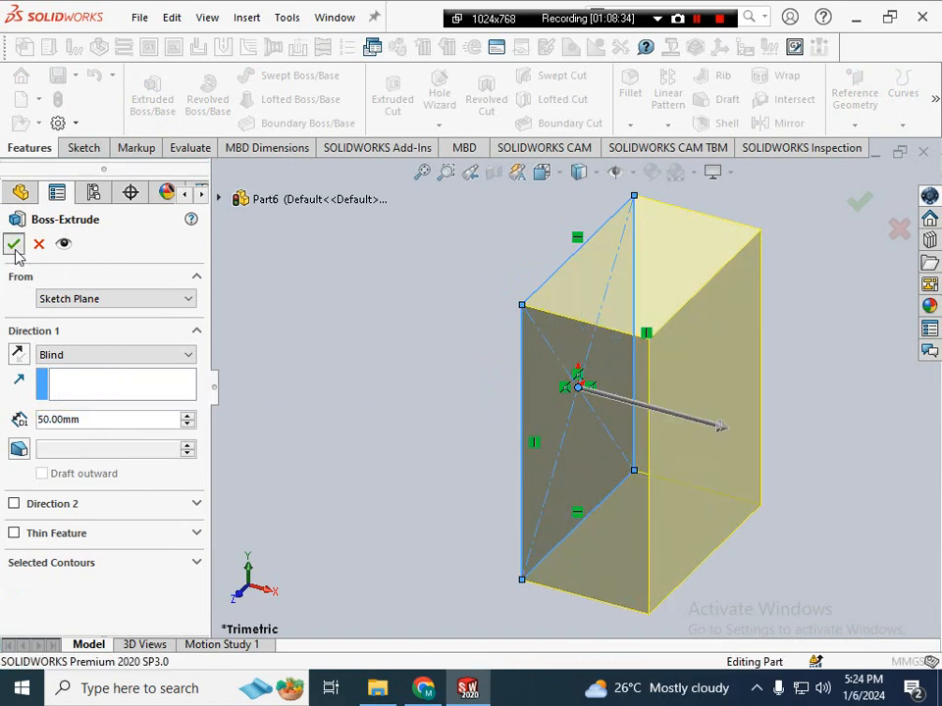
{"action": "left_click", "coordinate": [13, 245]}
{"action": "key", "text": "f"}
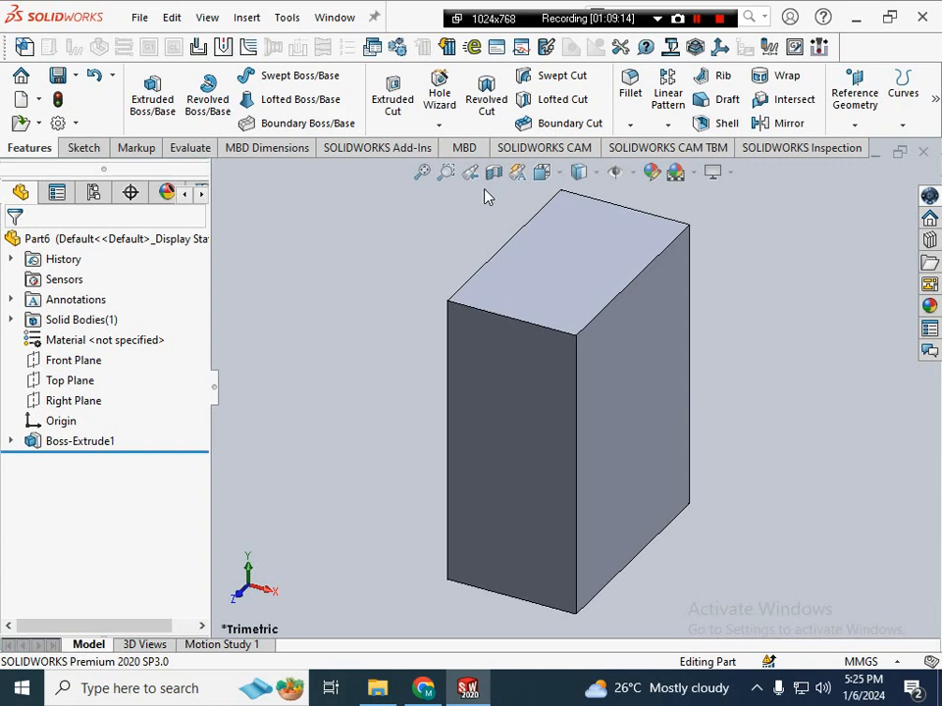
- Sketch a small center rectangle on the block's extruded end face, near its upper front corner
{"action": "right_click", "coordinate": [612, 372]}
{"action": "left_click", "coordinate": [660, 246]}
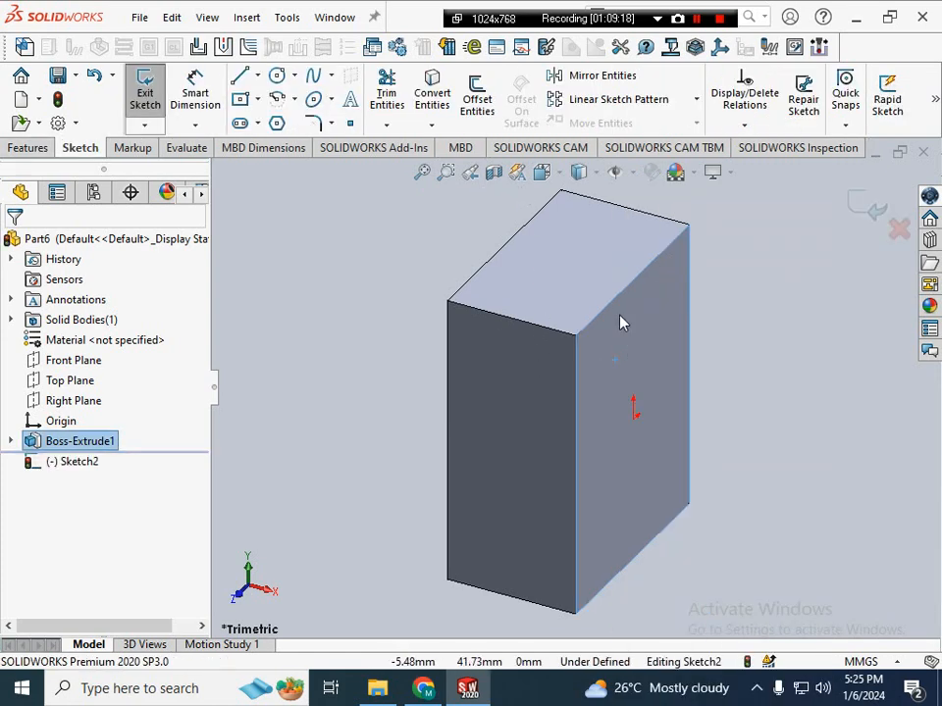
{"action": "left_click", "coordinate": [242, 99]}
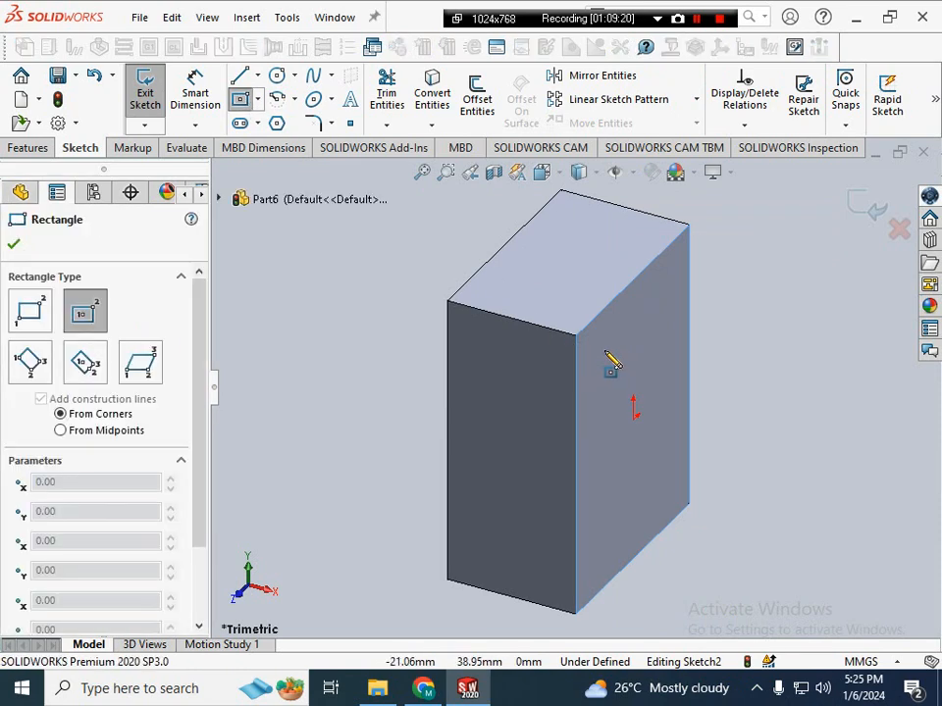
{"action": "left_click", "coordinate": [588, 340]}
{"action": "left_click", "coordinate": [620, 362]}
{"action": "left_click", "coordinate": [24, 147]}
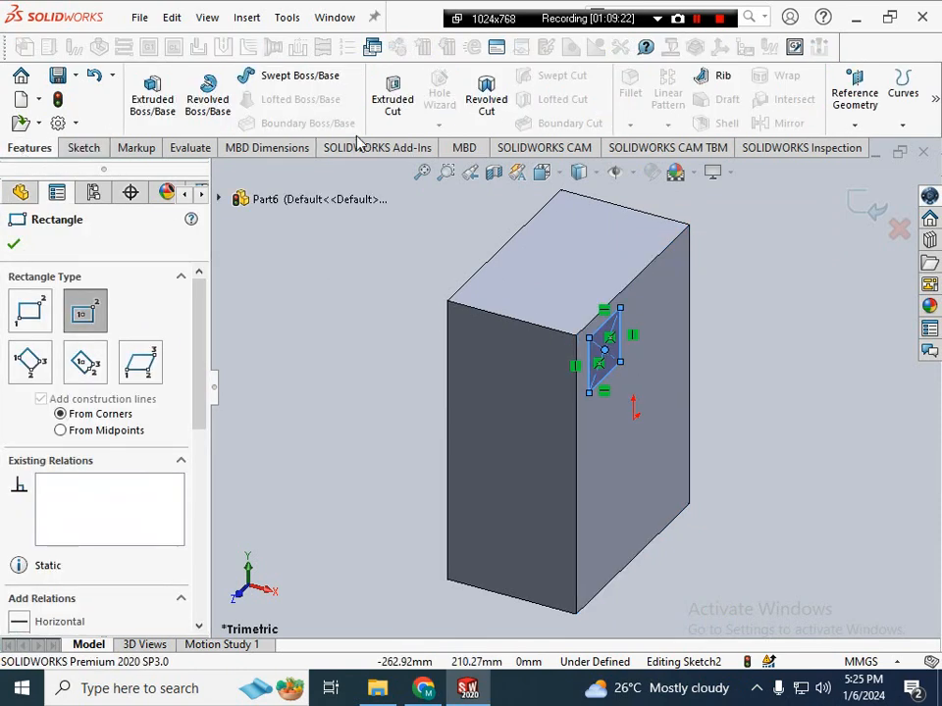
- Extrude the small rectangle on the block's end face as a blind boss with a depth of 11 mm
{"action": "left_click", "coordinate": [152, 98]}
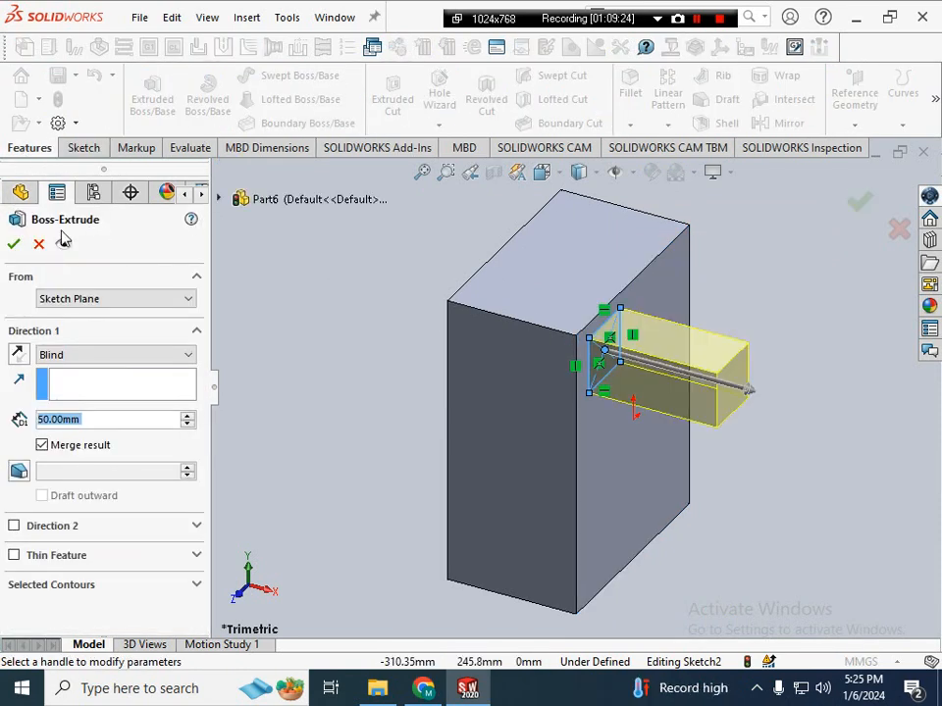
{"action": "left_click", "coordinate": [748, 390]}
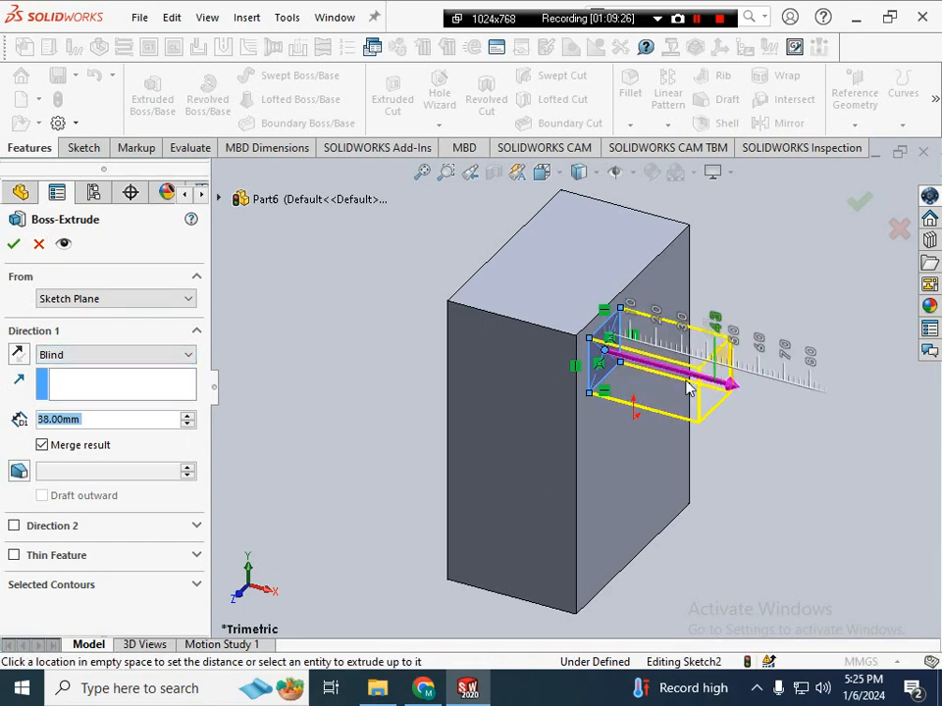
{"action": "left_click", "coordinate": [636, 383]}
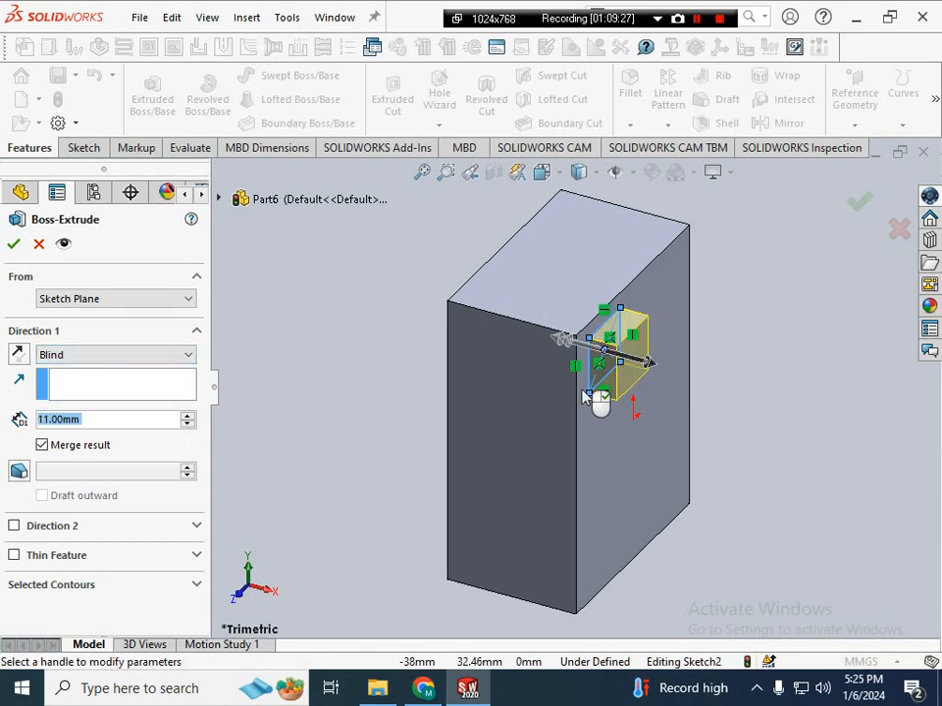
{"action": "left_click", "coordinate": [14, 244]}
- Sketch a circle near the middle of the large block's top face
{"action": "right_click_drag", "start_coordinate": [748, 322], "coordinate": [820, 342]}
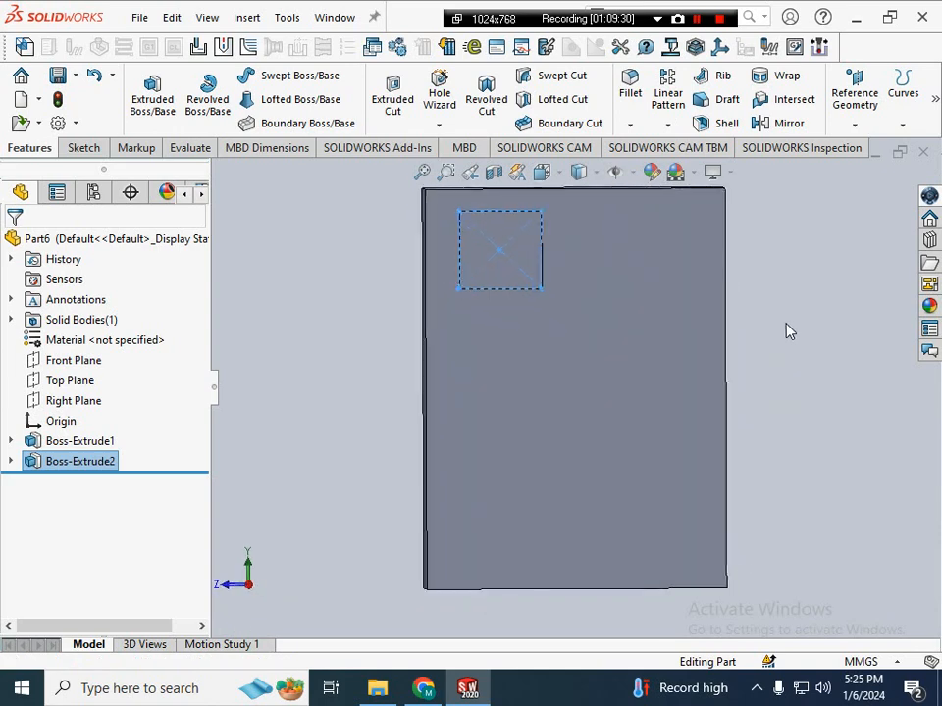
{"action": "scroll", "coordinate": [347, 441], "scroll_direction": "up", "scroll_amount": 3}
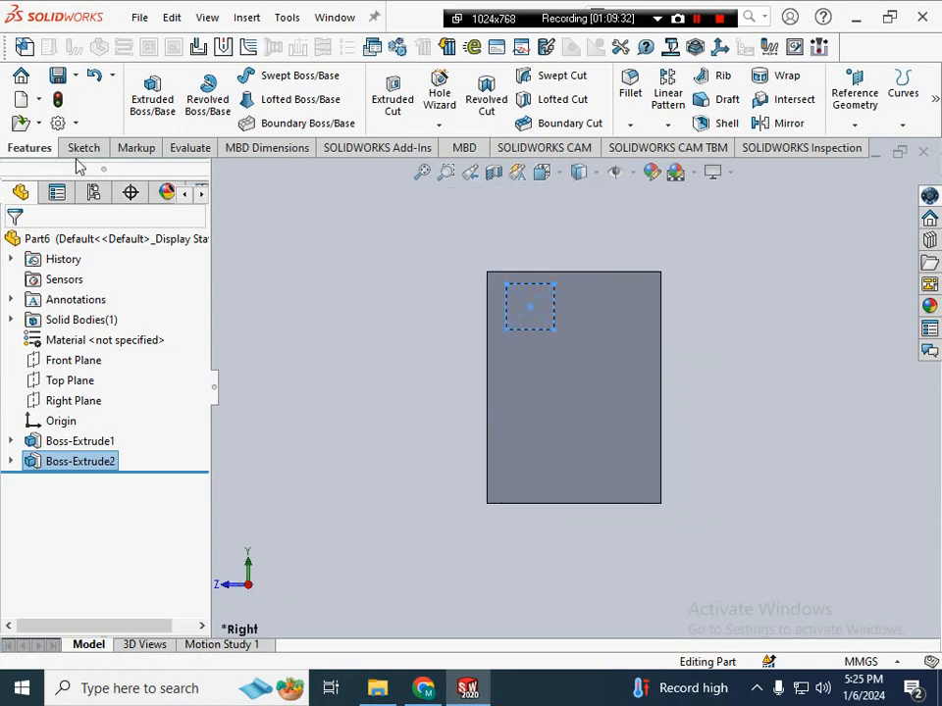
{"action": "mouse_move", "coordinate": [304, 285]}
{"action": "right_mouse_down"}
{"action": "mouse_move", "coordinate": [330, 289]}
{"action": "mouse_move", "coordinate": [292, 226]}
{"action": "mouse_move", "coordinate": [337, 267]}
{"action": "mouse_move", "coordinate": [322, 265]}
{"action": "mouse_move", "coordinate": [317, 285]}
{"action": "right_mouse_up"}
{"action": "left_click", "coordinate": [542, 173]}
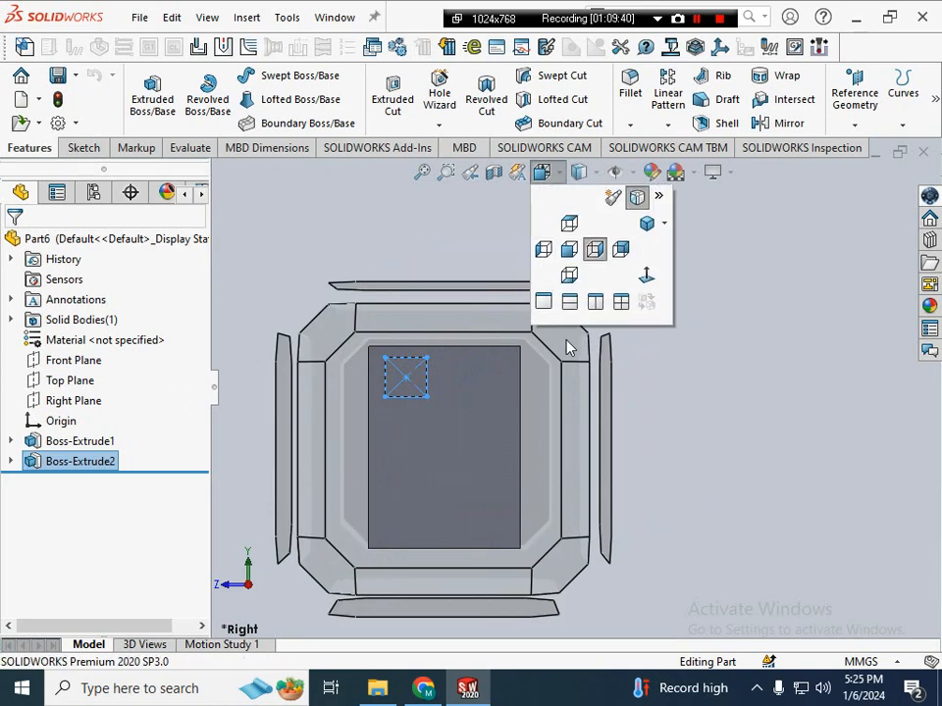
{"action": "left_click", "coordinate": [606, 422]}
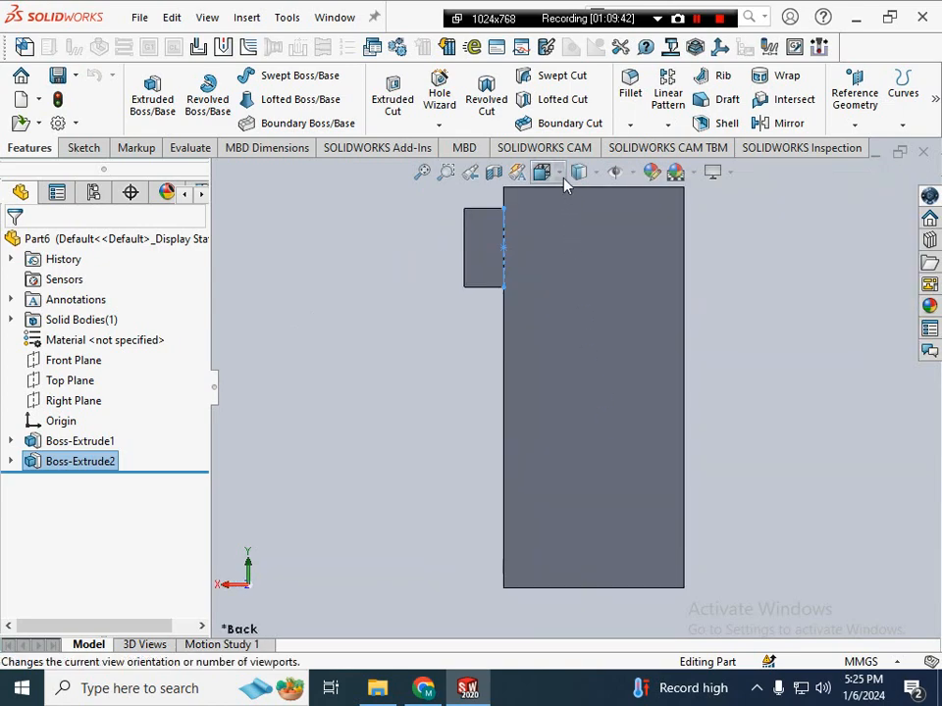
{"action": "left_click", "coordinate": [338, 339]}
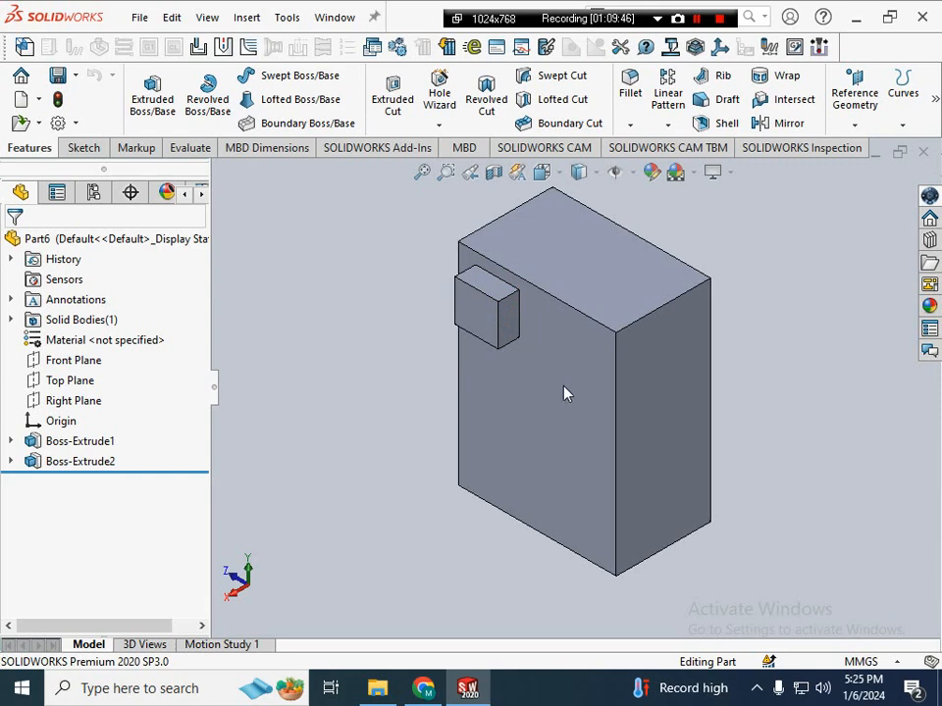
{"action": "left_click", "coordinate": [580, 269]}
{"action": "right_click", "coordinate": [579, 269]}
{"action": "left_click", "coordinate": [622, 241]}
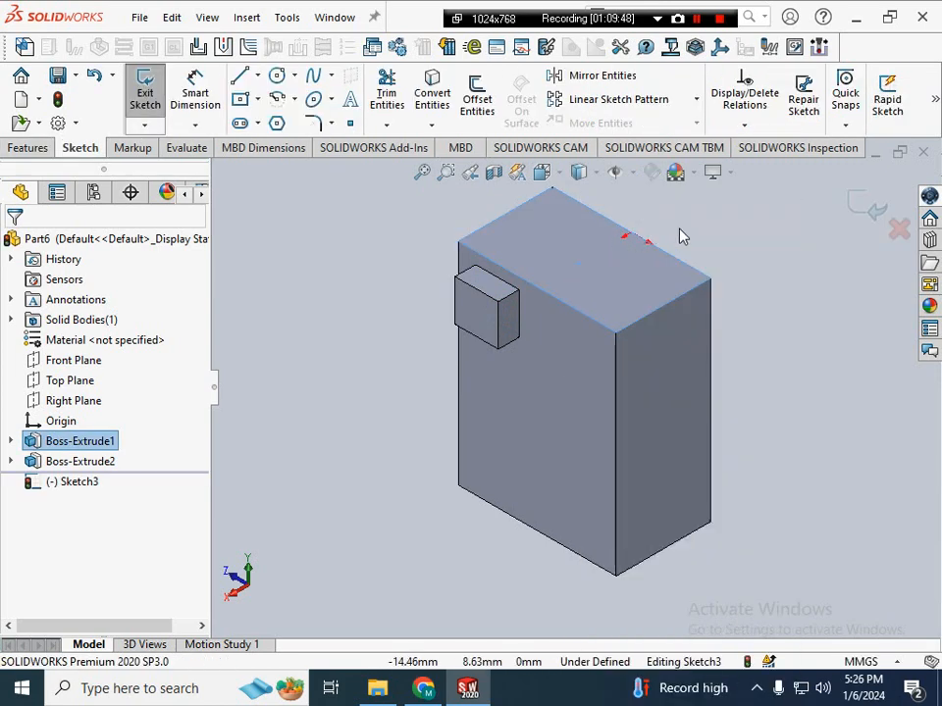
{"action": "right_click_drag", "start_coordinate": [684, 236], "coordinate": [744, 226]}
{"action": "left_click", "coordinate": [597, 268]}
{"action": "left_click", "coordinate": [628, 287]}
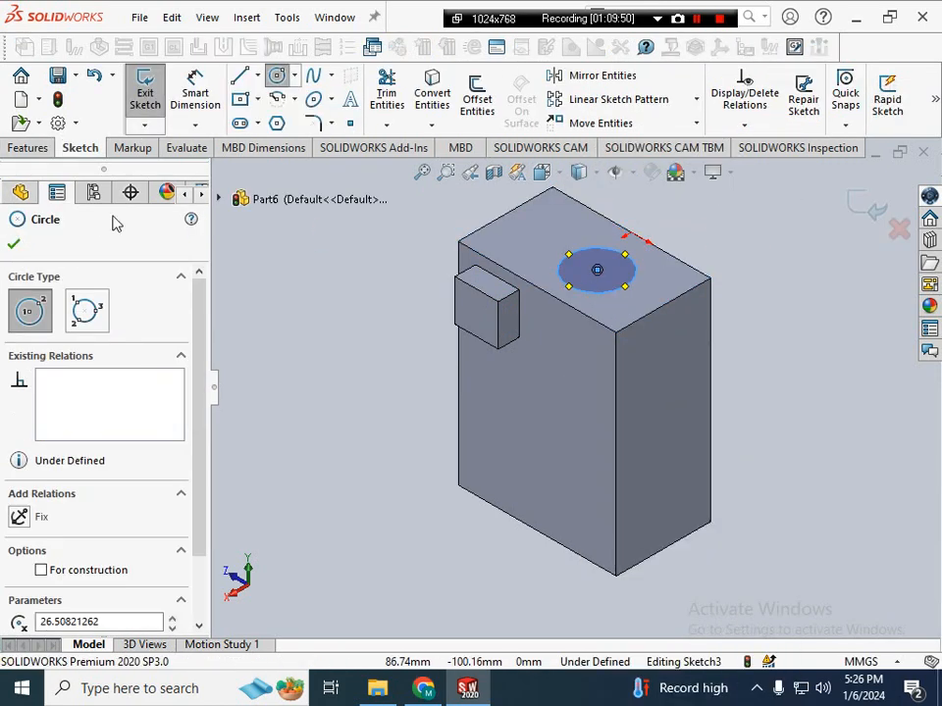
- Cut the circle through the whole block with an Extruded Cut set to Through All
{"action": "left_click", "coordinate": [20, 149]}
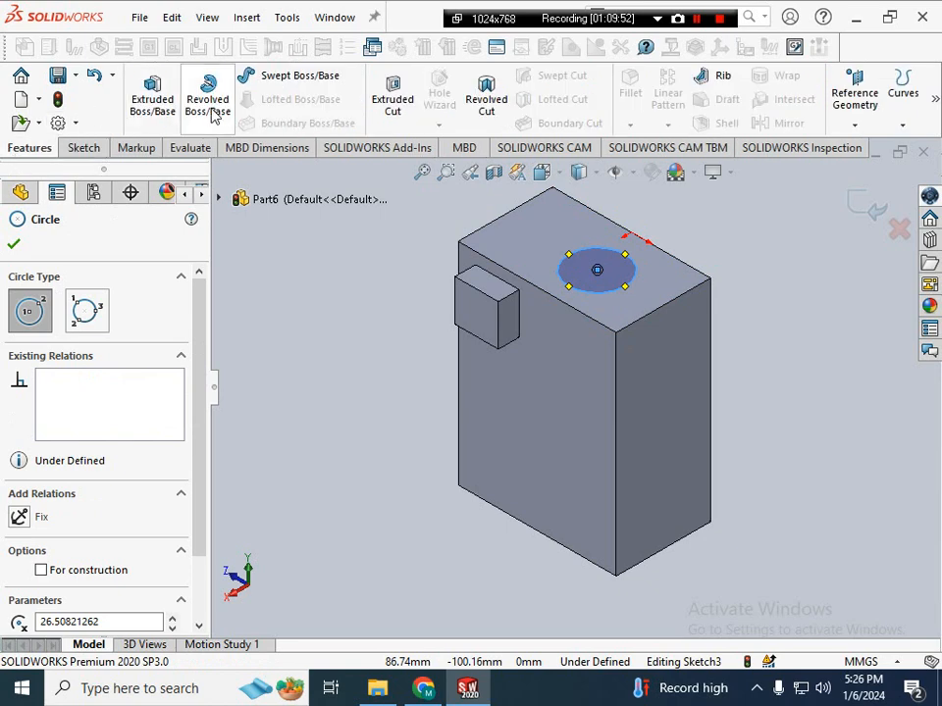
{"action": "left_click", "coordinate": [396, 114]}
{"action": "left_click", "coordinate": [96, 355]}
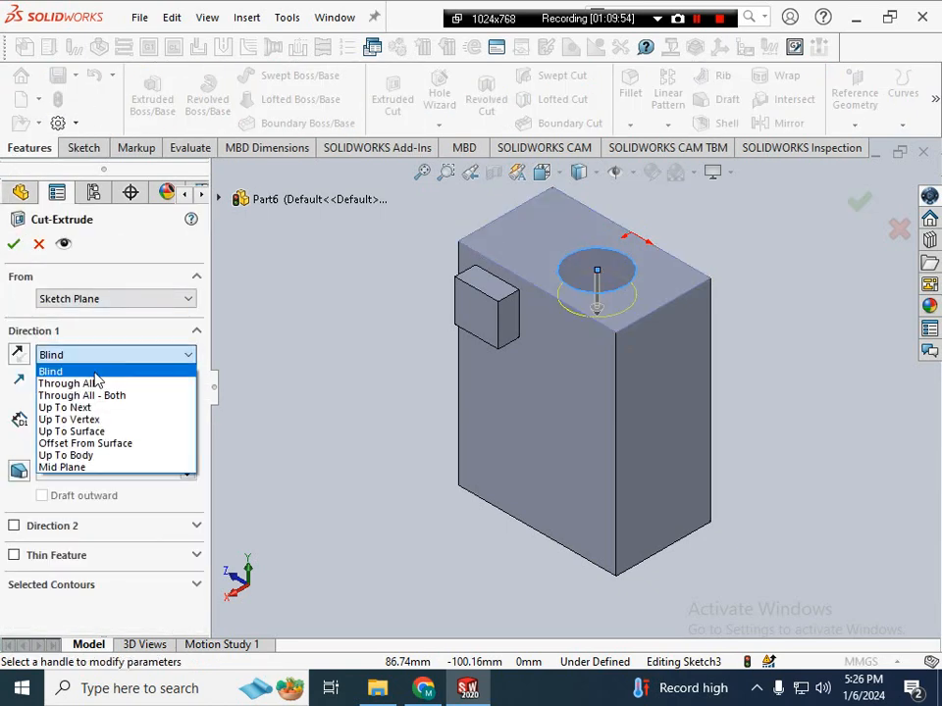
{"action": "left_click", "coordinate": [94, 384]}
{"action": "left_click", "coordinate": [14, 243]}
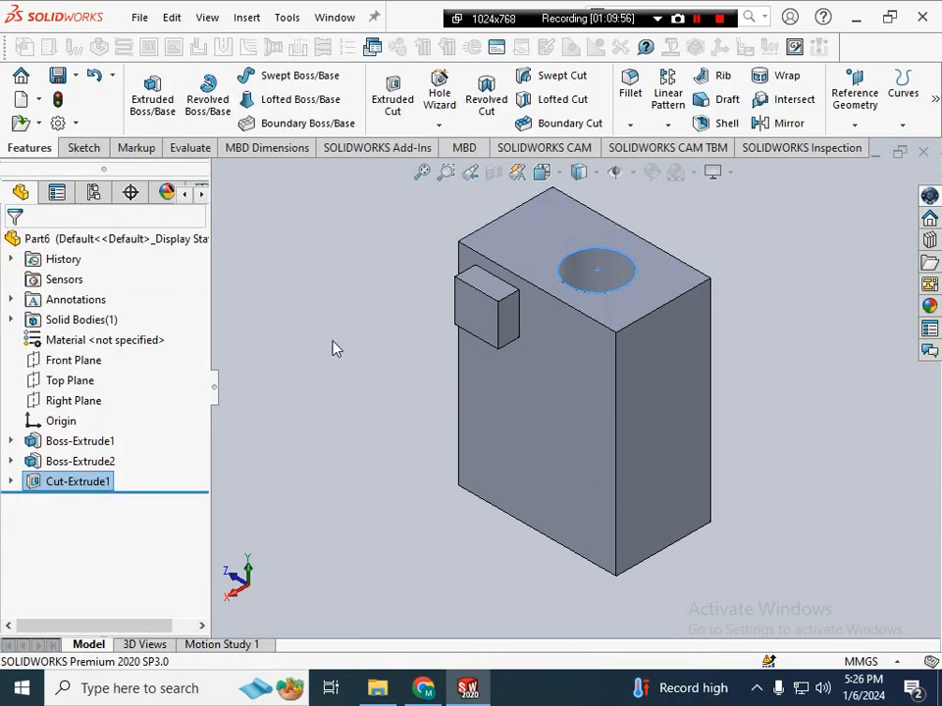
{"action": "left_click", "coordinate": [387, 395]}
- Make a drawing from the part, choosing to save the part and insert it
{"action": "left_click", "coordinate": [140, 17]}
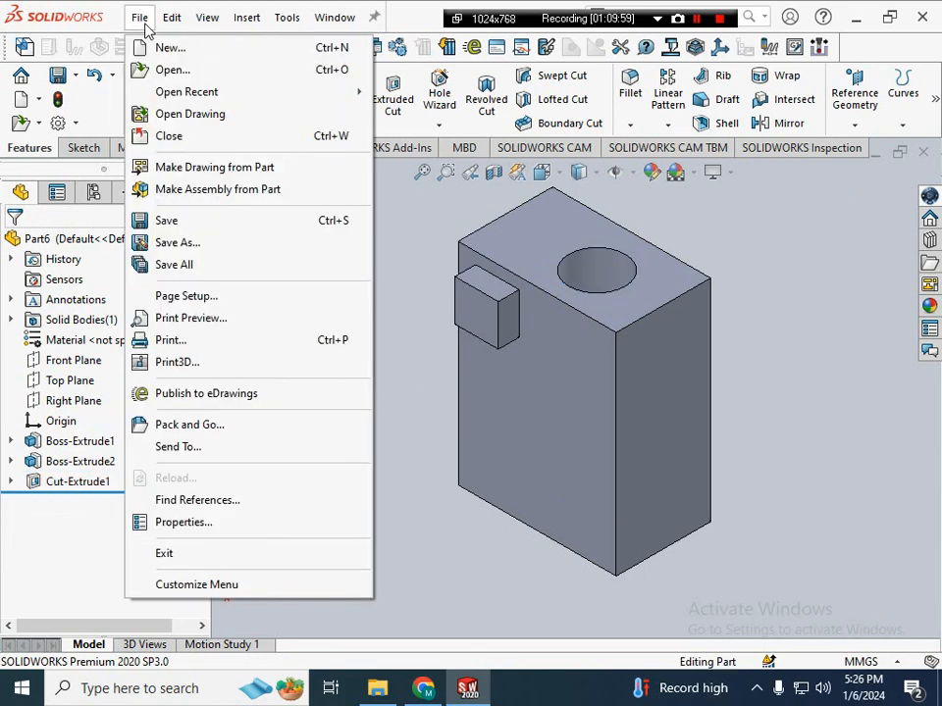
{"action": "left_click", "coordinate": [442, 340]}
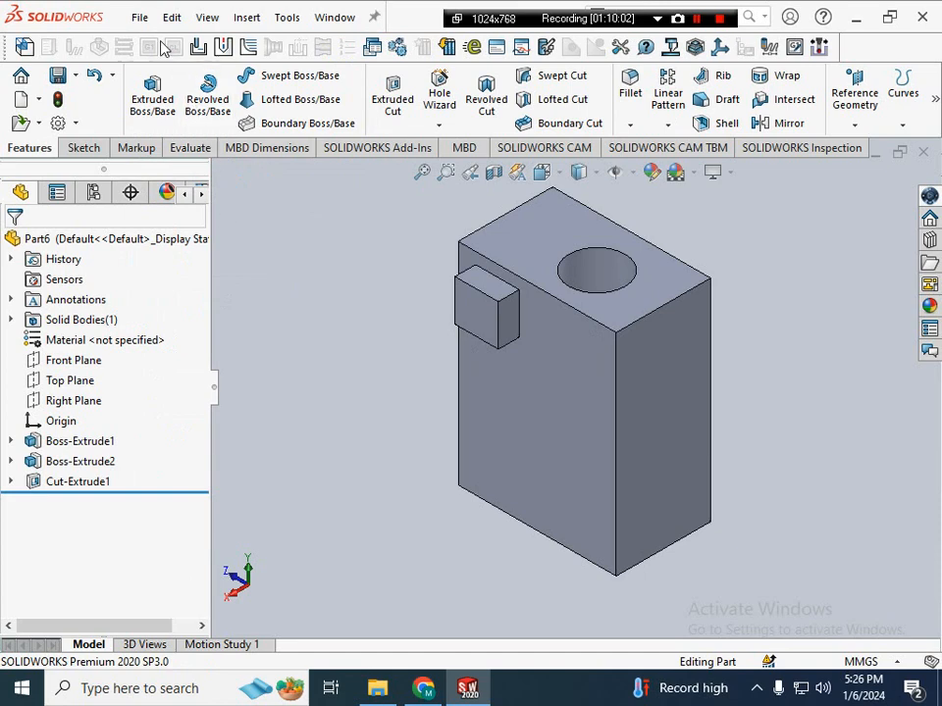
{"action": "left_click", "coordinate": [141, 18]}
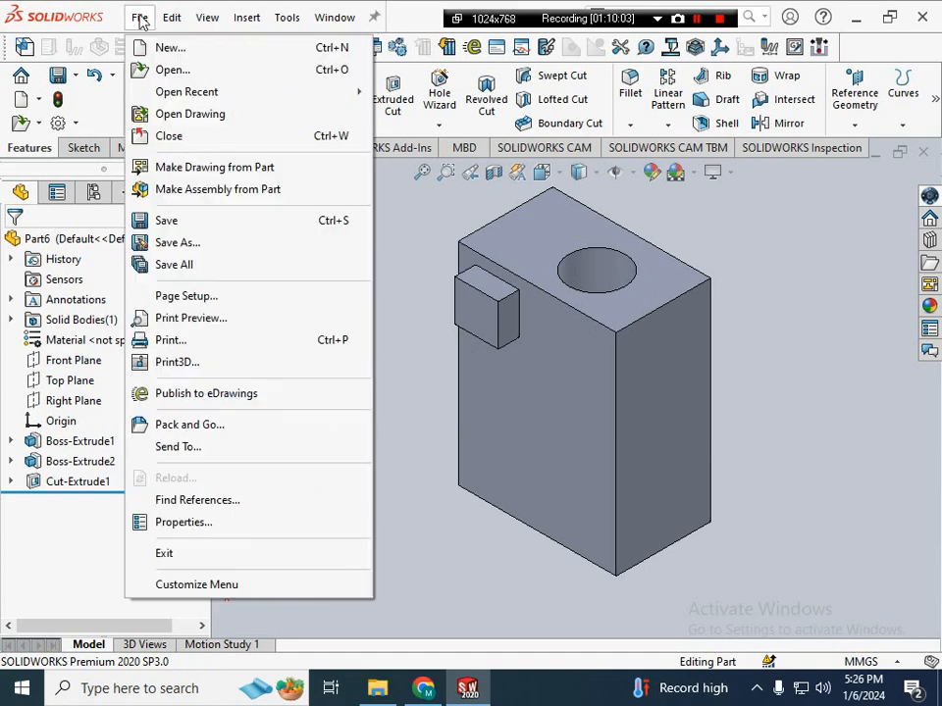
{"action": "left_click", "coordinate": [290, 175]}
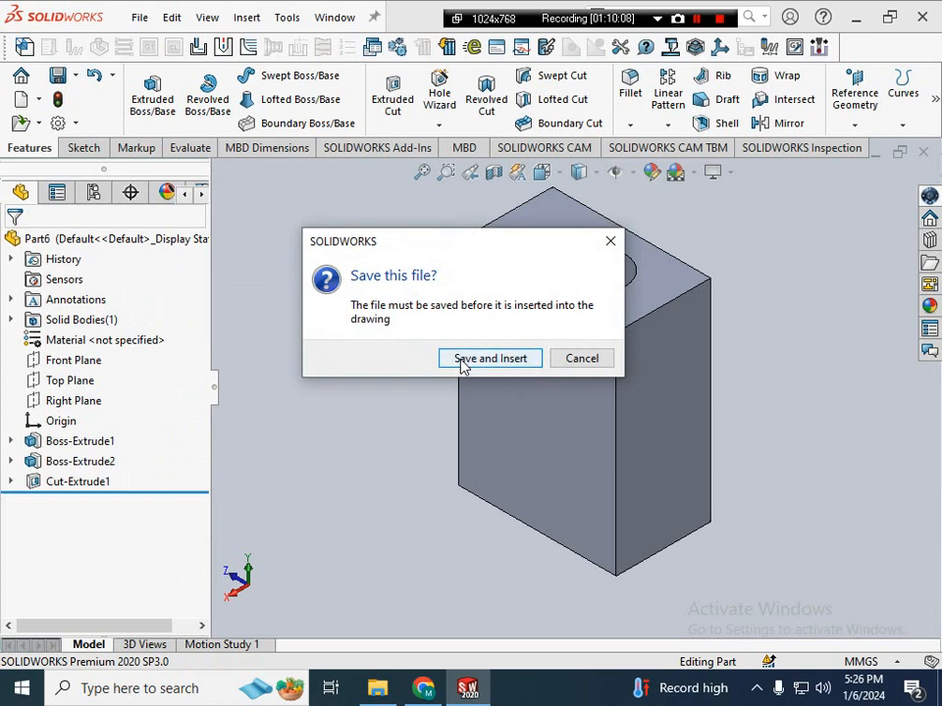
{"action": "left_click", "coordinate": [463, 359]}
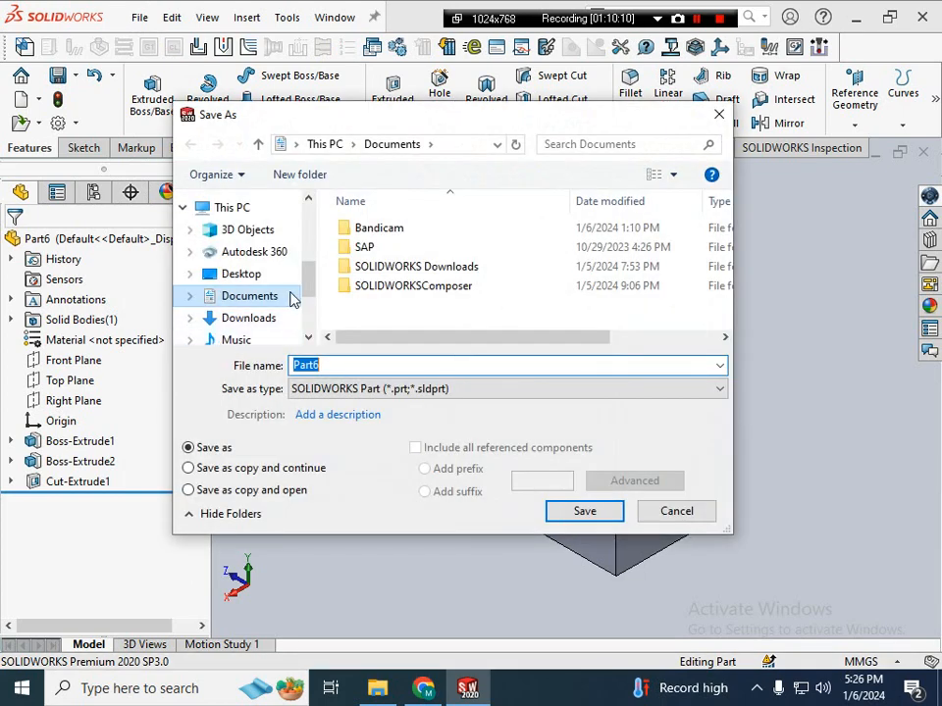
- Create a folder named SW 6.1.2024 in Documents, save the part in it as Part6, and proceed to the drawing sheet
{"action": "scroll", "coordinate": [307, 289], "scroll_direction": "down", "scroll_amount": 1}
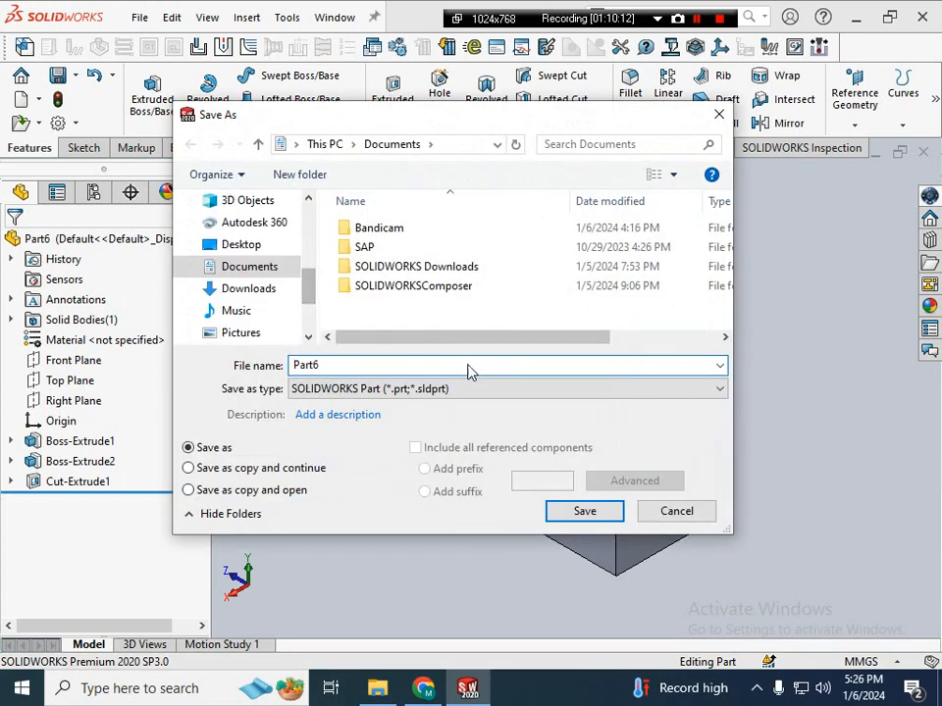
{"action": "right_click", "coordinate": [467, 328]}
{"action": "mouse_move", "coordinate": [485, 511]}
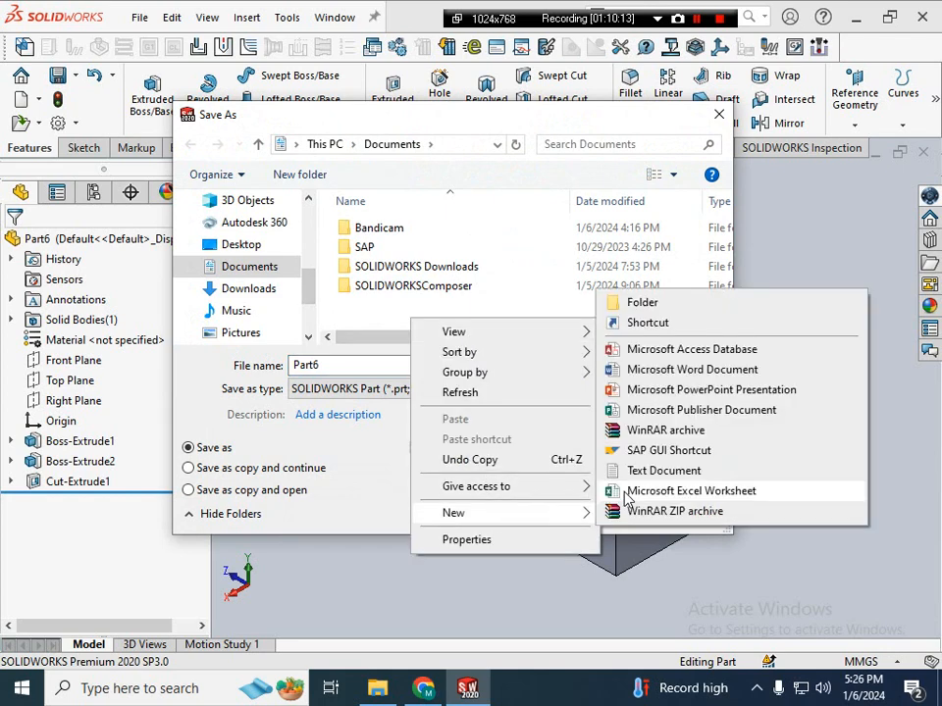
{"action": "left_click", "coordinate": [640, 305]}
{"action": "type", "text": "SW 6.1.202"}
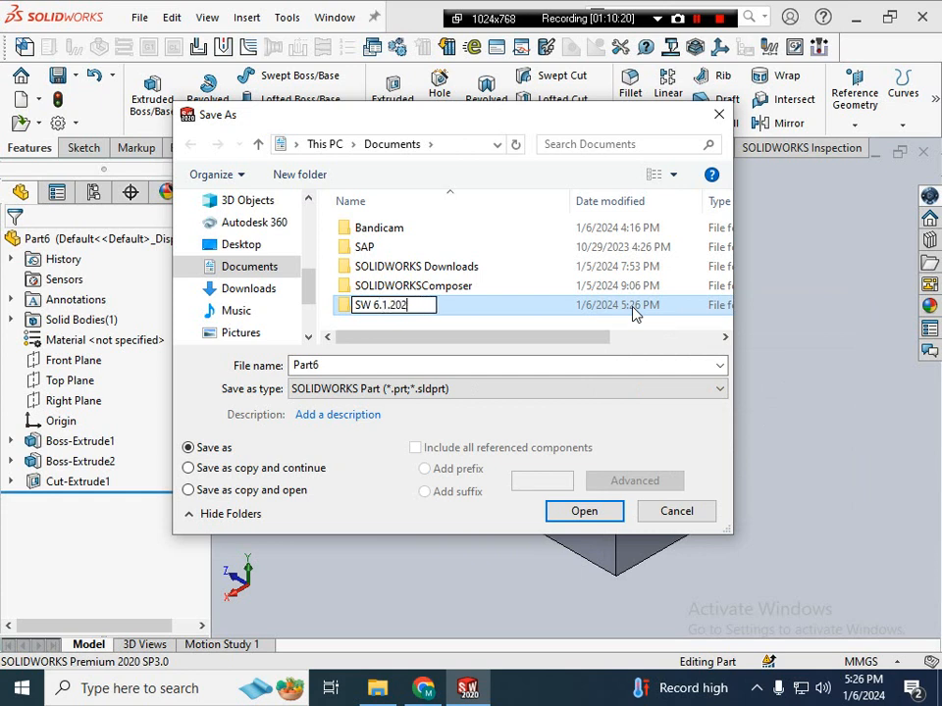
{"action": "type", "text": "4"}
{"action": "key", "text": "Return"}
{"action": "double_click", "coordinate": [538, 311]}
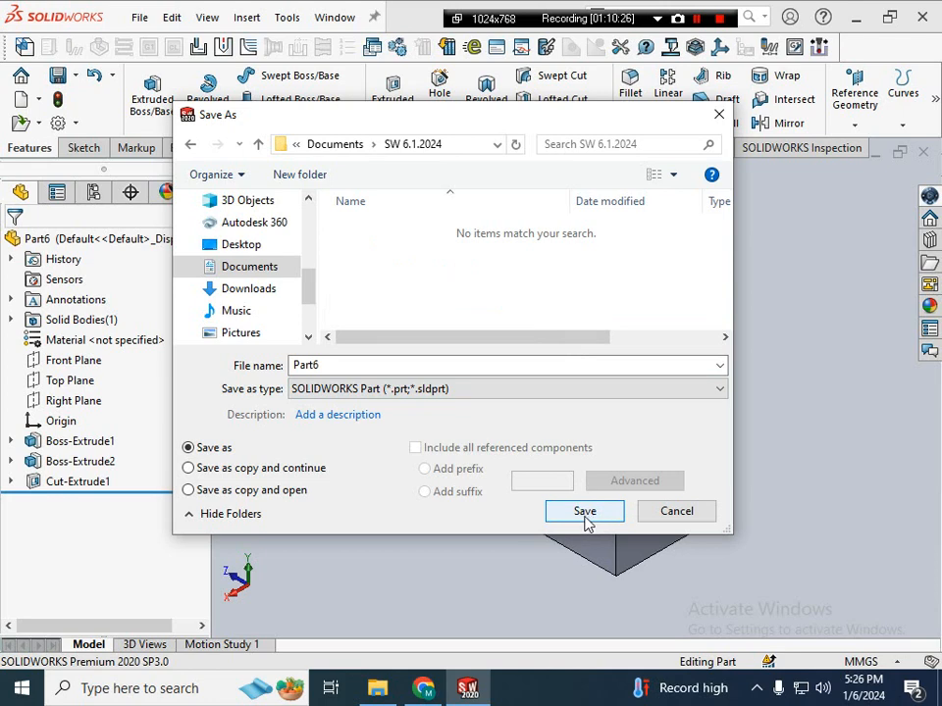
{"action": "left_click", "coordinate": [585, 511]}
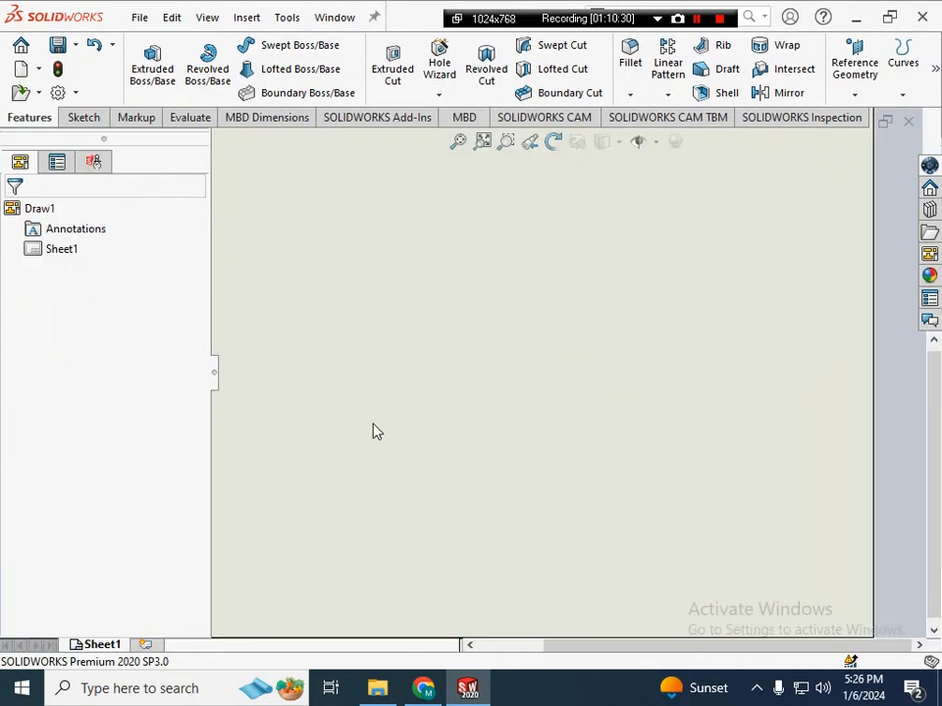
{"action": "left_click", "coordinate": [516, 457]}
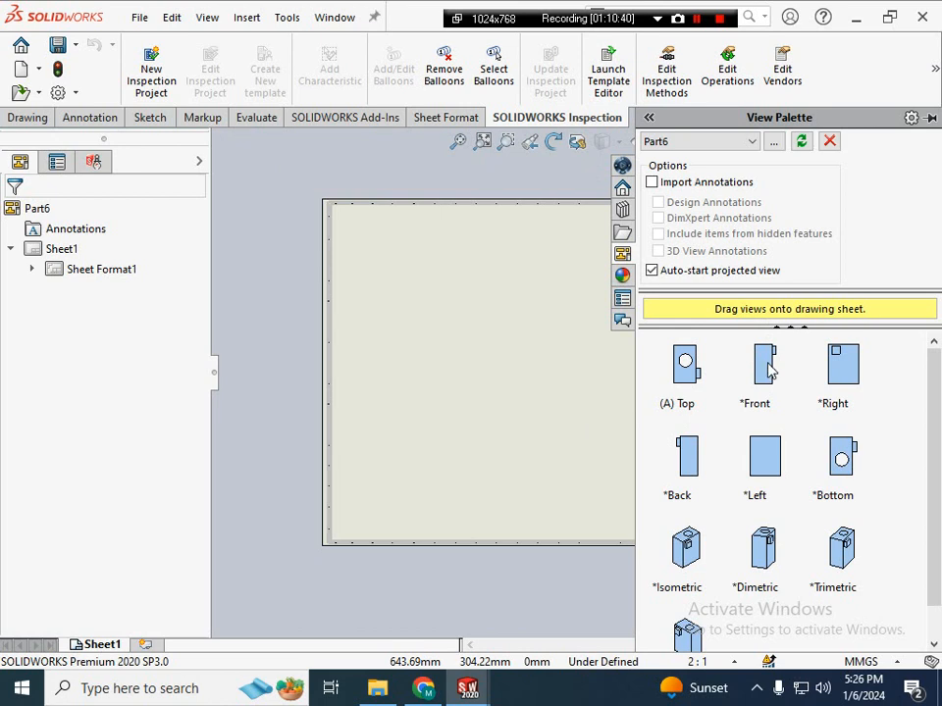
{"action": "left_click_drag", "start_coordinate": [770, 370], "coordinate": [519, 386]}
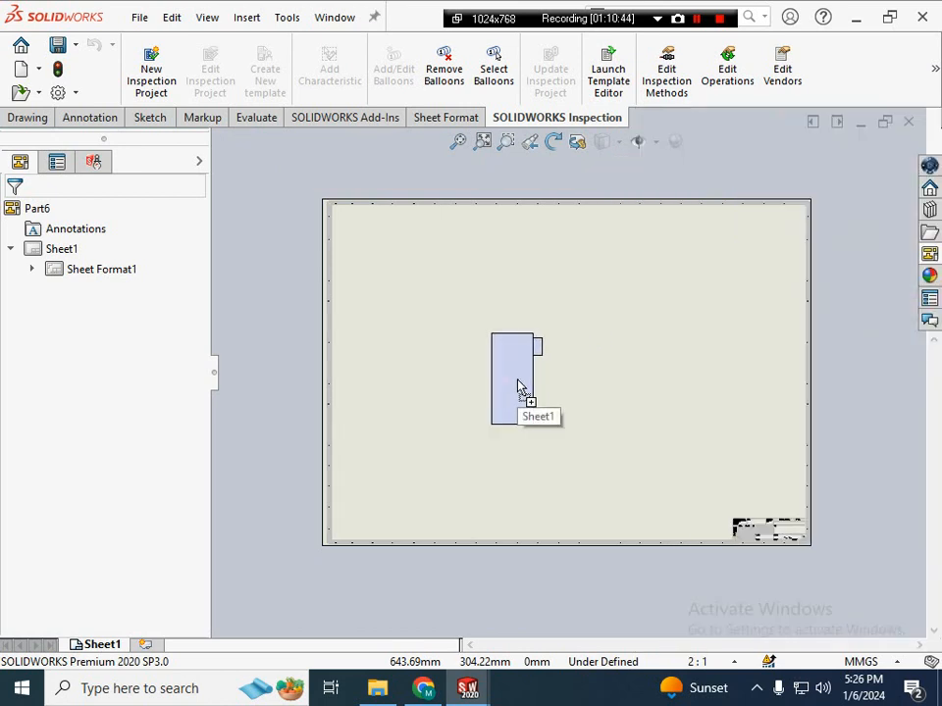
{"action": "left_click_drag", "start_coordinate": [519, 386], "coordinate": [519, 385]}
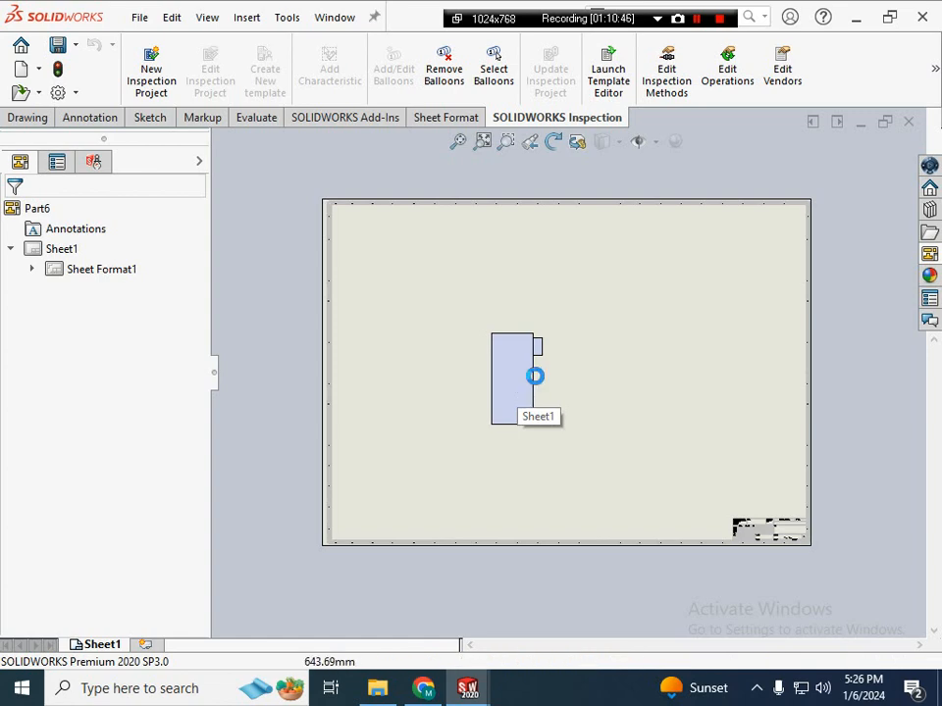
{"action": "left_click", "coordinate": [930, 212]}
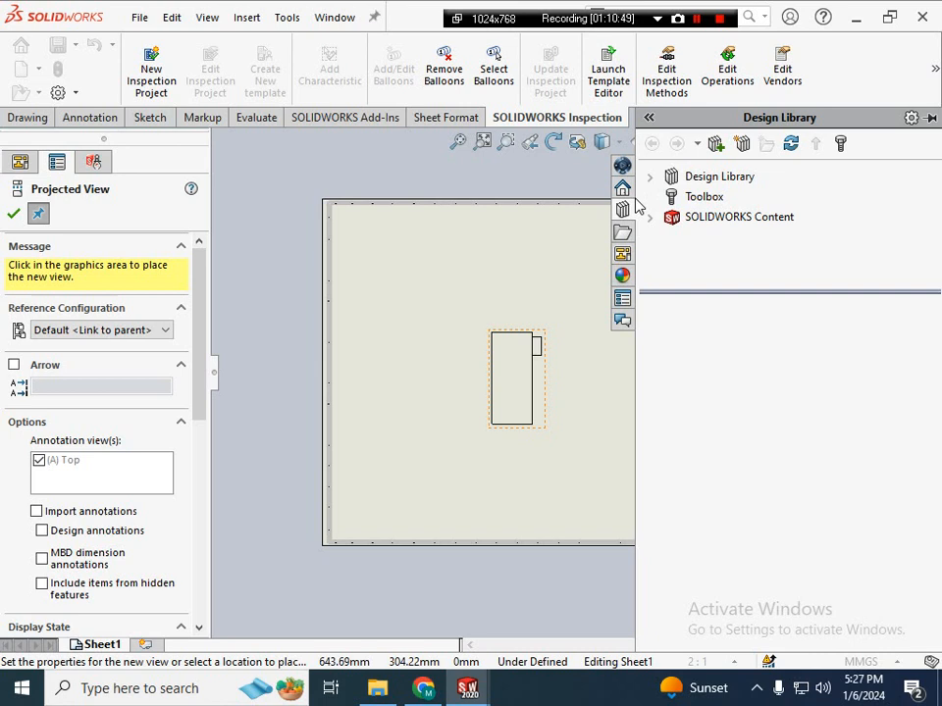
{"action": "left_click", "coordinate": [623, 273]}
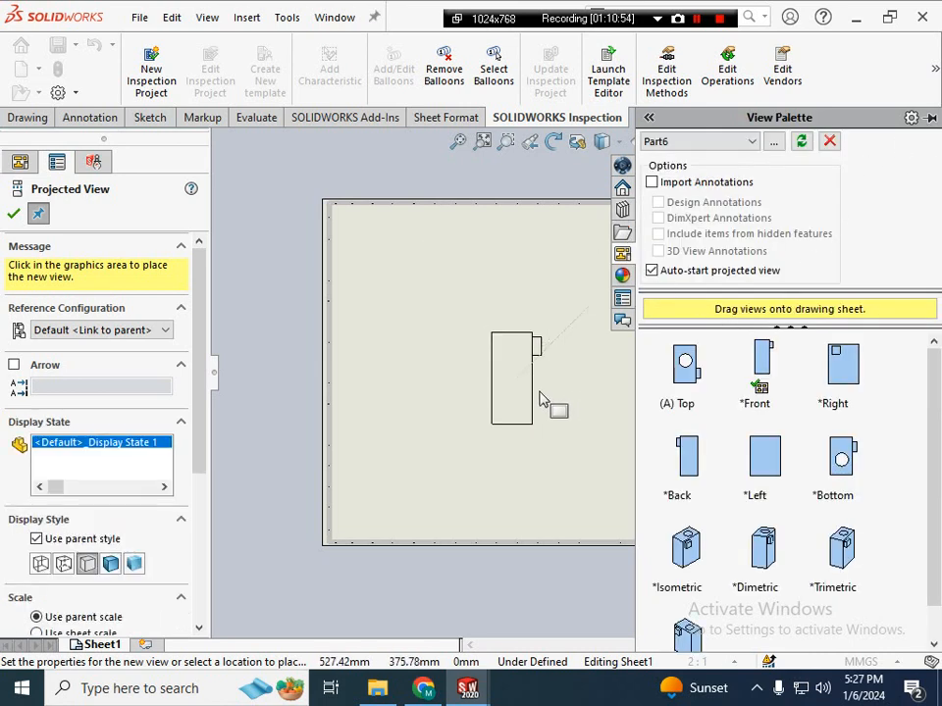
{"action": "key", "text": "Escape"}
{"action": "left_click", "coordinate": [542, 400]}
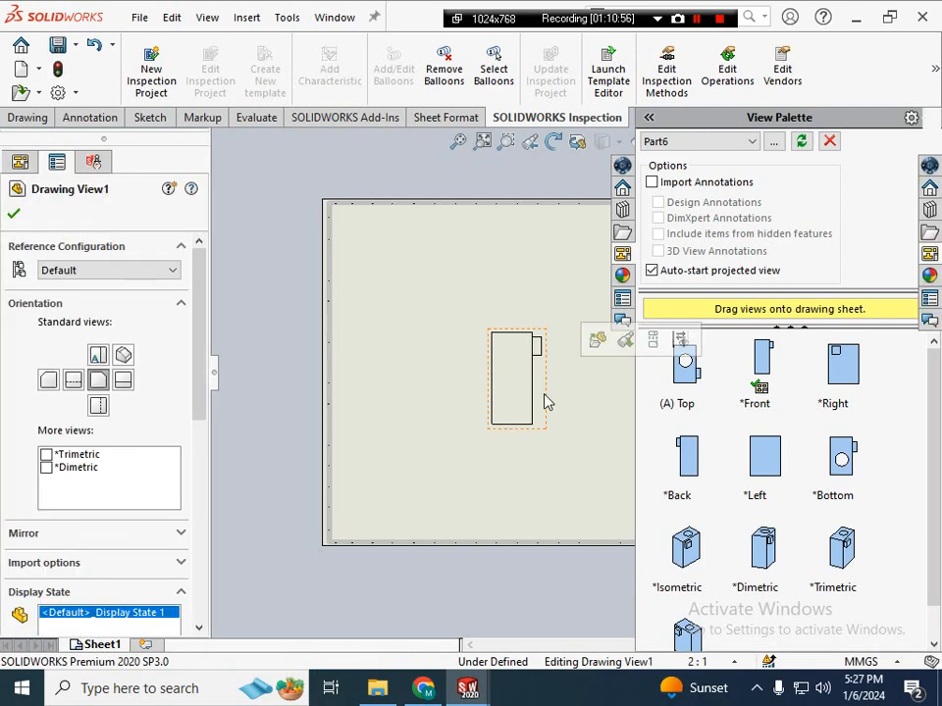
{"action": "key", "text": "Delete"}
{"action": "left_click", "coordinate": [596, 278]}
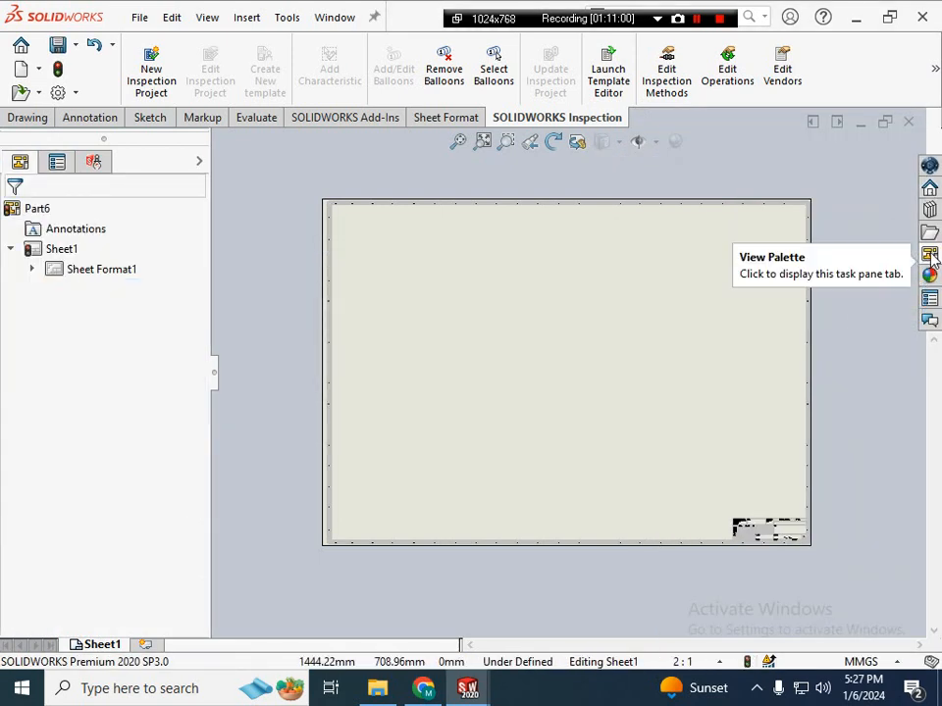
- Place the part's Front view mid-sheet with projected views above, below and on both sides, plus an isometric view at the upper right
{"action": "left_click", "coordinate": [929, 298]}
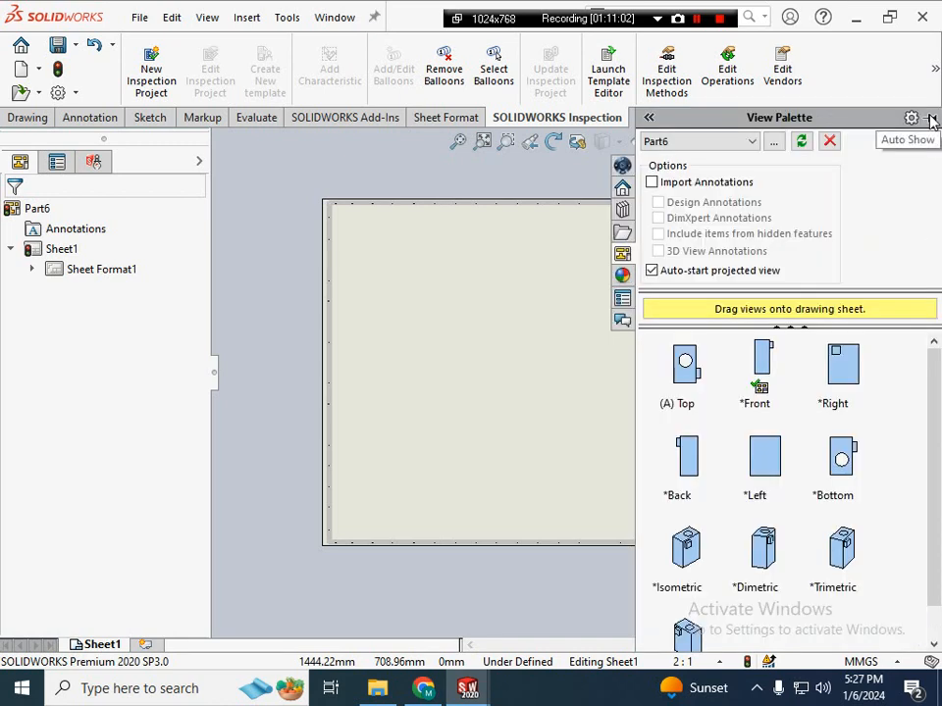
{"action": "mouse_move", "coordinate": [768, 360]}
{"action": "left_mouse_down"}
{"action": "mouse_move", "coordinate": [705, 383]}
{"action": "mouse_move", "coordinate": [538, 377]}
{"action": "left_mouse_up"}
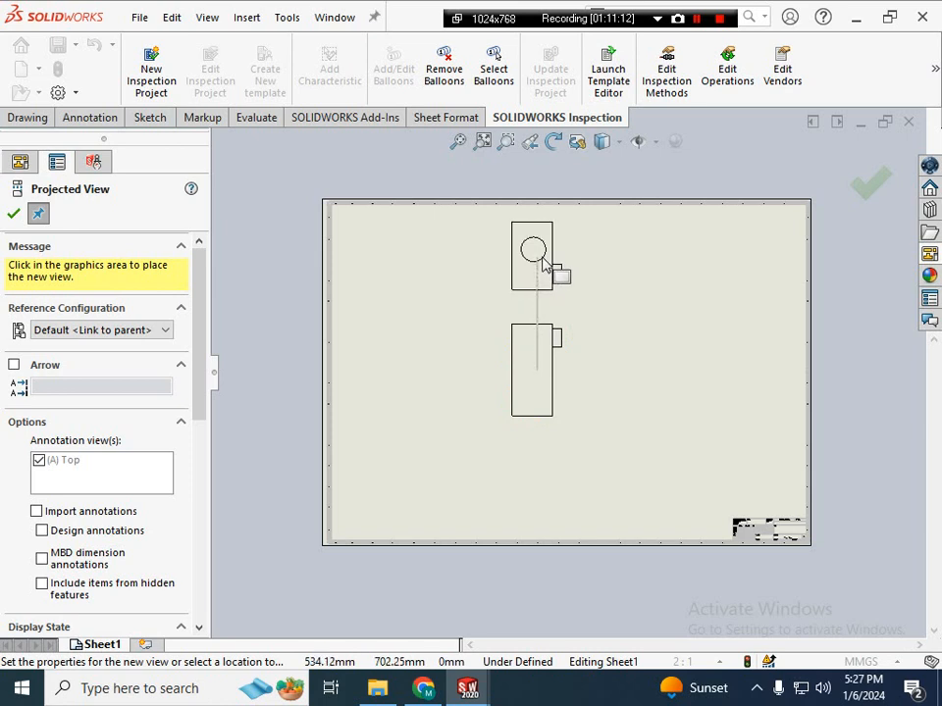
{"action": "left_click", "coordinate": [544, 265]}
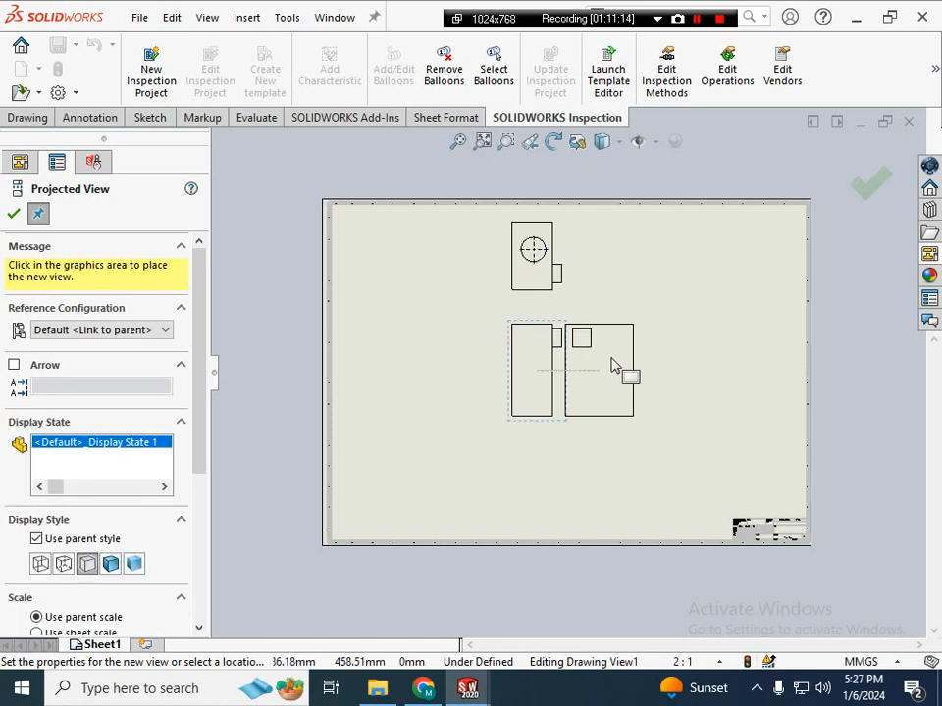
{"action": "left_click", "coordinate": [648, 368]}
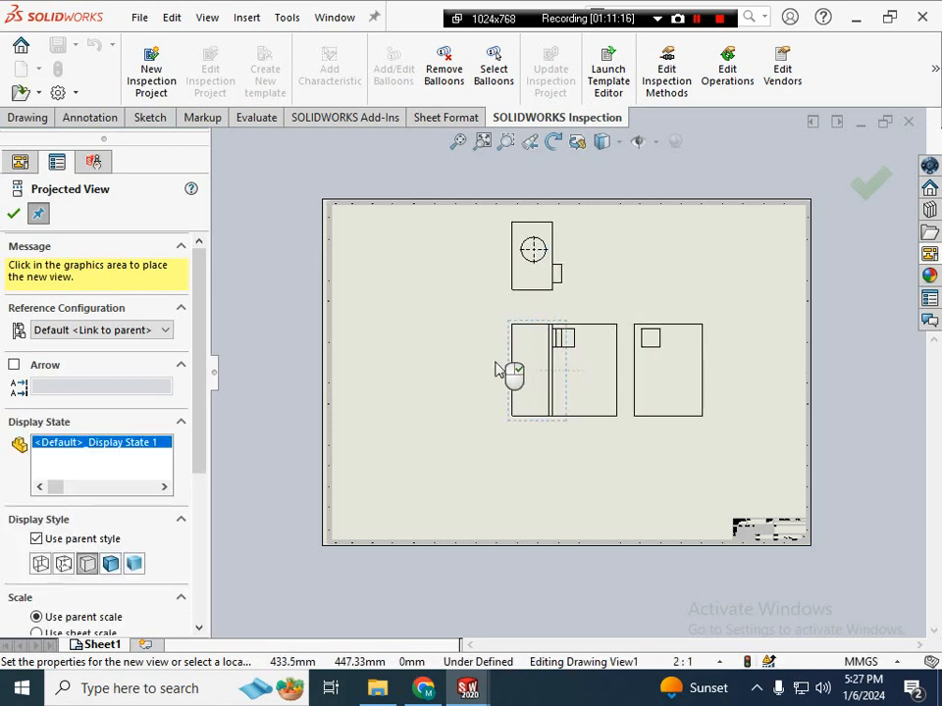
{"action": "left_click", "coordinate": [421, 368]}
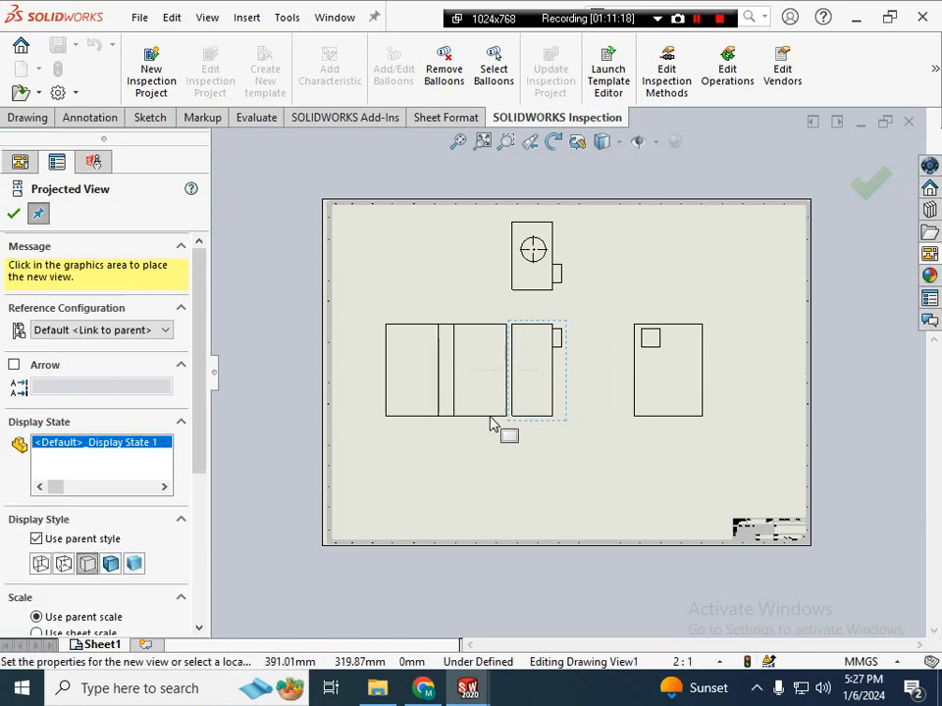
{"action": "left_click", "coordinate": [563, 494]}
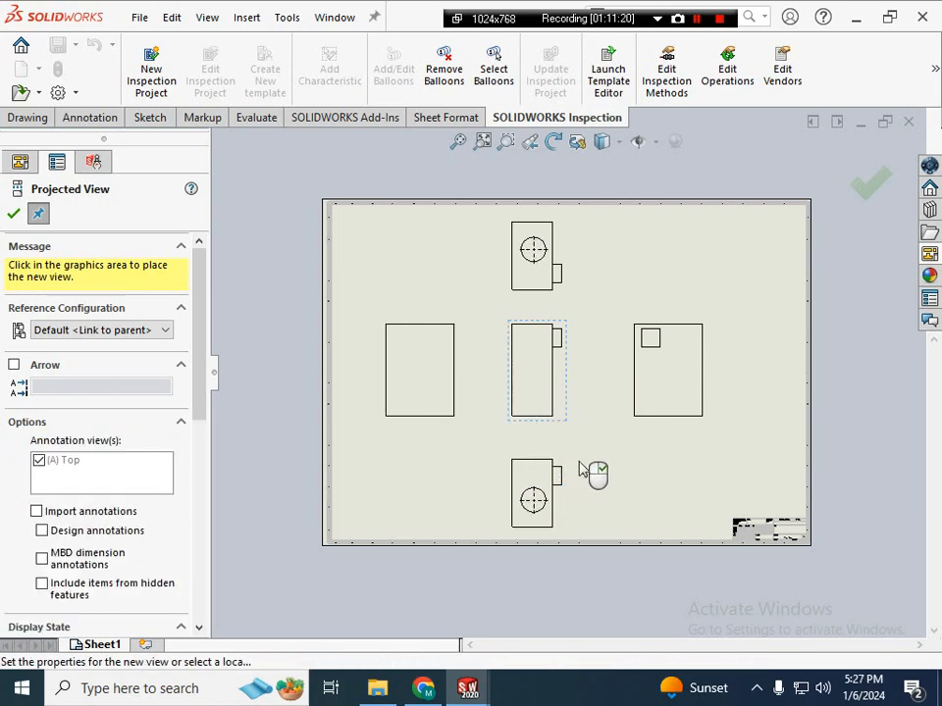
{"action": "left_click", "coordinate": [665, 268]}
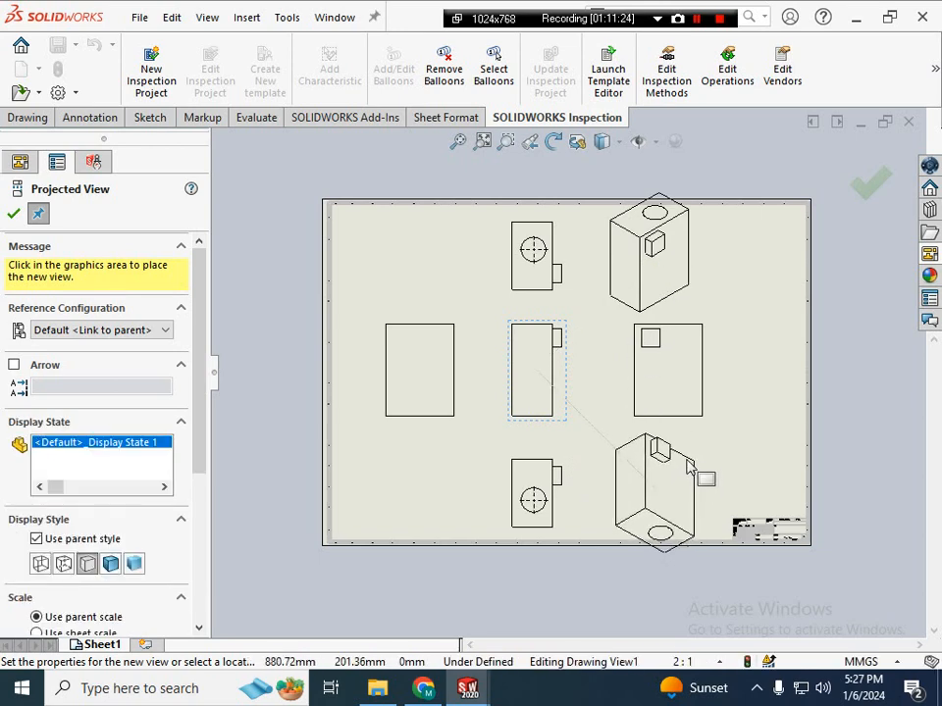
{"action": "key", "text": "Escape"}
- Shift the front and top views slightly down, and the isometric view slightly down and to the left, to space the views on the sheet
{"action": "scroll", "coordinate": [743, 382], "scroll_direction": "down", "scroll_amount": 1}
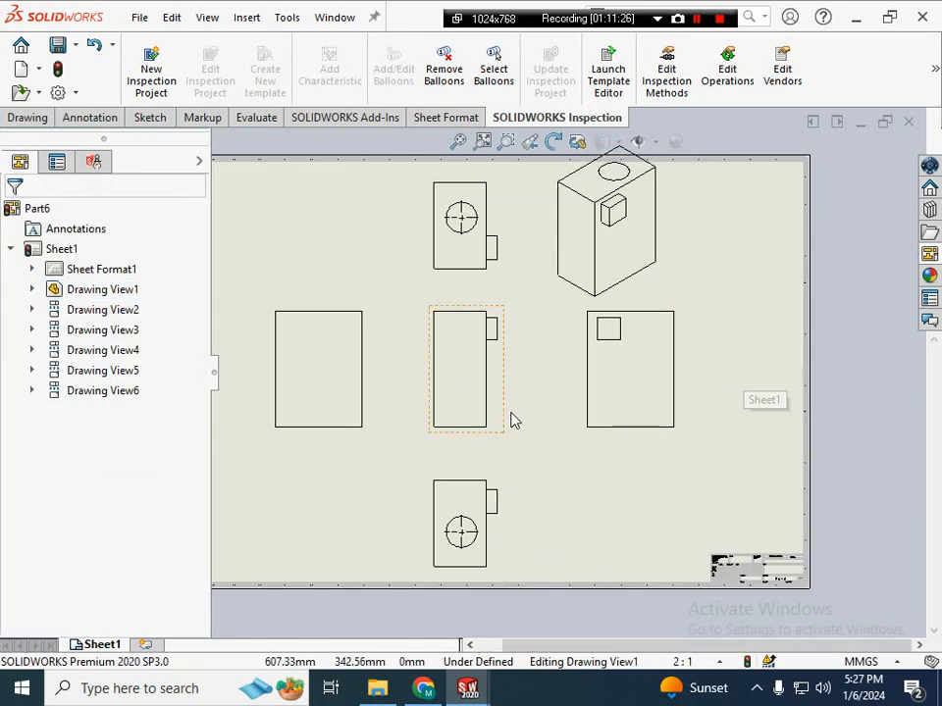
{"action": "scroll", "coordinate": [514, 420], "scroll_direction": "down", "scroll_amount": 1}
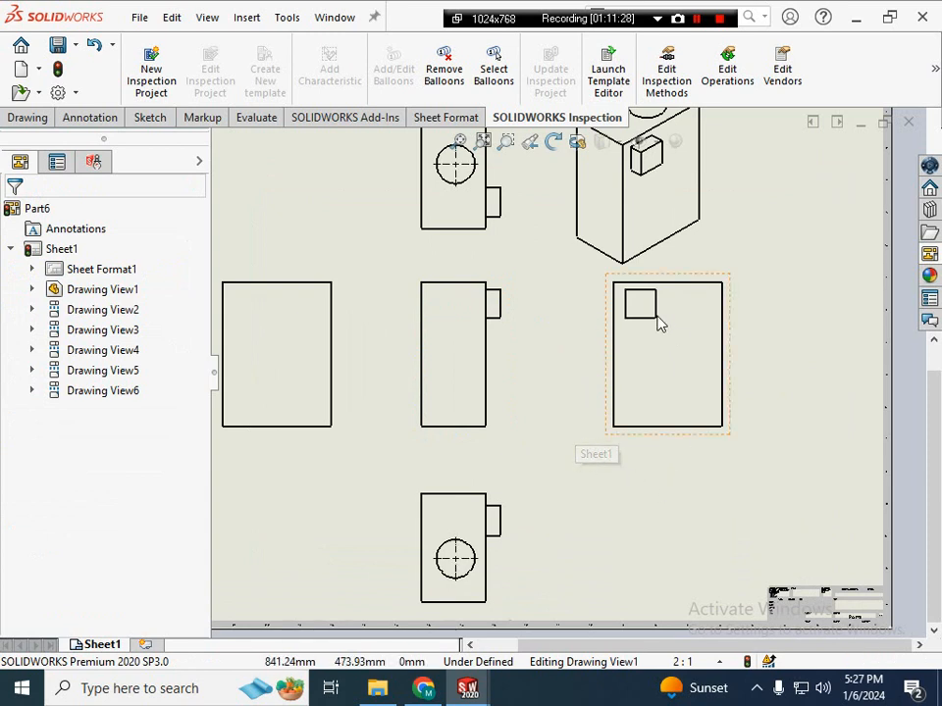
{"action": "left_click_drag", "start_coordinate": [513, 416], "coordinate": [511, 446]}
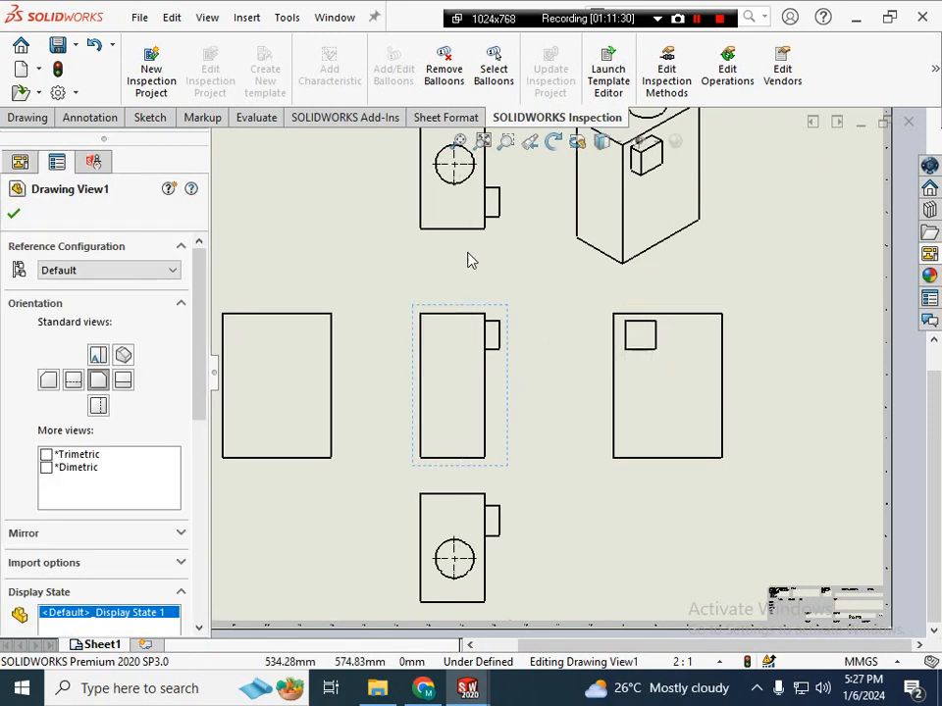
{"action": "left_click_drag", "start_coordinate": [471, 245], "coordinate": [471, 275]}
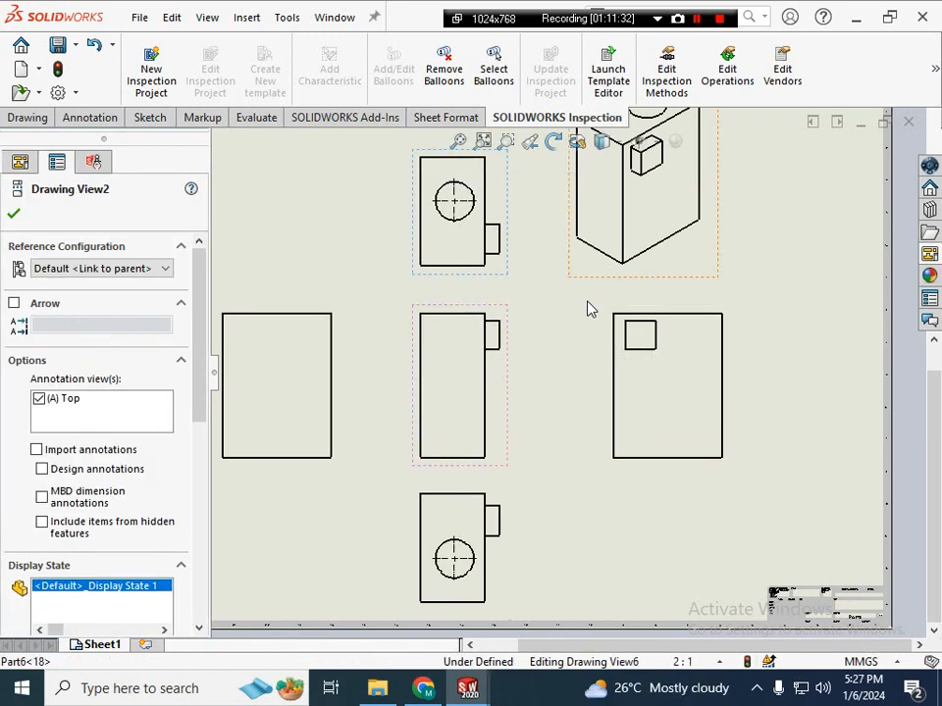
{"action": "left_click_drag", "start_coordinate": [594, 269], "coordinate": [581, 289]}
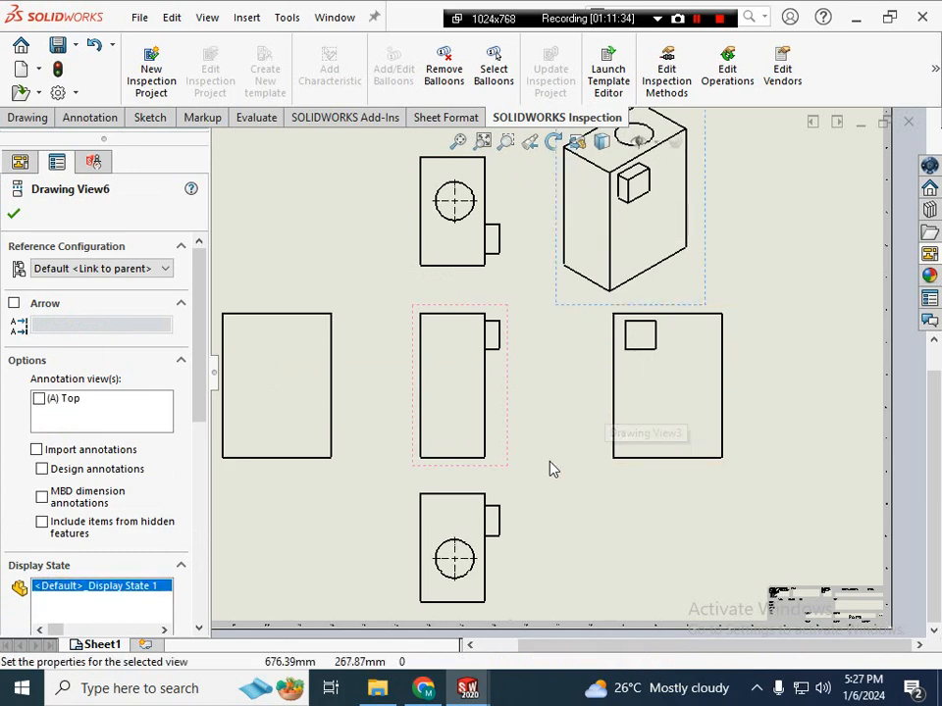
- Dimension the block's height and width in the front view with Smart Dimension, placing them left of and above the view
{"action": "left_click", "coordinate": [106, 120]}
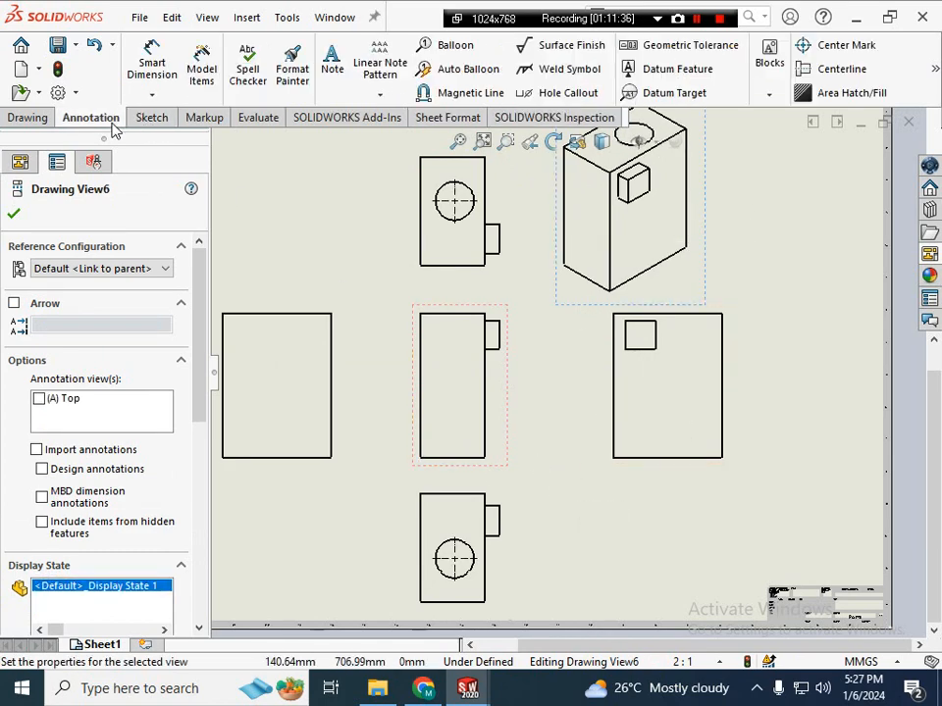
{"action": "left_click", "coordinate": [152, 62]}
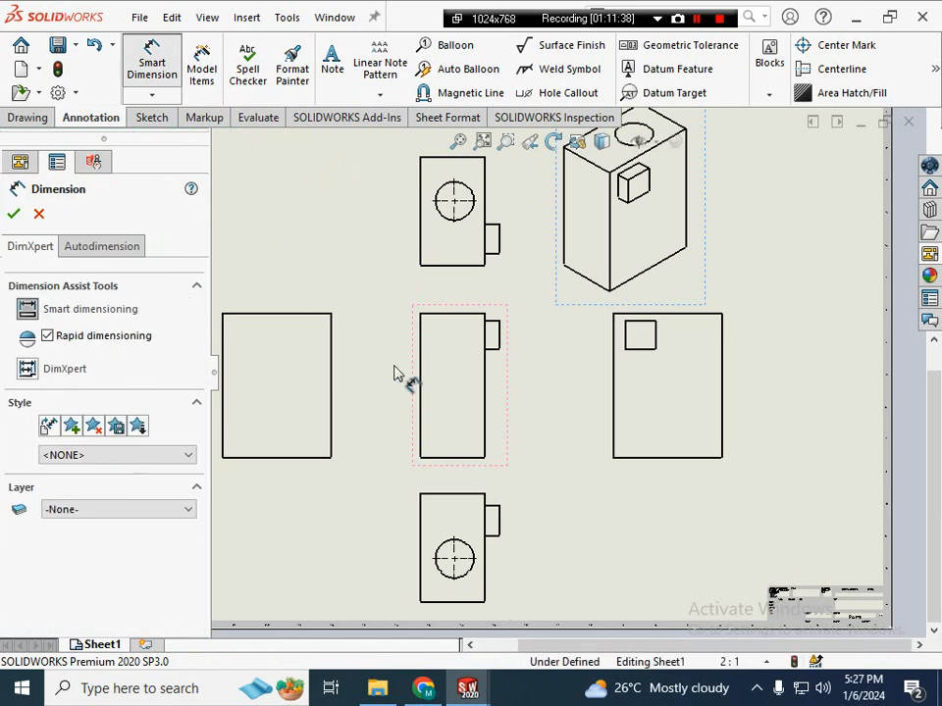
{"action": "left_click", "coordinate": [420, 387]}
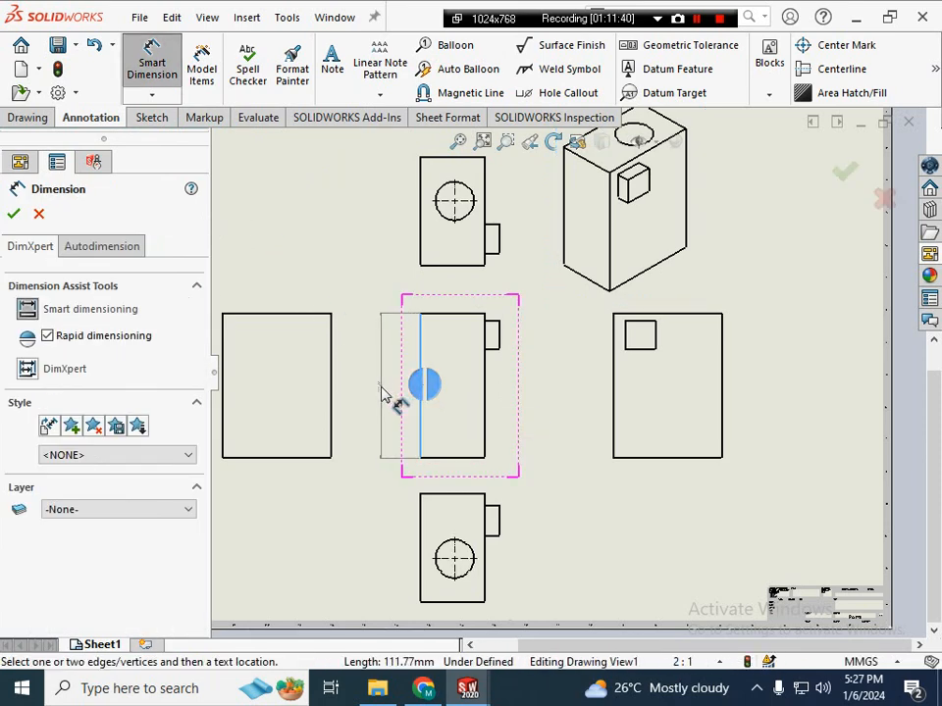
{"action": "left_click", "coordinate": [383, 394]}
{"action": "scroll", "coordinate": [412, 407], "scroll_direction": "down", "scroll_amount": 5}
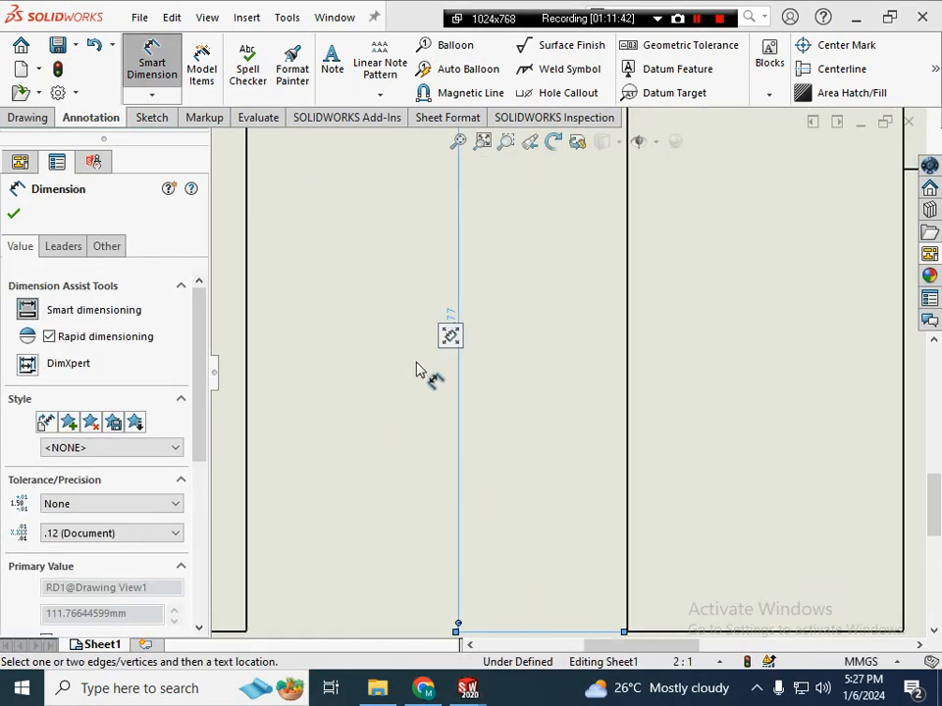
{"action": "scroll", "coordinate": [416, 368], "scroll_direction": "down", "scroll_amount": 2}
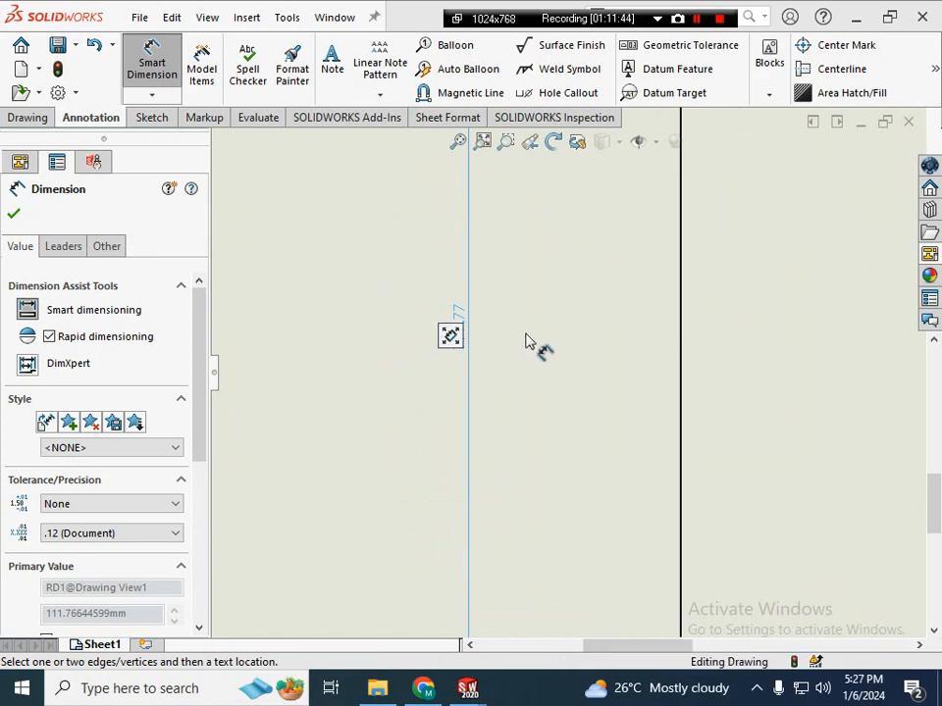
{"action": "scroll", "coordinate": [601, 336], "scroll_direction": "up", "scroll_amount": 5}
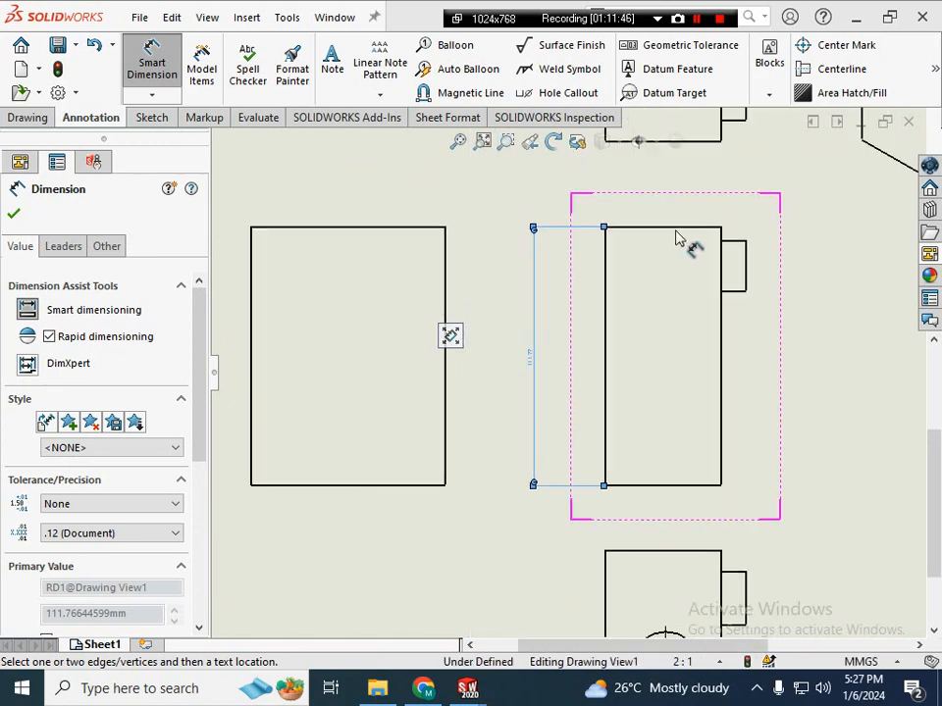
{"action": "left_click", "coordinate": [696, 229]}
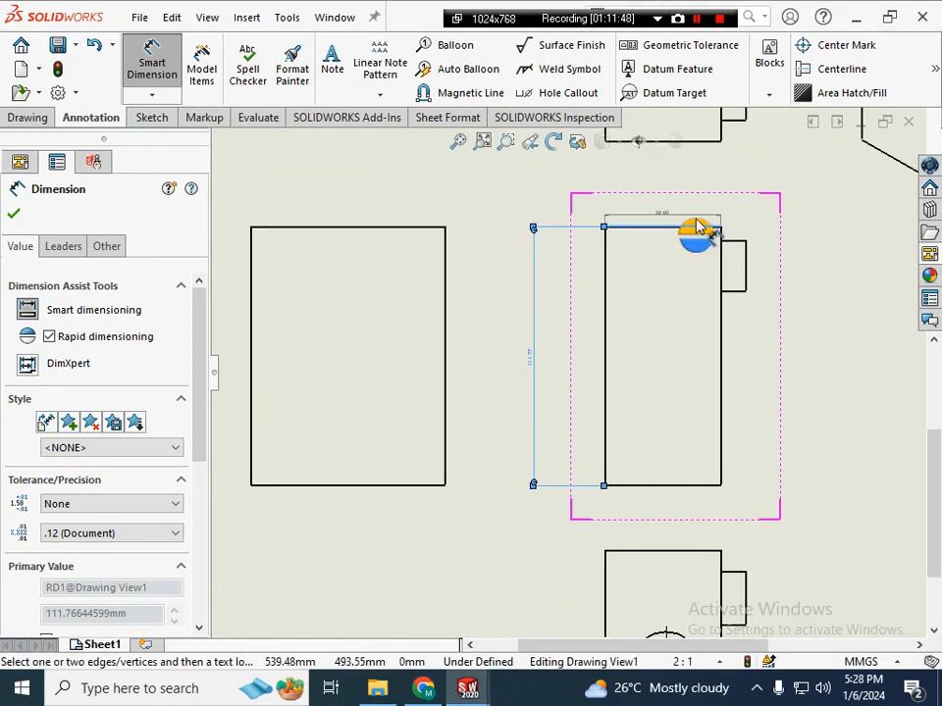
{"action": "left_click", "coordinate": [673, 206]}
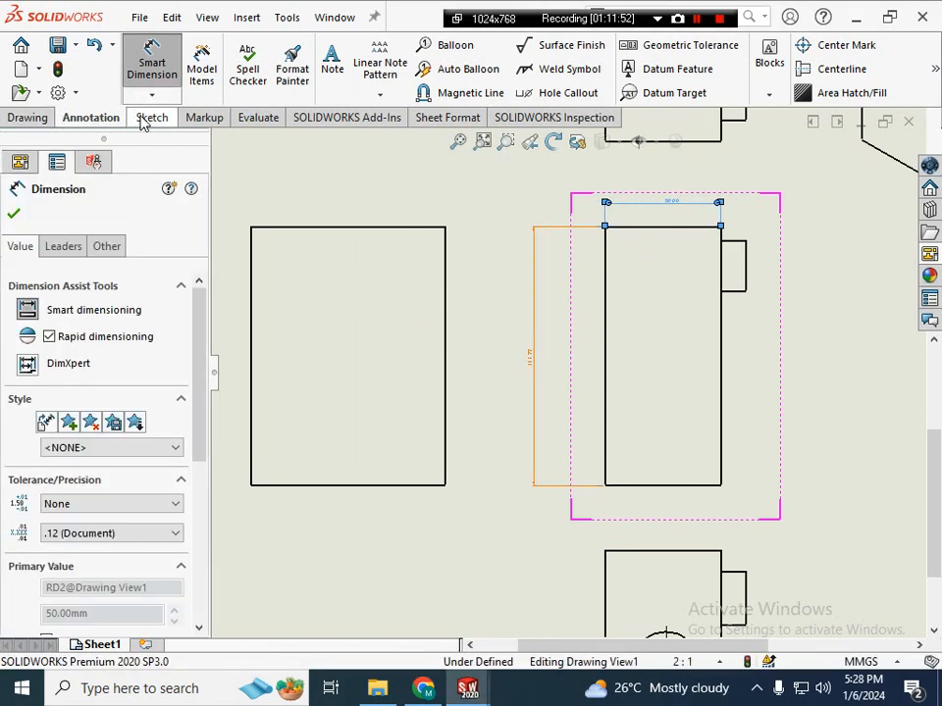
{"action": "key", "text": "Escape"}
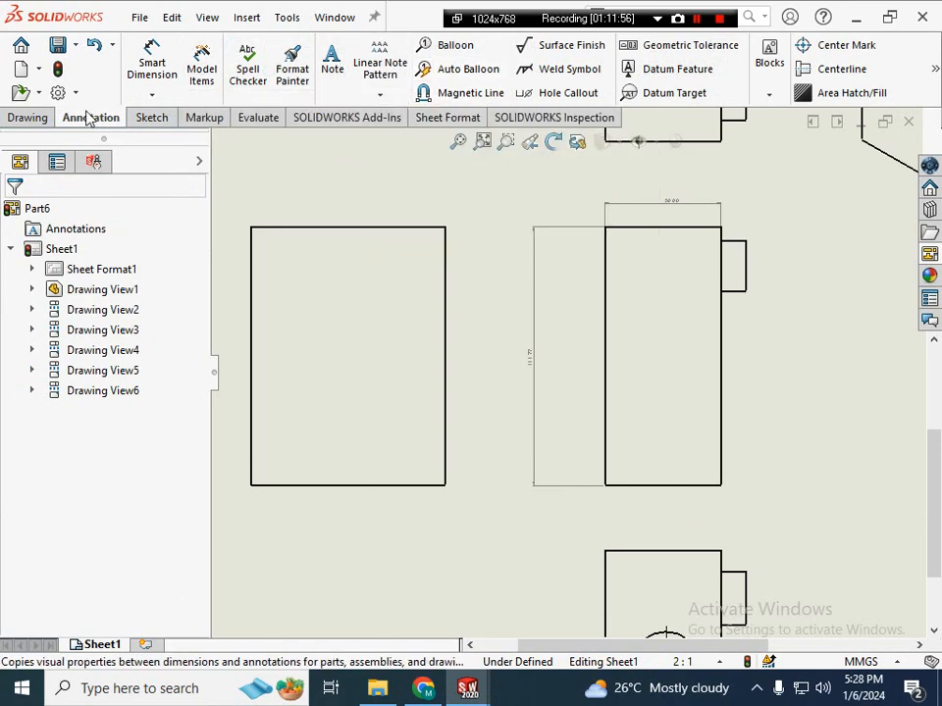
{"action": "left_click", "coordinate": [40, 120]}
{"action": "left_click", "coordinate": [90, 119]}
{"action": "left_click", "coordinate": [149, 95]}
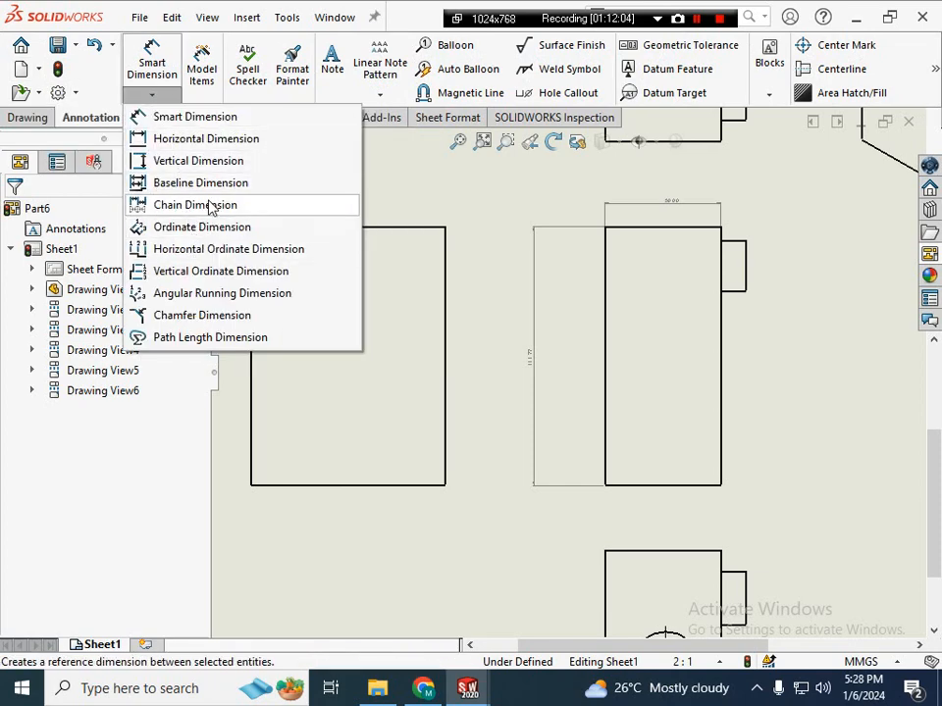
{"action": "left_click", "coordinate": [197, 70]}
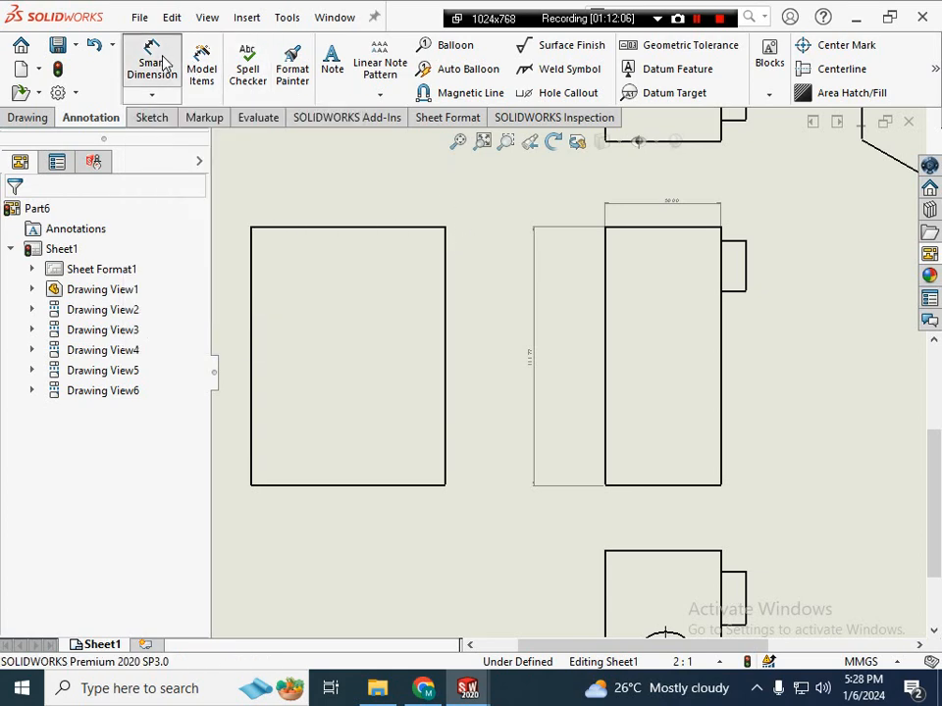
- Dimension the overall width from the block's left edge to the boss's outer edge, placed above the front view's width dimension
{"action": "left_click", "coordinate": [151, 49]}
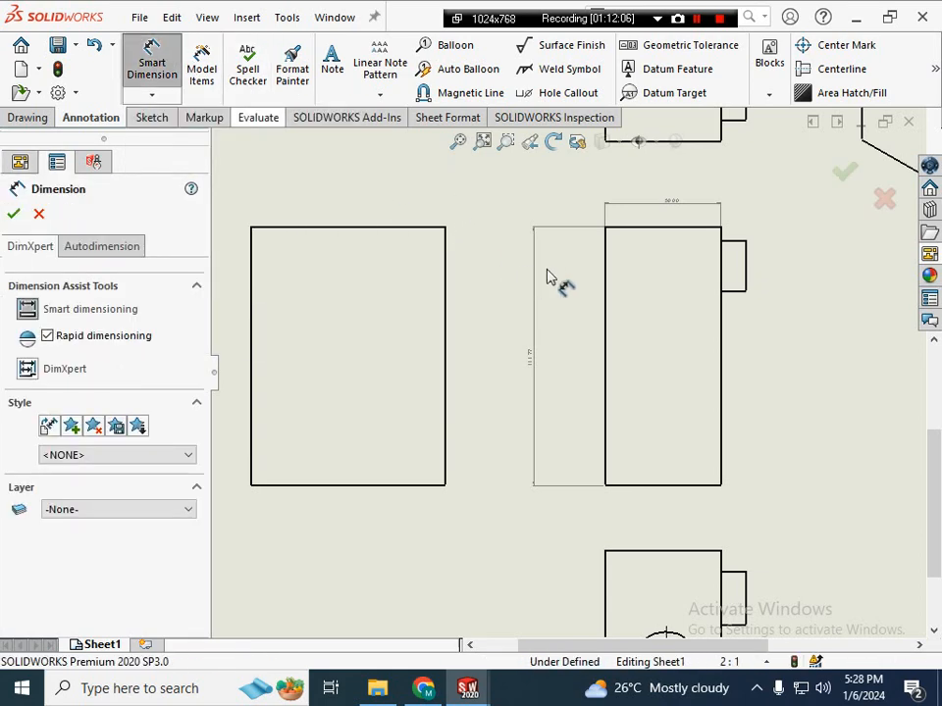
{"action": "left_click", "coordinate": [606, 294]}
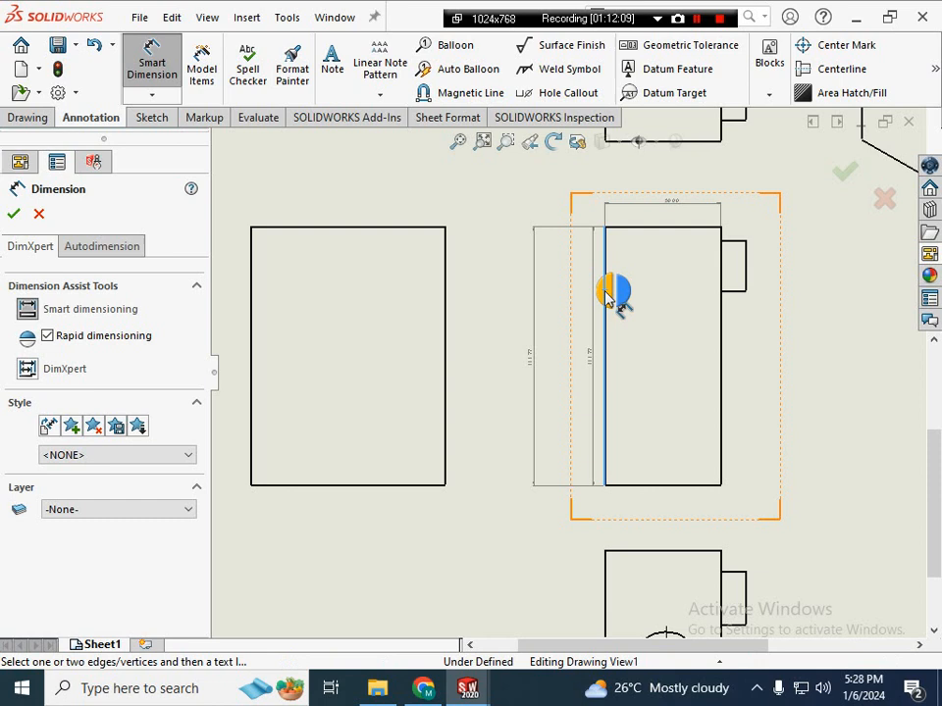
{"action": "left_click", "coordinate": [741, 253]}
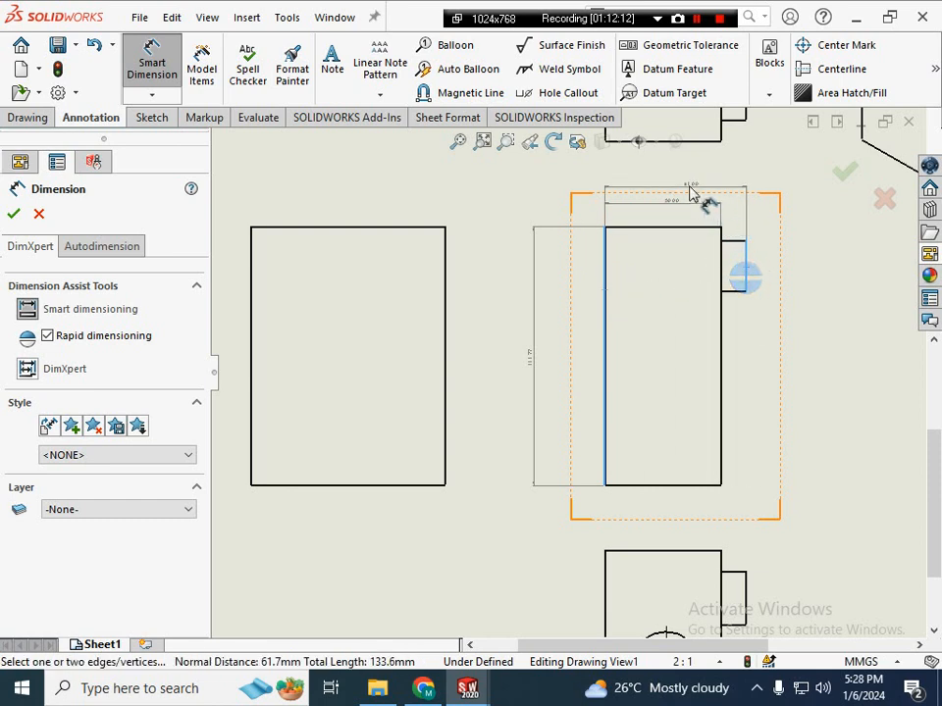
{"action": "left_click", "coordinate": [680, 188]}
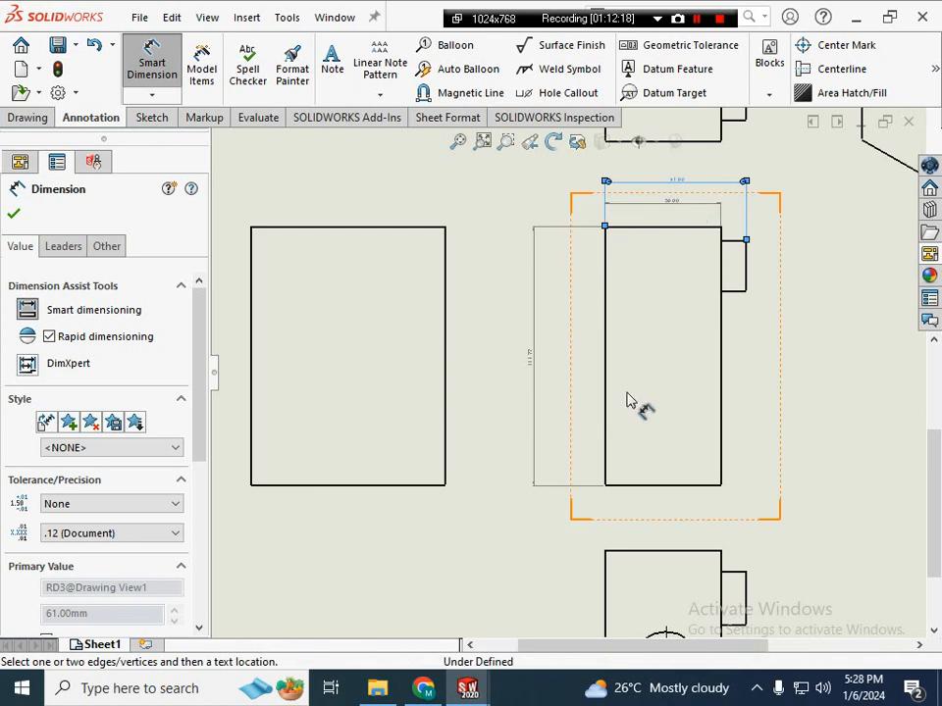
{"action": "left_click", "coordinate": [362, 227]}
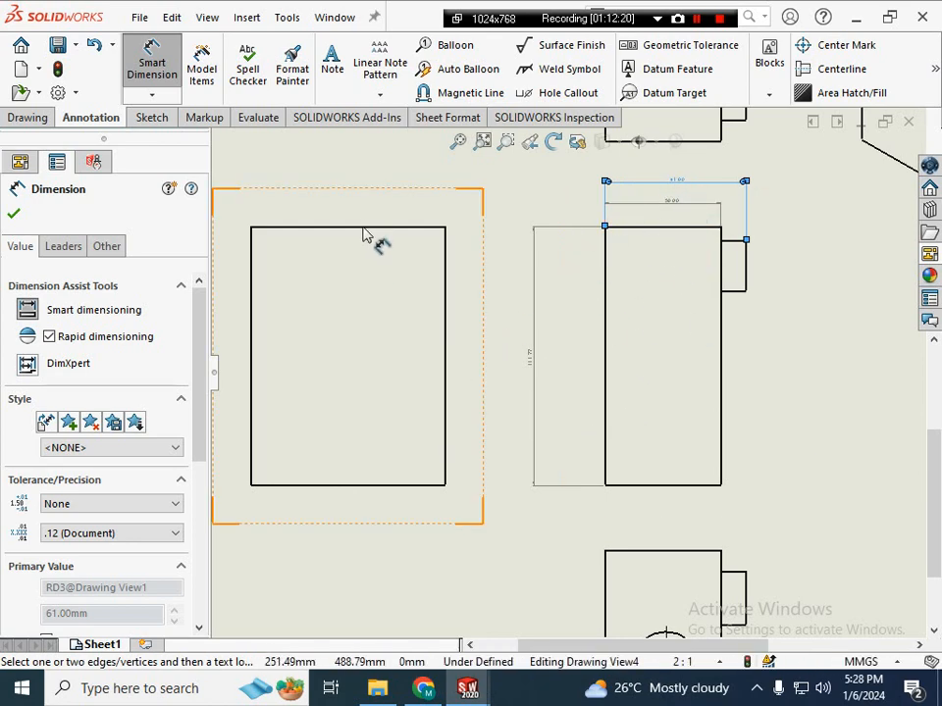
{"action": "left_click", "coordinate": [363, 208]}
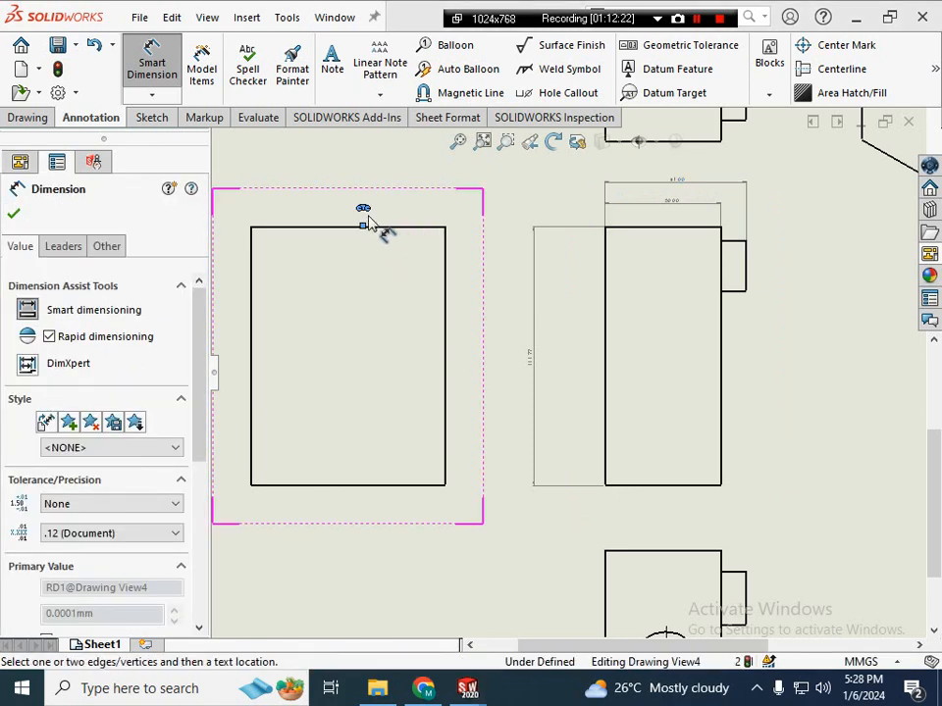
{"action": "key", "text": "Escape"}
{"action": "left_click", "coordinate": [368, 209]}
{"action": "key", "text": "Delete"}
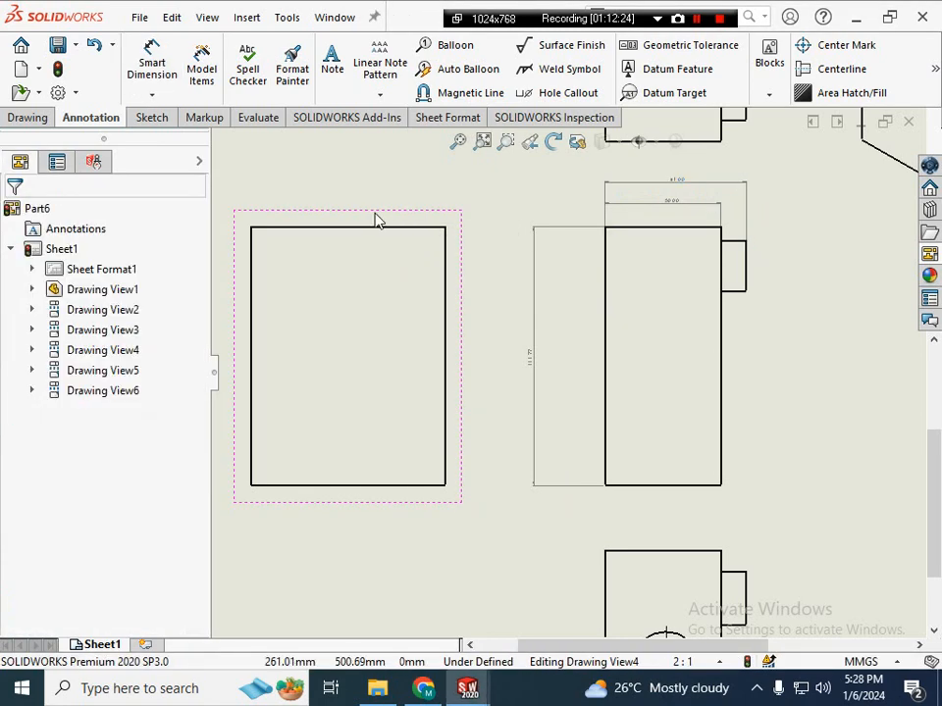
- Dimension the full top edge of the left projected view, placing the dimension above it
{"action": "left_click", "coordinate": [150, 61]}
{"action": "left_click", "coordinate": [318, 227]}
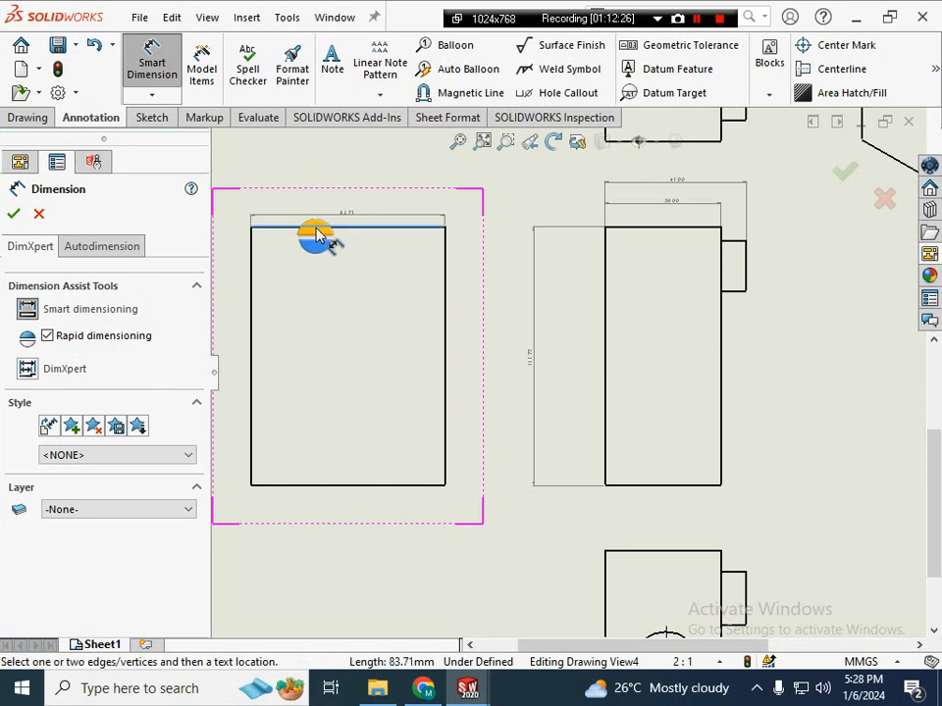
{"action": "left_click", "coordinate": [332, 176]}
{"action": "scroll", "coordinate": [491, 282], "scroll_direction": "up", "scroll_amount": 2}
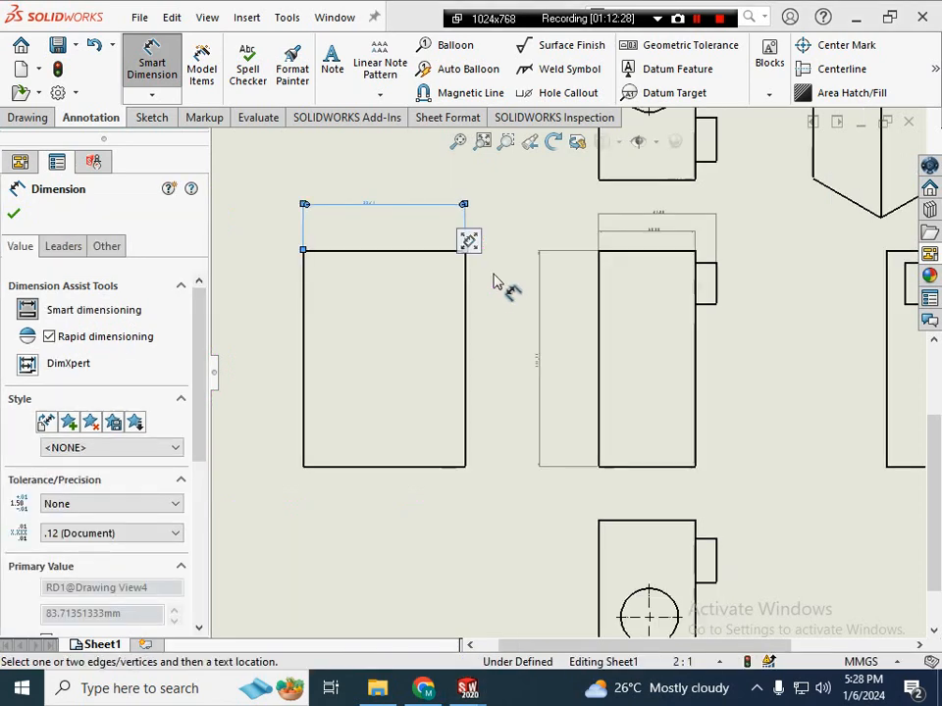
{"action": "scroll", "coordinate": [505, 307], "scroll_direction": "down", "scroll_amount": 1}
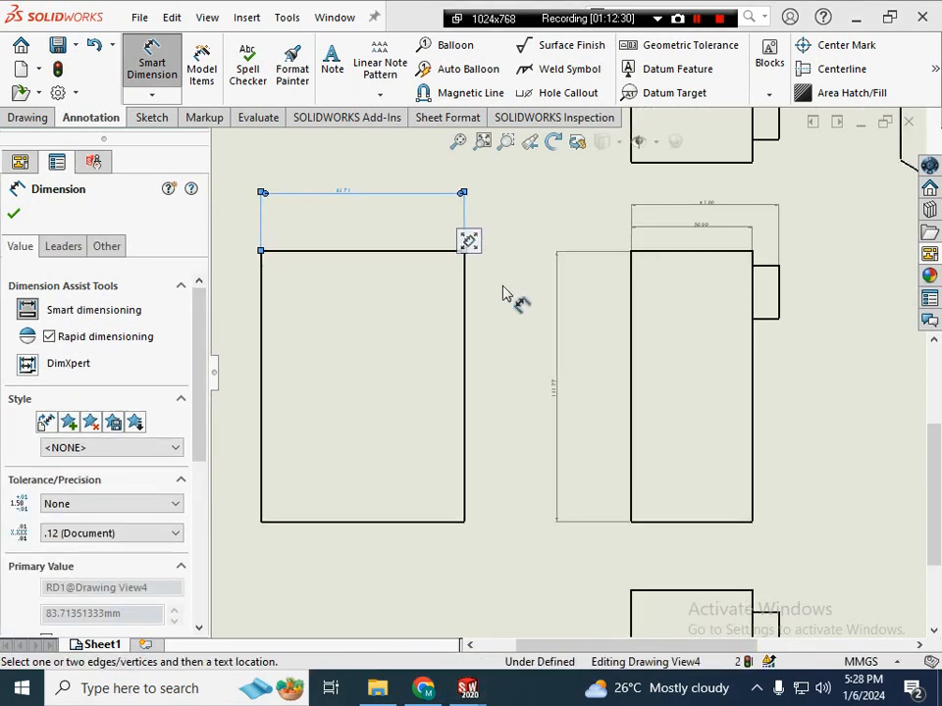
{"action": "scroll", "coordinate": [557, 392], "scroll_direction": "down", "scroll_amount": 4}
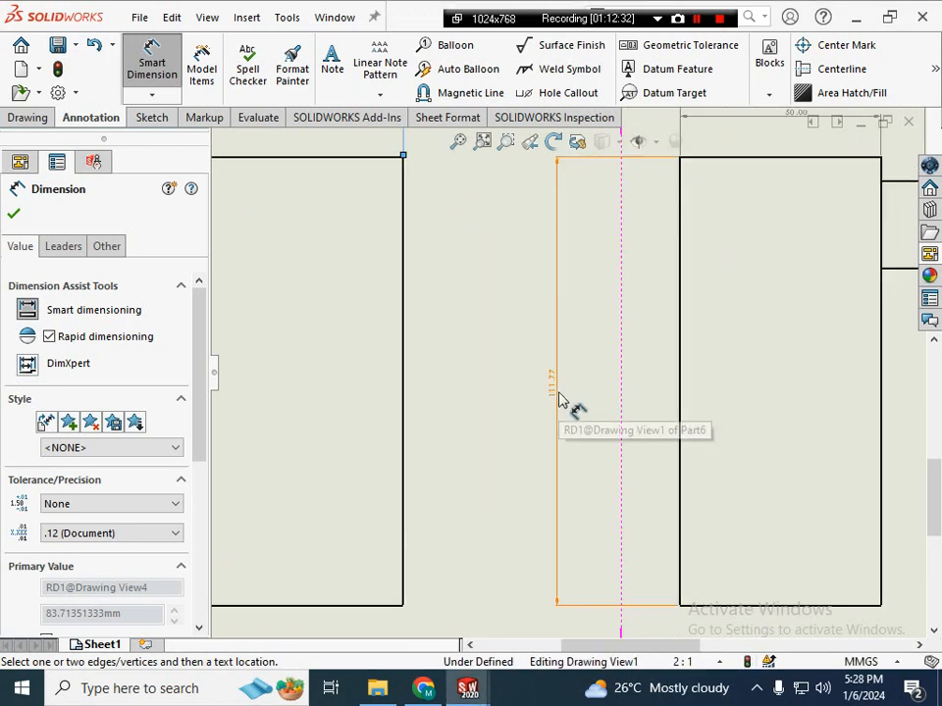
{"action": "scroll", "coordinate": [564, 383], "scroll_direction": "up", "scroll_amount": 6}
{"action": "scroll", "coordinate": [667, 261], "scroll_direction": "down", "scroll_amount": 2}
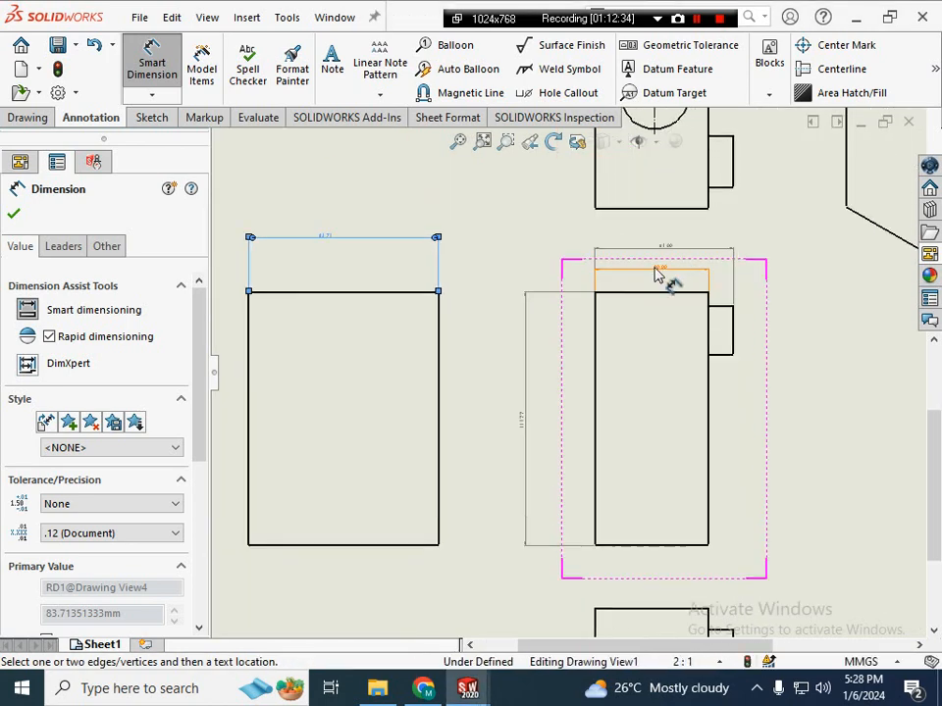
- Examine the dimensions placed on the front and left projected views and the overall layout of the sheet
{"action": "scroll", "coordinate": [554, 390], "scroll_direction": "up", "scroll_amount": 4}
{"action": "scroll", "coordinate": [555, 391], "scroll_direction": "up", "scroll_amount": 3}
{"action": "scroll", "coordinate": [575, 378], "scroll_direction": "down", "scroll_amount": 4}
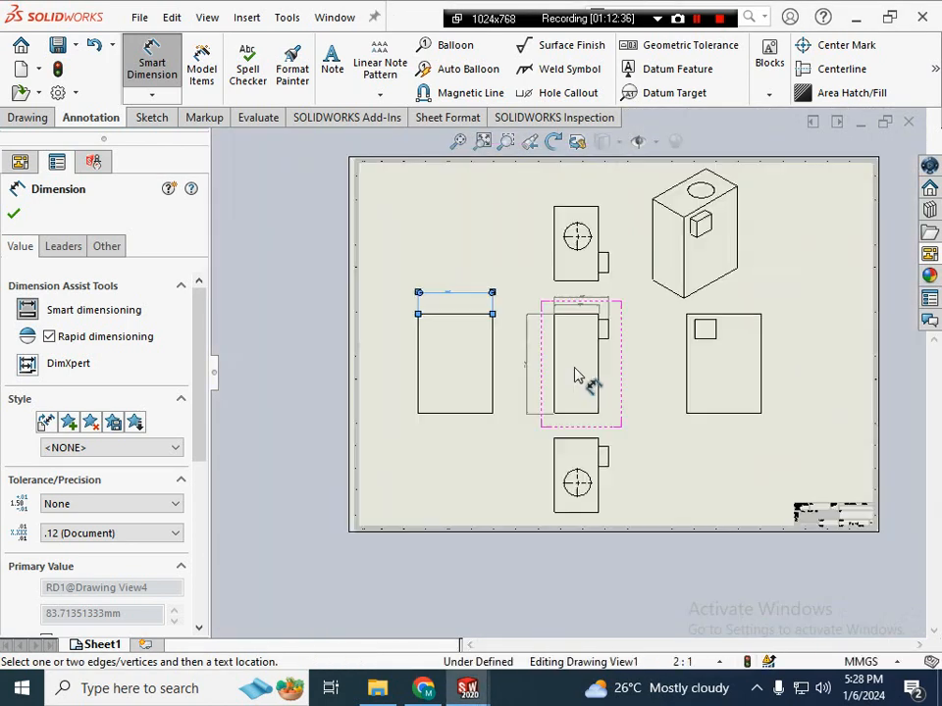
{"action": "key", "text": "Escape"}
{"action": "scroll", "coordinate": [509, 378], "scroll_direction": "down", "scroll_amount": 6}
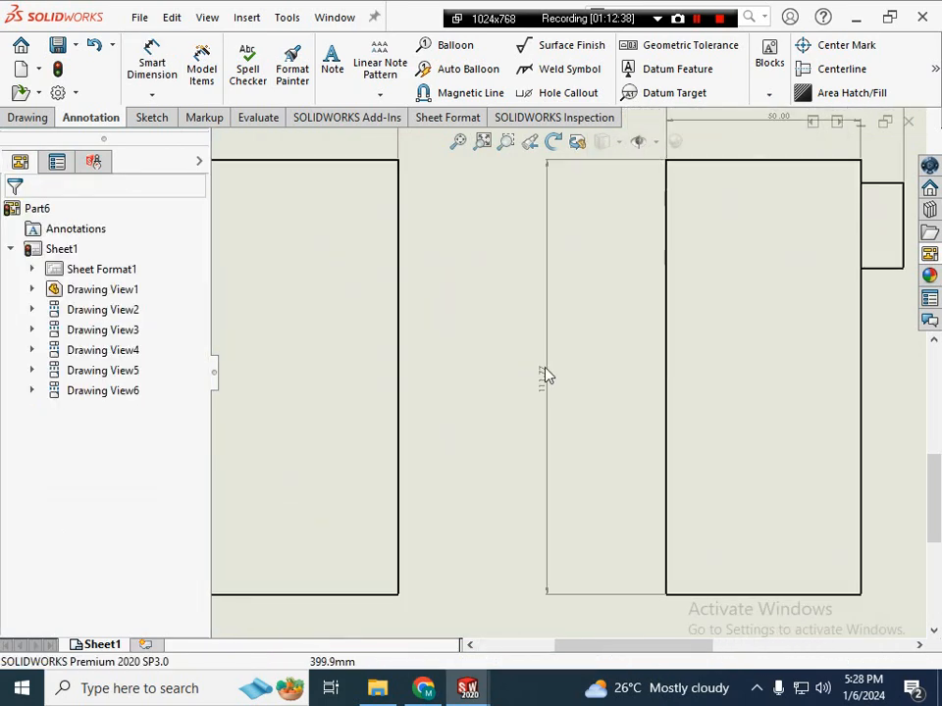
{"action": "scroll", "coordinate": [554, 400], "scroll_direction": "up", "scroll_amount": 5}
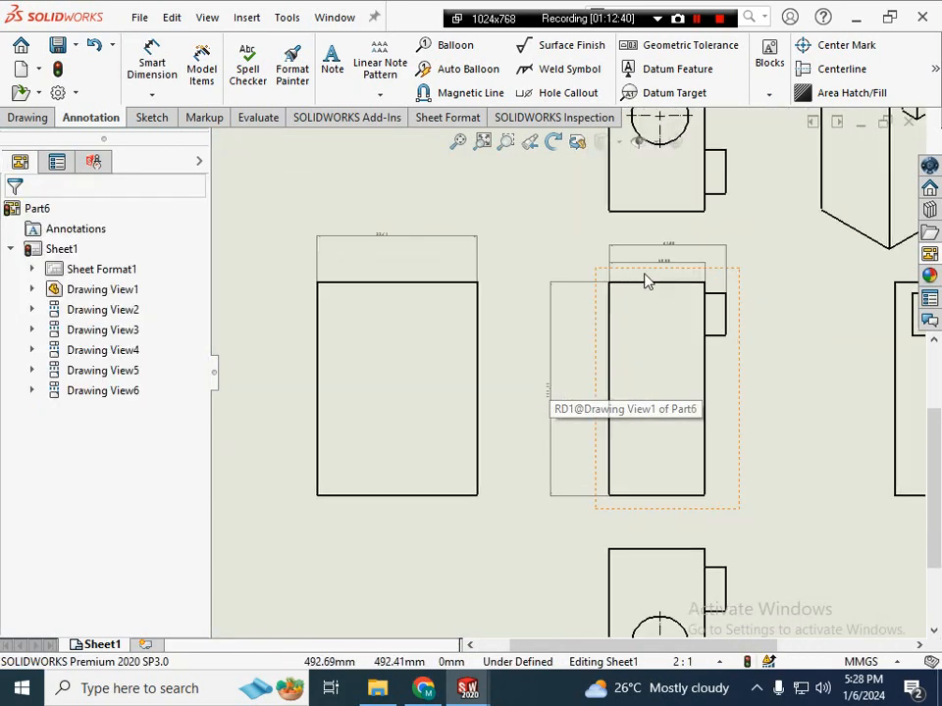
{"action": "scroll", "coordinate": [659, 266], "scroll_direction": "down", "scroll_amount": 3}
{"action": "scroll", "coordinate": [406, 315], "scroll_direction": "up", "scroll_amount": 3}
{"action": "scroll", "coordinate": [423, 353], "scroll_direction": "down", "scroll_amount": 4}
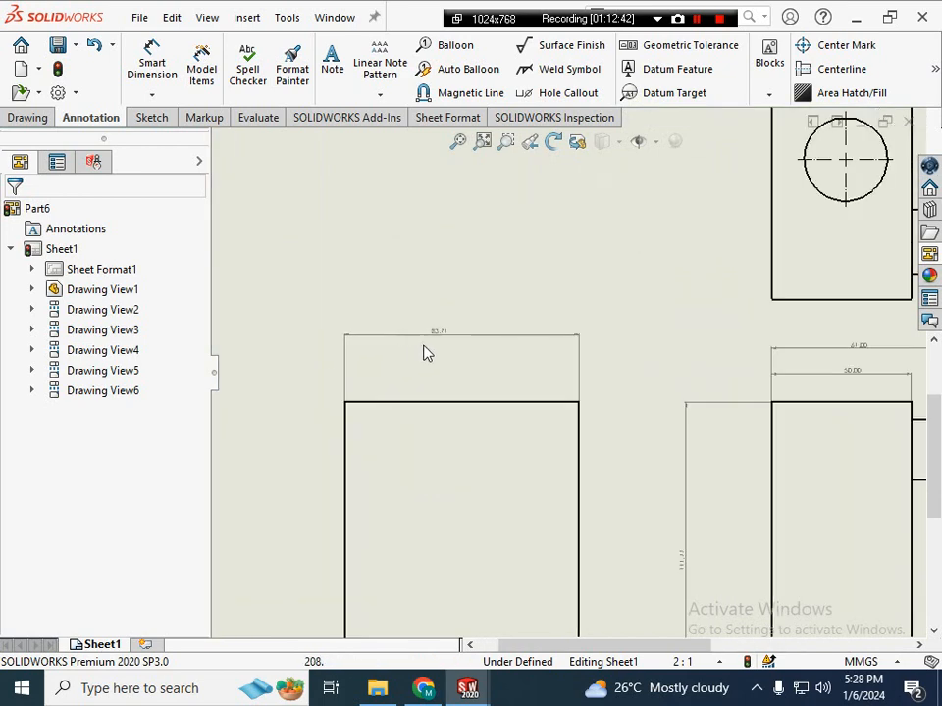
{"action": "scroll", "coordinate": [530, 383], "scroll_direction": "up", "scroll_amount": 5}
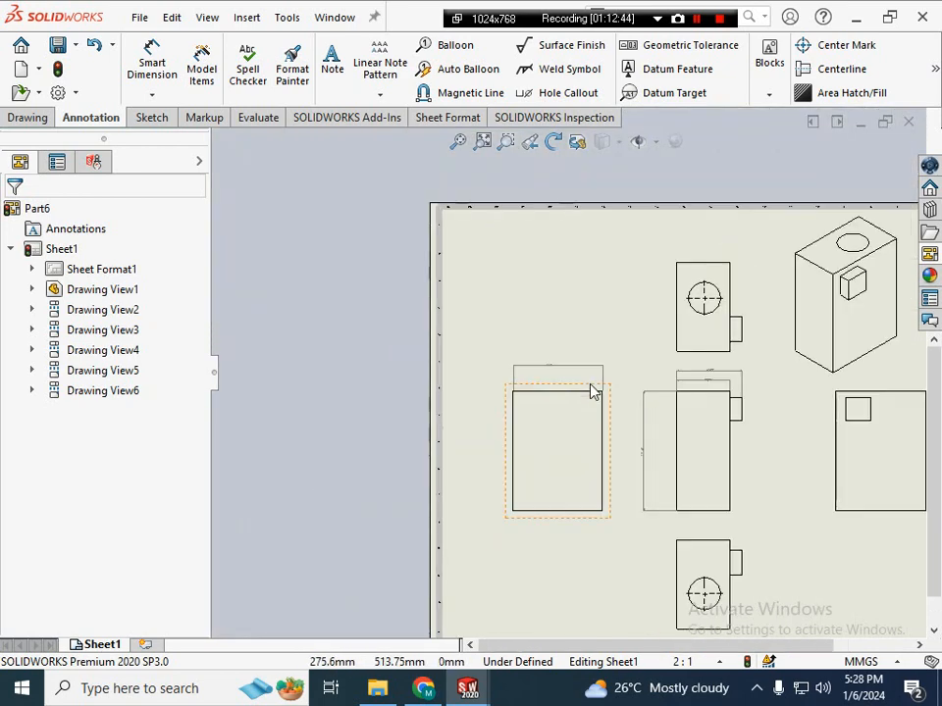
{"action": "scroll", "coordinate": [671, 423], "scroll_direction": "down", "scroll_amount": 3}
{"action": "scroll", "coordinate": [671, 423], "scroll_direction": "up", "scroll_amount": 3}
{"action": "scroll", "coordinate": [664, 423], "scroll_direction": "down", "scroll_amount": 4}
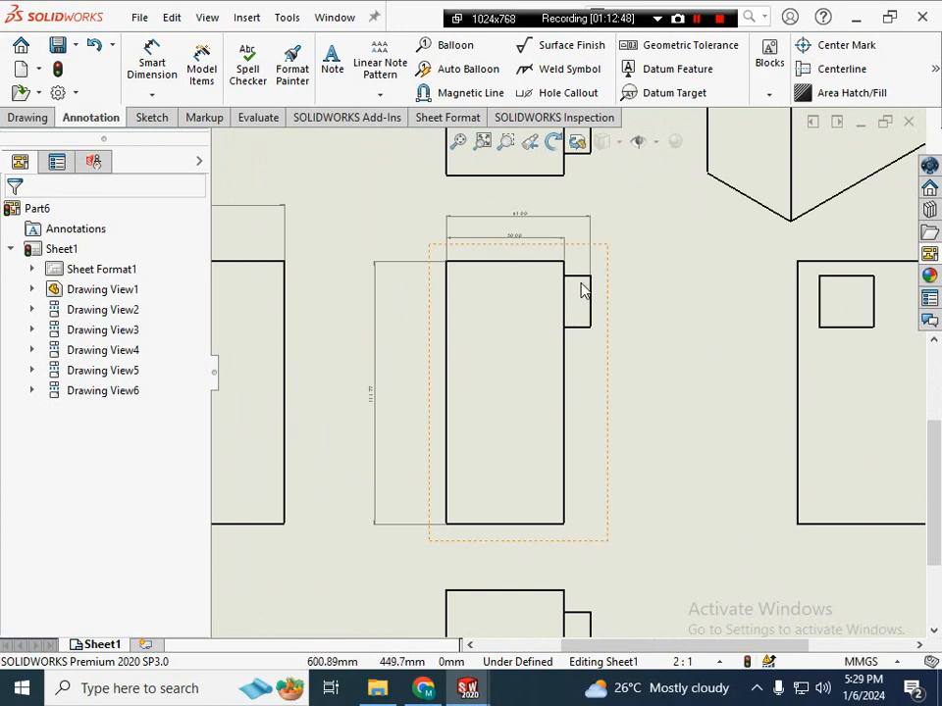
- Dimension the vertical distance from the block's top edge to the boss's top edge in the front view, placing it just right of the boss
{"action": "left_click", "coordinate": [674, 307]}
{"action": "right_click_drag", "start_coordinate": [674, 307], "coordinate": [614, 254]}
{"action": "scroll", "coordinate": [563, 297], "scroll_direction": "down", "scroll_amount": 4}
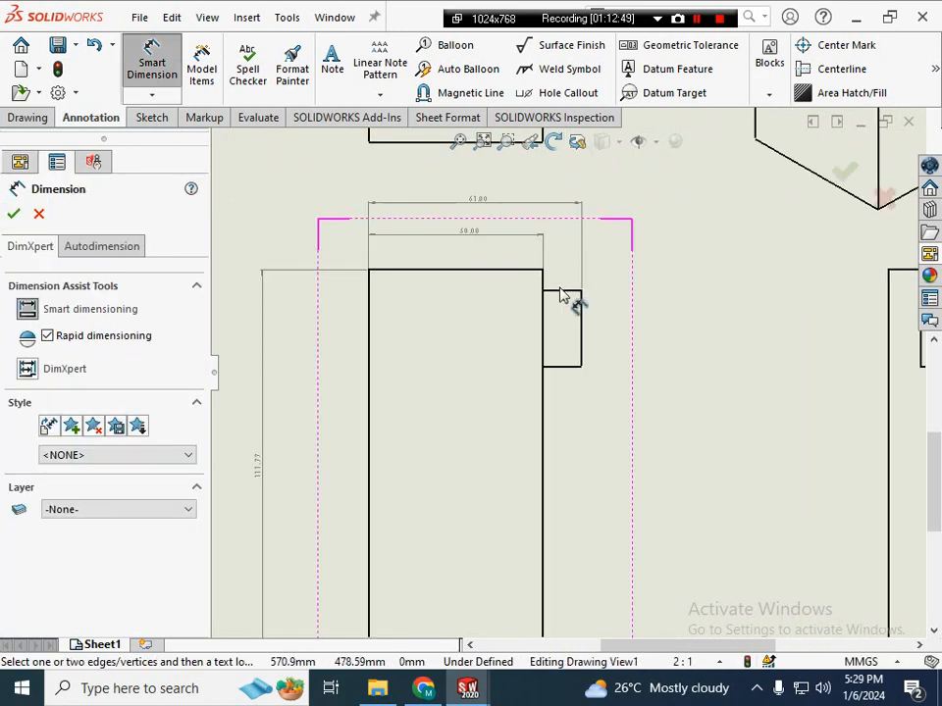
{"action": "left_click", "coordinate": [526, 278]}
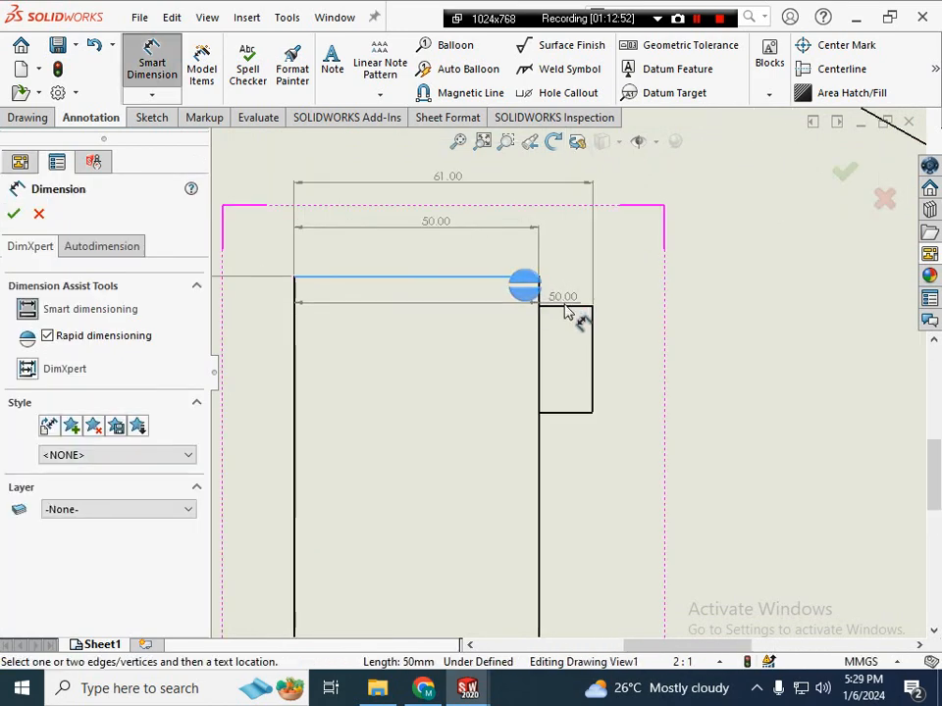
{"action": "left_click", "coordinate": [567, 308]}
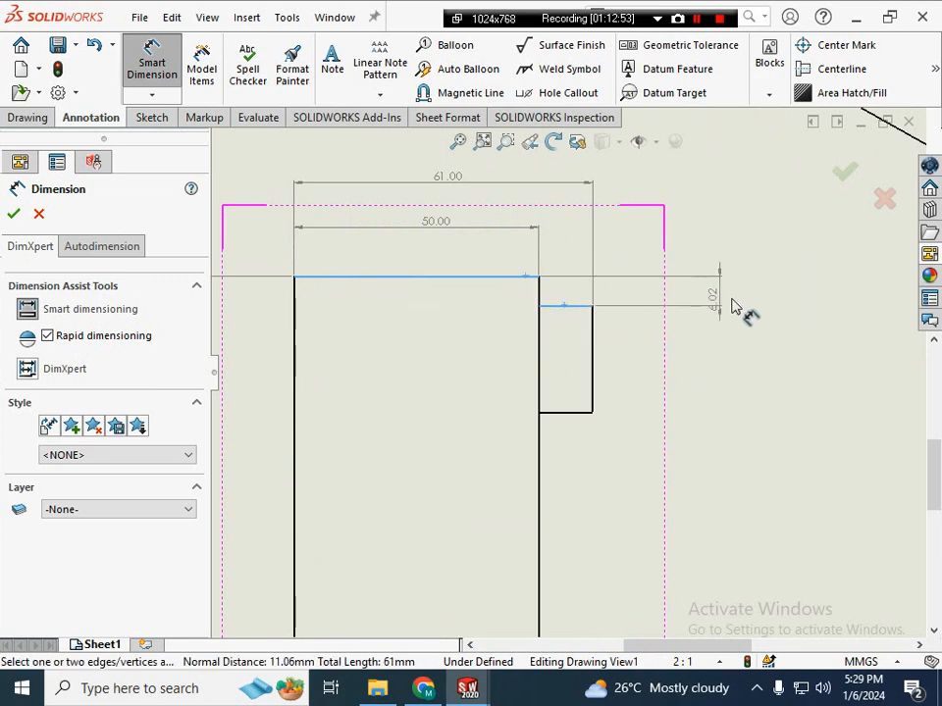
{"action": "left_click", "coordinate": [739, 236]}
{"action": "key", "text": "Escape"}
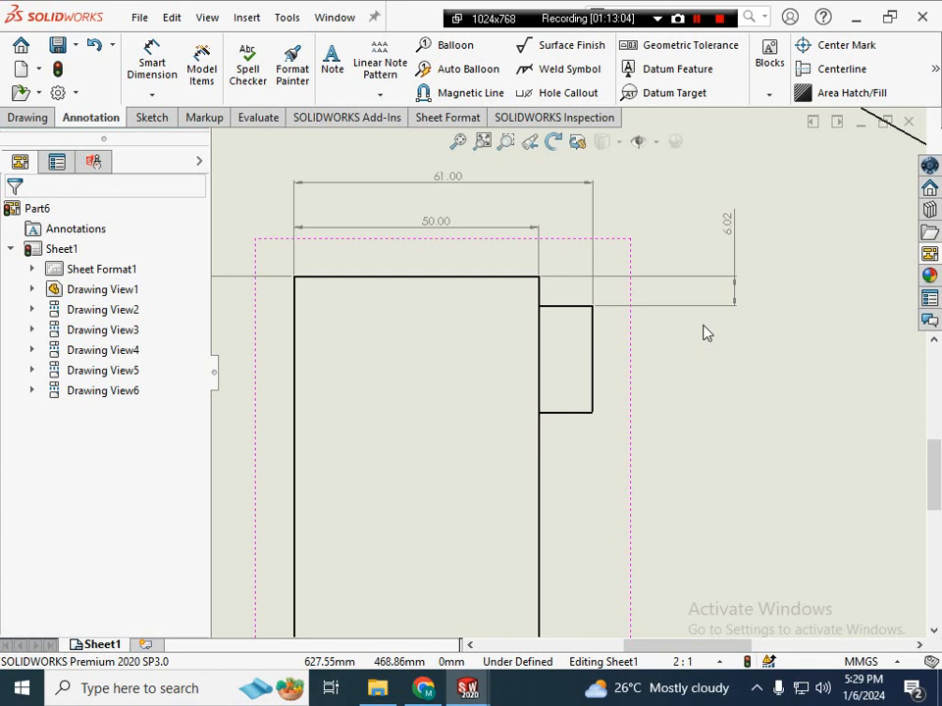
{"action": "left_click_drag", "start_coordinate": [734, 233], "coordinate": [673, 231]}
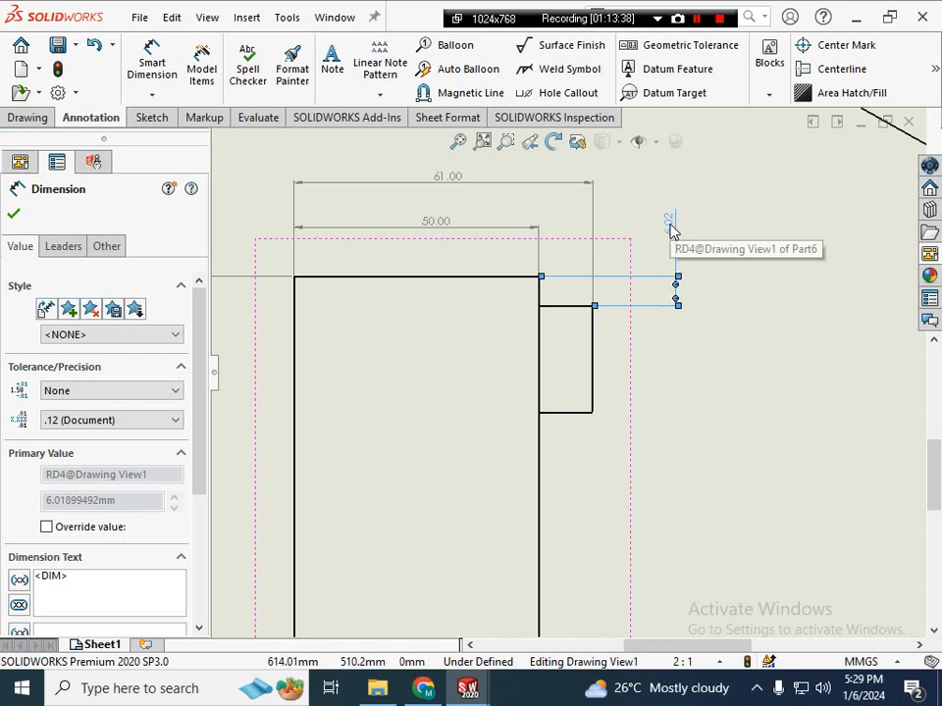
- Dimension the vertical distance from the block's top edge to the boss's bottom edge, placed outside the shorter boss offset dimension
{"action": "left_click", "coordinate": [714, 309]}
{"action": "right_click_drag", "start_coordinate": [717, 303], "coordinate": [714, 257]}
{"action": "left_click", "coordinate": [528, 278]}
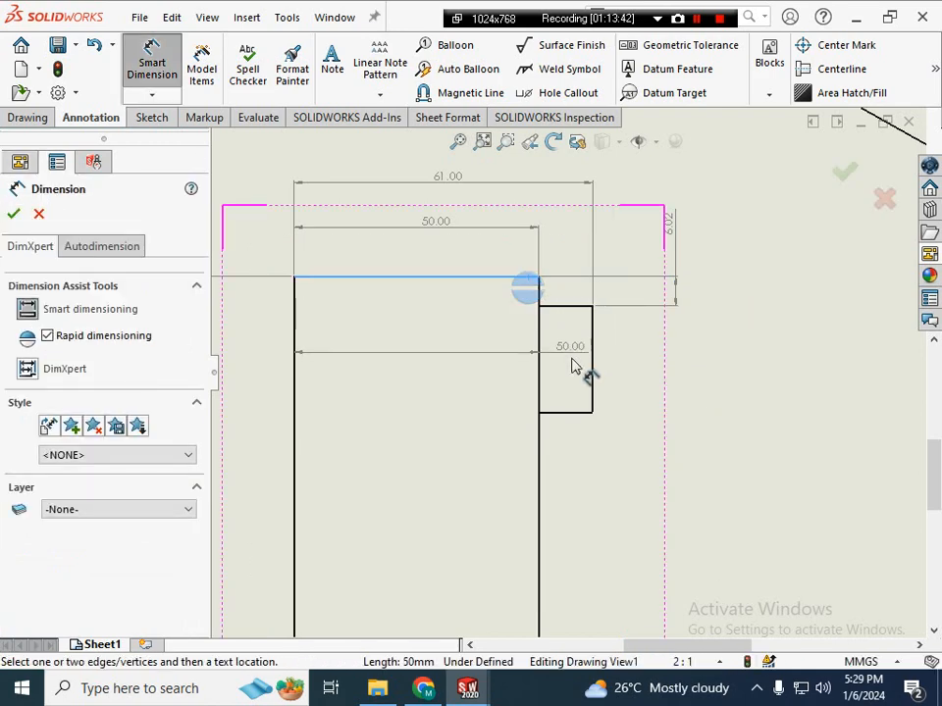
{"action": "left_click", "coordinate": [573, 412]}
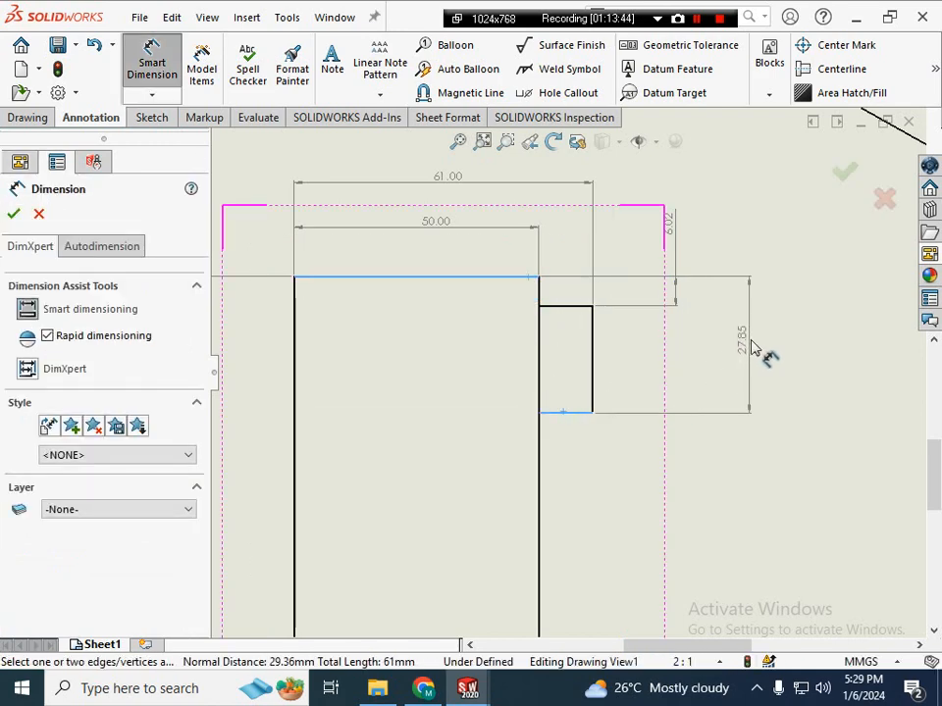
{"action": "left_click", "coordinate": [754, 348]}
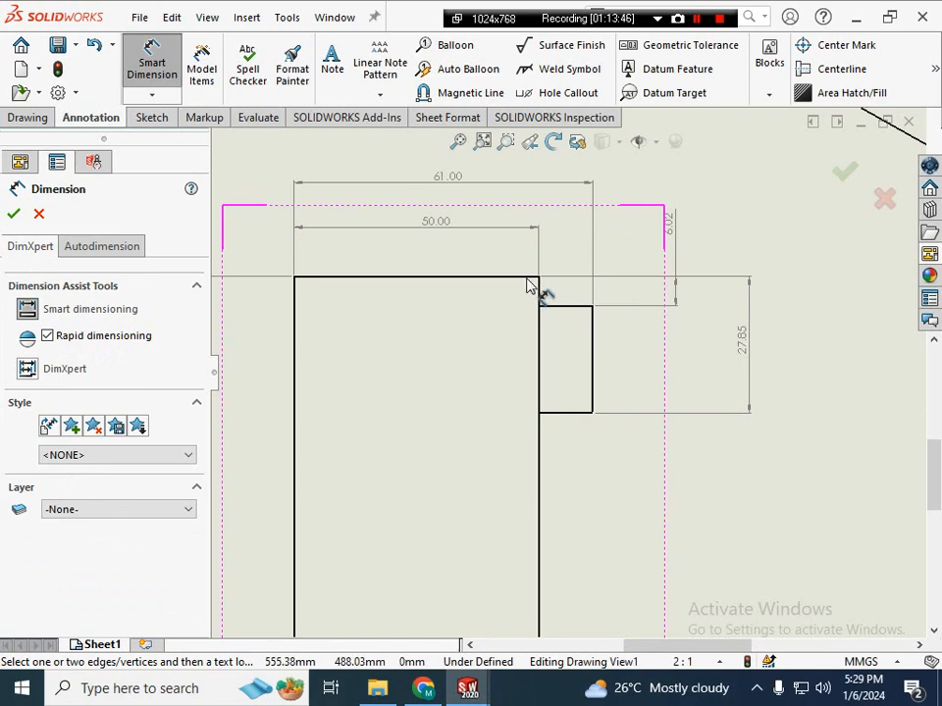
{"action": "key", "text": "Escape"}
- Dimension the hole's diameter in the view below the front view, placing the value up and left of the circle
{"action": "scroll", "coordinate": [517, 392], "scroll_direction": "up", "scroll_amount": 3}
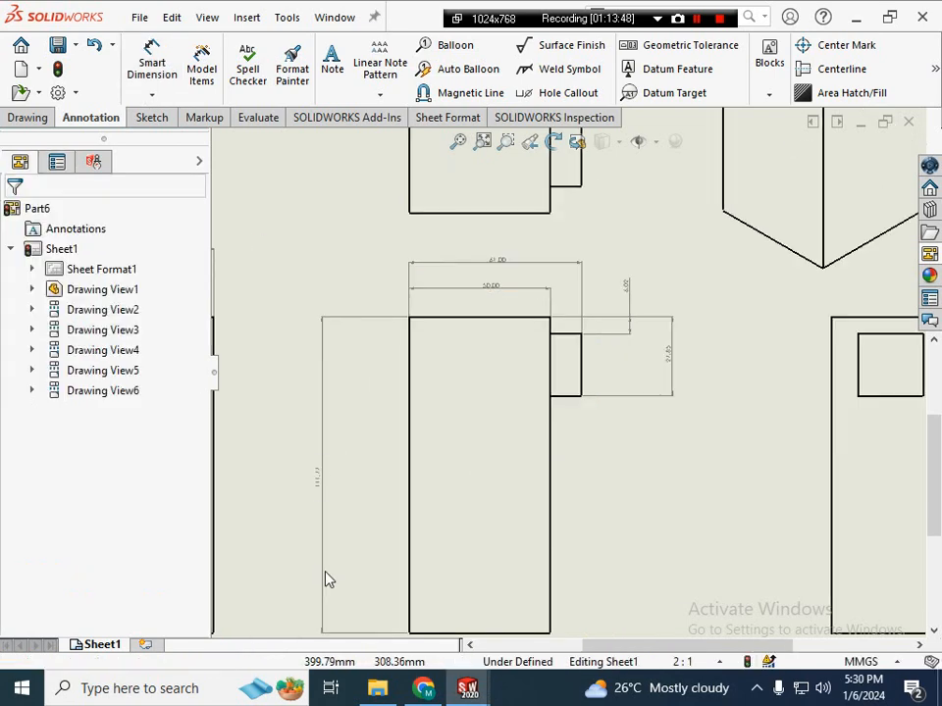
{"action": "scroll", "coordinate": [328, 580], "scroll_direction": "up", "scroll_amount": 5}
{"action": "scroll", "coordinate": [580, 526], "scroll_direction": "down", "scroll_amount": 2}
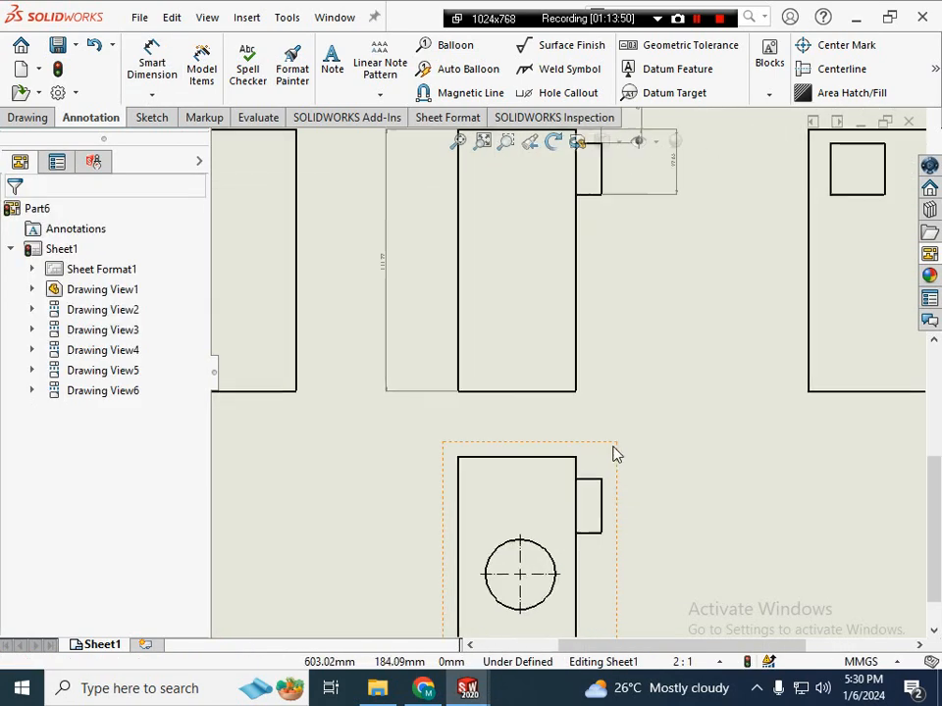
{"action": "scroll", "coordinate": [601, 586], "scroll_direction": "up", "scroll_amount": 4}
{"action": "scroll", "coordinate": [600, 594], "scroll_direction": "down", "scroll_amount": 3}
{"action": "right_click_drag", "start_coordinate": [649, 307], "coordinate": [647, 257]}
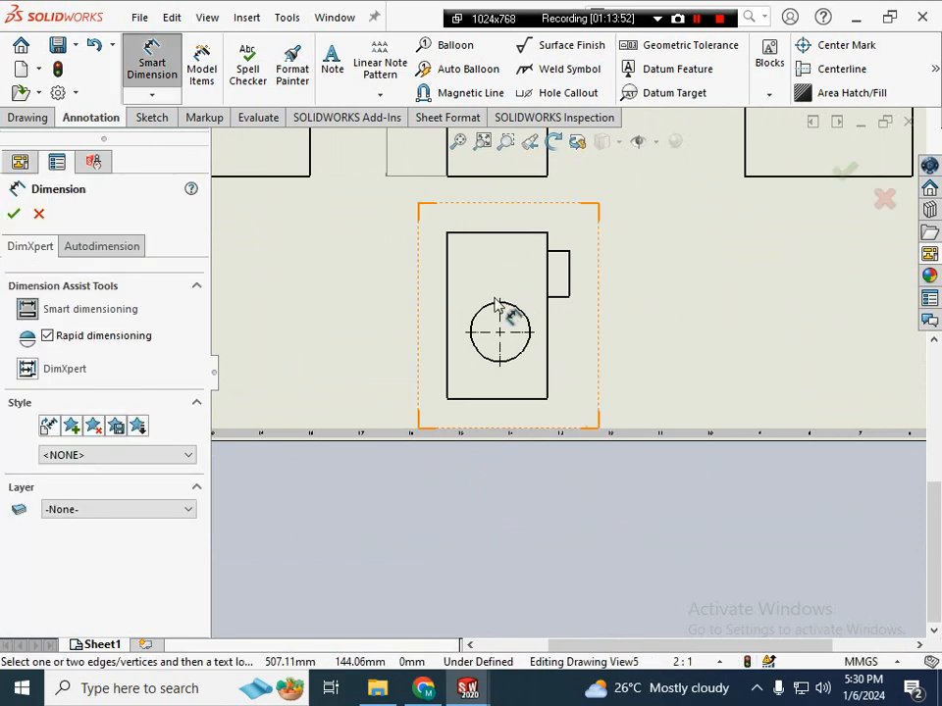
{"action": "left_click", "coordinate": [486, 303]}
{"action": "left_click", "coordinate": [471, 279]}
{"action": "key", "text": "Escape"}
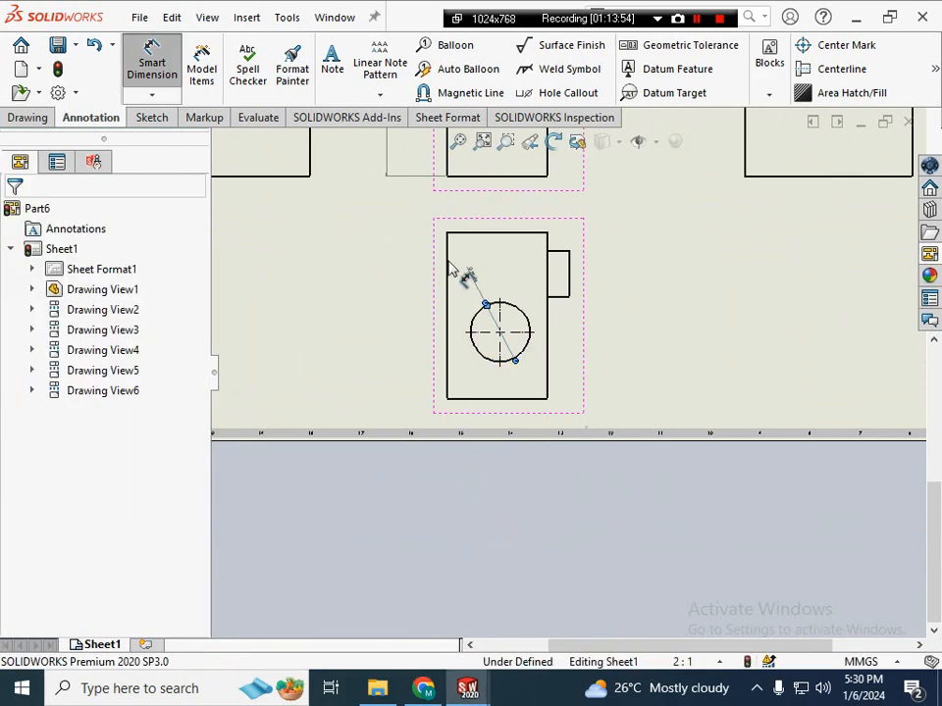
{"action": "key", "text": "Escape"}
- Dimension the vertical distance from the lower view's bottom edge to the hole's horizontal center mark line, placed left of the view
{"action": "key", "text": "Return"}
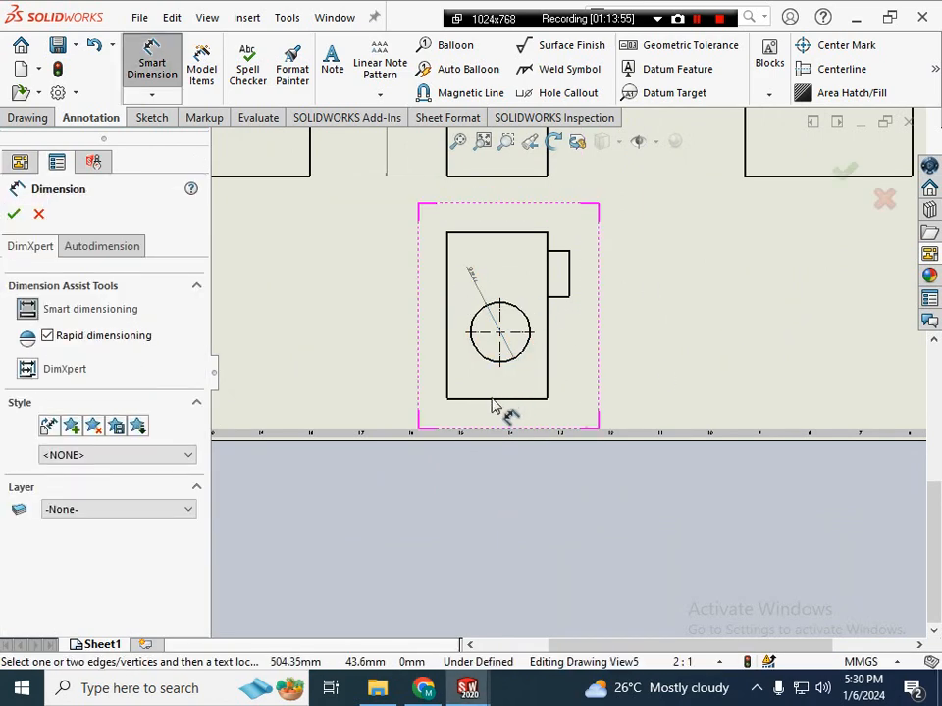
{"action": "left_click", "coordinate": [493, 398]}
{"action": "left_click", "coordinate": [491, 338]}
{"action": "left_click", "coordinate": [381, 349]}
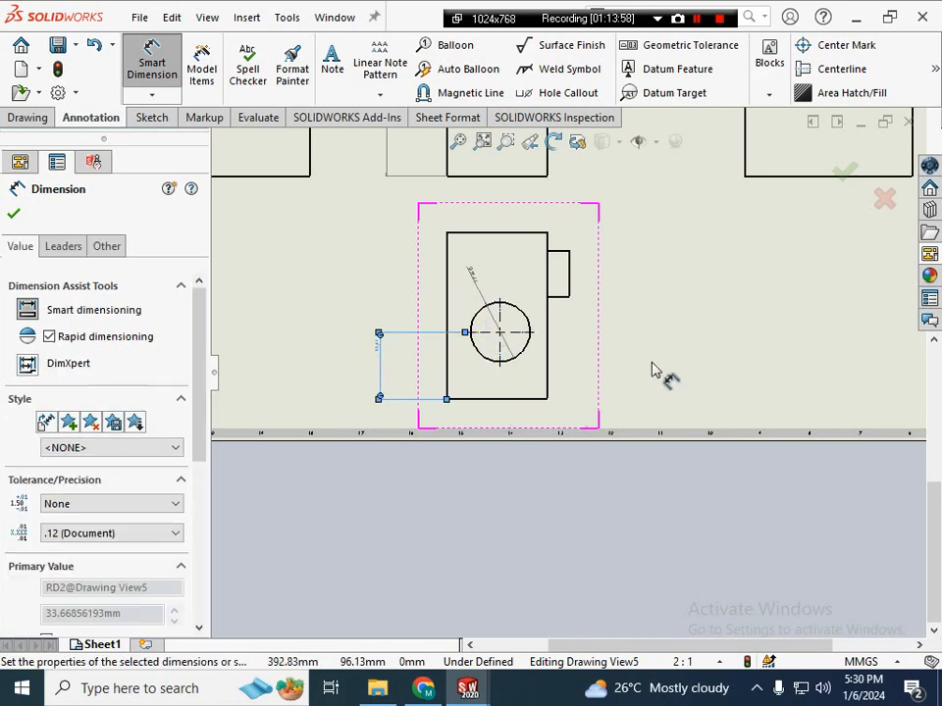
{"action": "key", "text": "Escape"}
- Dimension the horizontal distance from the block's right edge to the hole's vertical center mark line, placed above the lower view
{"action": "key", "text": "Return"}
{"action": "left_click", "coordinate": [549, 374]}
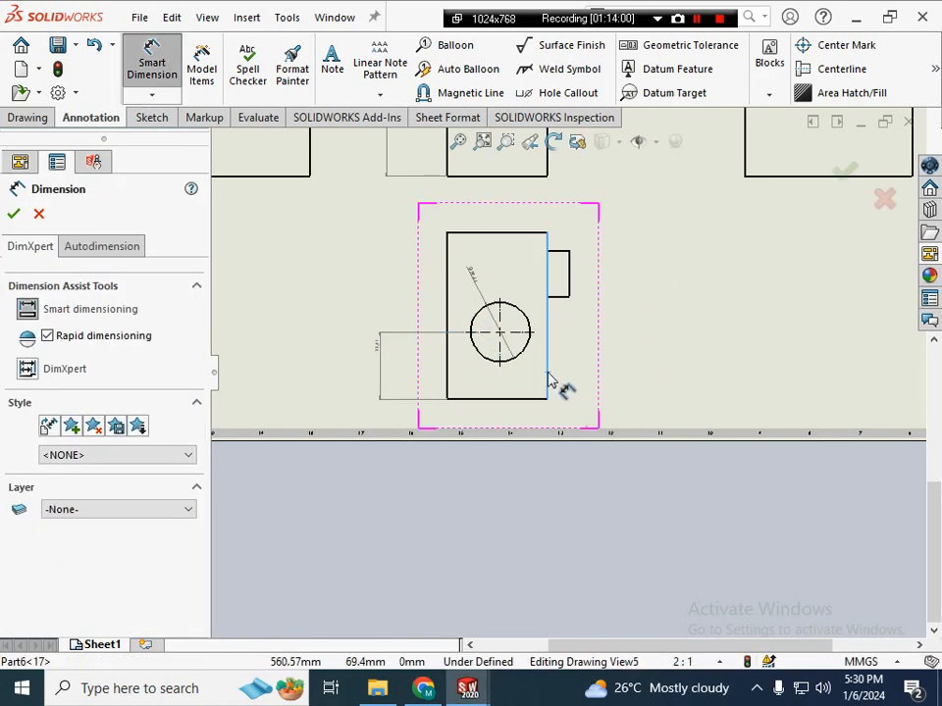
{"action": "left_click", "coordinate": [500, 351]}
{"action": "left_click", "coordinate": [525, 210]}
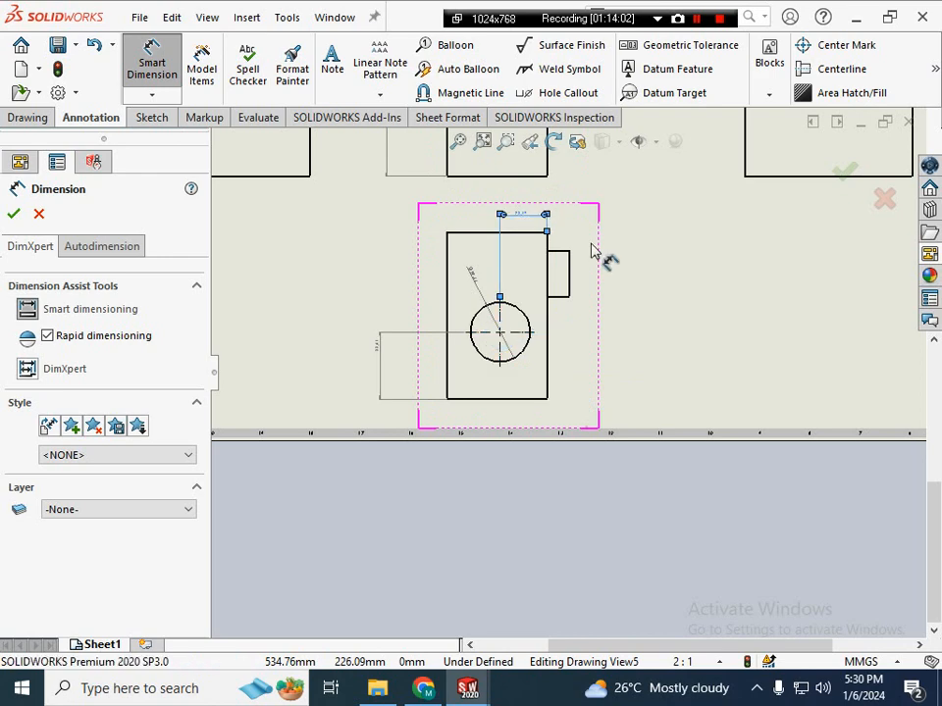
{"action": "key", "text": "Escape"}
- Set the front view's display style to Hidden Lines Visible
{"action": "scroll", "coordinate": [618, 288], "scroll_direction": "down", "scroll_amount": 1}
{"action": "scroll", "coordinate": [599, 300], "scroll_direction": "up", "scroll_amount": 3}
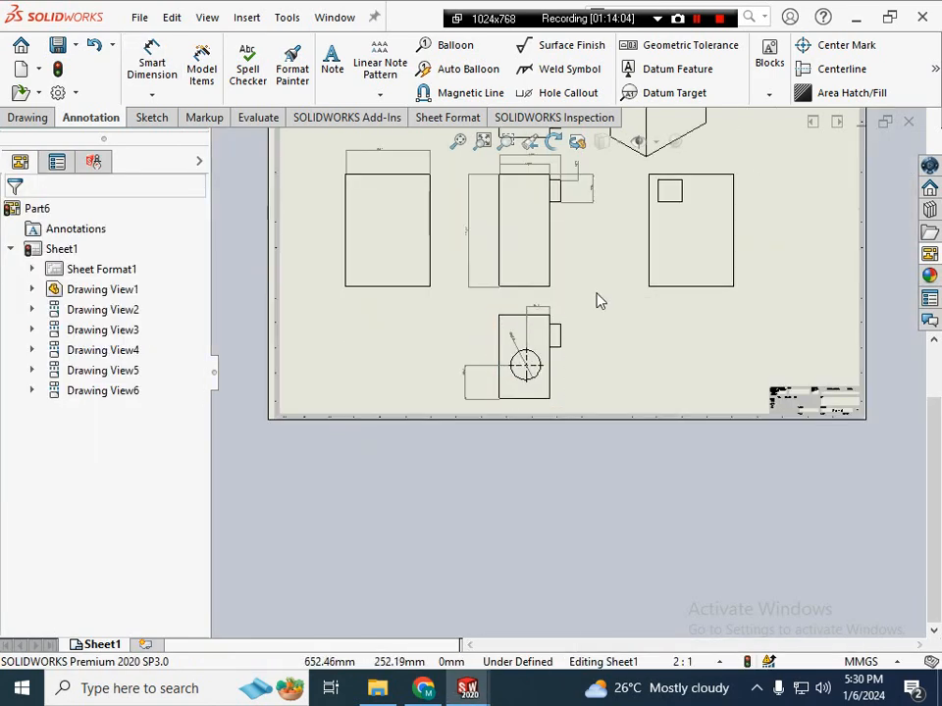
{"action": "scroll", "coordinate": [600, 301], "scroll_direction": "down", "scroll_amount": 2}
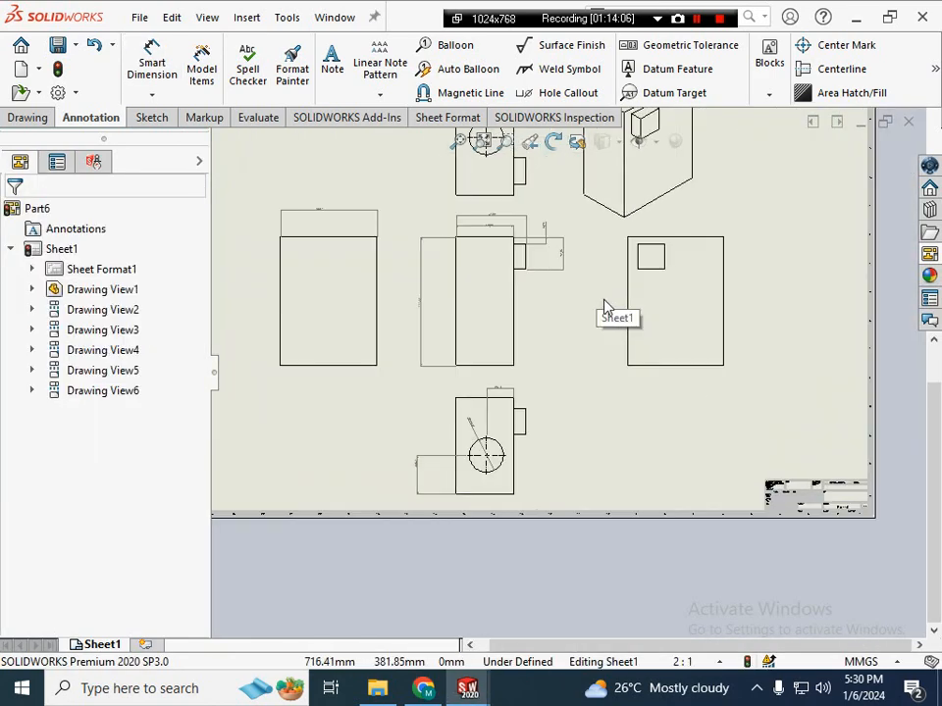
{"action": "scroll", "coordinate": [604, 310], "scroll_direction": "up", "scroll_amount": 2}
{"action": "scroll", "coordinate": [602, 312], "scroll_direction": "down", "scroll_amount": 3}
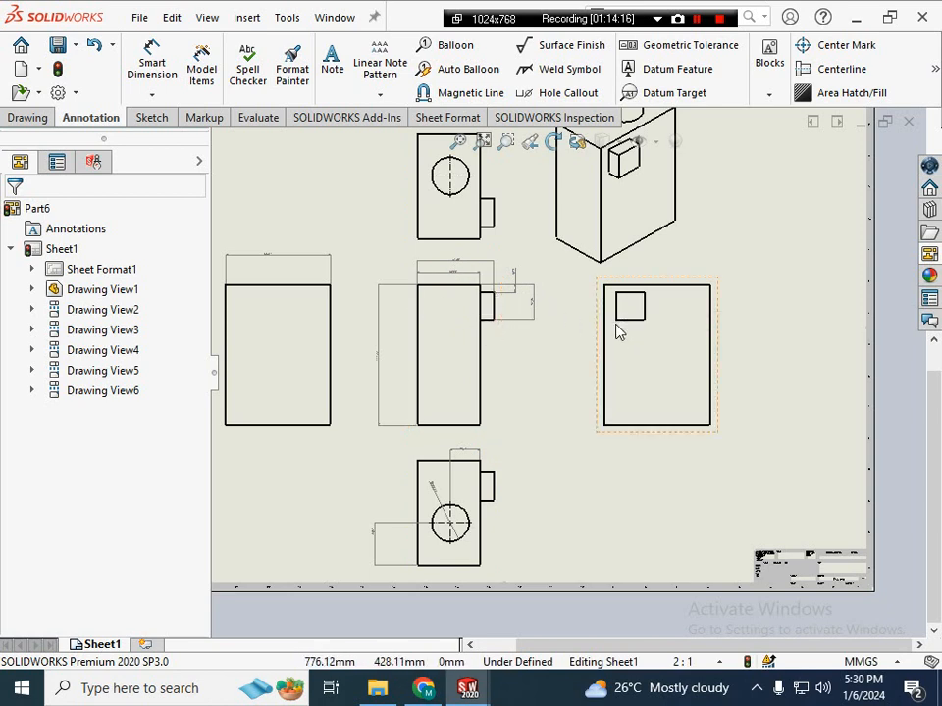
{"action": "left_click", "coordinate": [500, 377]}
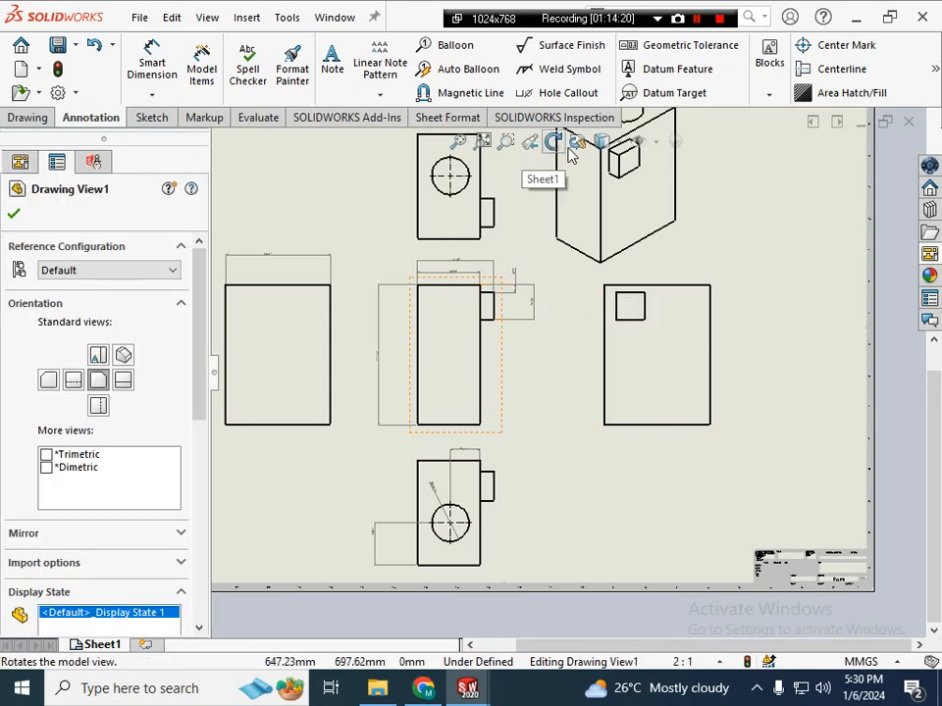
{"action": "left_click", "coordinate": [615, 148]}
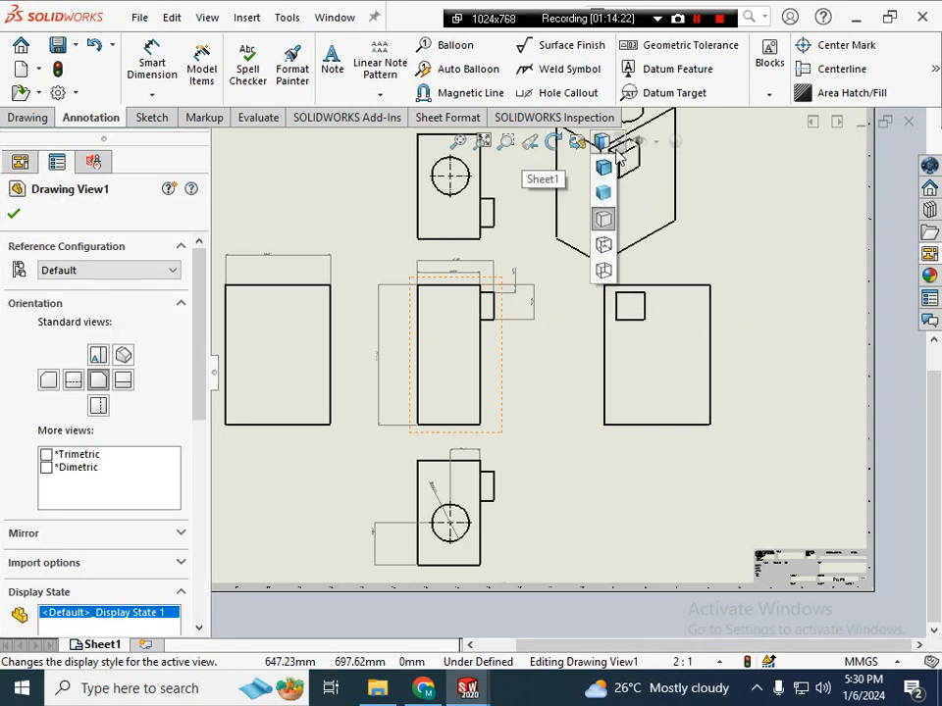
{"action": "left_click", "coordinate": [605, 247]}
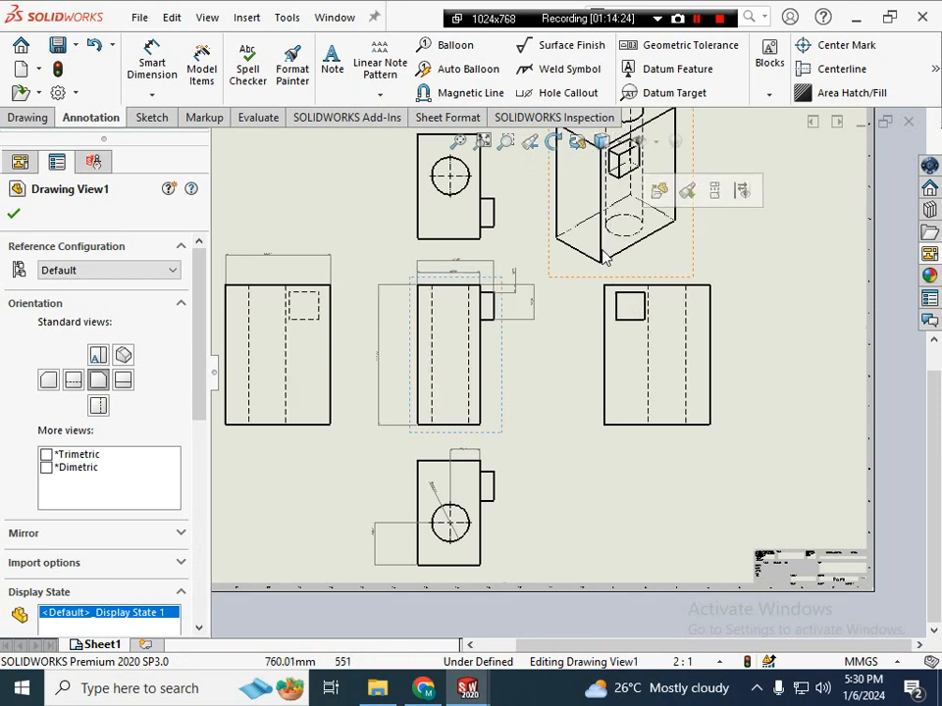
- Examine how the through hole and boss are represented by hidden lines across the projected and isometric views
{"action": "scroll", "coordinate": [479, 378], "scroll_direction": "down", "scroll_amount": 5}
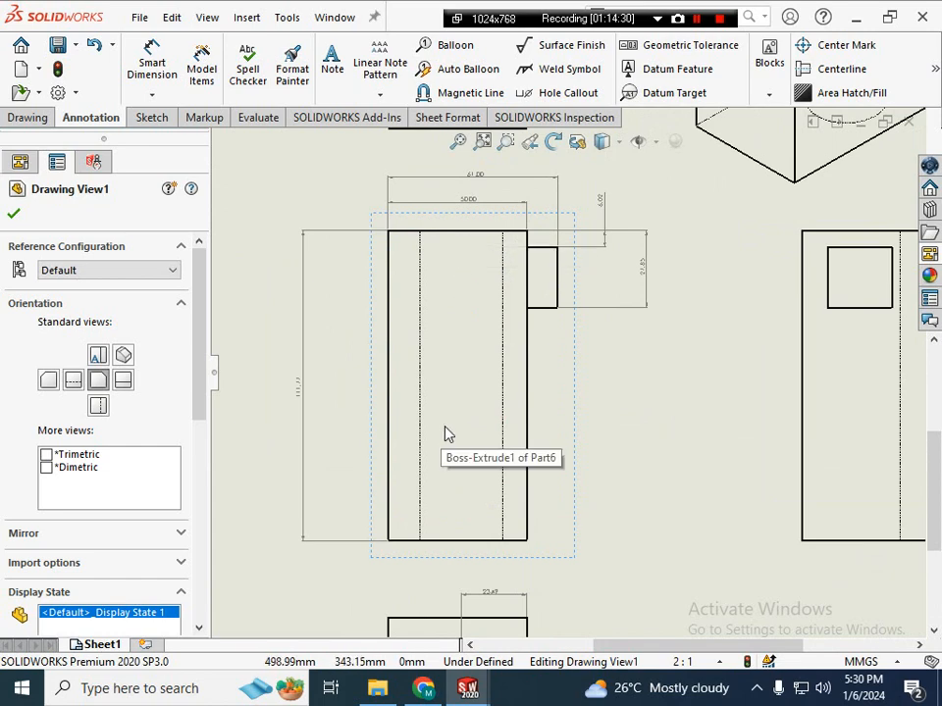
{"action": "scroll", "coordinate": [498, 318], "scroll_direction": "up", "scroll_amount": 3}
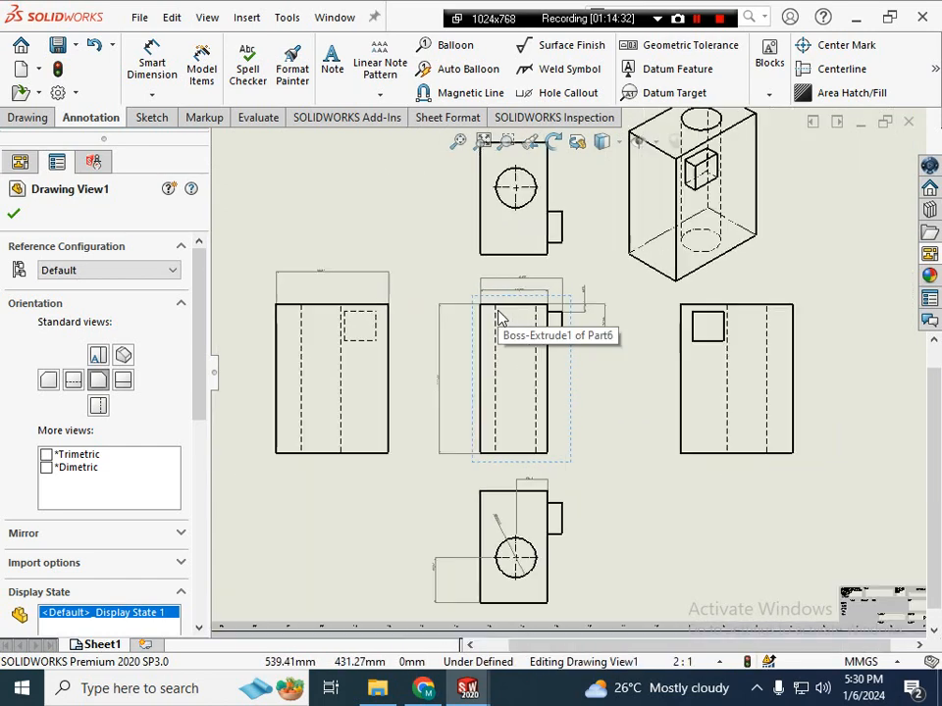
{"action": "scroll", "coordinate": [530, 510], "scroll_direction": "down", "scroll_amount": 4}
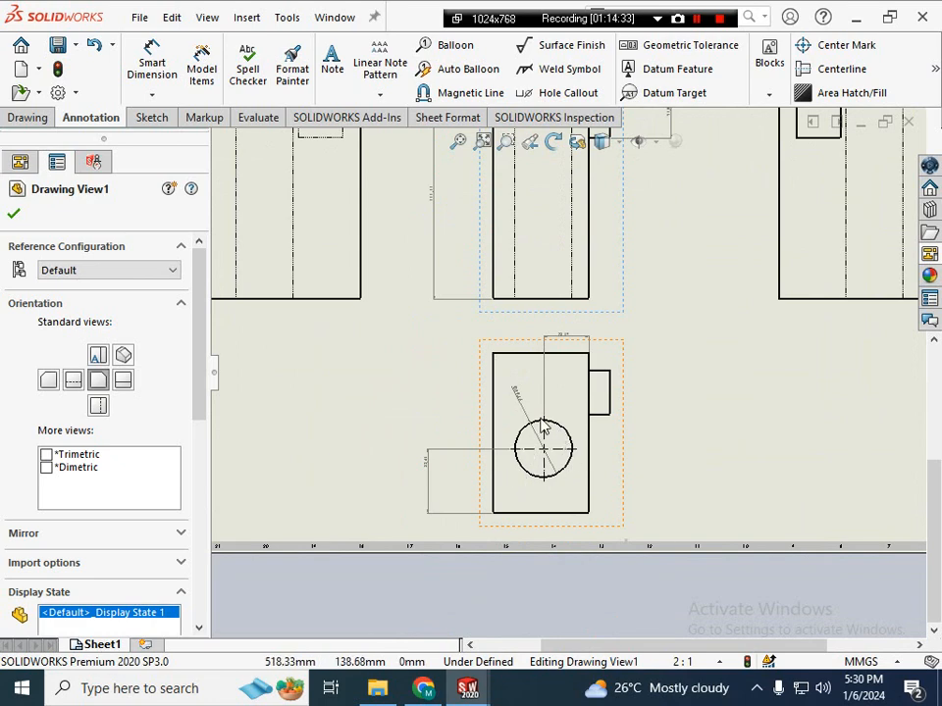
{"action": "scroll", "coordinate": [630, 354], "scroll_direction": "up", "scroll_amount": 4}
{"action": "scroll", "coordinate": [628, 319], "scroll_direction": "down", "scroll_amount": 3}
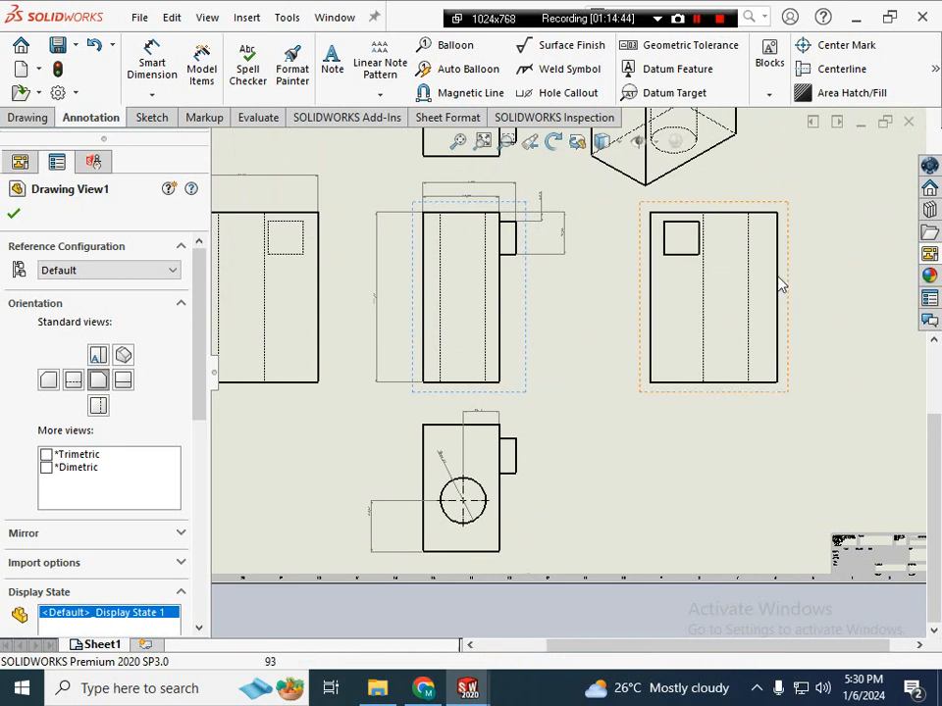
{"action": "scroll", "coordinate": [599, 358], "scroll_direction": "up", "scroll_amount": 4}
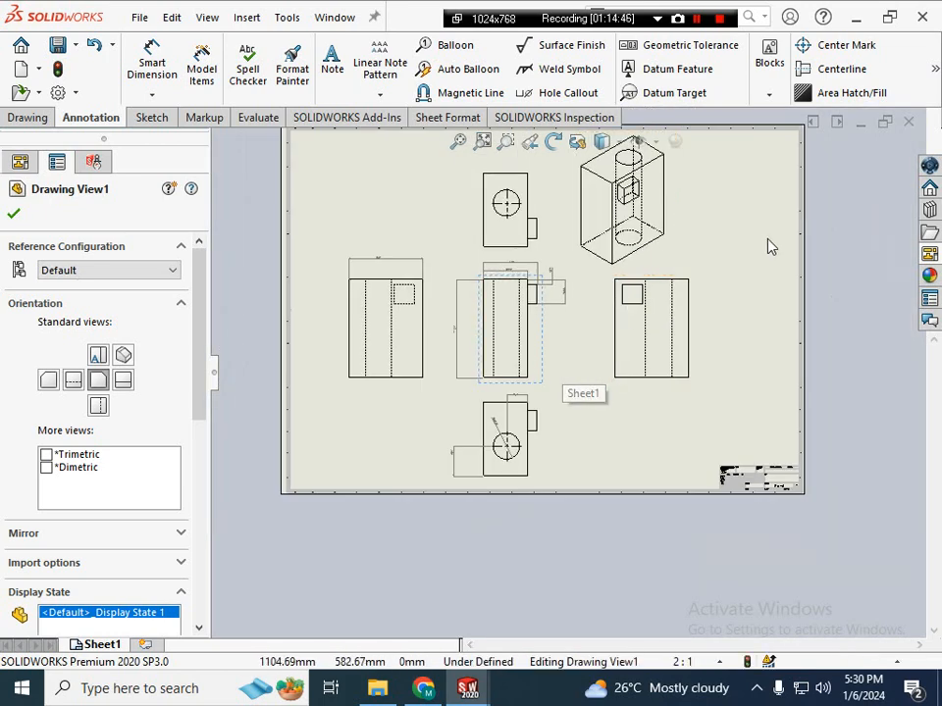
{"action": "scroll", "coordinate": [688, 256], "scroll_direction": "down", "scroll_amount": 3}
{"action": "scroll", "coordinate": [637, 235], "scroll_direction": "up", "scroll_amount": 2}
{"action": "scroll", "coordinate": [601, 216], "scroll_direction": "down", "scroll_amount": 2}
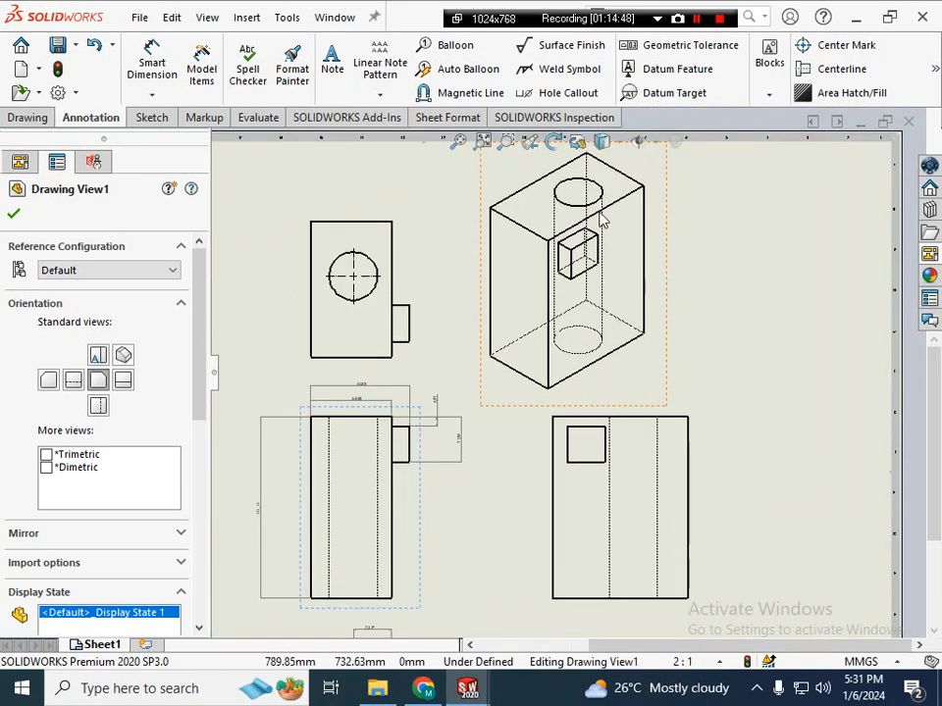
{"action": "scroll", "coordinate": [539, 393], "scroll_direction": "up", "scroll_amount": 4}
{"action": "scroll", "coordinate": [531, 503], "scroll_direction": "down", "scroll_amount": 2}
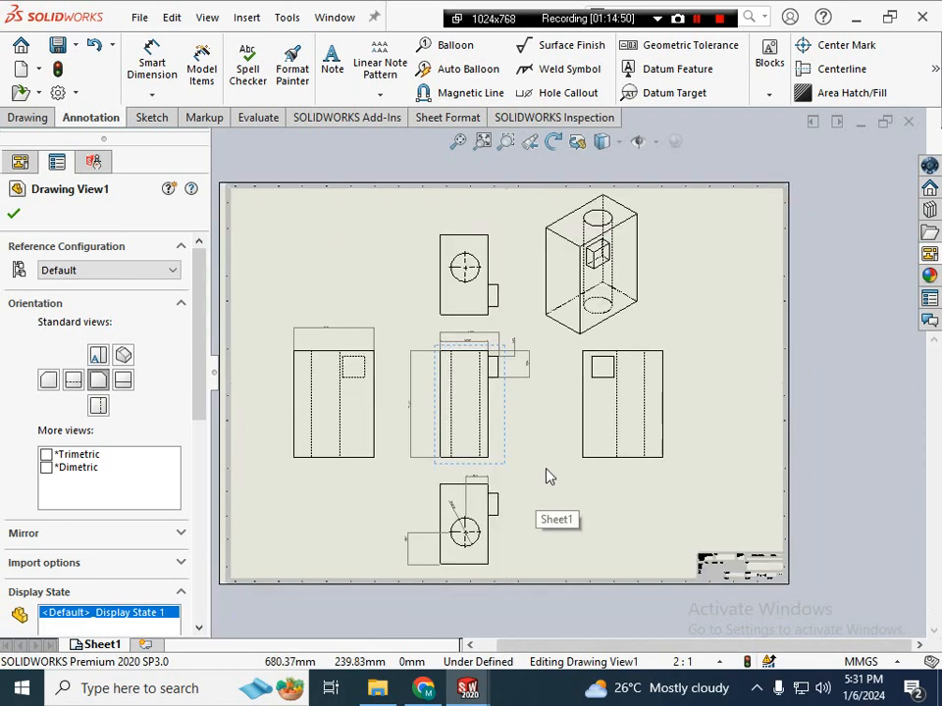
- Append a ±0.01 tolerance to the dimension text between the block's top edge and the boss's bottom edge in the front view
{"action": "left_click", "coordinate": [541, 424]}
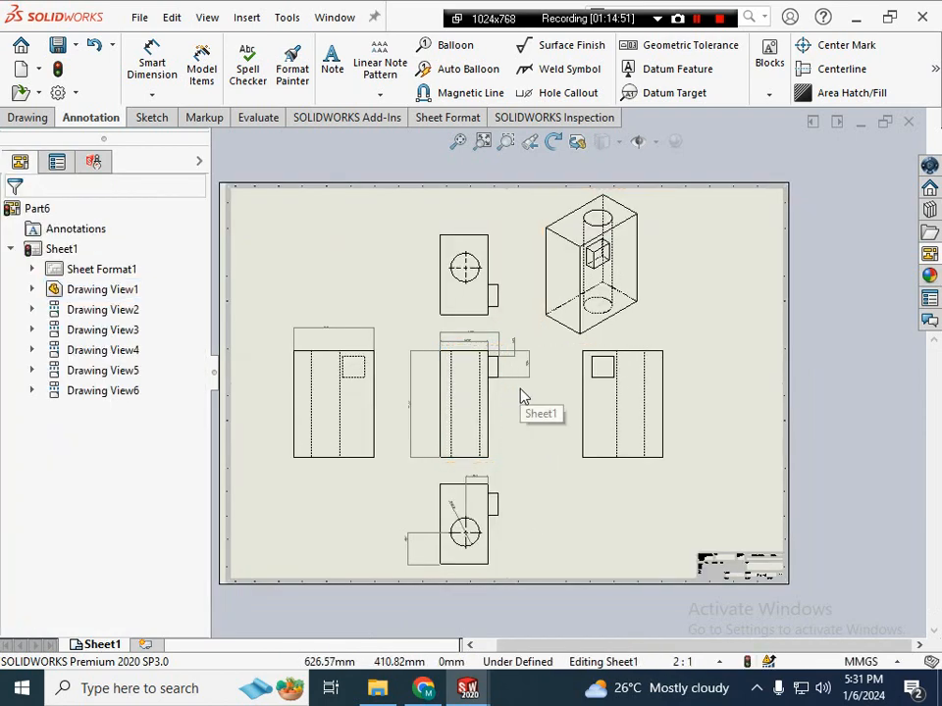
{"action": "scroll", "coordinate": [520, 397], "scroll_direction": "down", "scroll_amount": 1}
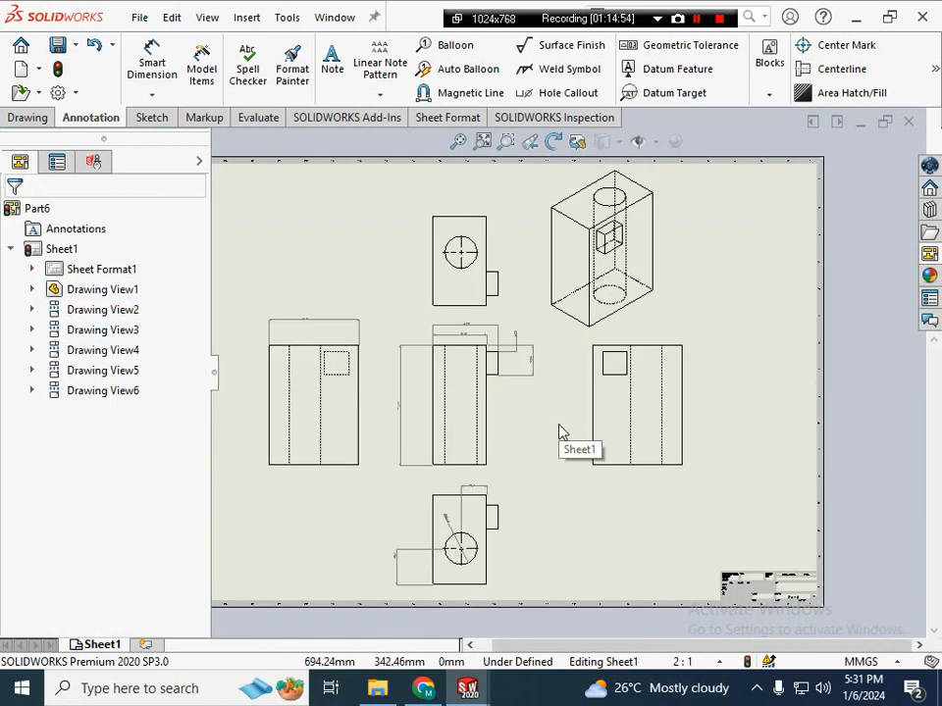
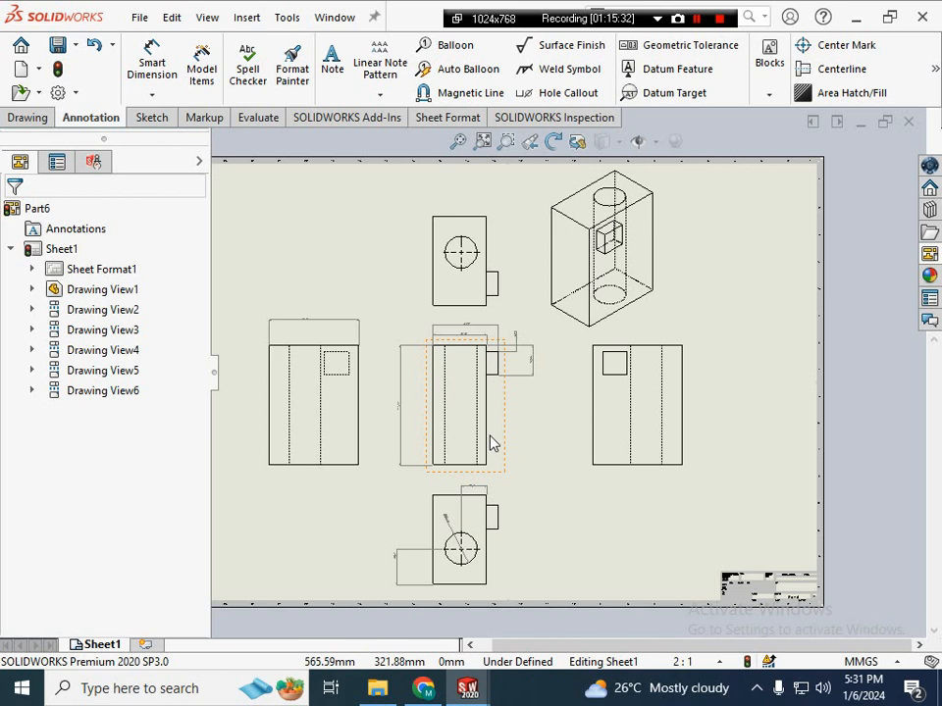
{"action": "scroll", "coordinate": [550, 378], "scroll_direction": "down", "scroll_amount": 8}
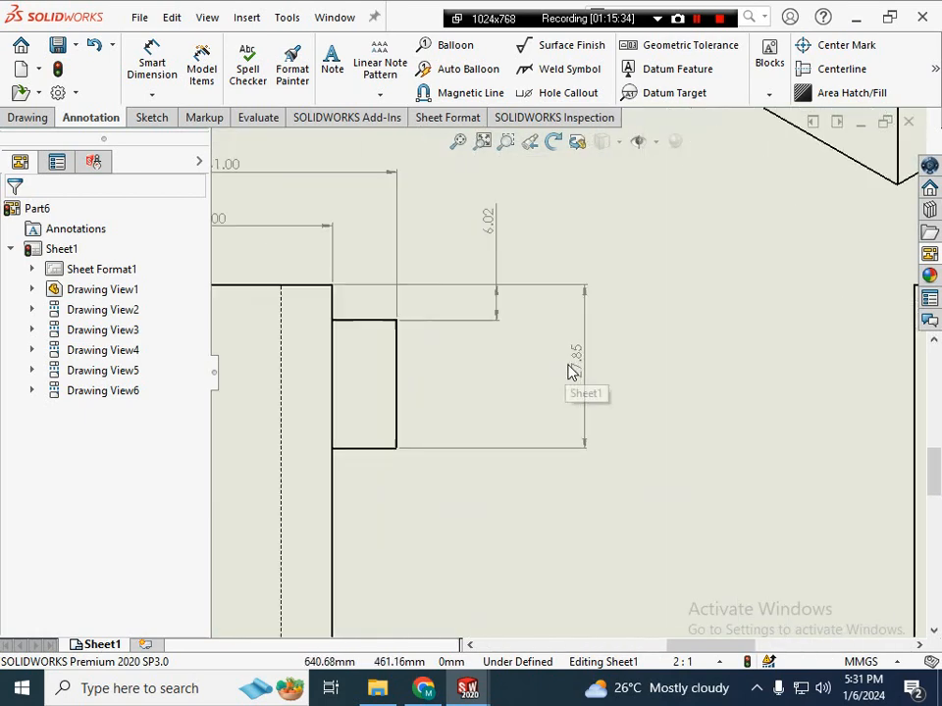
{"action": "left_click", "coordinate": [584, 371]}
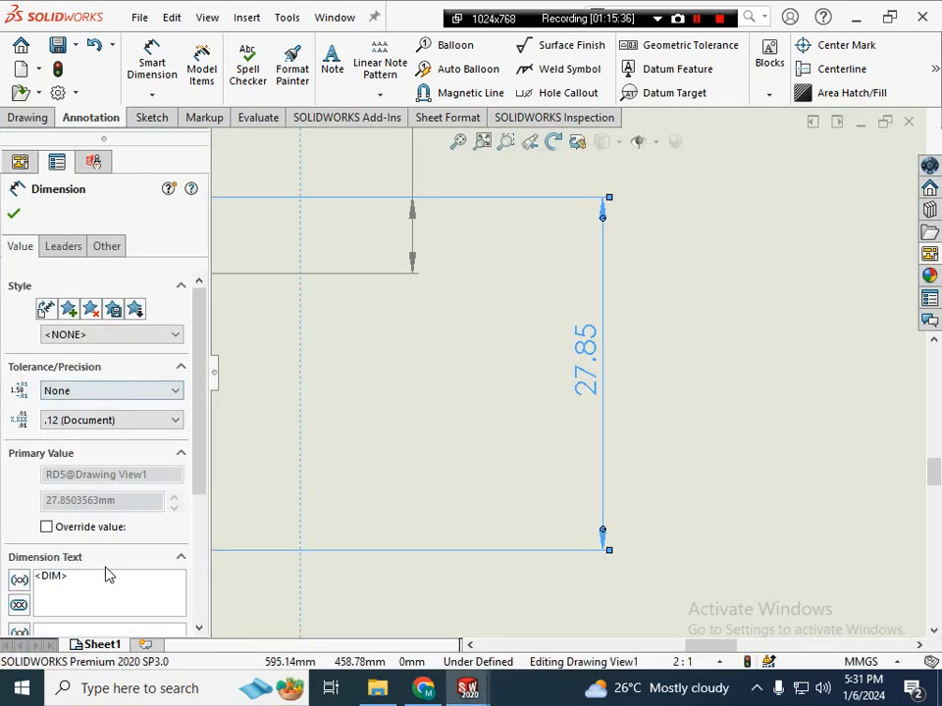
{"action": "left_click", "coordinate": [107, 573]}
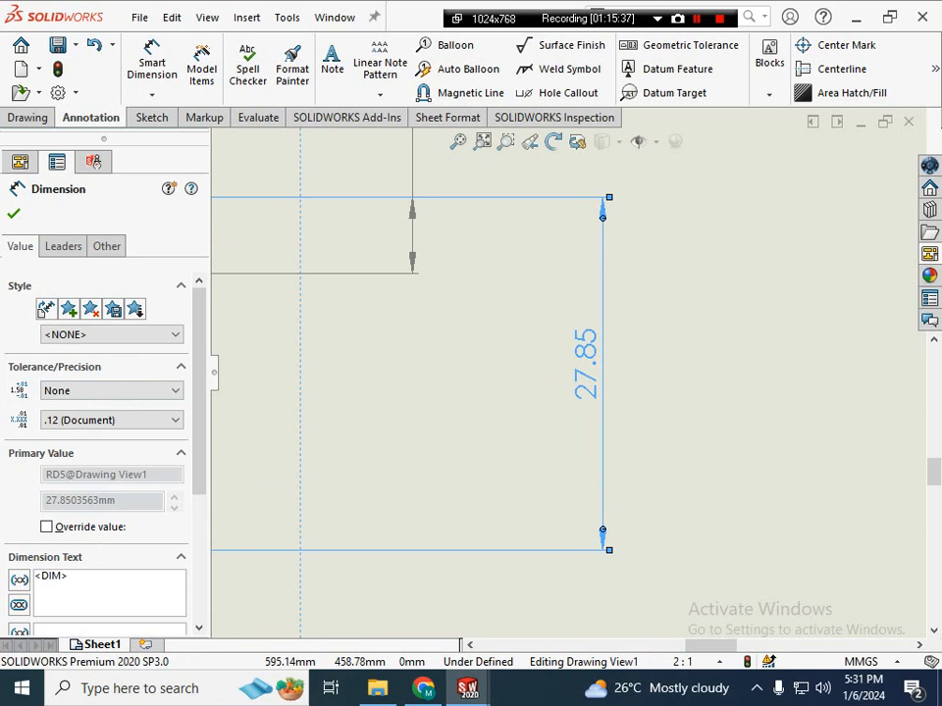
{"action": "scroll", "coordinate": [204, 531], "scroll_direction": "down", "scroll_amount": 4}
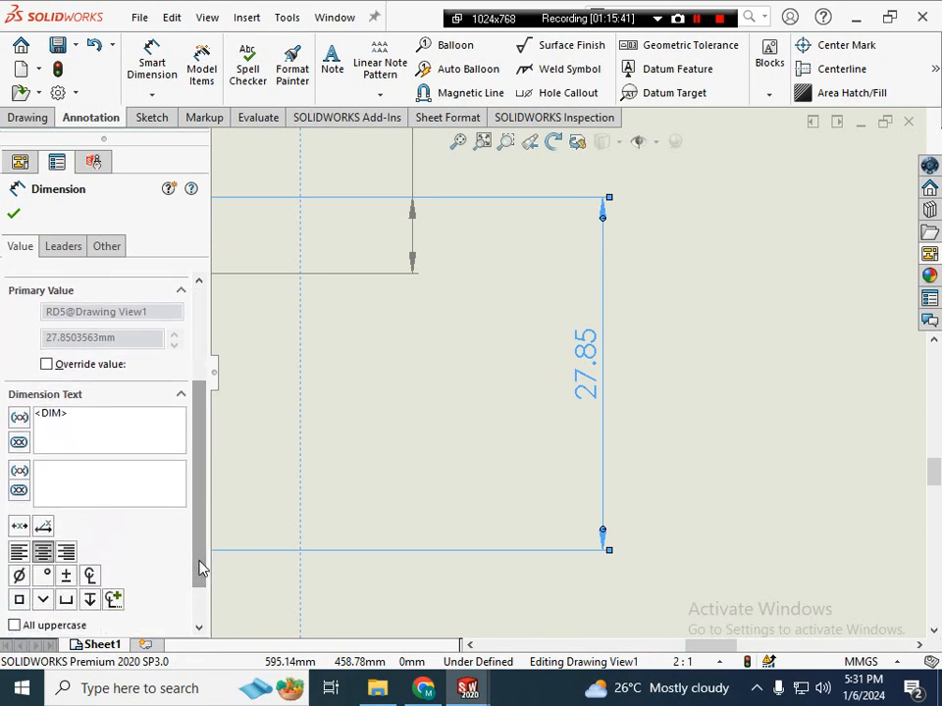
{"action": "left_click", "coordinate": [66, 575]}
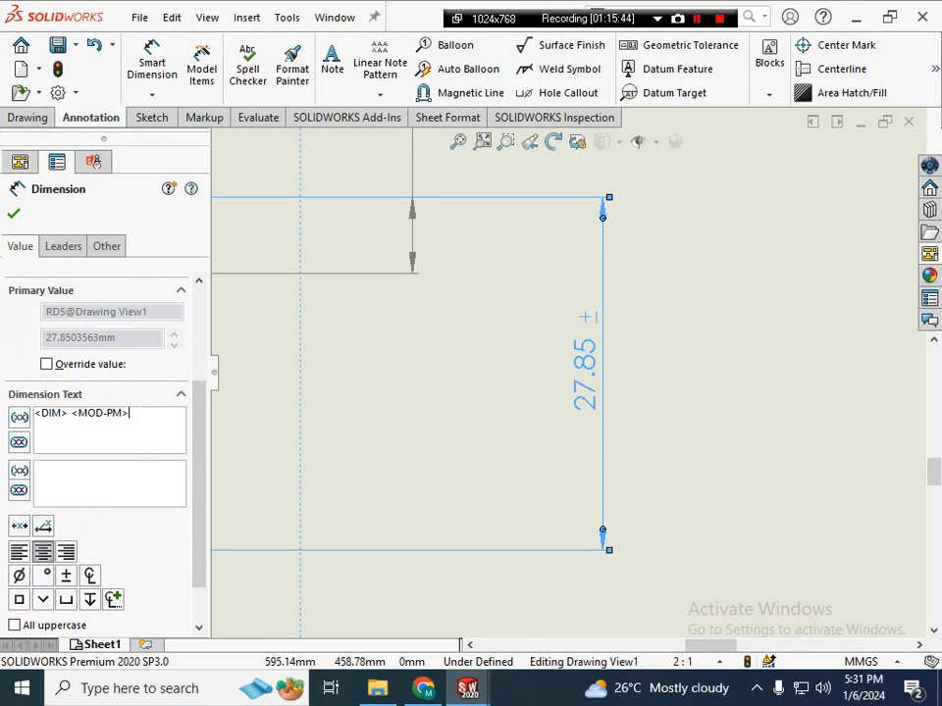
{"action": "type", "text": "0.01"}
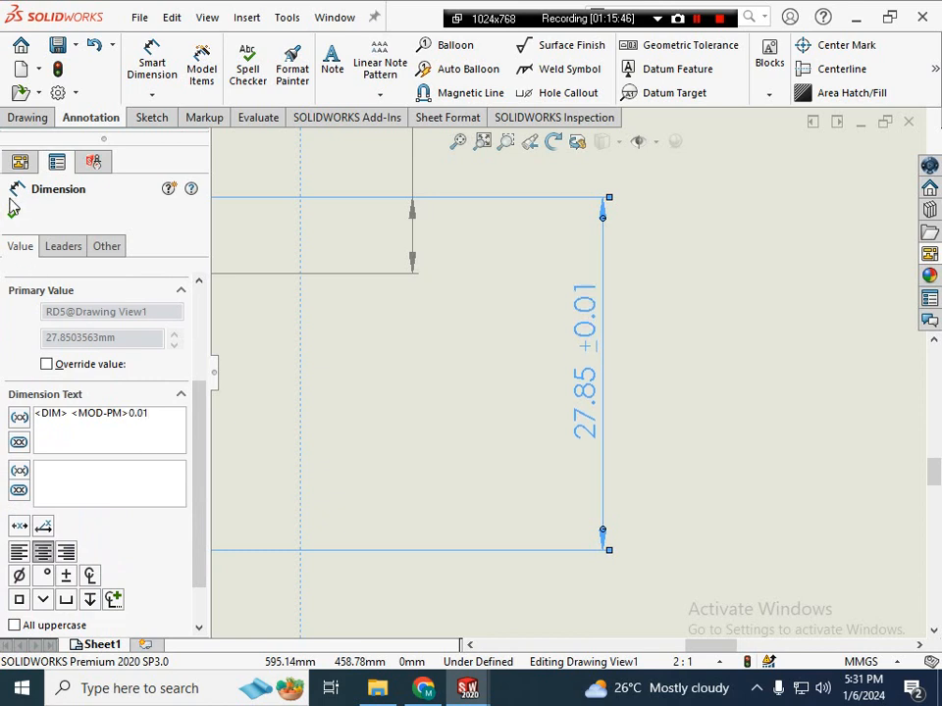
{"action": "left_click", "coordinate": [14, 208]}
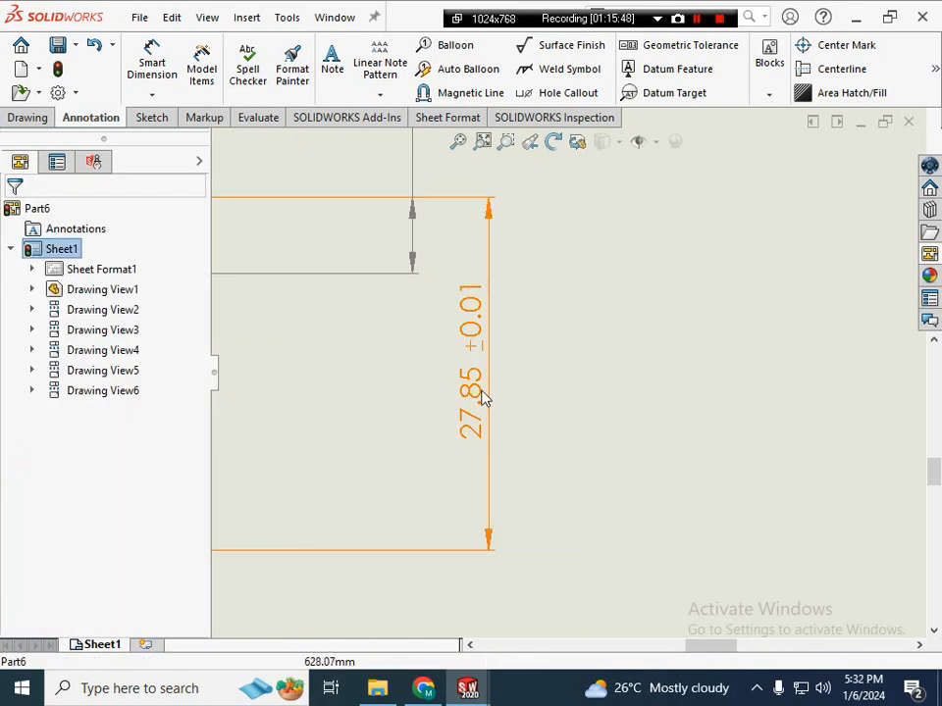
- Close the drawing without saving its changes and return to the part model
{"action": "scroll", "coordinate": [453, 382], "scroll_direction": "up", "scroll_amount": 4}
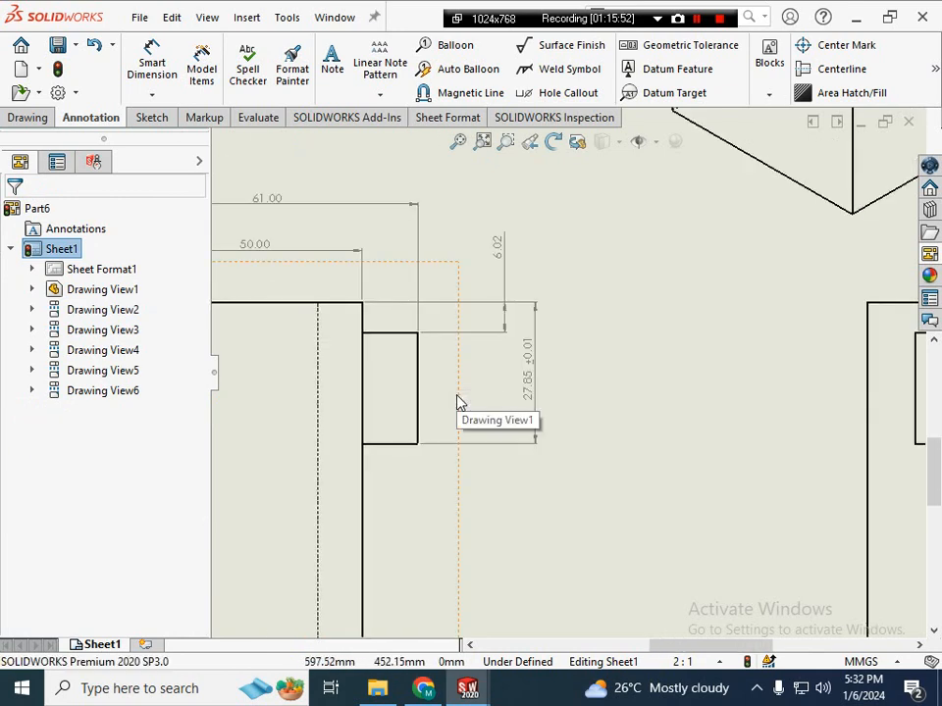
{"action": "scroll", "coordinate": [458, 402], "scroll_direction": "down", "scroll_amount": 2}
{"action": "scroll", "coordinate": [551, 397], "scroll_direction": "down", "scroll_amount": 1}
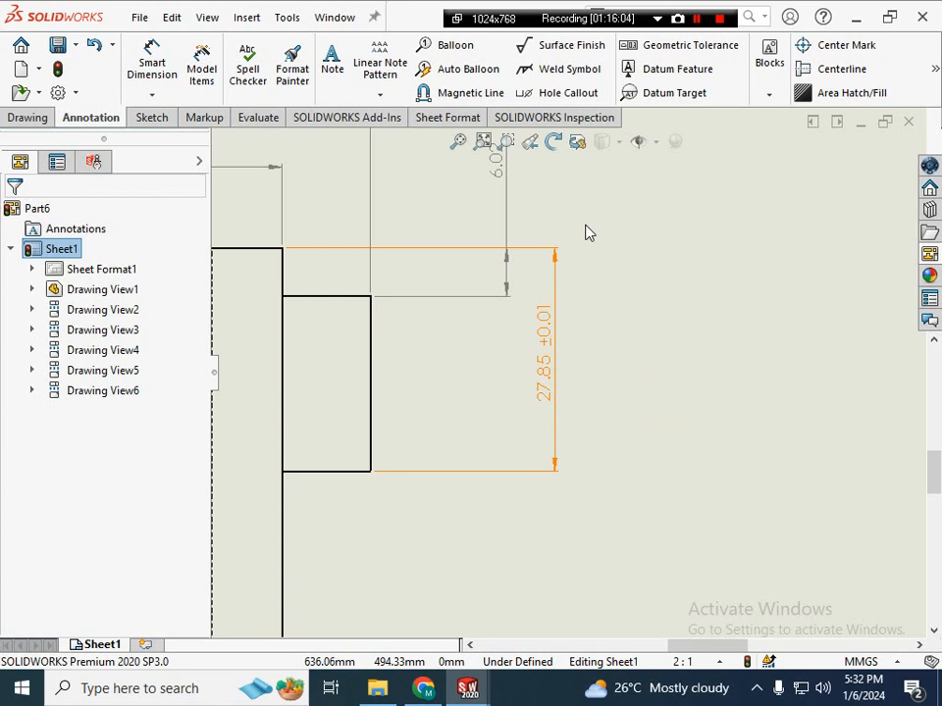
{"action": "scroll", "coordinate": [579, 343], "scroll_direction": "down", "scroll_amount": 5}
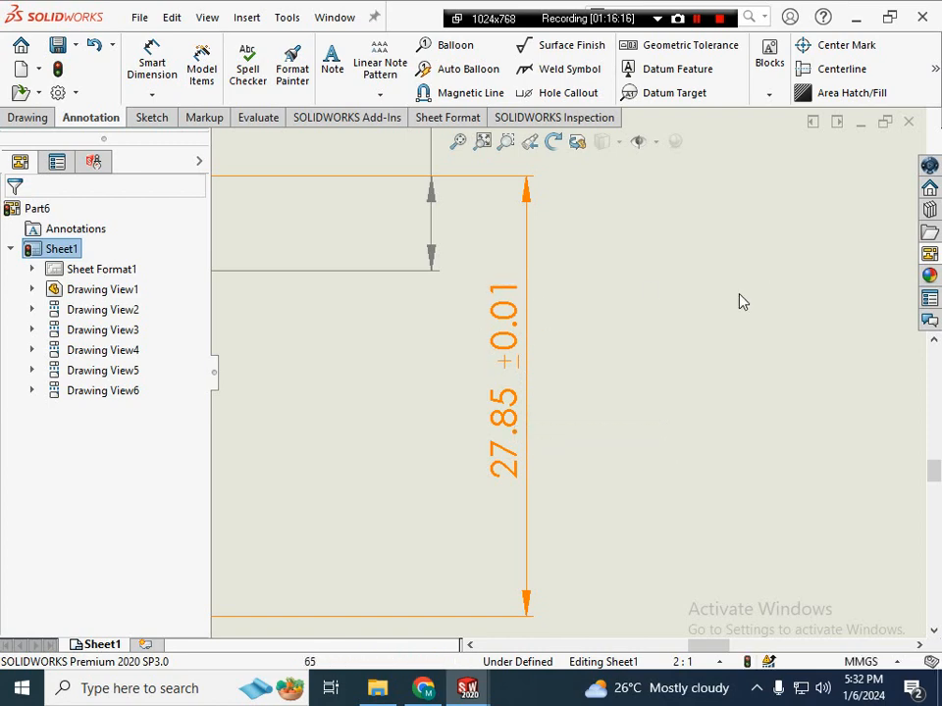
{"action": "scroll", "coordinate": [671, 373], "scroll_direction": "up", "scroll_amount": 6}
{"action": "scroll", "coordinate": [638, 397], "scroll_direction": "up", "scroll_amount": 4}
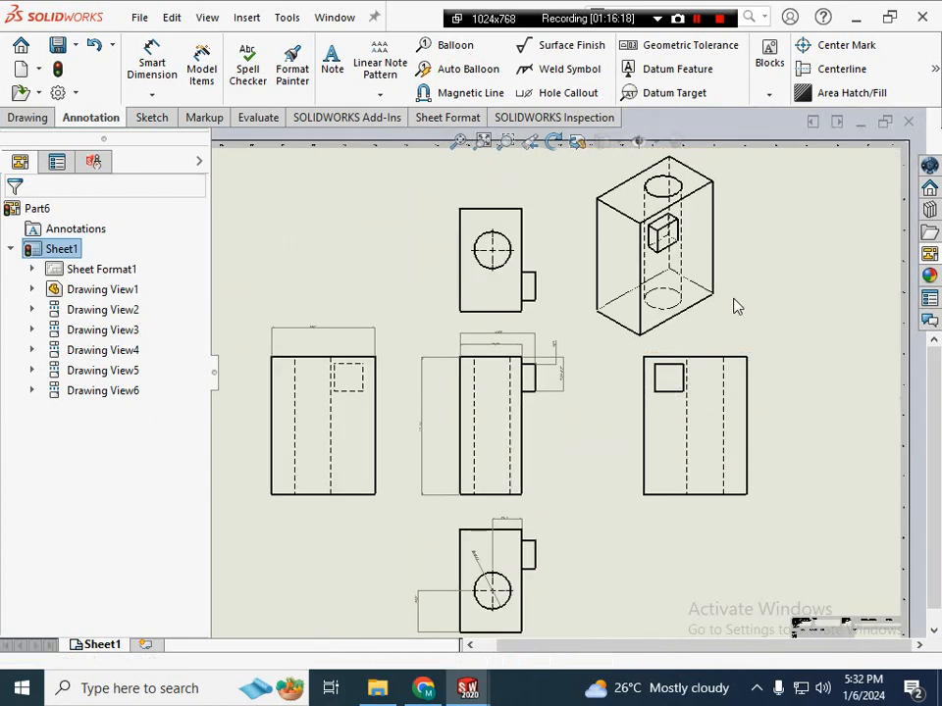
{"action": "left_click", "coordinate": [908, 120]}
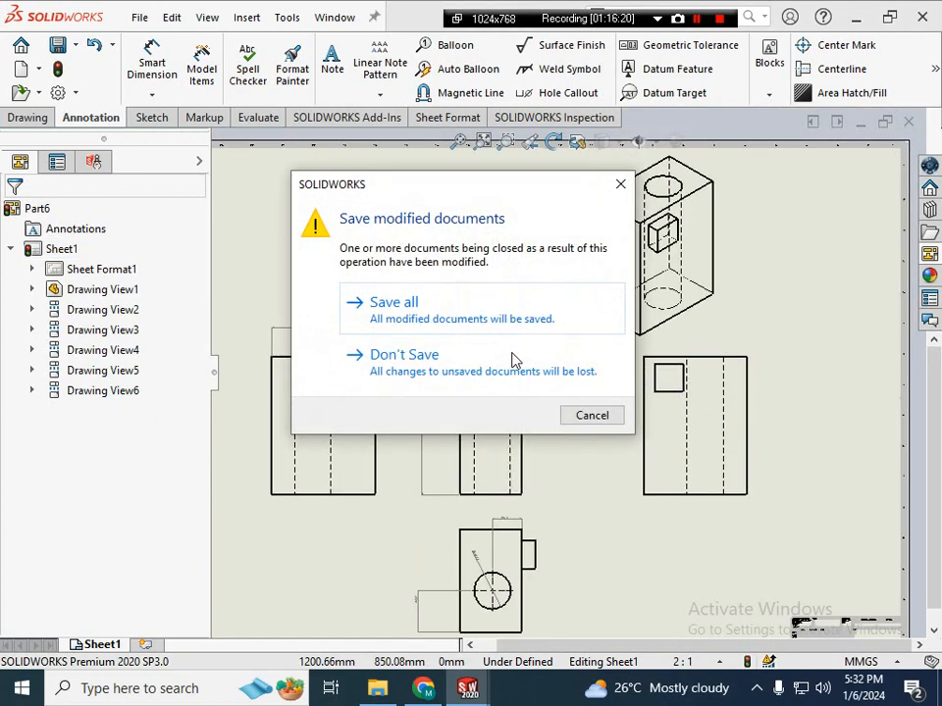
{"action": "left_click", "coordinate": [506, 370]}
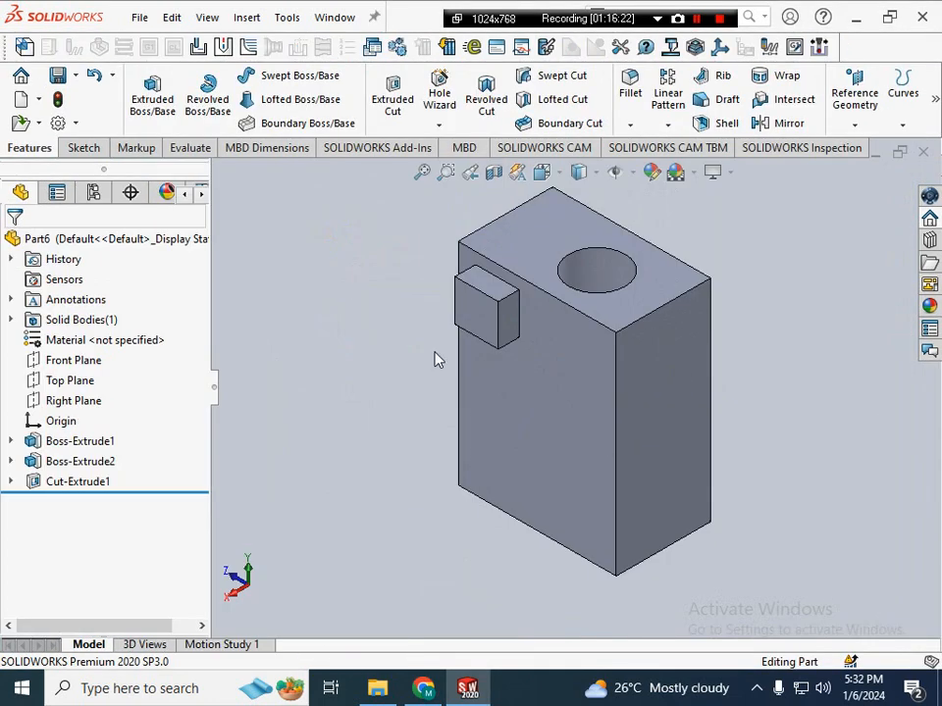
- Fillet the block's near vertical corner edge with a symmetric 1 mm radius
{"action": "scroll", "coordinate": [671, 320], "scroll_direction": "down", "scroll_amount": 3}
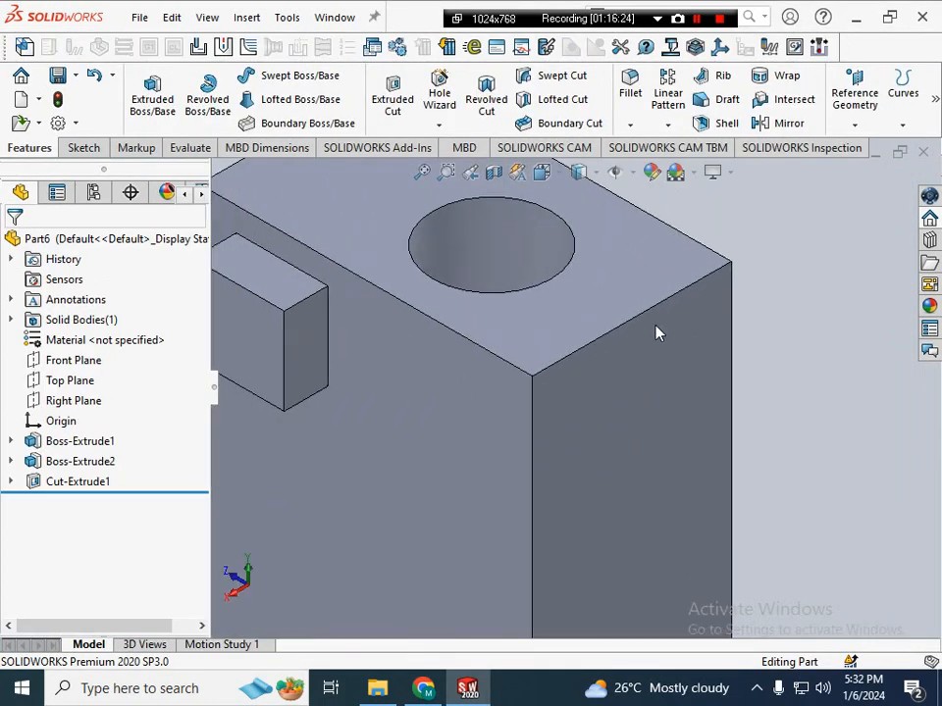
{"action": "scroll", "coordinate": [562, 383], "scroll_direction": "up", "scroll_amount": 2}
{"action": "scroll", "coordinate": [559, 403], "scroll_direction": "down", "scroll_amount": 2}
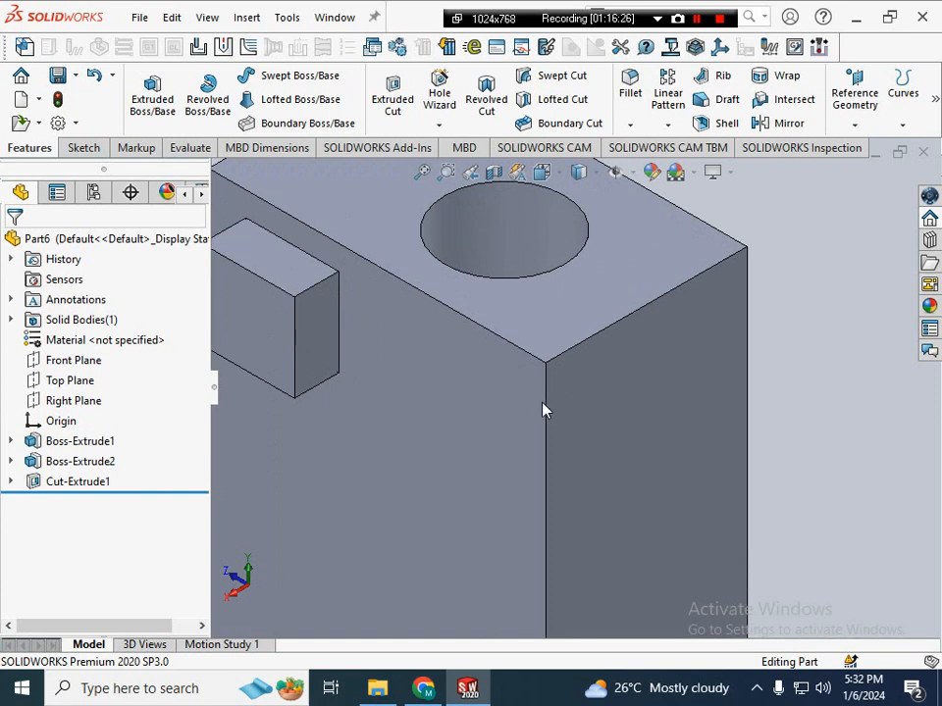
{"action": "left_click", "coordinate": [546, 383]}
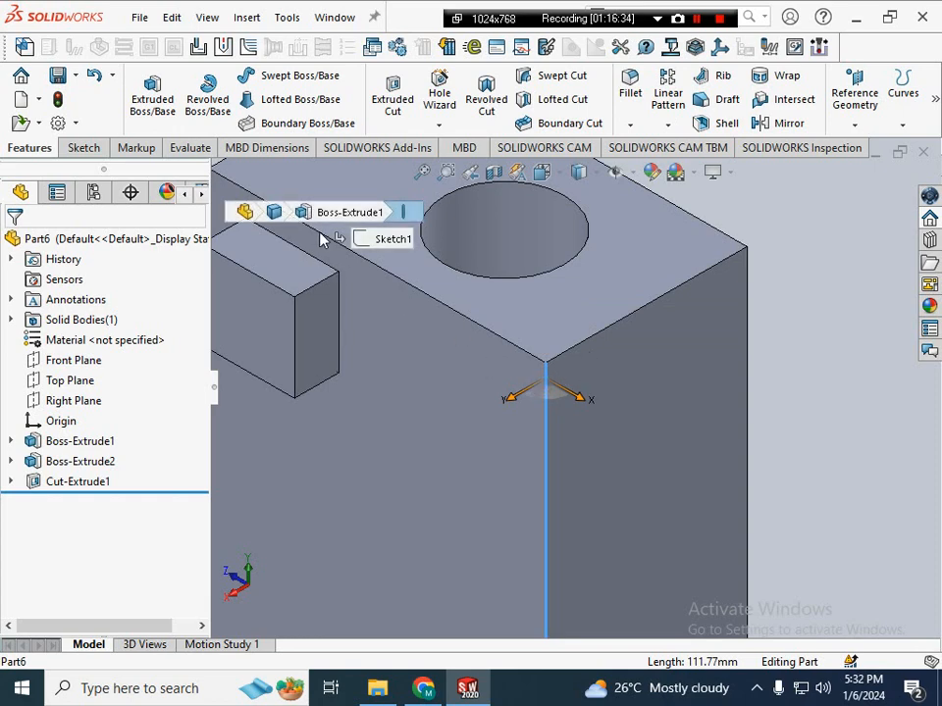
{"action": "left_click", "coordinate": [633, 98]}
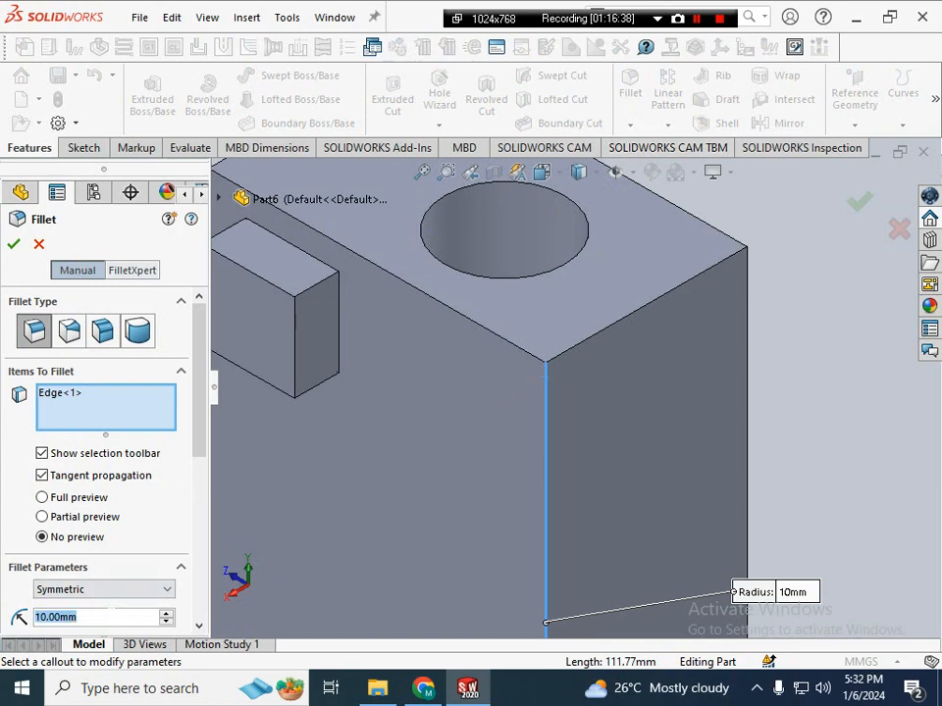
{"action": "type", "text": "1"}
{"action": "key", "text": "Return"}
{"action": "key", "text": "f"}
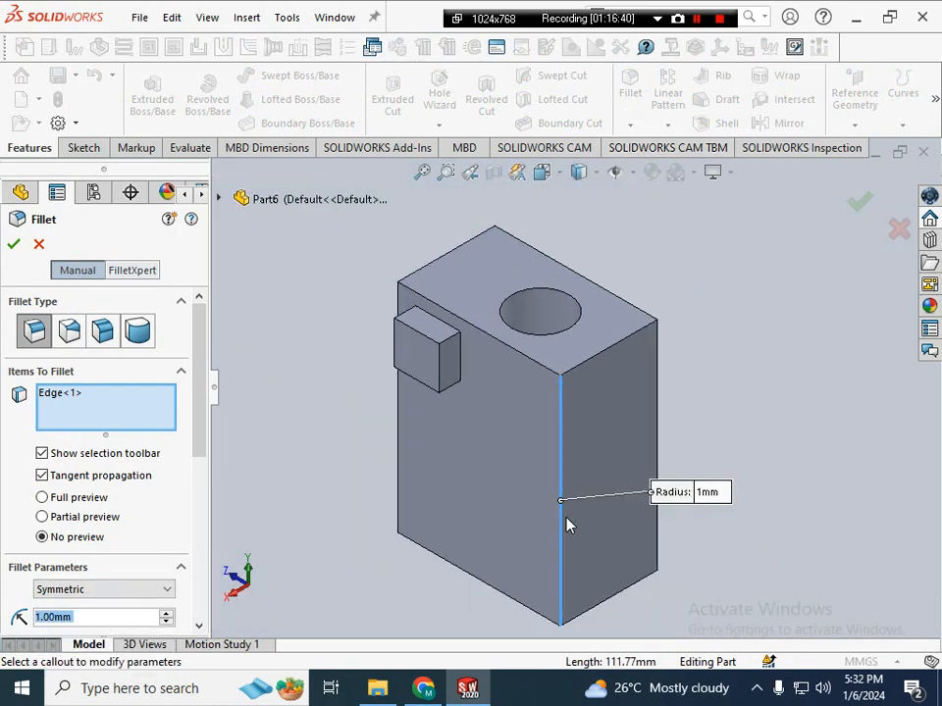
{"action": "scroll", "coordinate": [567, 525], "scroll_direction": "down", "scroll_amount": 3}
{"action": "left_click", "coordinate": [13, 245]}
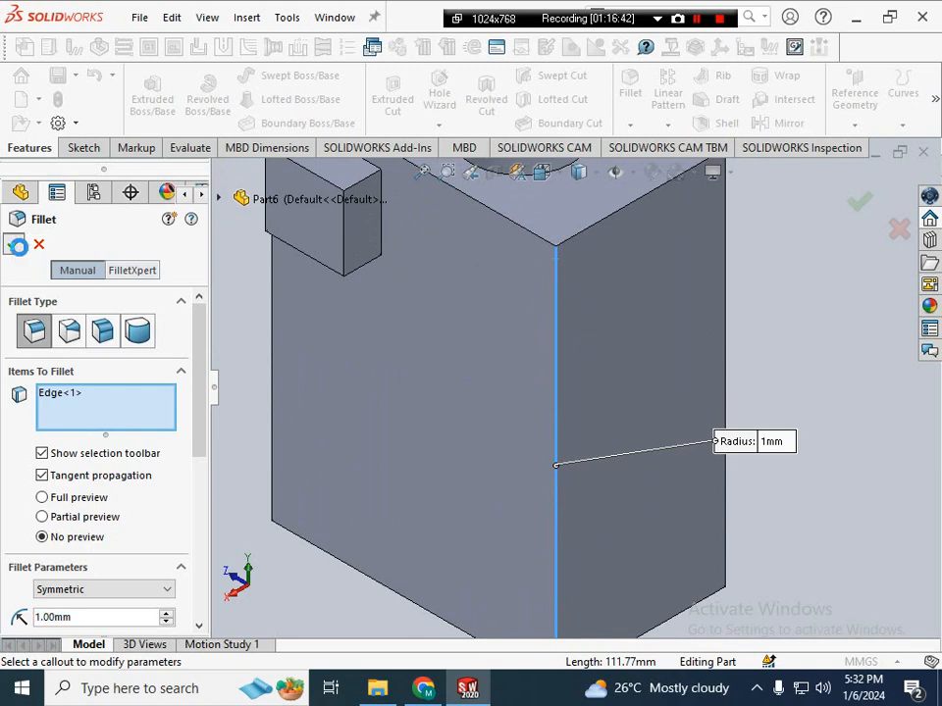
- Chamfer the top edge adjoining the filleted corner at a 1 mm distance, with tangent propagation on
{"action": "scroll", "coordinate": [572, 266], "scroll_direction": "down", "scroll_amount": 4}
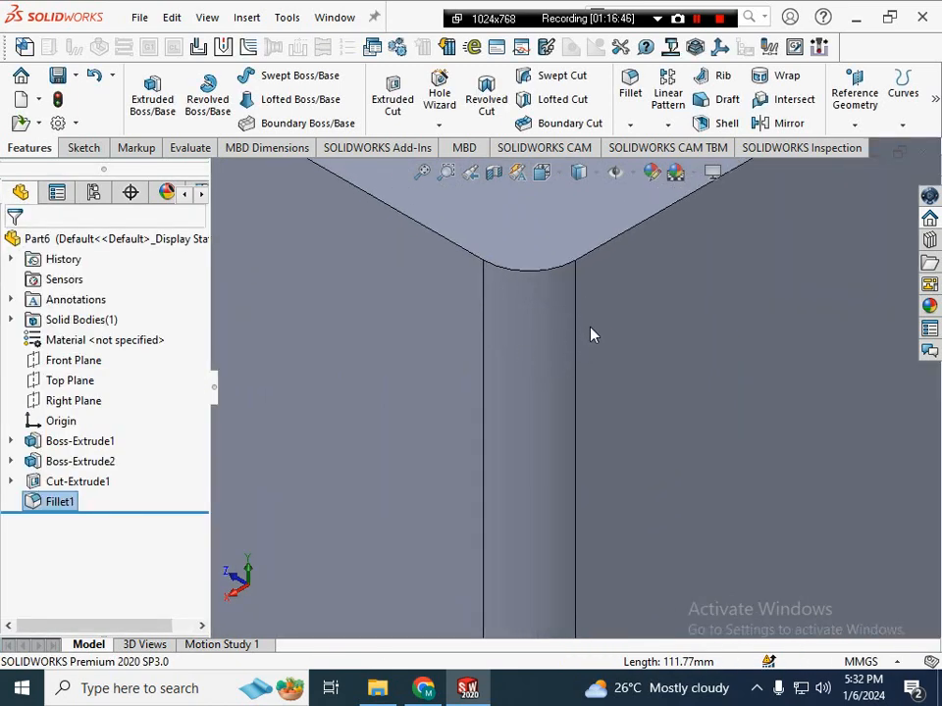
{"action": "scroll", "coordinate": [579, 385], "scroll_direction": "up", "scroll_amount": 4}
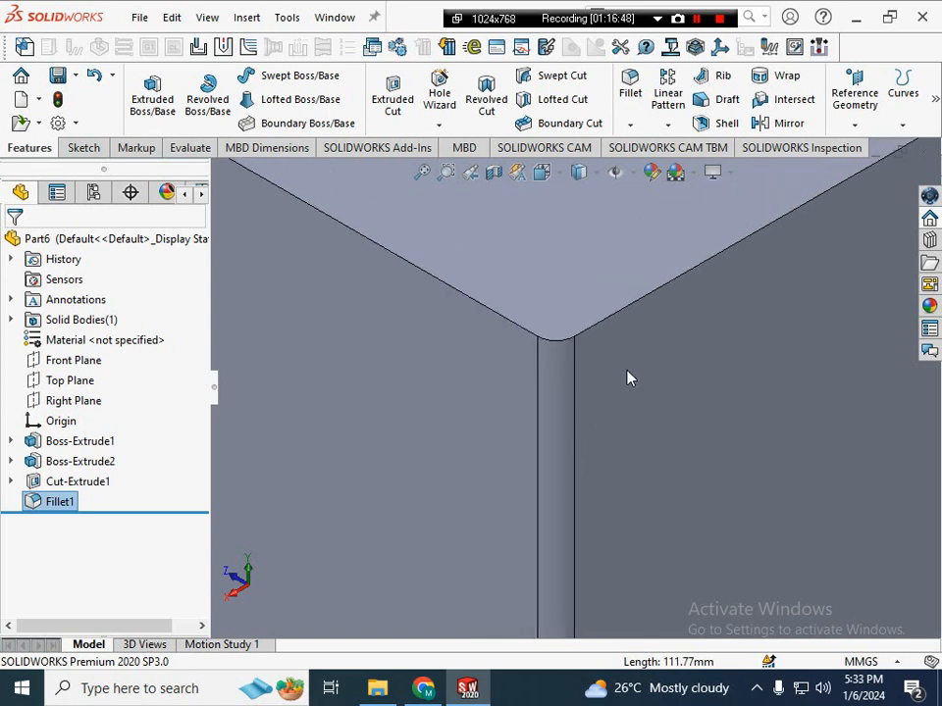
{"action": "left_click", "coordinate": [625, 321]}
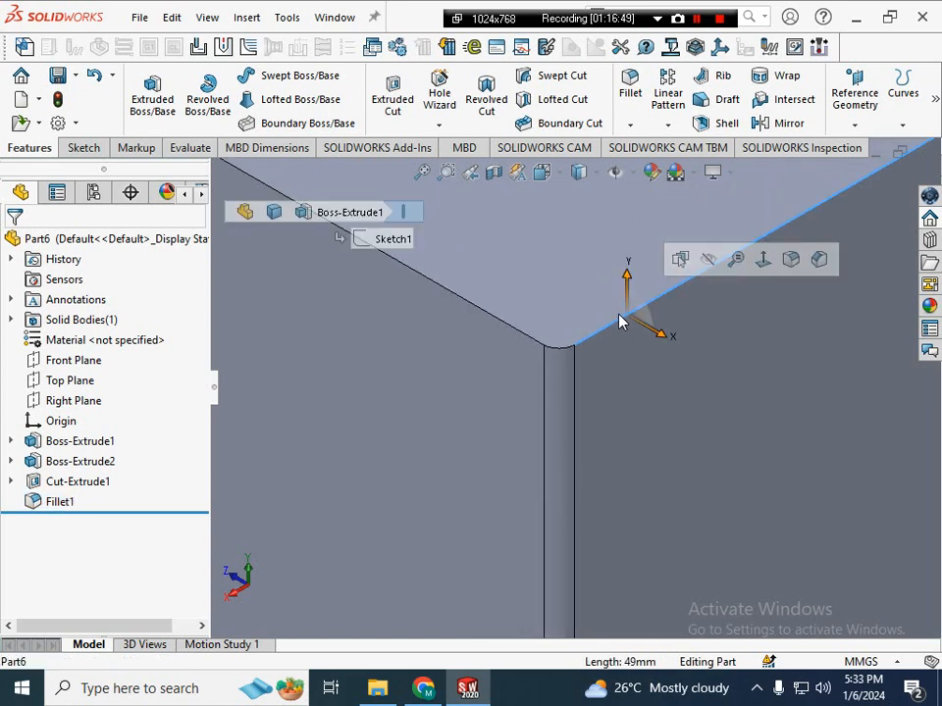
{"action": "left_click", "coordinate": [630, 127]}
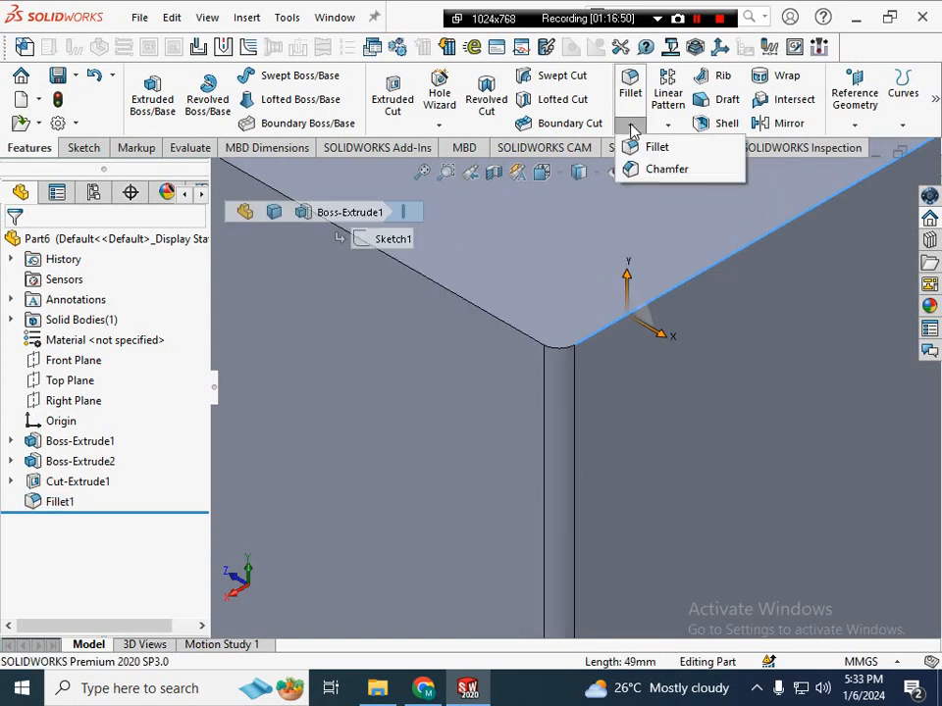
{"action": "left_click", "coordinate": [662, 171]}
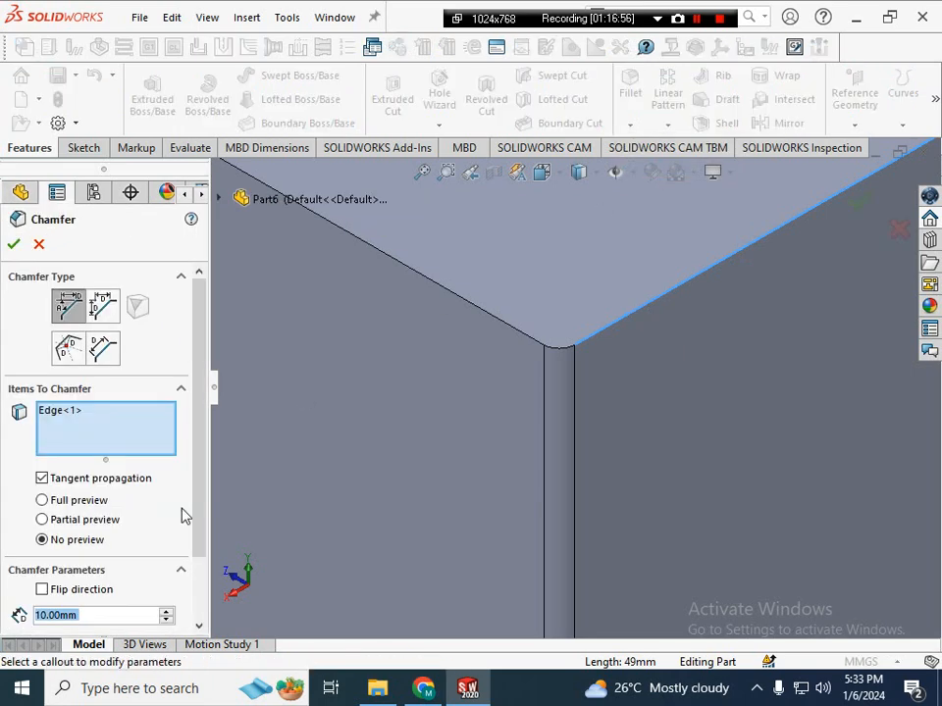
{"action": "type", "text": "1"}
{"action": "key", "text": "Return"}
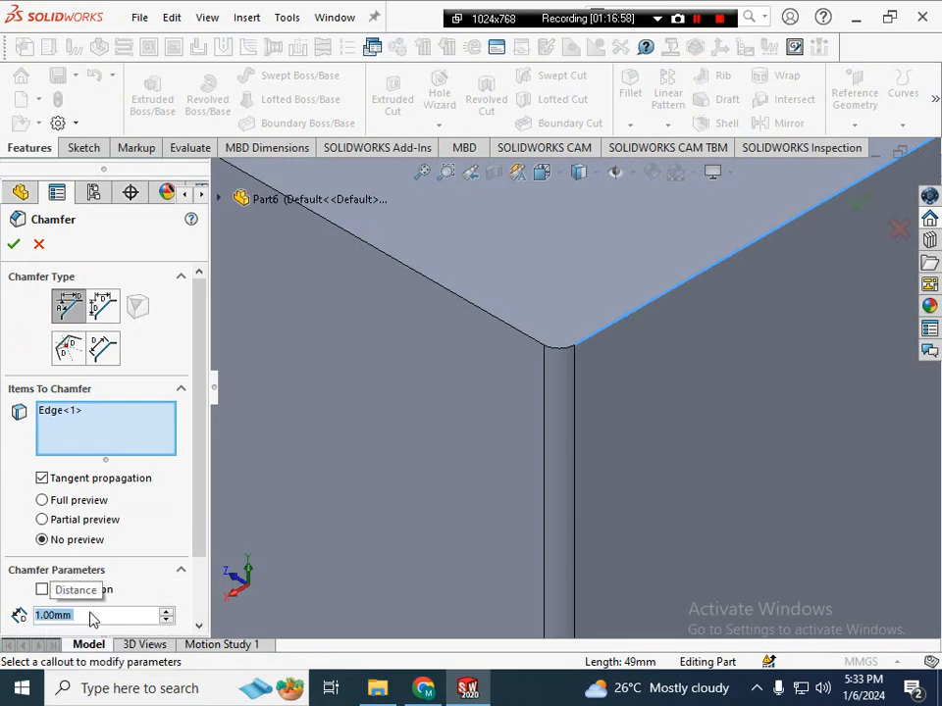
{"action": "left_click", "coordinate": [15, 245]}
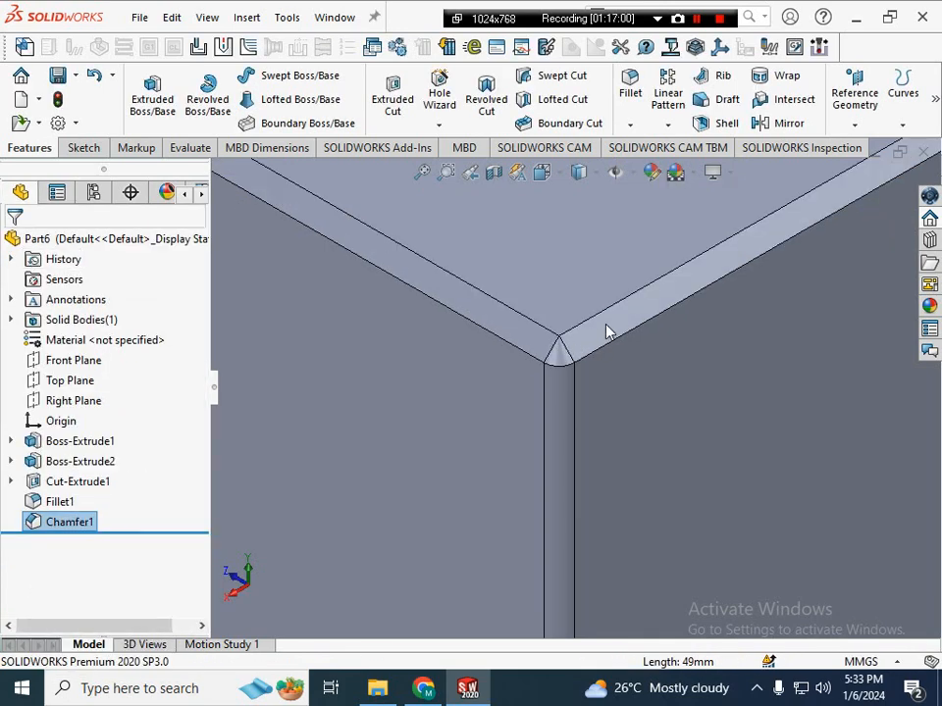
- Examine the filleted corner and the chamfer faces up close to compare the two edge treatments
{"action": "scroll", "coordinate": [608, 330], "scroll_direction": "down", "scroll_amount": 2}
{"action": "scroll", "coordinate": [608, 331], "scroll_direction": "down", "scroll_amount": 1}
{"action": "middle_click_drag", "start_coordinate": [574, 340], "coordinate": [570, 532]}
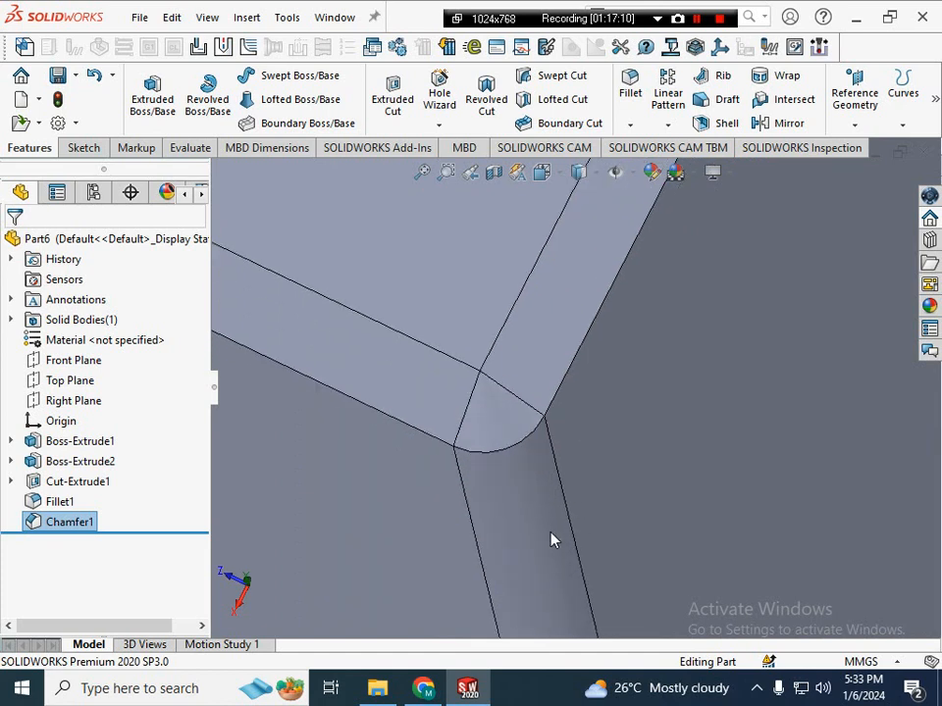
{"action": "left_click", "coordinate": [532, 525]}
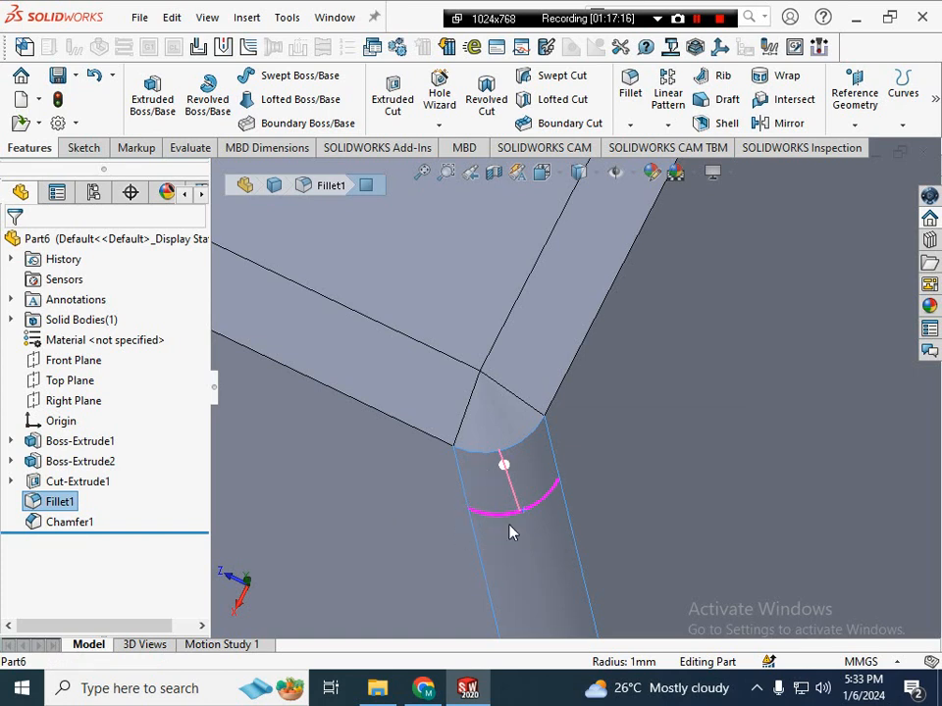
{"action": "left_click", "coordinate": [533, 353]}
{"action": "scroll", "coordinate": [532, 353], "scroll_direction": "down", "scroll_amount": 2}
{"action": "scroll", "coordinate": [555, 383], "scroll_direction": "down", "scroll_amount": 2}
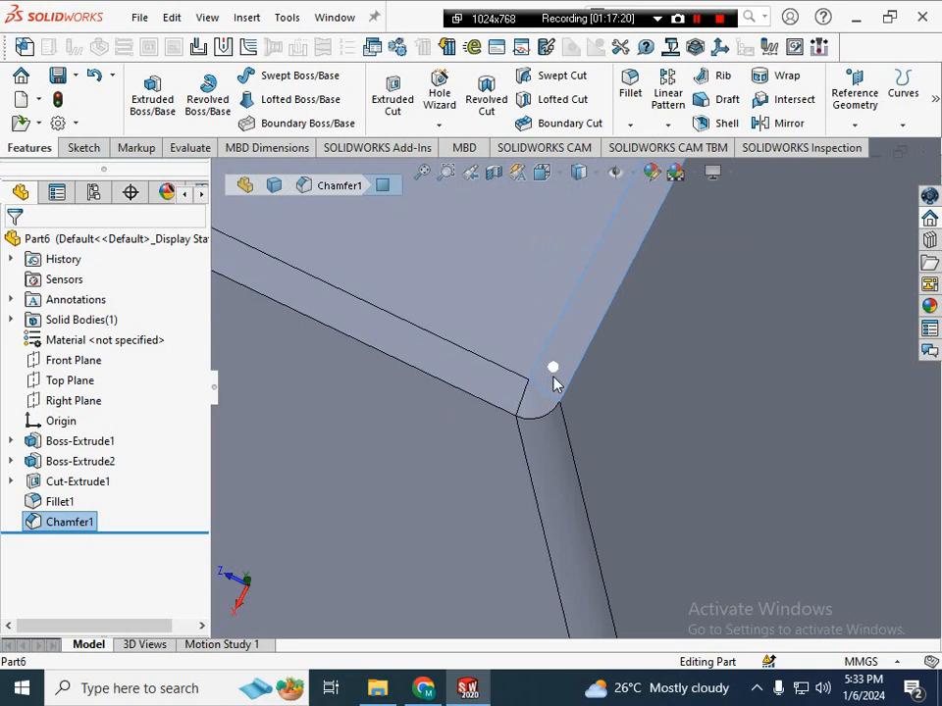
- Switch to Chrome and view the SolidWorks brochure PDF and the MTMS Engineering LinkedIn page
{"action": "left_click", "coordinate": [425, 692]}
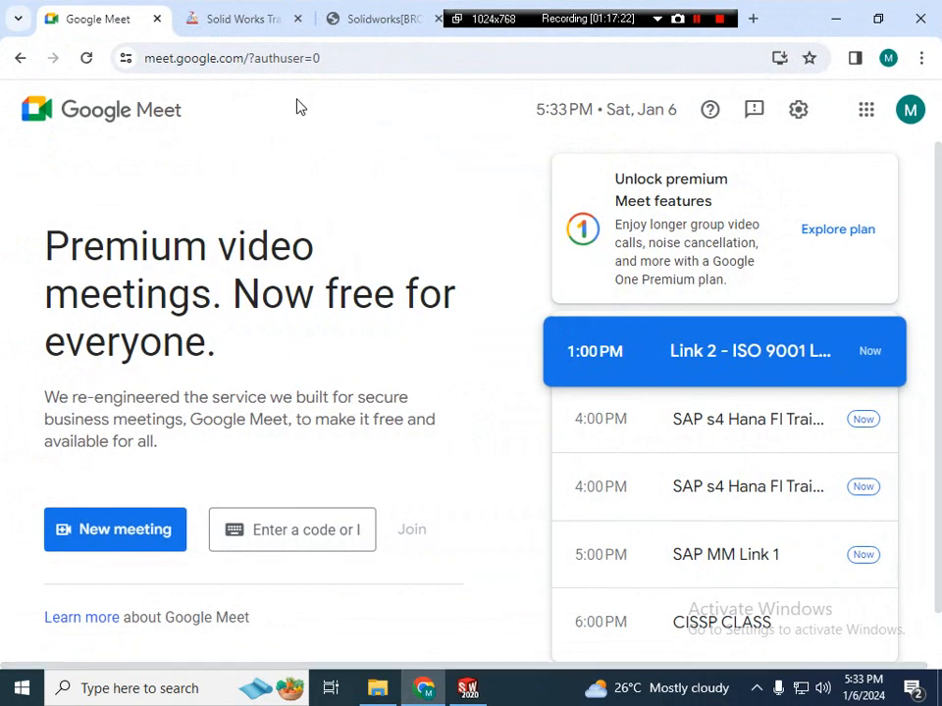
{"action": "left_click", "coordinate": [388, 20]}
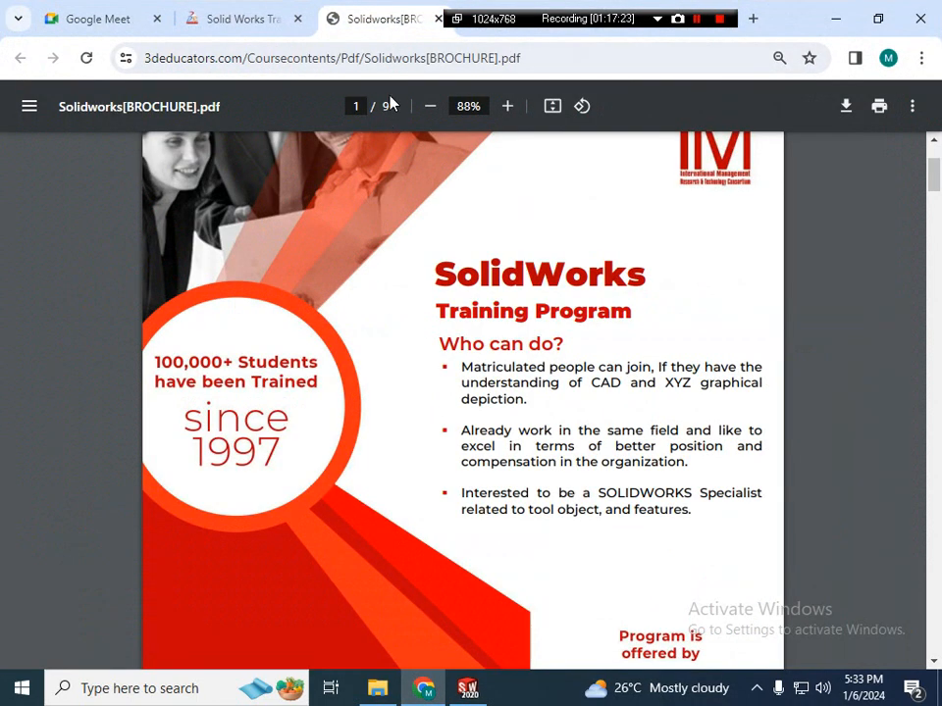
{"action": "left_click", "coordinate": [472, 35]}
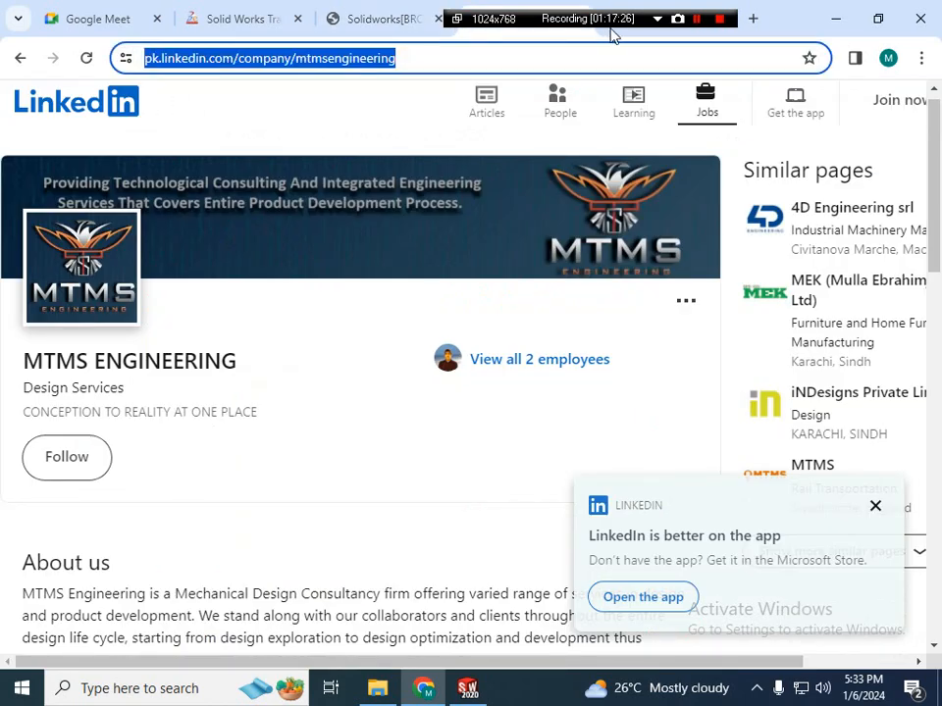
- Search Google Images for "grinder"
{"action": "left_click", "coordinate": [612, 33]}
{"action": "triple_click", "coordinate": [240, 125]}
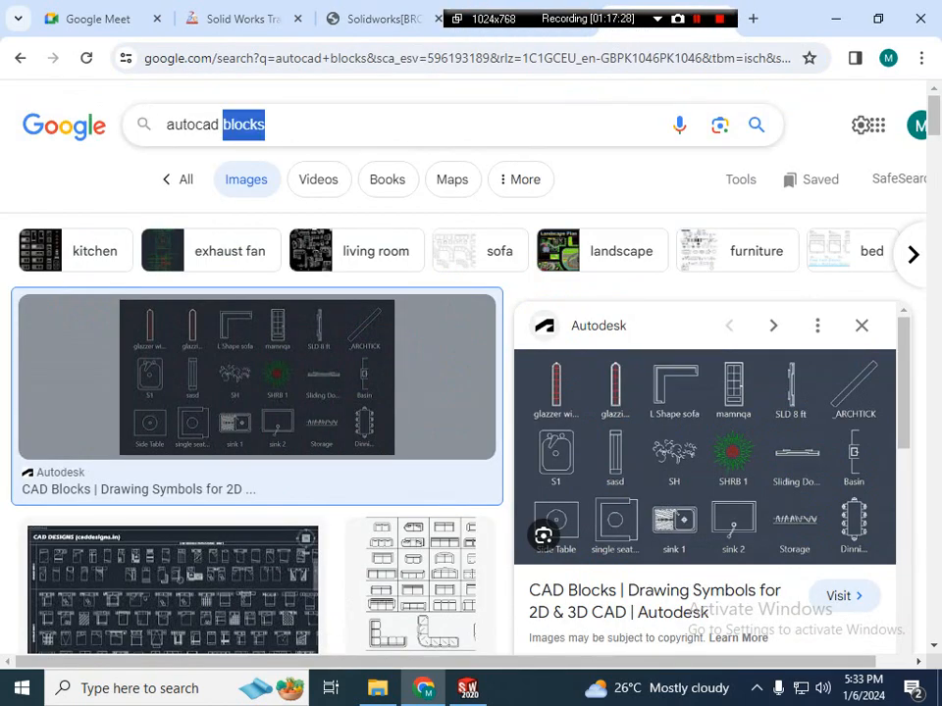
{"action": "type", "text": "gromnde"}
{"action": "key", "text": "BackSpace"}
{"action": "key", "text": "BackSpace"}
{"action": "key", "text": "BackSpace"}
{"action": "key", "text": "BackSpace"}
{"action": "key", "text": "BackSpace"}
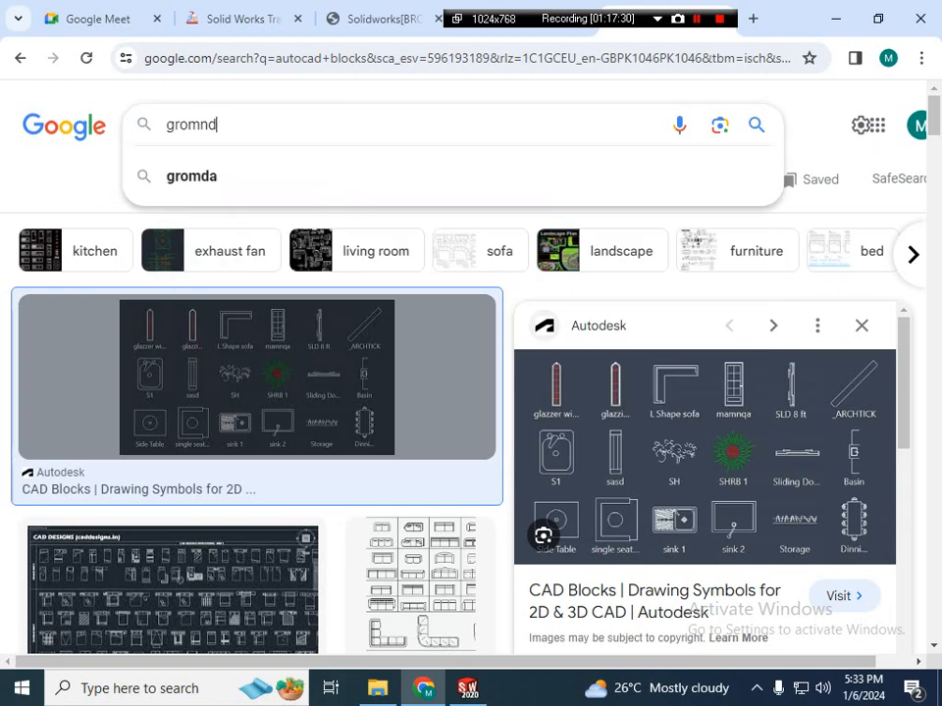
{"action": "type", "text": "inder"}
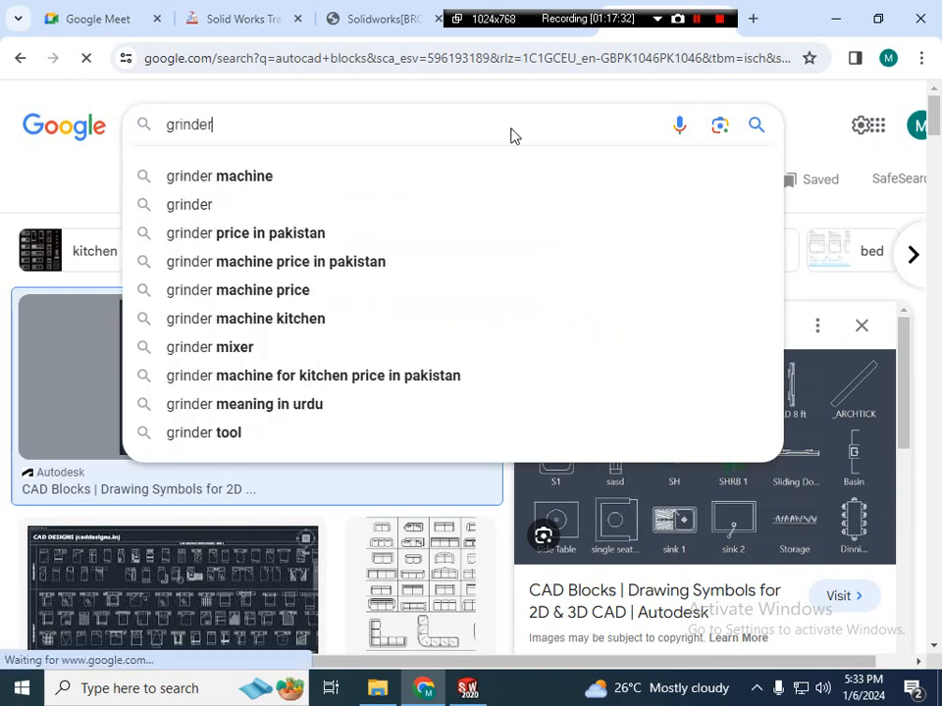
{"action": "key", "text": "Return"}
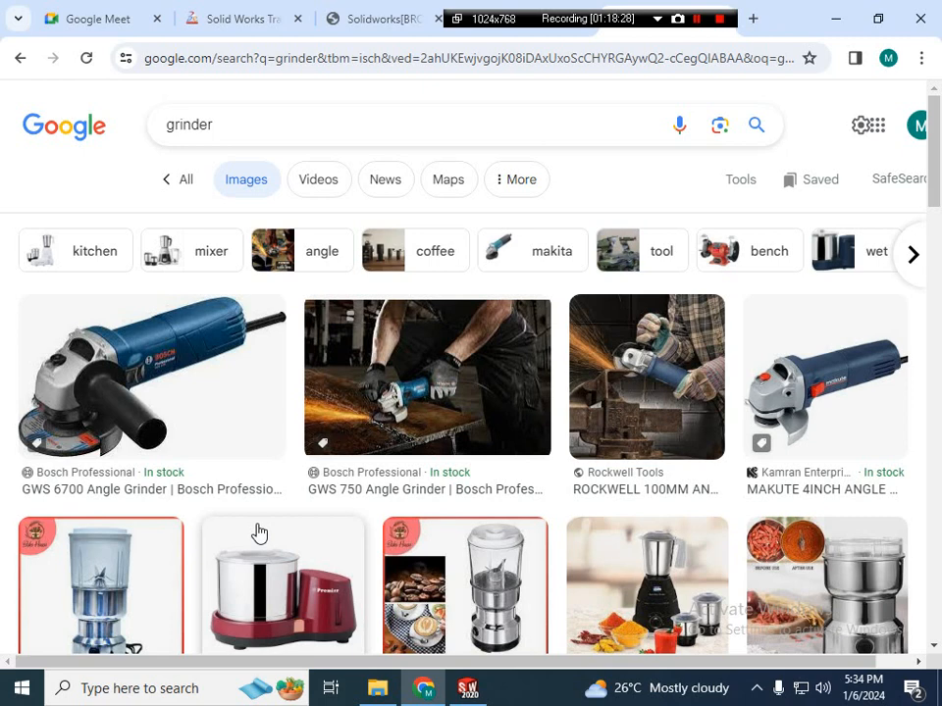
- Switch back to SOLIDWORKS and inspect the block's filleted and chamfered corner
{"action": "key", "text": "alt+Tab"}
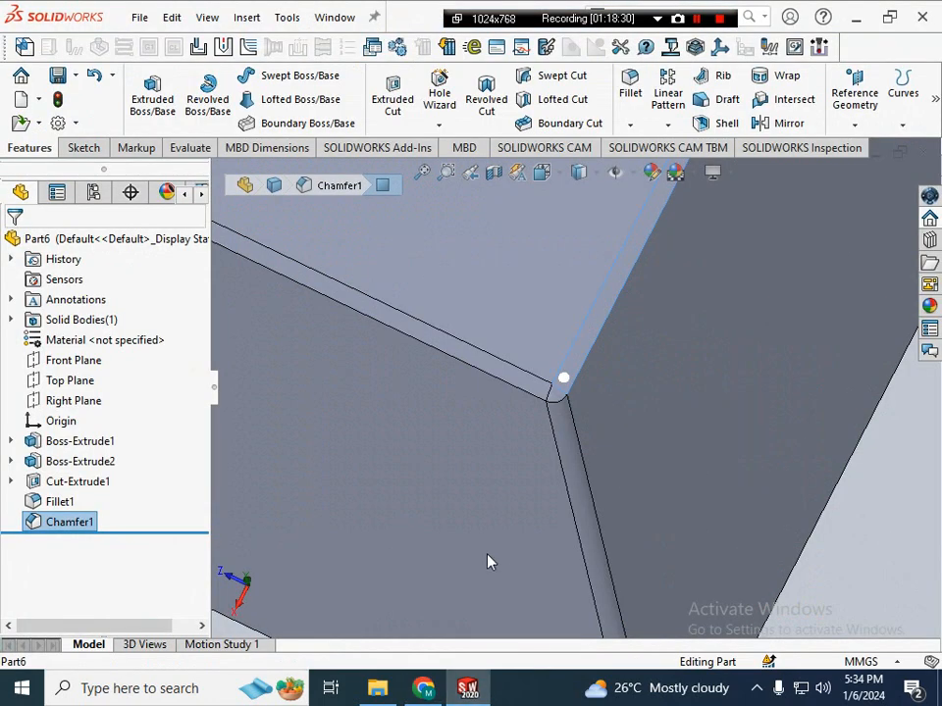
{"action": "left_click", "coordinate": [563, 432]}
{"action": "scroll", "coordinate": [565, 422], "scroll_direction": "up", "scroll_amount": 5}
{"action": "key", "text": "Escape"}
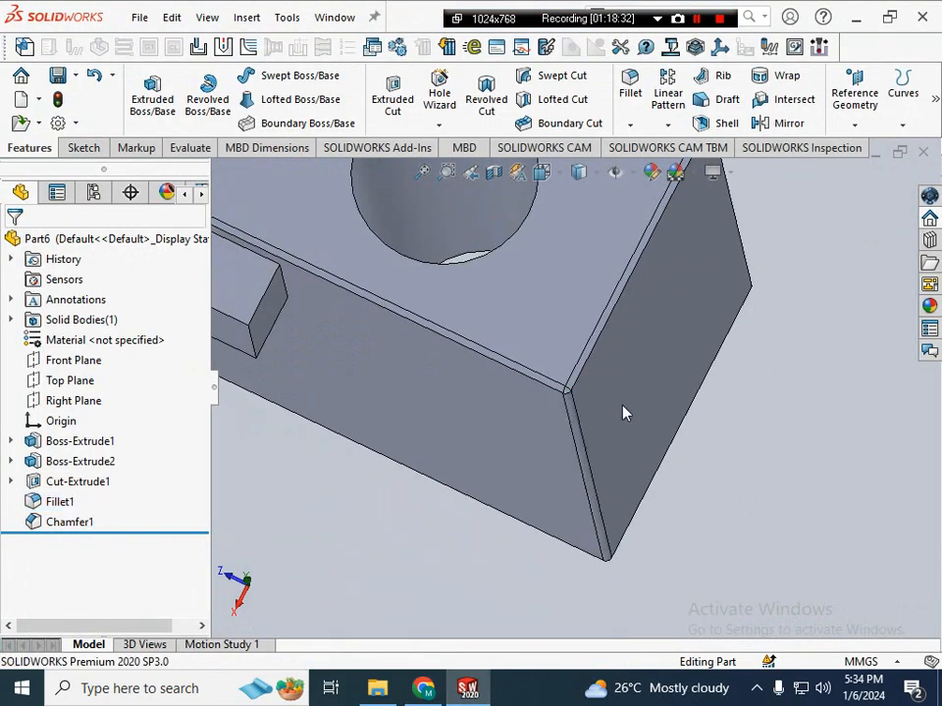
{"action": "left_click", "coordinate": [593, 336]}
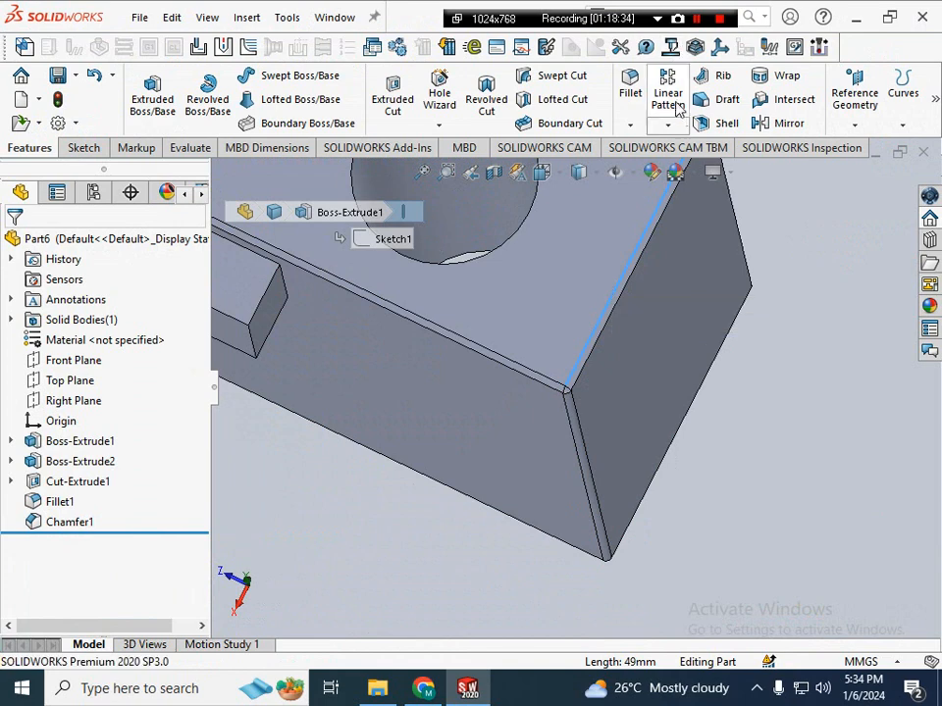
{"action": "left_click", "coordinate": [722, 476]}
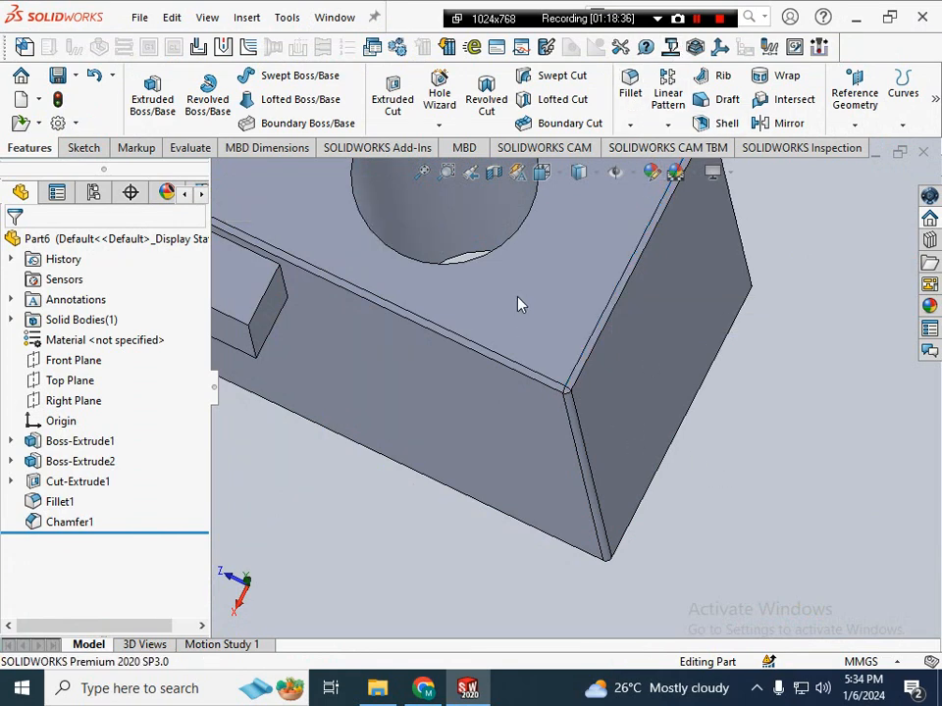
- Chamfer the hole's upper circular edge at a 3 mm distance and 45 degrees, with tangent propagation on
{"action": "scroll", "coordinate": [520, 285], "scroll_direction": "down", "scroll_amount": 4}
{"action": "scroll", "coordinate": [526, 245], "scroll_direction": "up", "scroll_amount": 5}
{"action": "scroll", "coordinate": [512, 215], "scroll_direction": "down", "scroll_amount": 3}
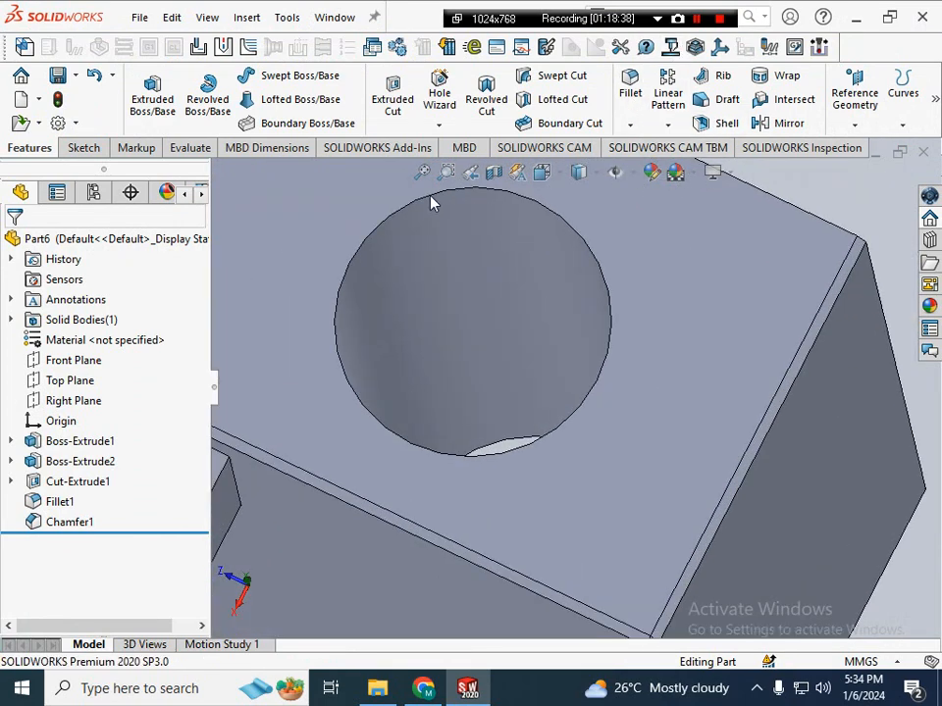
{"action": "left_click", "coordinate": [431, 203]}
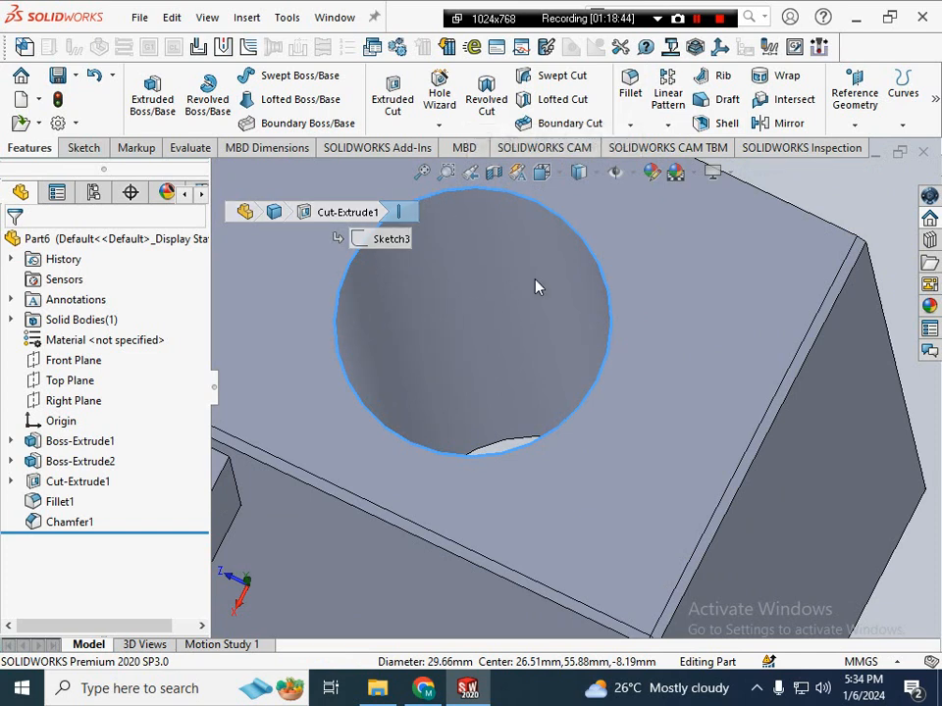
{"action": "left_click", "coordinate": [630, 124]}
{"action": "left_click", "coordinate": [647, 171]}
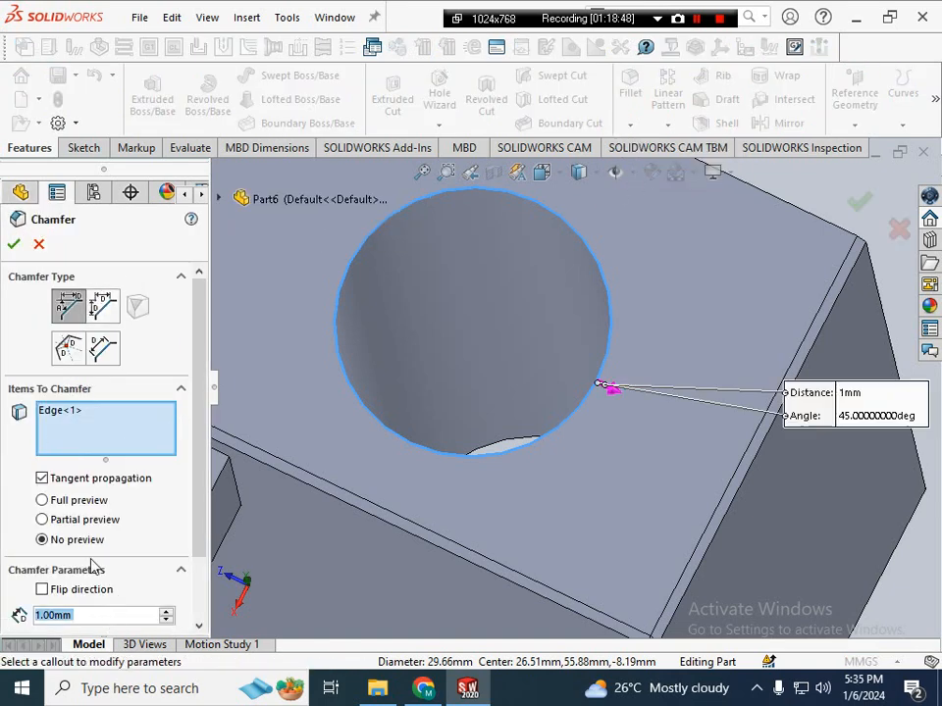
{"action": "type", "text": "3"}
{"action": "key", "text": "Return"}
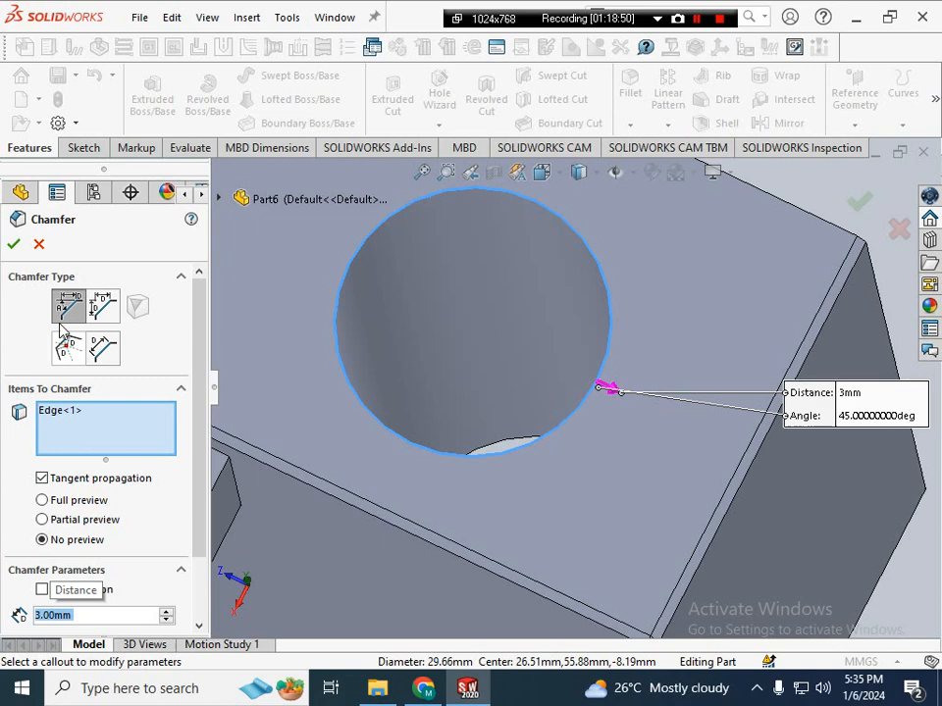
{"action": "left_click", "coordinate": [13, 244]}
- Examine the chamfered rim of the hole from several angles and up close
{"action": "left_click", "coordinate": [465, 316]}
{"action": "scroll", "coordinate": [694, 321], "scroll_direction": "up", "scroll_amount": 6}
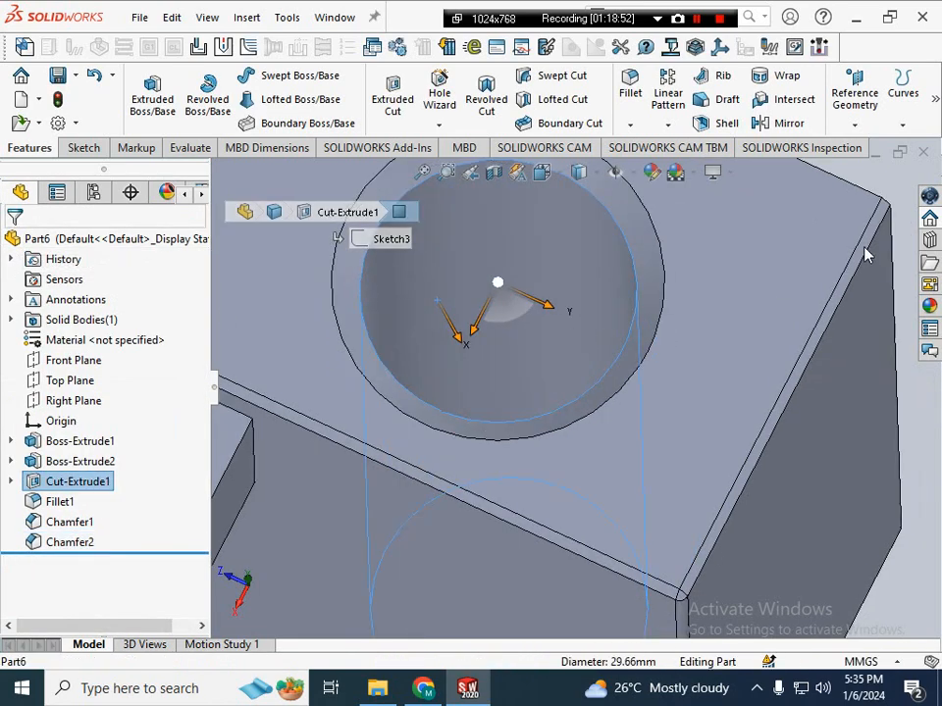
{"action": "key", "text": "Escape"}
{"action": "middle_click_drag", "start_coordinate": [687, 301], "coordinate": [693, 235]}
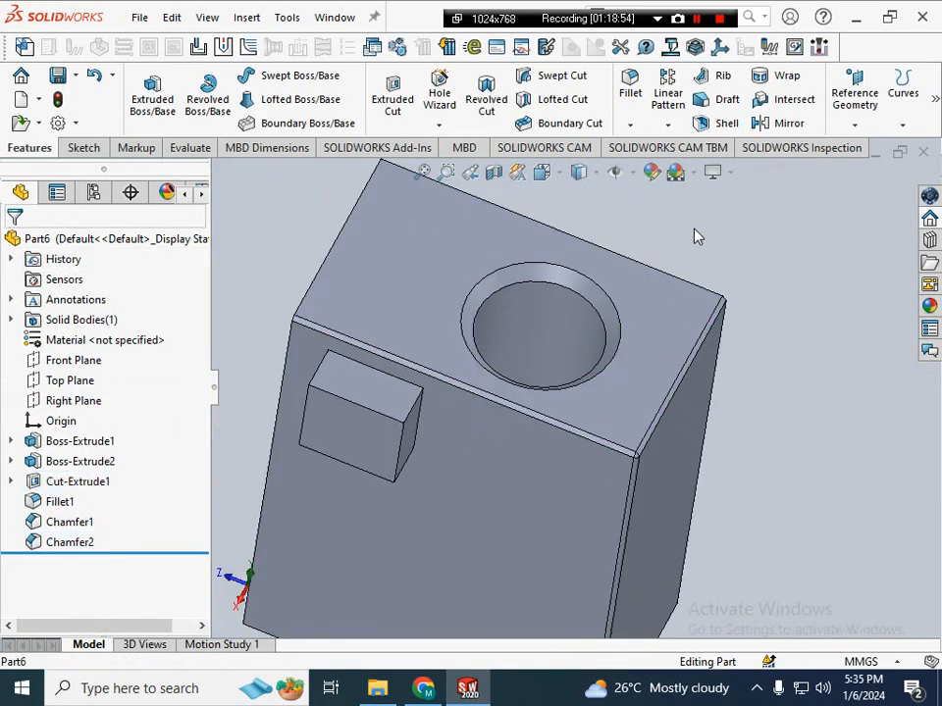
{"action": "middle_click_drag", "start_coordinate": [595, 320], "coordinate": [600, 267]}
{"action": "scroll", "coordinate": [576, 285], "scroll_direction": "down", "scroll_amount": 5}
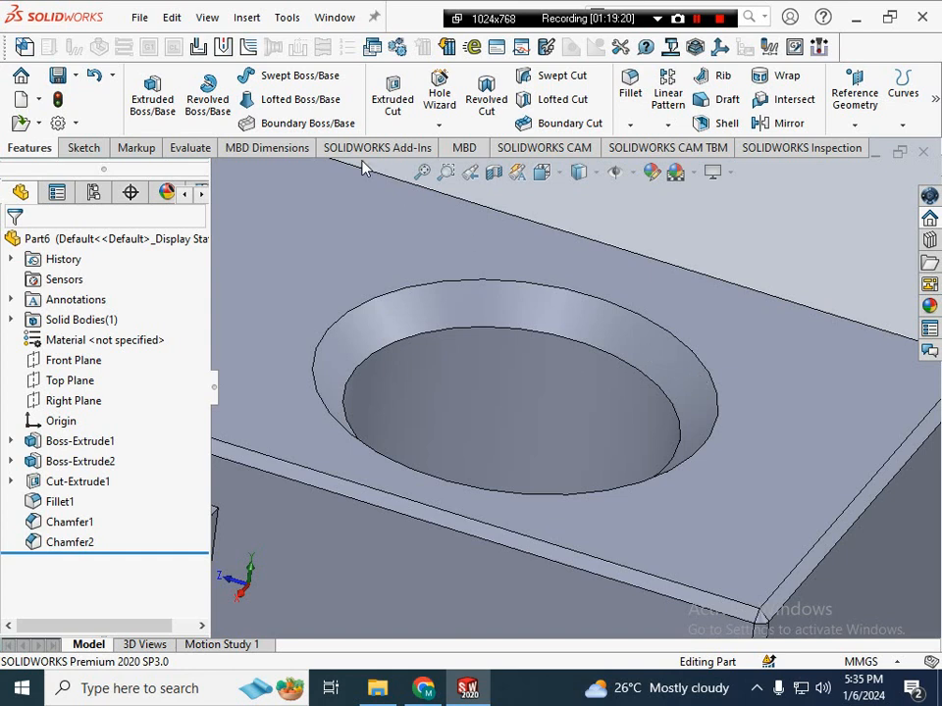
- Start a new sketch on the block's top face
{"action": "left_click", "coordinate": [282, 149]}
{"action": "left_click", "coordinate": [30, 152]}
{"action": "scroll", "coordinate": [577, 419], "scroll_direction": "up", "scroll_amount": 5}
{"action": "right_click", "coordinate": [517, 373]}
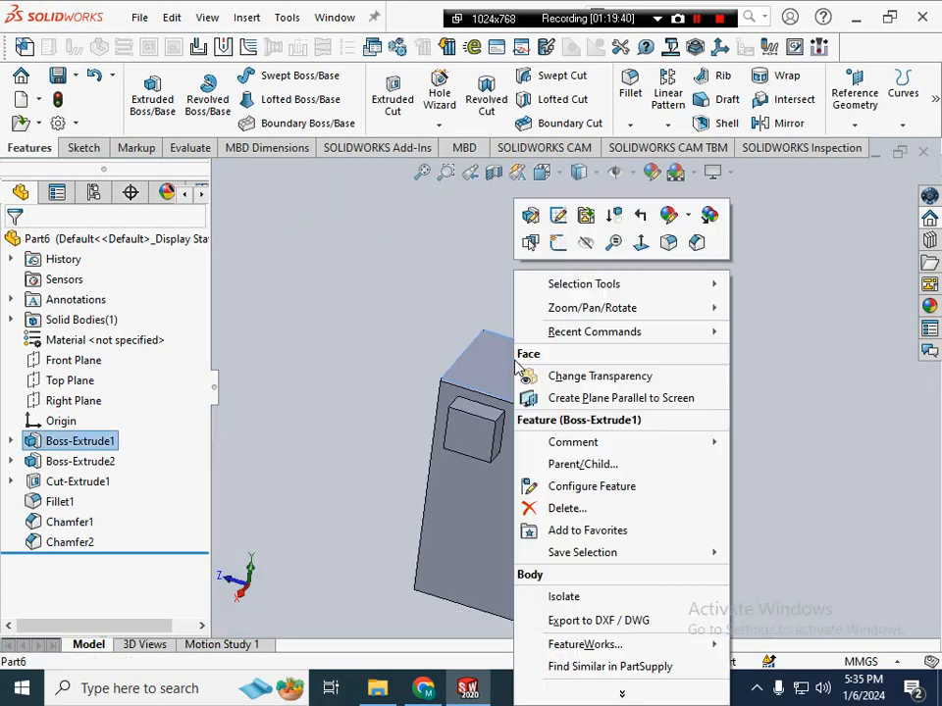
{"action": "left_click", "coordinate": [557, 242]}
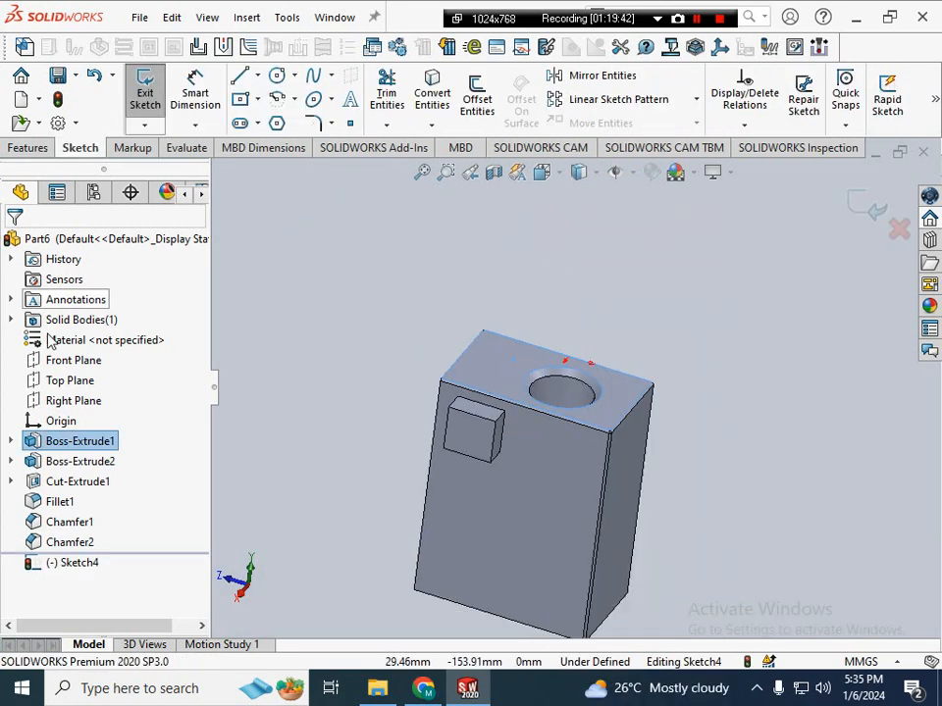
{"action": "right_click_drag", "start_coordinate": [423, 316], "coordinate": [490, 322]}
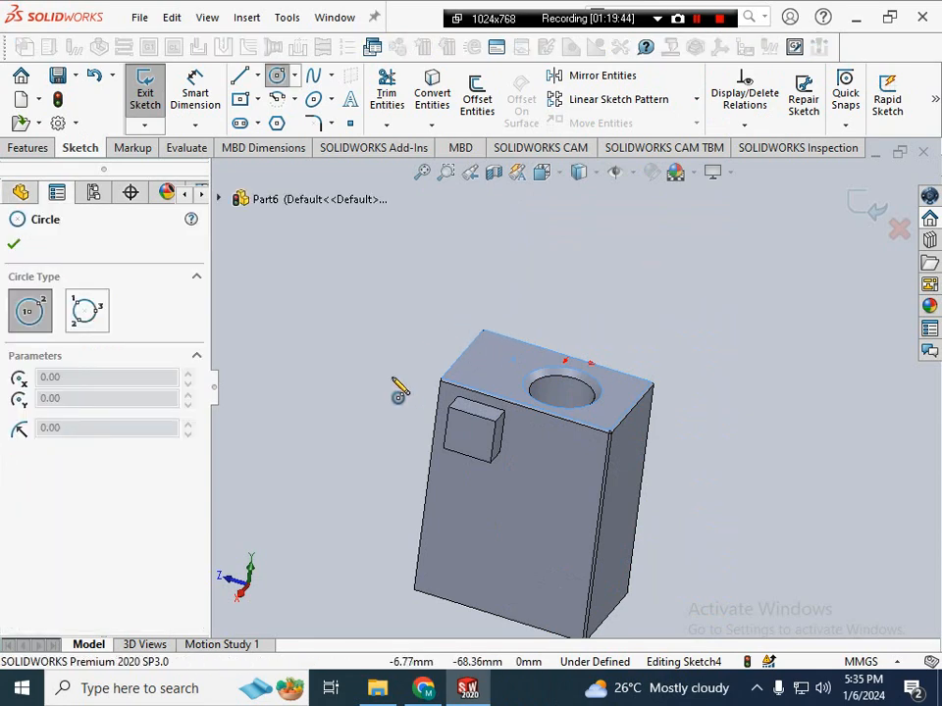
{"action": "right_click_drag", "start_coordinate": [392, 379], "coordinate": [395, 432]}
{"action": "mouse_move", "coordinate": [401, 272]}
{"action": "left_mouse_down"}
{"action": "mouse_move", "coordinate": [441, 301]}
{"action": "mouse_move", "coordinate": [397, 312]}
{"action": "left_mouse_up"}
{"action": "key", "text": "Escape"}
{"action": "key", "text": "Delete"}
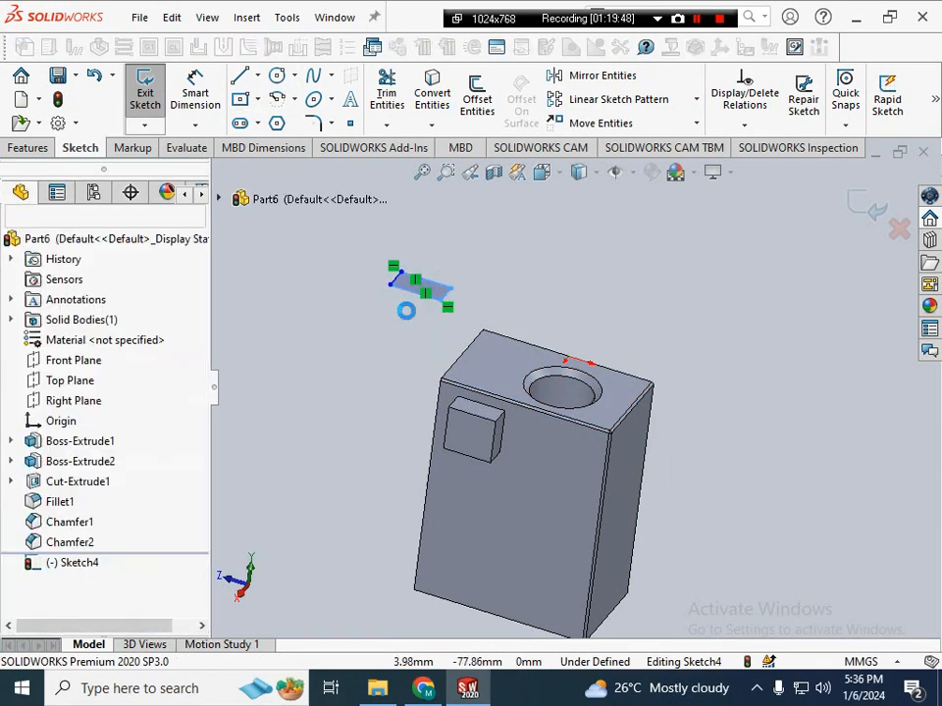
- Sketch a large corner rectangle on the top-face plane, overhanging the block on all sides
{"action": "left_click", "coordinate": [240, 99]}
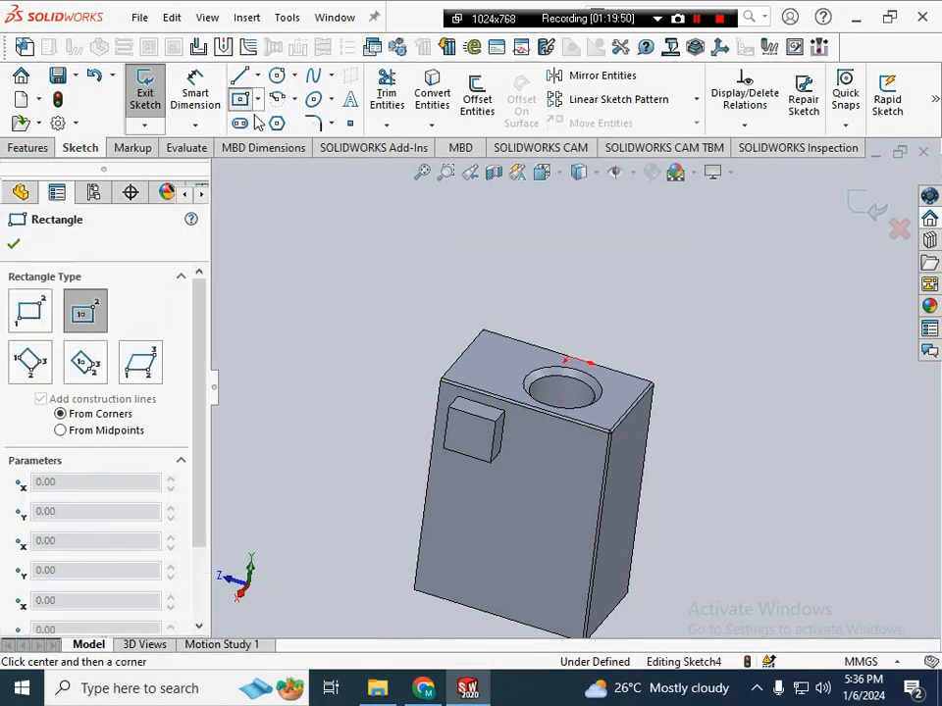
{"action": "left_click", "coordinate": [257, 99]}
{"action": "left_click", "coordinate": [300, 122]}
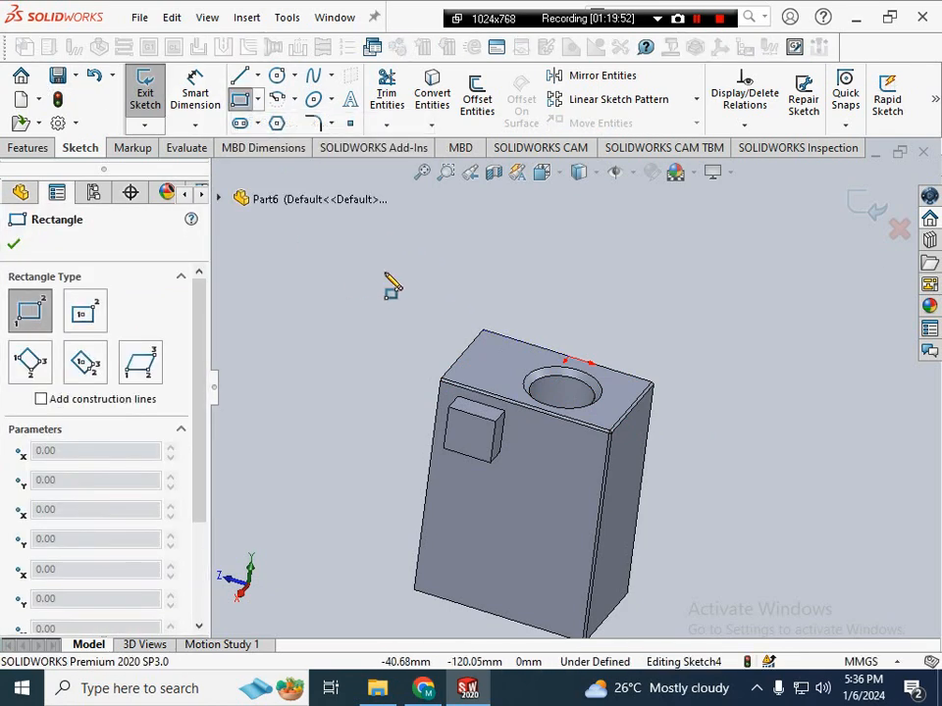
{"action": "left_click", "coordinate": [358, 241]}
{"action": "left_click", "coordinate": [737, 531]}
- Extrude the large rectangle upward 11 mm as a blind boss with the result merged
{"action": "left_click", "coordinate": [30, 149]}
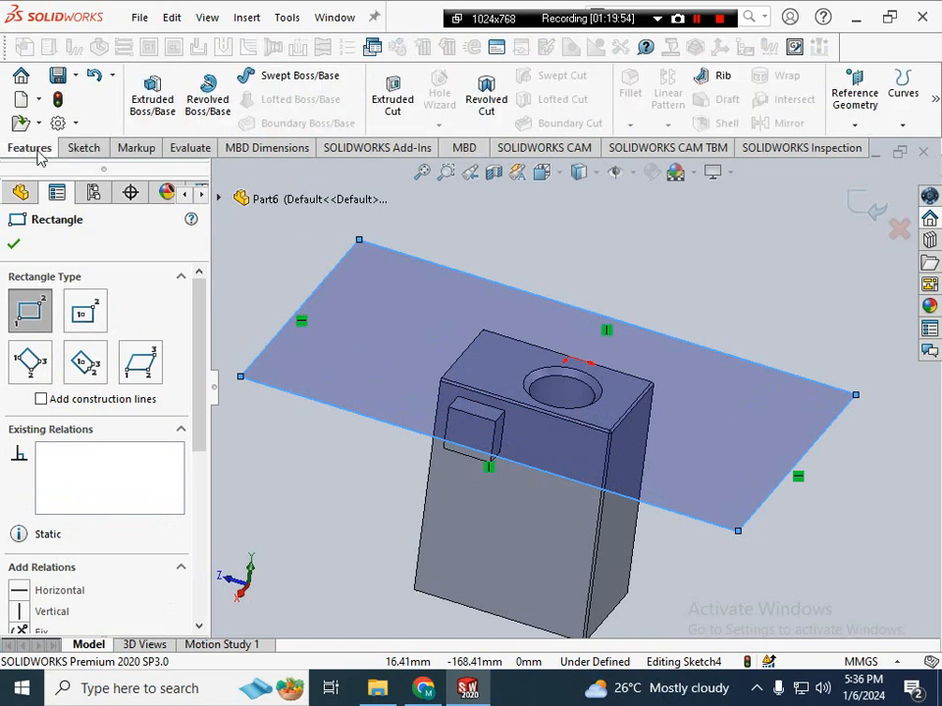
{"action": "left_click", "coordinate": [146, 114]}
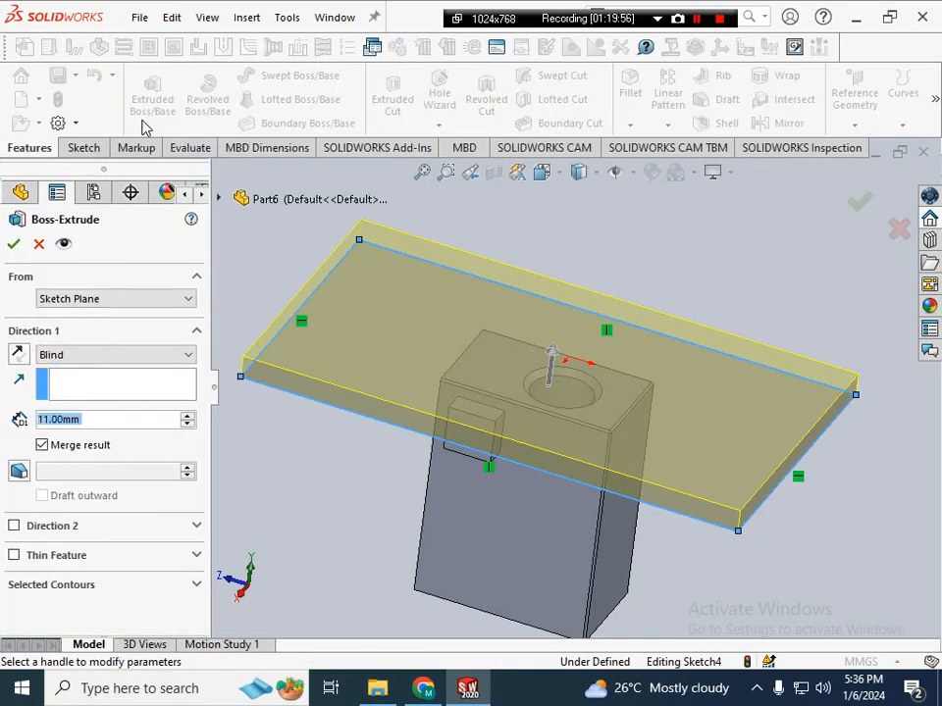
{"action": "left_click", "coordinate": [14, 245]}
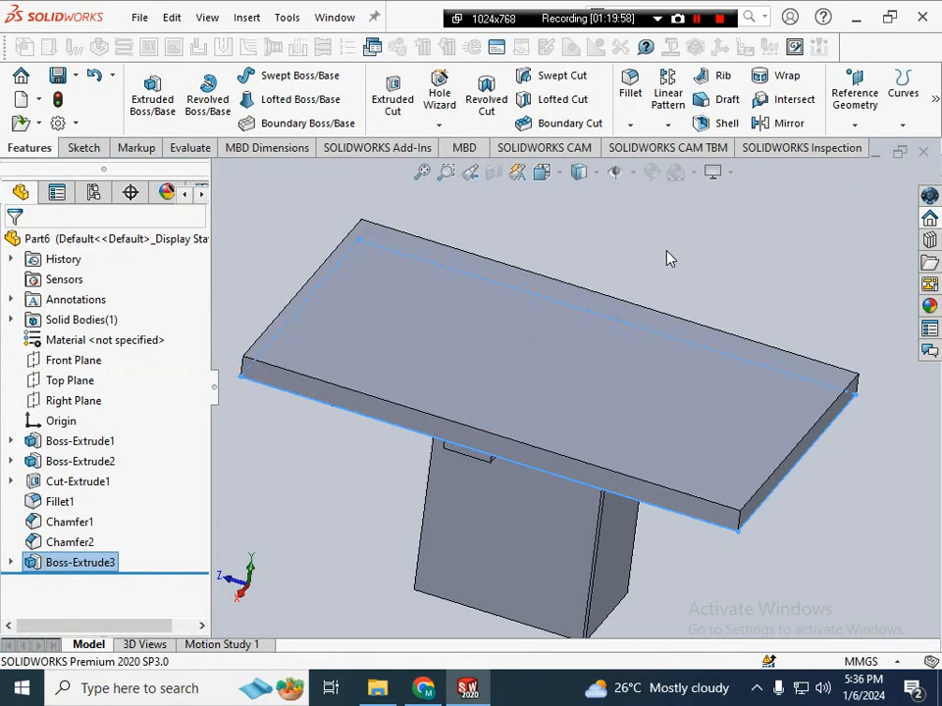
- Start a new sketch on the upper face of the overhanging plate
{"action": "right_click", "coordinate": [578, 400]}
{"action": "left_click", "coordinate": [584, 398]}
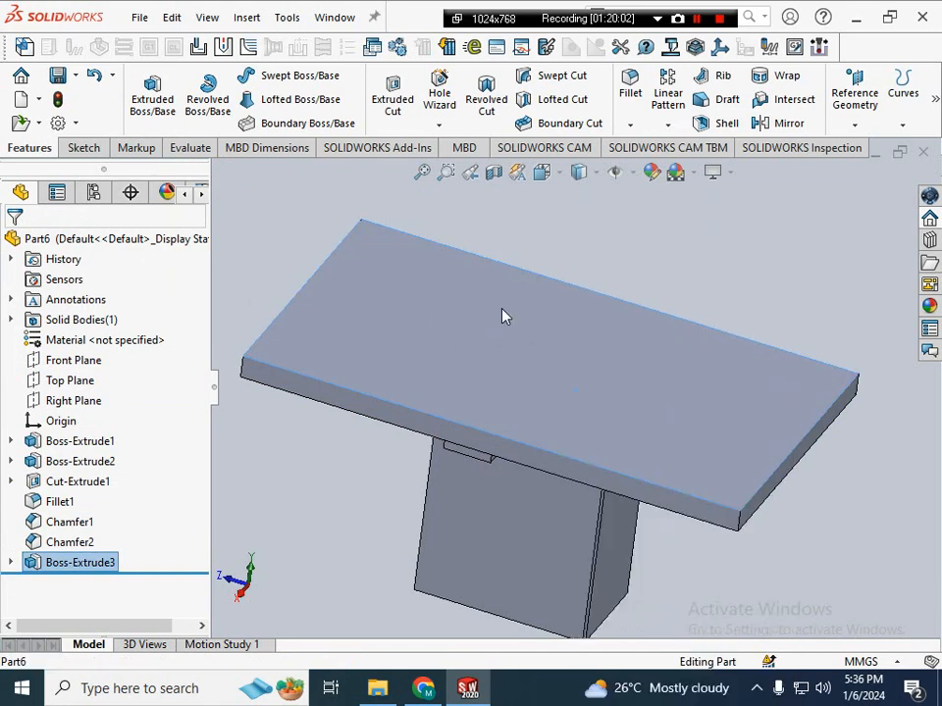
{"action": "mouse_move", "coordinate": [567, 310]}
{"action": "middle_mouse_down"}
{"action": "mouse_move", "coordinate": [575, 347]}
{"action": "mouse_move", "coordinate": [586, 341]}
{"action": "middle_mouse_up"}
{"action": "right_click", "coordinate": [576, 374]}
{"action": "key", "text": "Escape"}
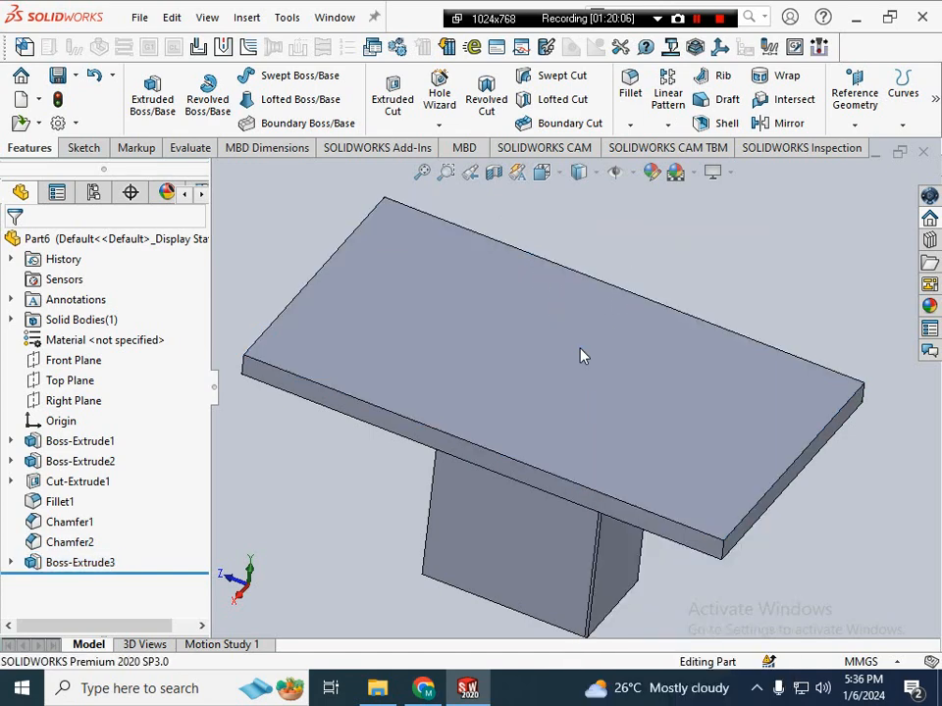
{"action": "right_click", "coordinate": [580, 355]}
{"action": "left_click", "coordinate": [618, 249]}
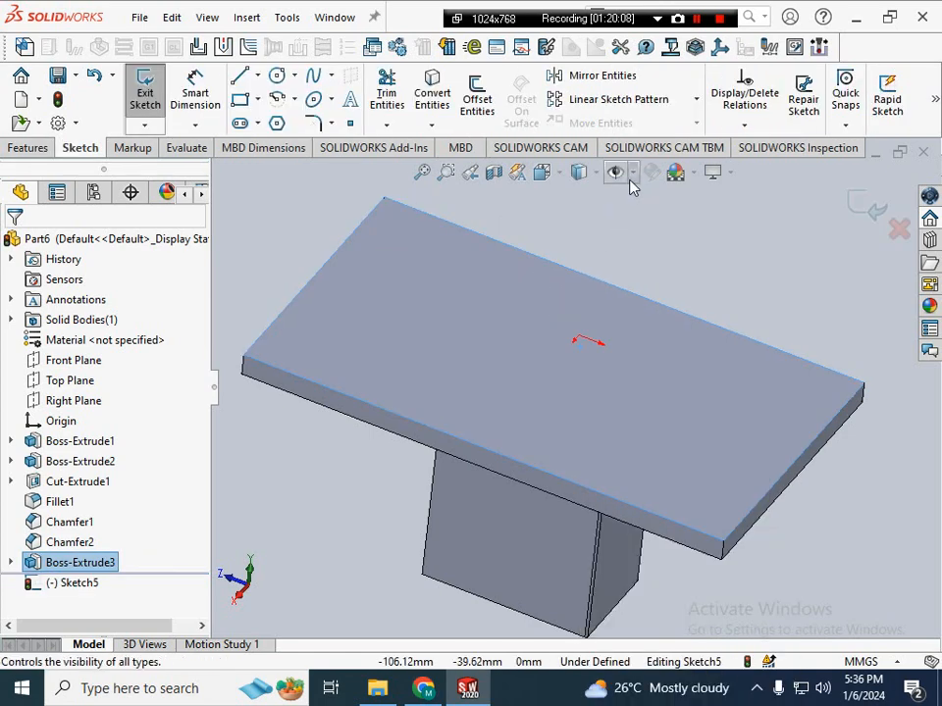
- Set the display style to Hidden Lines Visible so the hole beneath the plate can be picked
{"action": "mouse_move", "coordinate": [602, 185]}
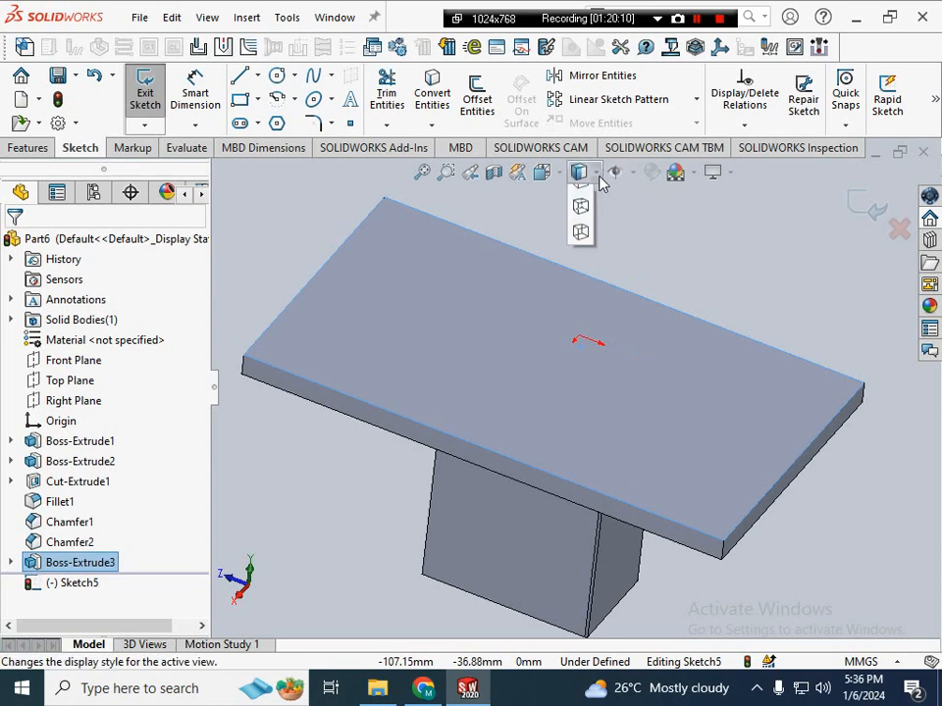
{"action": "left_click", "coordinate": [580, 275]}
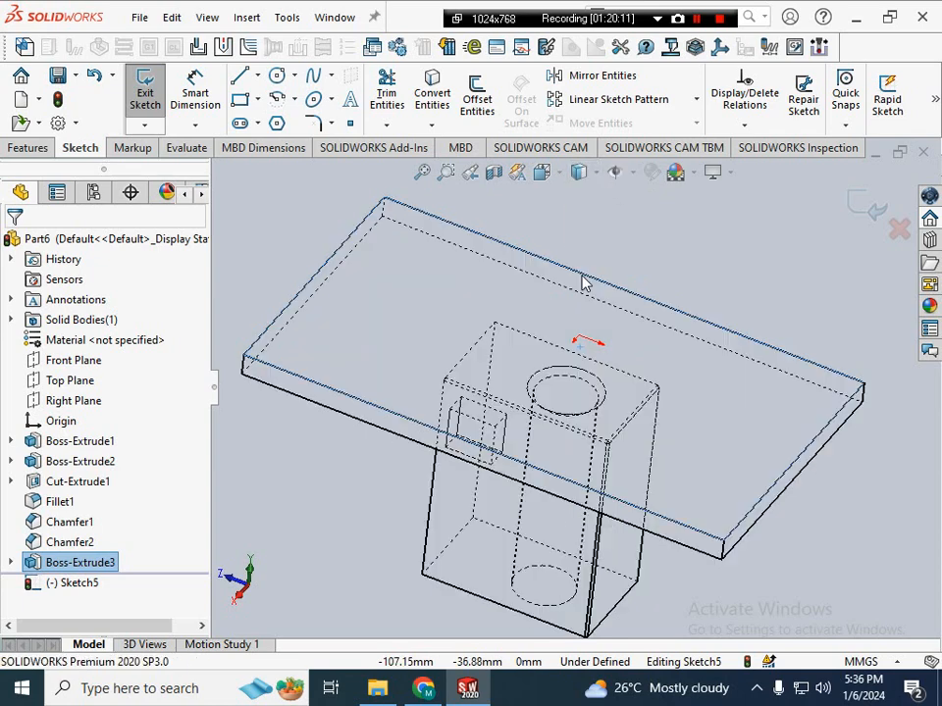
{"action": "left_click", "coordinate": [565, 381]}
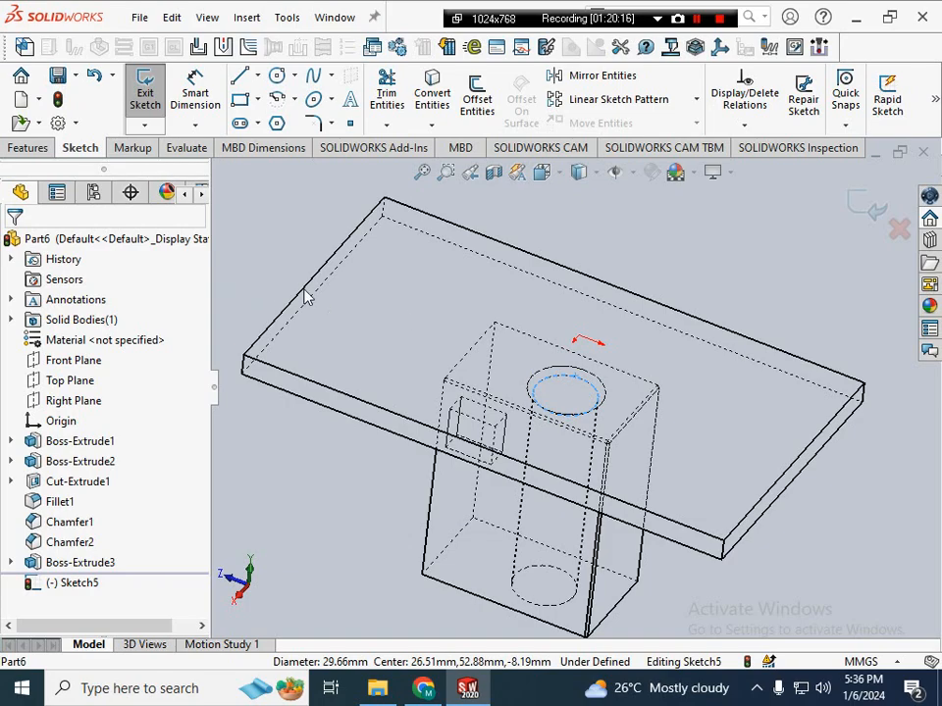
{"action": "left_click", "coordinate": [666, 227]}
{"action": "left_click", "coordinate": [595, 175]}
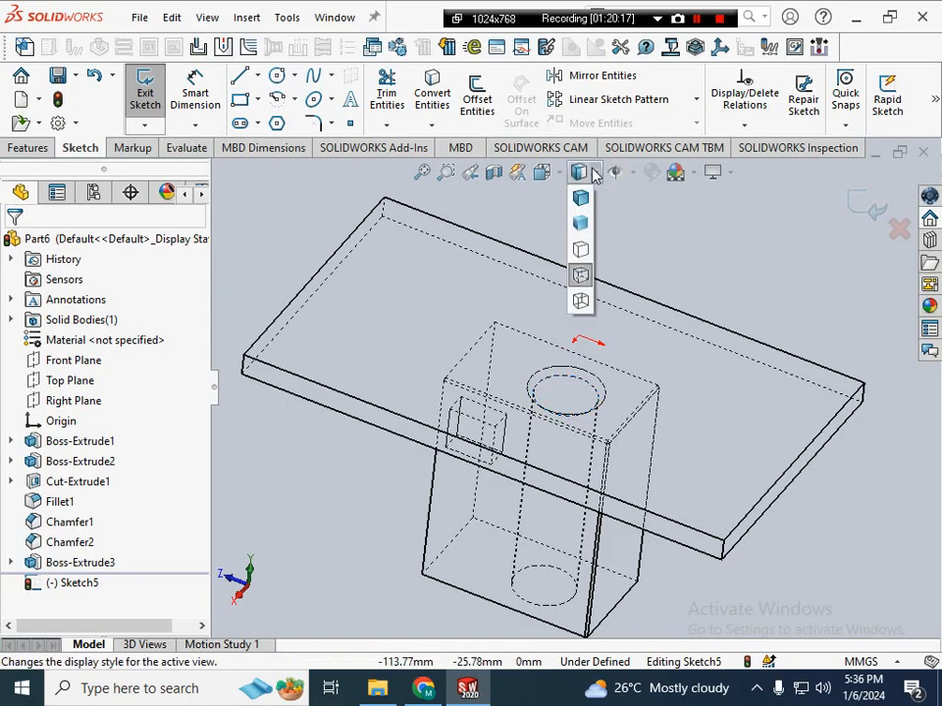
{"action": "left_click", "coordinate": [549, 174]}
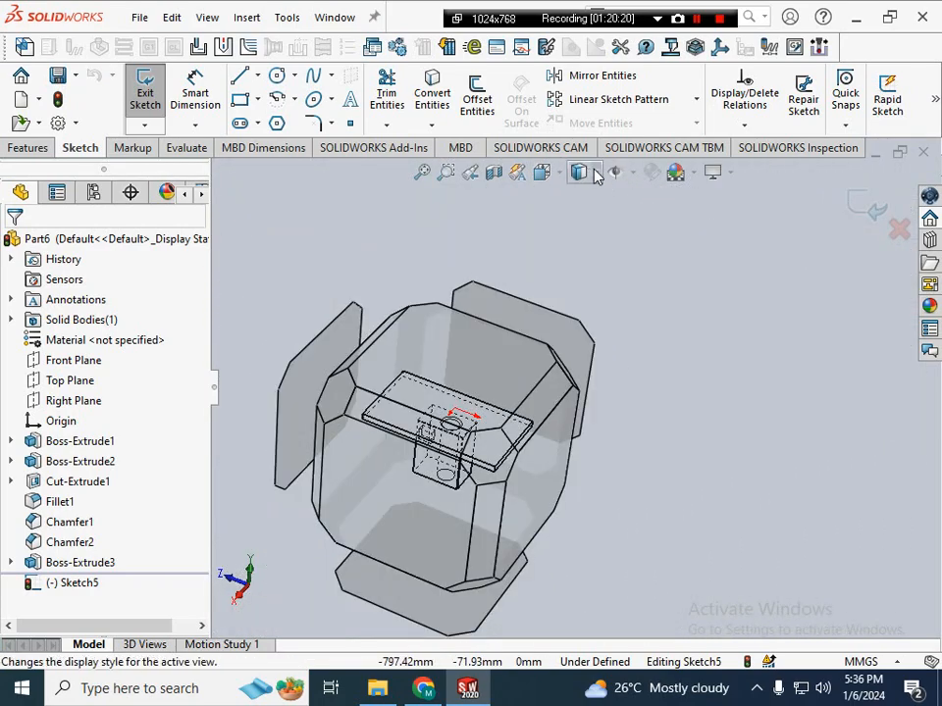
{"action": "left_click", "coordinate": [595, 175]}
{"action": "left_click", "coordinate": [583, 278]}
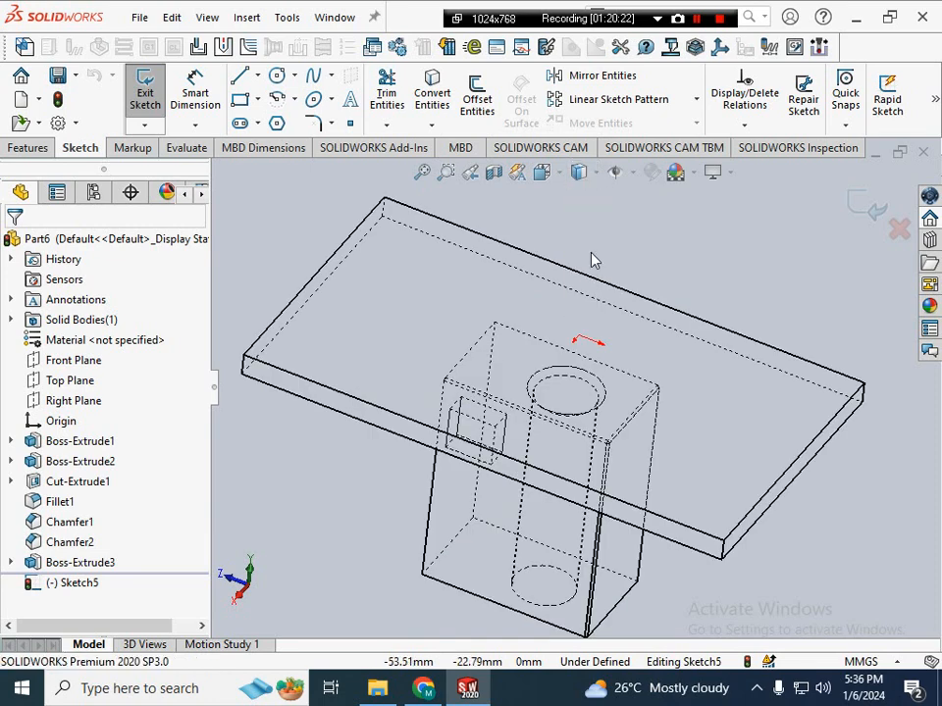
- Convert the hidden inner circular edge of the hole below into a sketch circle on the plate's upper face
{"action": "scroll", "coordinate": [645, 316], "scroll_direction": "down", "scroll_amount": 4}
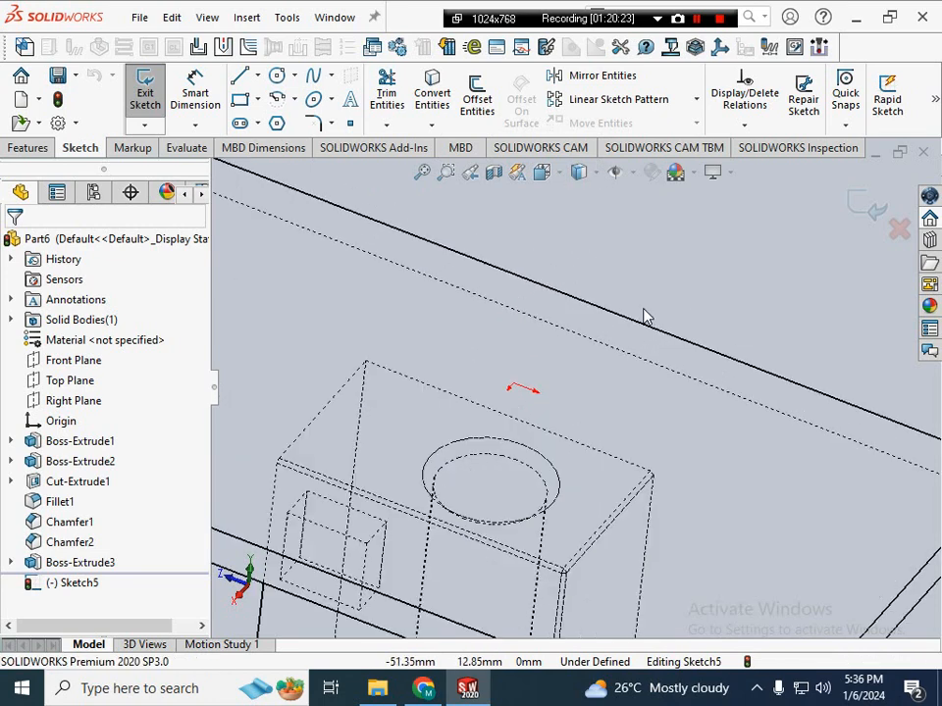
{"action": "left_click", "coordinate": [497, 509]}
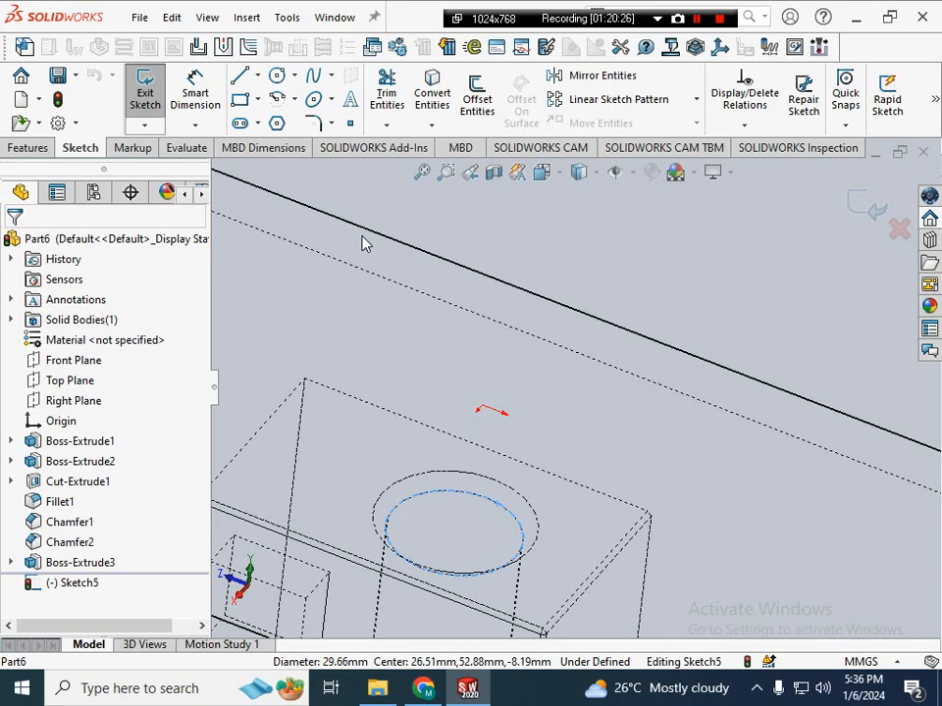
{"action": "left_click", "coordinate": [430, 108]}
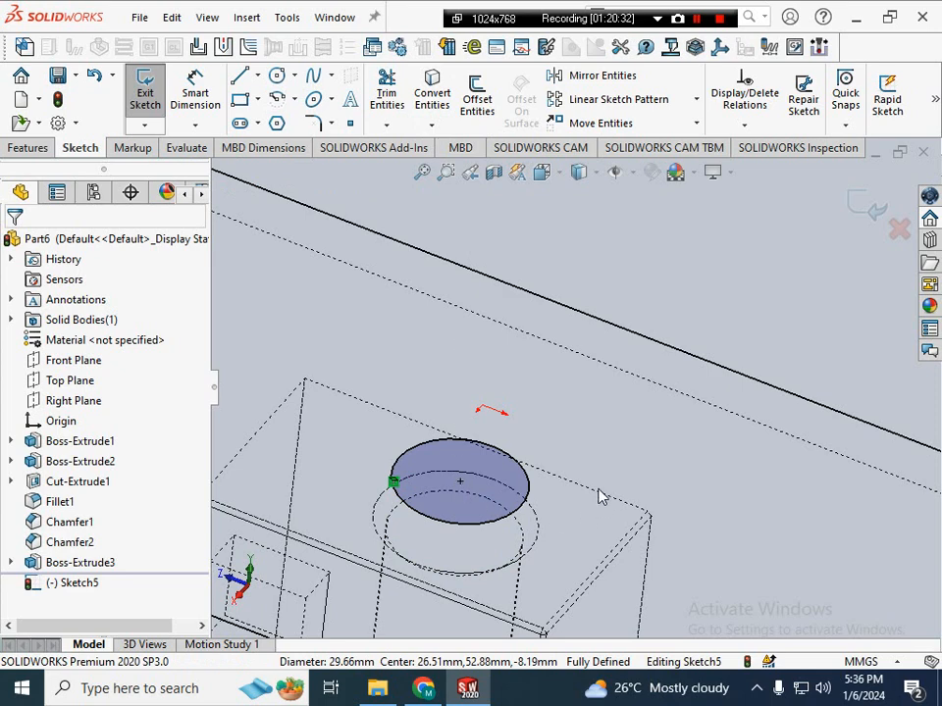
- Extrude-cut the converted circle downward with the Through All end condition
{"action": "left_click", "coordinate": [27, 147]}
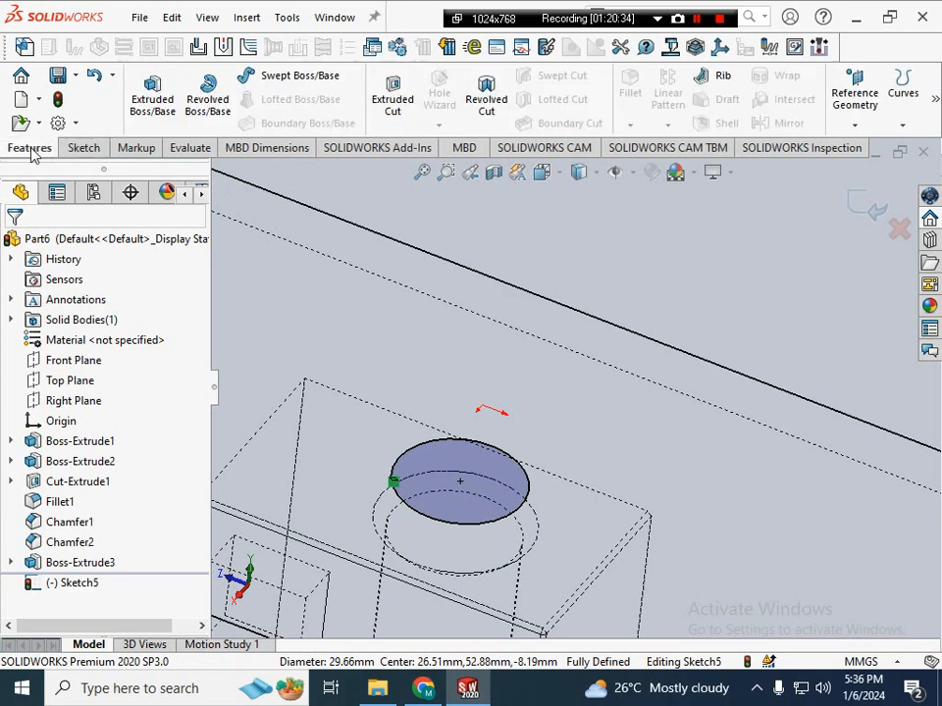
{"action": "left_click", "coordinate": [392, 98]}
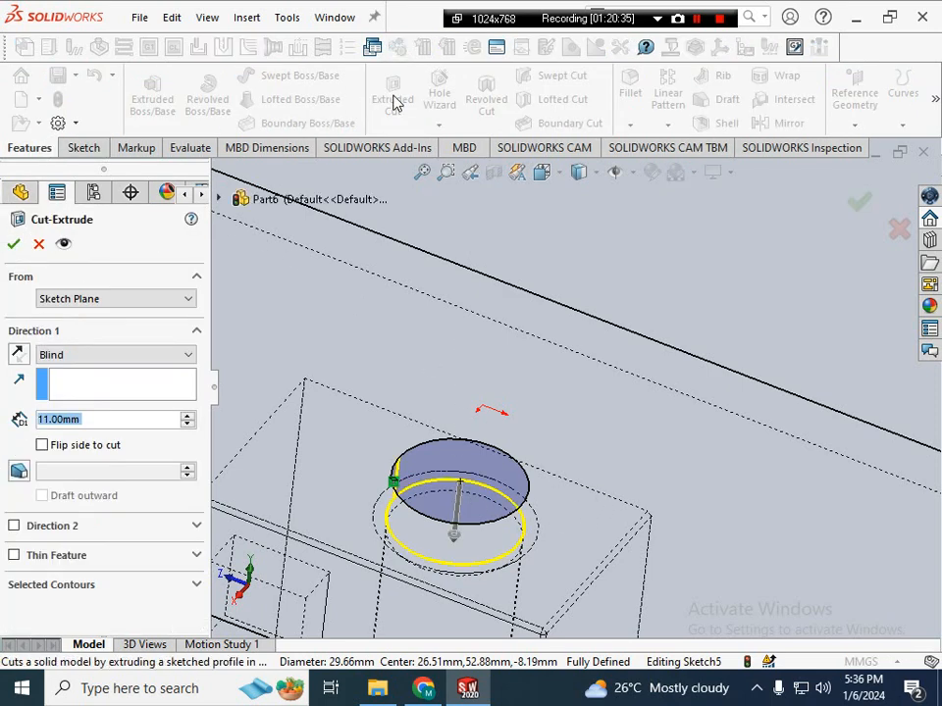
{"action": "left_click", "coordinate": [88, 356]}
{"action": "left_click", "coordinate": [74, 382]}
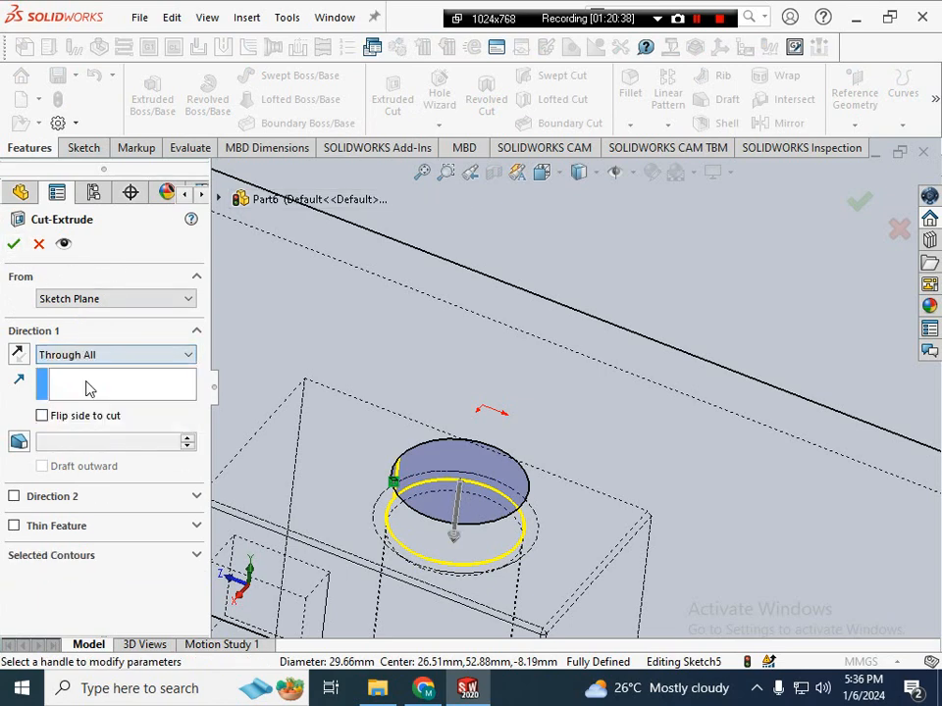
{"action": "left_click", "coordinate": [13, 243]}
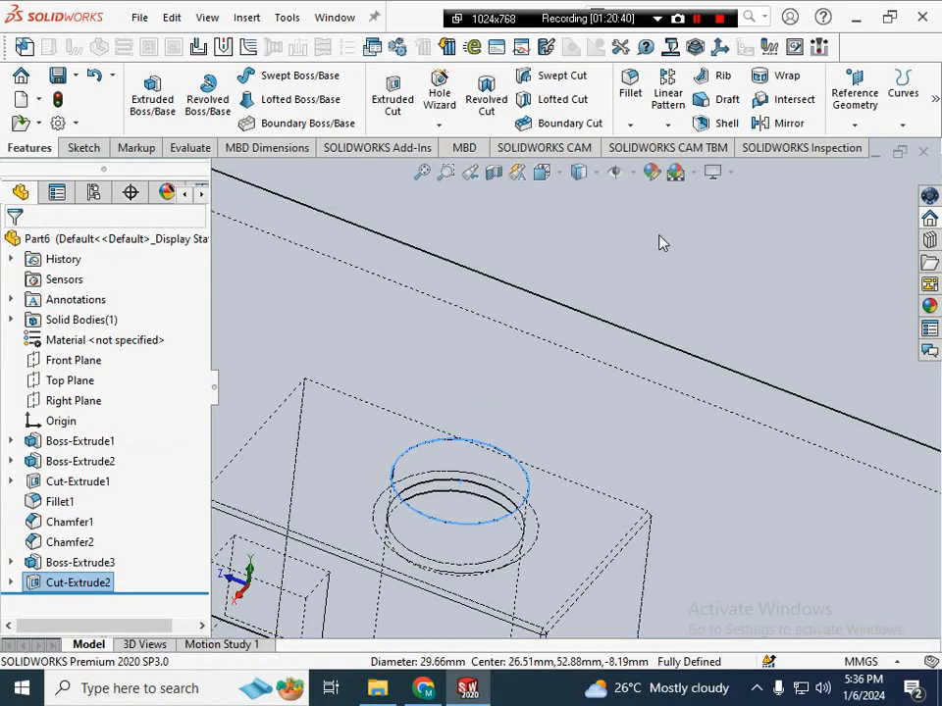
- Fit the whole part in view and set the display style to Shaded With Edges
{"action": "key", "text": "f"}
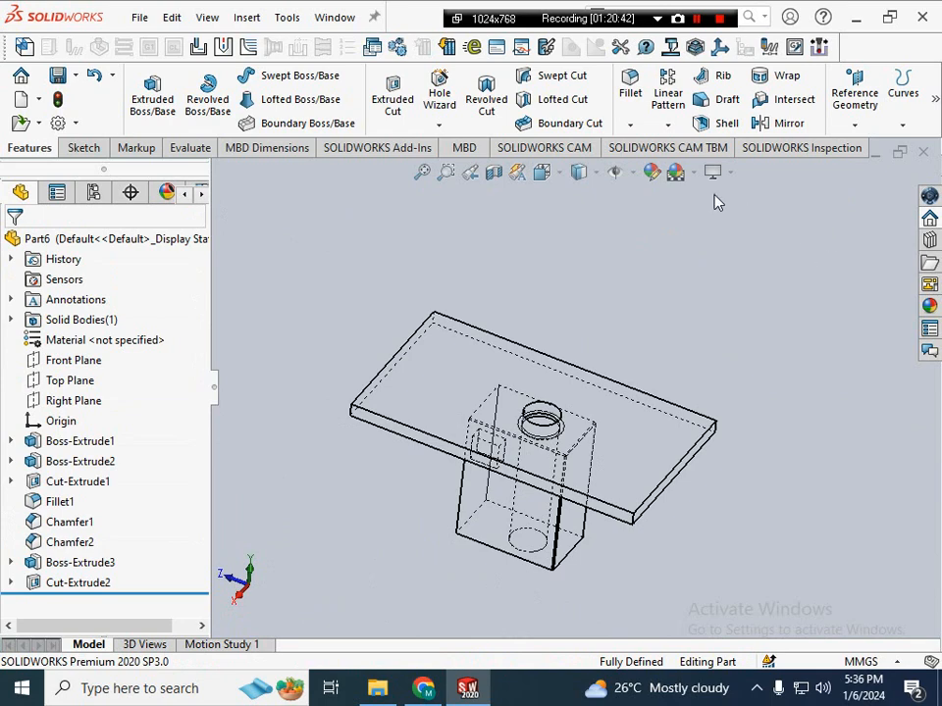
{"action": "left_click", "coordinate": [578, 172]}
{"action": "left_click", "coordinate": [579, 197]}
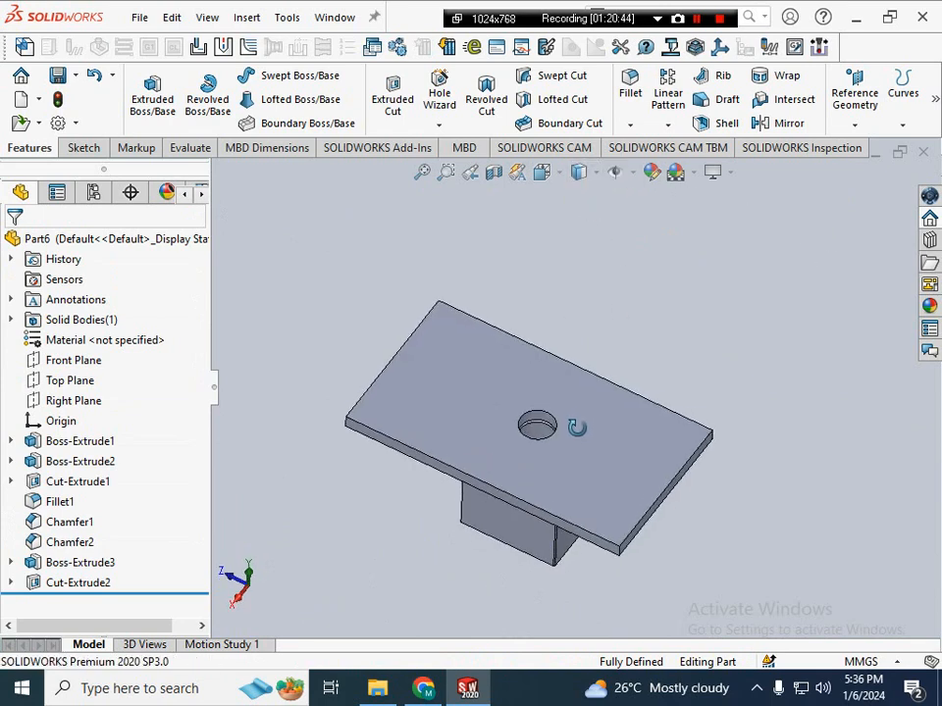
- Examine the chamfer face inside the plate's hole and the overhanging plate from several angles
{"action": "middle_click_drag", "start_coordinate": [577, 427], "coordinate": [612, 456]}
{"action": "scroll", "coordinate": [589, 422], "scroll_direction": "down", "scroll_amount": 10}
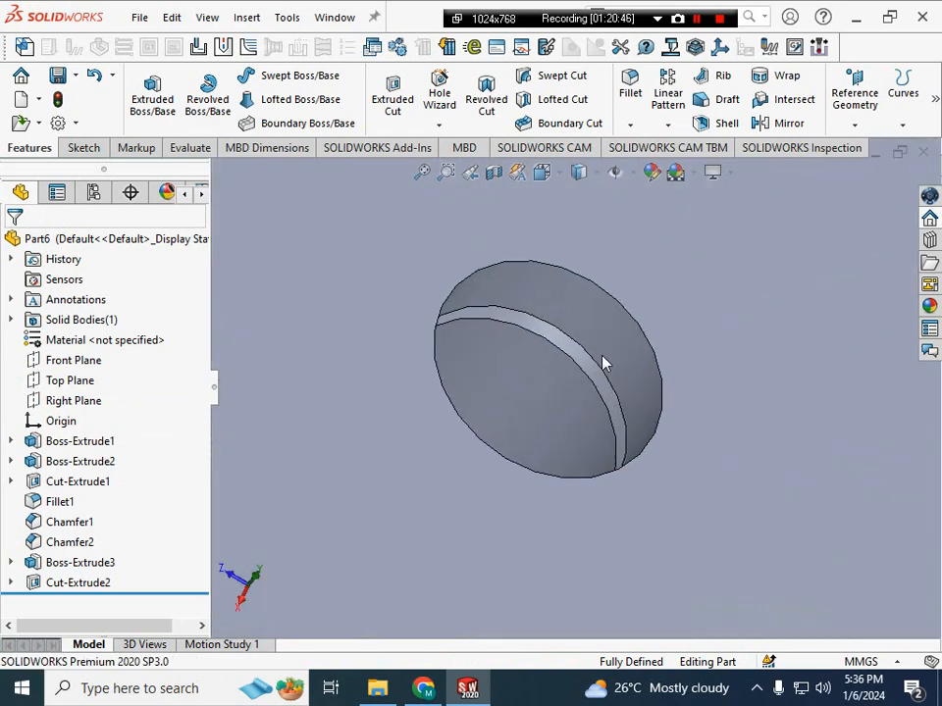
{"action": "middle_click_drag", "start_coordinate": [604, 362], "coordinate": [616, 389]}
{"action": "left_click", "coordinate": [608, 377]}
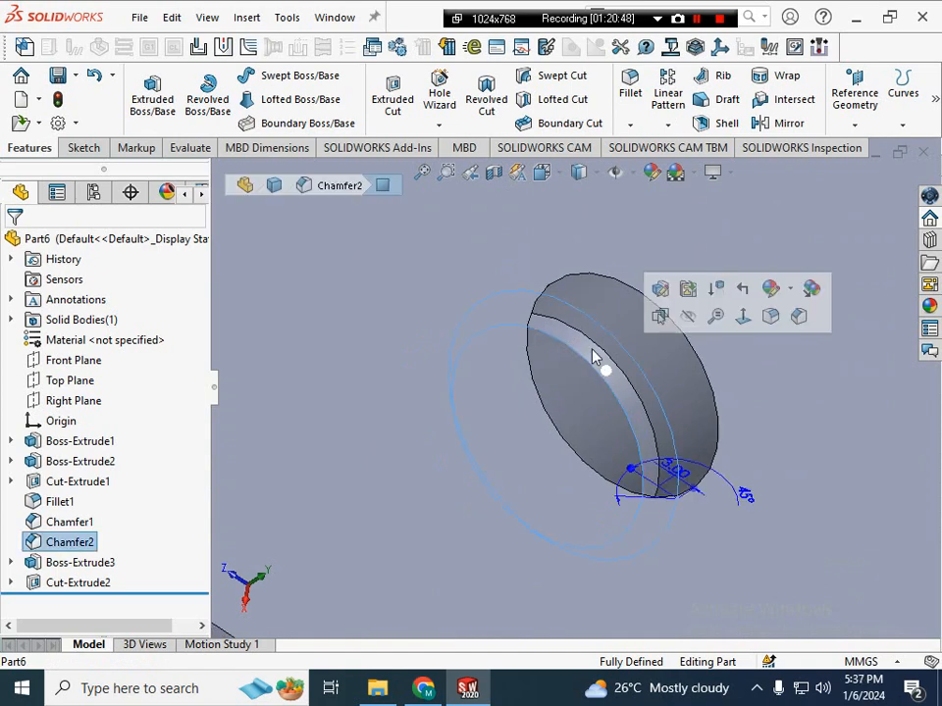
{"action": "scroll", "coordinate": [647, 397], "scroll_direction": "up", "scroll_amount": 8}
{"action": "key", "text": "Escape"}
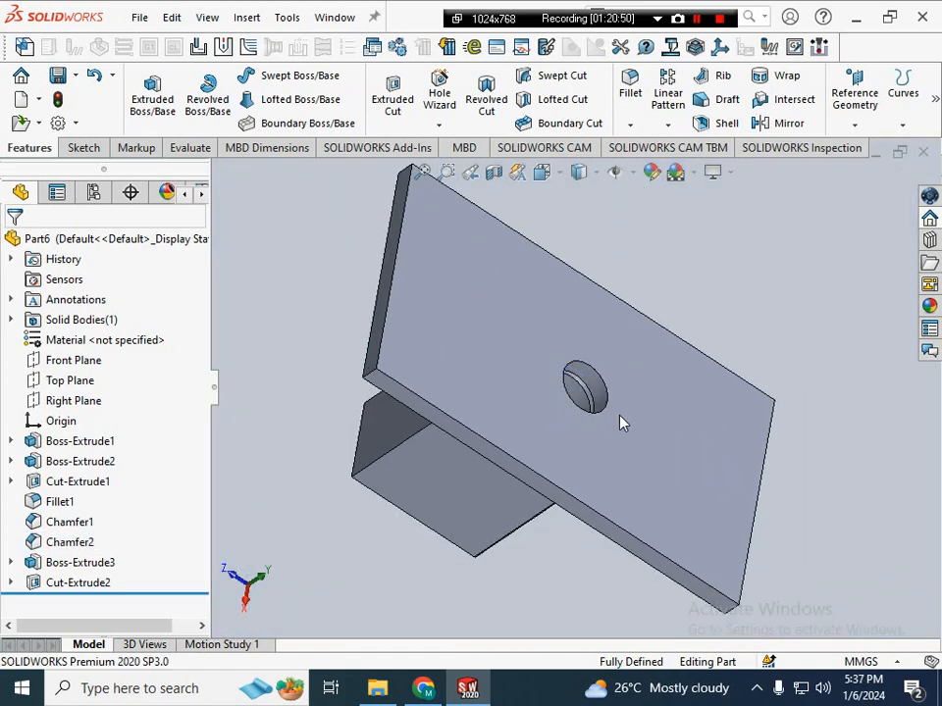
{"action": "middle_click_drag", "start_coordinate": [586, 419], "coordinate": [711, 385]}
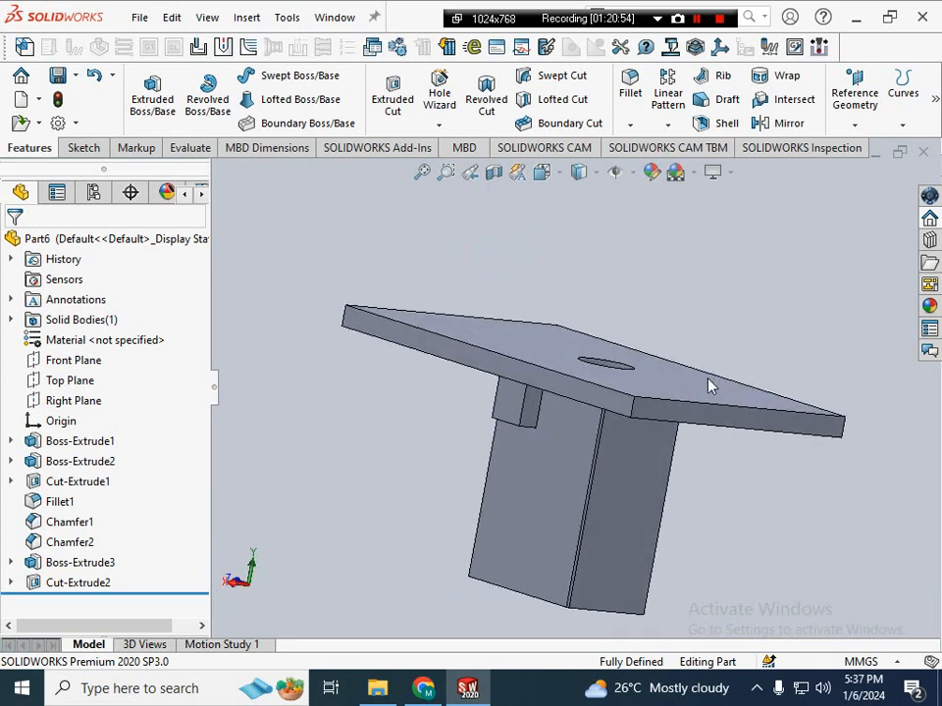
- Apply a section view through the hole on the Front Plane, offset by -13 mm
{"action": "left_click", "coordinate": [495, 176]}
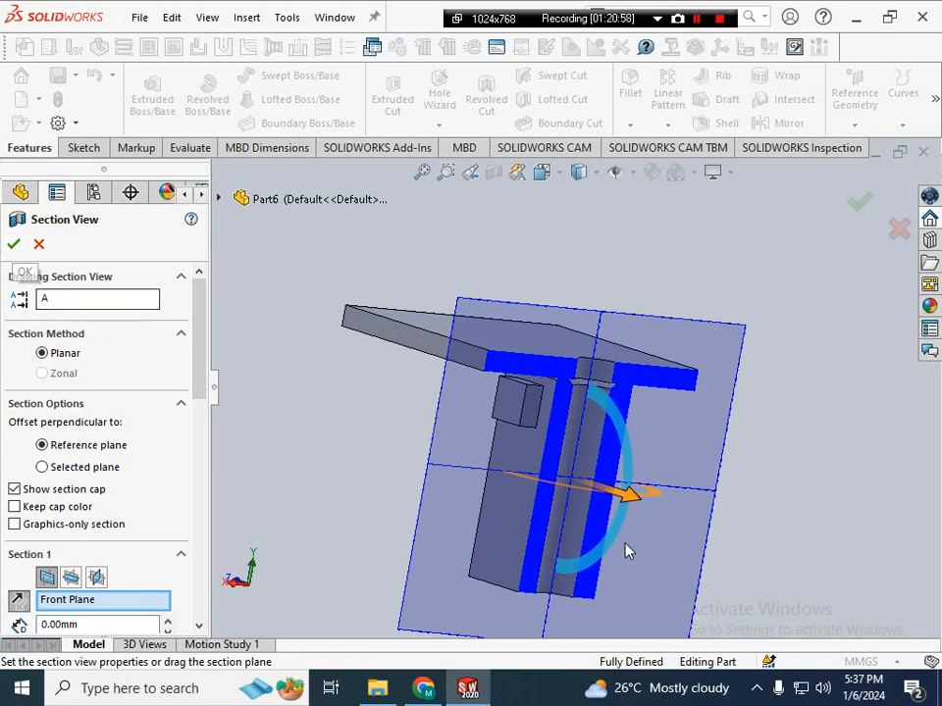
{"action": "left_click_drag", "start_coordinate": [625, 498], "coordinate": [649, 504]}
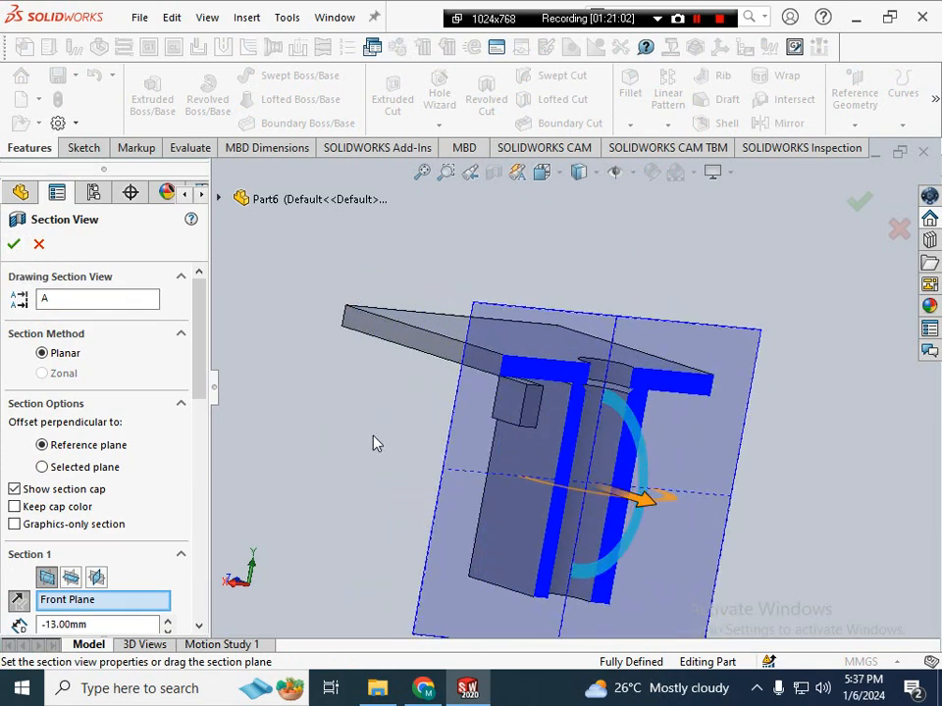
{"action": "left_click", "coordinate": [13, 243]}
- Examine the sectioned hole where the plate meets the block's chamfered edge
{"action": "scroll", "coordinate": [589, 393], "scroll_direction": "down", "scroll_amount": 5}
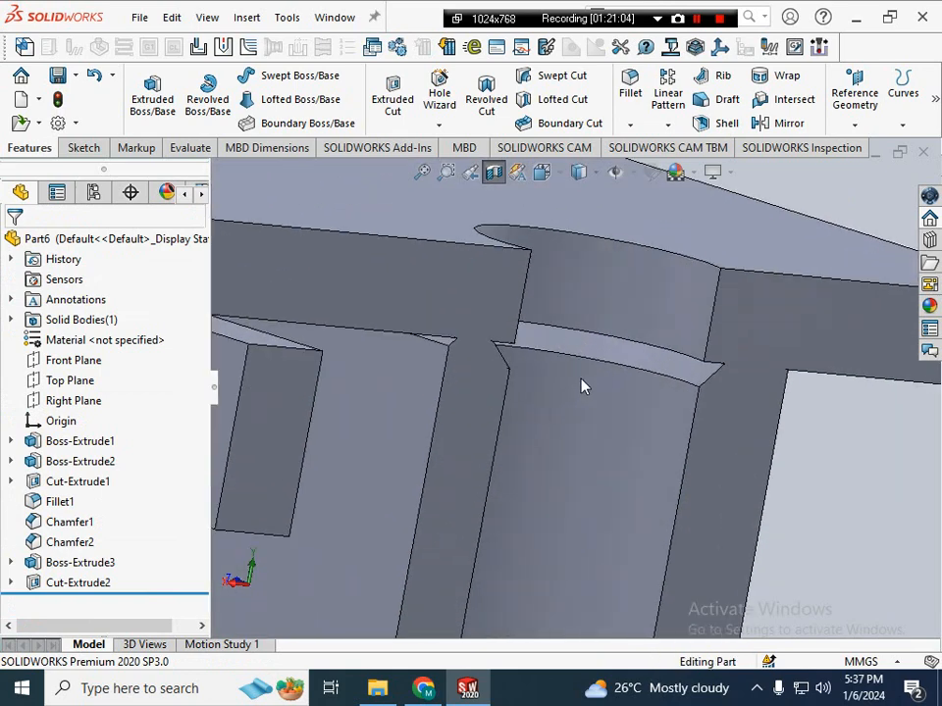
{"action": "middle_click_drag", "start_coordinate": [580, 385], "coordinate": [476, 348]}
{"action": "scroll", "coordinate": [500, 383], "scroll_direction": "up", "scroll_amount": 5}
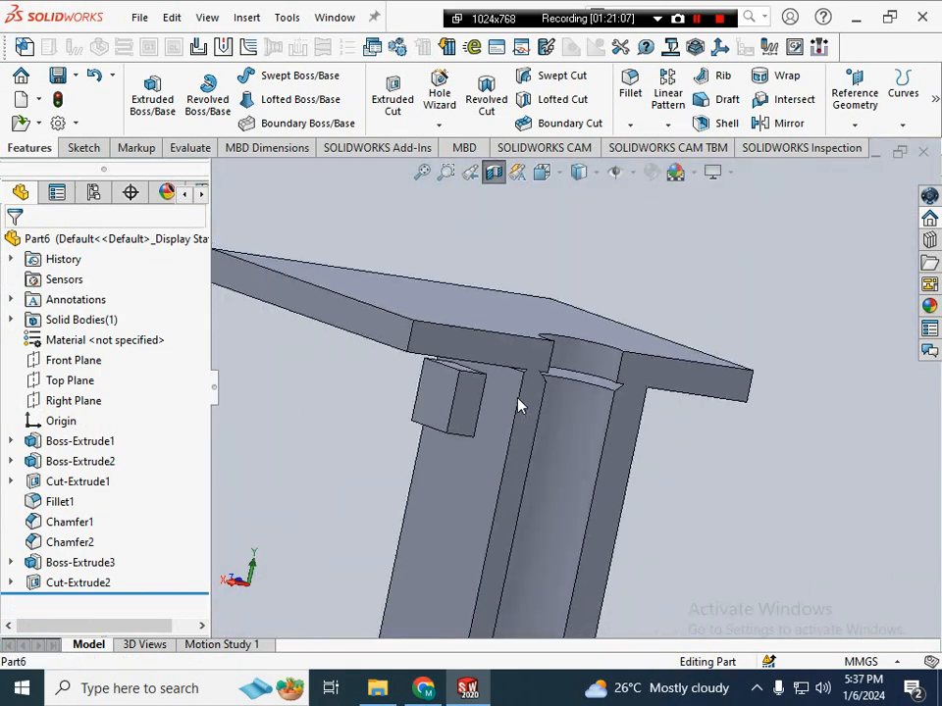
{"action": "scroll", "coordinate": [577, 373], "scroll_direction": "up", "scroll_amount": 2}
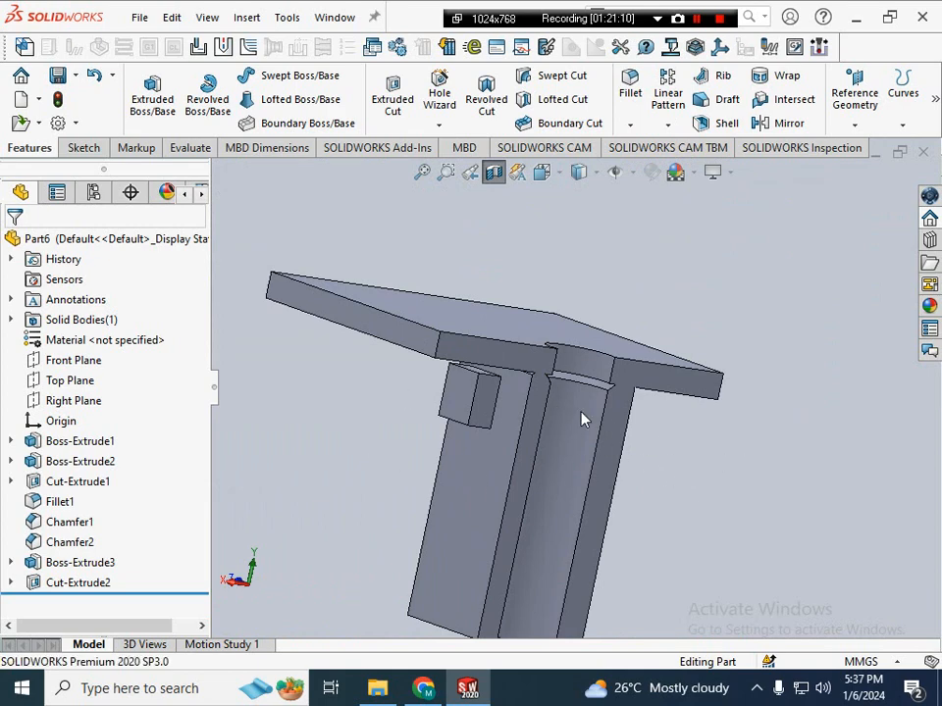
{"action": "scroll", "coordinate": [638, 371], "scroll_direction": "up", "scroll_amount": 3}
{"action": "middle_click_drag", "start_coordinate": [605, 384], "coordinate": [445, 475]}
{"action": "left_click", "coordinate": [421, 690]}
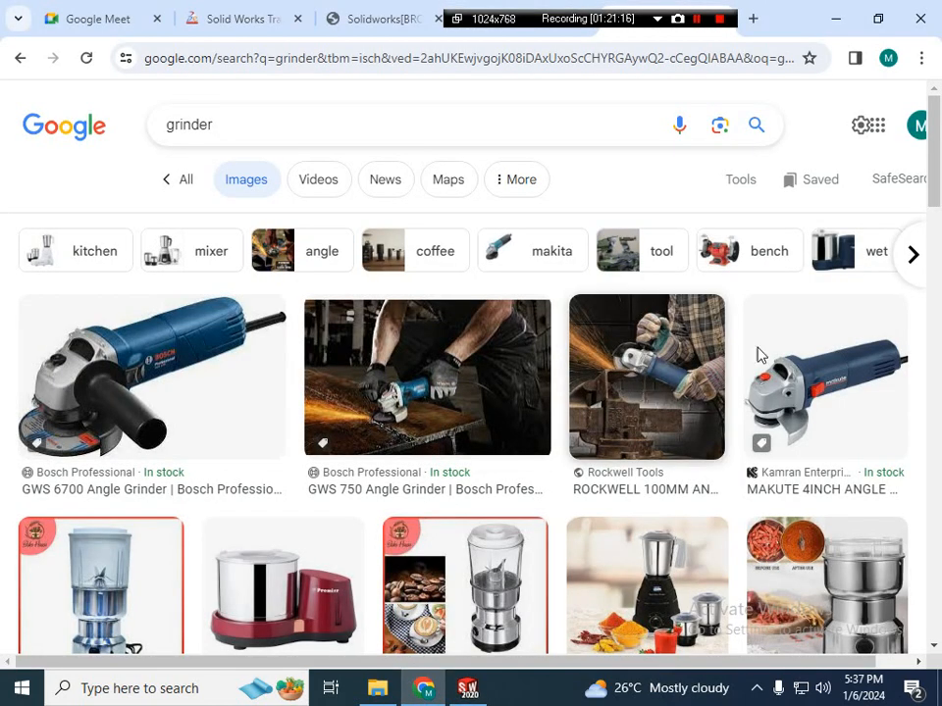
{"action": "left_click", "coordinate": [834, 19]}
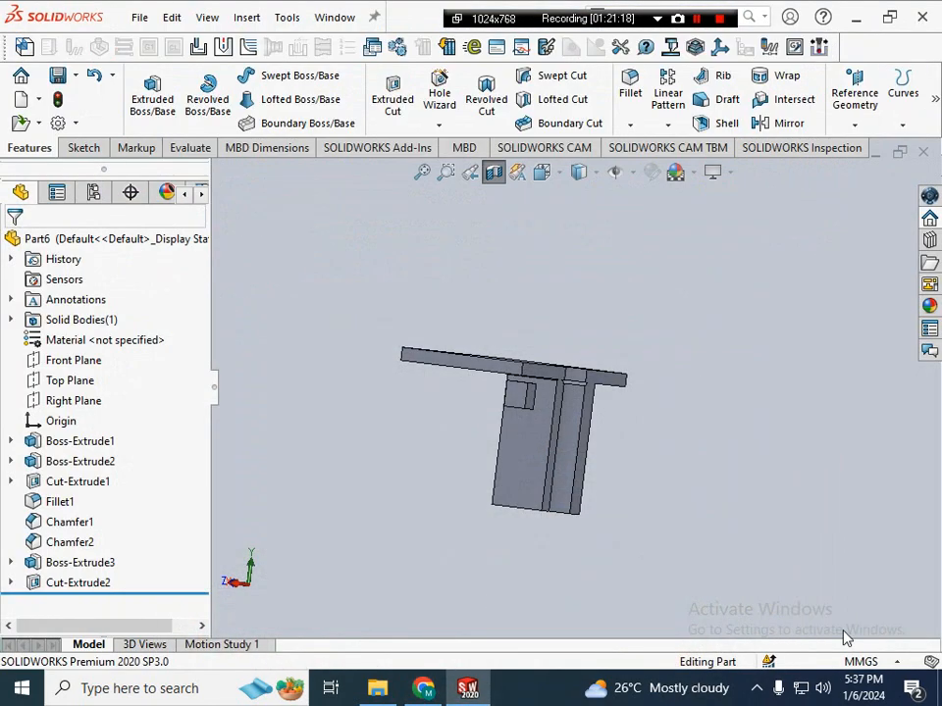
{"action": "scroll", "coordinate": [572, 393], "scroll_direction": "down", "scroll_amount": 3}
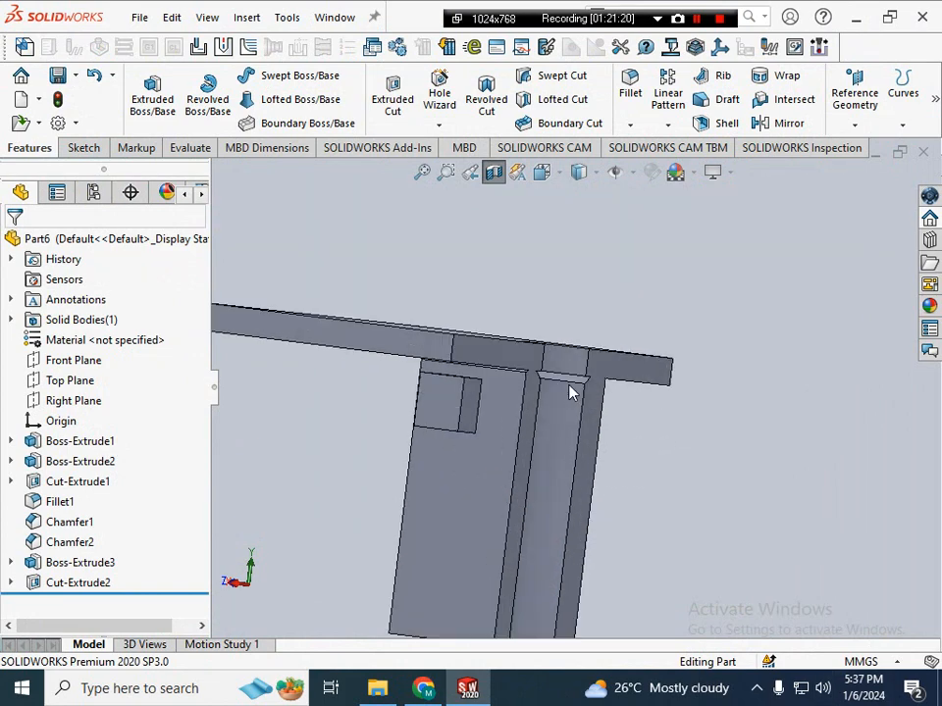
{"action": "middle_click_drag", "start_coordinate": [572, 392], "coordinate": [489, 594]}
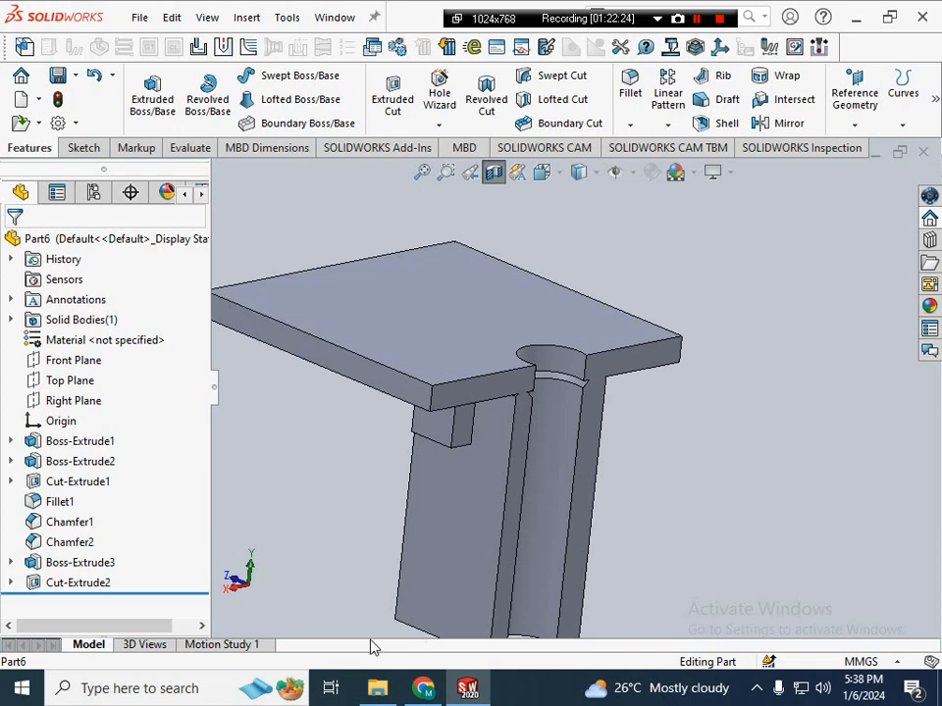
- Open Excel 2013 and create a blank workbook
{"action": "left_click", "coordinate": [148, 688]}
{"action": "type", "text": "exc"}
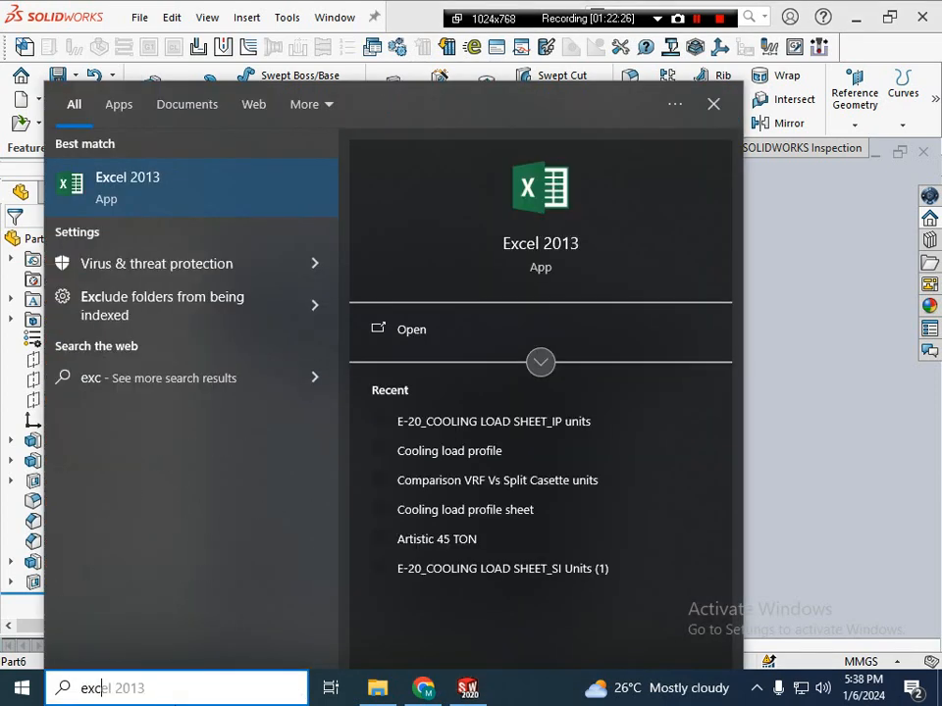
{"action": "key", "text": "Return"}
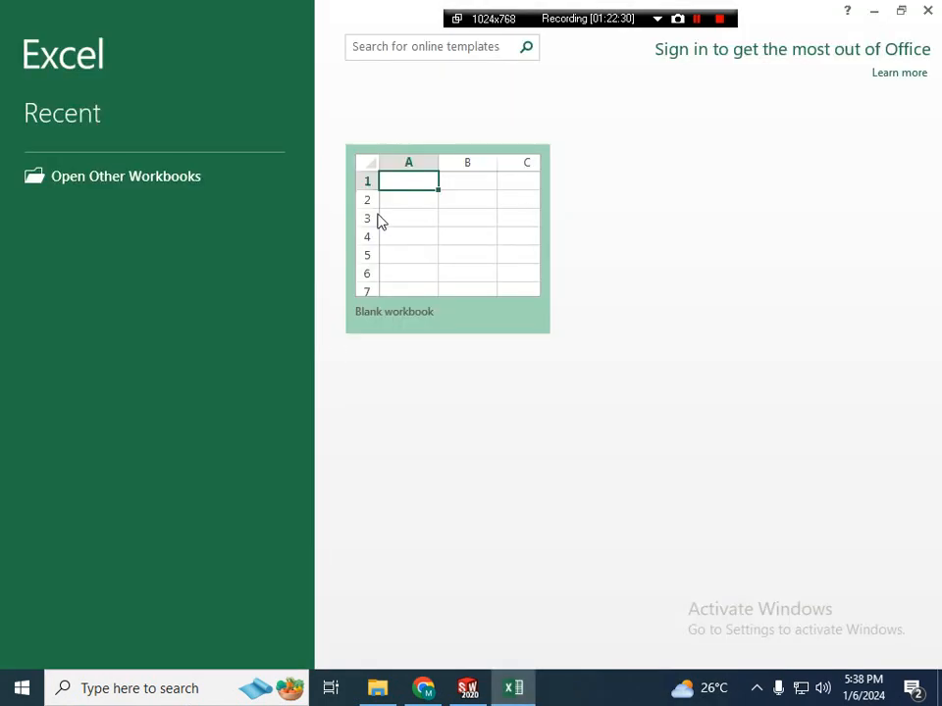
{"action": "left_click", "coordinate": [378, 220]}
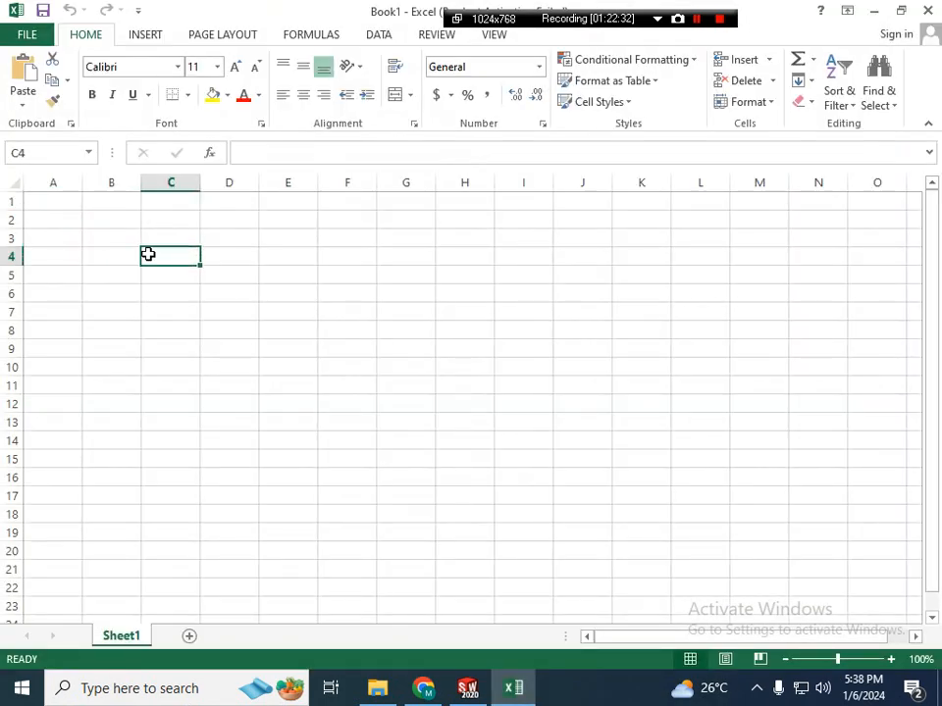
- Enter the subject label urdu in cell C4
{"action": "type", "text": "urde"}
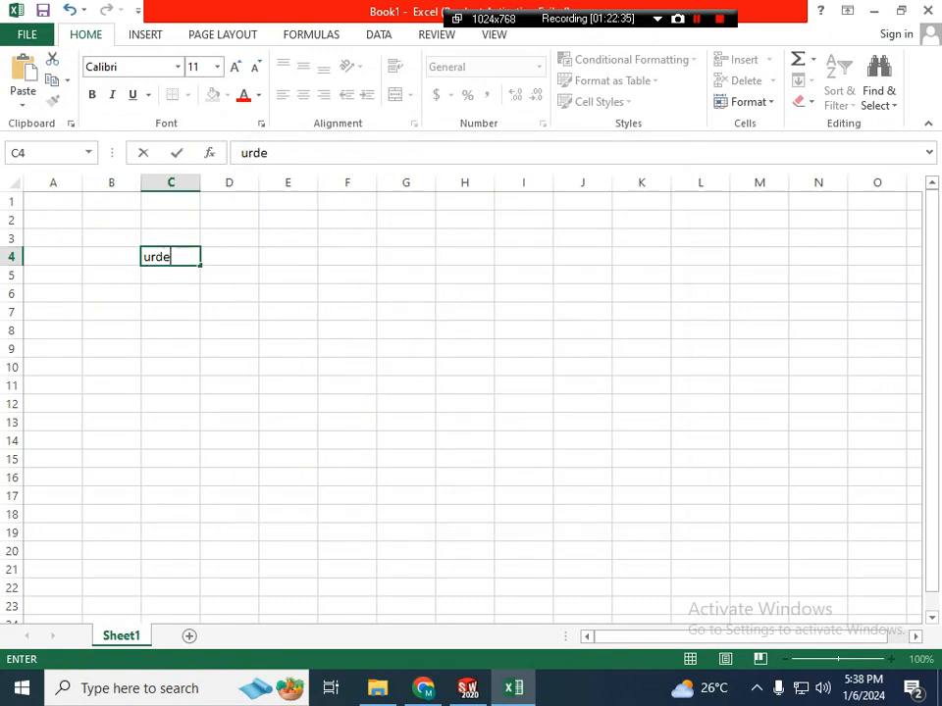
{"action": "key", "text": "Return"}
{"action": "left_click", "coordinate": [147, 254]}
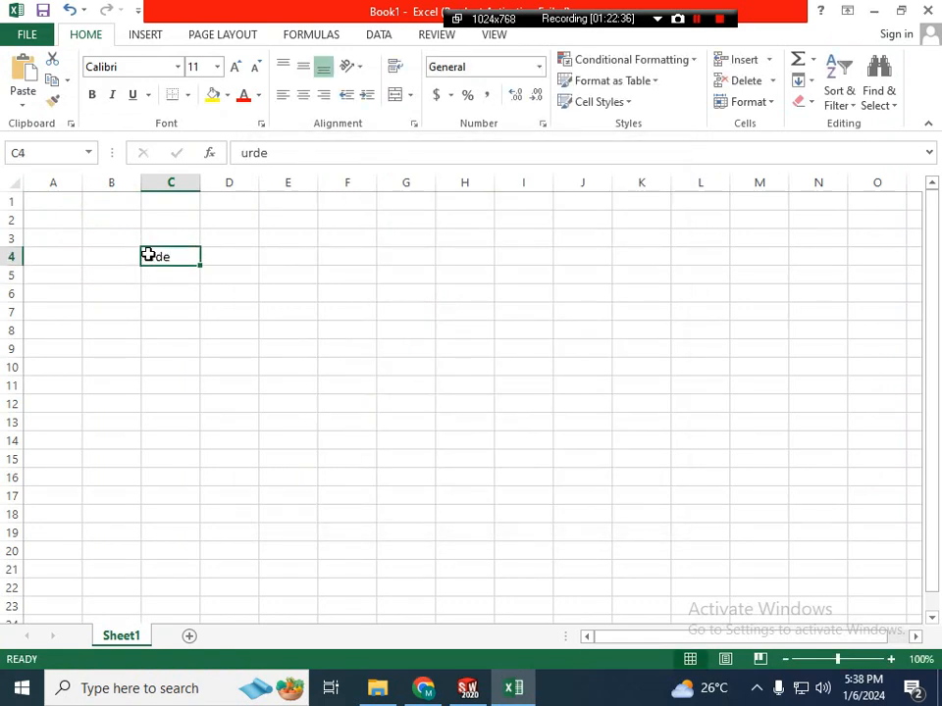
{"action": "type", "text": "urde"}
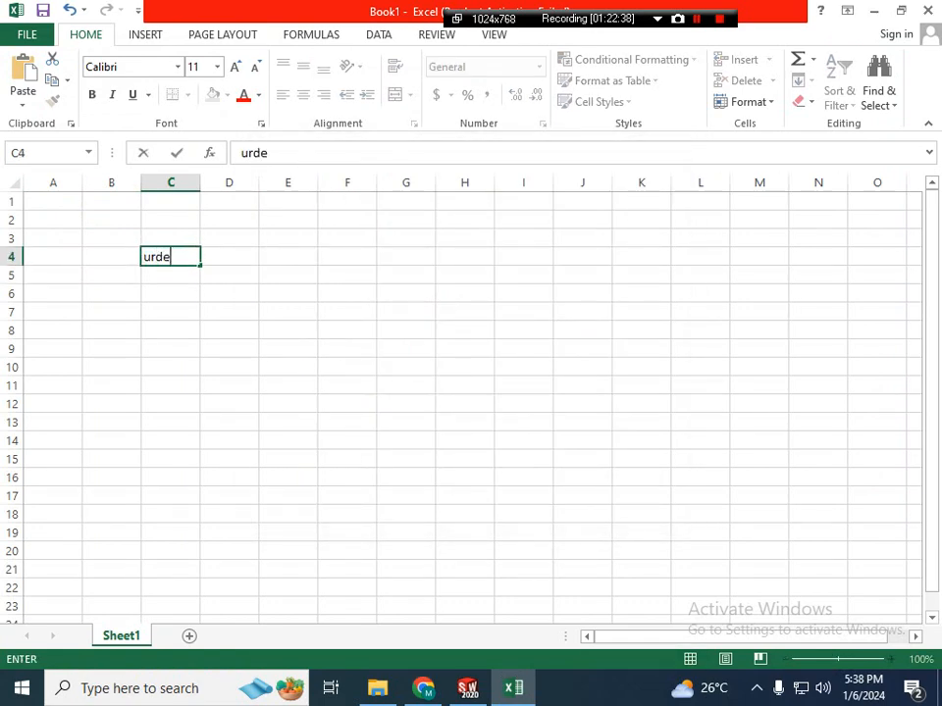
{"action": "key", "text": "BackSpace"}
{"action": "type", "text": "u"}
{"action": "key", "text": "Return"}
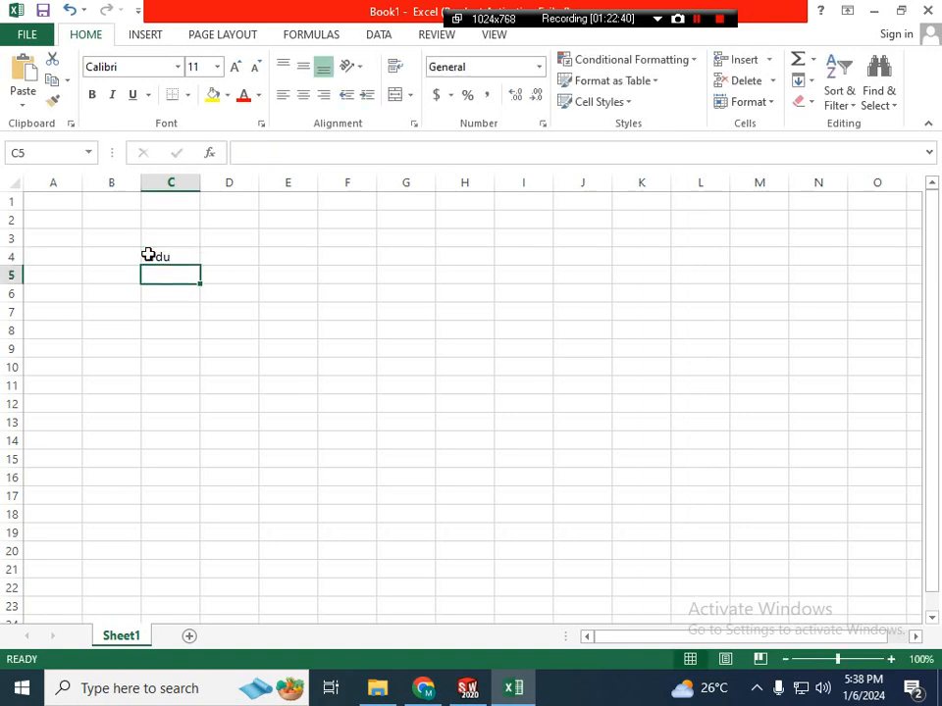
- Enter the subject labels physics in cell C5 and math in cell C6
{"action": "key", "text": "Up"}
{"action": "key", "text": "Right"}
{"action": "type", "text": "p"}
{"action": "key", "text": "BackSpace"}
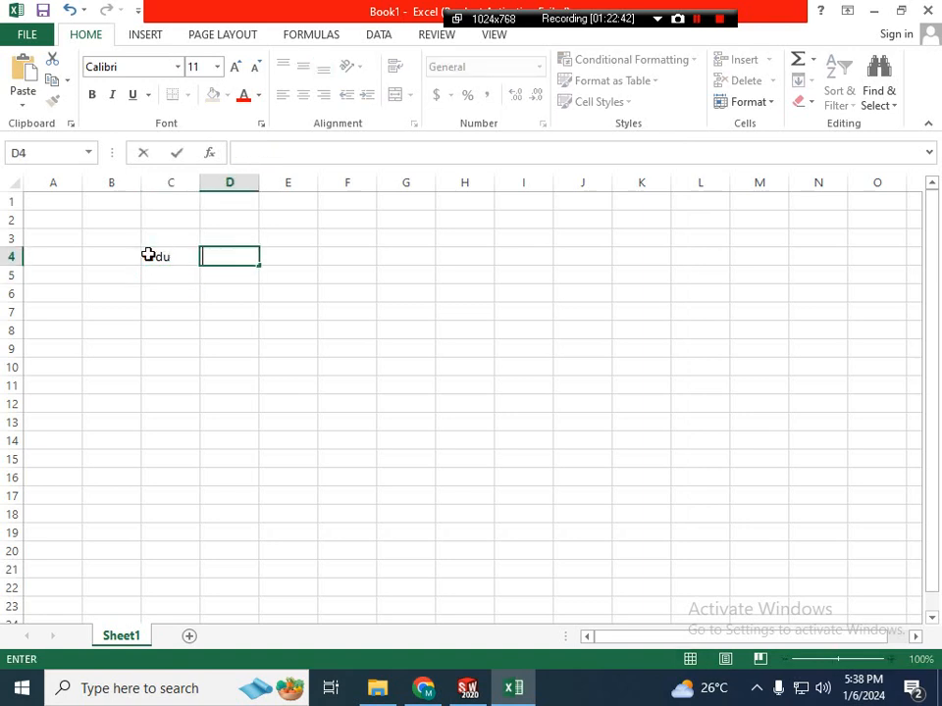
{"action": "key", "text": "Return"}
{"action": "key", "text": "Left"}
{"action": "type", "text": "physics"}
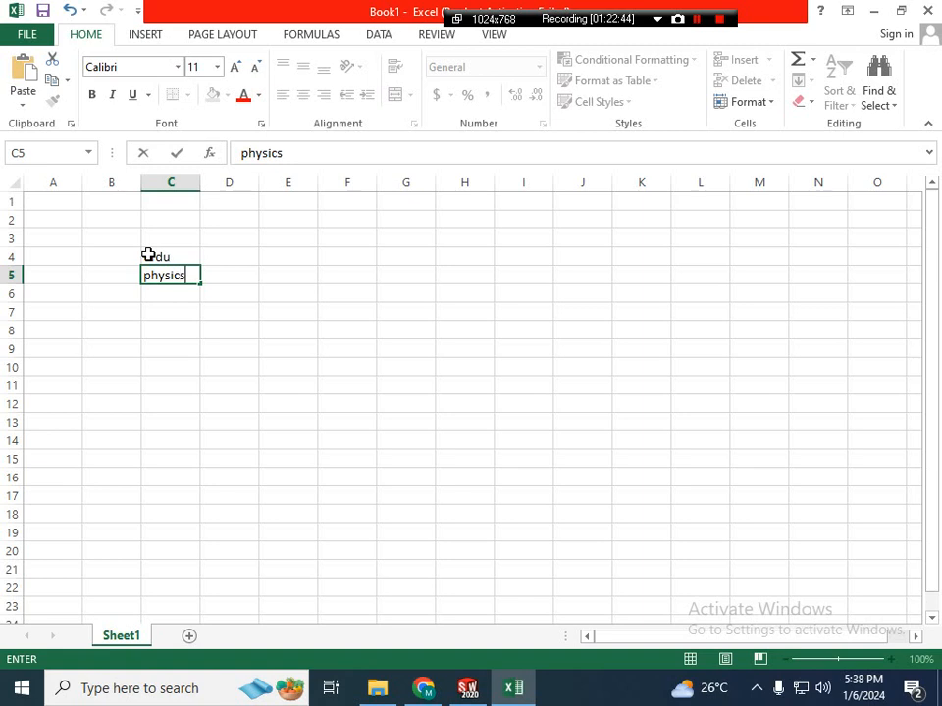
{"action": "key", "text": "Return"}
{"action": "type", "text": "math"}
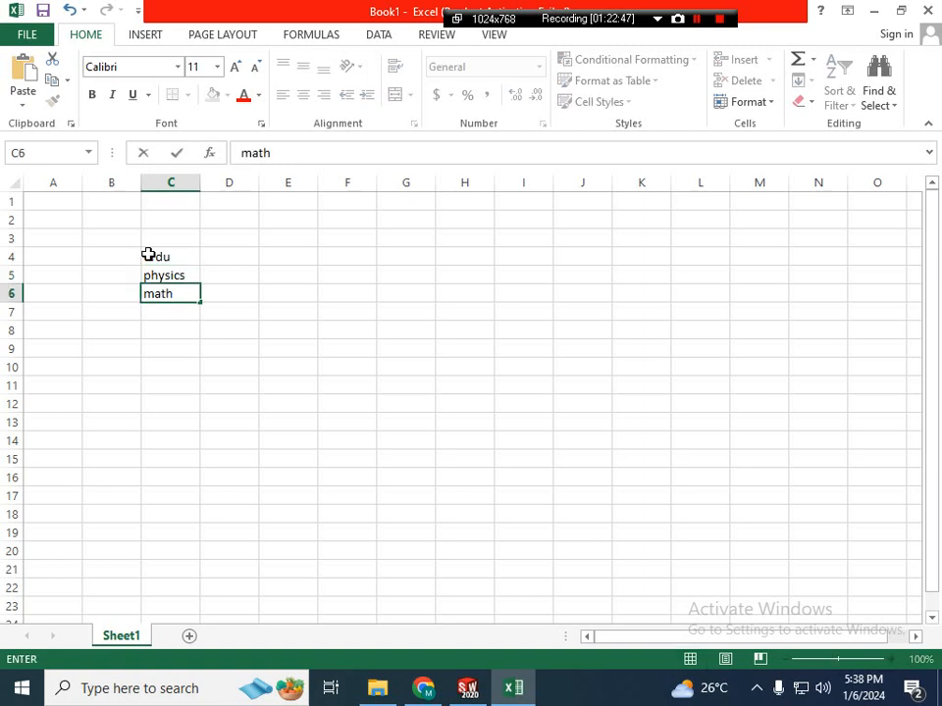
- Enter the marks 100, 100 and 70 for urdu, physics and math in cells D4 to D6
{"action": "left_click", "coordinate": [148, 255]}
{"action": "key", "text": "Right"}
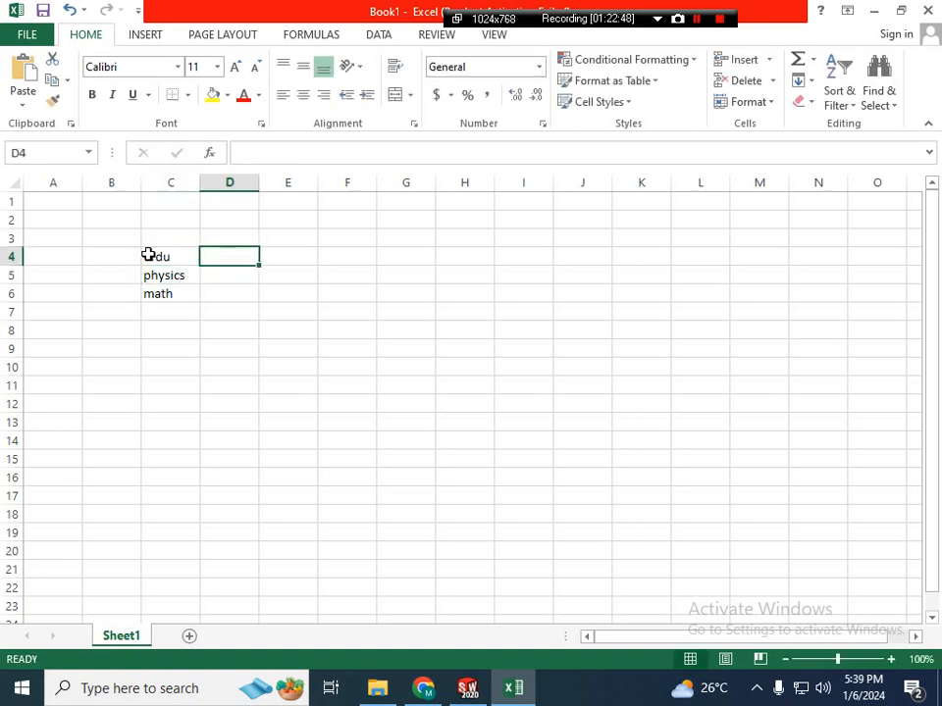
{"action": "type", "text": "100"}
{"action": "key", "text": "Return"}
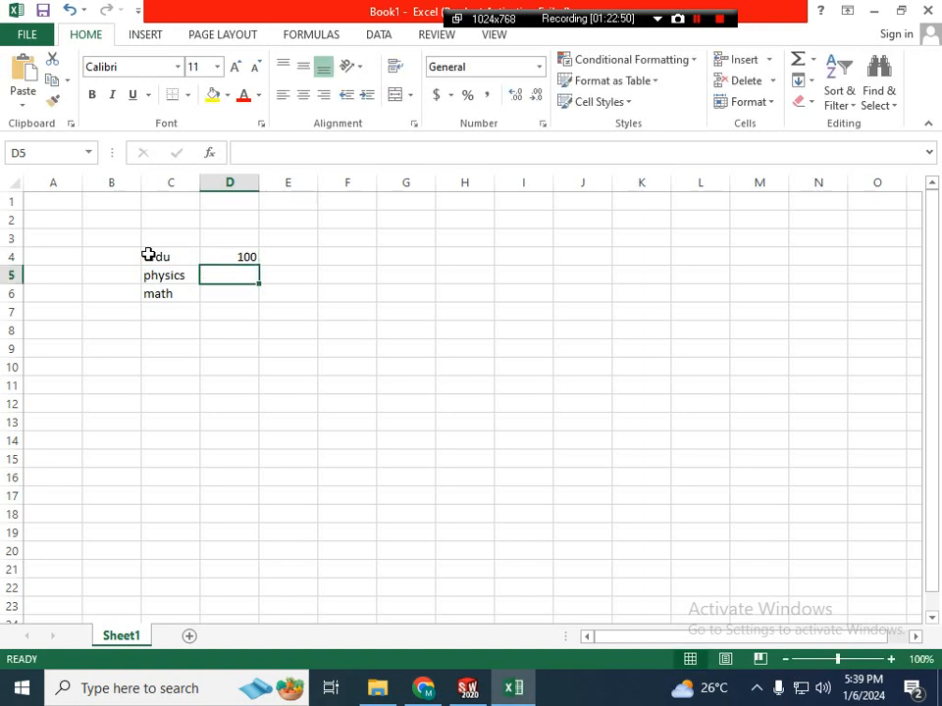
{"action": "type", "text": "100"}
{"action": "key", "text": "Return"}
{"action": "type", "text": "70"}
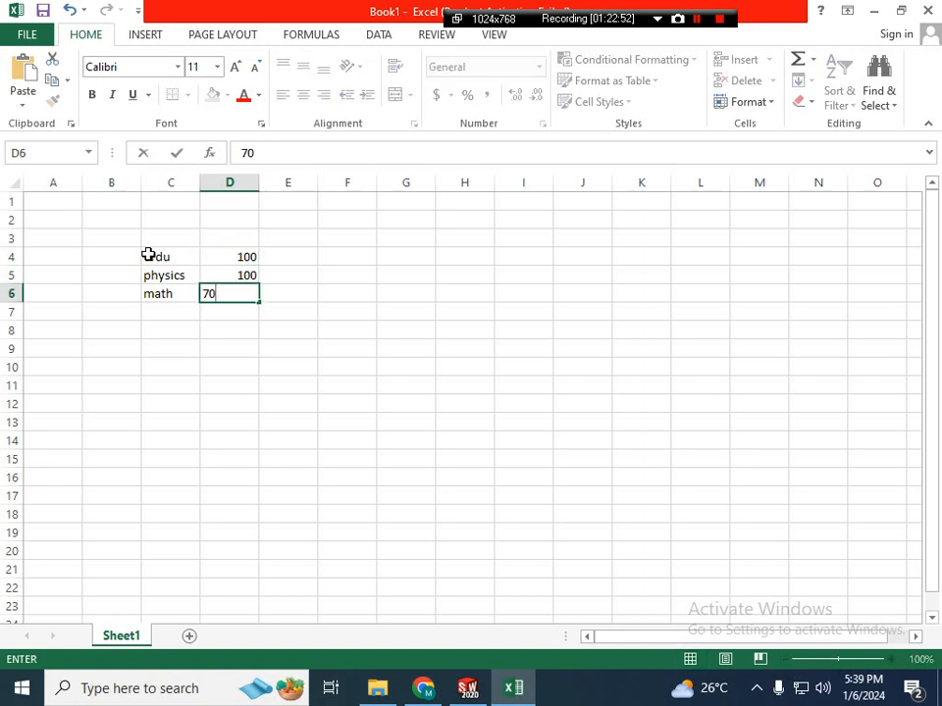
- Fill the second marks column with 50 in E6, 60 in E5 and 40 in E4
{"action": "key", "text": "Tab"}
{"action": "type", "text": "50"}
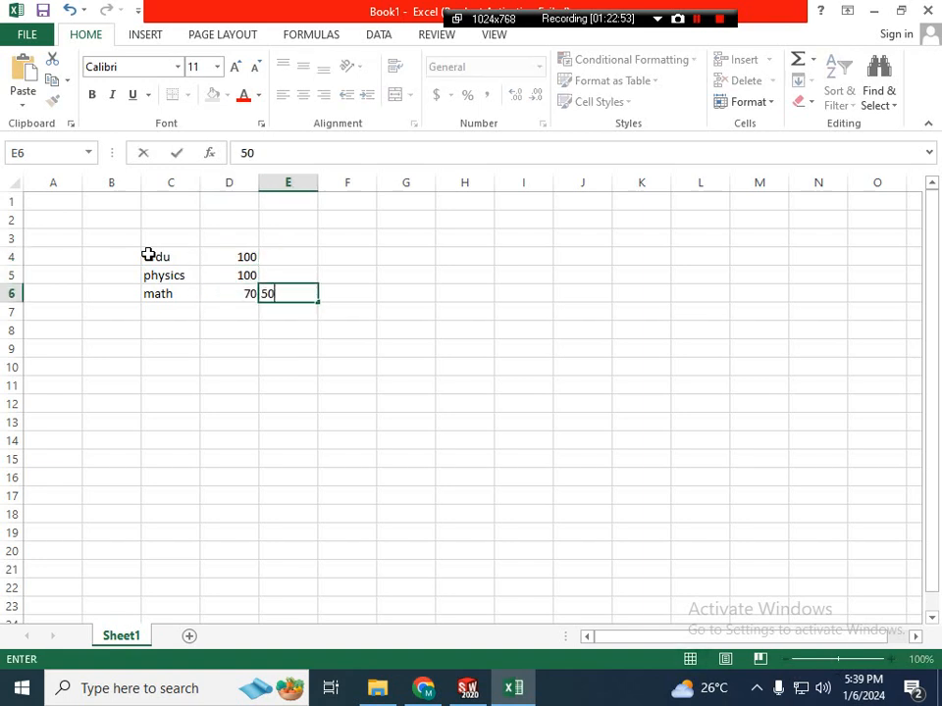
{"action": "key", "text": "Up"}
{"action": "type", "text": "60"}
{"action": "key", "text": "Up"}
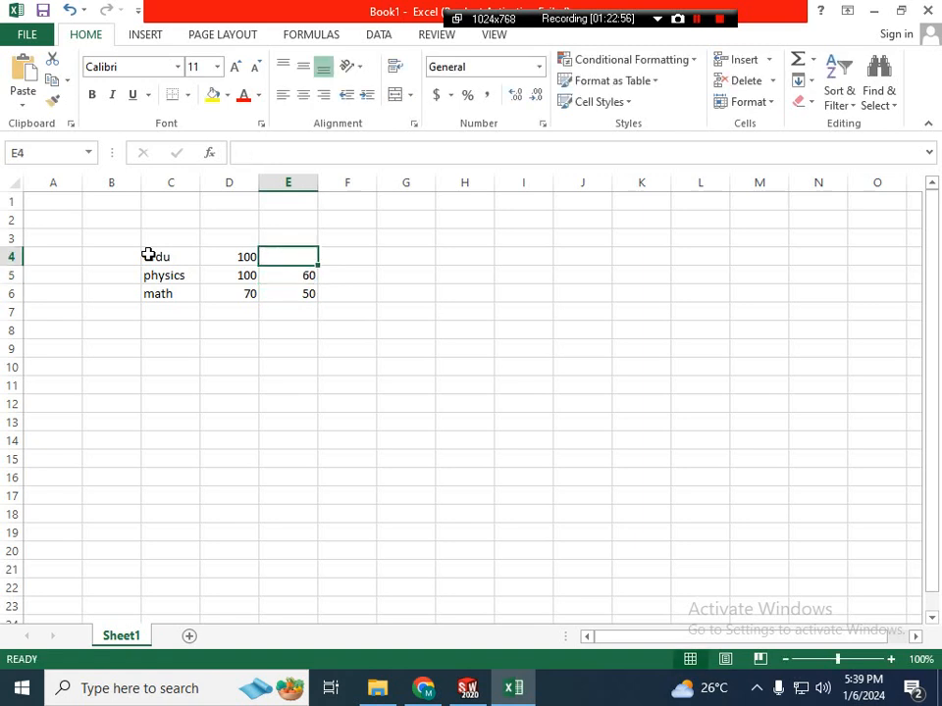
{"action": "type", "text": "40"}
- Total both marks columns with SUM formulas over rows 4 to 6 in cells E7 and D7
{"action": "key", "text": "Down"}
{"action": "key", "text": "Down"}
{"action": "key", "text": "Down"}
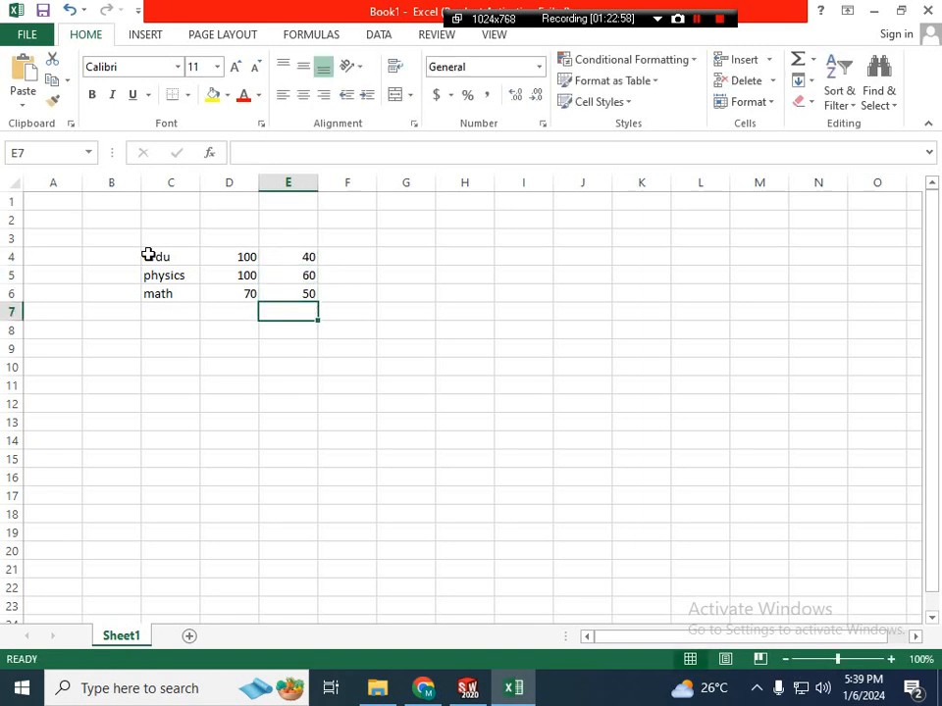
{"action": "key", "text": "alt+equal"}
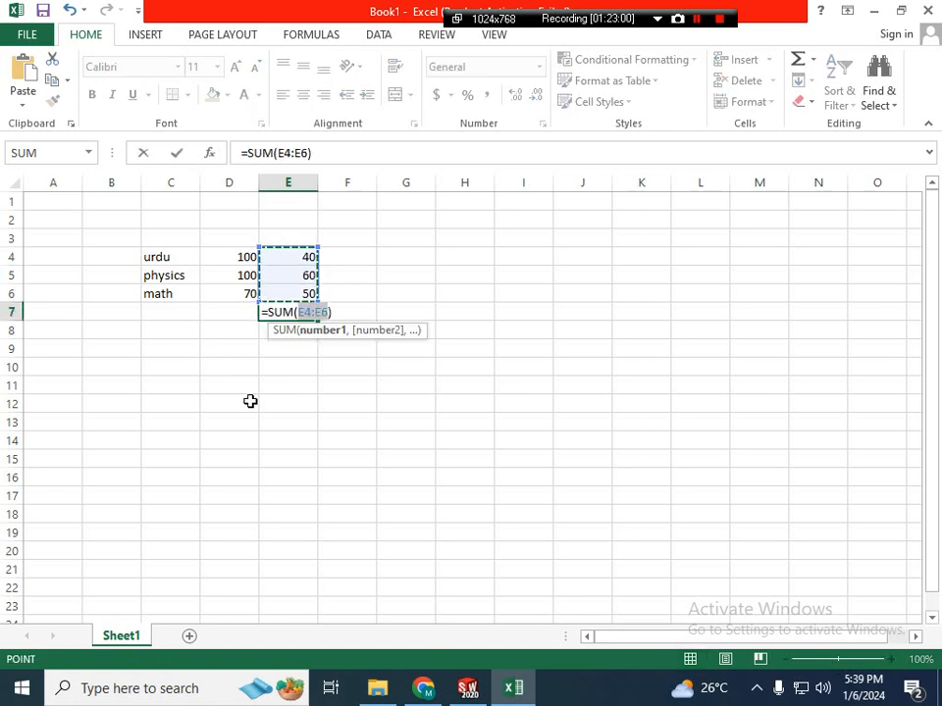
{"action": "key", "text": "Return"}
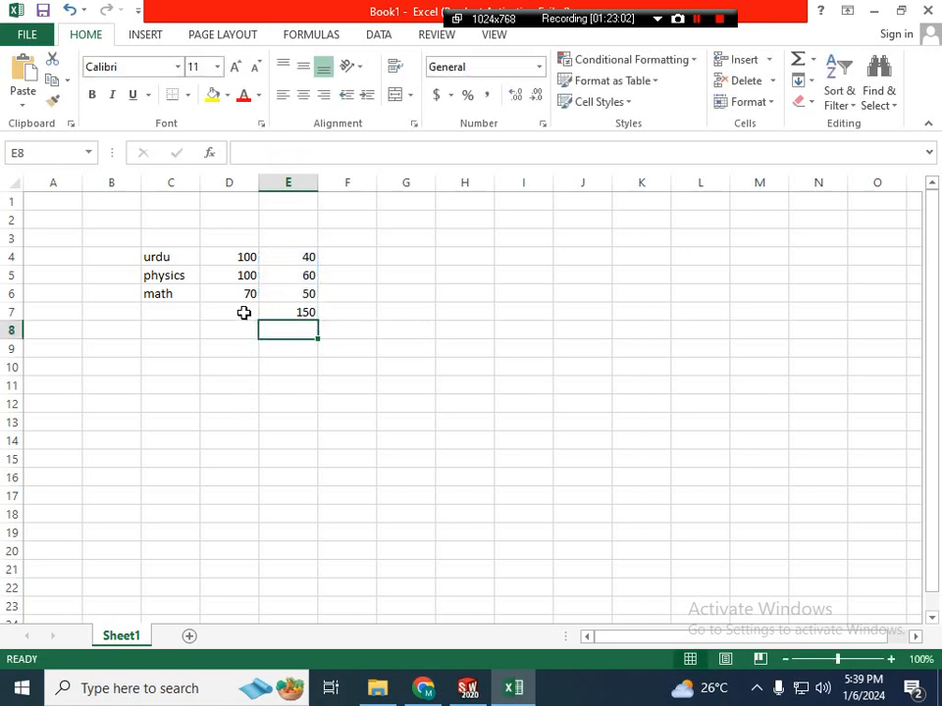
{"action": "left_click", "coordinate": [244, 311]}
{"action": "key", "text": "alt+equal"}
{"action": "key", "text": "Return"}
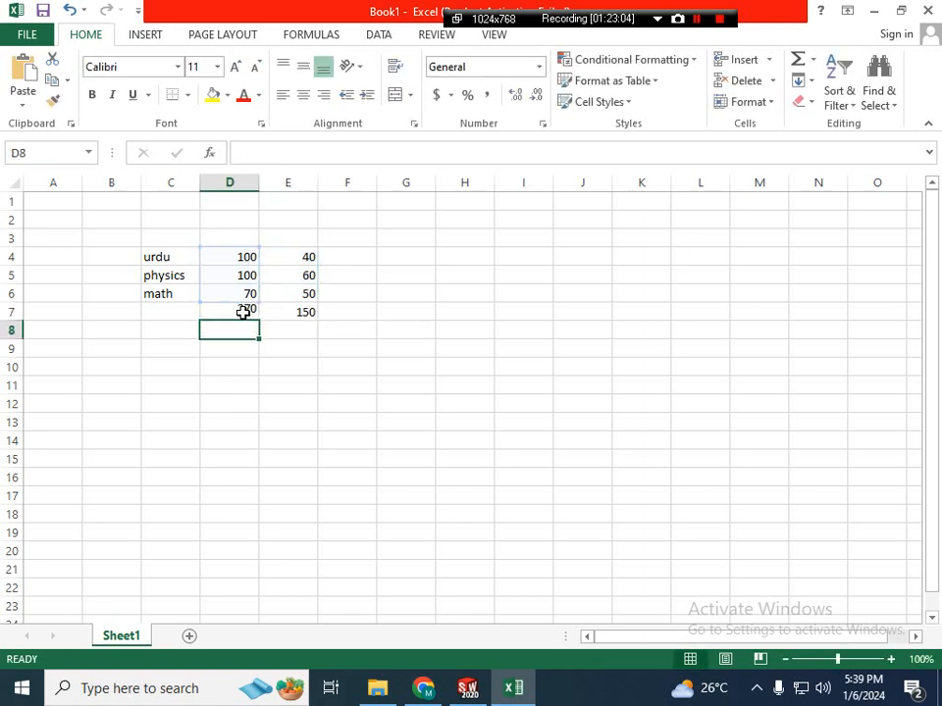
- Enter the formula =E7/D7 in cell F7 to divide the second column's total by the first's
{"action": "left_click", "coordinate": [366, 313]}
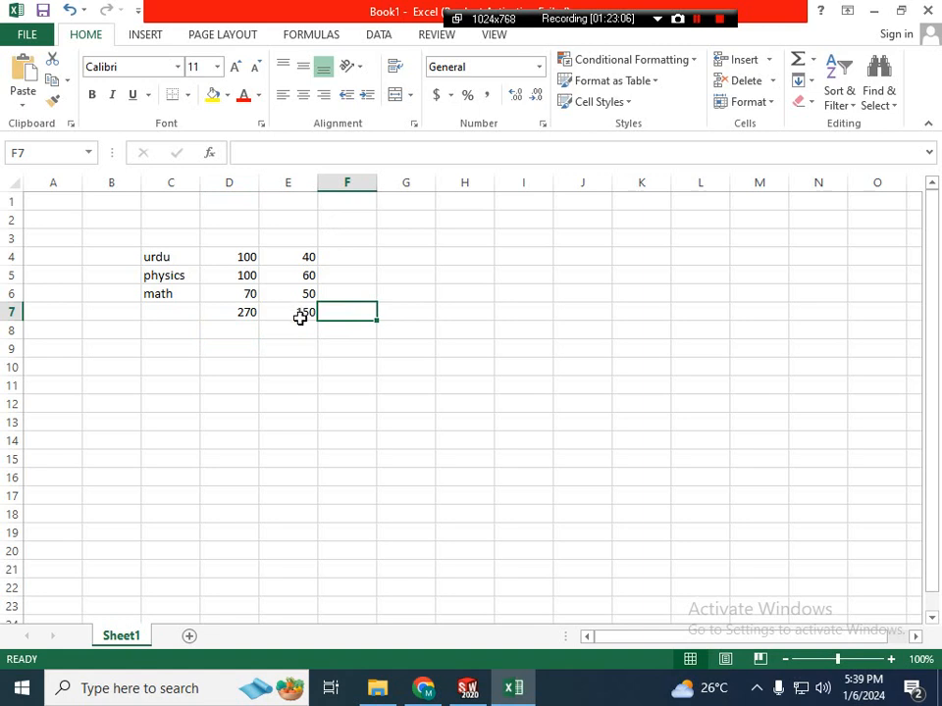
{"action": "type", "text": "="}
{"action": "key", "text": "Left"}
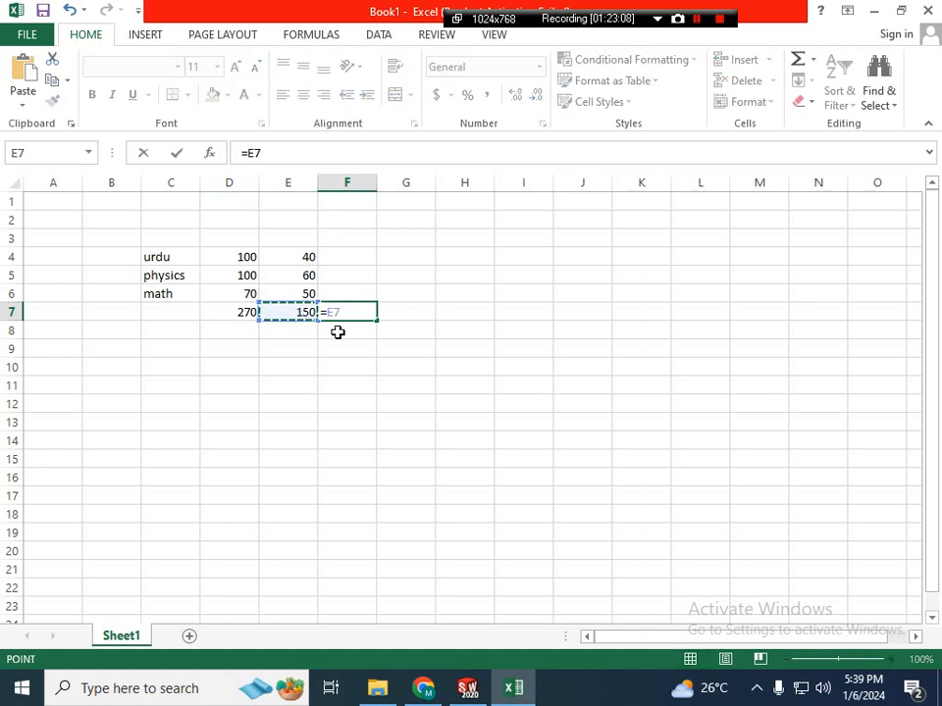
{"action": "type", "text": "/"}
{"action": "key", "text": "Left"}
{"action": "key", "text": "Left"}
{"action": "key", "text": "Left"}
{"action": "key", "text": "Right"}
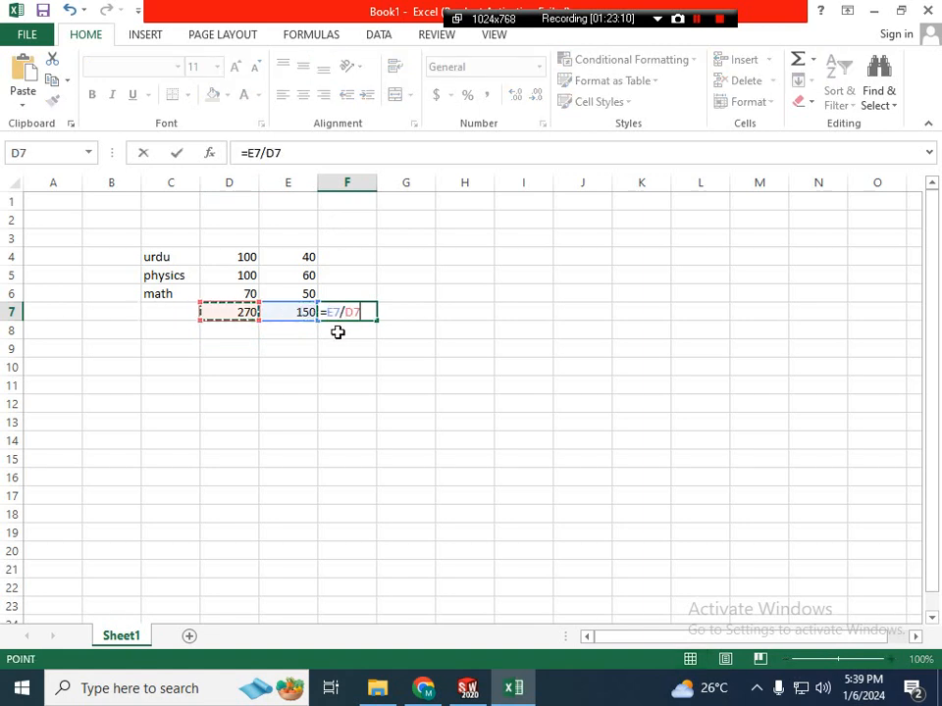
{"action": "key", "text": "Return"}
- Format the ratio in cell F7 as Percentage
{"action": "left_click", "coordinate": [349, 312]}
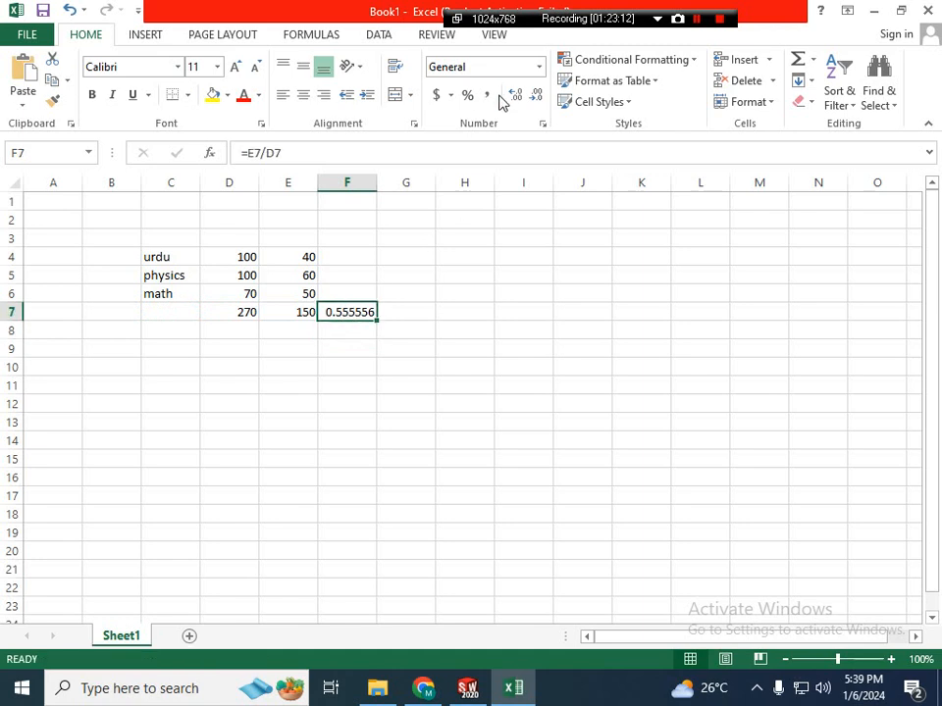
{"action": "left_click", "coordinate": [538, 67]}
{"action": "left_click", "coordinate": [495, 382]}
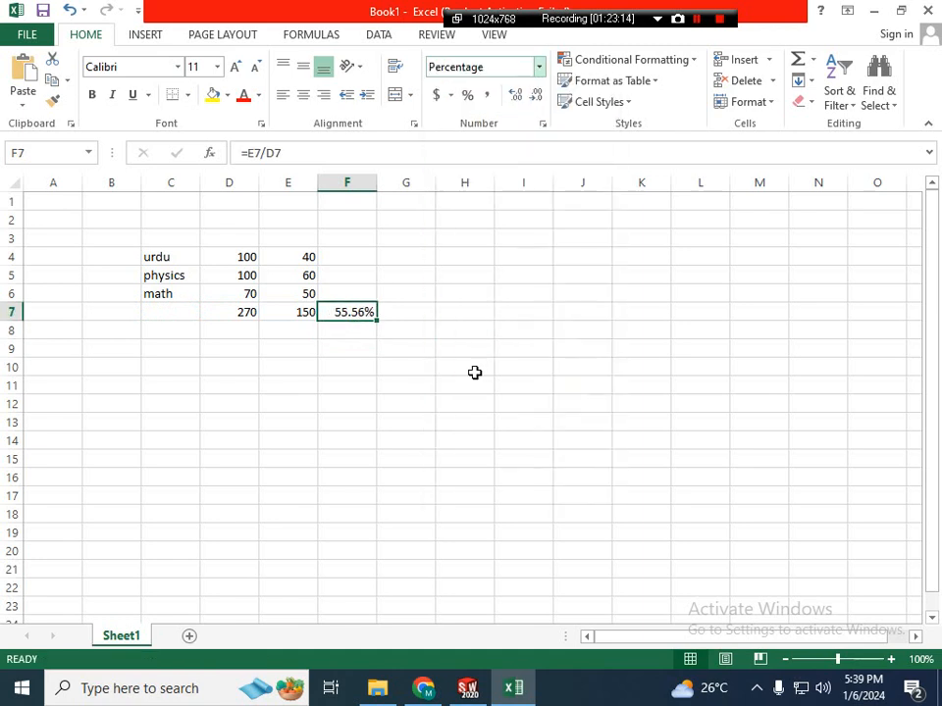
{"action": "left_click", "coordinate": [475, 372]}
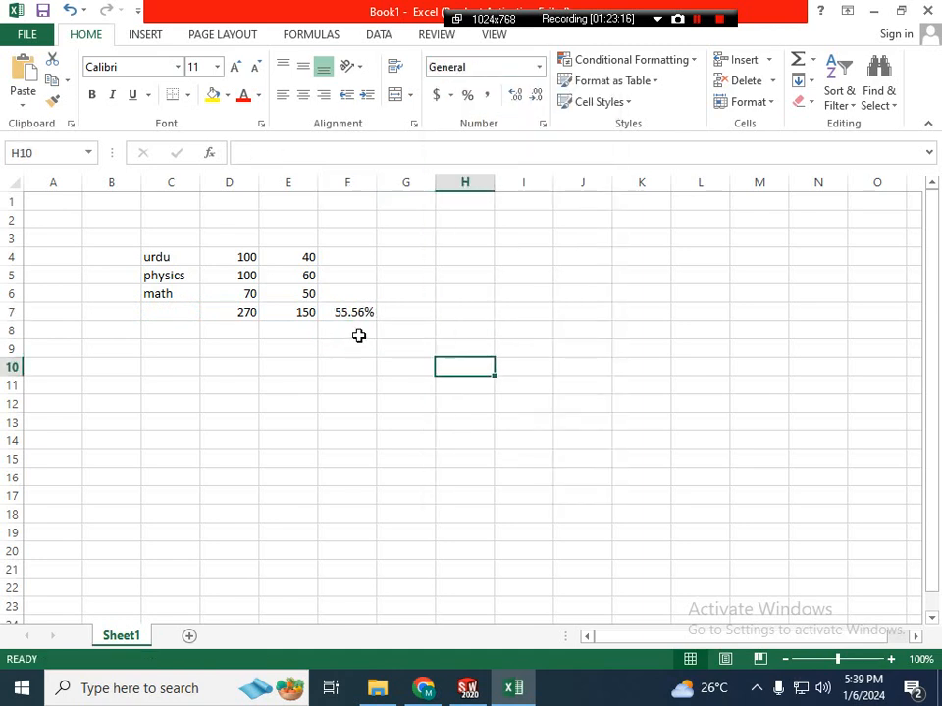
{"action": "left_click", "coordinate": [357, 316]}
{"action": "left_click", "coordinate": [358, 379]}
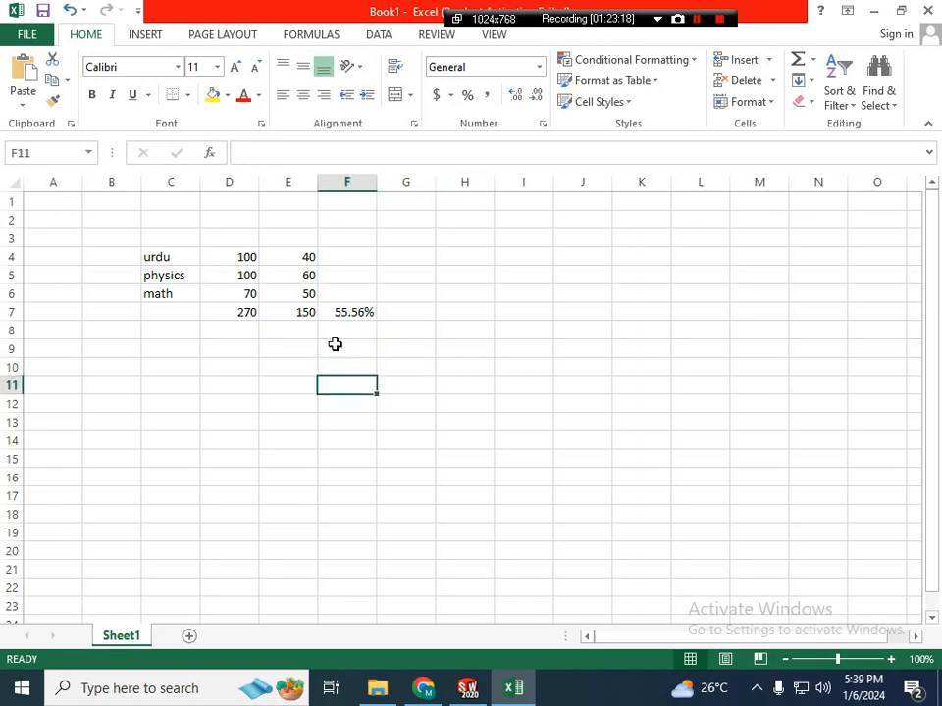
{"action": "left_click", "coordinate": [222, 432]}
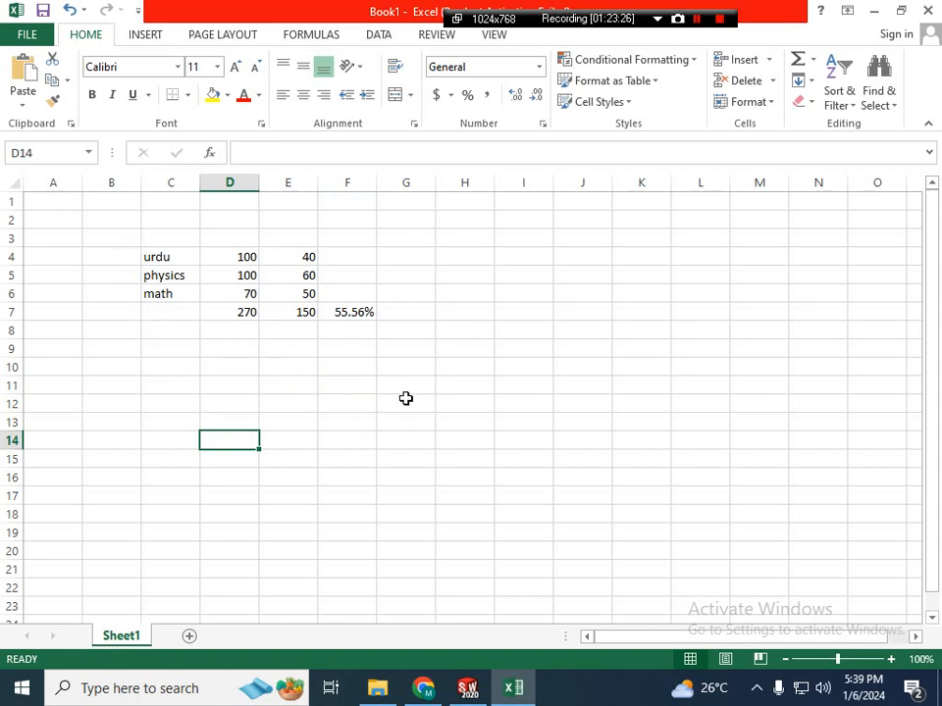
{"action": "left_click", "coordinate": [331, 386]}
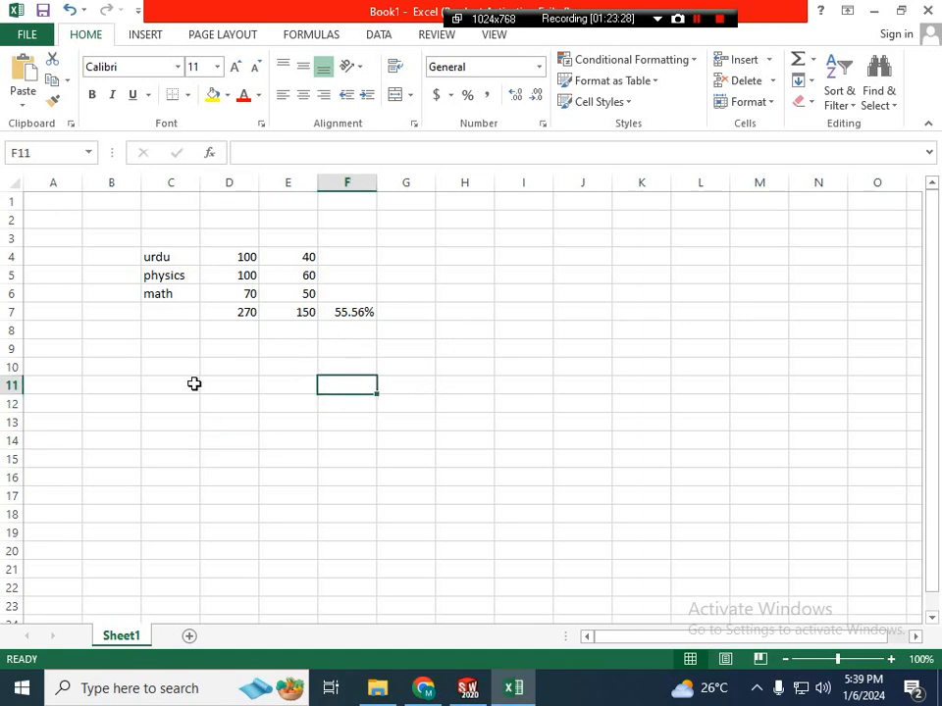
{"action": "left_click", "coordinate": [143, 36]}
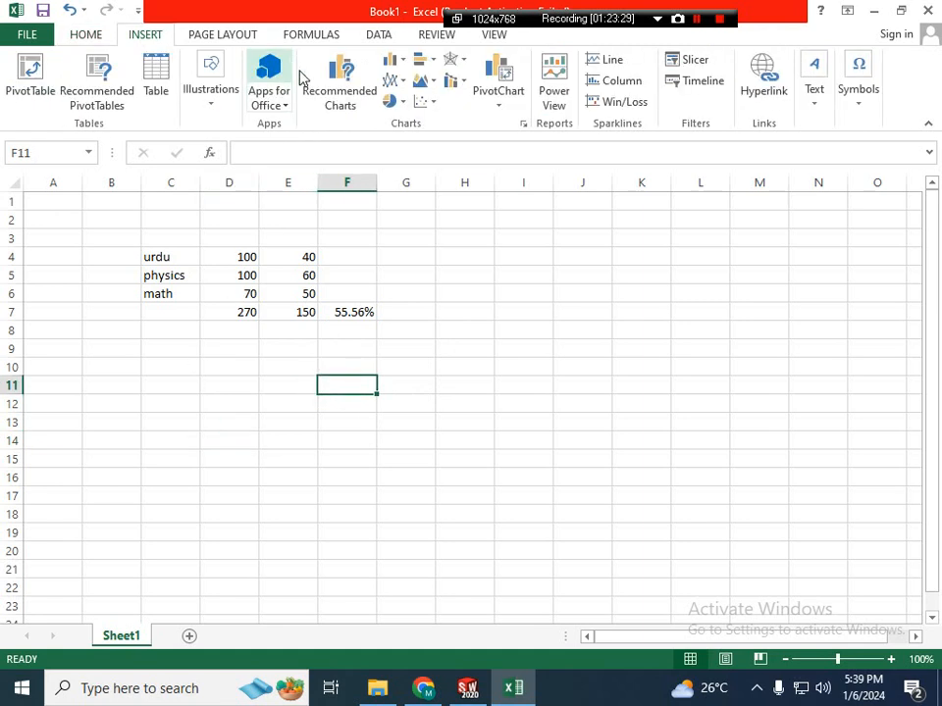
{"action": "left_click", "coordinate": [85, 34]}
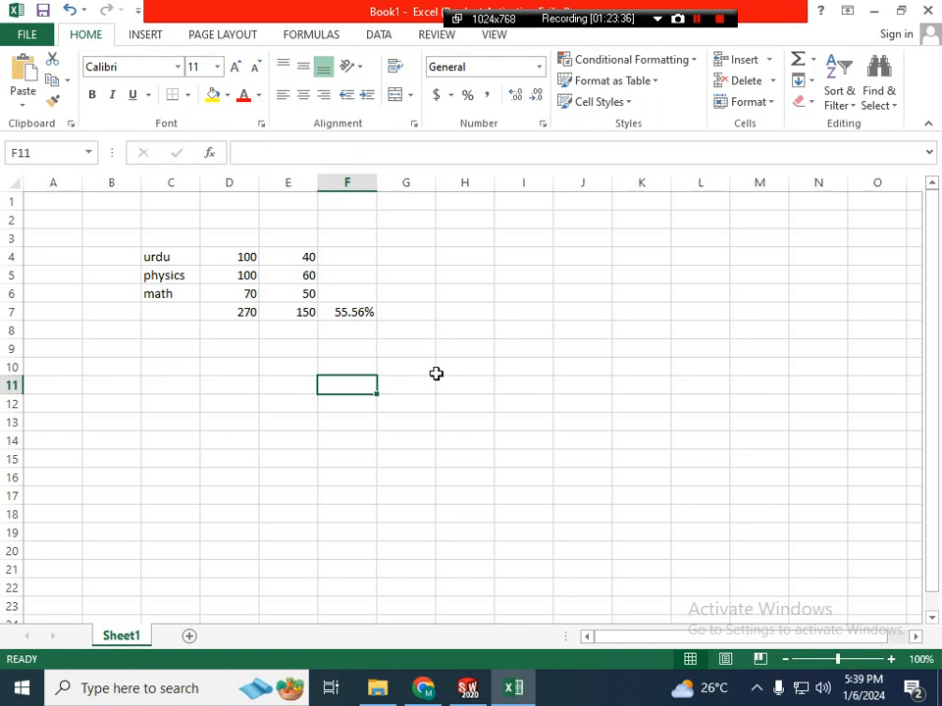
{"action": "left_click_drag", "start_coordinate": [441, 382], "coordinate": [460, 469]}
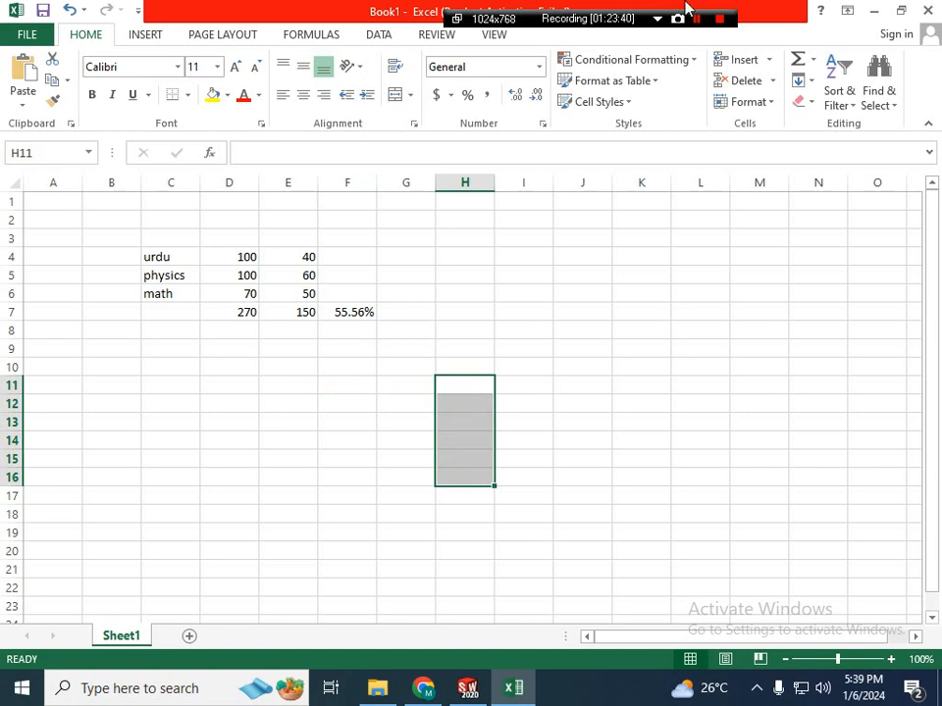
- Close Excel without saving the changes to Book1 and return to the SOLIDWORKS part
{"action": "key", "text": "alt+F4"}
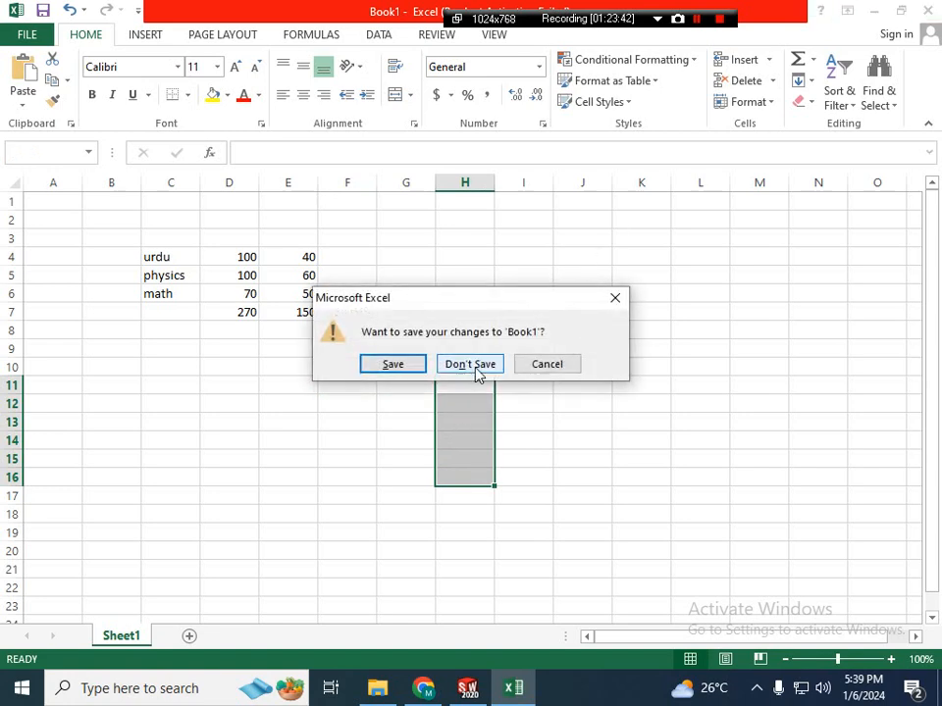
{"action": "left_click", "coordinate": [477, 369]}
{"action": "left_click", "coordinate": [631, 315]}
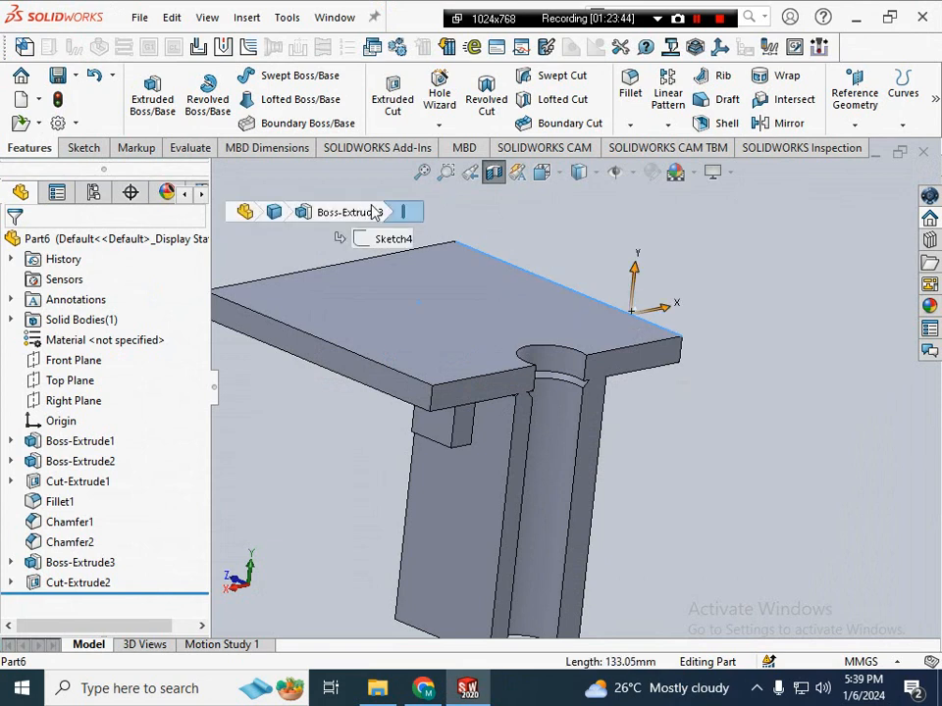
{"action": "left_click", "coordinate": [675, 423]}
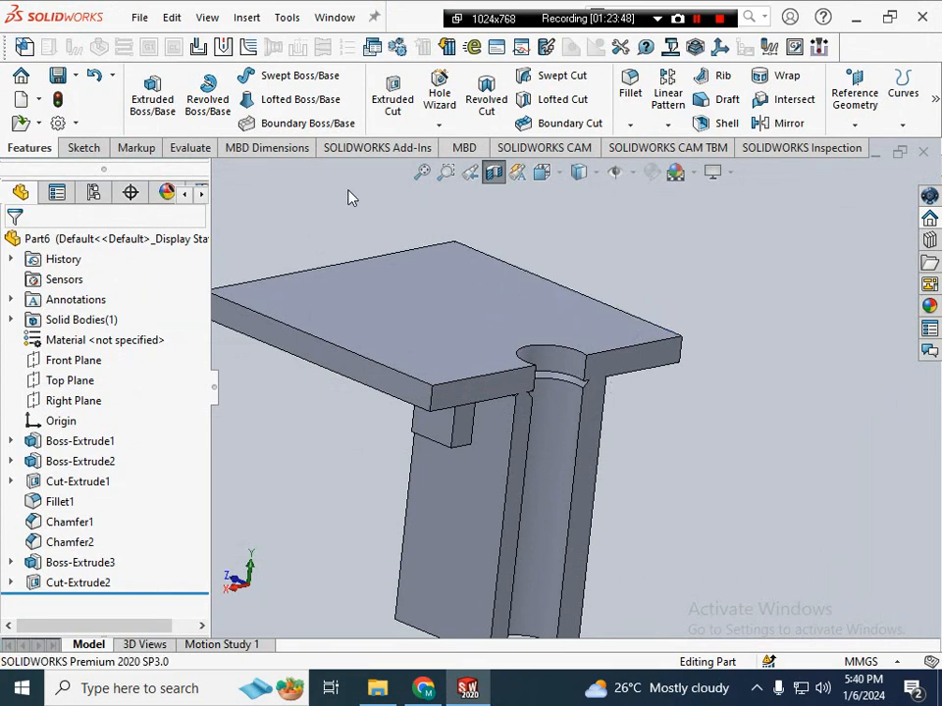
{"action": "left_click", "coordinate": [378, 148]}
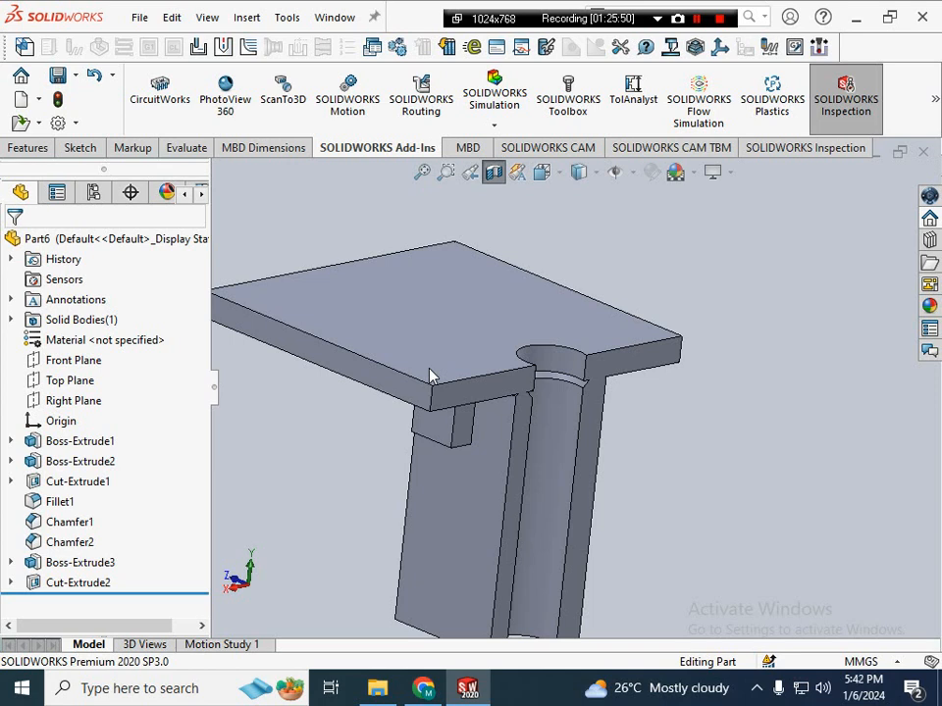
- Switch to Chrome and search Google Images for sheet metal cold forming
{"action": "left_click", "coordinate": [424, 688]}
{"action": "left_click", "coordinate": [368, 125]}
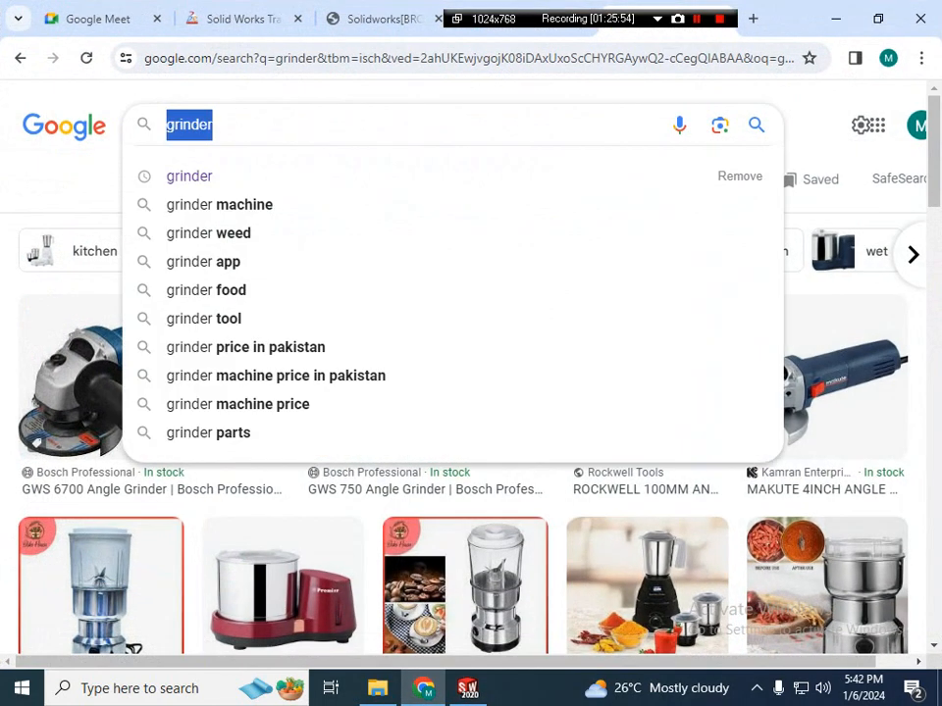
{"action": "type", "text": "shee"}
{"action": "key", "text": "BackSpace"}
{"action": "type", "text": "t "}
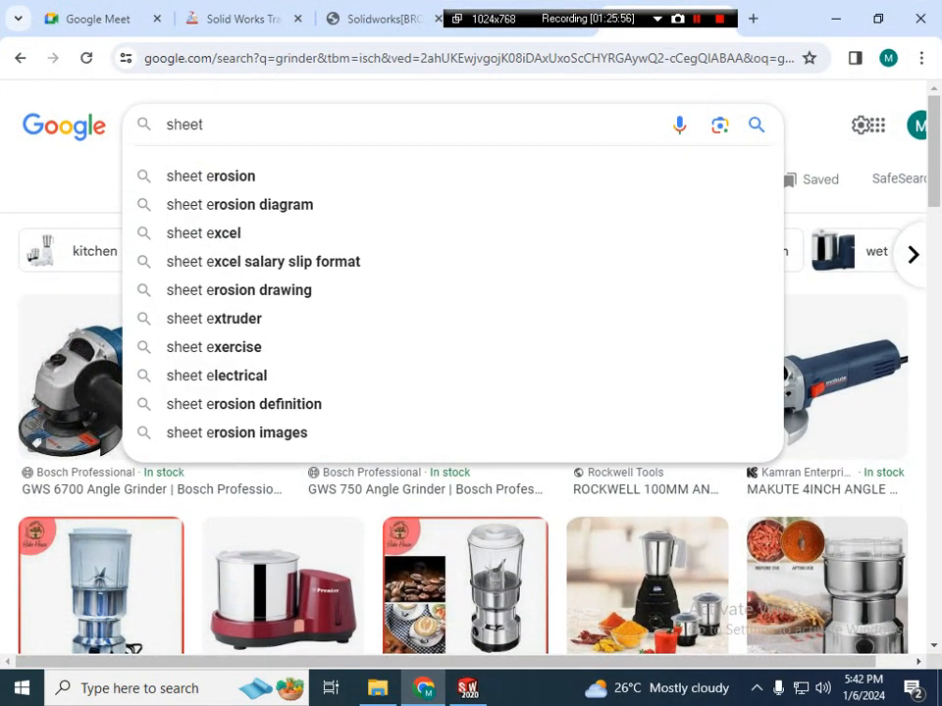
{"action": "type", "text": "metal "}
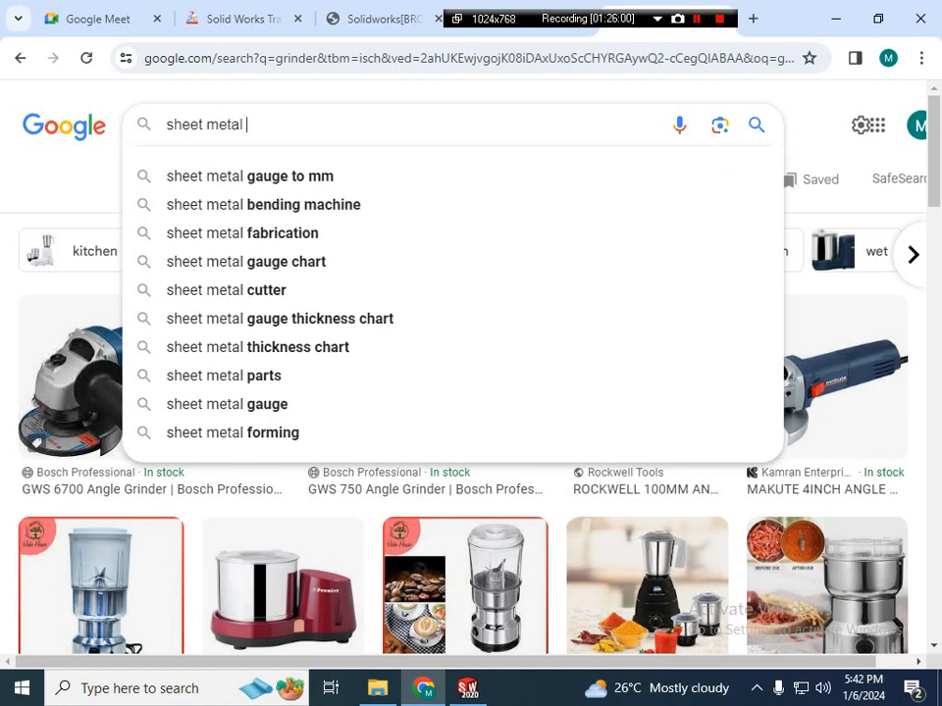
{"action": "type", "text": "cold forming"}
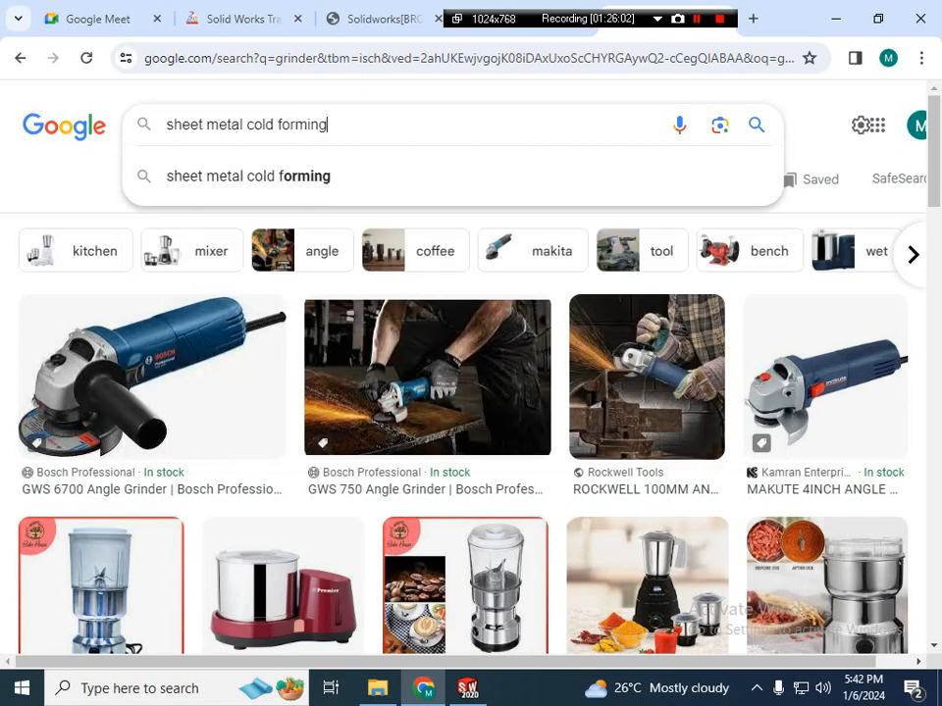
{"action": "key", "text": "Return"}
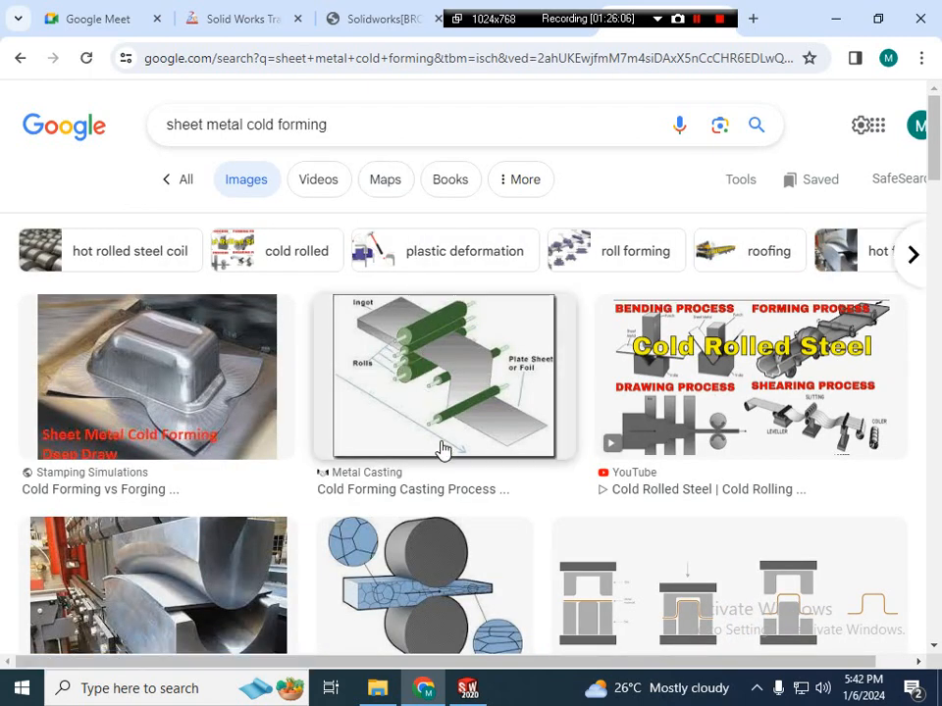
- Examine the Stamping Simulations deep-draw image and the CNC machining image of a press forming a metal sheet
{"action": "left_click_drag", "start_coordinate": [937, 160], "coordinate": [936, 183]}
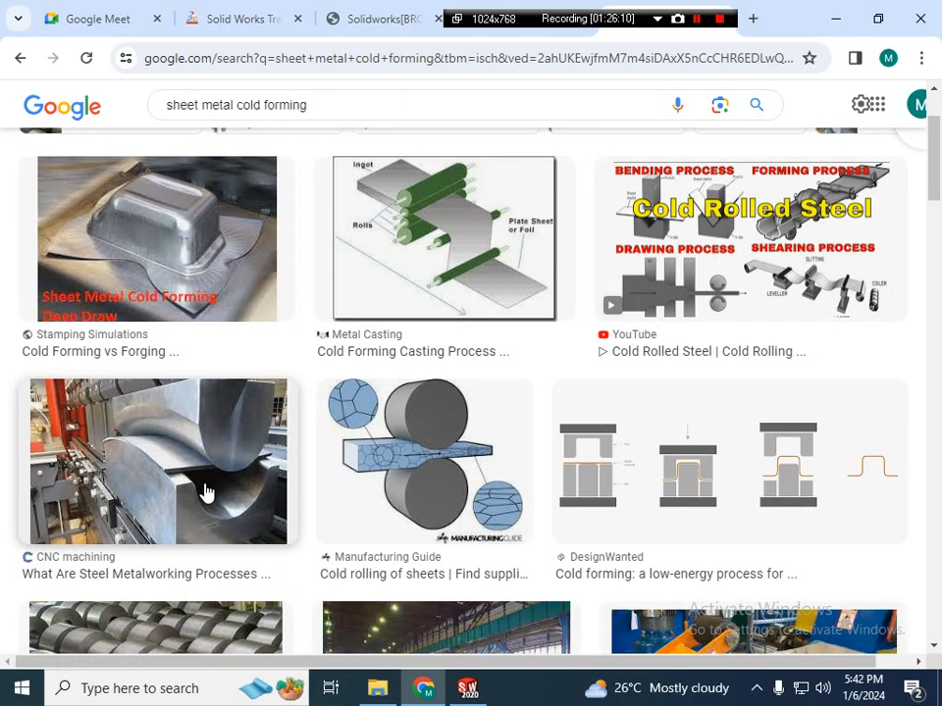
{"action": "left_click", "coordinate": [160, 262]}
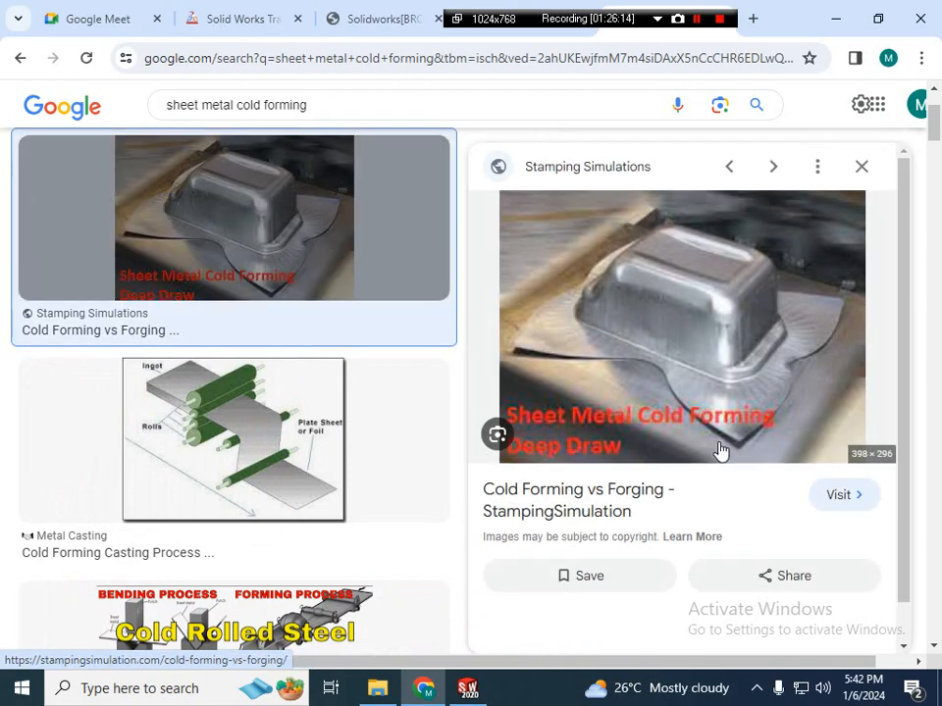
{"action": "scroll", "coordinate": [530, 391], "scroll_direction": "down", "scroll_amount": 4}
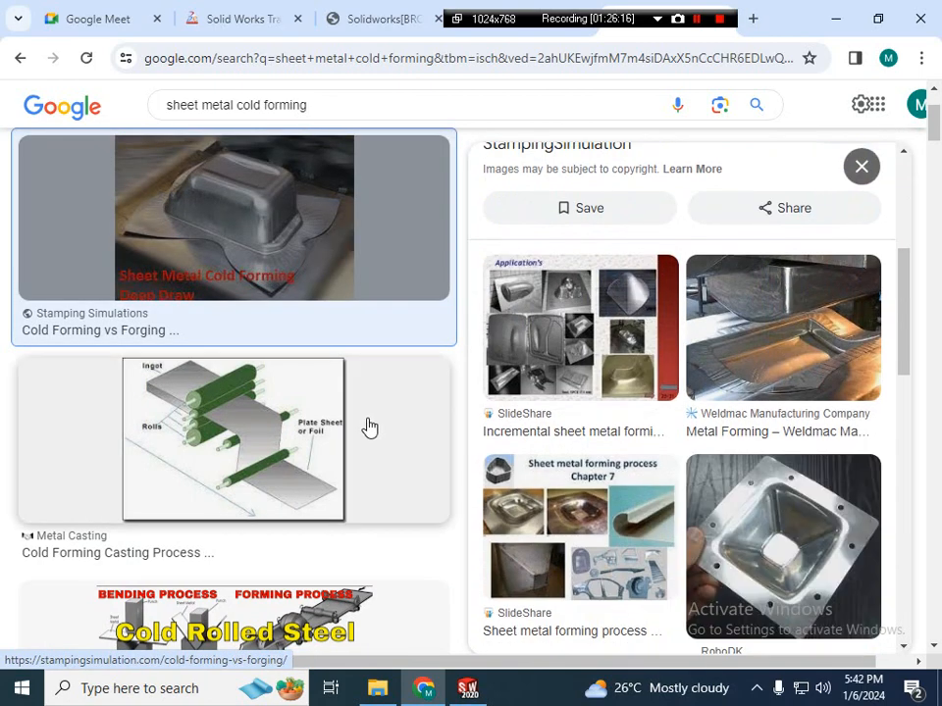
{"action": "scroll", "coordinate": [369, 426], "scroll_direction": "down", "scroll_amount": 5}
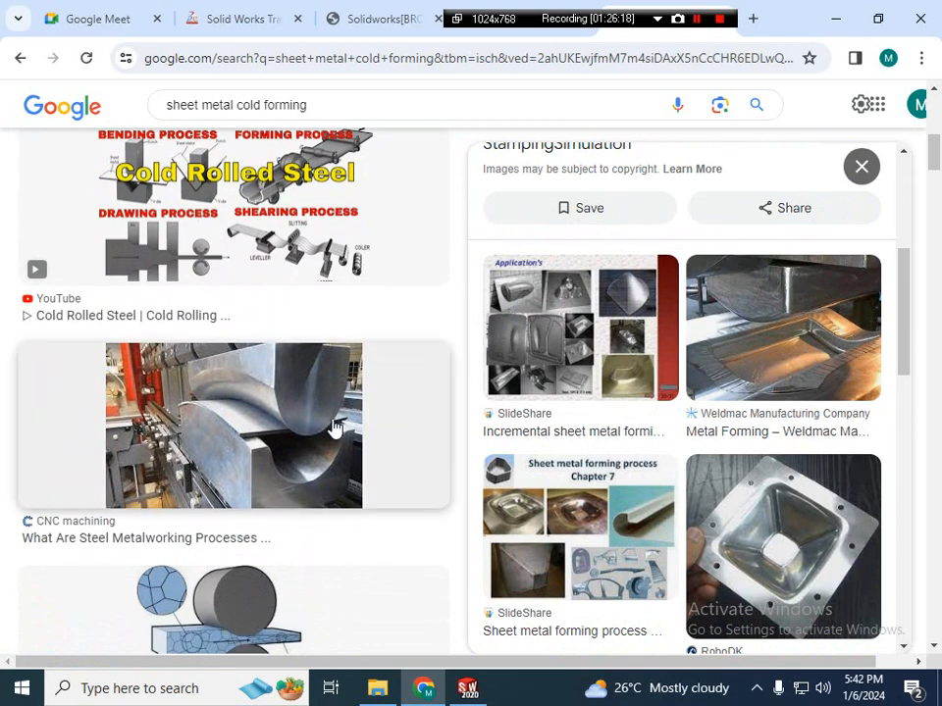
{"action": "left_click", "coordinate": [282, 427]}
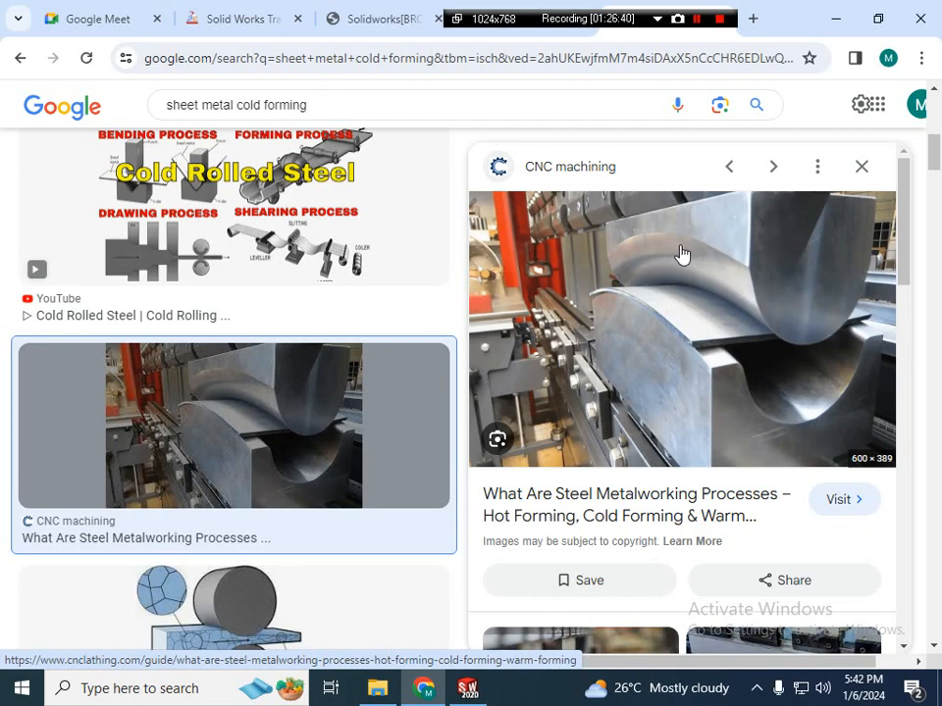
- Browse the remaining sheet metal cold forming images and change the image search to sheet metal forming
{"action": "scroll", "coordinate": [633, 294], "scroll_direction": "down", "scroll_amount": 4}
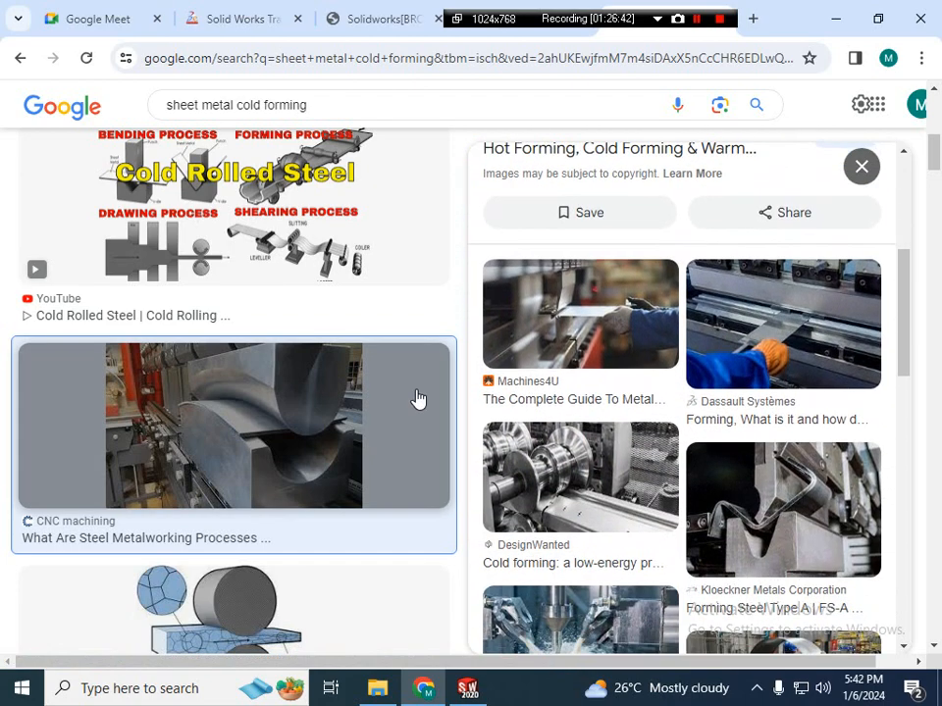
{"action": "scroll", "coordinate": [416, 399], "scroll_direction": "down", "scroll_amount": 3}
{"action": "scroll", "coordinate": [416, 399], "scroll_direction": "down", "scroll_amount": 10}
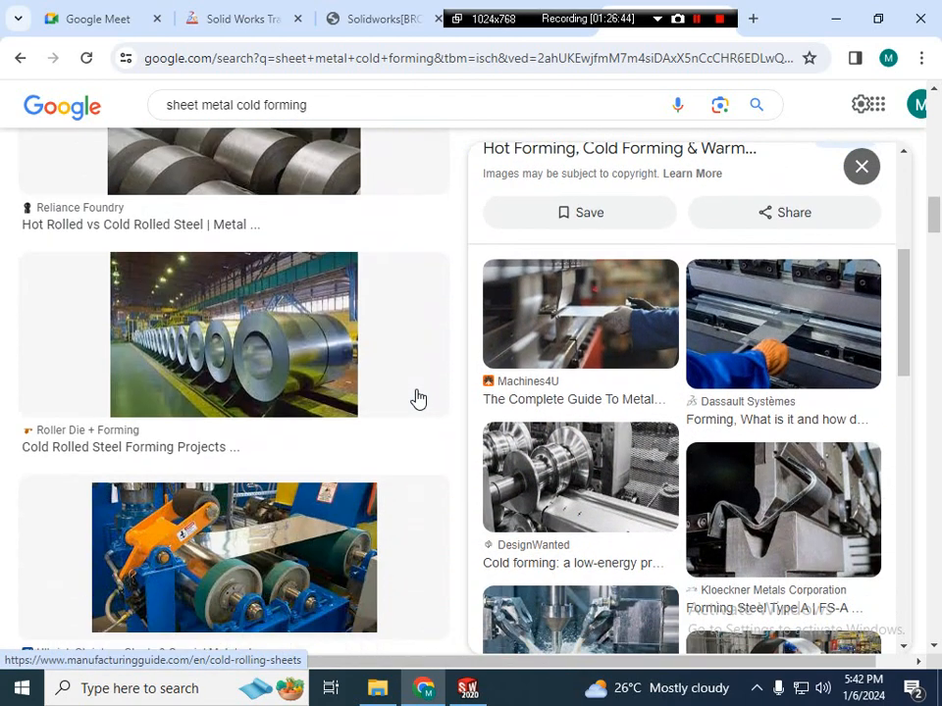
{"action": "scroll", "coordinate": [416, 395], "scroll_direction": "down", "scroll_amount": 4}
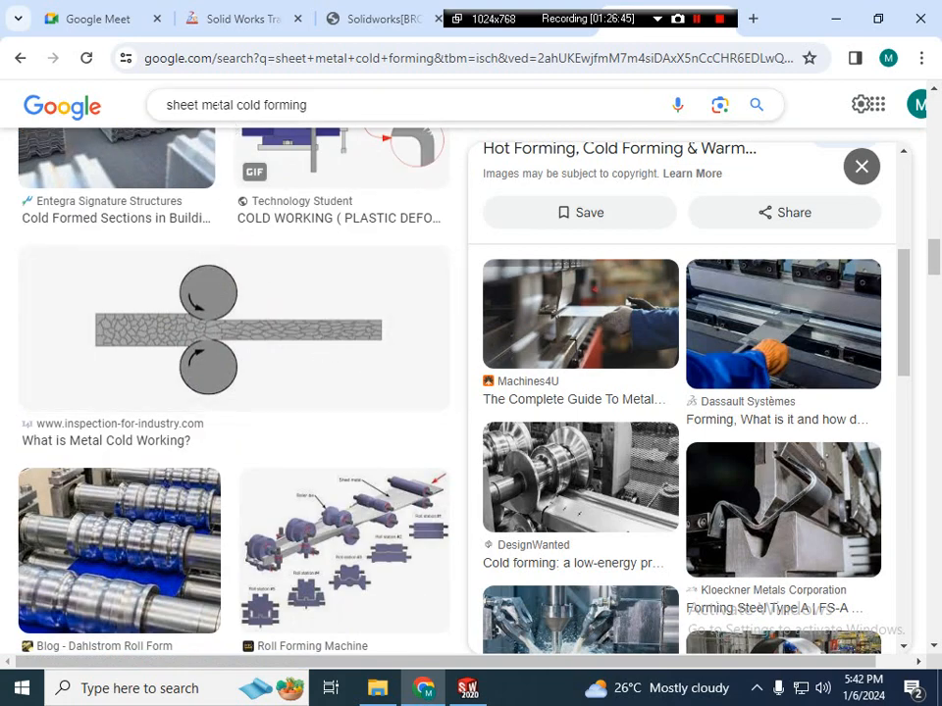
{"action": "left_click", "coordinate": [202, 104]}
{"action": "left_click", "coordinate": [236, 104]}
{"action": "left_click_drag", "start_coordinate": [236, 104], "coordinate": [263, 104]}
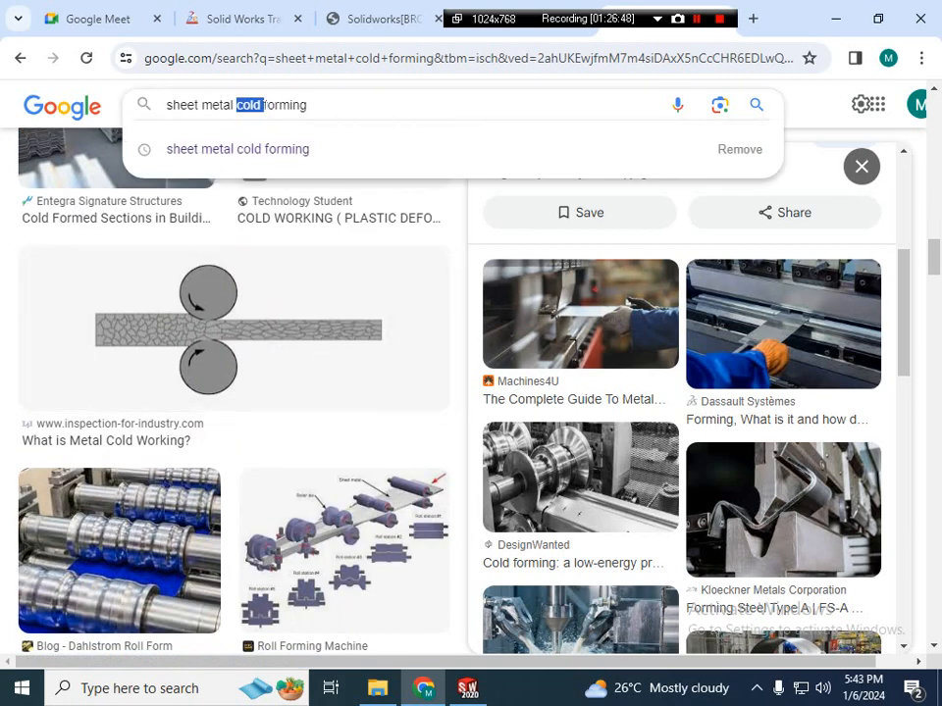
{"action": "key", "text": "BackSpace"}
{"action": "left_click", "coordinate": [345, 148]}
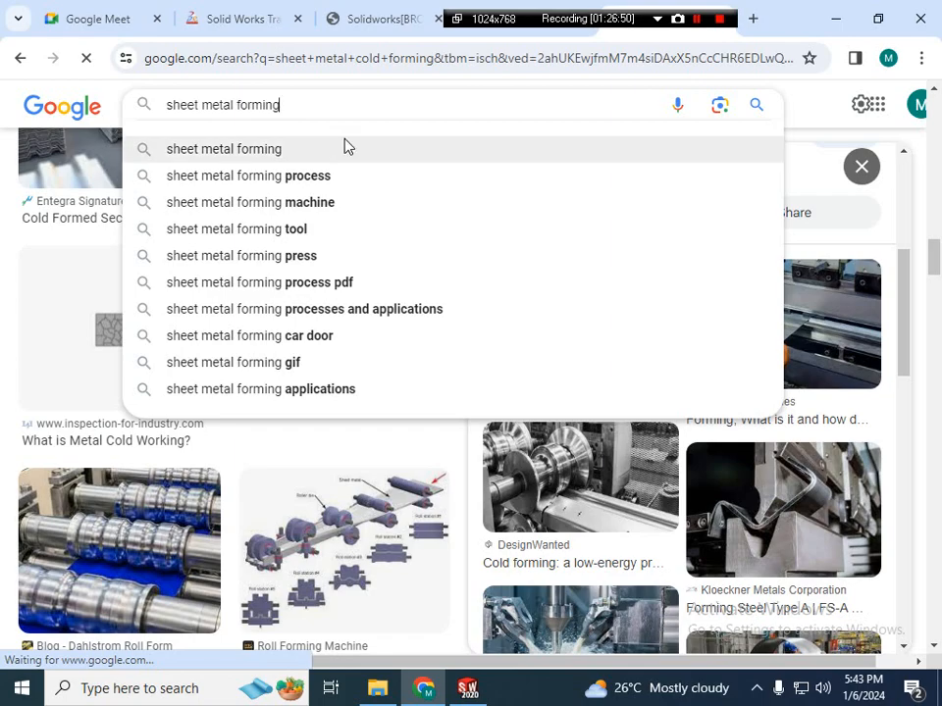
- Look through the sheet metal forming image results for examples of bending, deep drawing and die forming
{"action": "scroll", "coordinate": [290, 426], "scroll_direction": "down", "scroll_amount": 2}
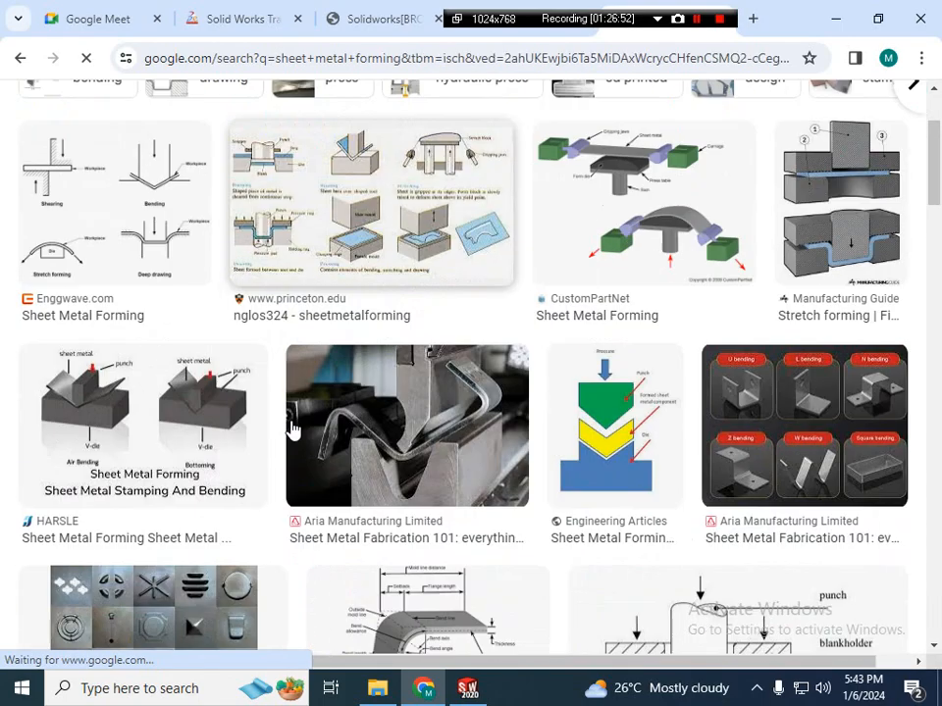
{"action": "scroll", "coordinate": [290, 427], "scroll_direction": "down", "scroll_amount": 2}
{"action": "scroll", "coordinate": [410, 294], "scroll_direction": "down", "scroll_amount": 1}
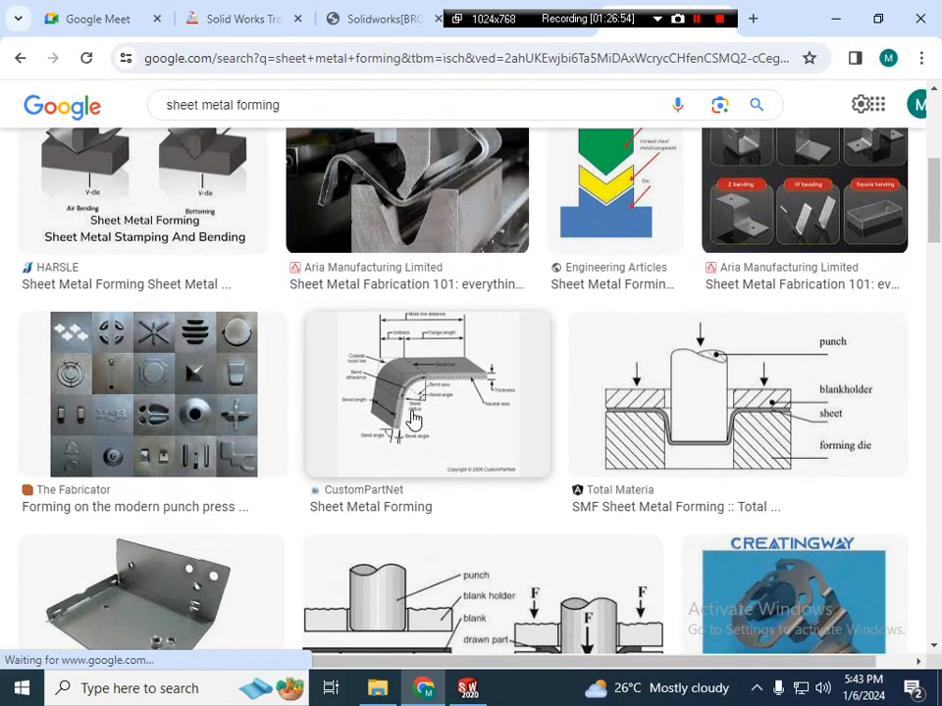
{"action": "scroll", "coordinate": [412, 420], "scroll_direction": "down", "scroll_amount": 5}
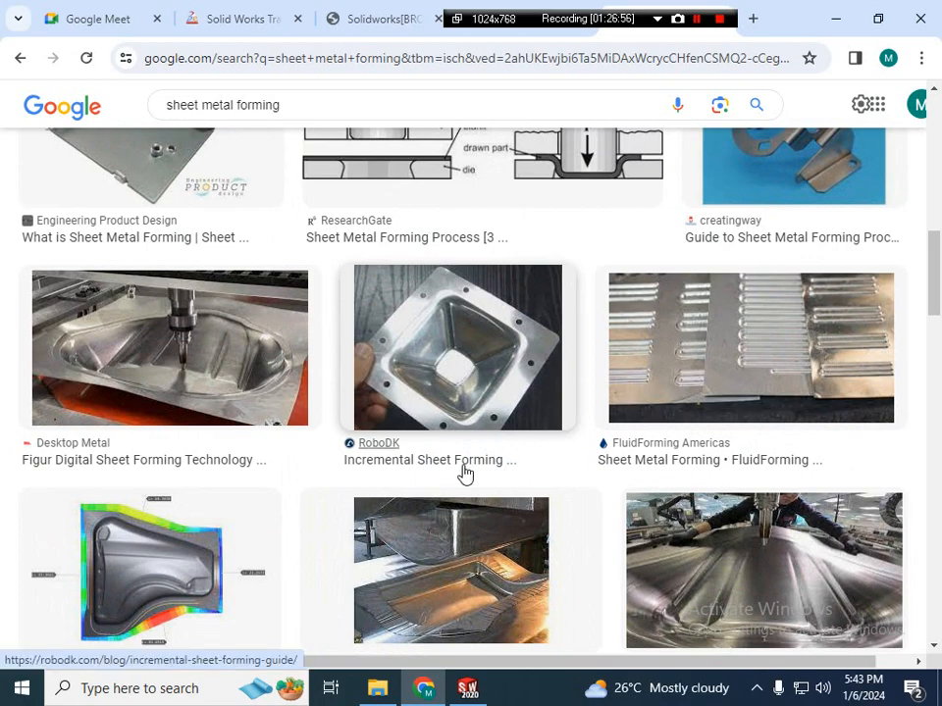
{"action": "scroll", "coordinate": [465, 473], "scroll_direction": "down", "scroll_amount": 1}
{"action": "scroll", "coordinate": [475, 482], "scroll_direction": "down", "scroll_amount": 1}
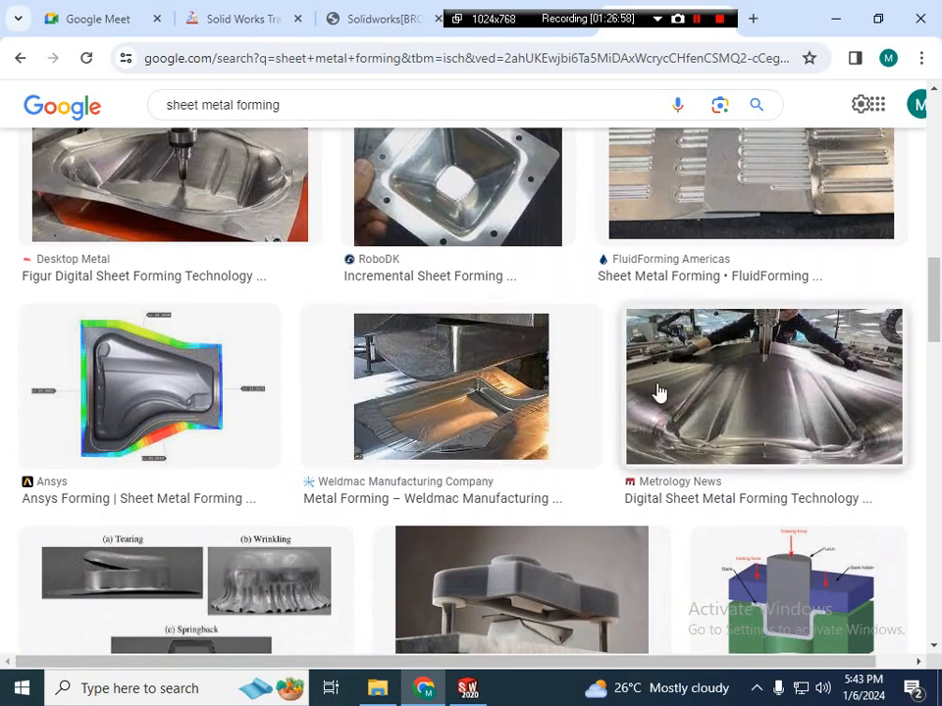
{"action": "scroll", "coordinate": [526, 449], "scroll_direction": "down", "scroll_amount": 10}
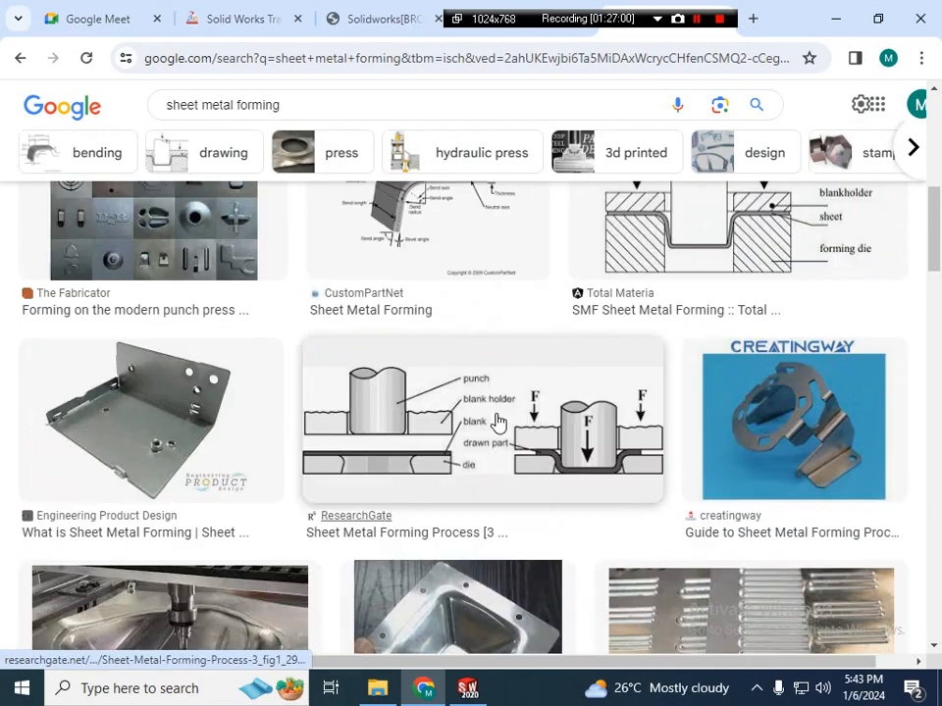
{"action": "scroll", "coordinate": [498, 420], "scroll_direction": "up", "scroll_amount": 4}
- Search Google Images for press cold forming
{"action": "left_click", "coordinate": [412, 104]}
{"action": "key", "text": "ctrl+a"}
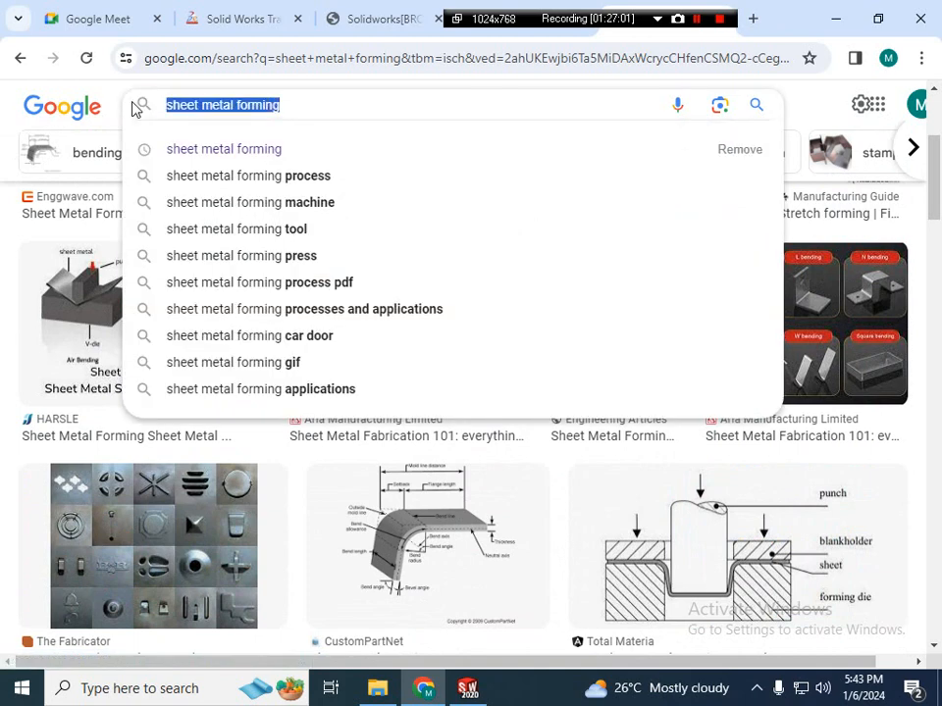
{"action": "type", "text": "press"}
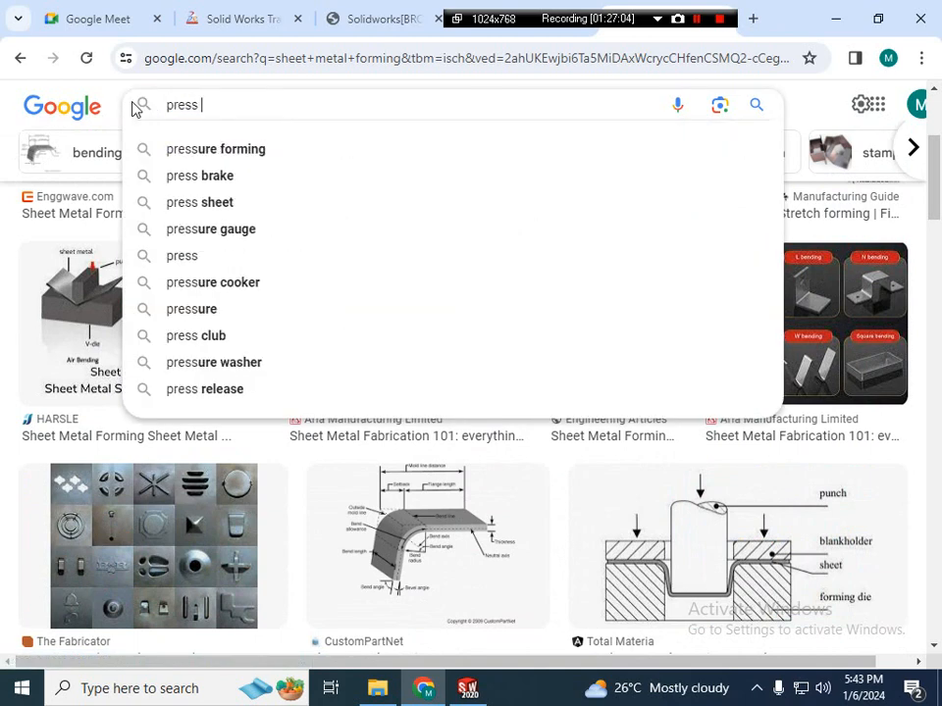
{"action": "type", "text": " cold forming"}
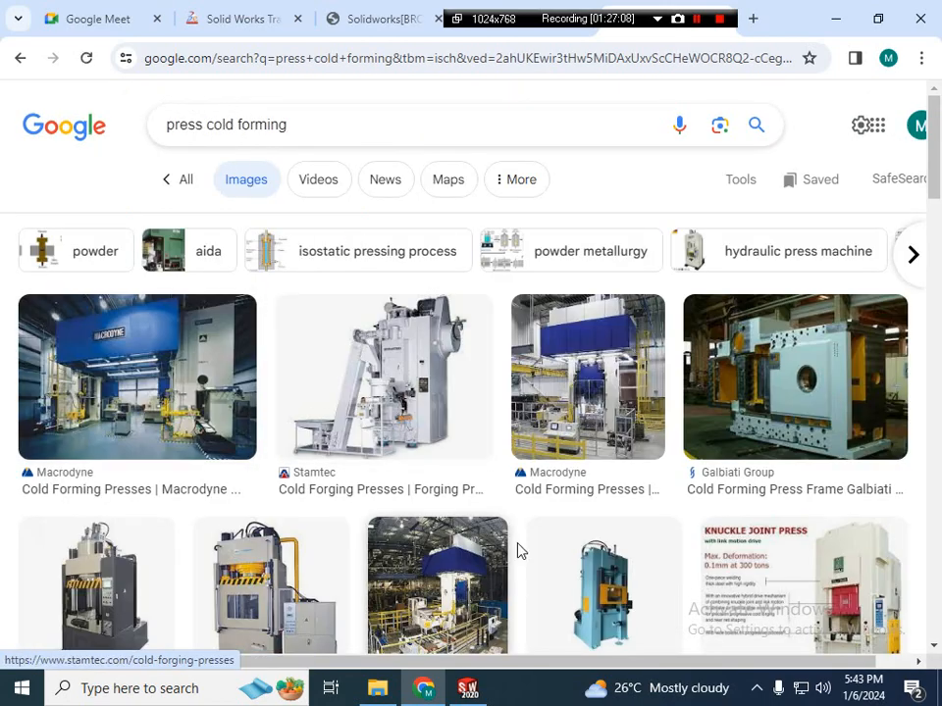
- Examine the cold forming press images from Pressmach, Musashi Spain Villalba and Macrodyne in the larger preview
{"action": "scroll", "coordinate": [634, 487], "scroll_direction": "down", "scroll_amount": 4}
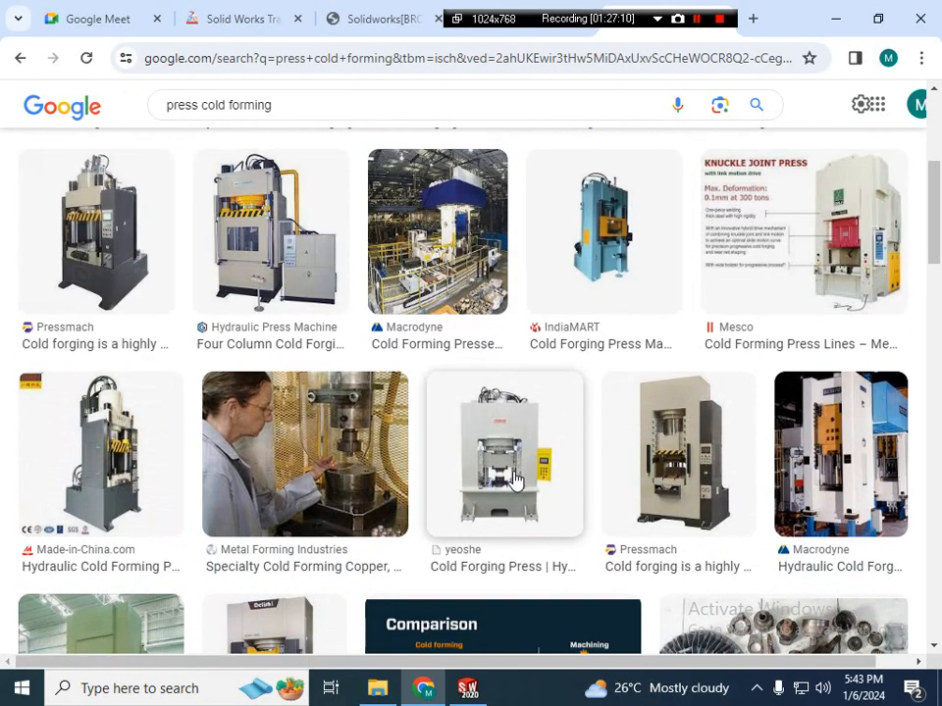
{"action": "scroll", "coordinate": [336, 483], "scroll_direction": "down", "scroll_amount": 1}
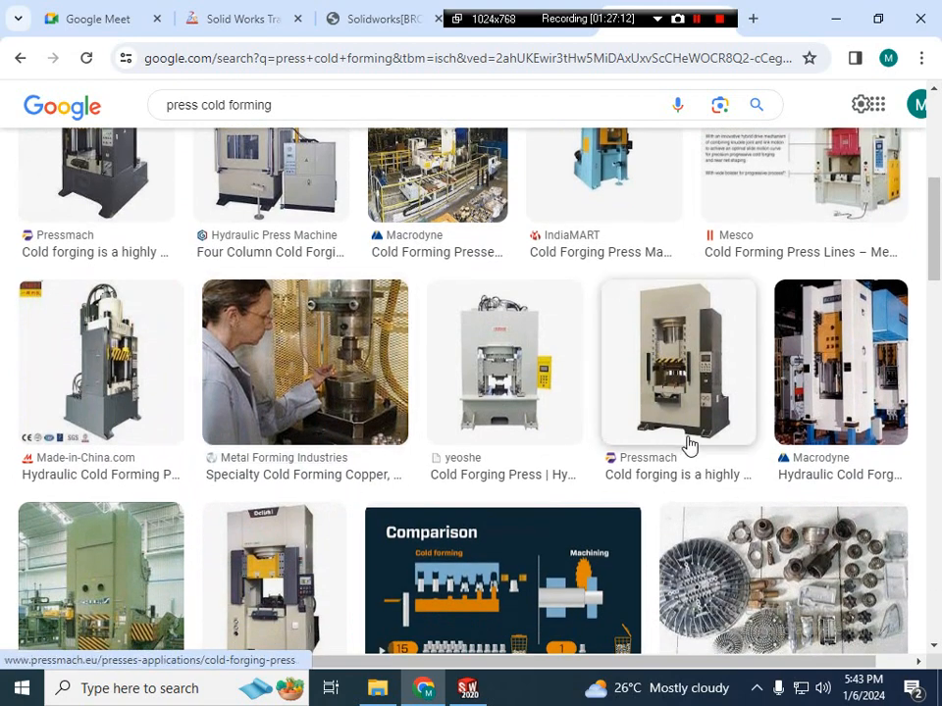
{"action": "scroll", "coordinate": [687, 446], "scroll_direction": "down", "scroll_amount": 1}
{"action": "left_click", "coordinate": [691, 299]}
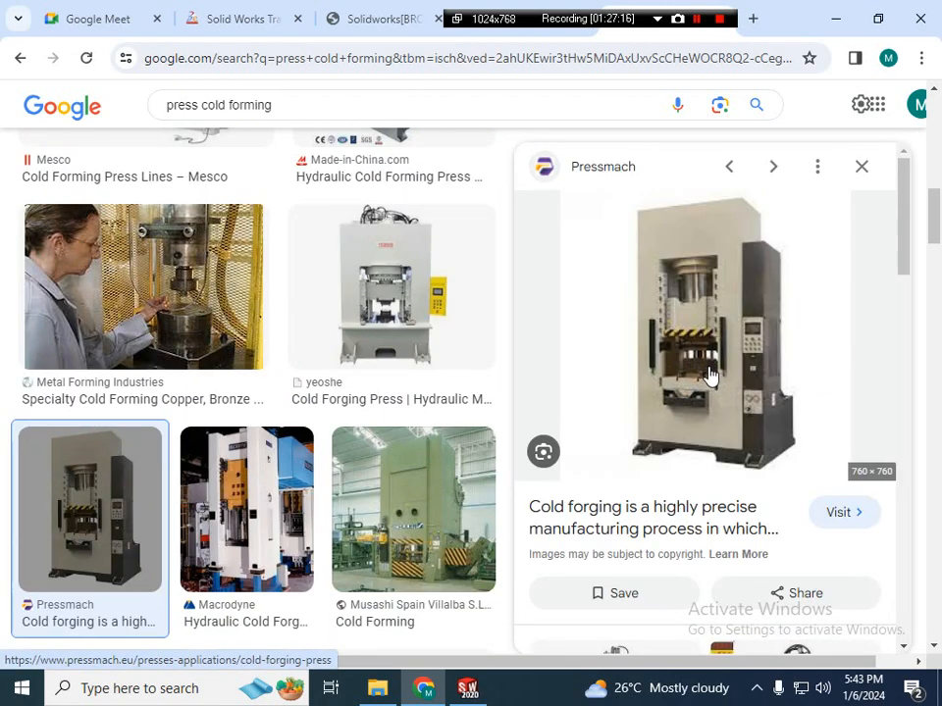
{"action": "left_click", "coordinate": [423, 511]}
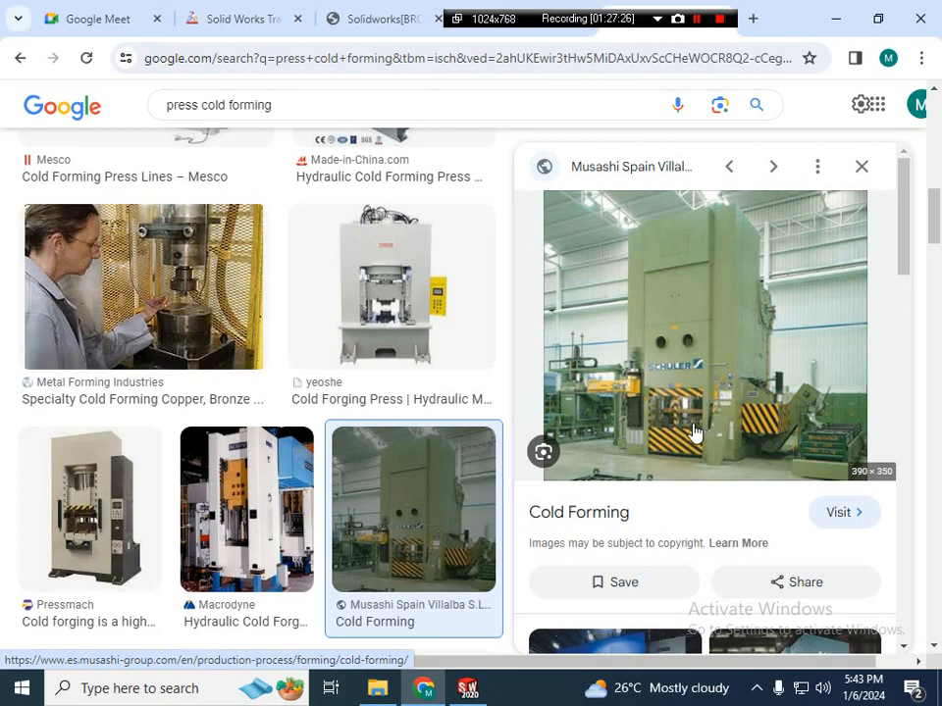
{"action": "scroll", "coordinate": [447, 467], "scroll_direction": "down", "scroll_amount": 4}
{"action": "left_click", "coordinate": [261, 195]}
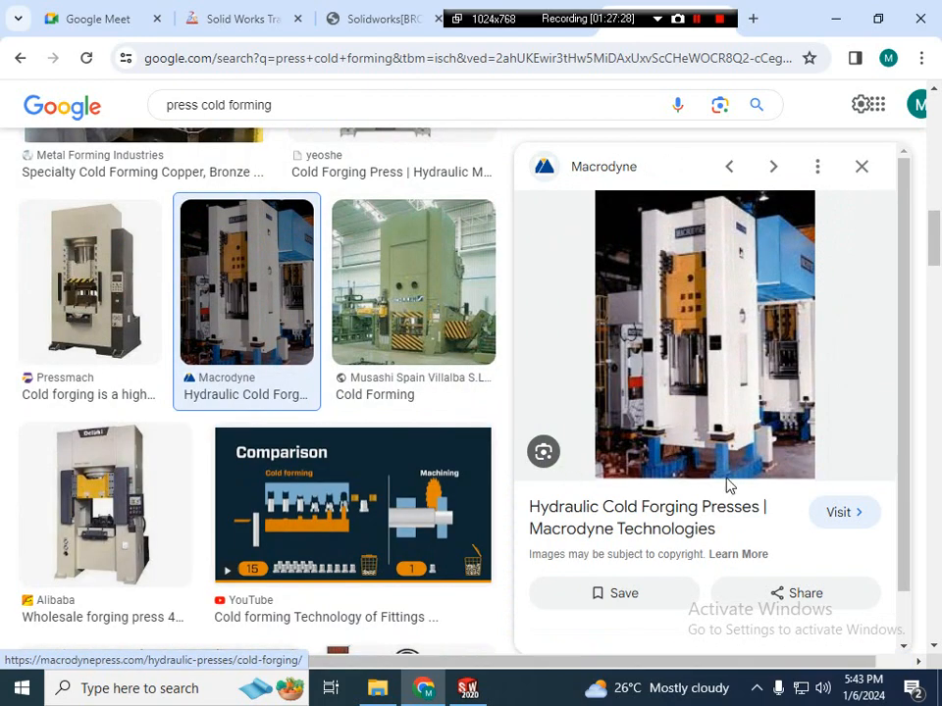
- Replace the cold forming part of the query to search images for press punch and die
{"action": "left_click_drag", "start_coordinate": [270, 104], "coordinate": [206, 105]}
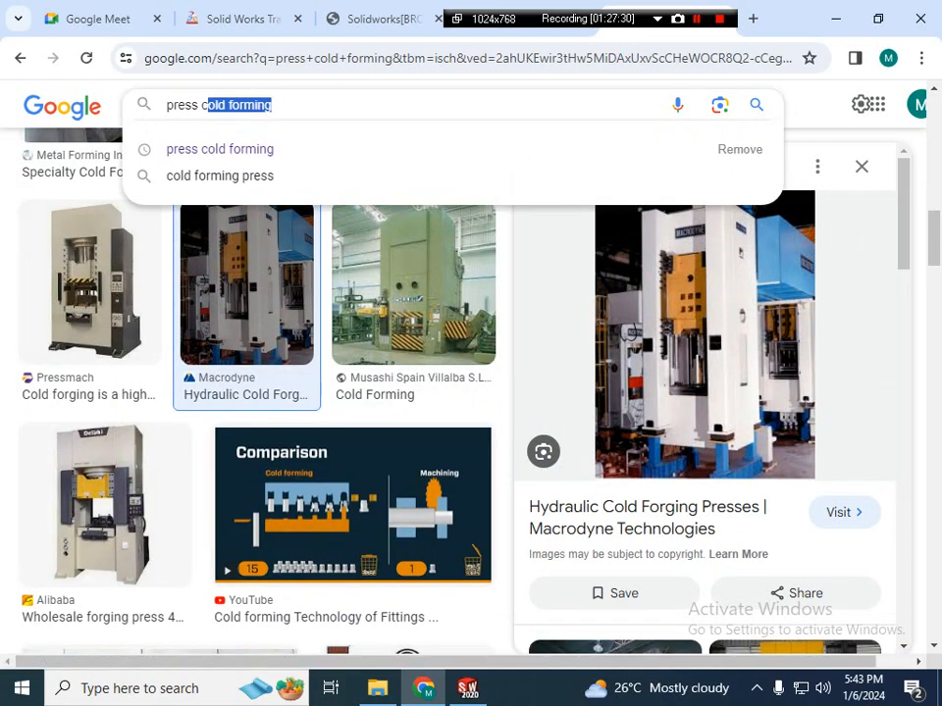
{"action": "type", "text": "punch and die"}
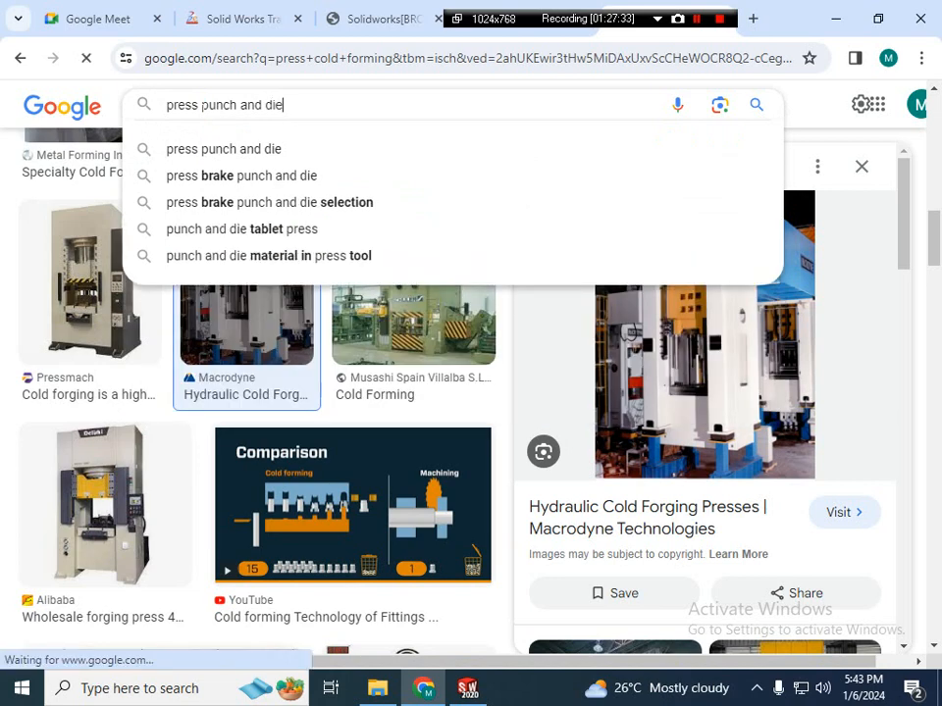
{"action": "key", "text": "Return"}
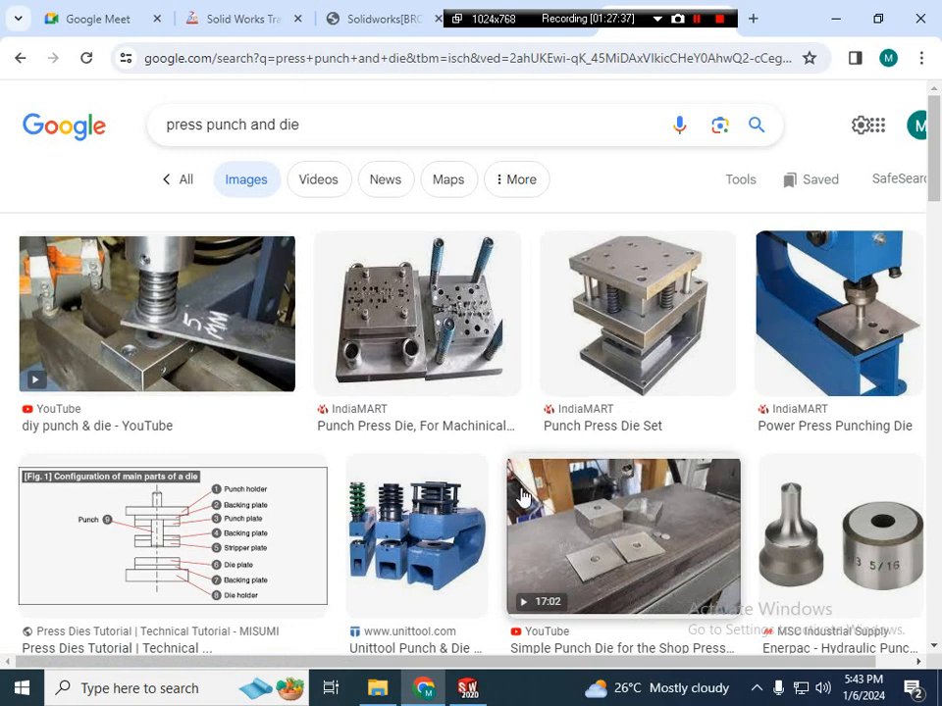
- Preview the IndiaMART punch press die image and the YouTube image of a simple punch die for the shop press
{"action": "scroll", "coordinate": [474, 471], "scroll_direction": "down", "scroll_amount": 1}
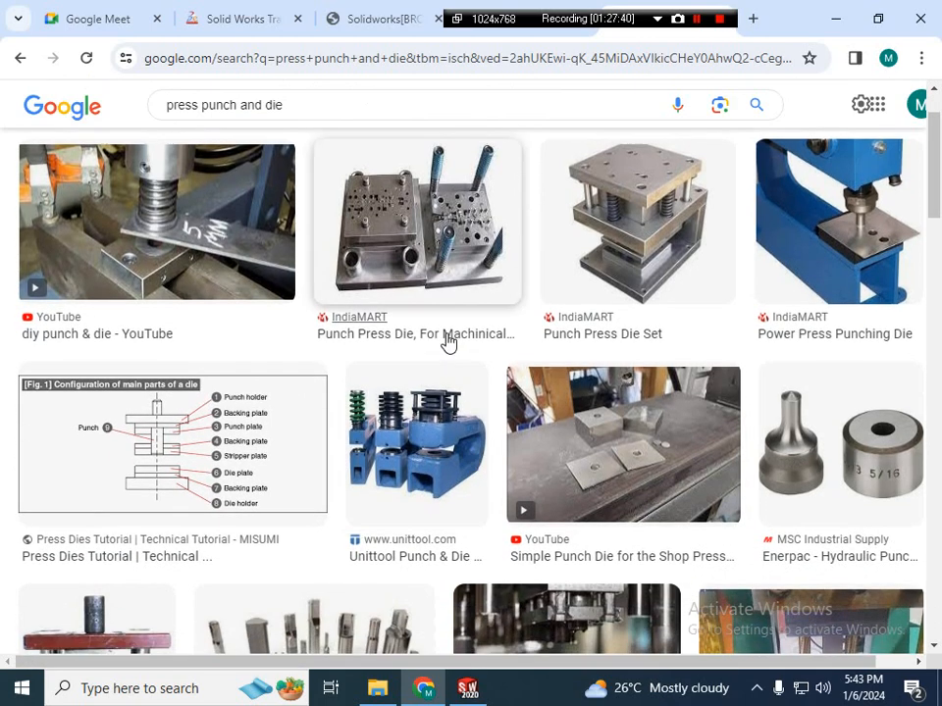
{"action": "left_click", "coordinate": [446, 338]}
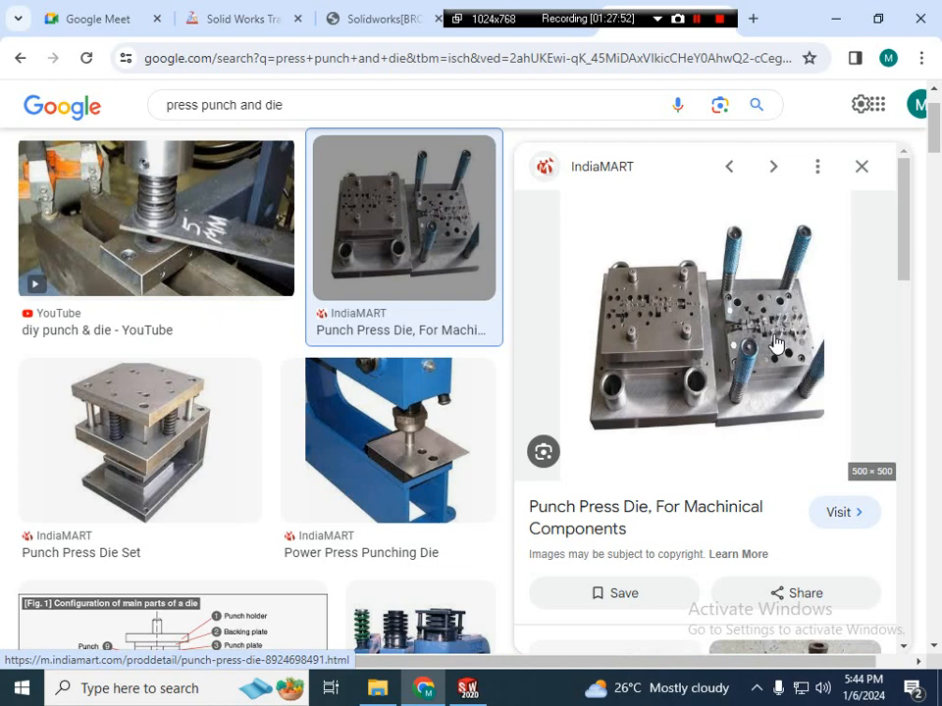
{"action": "scroll", "coordinate": [421, 496], "scroll_direction": "down", "scroll_amount": 10}
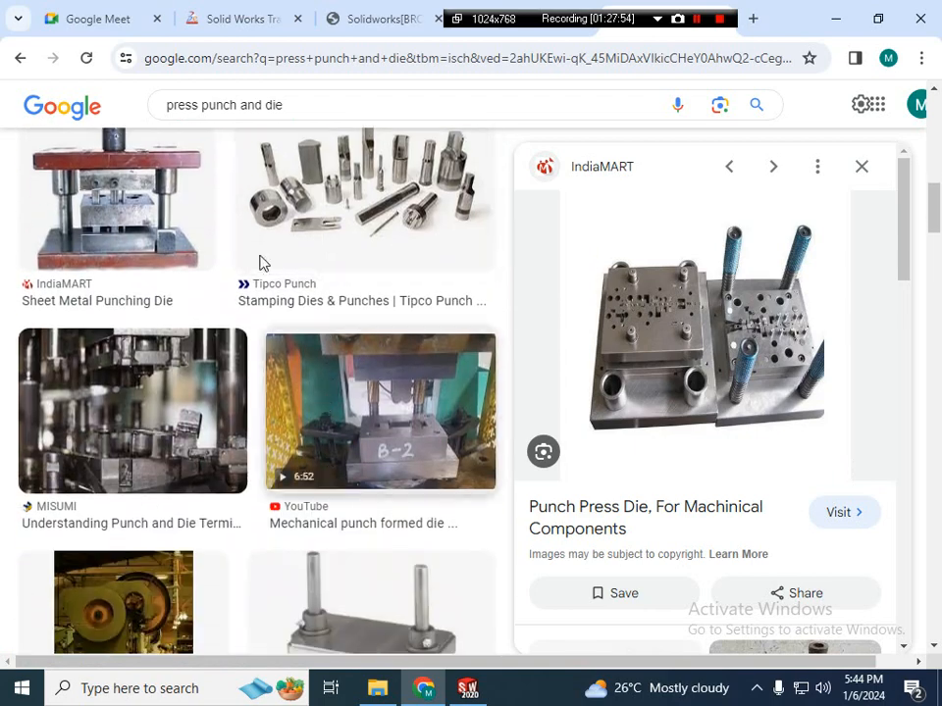
{"action": "scroll", "coordinate": [236, 294], "scroll_direction": "up", "scroll_amount": 4}
{"action": "left_click", "coordinate": [255, 412]}
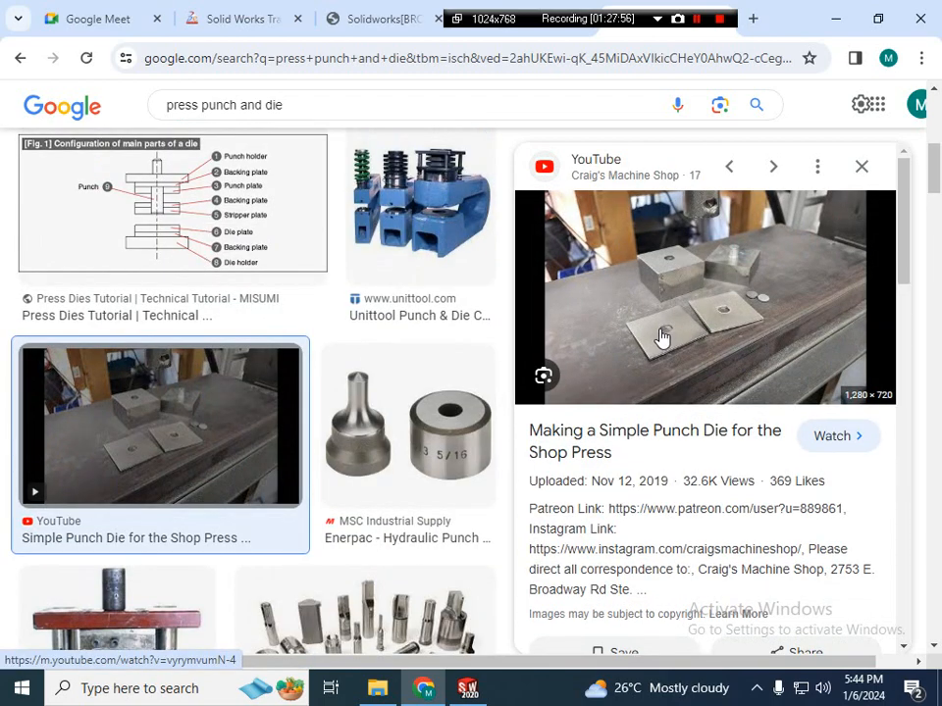
- Examine the IndiaMART Sheet Metal Punching Die image and the YouTube mechanical punch formed die image
{"action": "scroll", "coordinate": [333, 456], "scroll_direction": "down", "scroll_amount": 4}
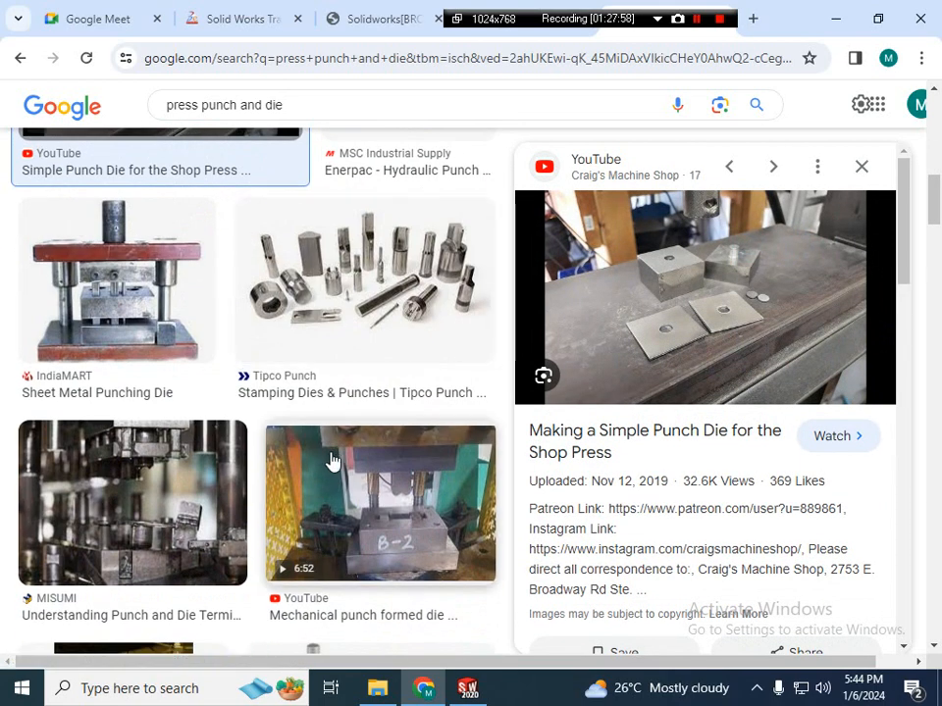
{"action": "left_click", "coordinate": [118, 274]}
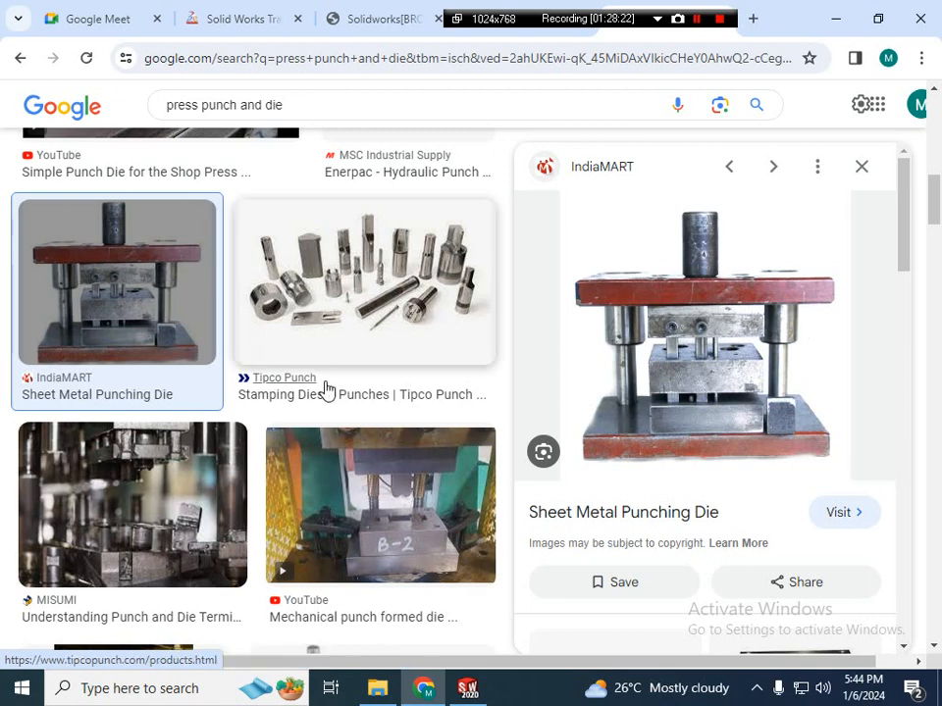
{"action": "left_click", "coordinate": [427, 519]}
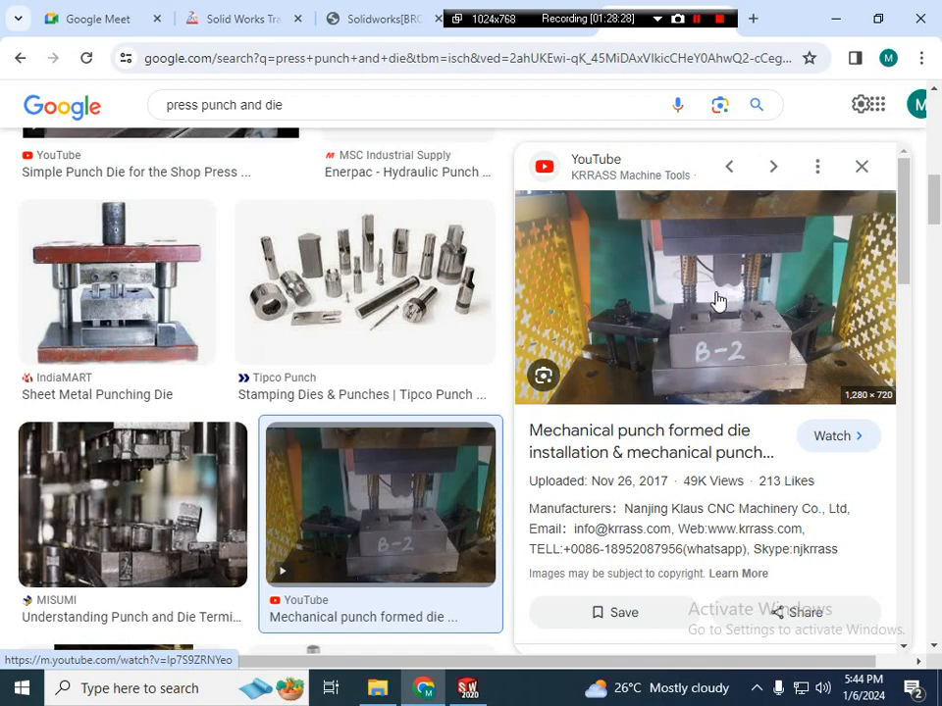
{"action": "scroll", "coordinate": [326, 396], "scroll_direction": "down", "scroll_amount": 5}
{"action": "scroll", "coordinate": [246, 407], "scroll_direction": "up", "scroll_amount": 4}
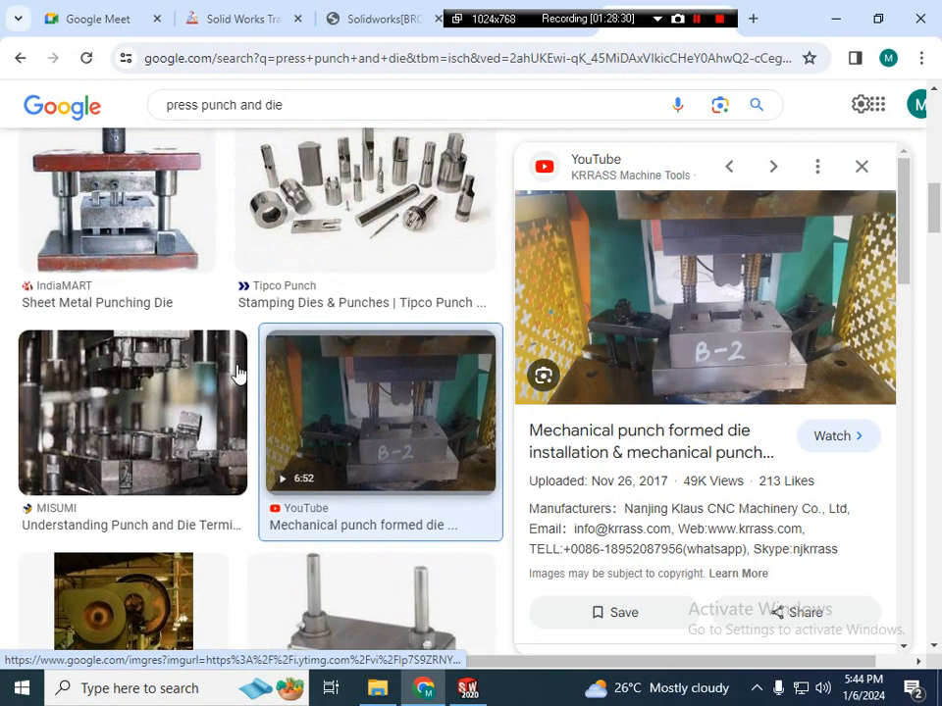
{"action": "scroll", "coordinate": [197, 427], "scroll_direction": "down", "scroll_amount": 5}
{"action": "scroll", "coordinate": [383, 461], "scroll_direction": "up", "scroll_amount": 10}
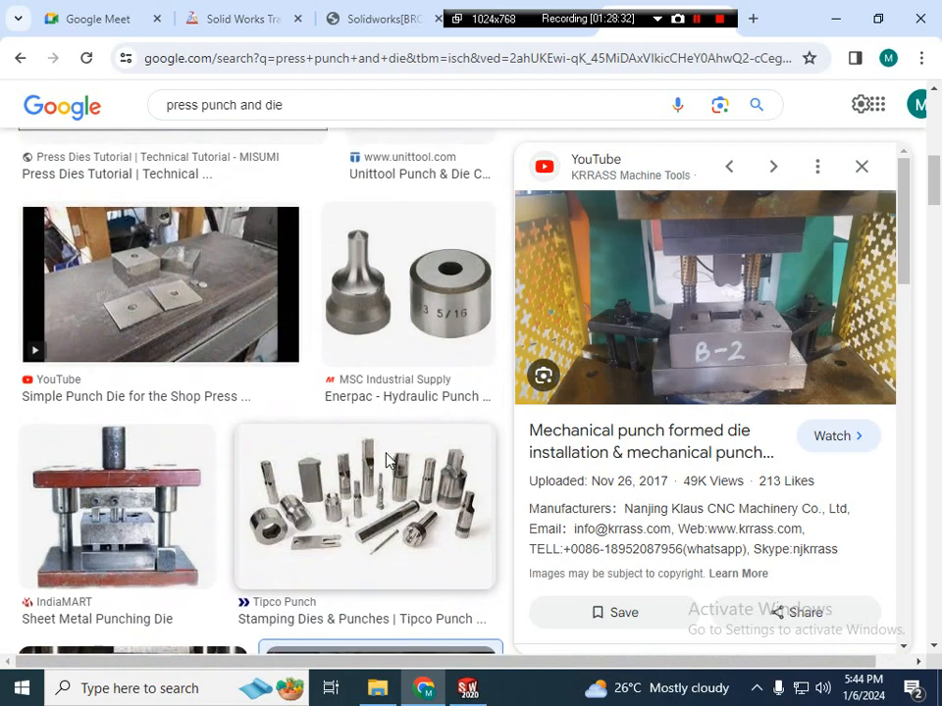
- Search Google Images for "cnc milling machingin 3d model" and look over the milling machine results
{"action": "left_click_drag", "start_coordinate": [333, 137], "coordinate": [137, 134]}
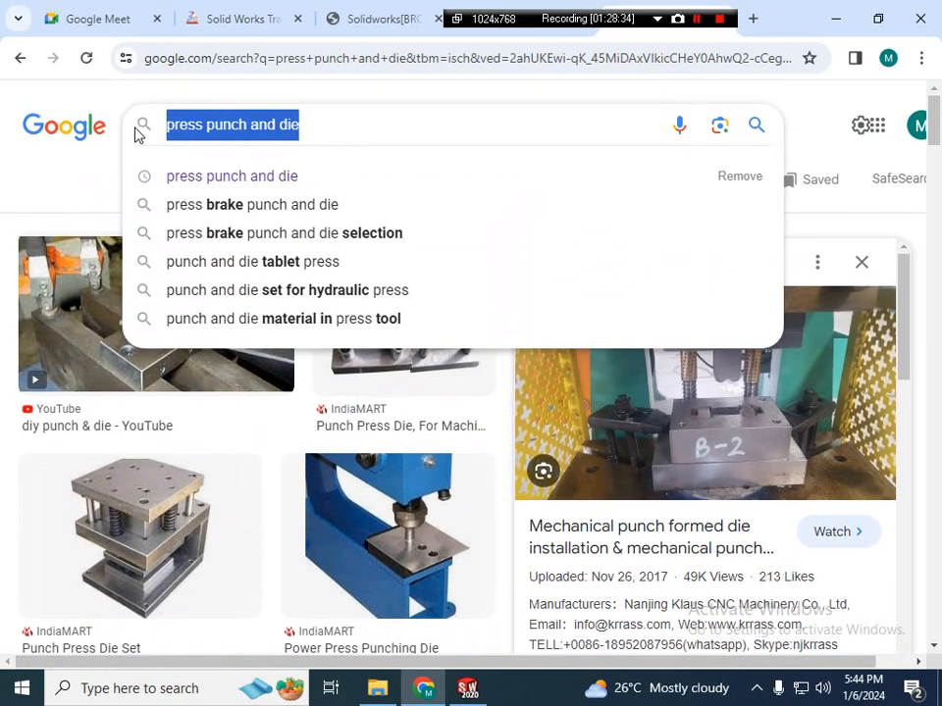
{"action": "type", "text": "cnc mill"}
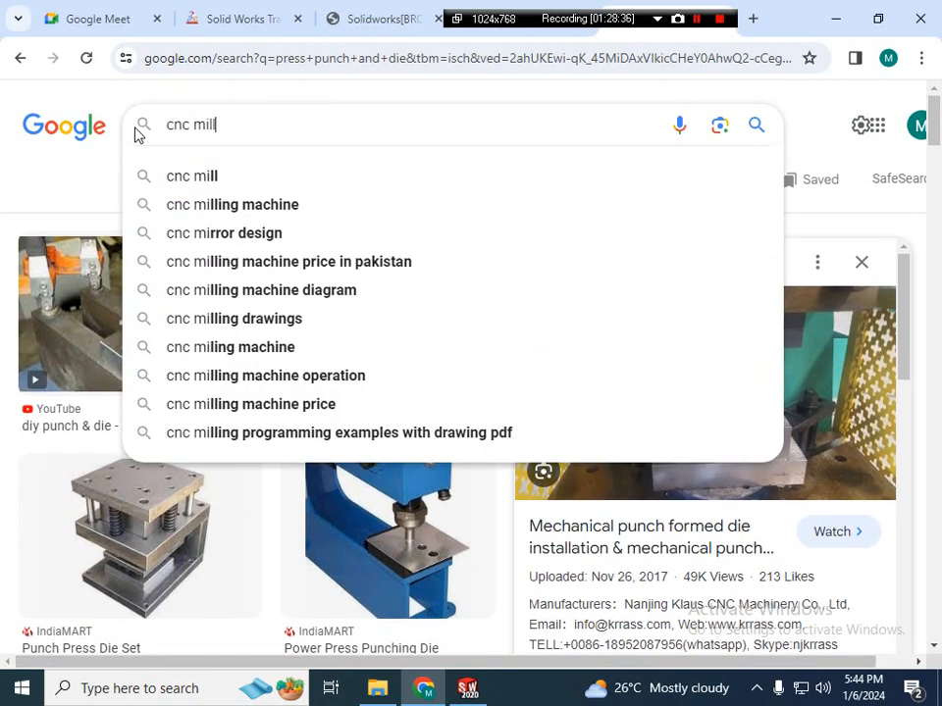
{"action": "type", "text": "ing machingin "}
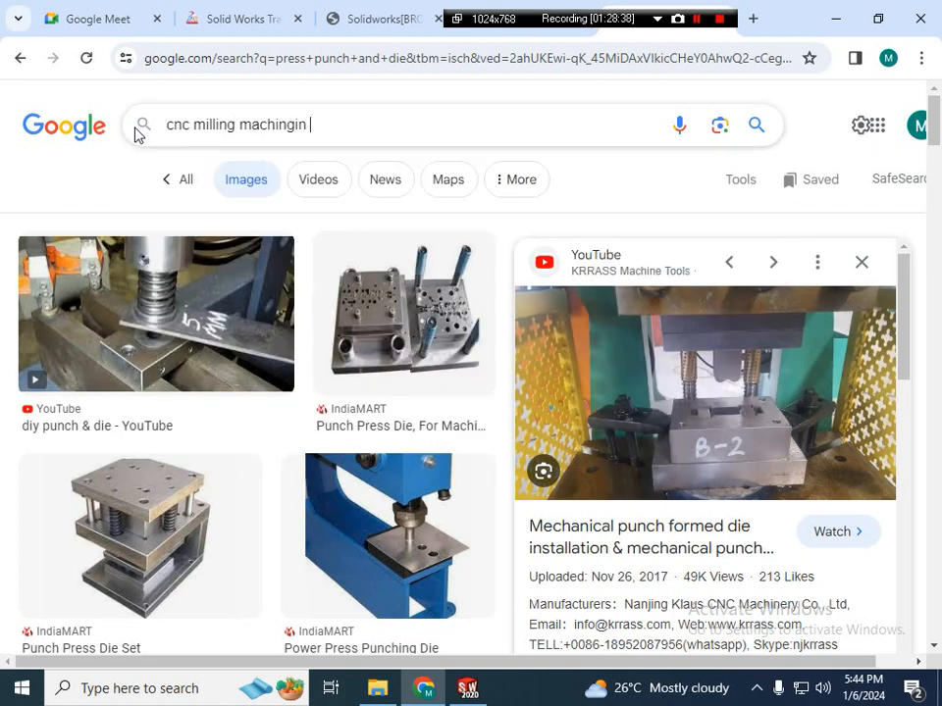
{"action": "type", "text": "3d model"}
{"action": "key", "text": "Return"}
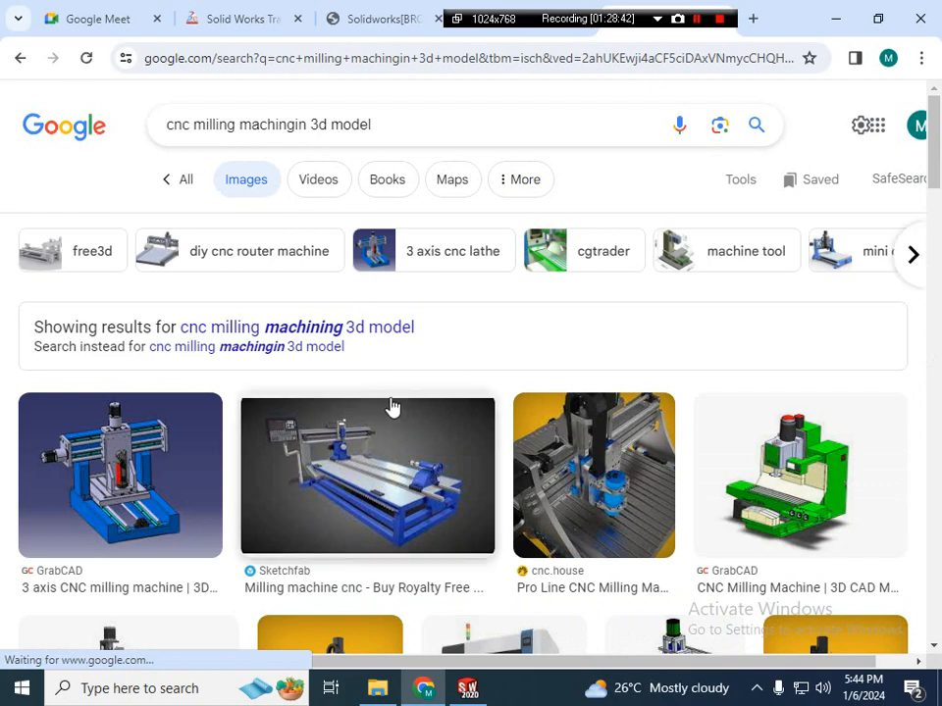
{"action": "scroll", "coordinate": [391, 402], "scroll_direction": "down", "scroll_amount": 3}
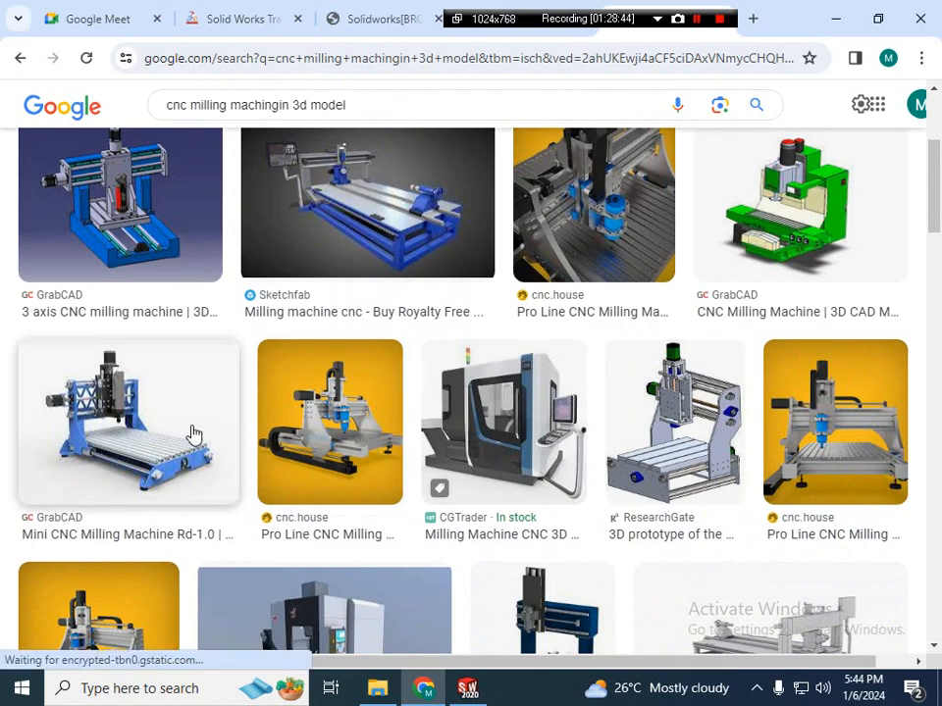
- Look over more milling machine results and change the image query to "cnc milling machingng", dropping the 3d model part
{"action": "scroll", "coordinate": [274, 437], "scroll_direction": "down", "scroll_amount": 4}
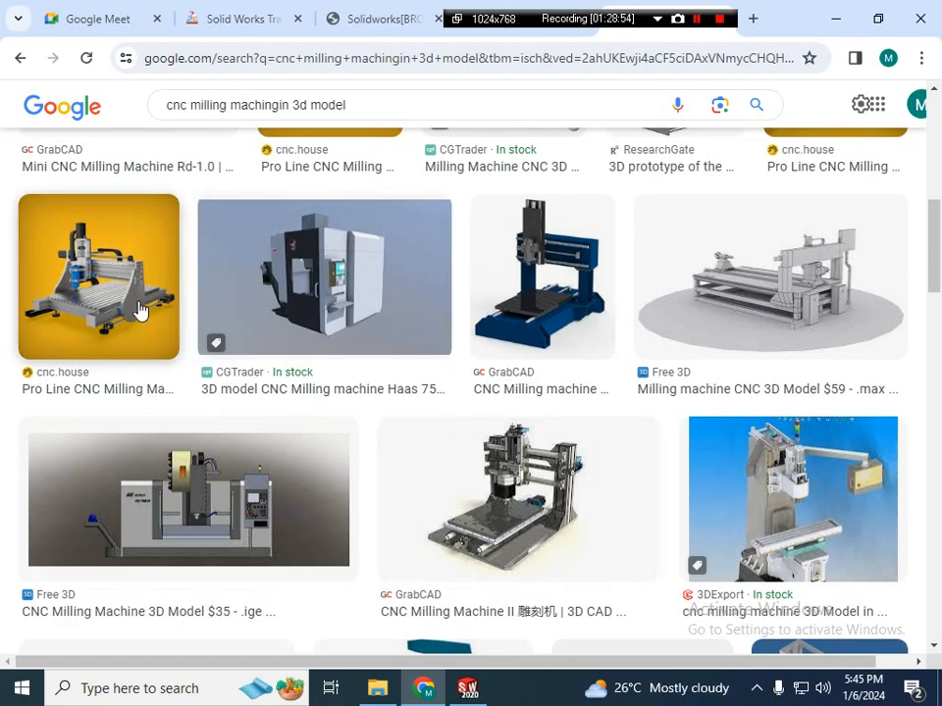
{"action": "scroll", "coordinate": [490, 554], "scroll_direction": "down", "scroll_amount": 3}
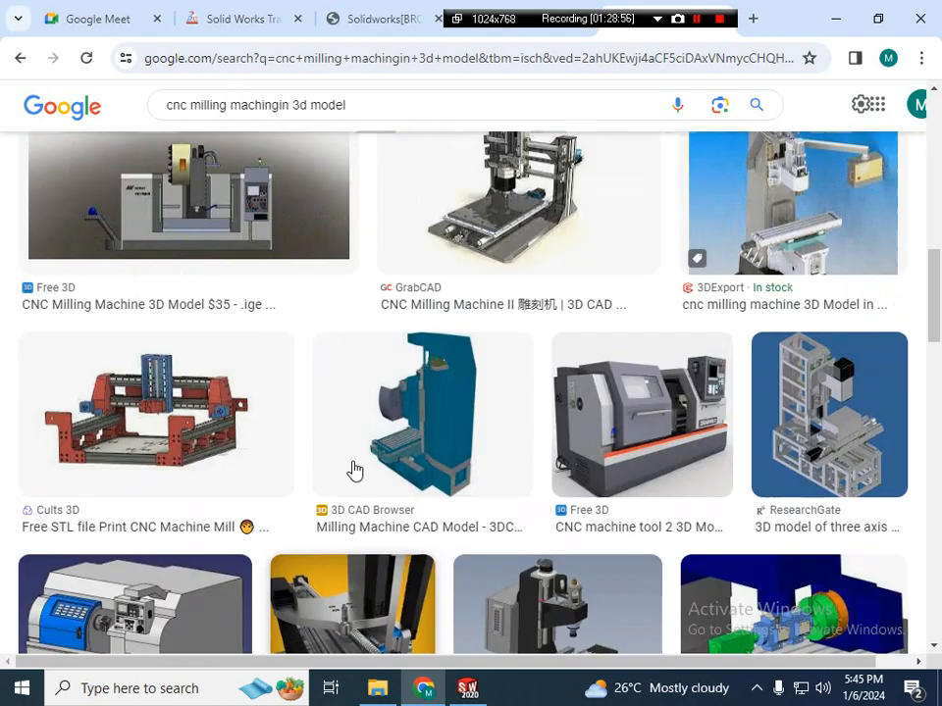
{"action": "scroll", "coordinate": [356, 294], "scroll_direction": "up", "scroll_amount": 10}
{"action": "left_click_drag", "start_coordinate": [372, 125], "coordinate": [298, 124]}
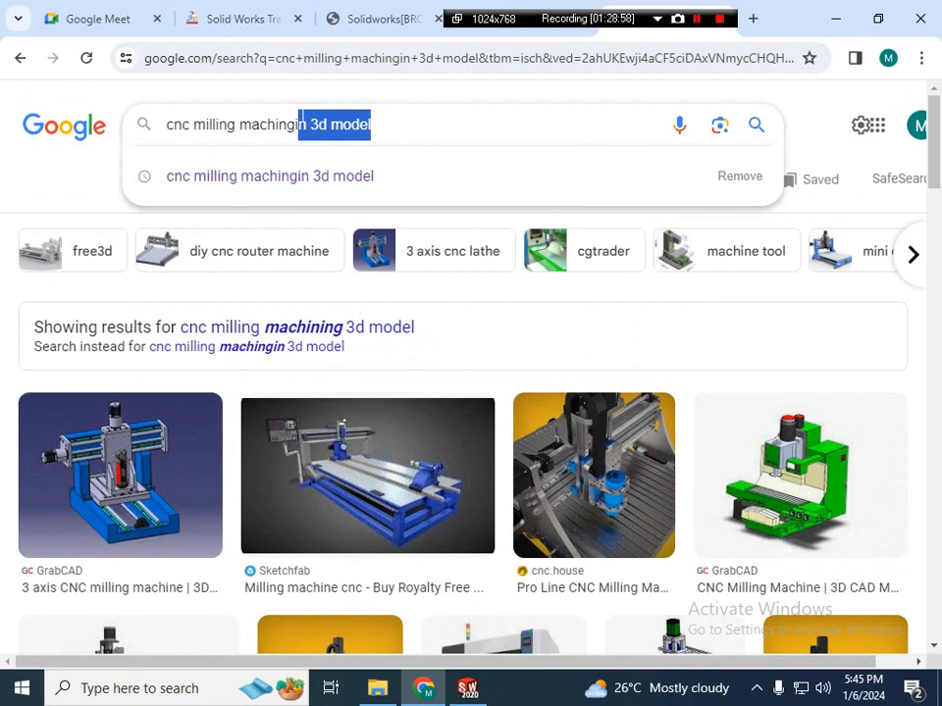
{"action": "key", "text": "BackSpace"}
{"action": "key", "text": "BackSpace"}
{"action": "type", "text": "ng"}
{"action": "key", "text": "Return"}
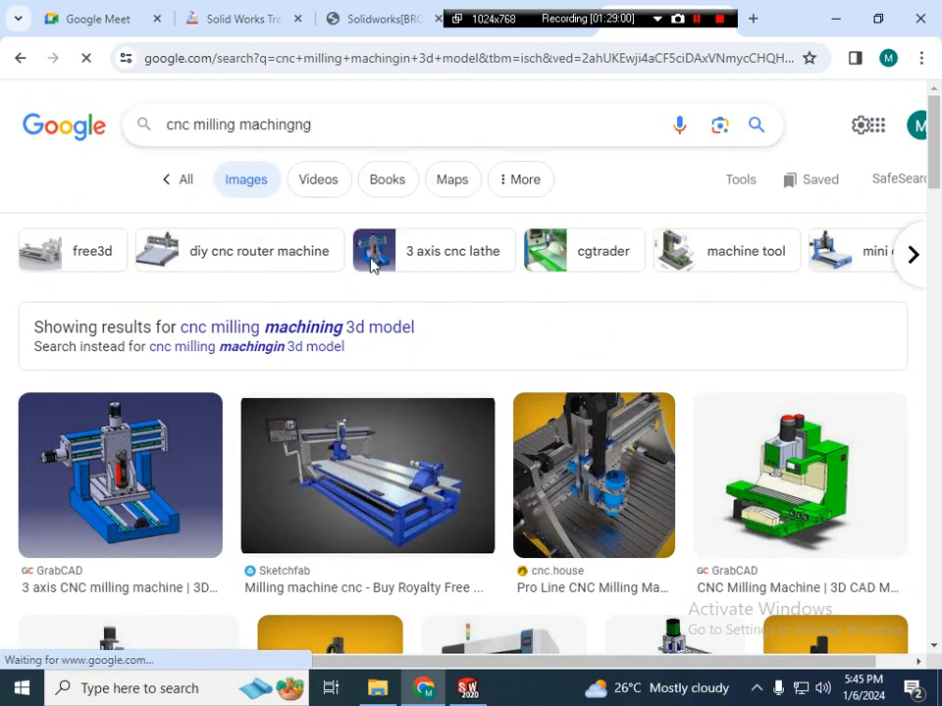
- Preview the 3ERP milling machine image and the Get It Made image of CNC machining for complex parts
{"action": "scroll", "coordinate": [355, 336], "scroll_direction": "down", "scroll_amount": 2}
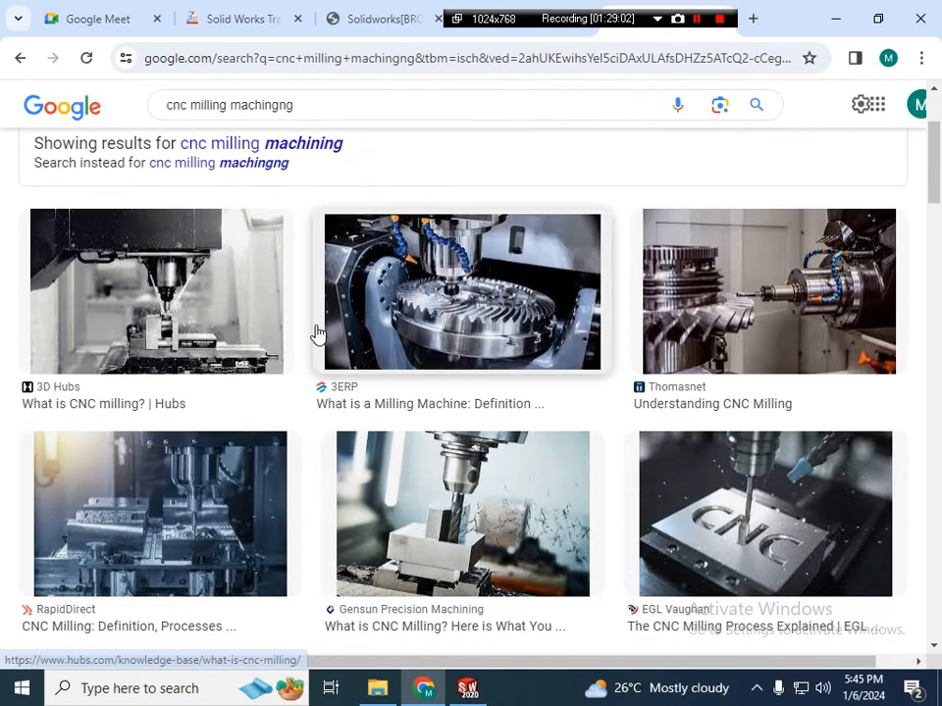
{"action": "left_click", "coordinate": [393, 329]}
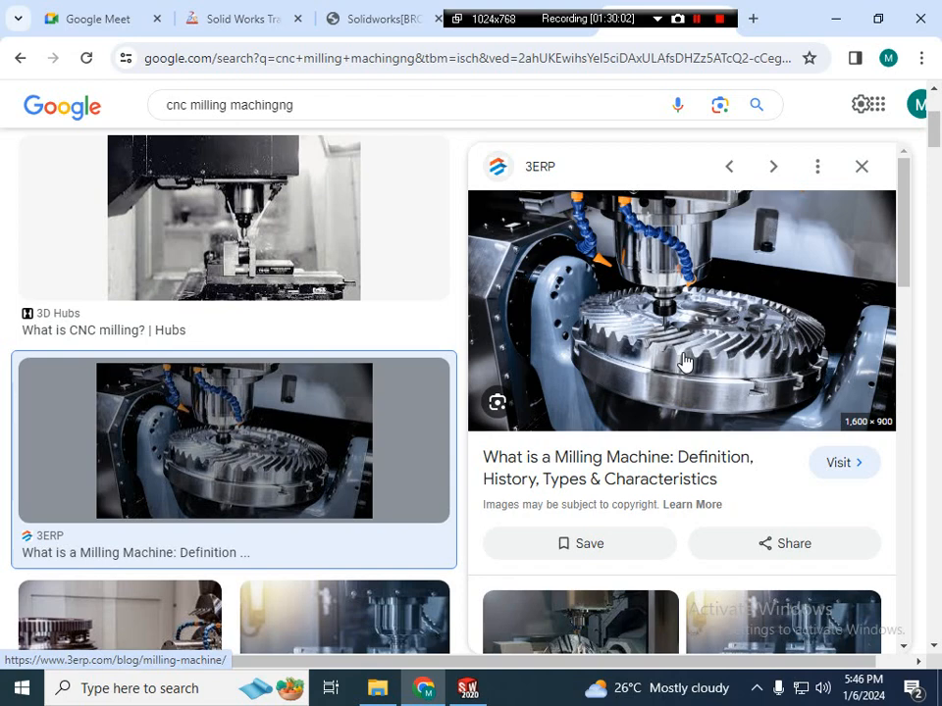
{"action": "scroll", "coordinate": [667, 368], "scroll_direction": "down", "scroll_amount": 2}
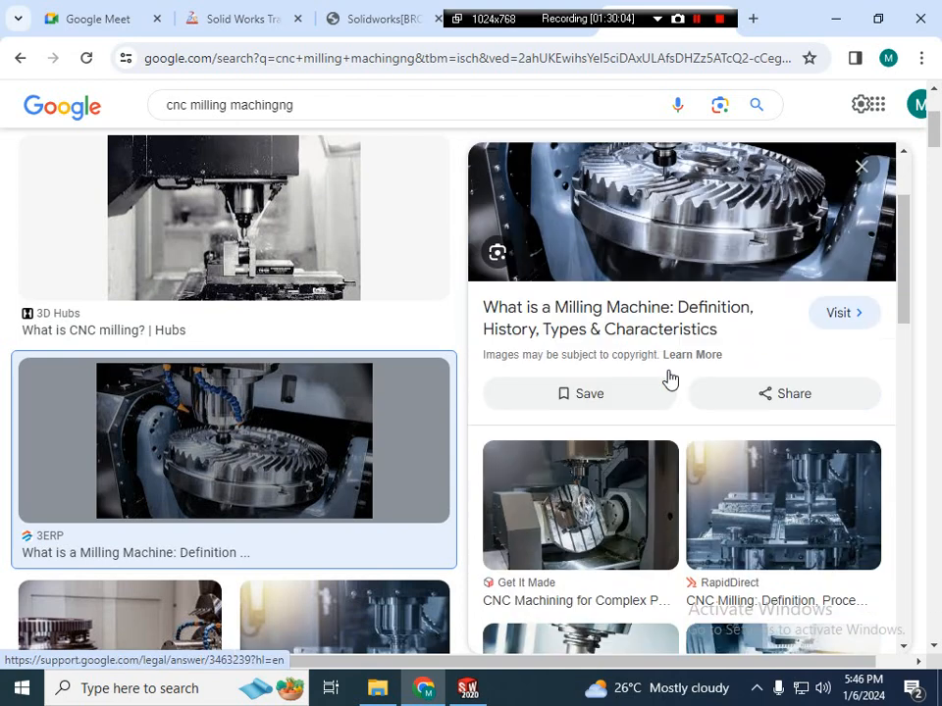
{"action": "left_click", "coordinate": [618, 502]}
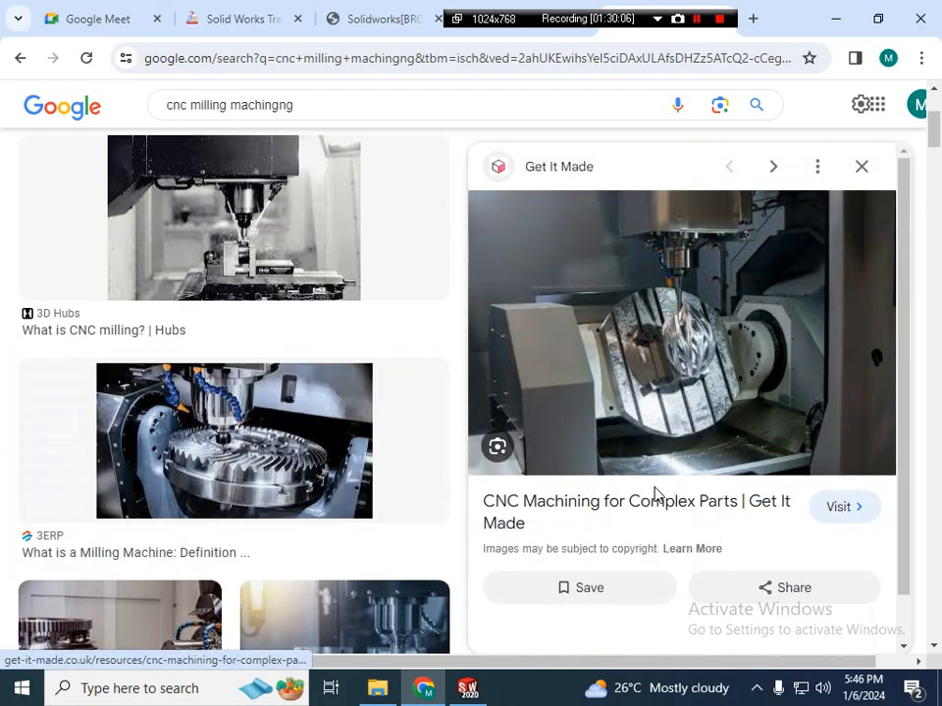
- Preview the ocean property image on the CNC milling coordinate system among the related images
{"action": "scroll", "coordinate": [549, 495], "scroll_direction": "down", "scroll_amount": 6}
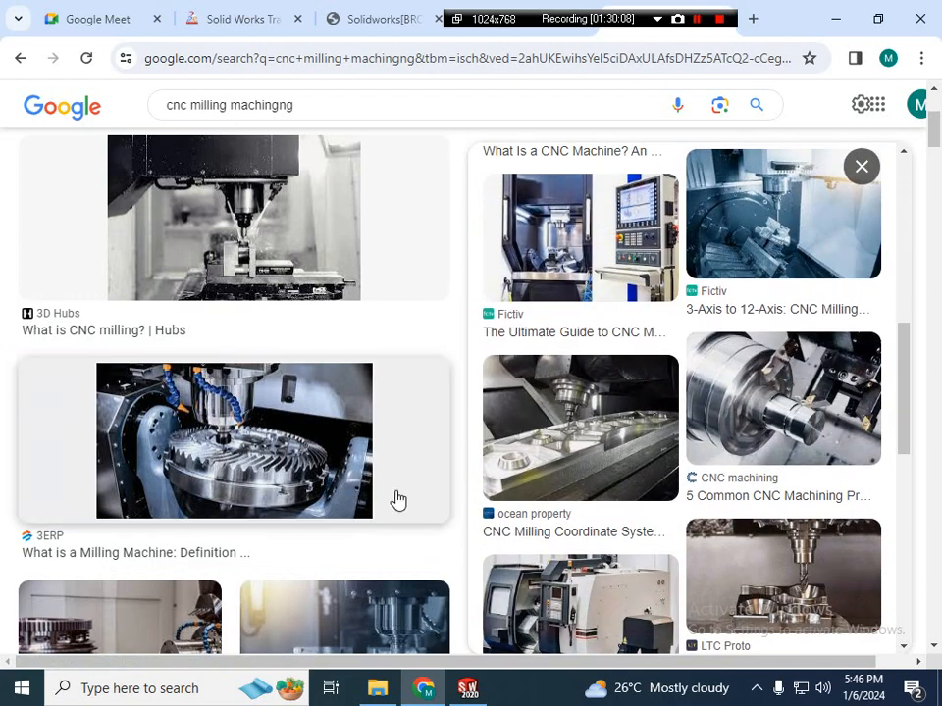
{"action": "scroll", "coordinate": [398, 501], "scroll_direction": "down", "scroll_amount": 5}
{"action": "left_click", "coordinate": [628, 412]}
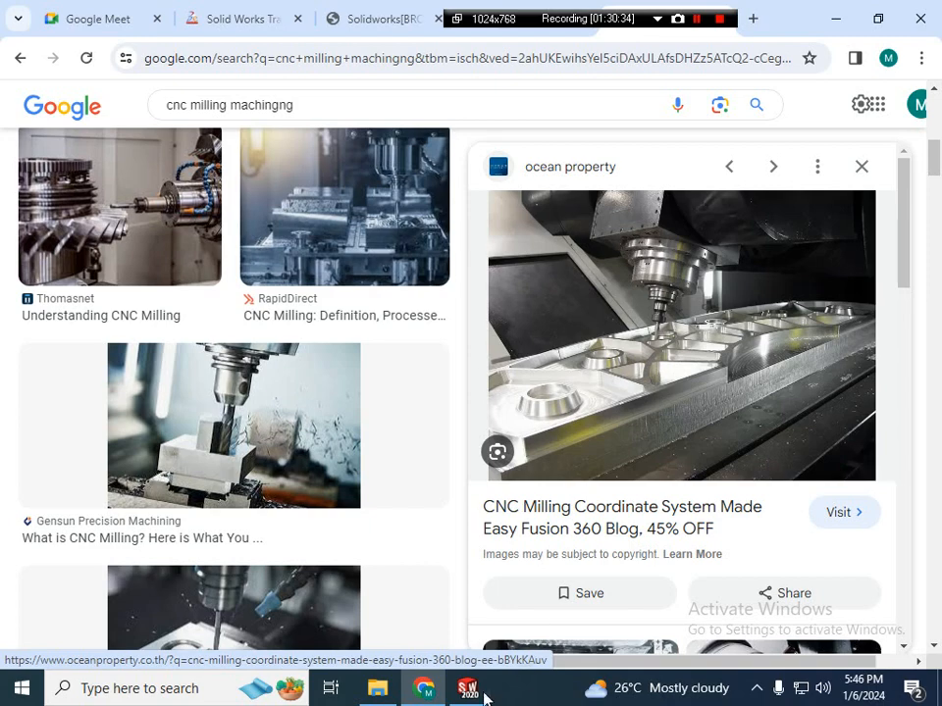
- Switch to SOLIDWORKS to look over the sectioned plate-and-block part and return to the image results in Chrome
{"action": "mouse_move", "coordinate": [482, 691]}
{"action": "left_click", "coordinate": [514, 550]}
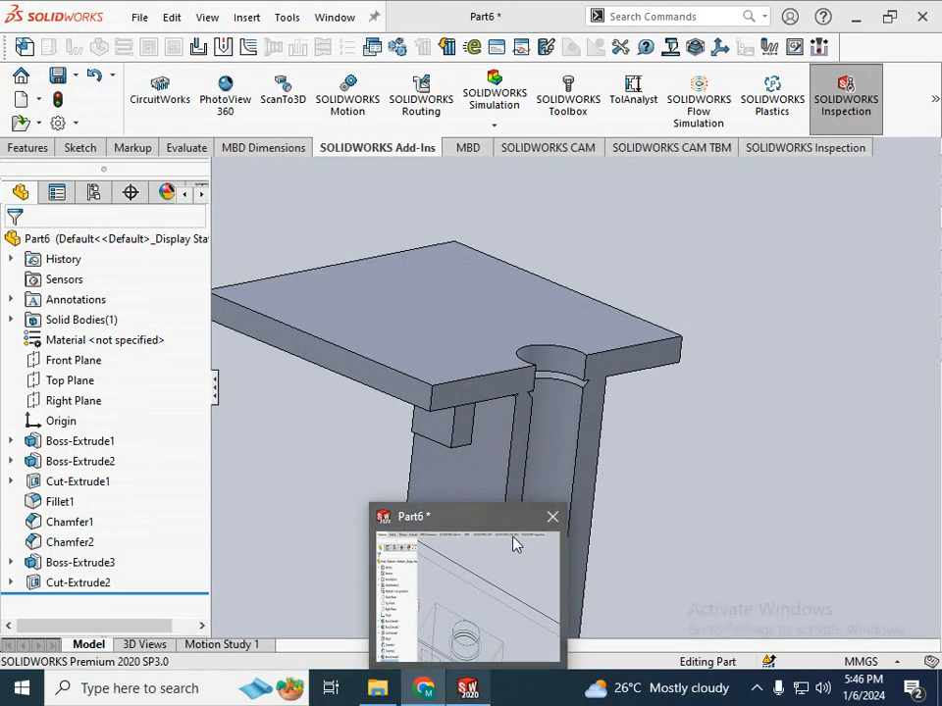
{"action": "scroll", "coordinate": [552, 471], "scroll_direction": "up", "scroll_amount": 2}
{"action": "scroll", "coordinate": [552, 471], "scroll_direction": "down", "scroll_amount": 2}
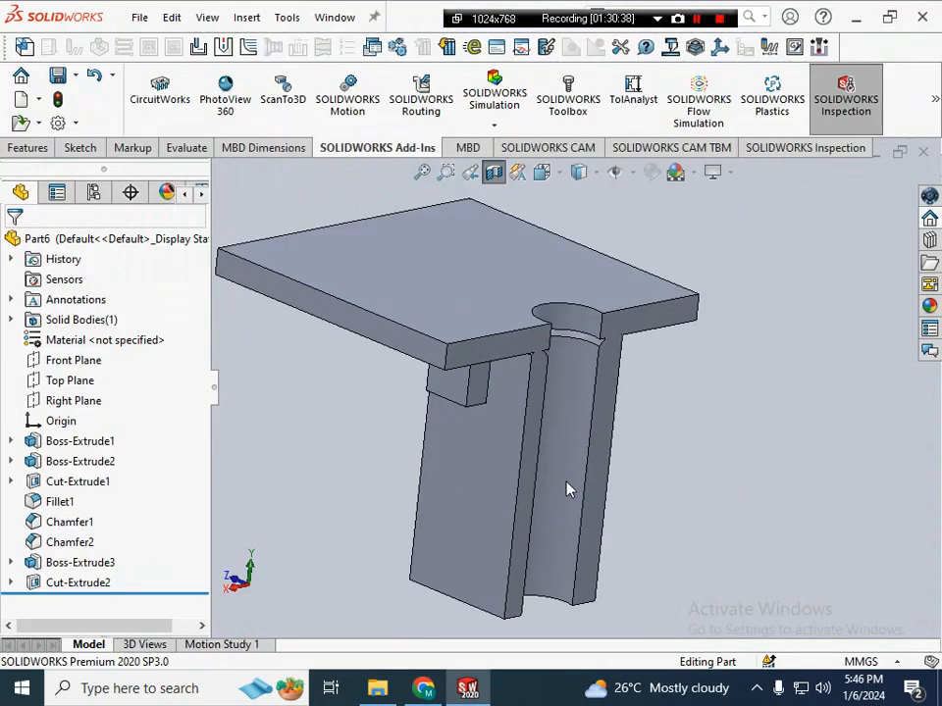
{"action": "scroll", "coordinate": [564, 495], "scroll_direction": "up", "scroll_amount": 2}
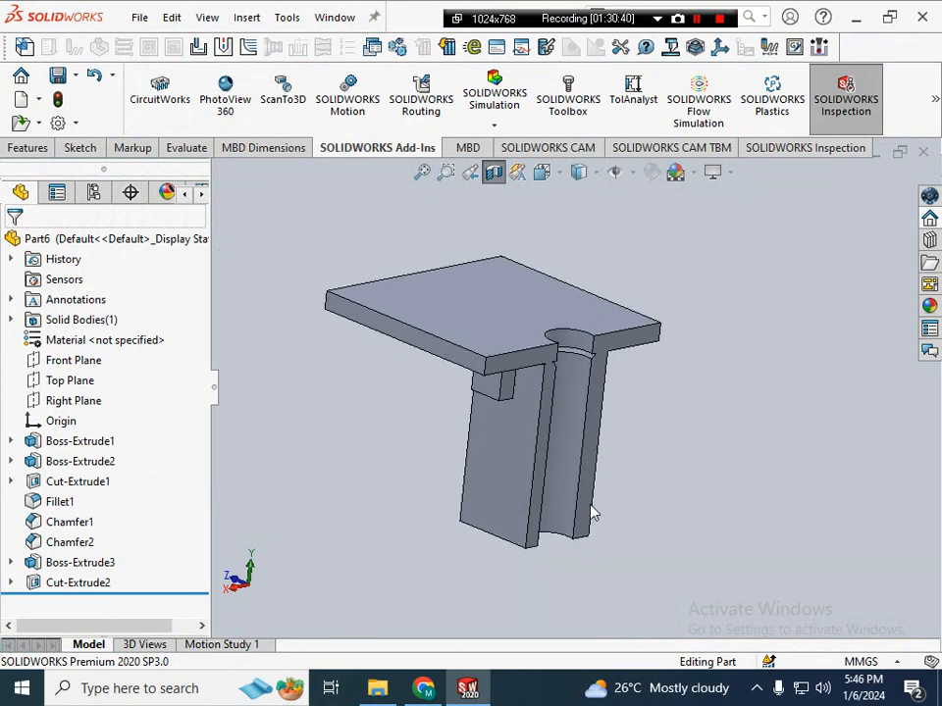
{"action": "left_click", "coordinate": [468, 669]}
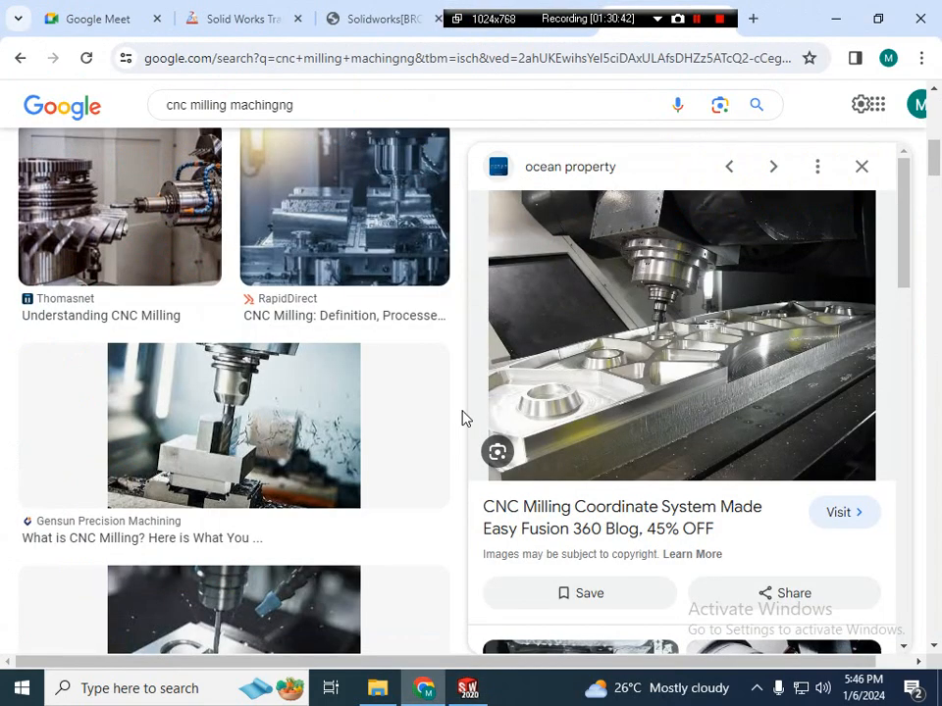
{"action": "scroll", "coordinate": [462, 418], "scroll_direction": "up", "scroll_amount": 5}
{"action": "left_click", "coordinate": [162, 131]}
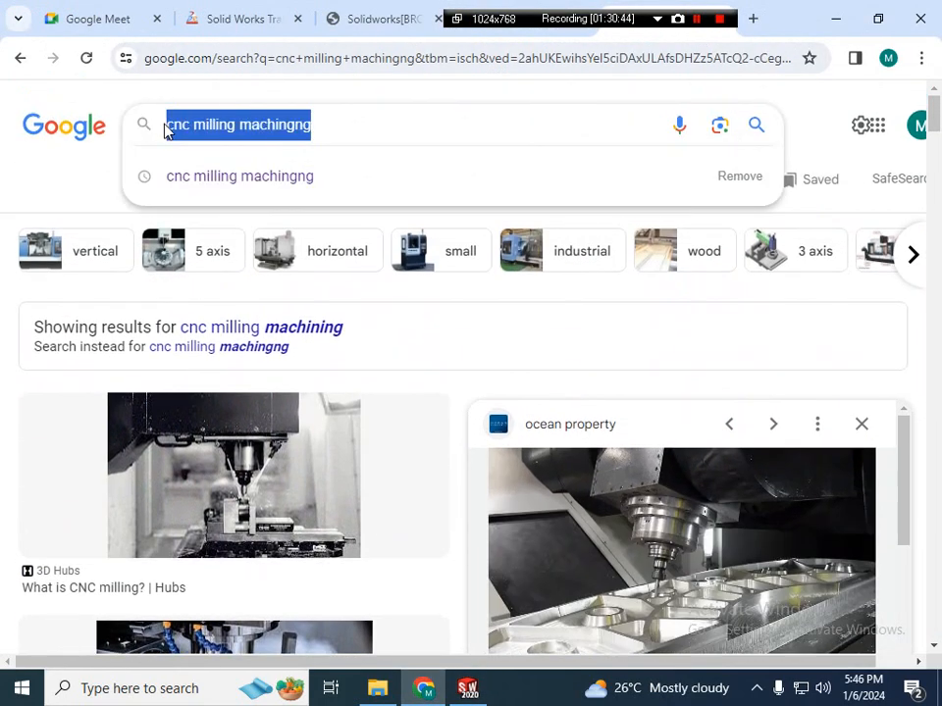
{"action": "type", "text": "contaio"}
{"action": "key", "text": "BackSpace"}
{"action": "key", "text": "BackSpace"}
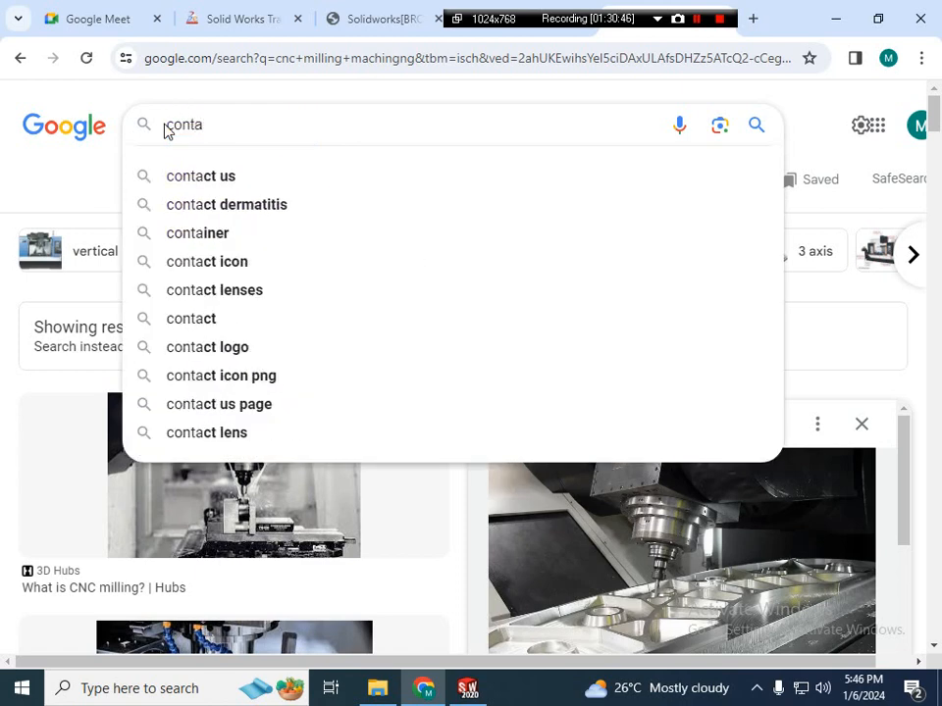
{"action": "type", "text": "inbner"}
{"action": "key", "text": "BackSpace"}
{"action": "key", "text": "BackSpace"}
{"action": "key", "text": "BackSpace"}
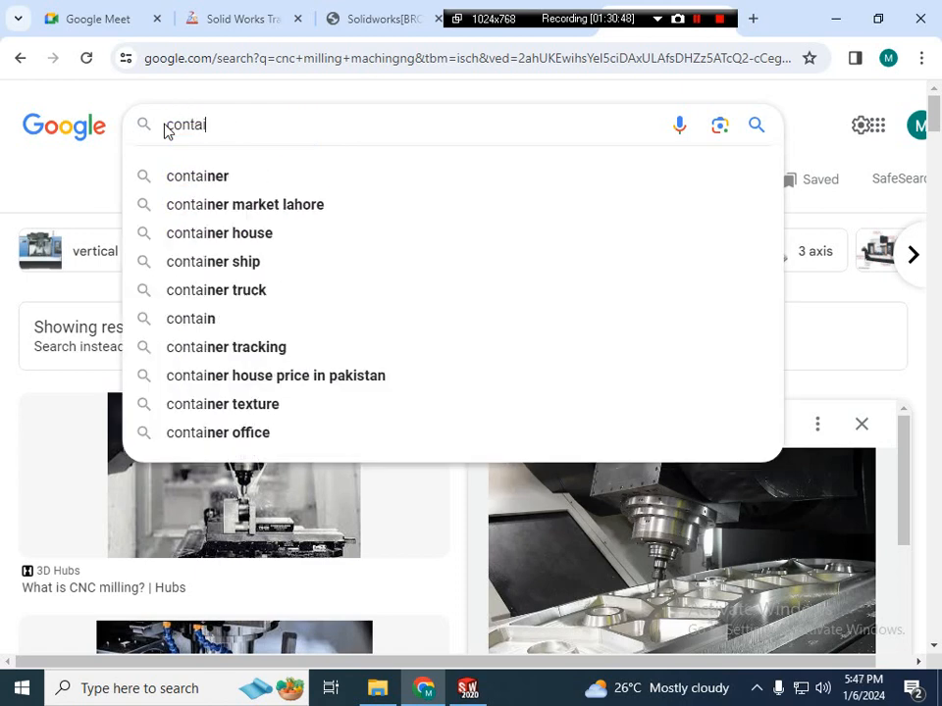
{"action": "type", "text": "ner"}
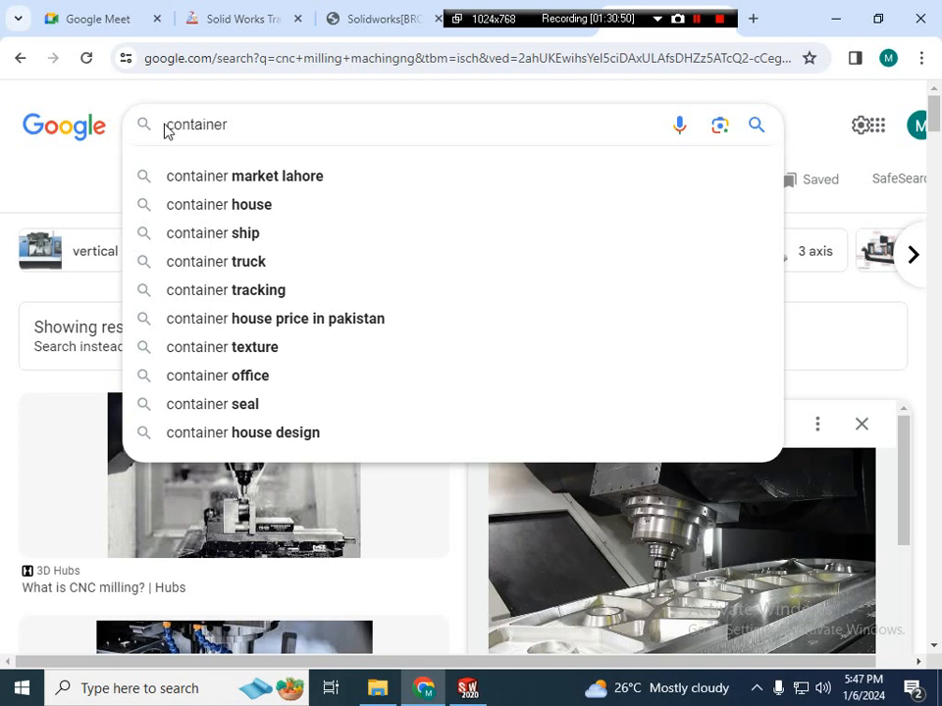
{"action": "key", "text": "BackSpace"}
{"action": "key", "text": "BackSpace"}
{"action": "key", "text": "BackSpace"}
{"action": "key", "text": "BackSpace"}
{"action": "key", "text": "BackSpace"}
{"action": "key", "text": "BackSpace"}
{"action": "key", "text": "BackSpace"}
{"action": "key", "text": "BackSpace"}
{"action": "key", "text": "BackSpace"}
{"action": "key", "text": "BackSpace"}
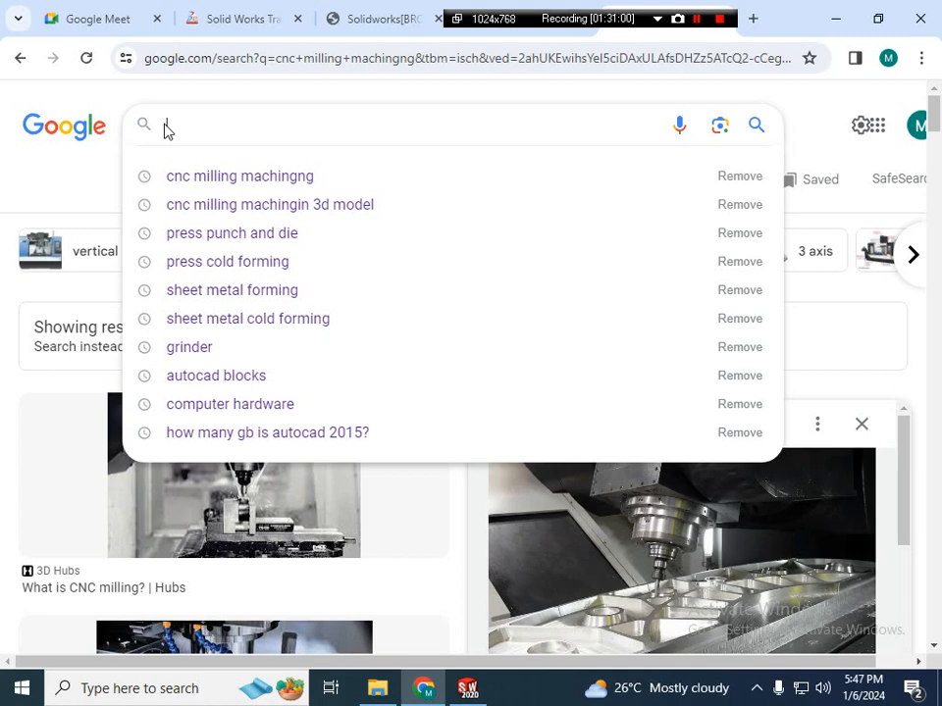
- Search Google Images for "weldments" and look over the frame and structure results
{"action": "type", "text": "ldments"}
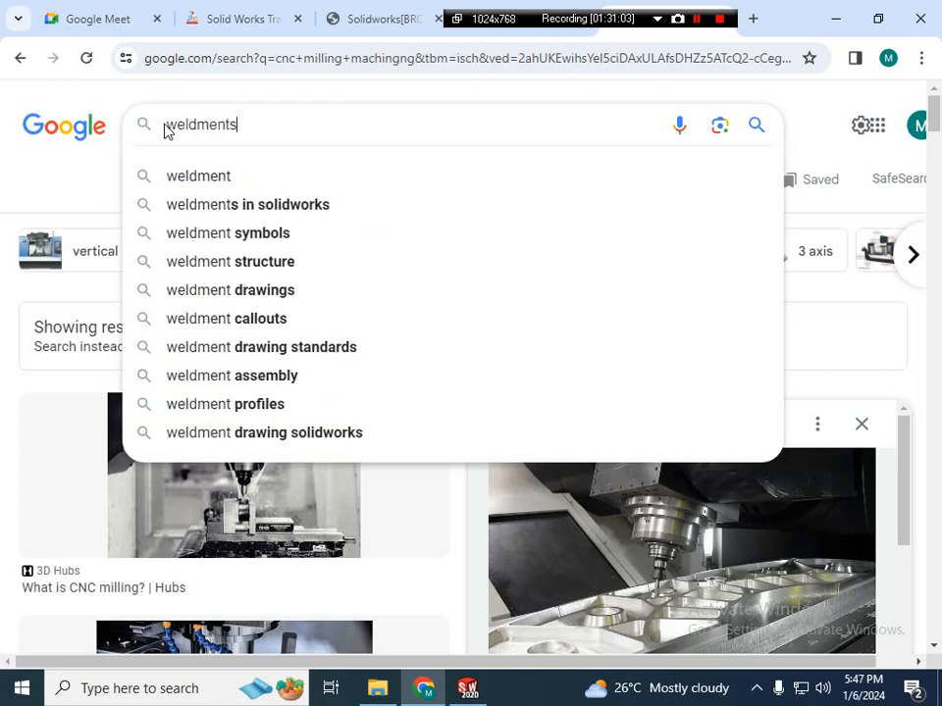
{"action": "key", "text": "Return"}
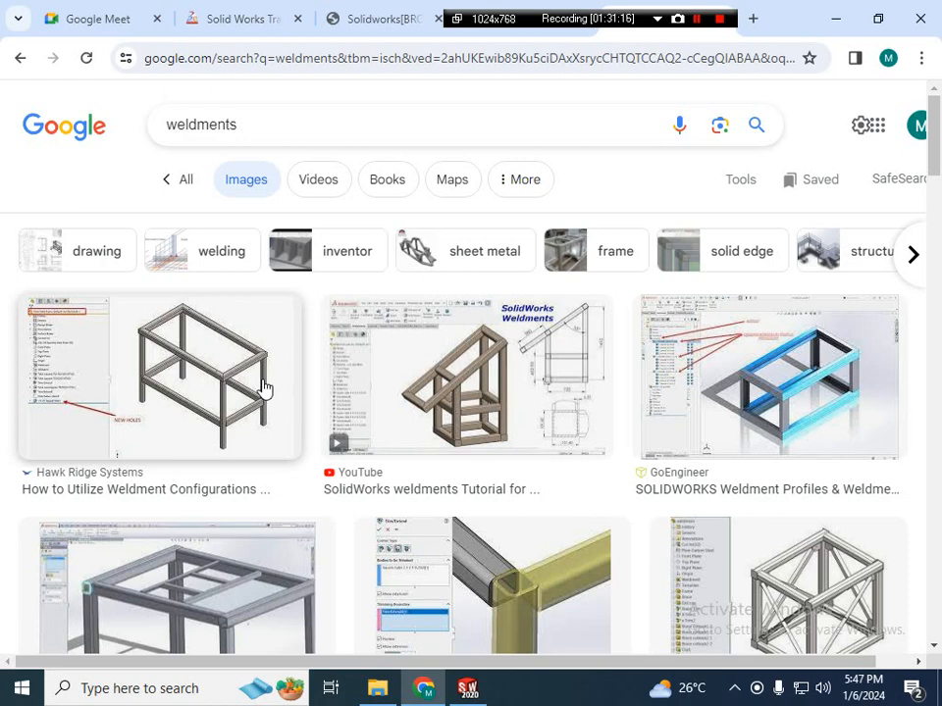
{"action": "scroll", "coordinate": [487, 472], "scroll_direction": "down", "scroll_amount": 5}
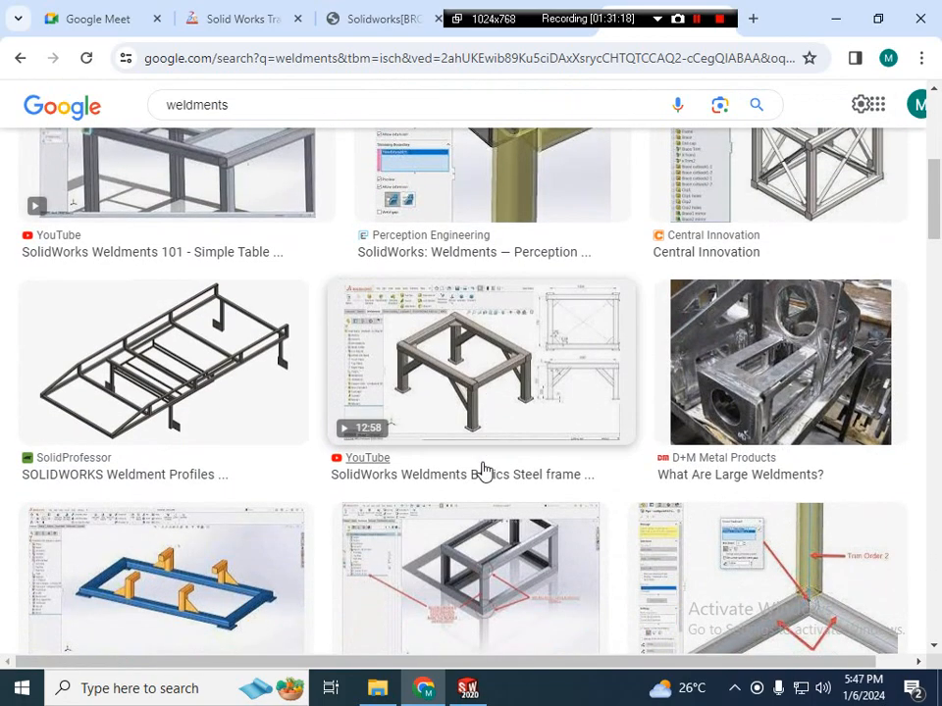
{"action": "scroll", "coordinate": [480, 451], "scroll_direction": "down", "scroll_amount": 2}
{"action": "scroll", "coordinate": [480, 452], "scroll_direction": "down", "scroll_amount": 4}
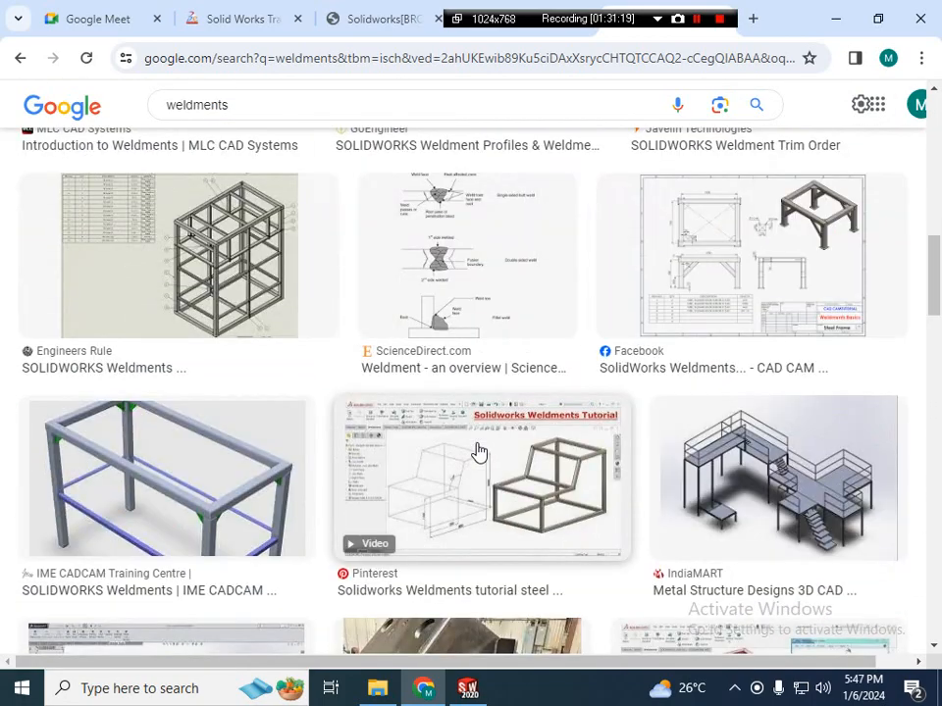
- Browse further weldment images and preview the YouTube image of the Solidworks Weldments steel structure tutorial Part 1
{"action": "scroll", "coordinate": [685, 381], "scroll_direction": "up", "scroll_amount": 5}
{"action": "scroll", "coordinate": [739, 486], "scroll_direction": "down", "scroll_amount": 4}
{"action": "scroll", "coordinate": [441, 412], "scroll_direction": "up", "scroll_amount": 3}
{"action": "scroll", "coordinate": [440, 412], "scroll_direction": "down", "scroll_amount": 5}
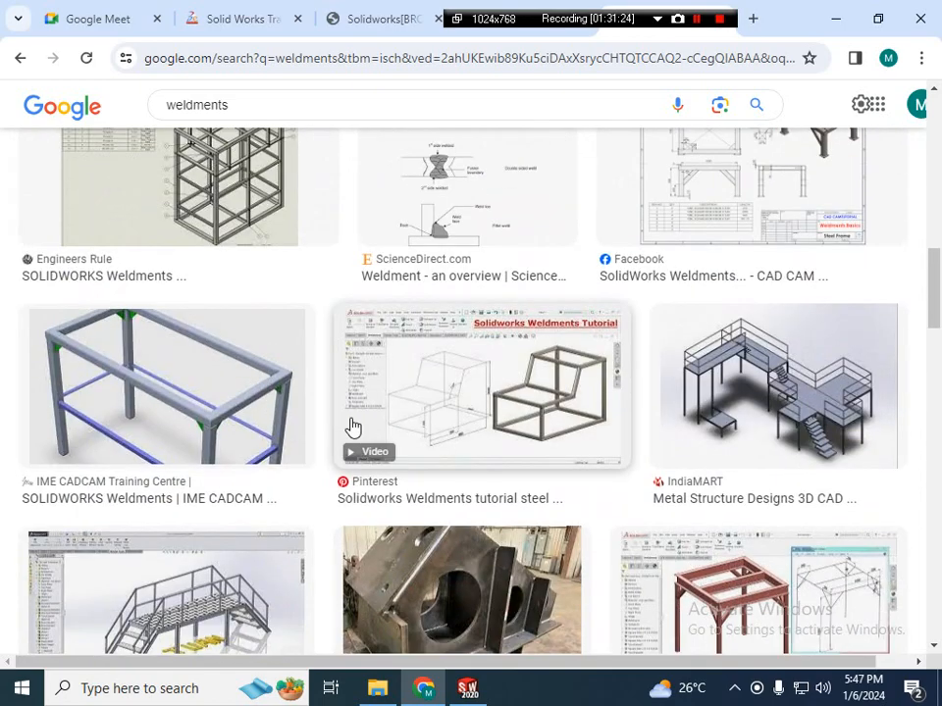
{"action": "scroll", "coordinate": [645, 399], "scroll_direction": "down", "scroll_amount": 4}
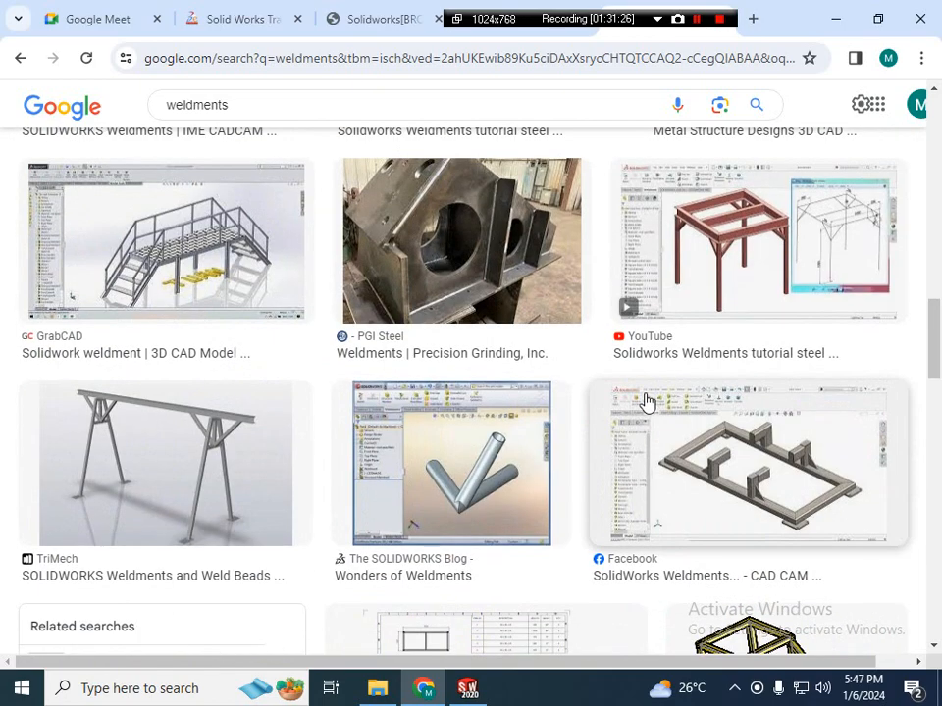
{"action": "left_click", "coordinate": [662, 275]}
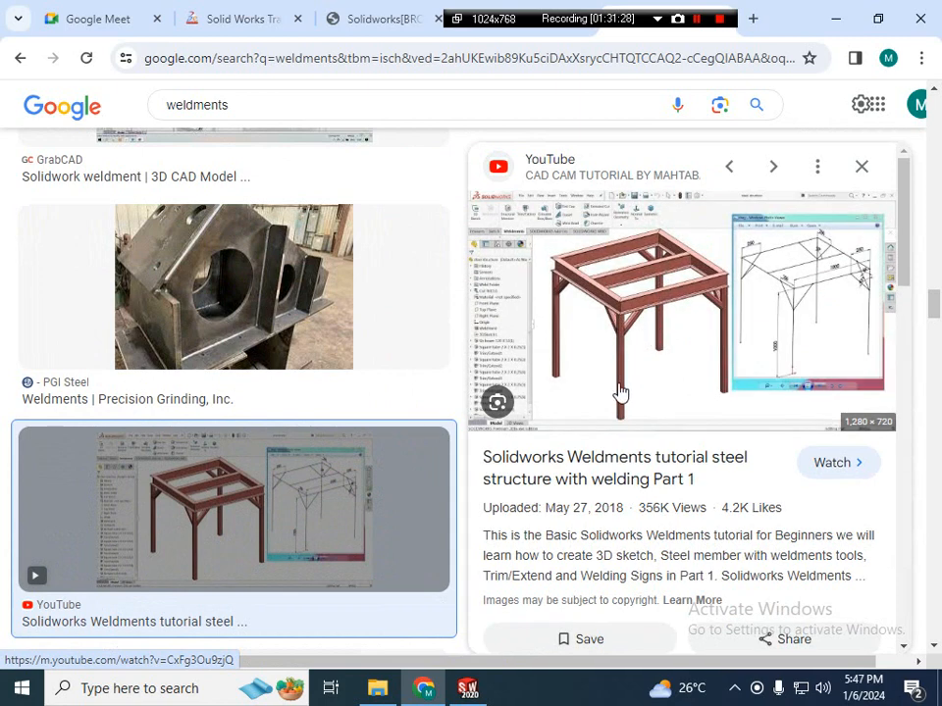